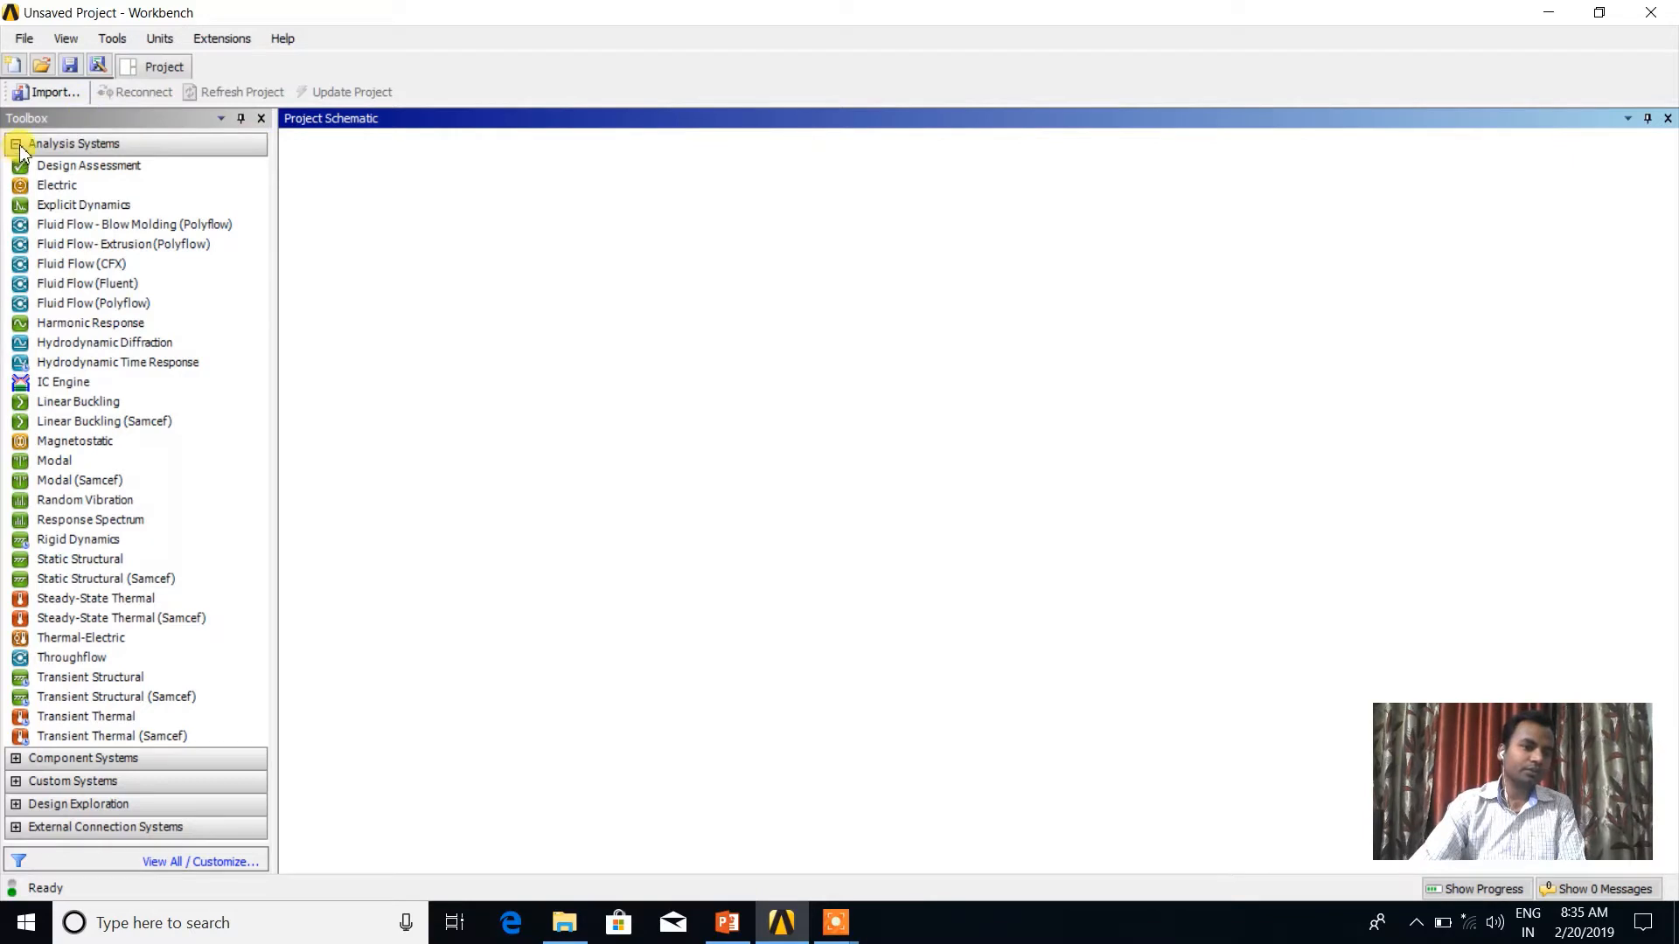
- Examine the systems available in the Analysis Systems and Component Systems groups of the toolbox
click(19, 149)
click(19, 146)
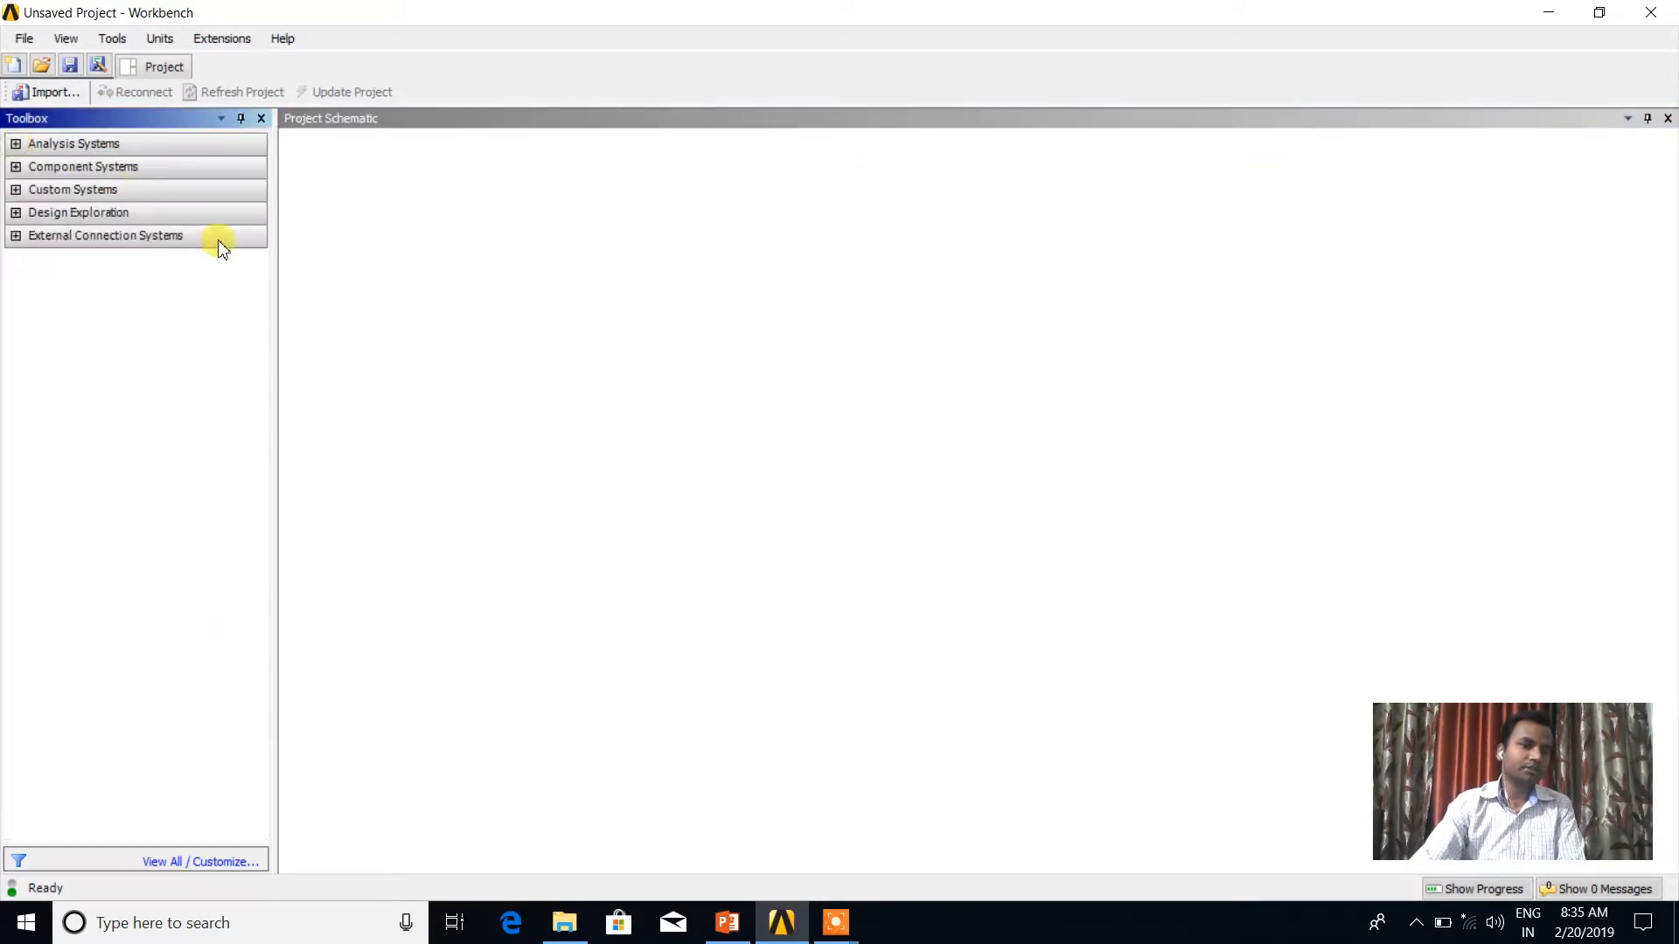
click(17, 145)
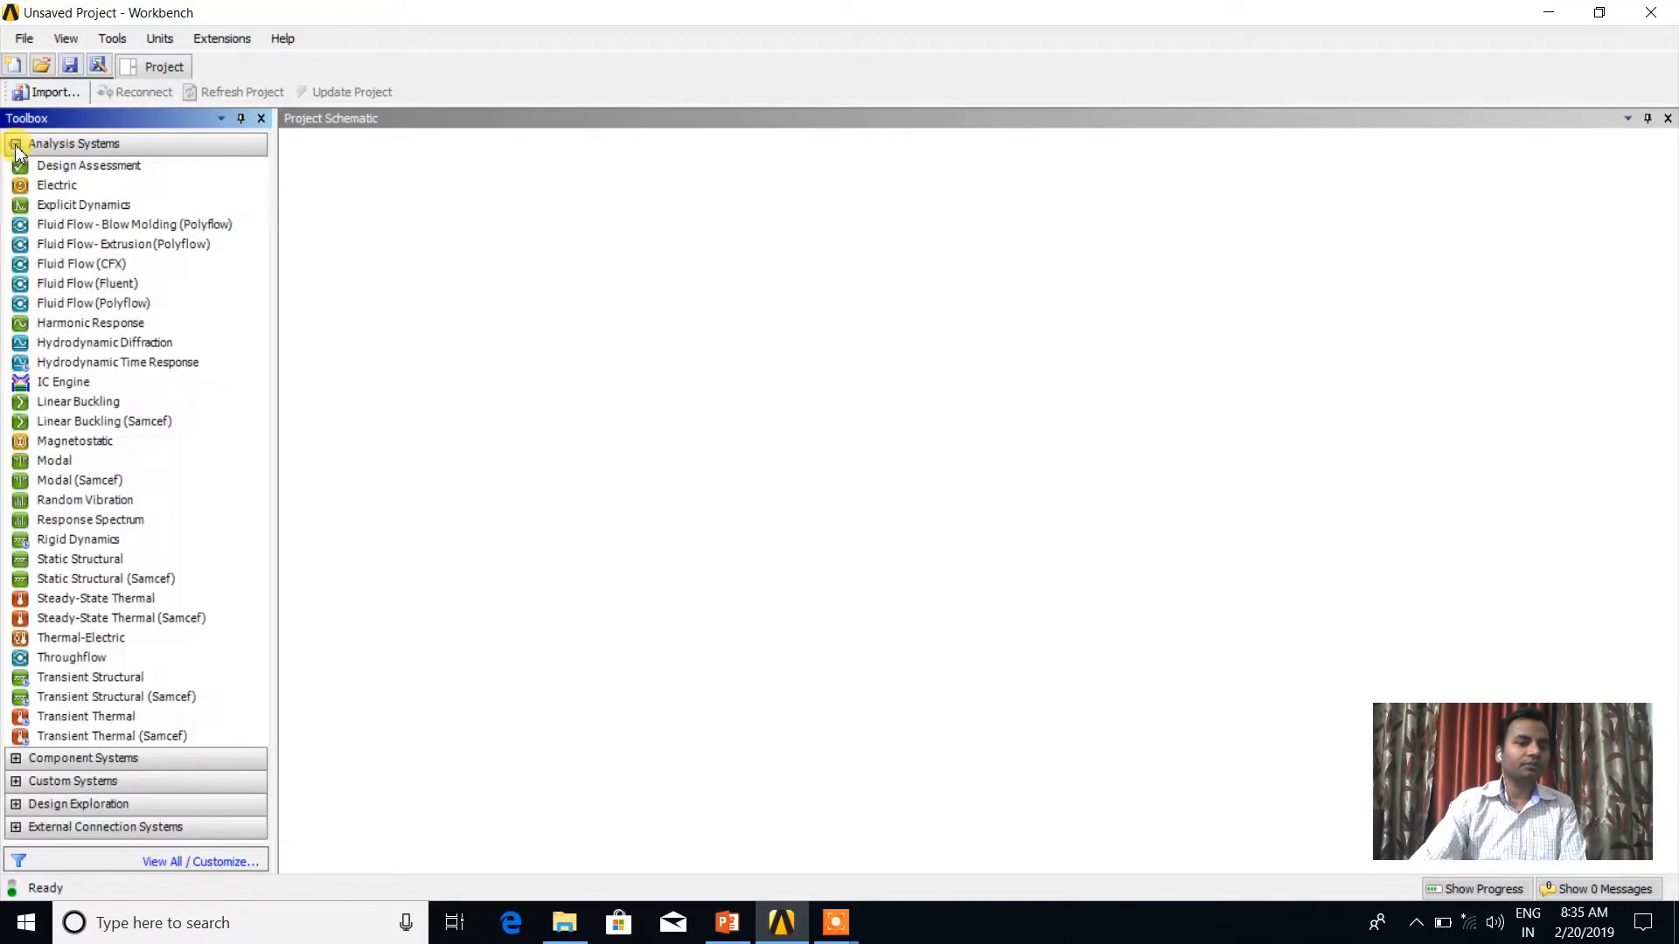
click(17, 144)
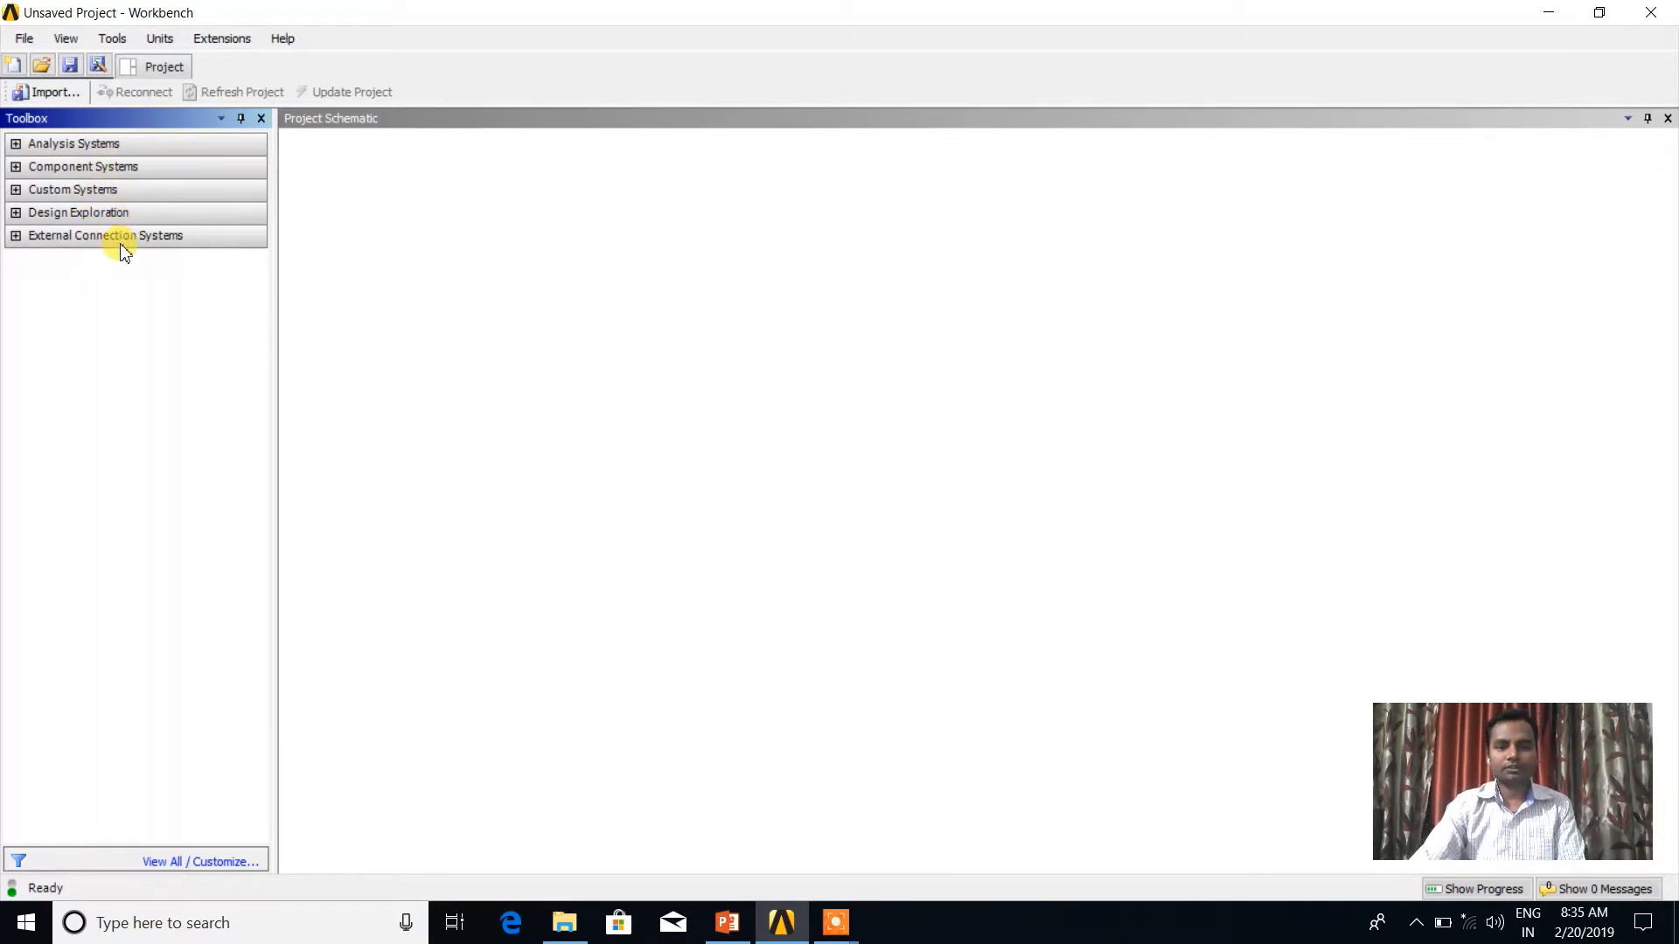
click(16, 144)
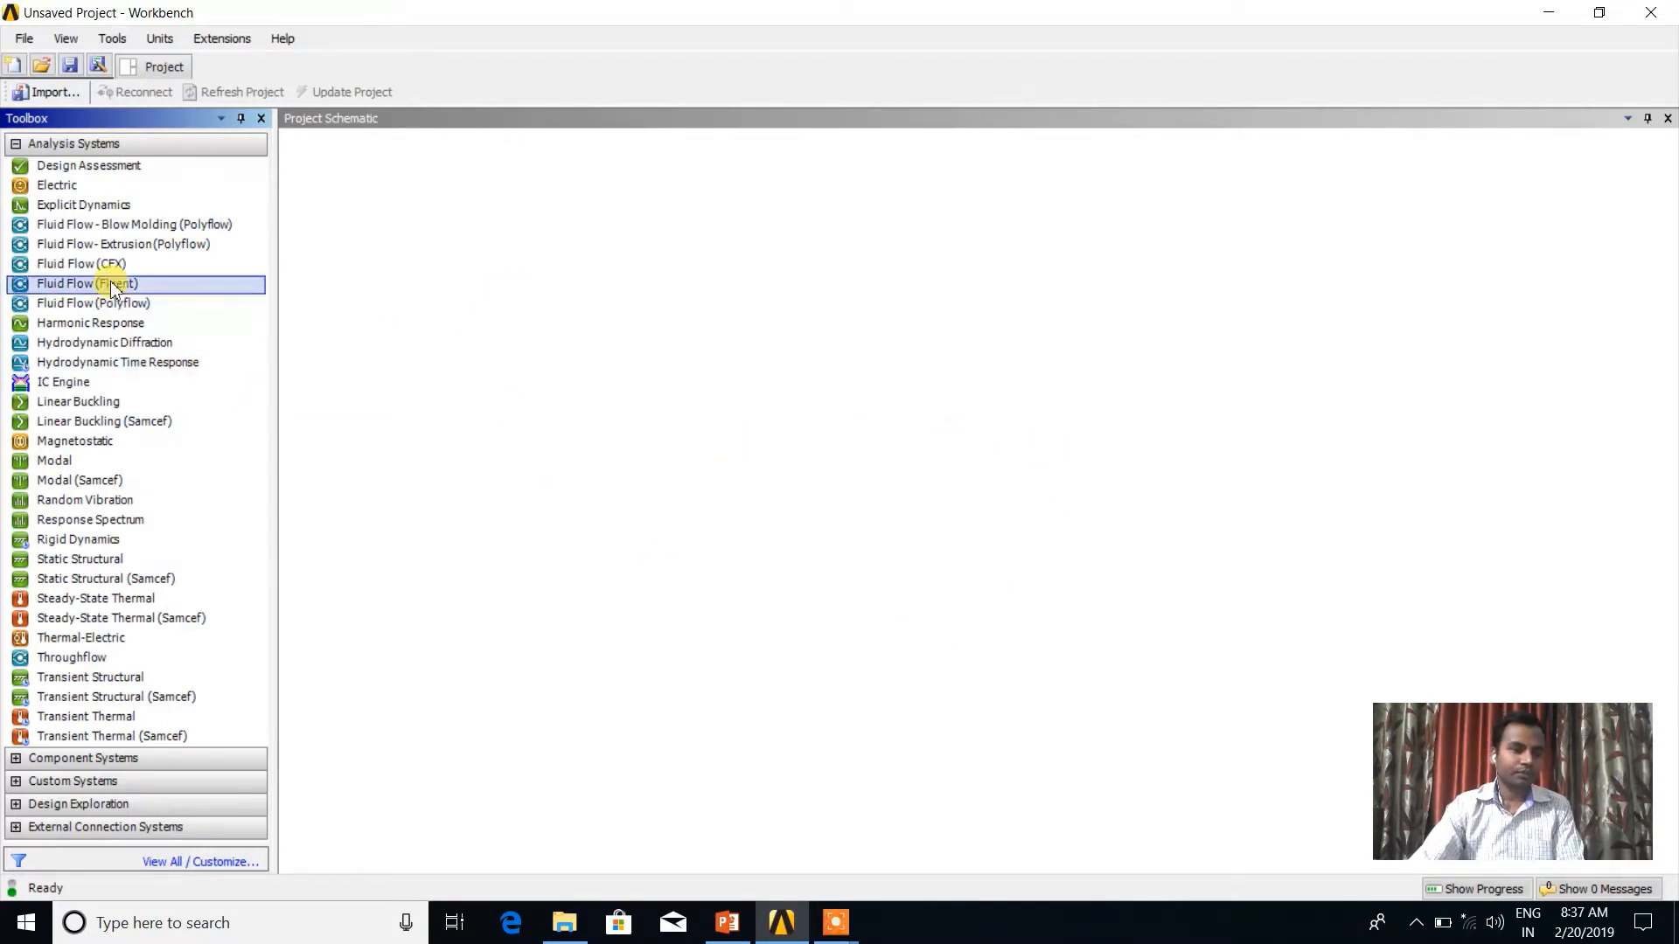
click(16, 147)
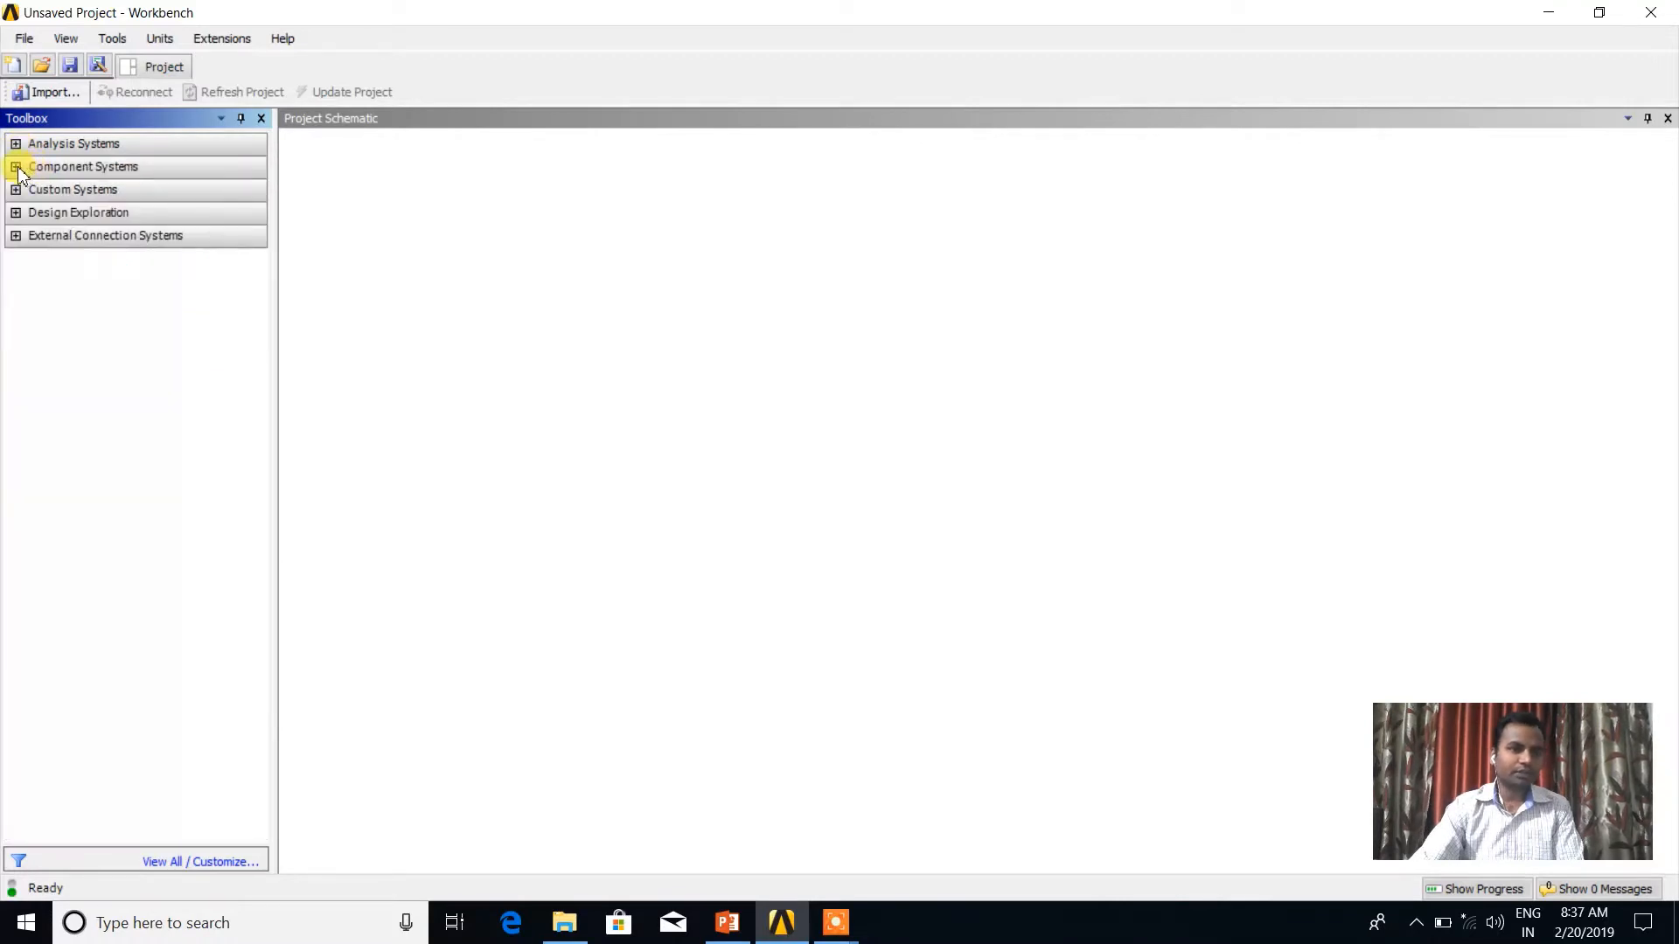
click(16, 167)
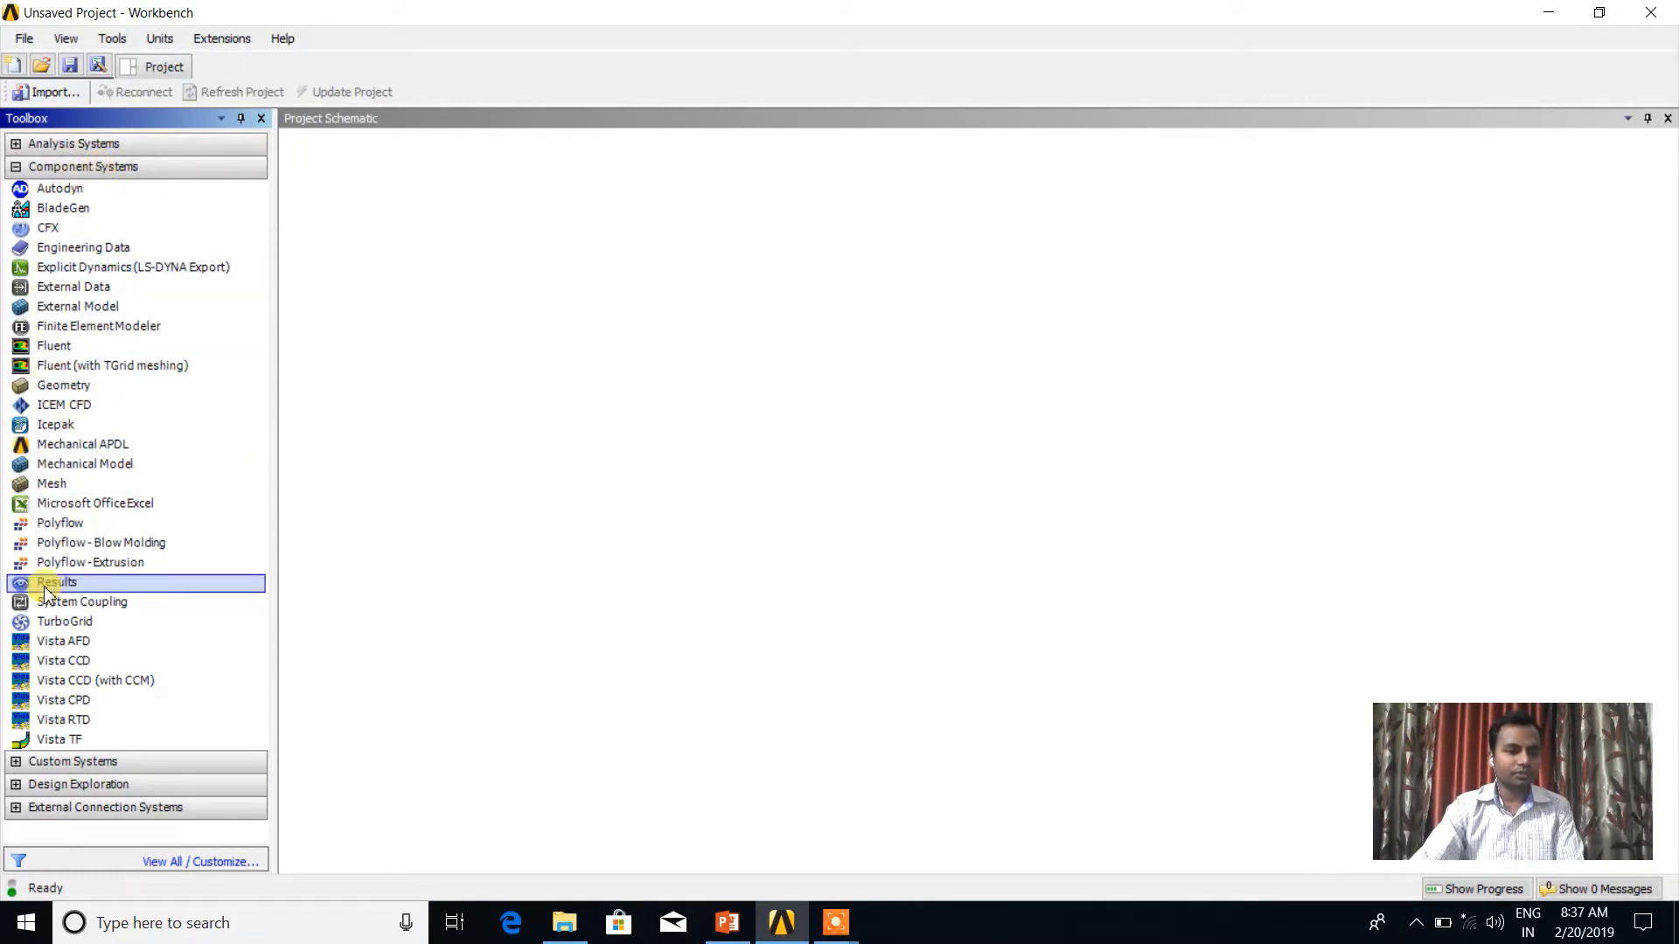
click(19, 145)
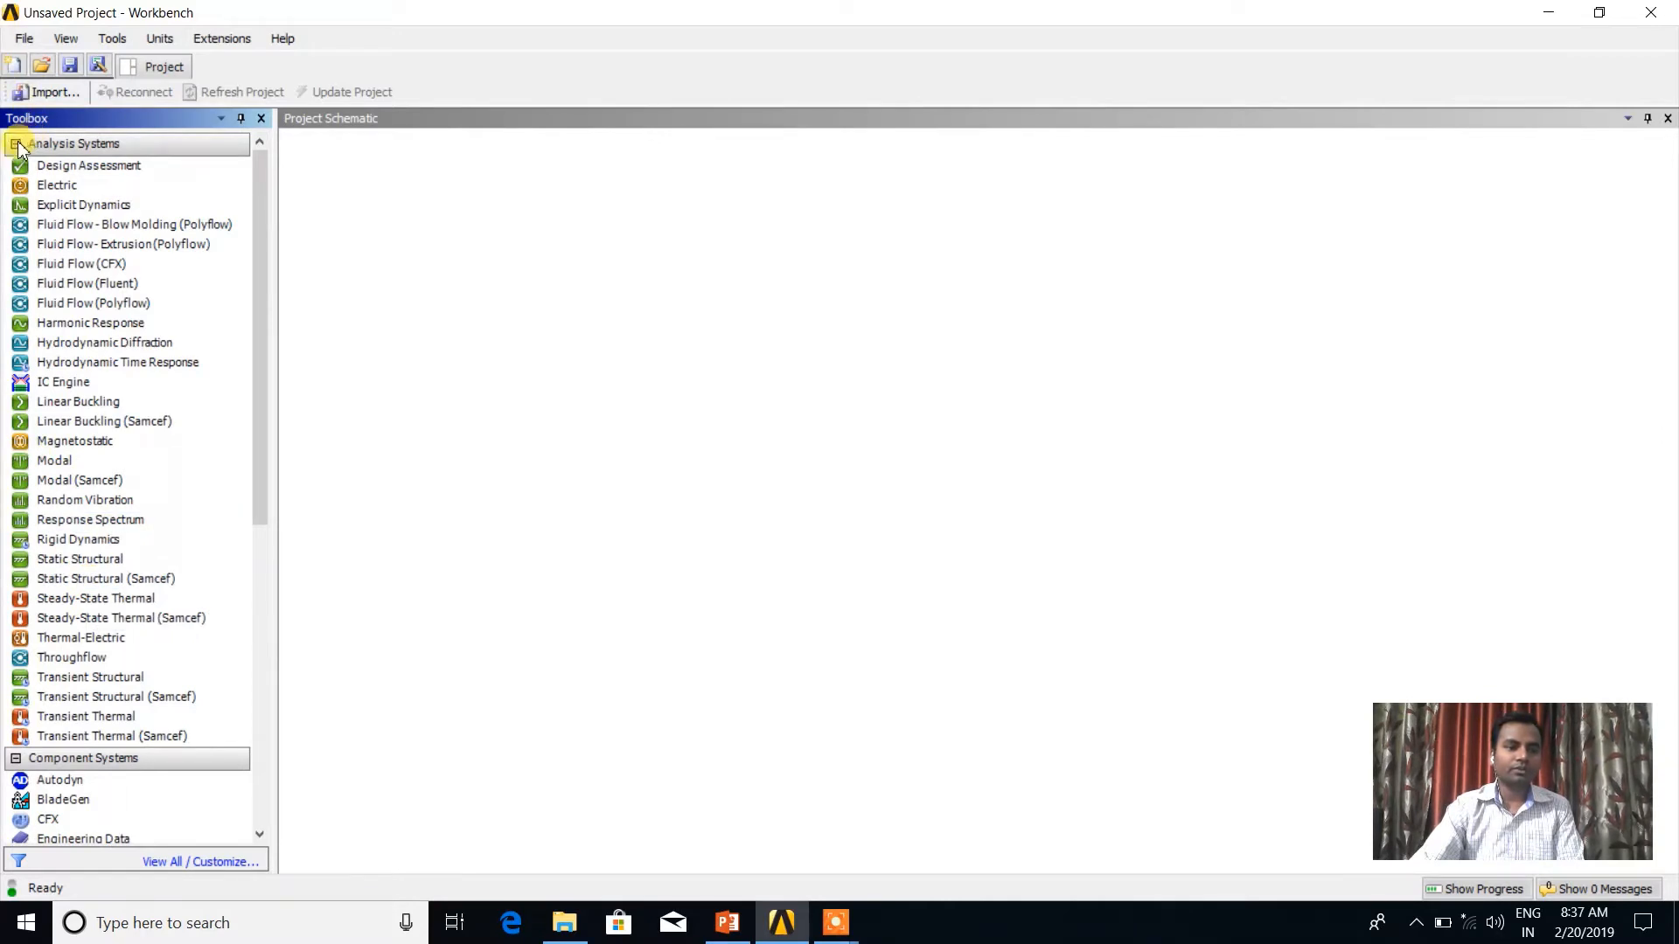
click(16, 144)
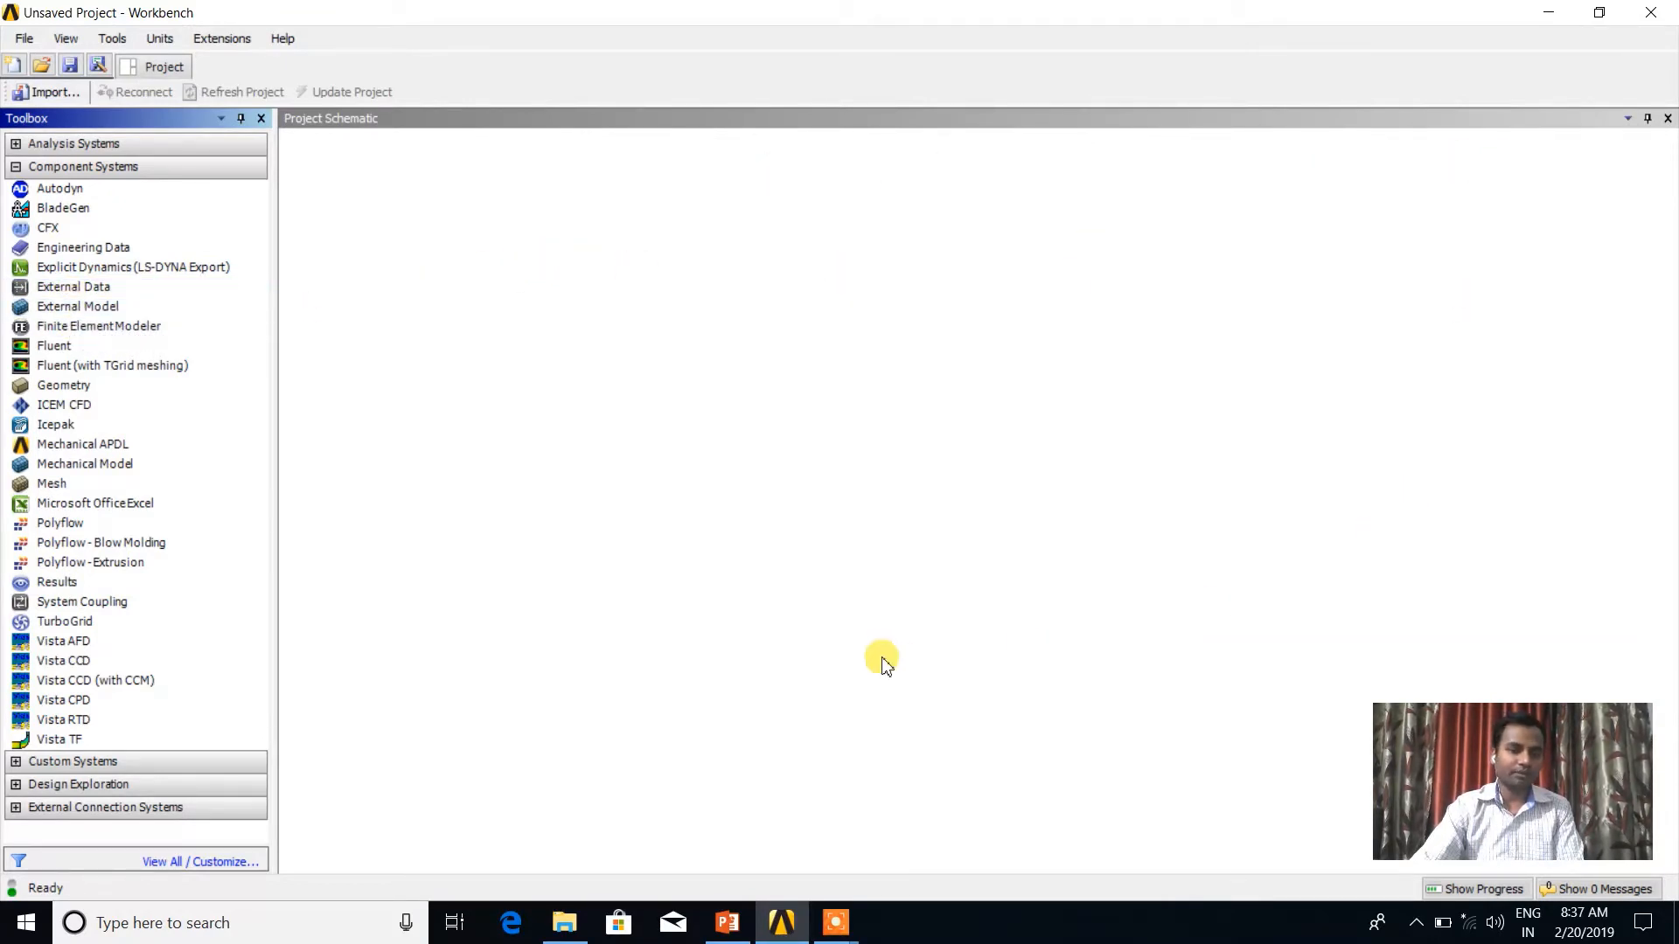
click(16, 167)
click(16, 145)
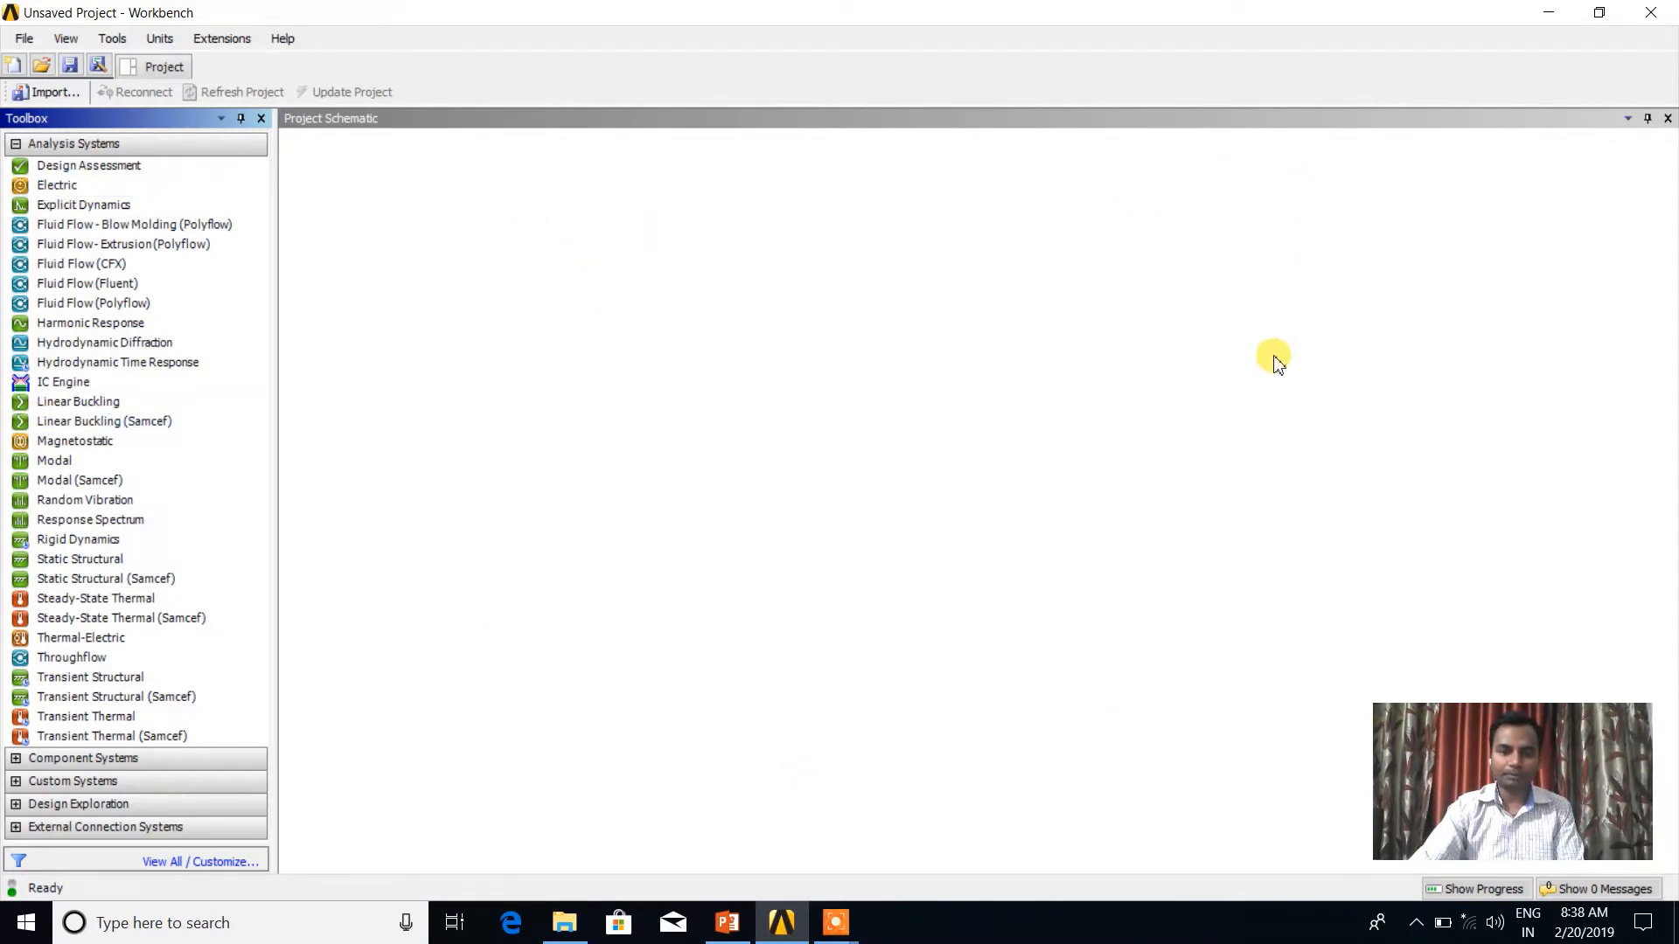
- Add a Static Structural analysis system to the empty project schematic and name it PLATE
double_click(114, 561)
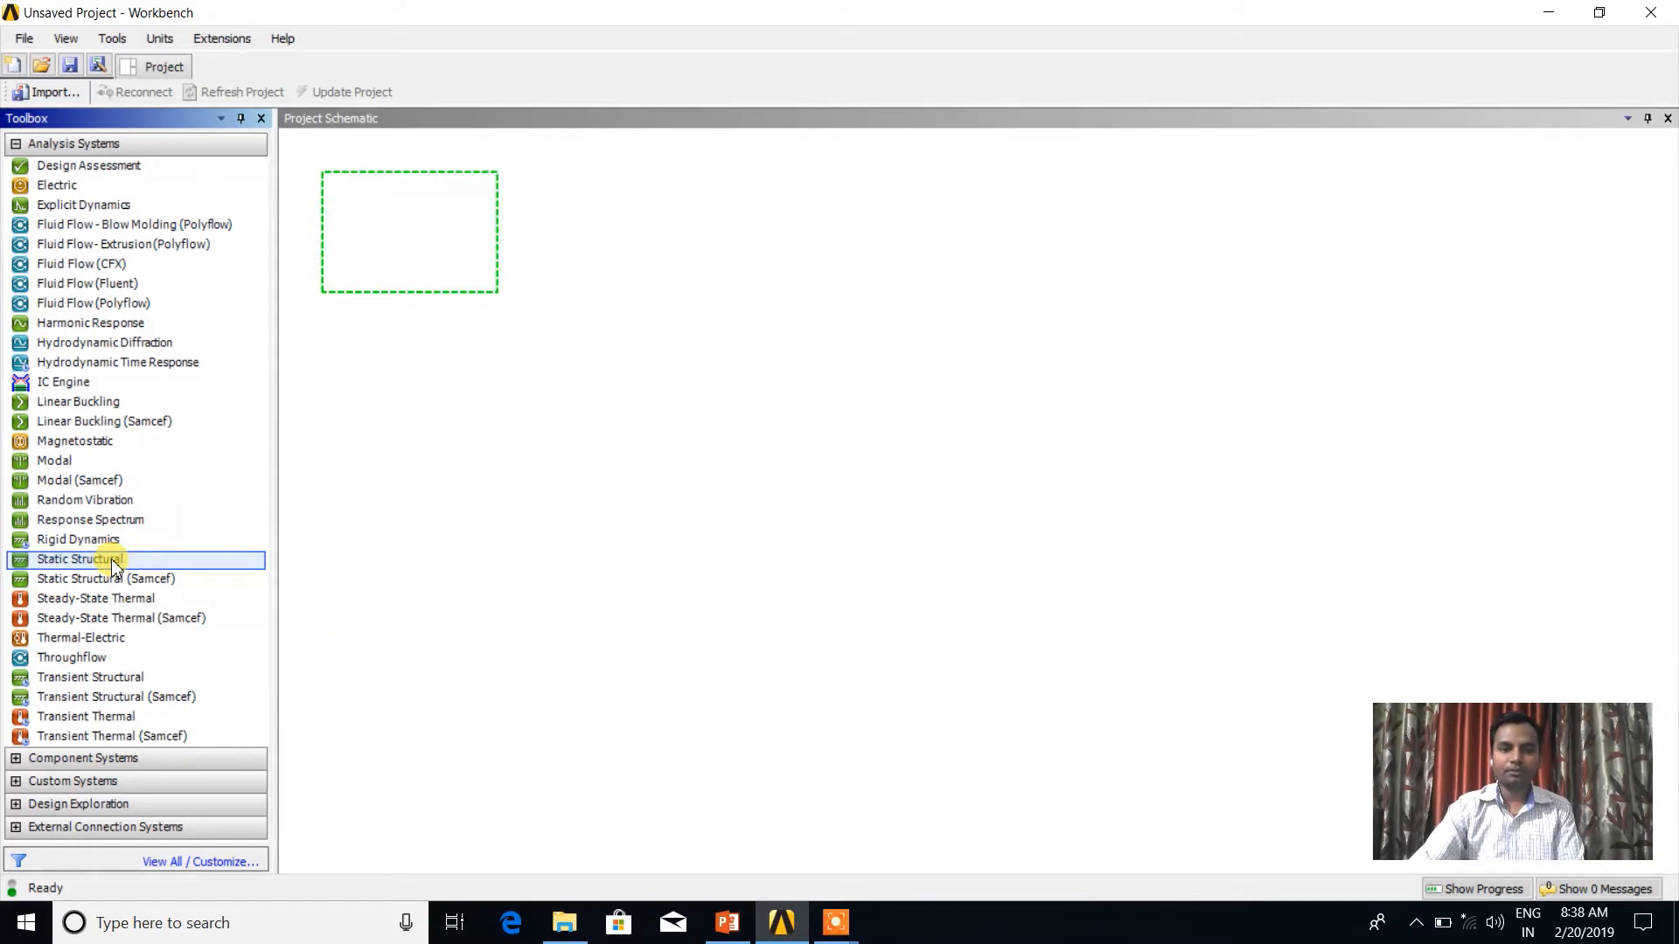
drag(114, 564, 381, 234)
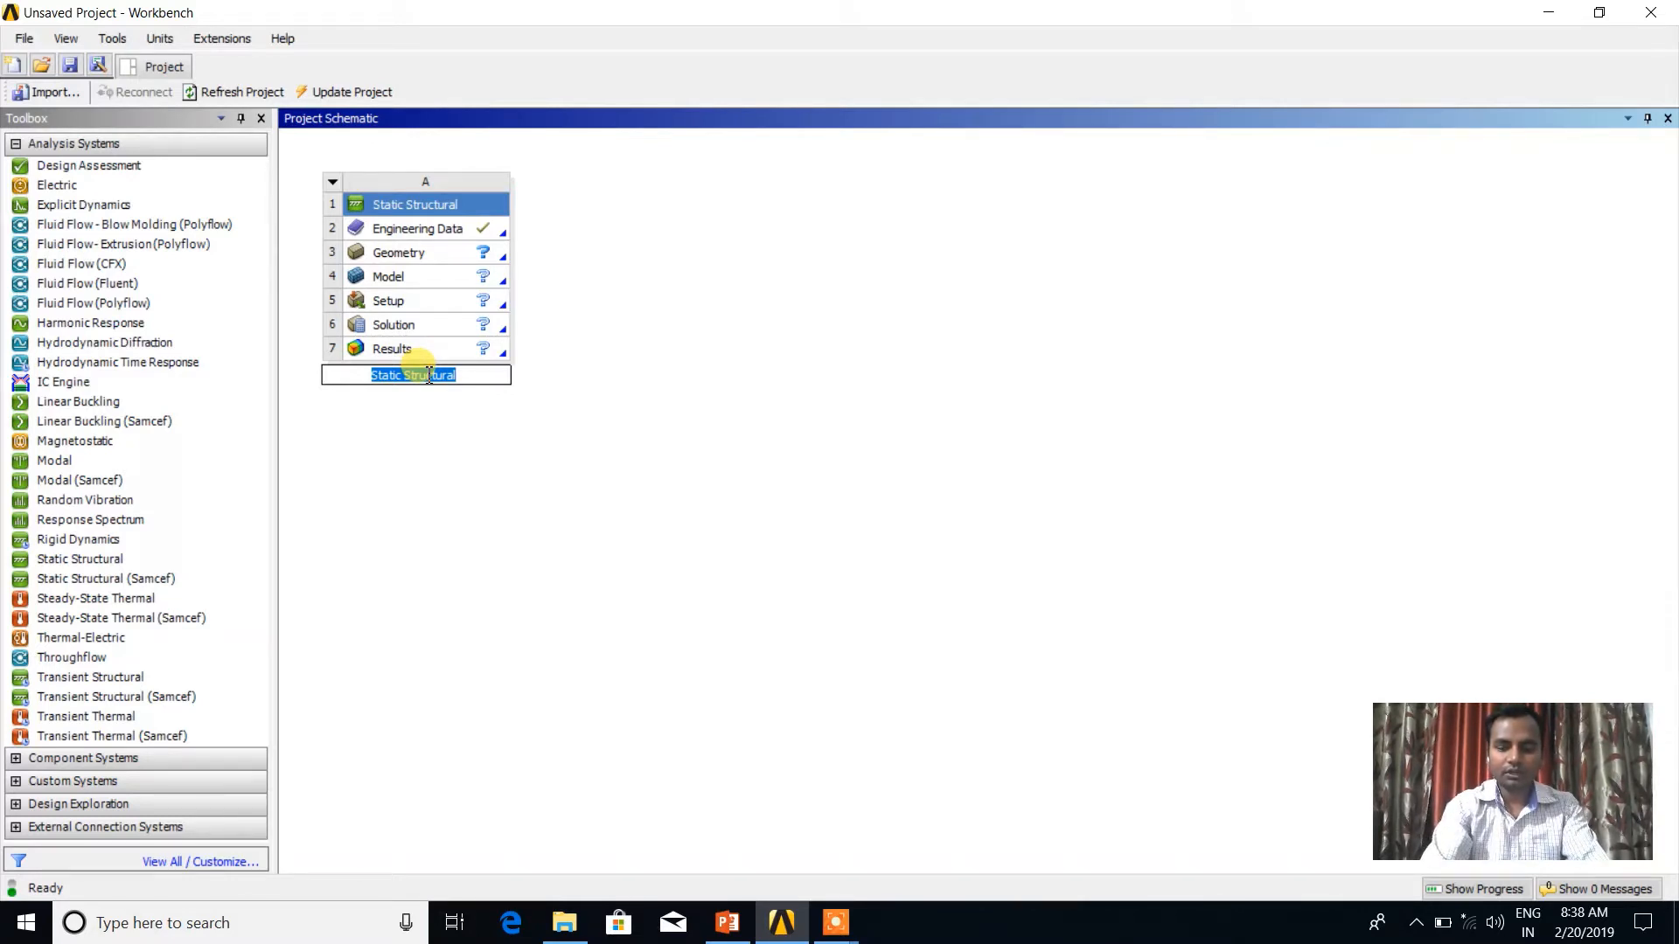
text(PLAT)
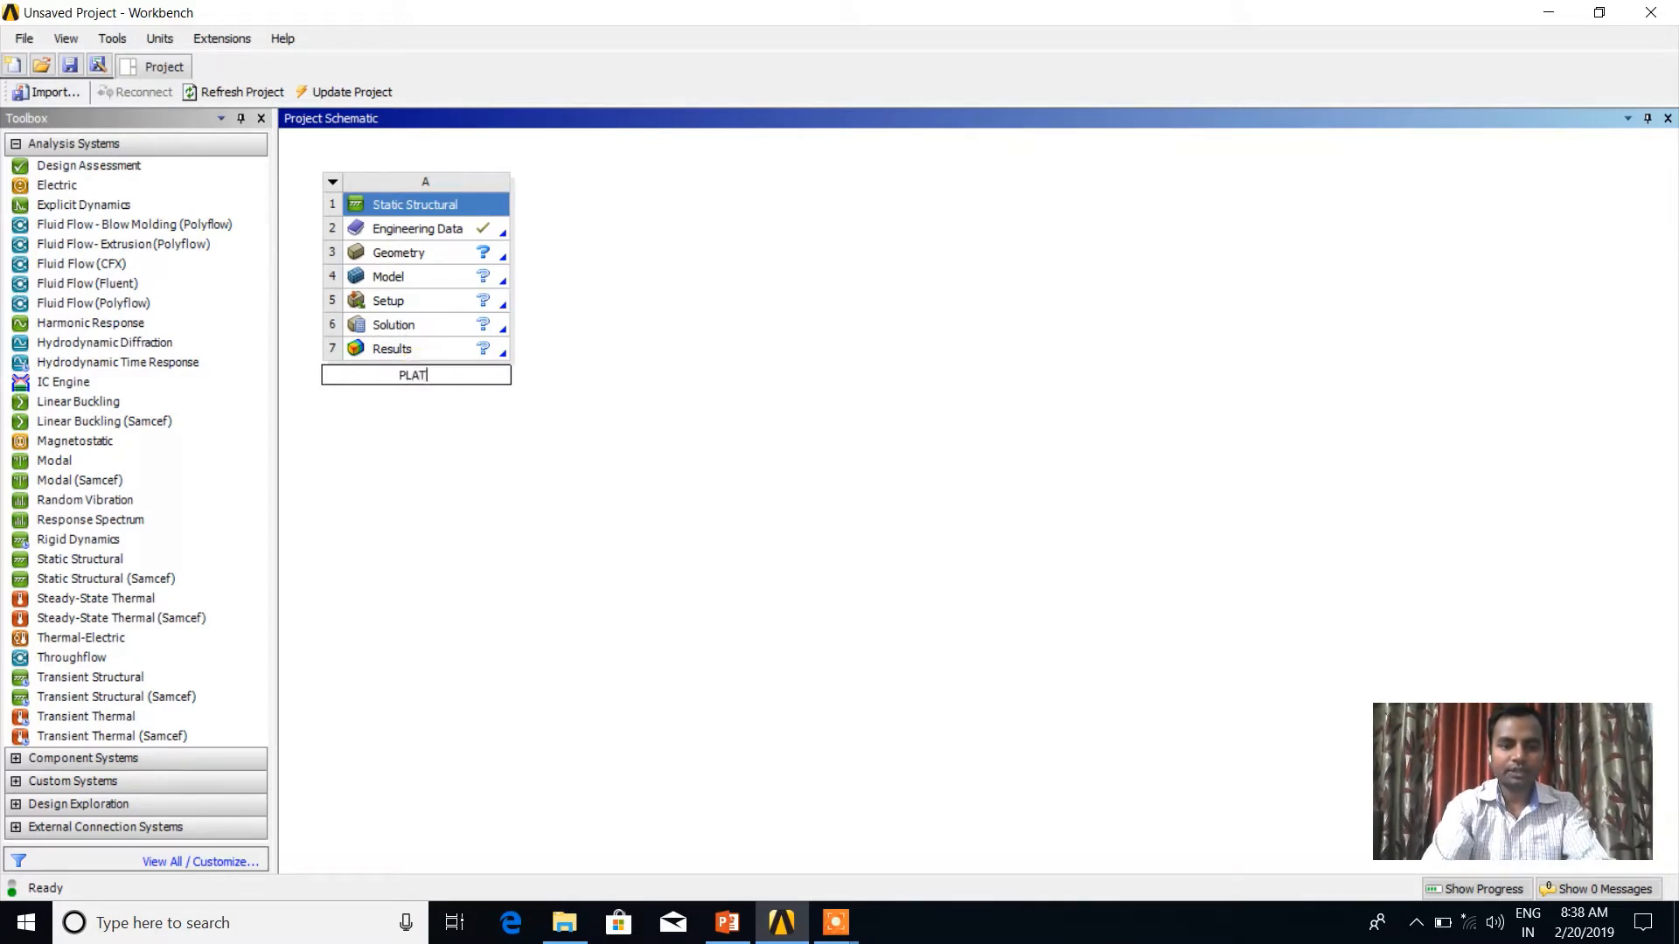
text(E)
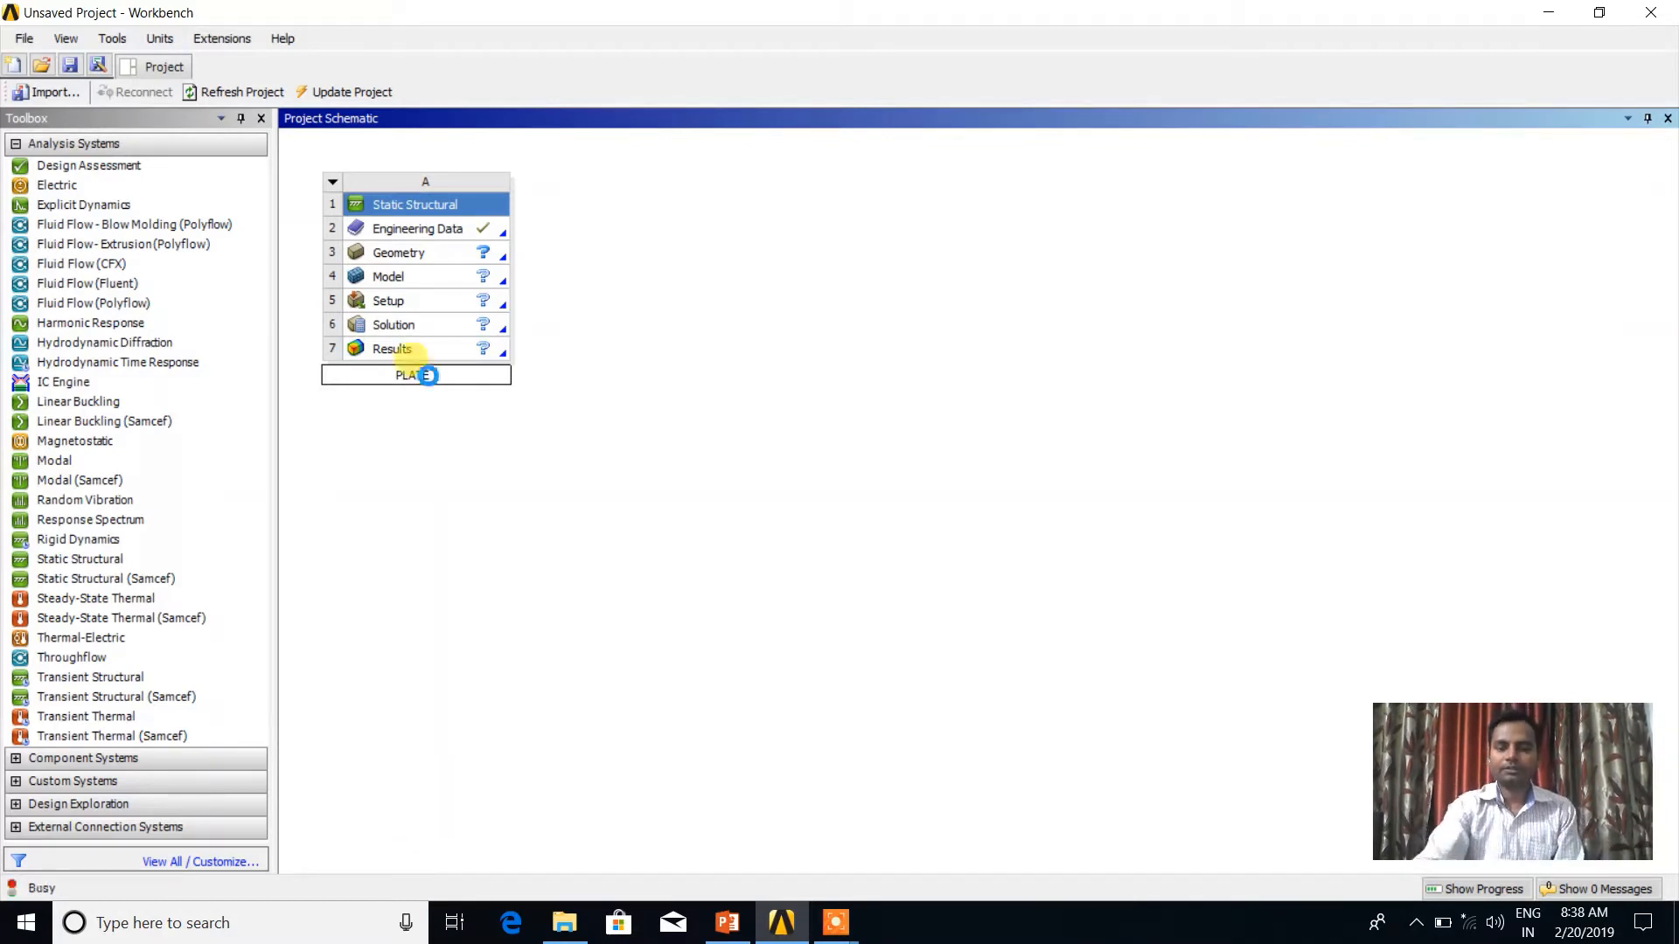
key(Return)
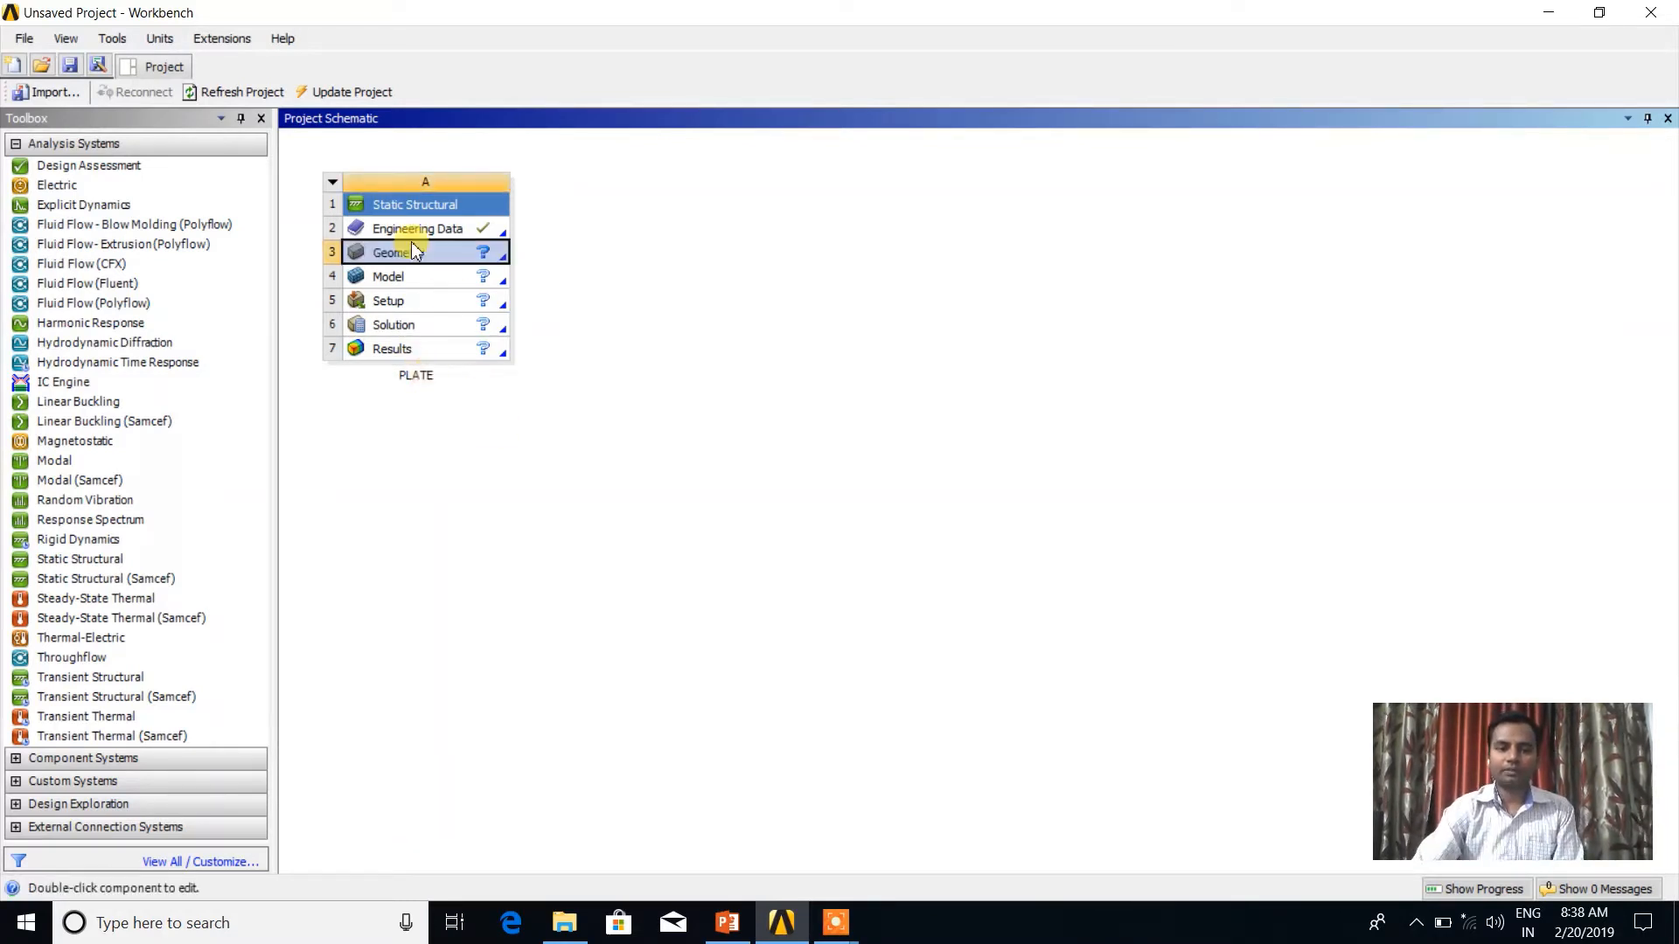
- Rename the Static Structural system in the project schematic as BLOCK
click(401, 203)
right_click(402, 207)
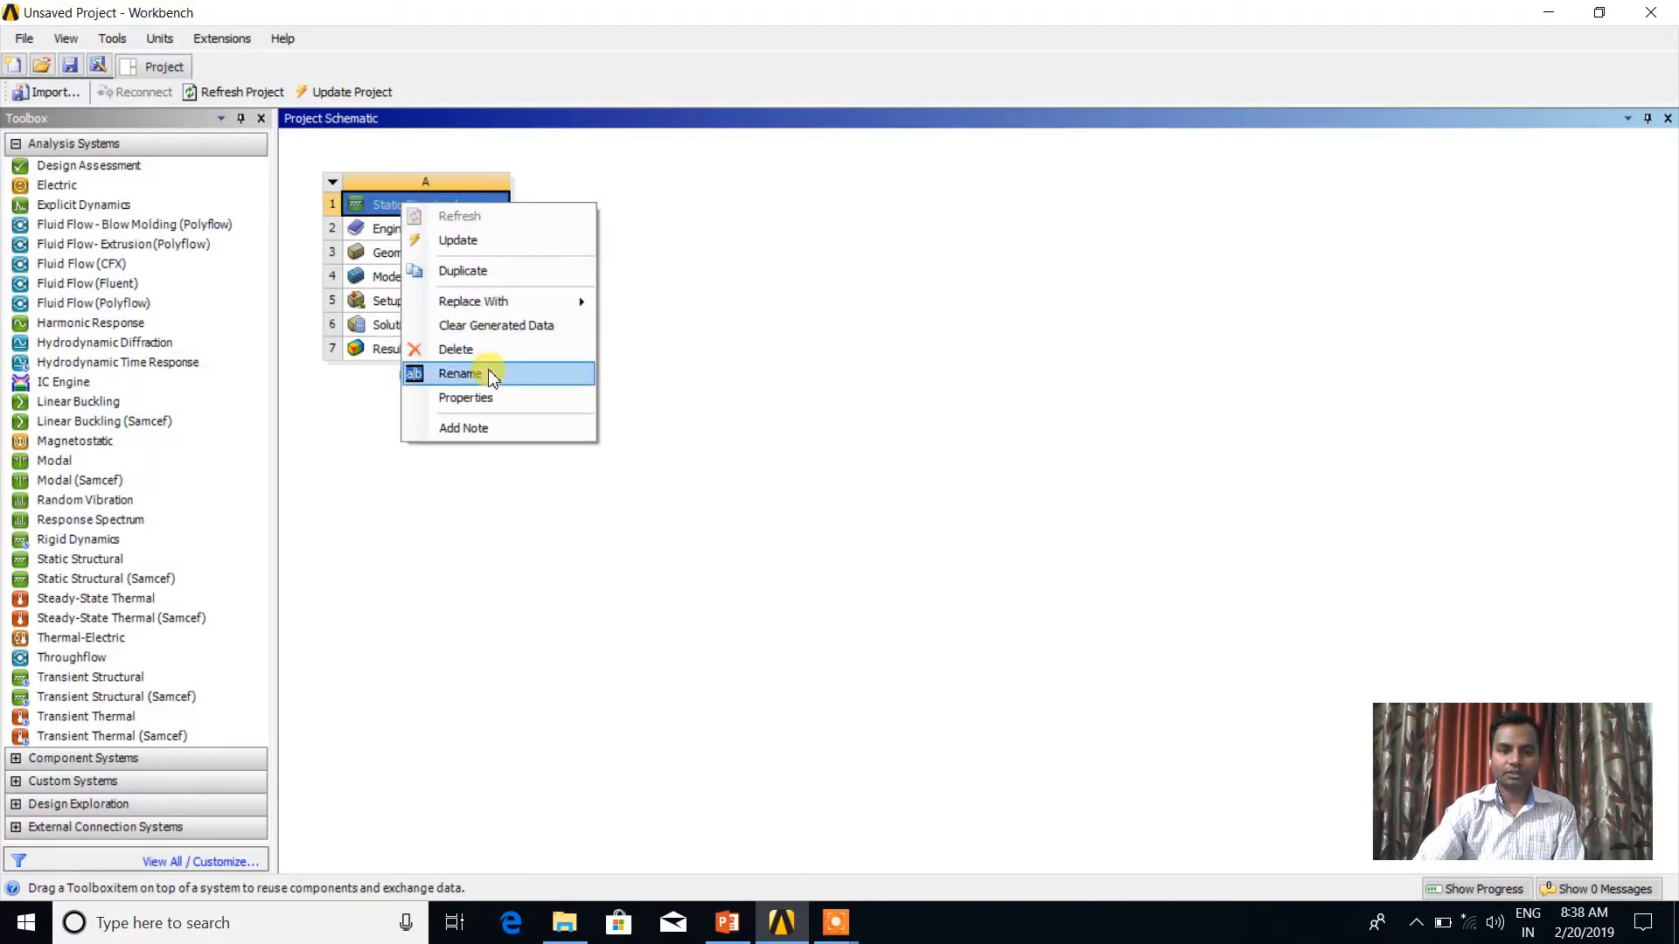
click(475, 374)
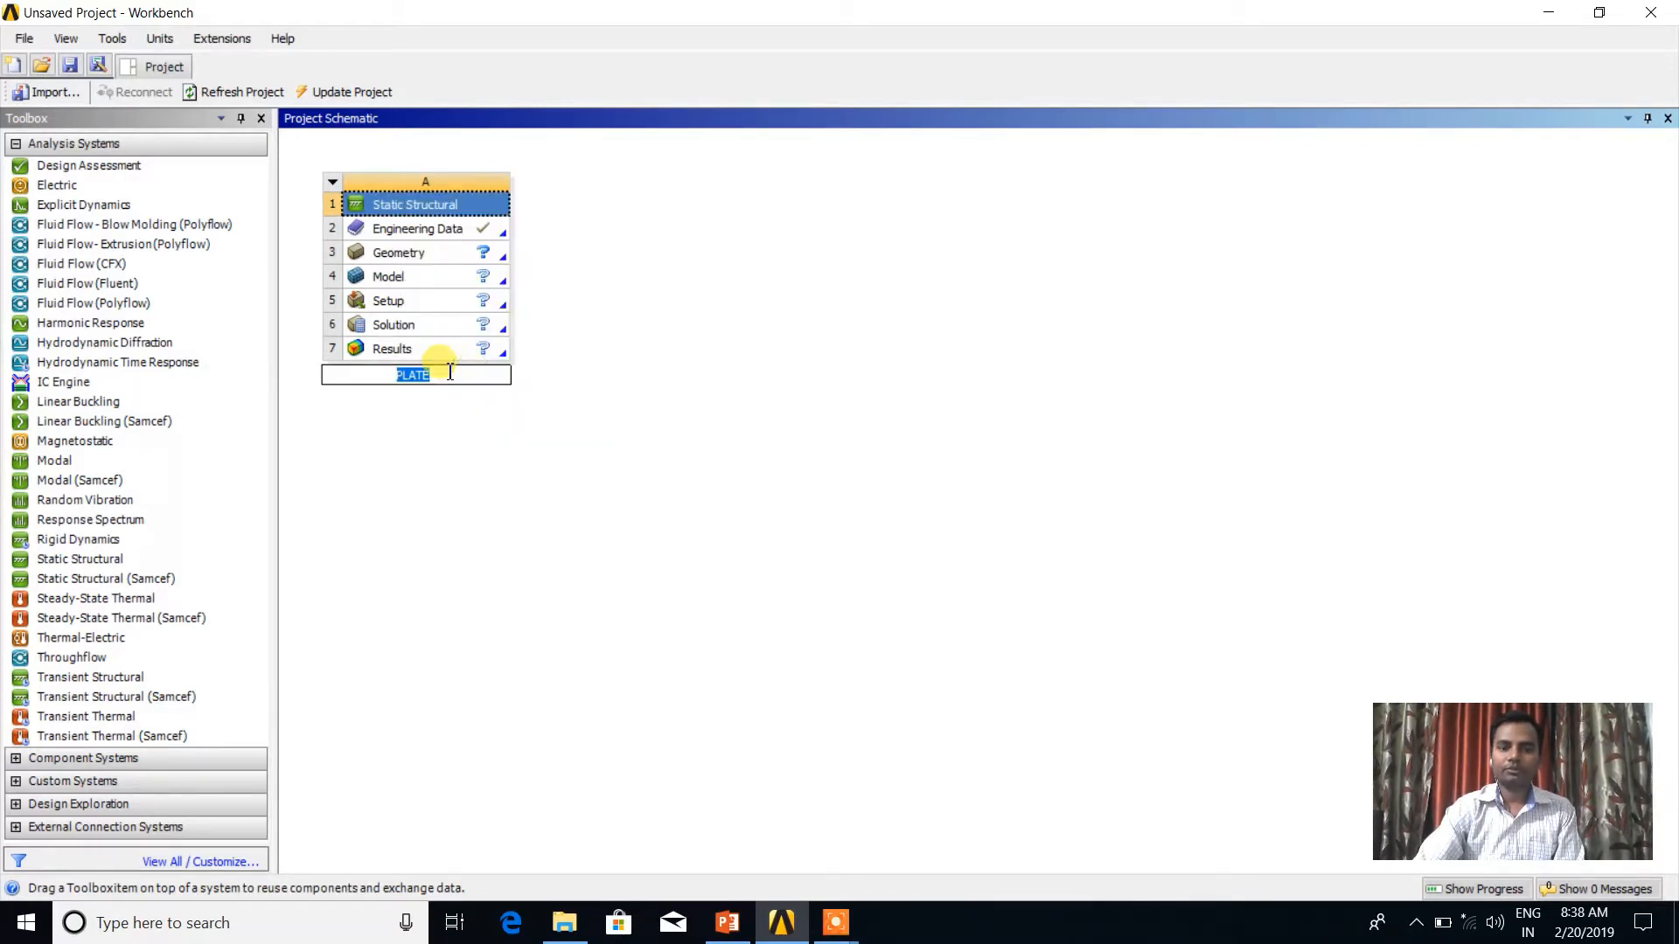
text(BLOCK)
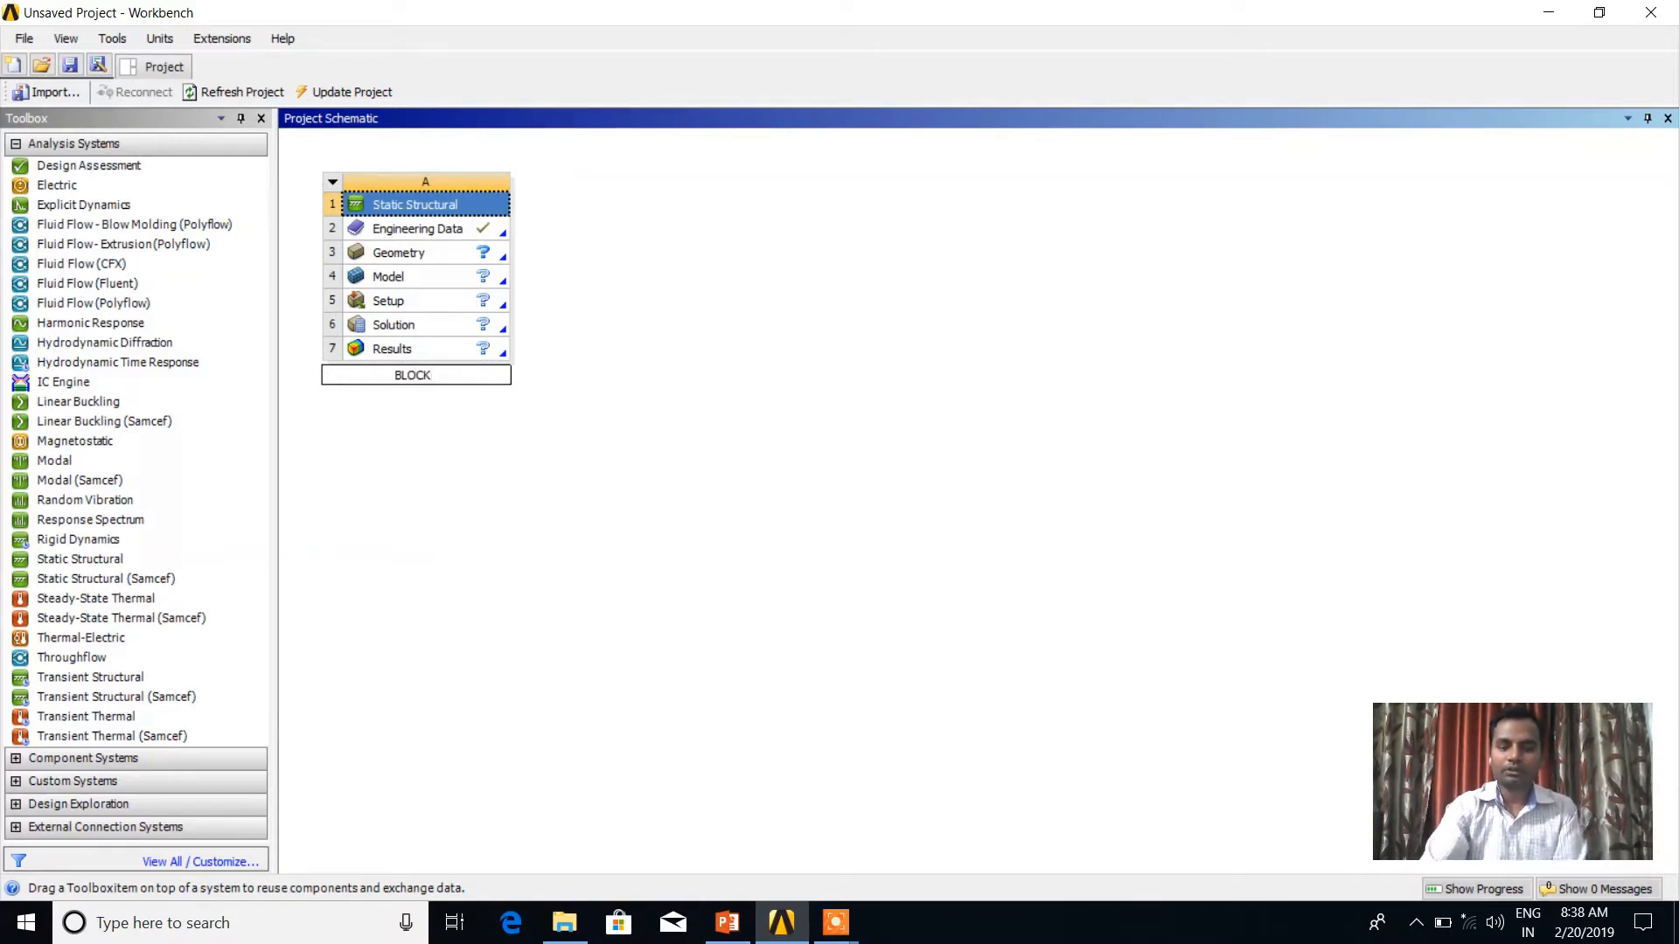
click(448, 375)
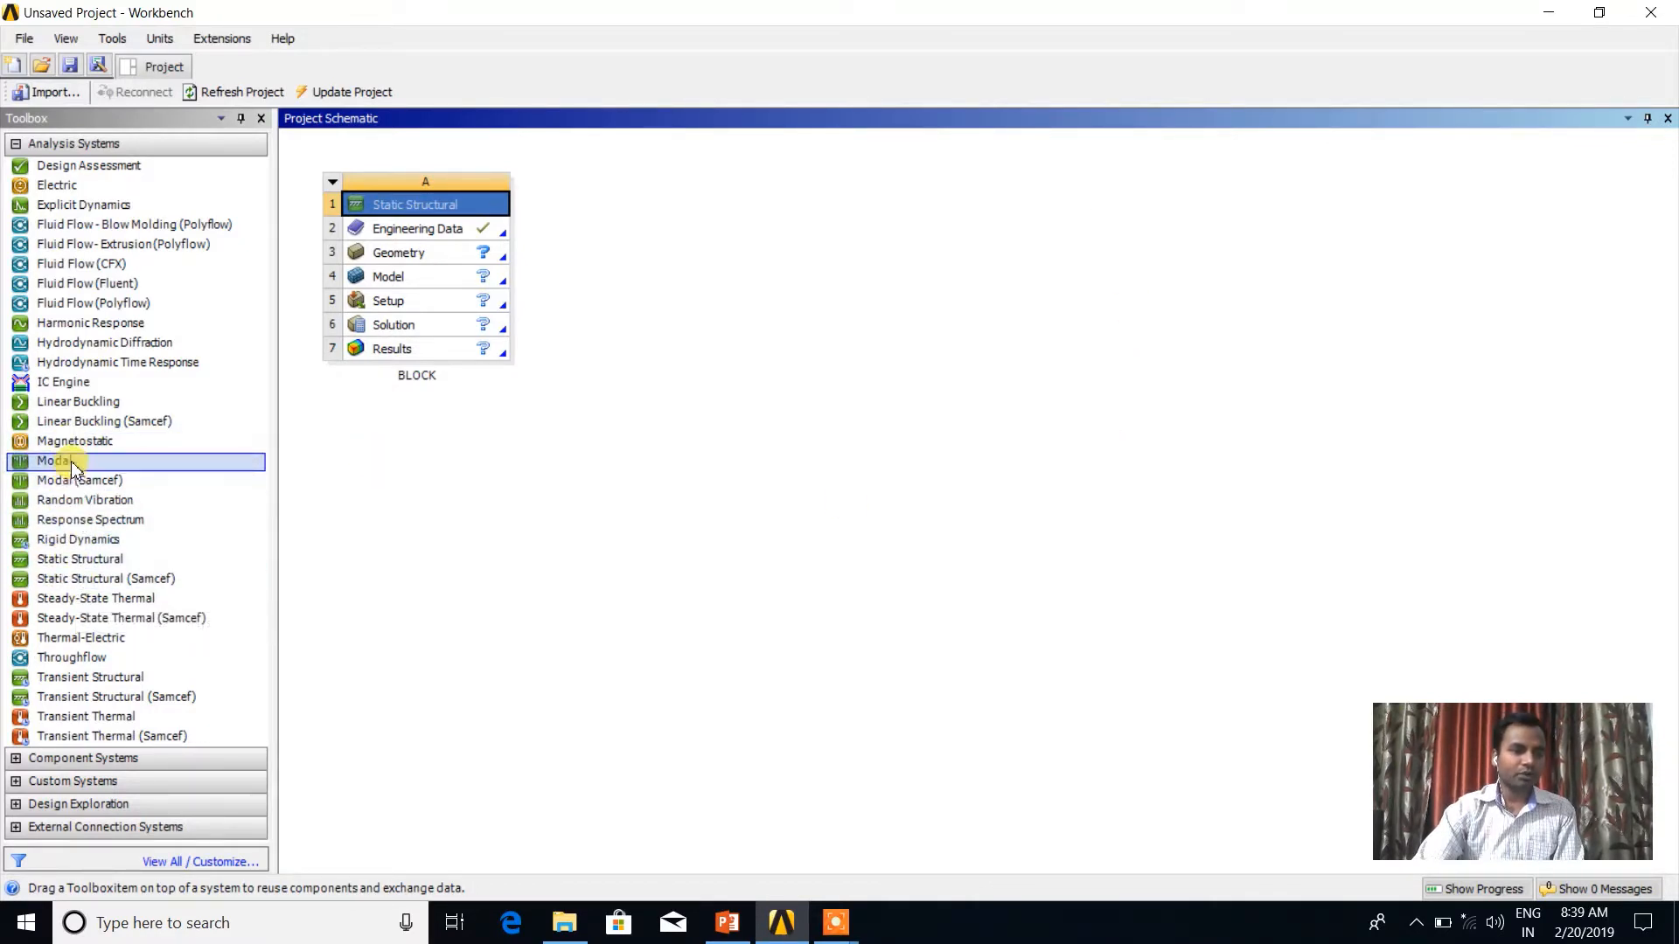
- Add a standalone Modal analysis system beside the BLOCK system and name it PLATE
drag(70, 460, 72, 461)
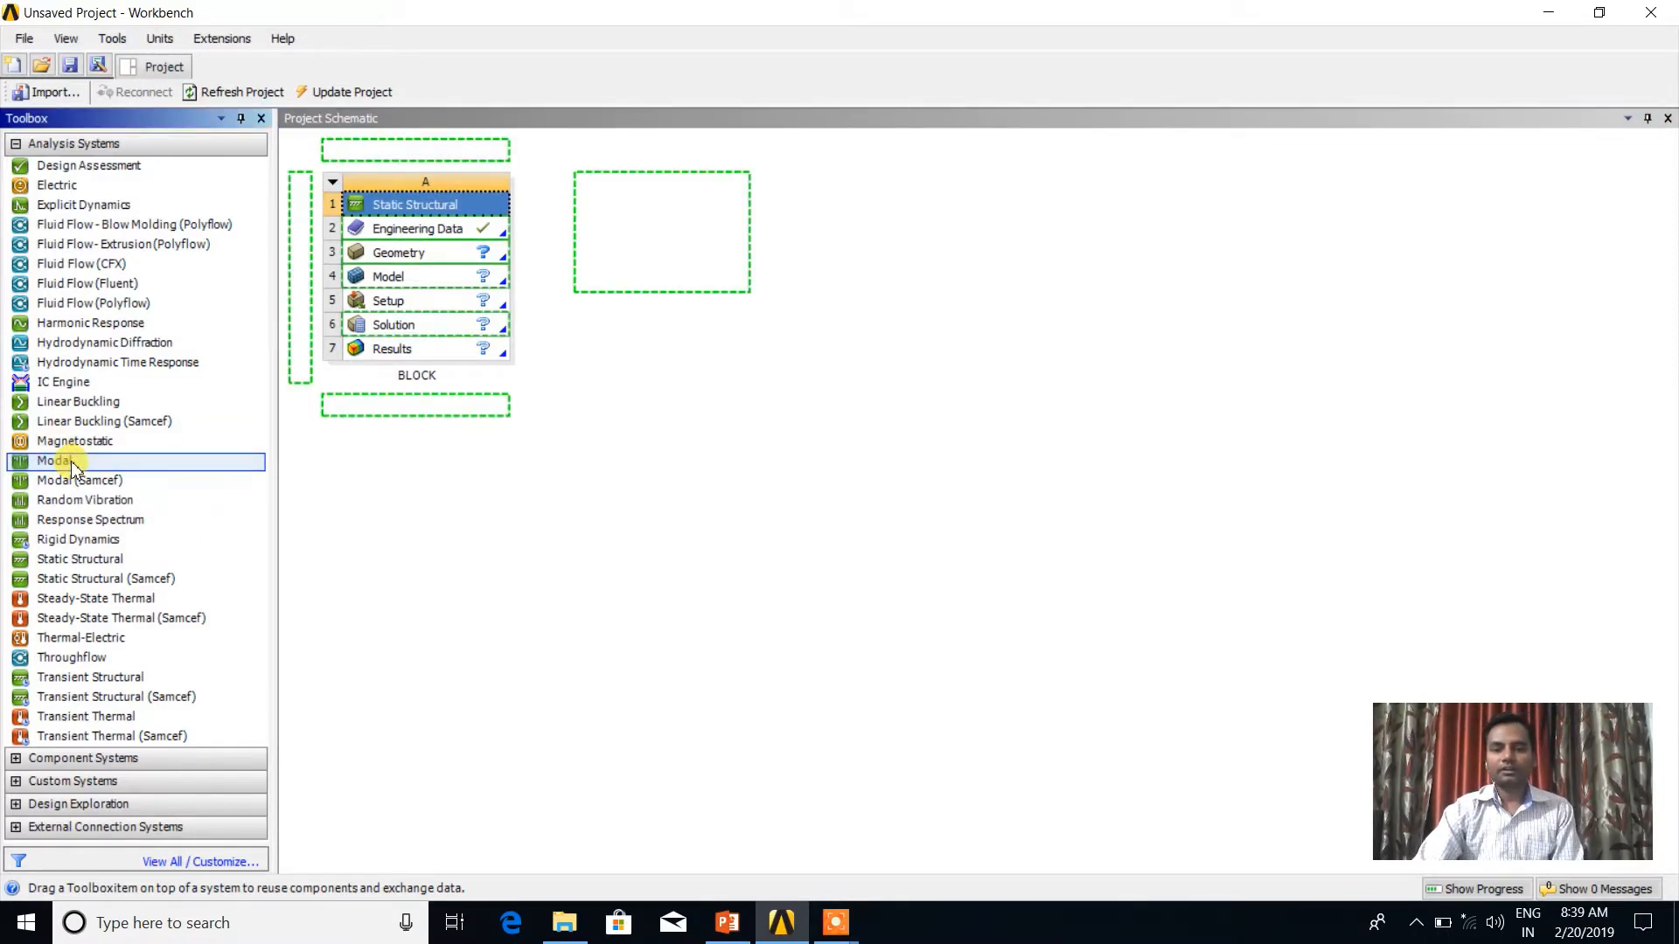
drag(72, 464, 664, 240)
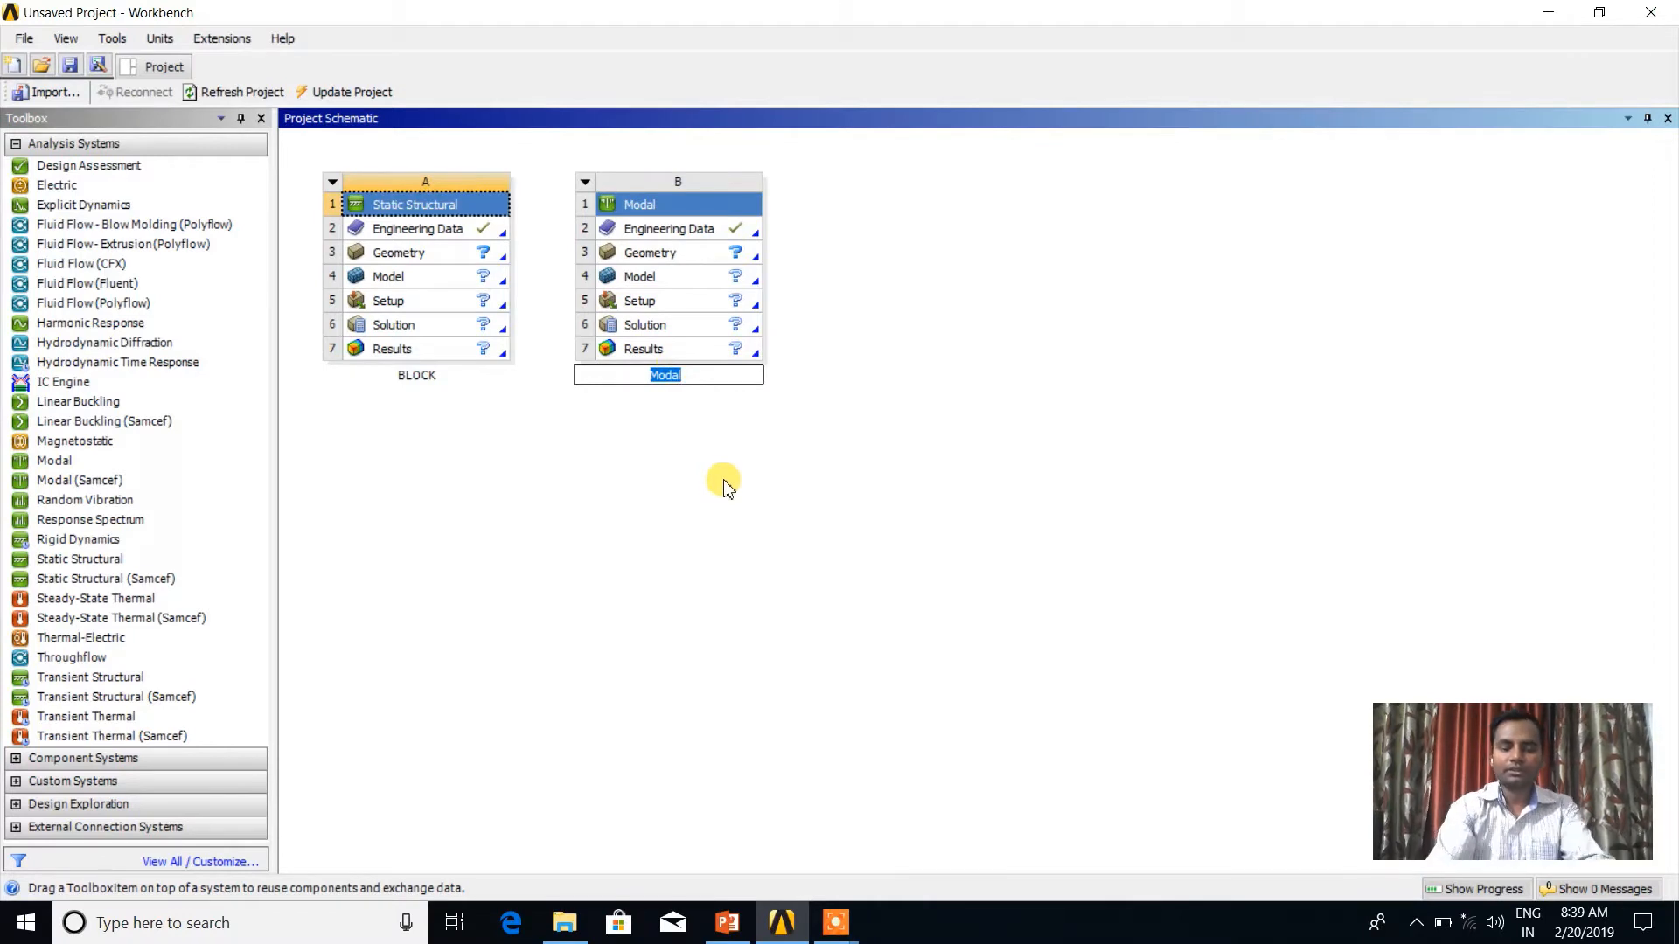
text(PLATE)
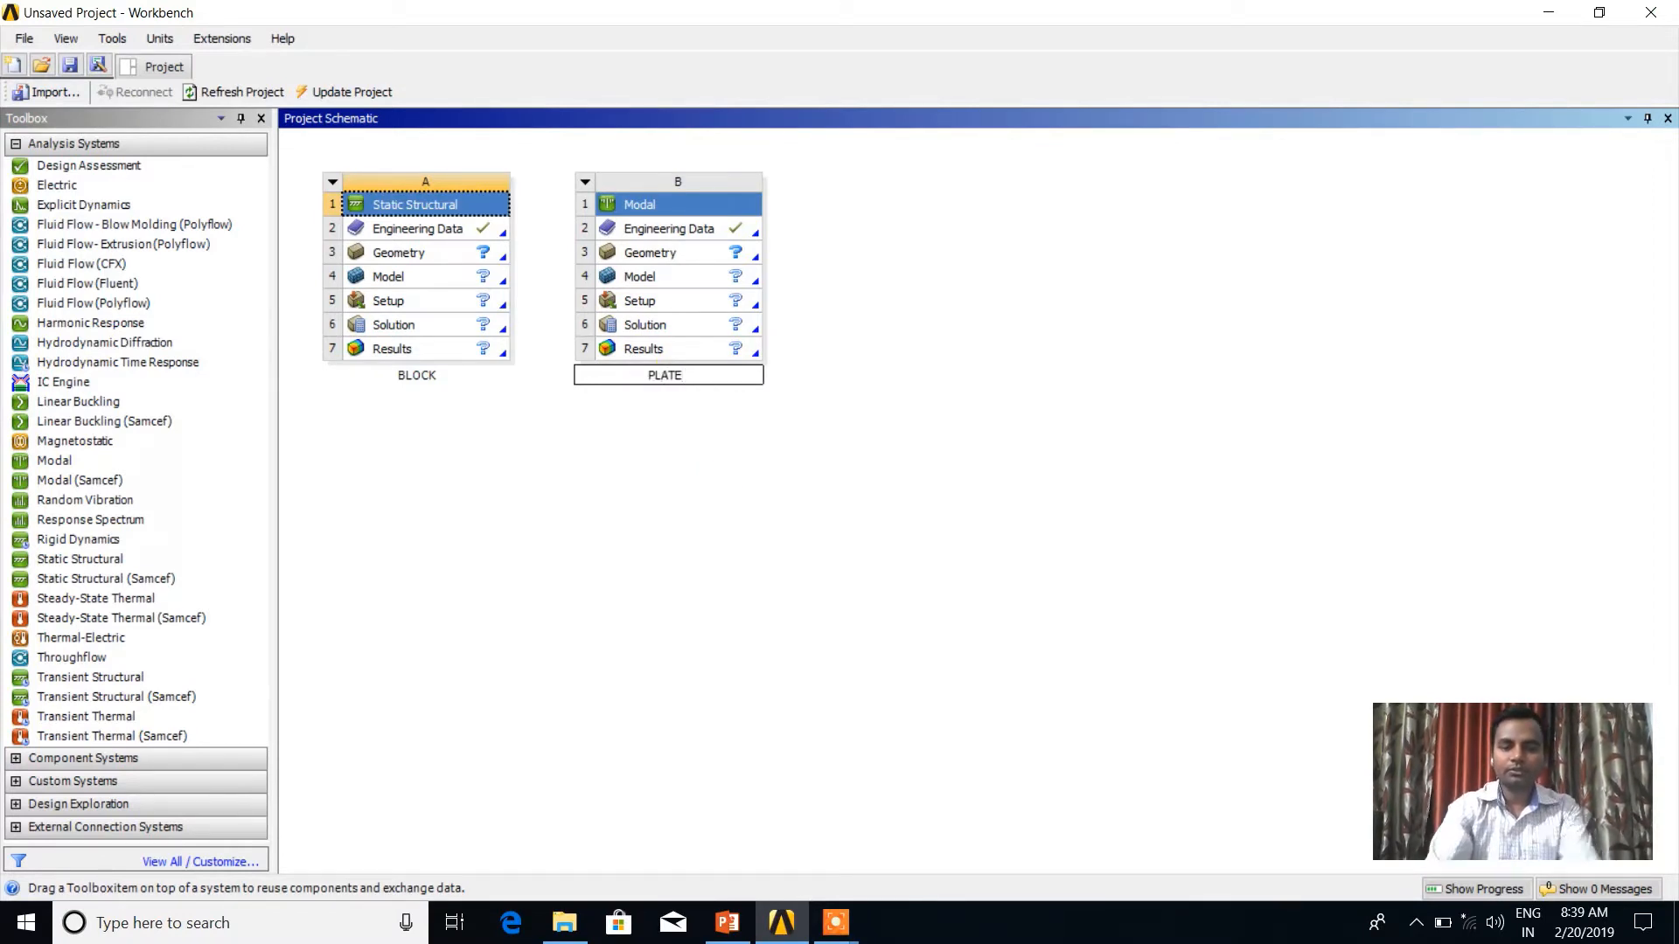
click(724, 481)
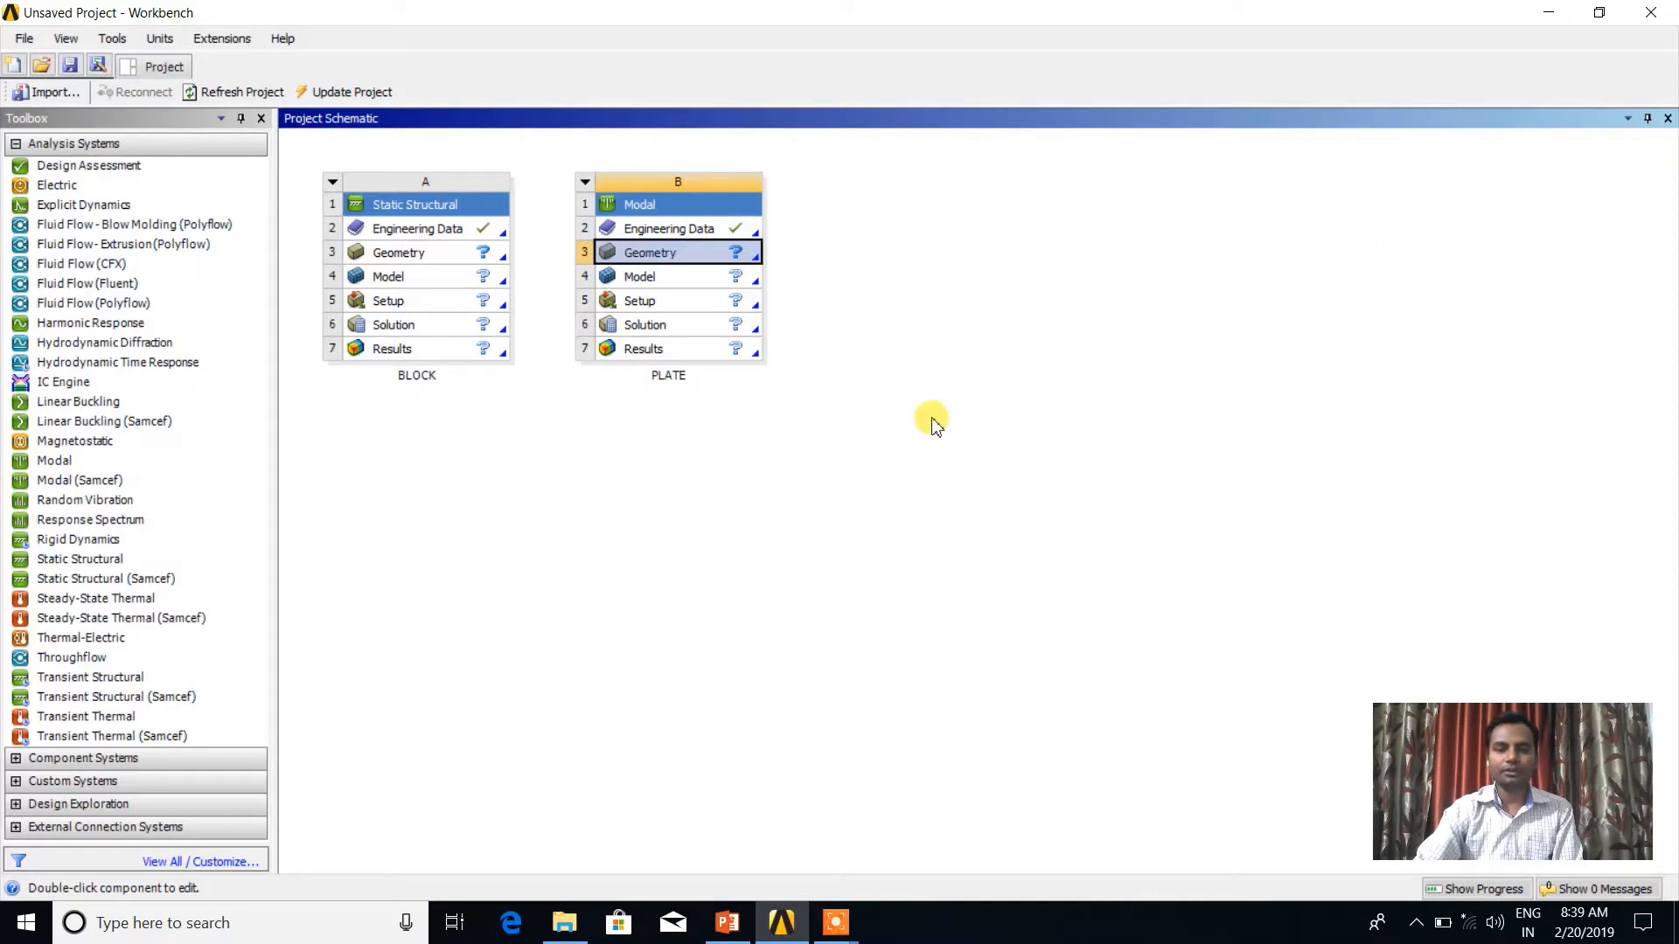
- Add a second Static Structural system beside the Modal system, keep its default name, and delete it again
drag(128, 566, 991, 252)
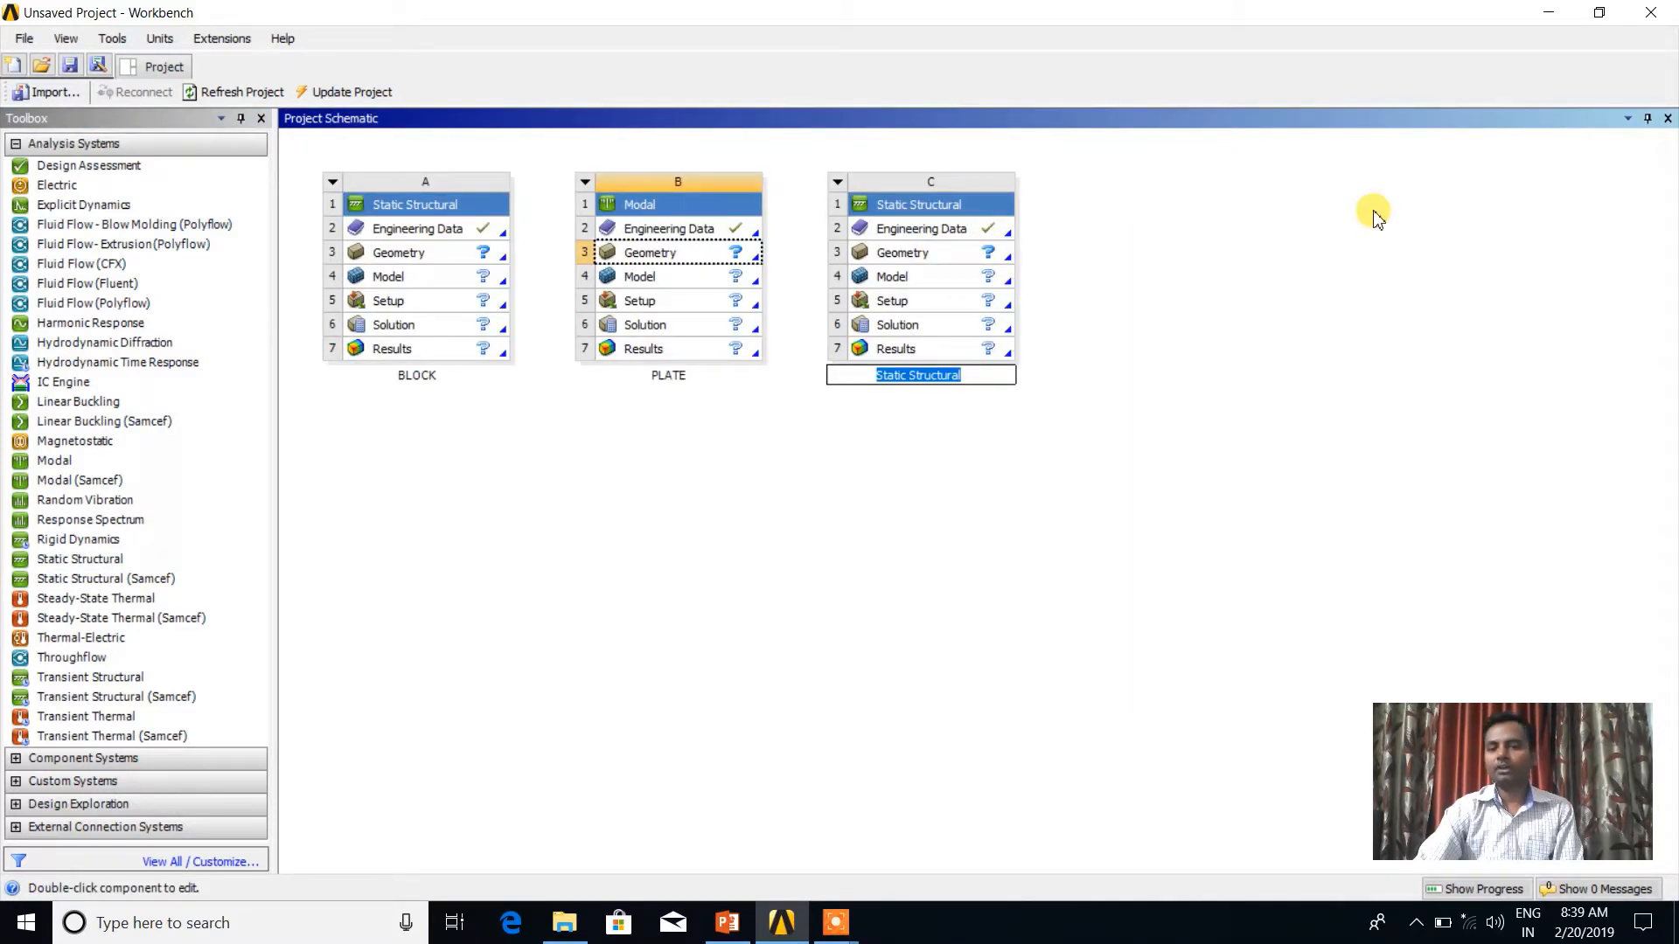
click(1112, 287)
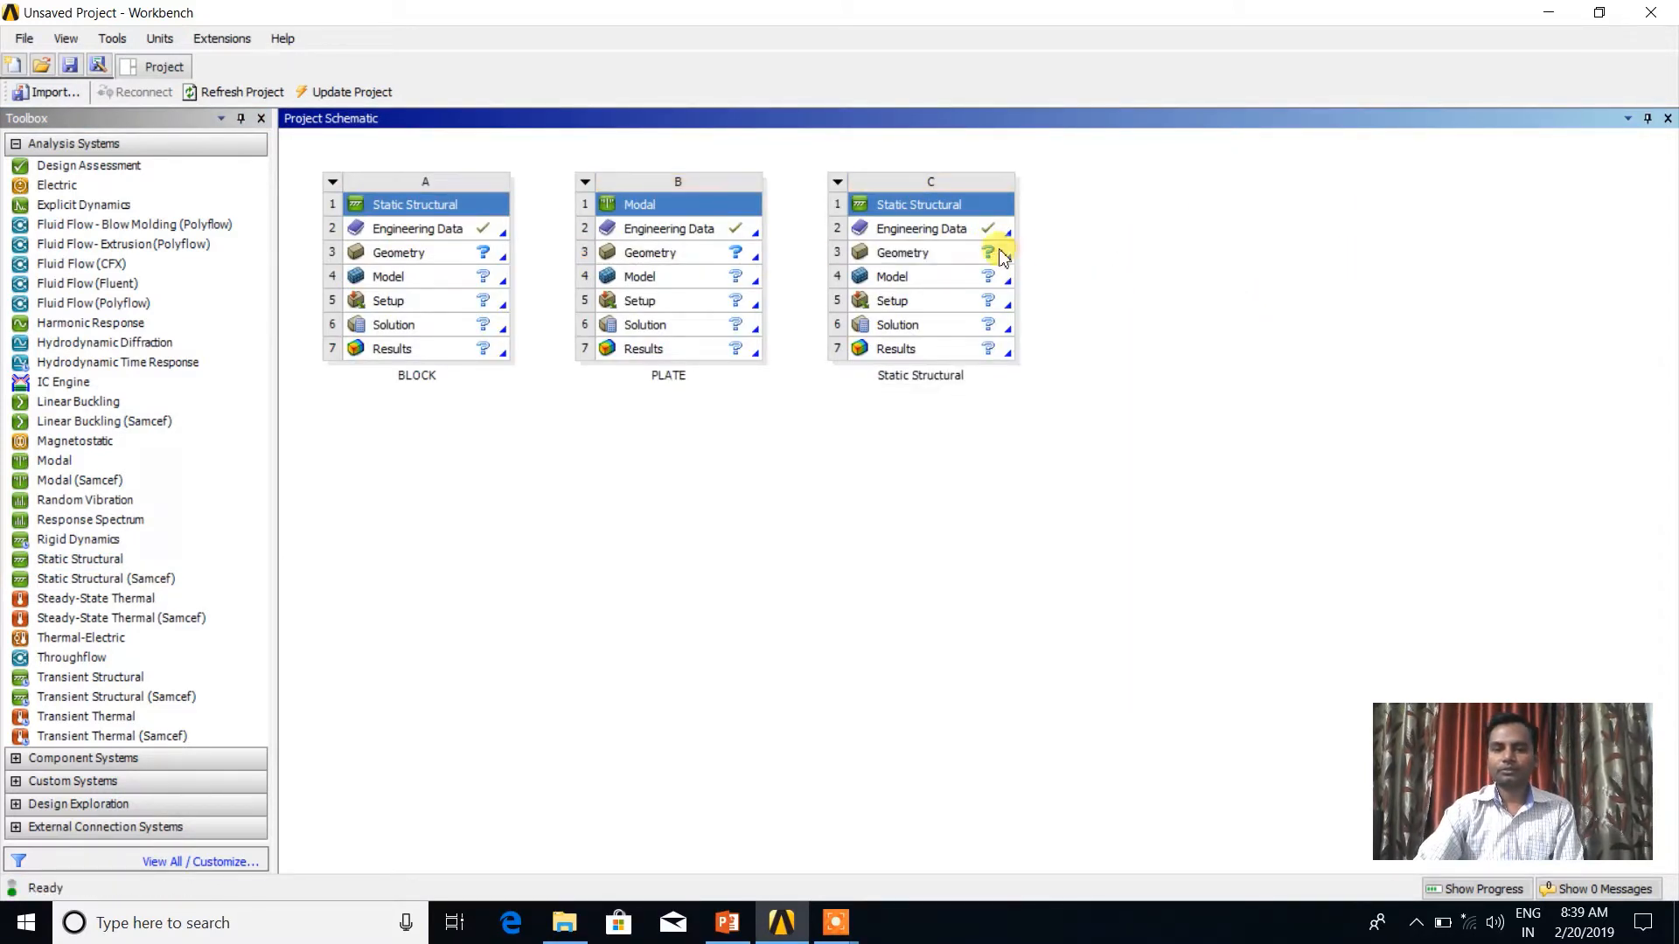
click(933, 210)
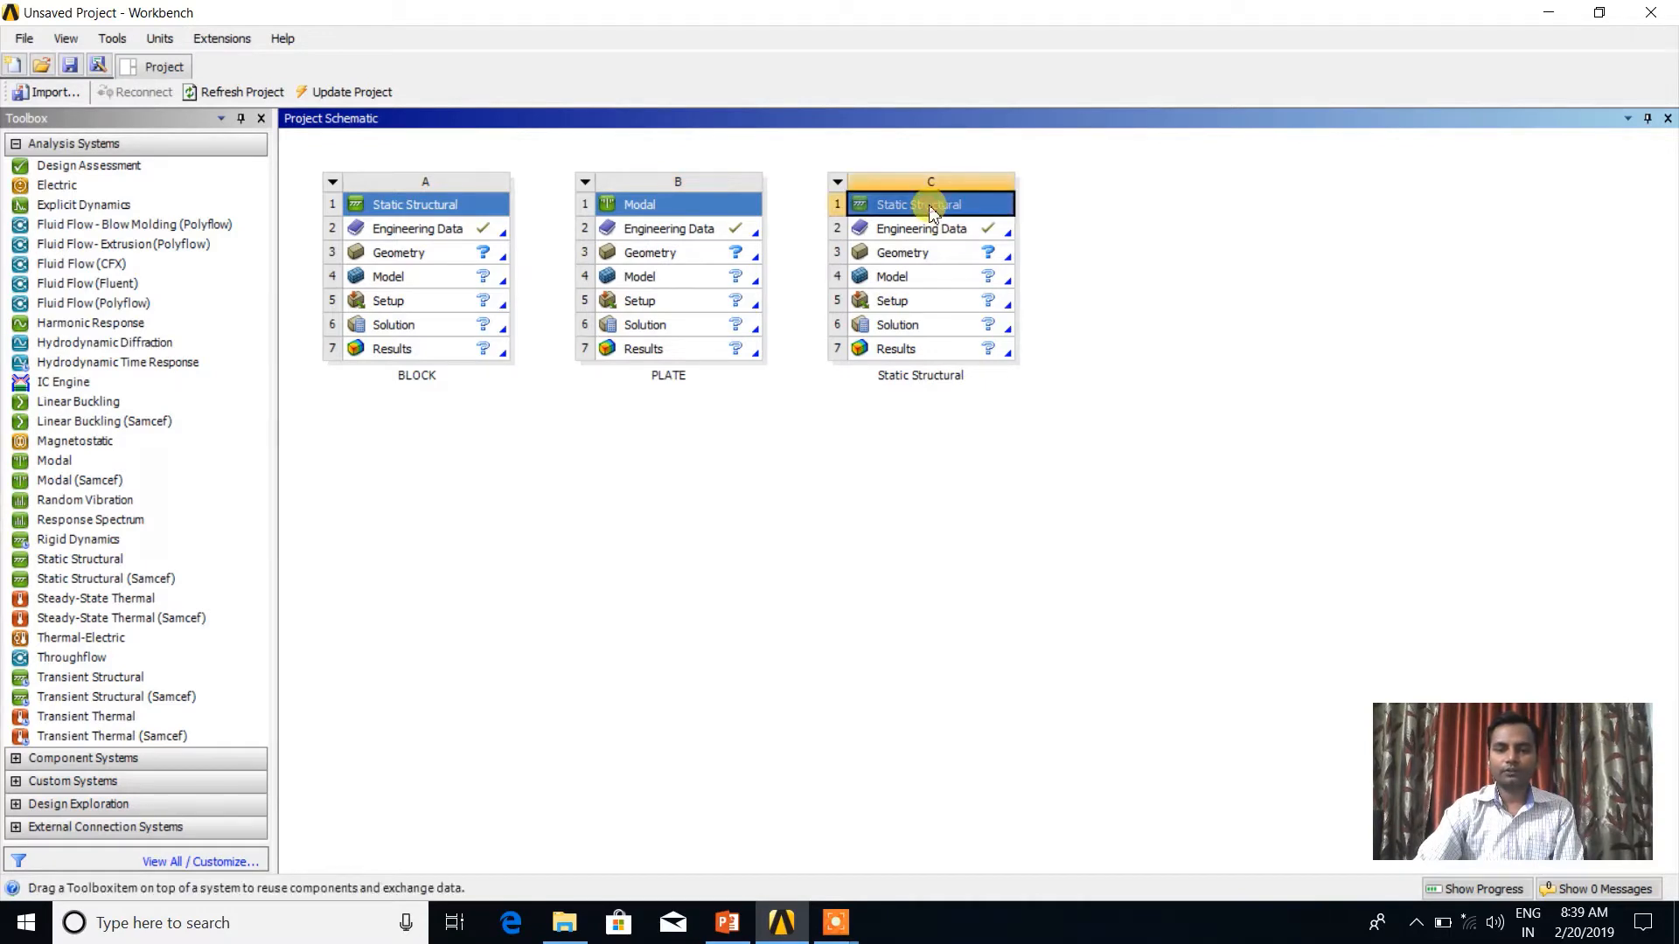
right_click(932, 210)
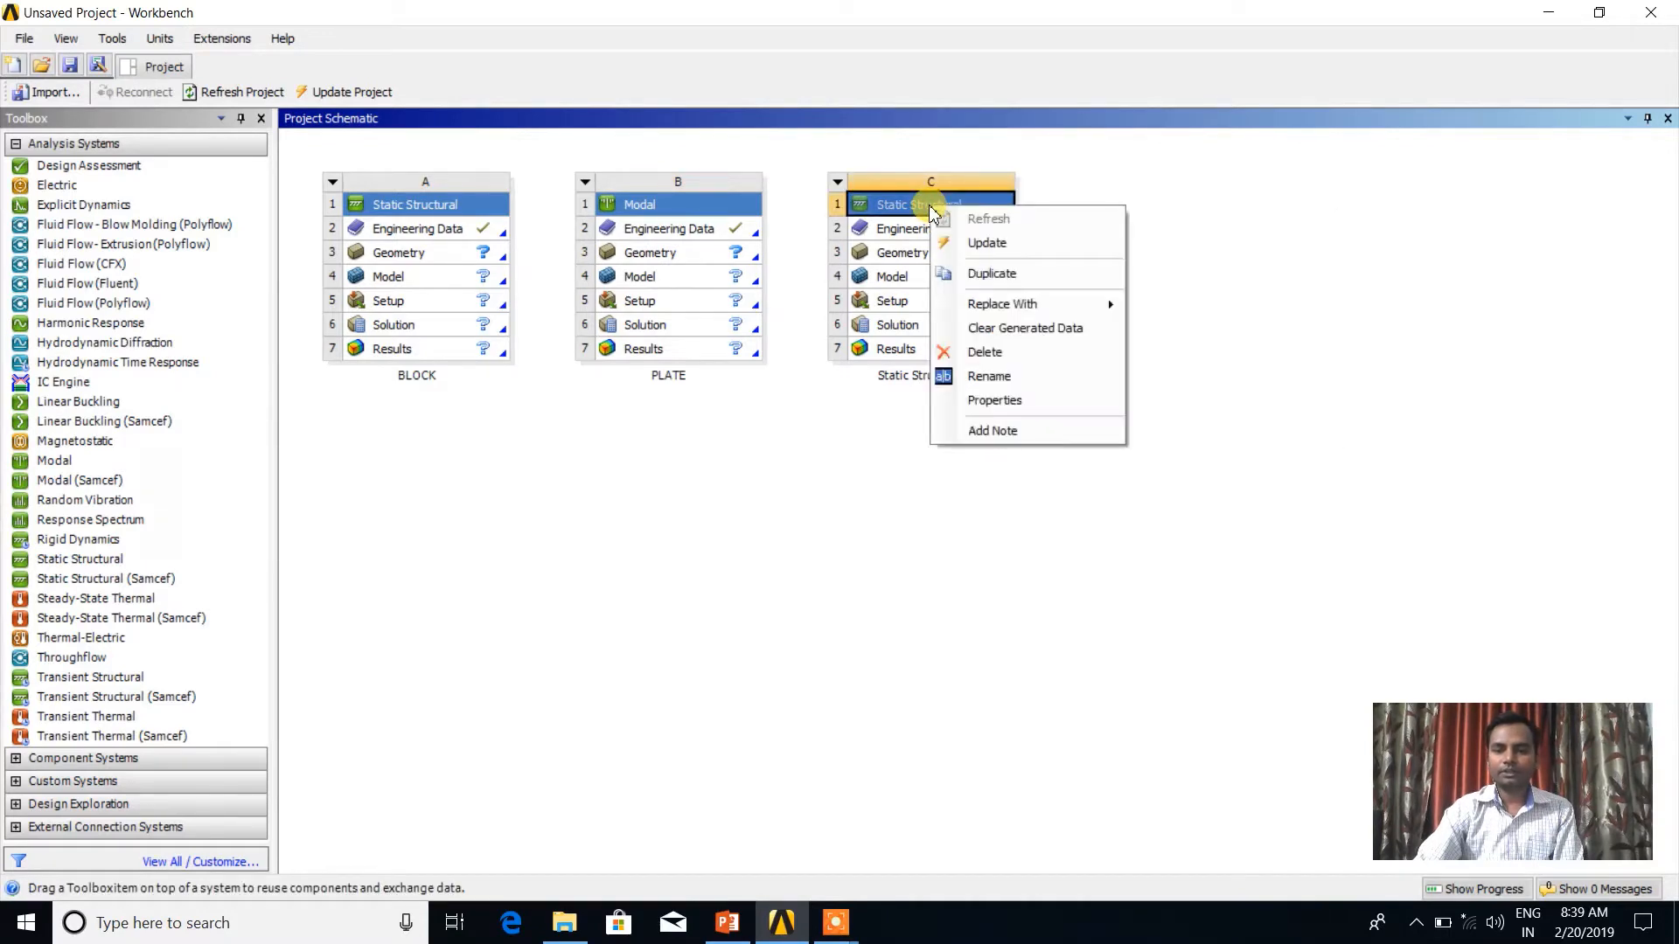
click(998, 353)
click(905, 489)
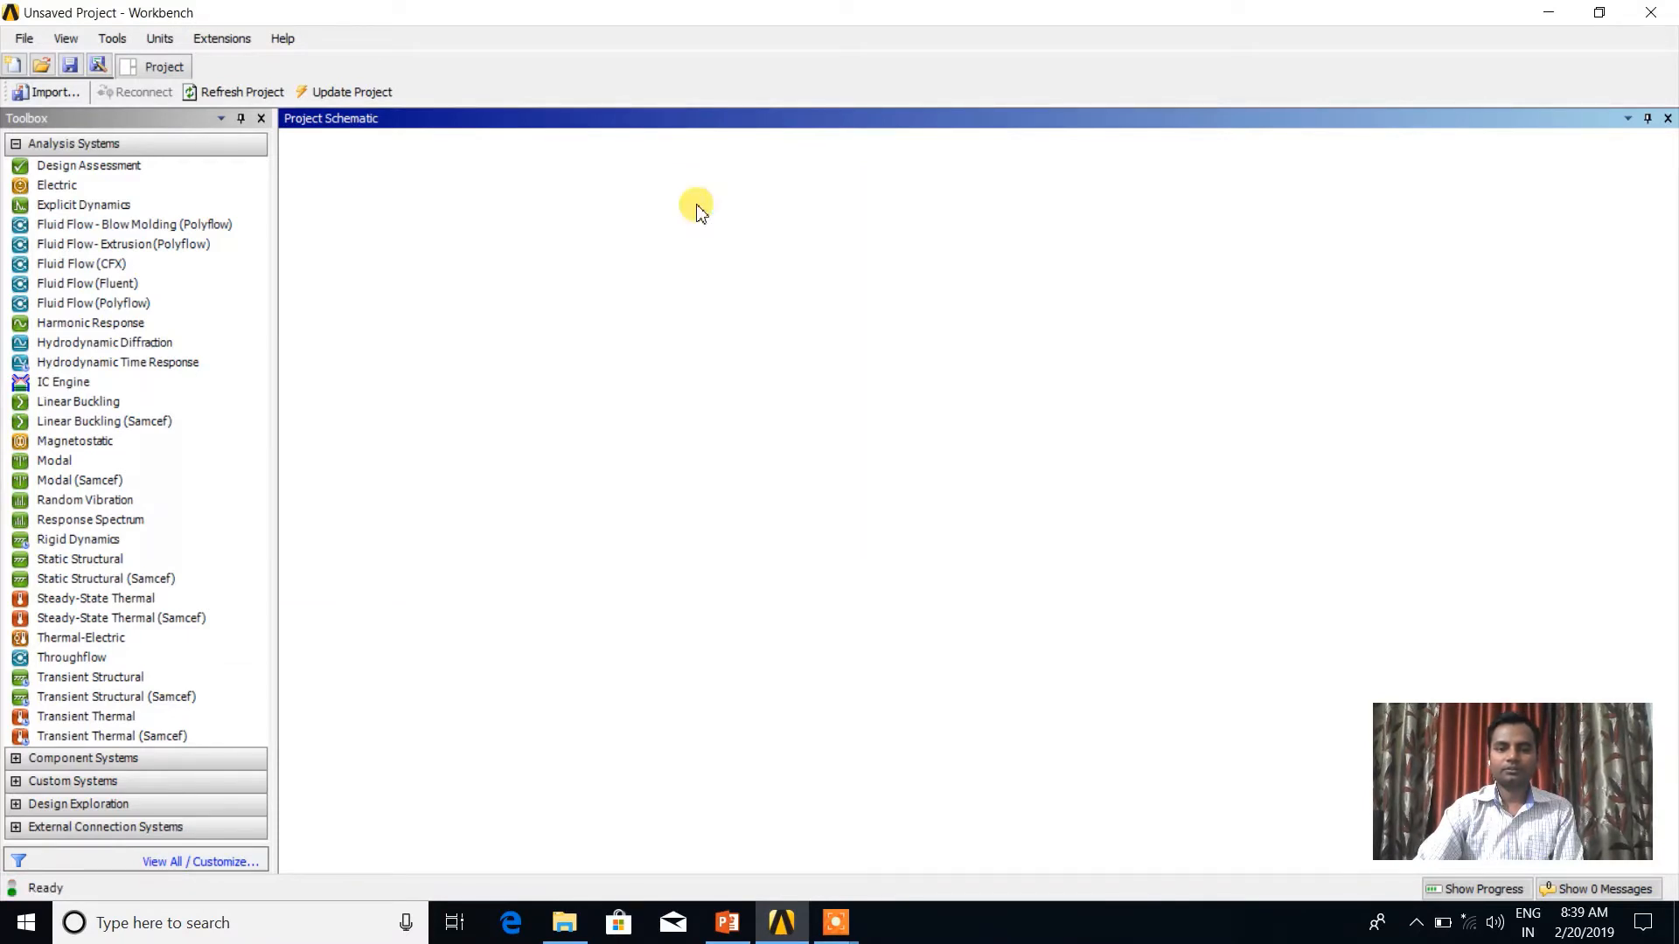
- Delete the Modal system named PLATE from the project schematic
click(696, 208)
right_click(698, 210)
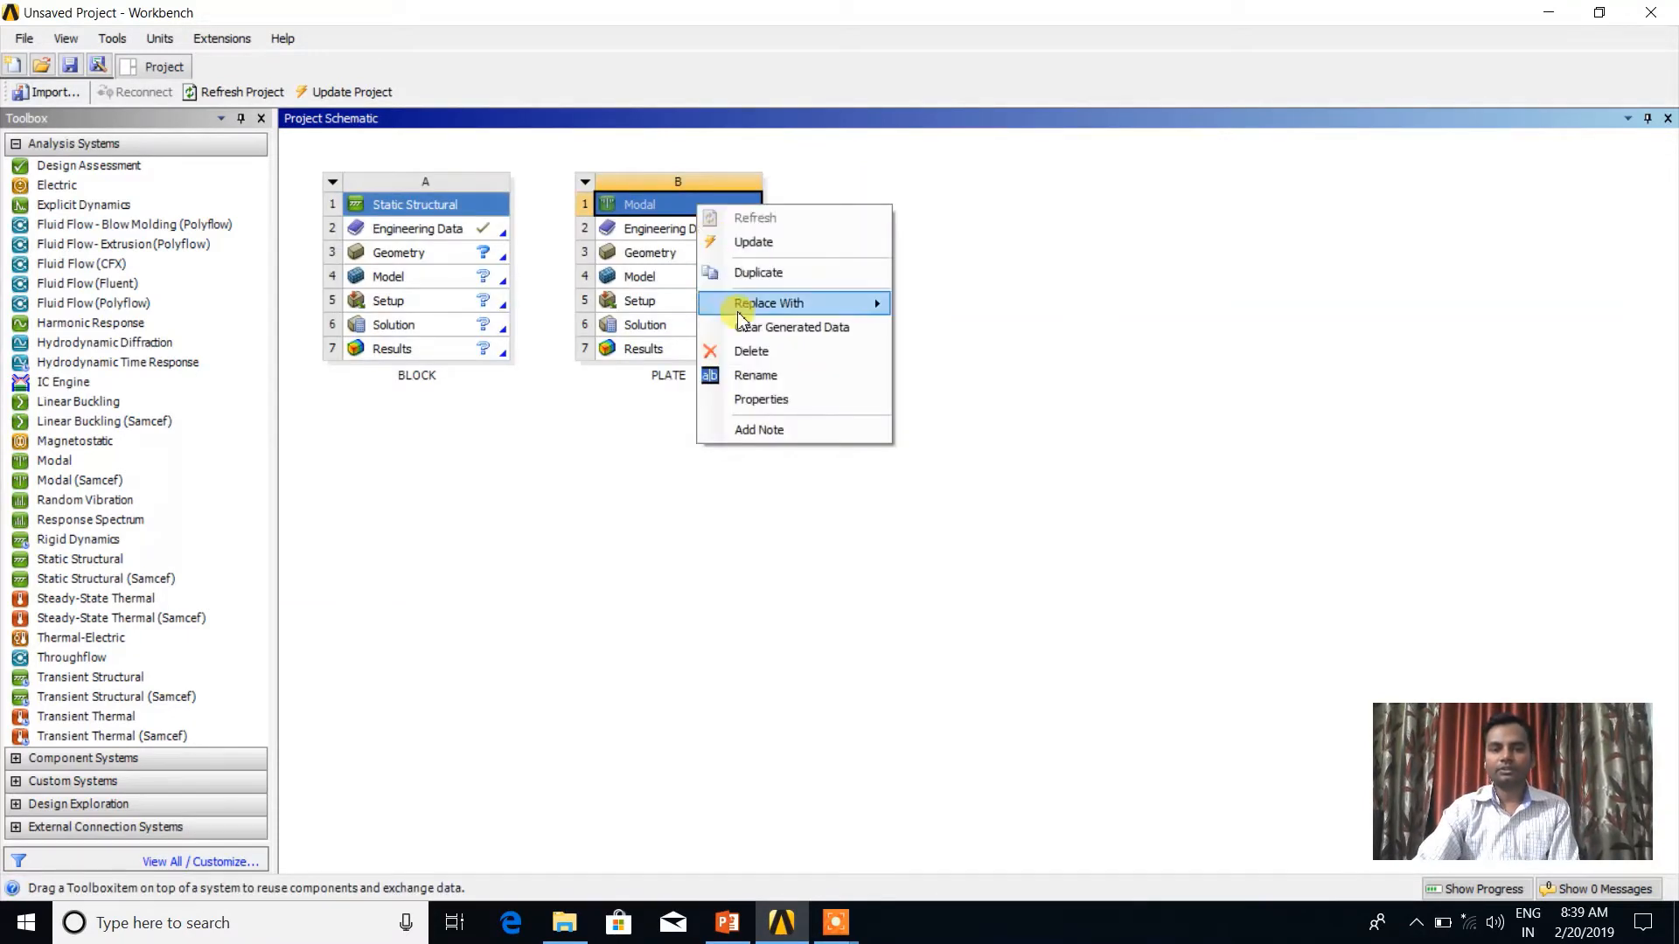
click(760, 352)
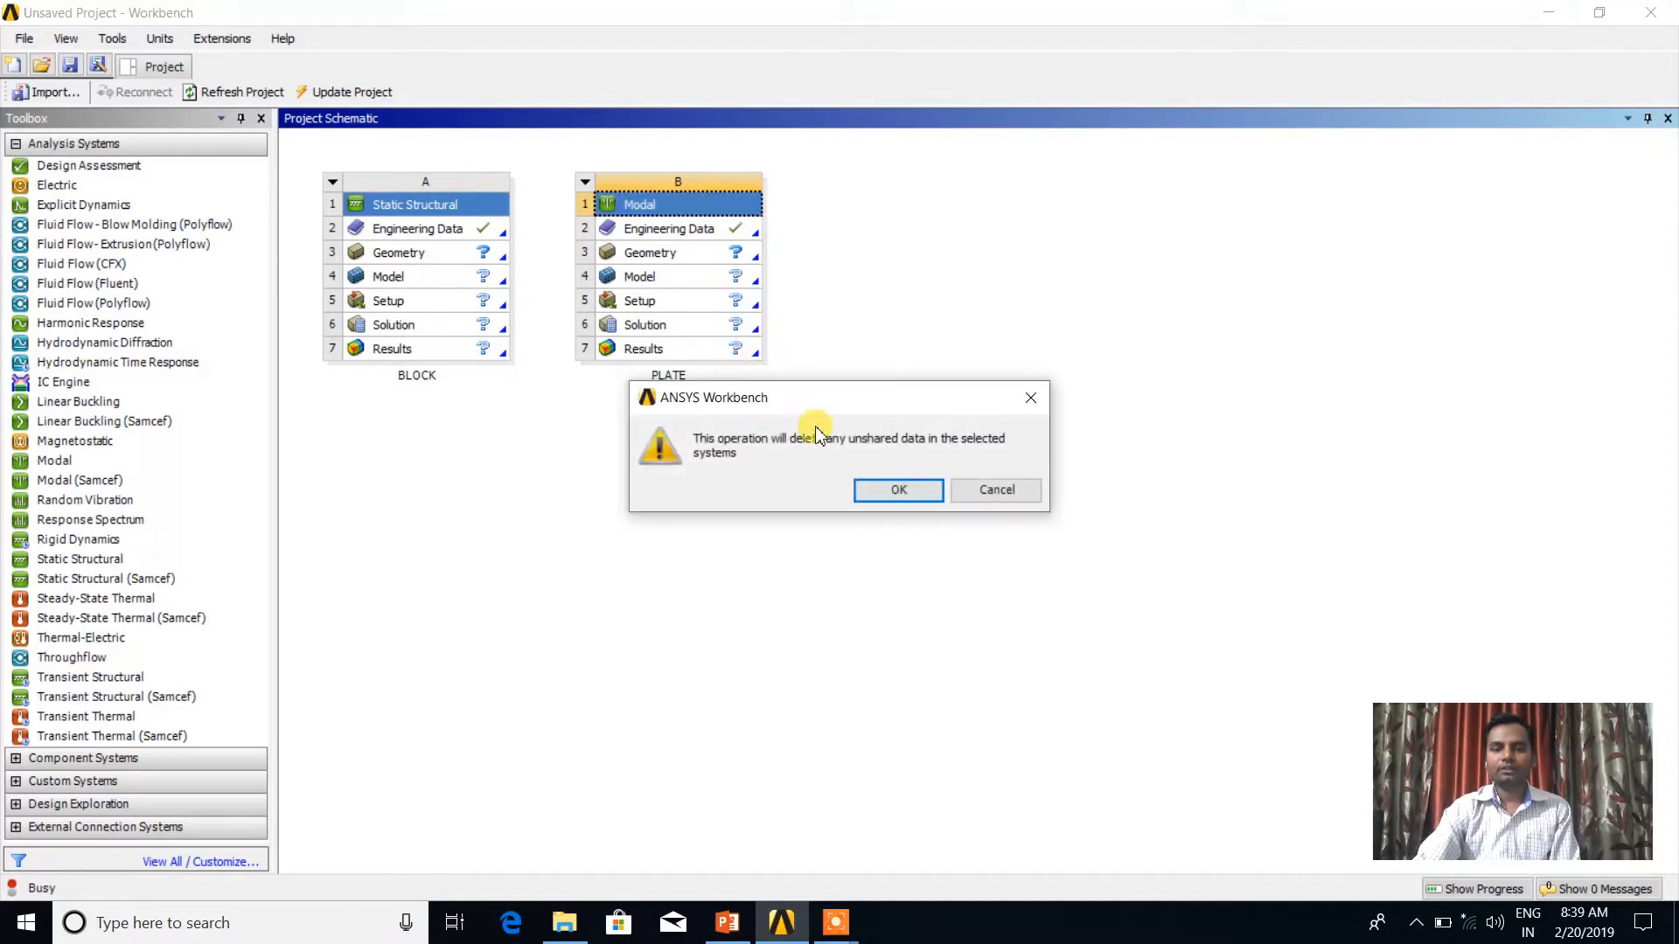
click(887, 488)
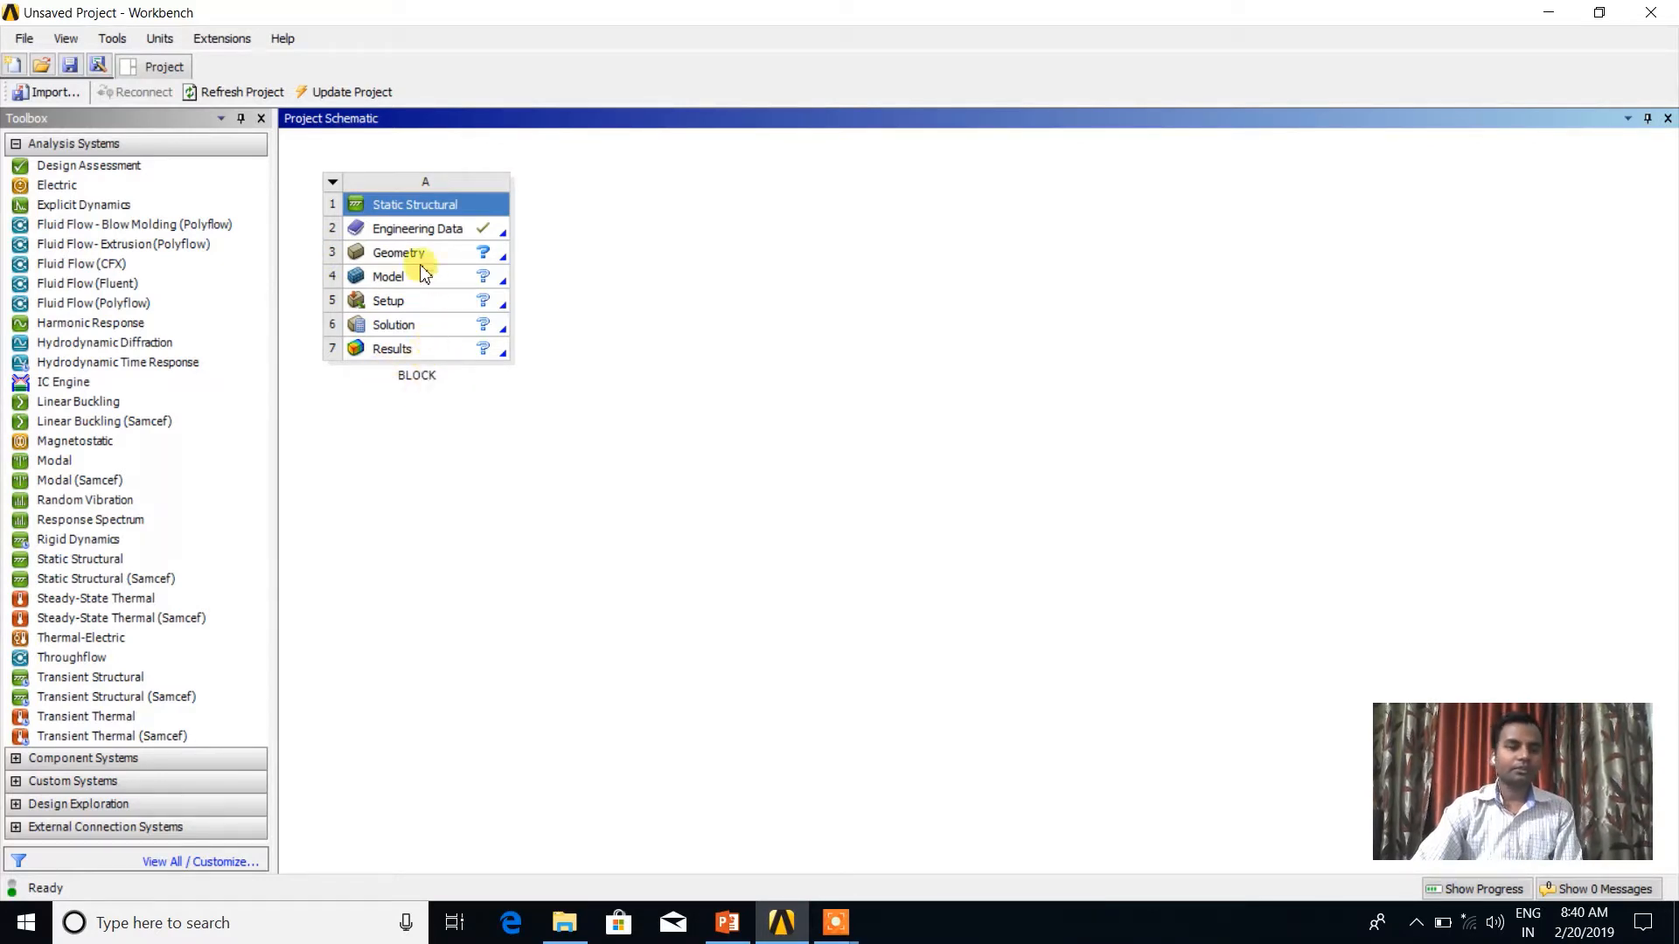
- Switch to PowerPoint to review the Finite Element Analysis slide on the three FEA steps, and return to Workbench
click(416, 228)
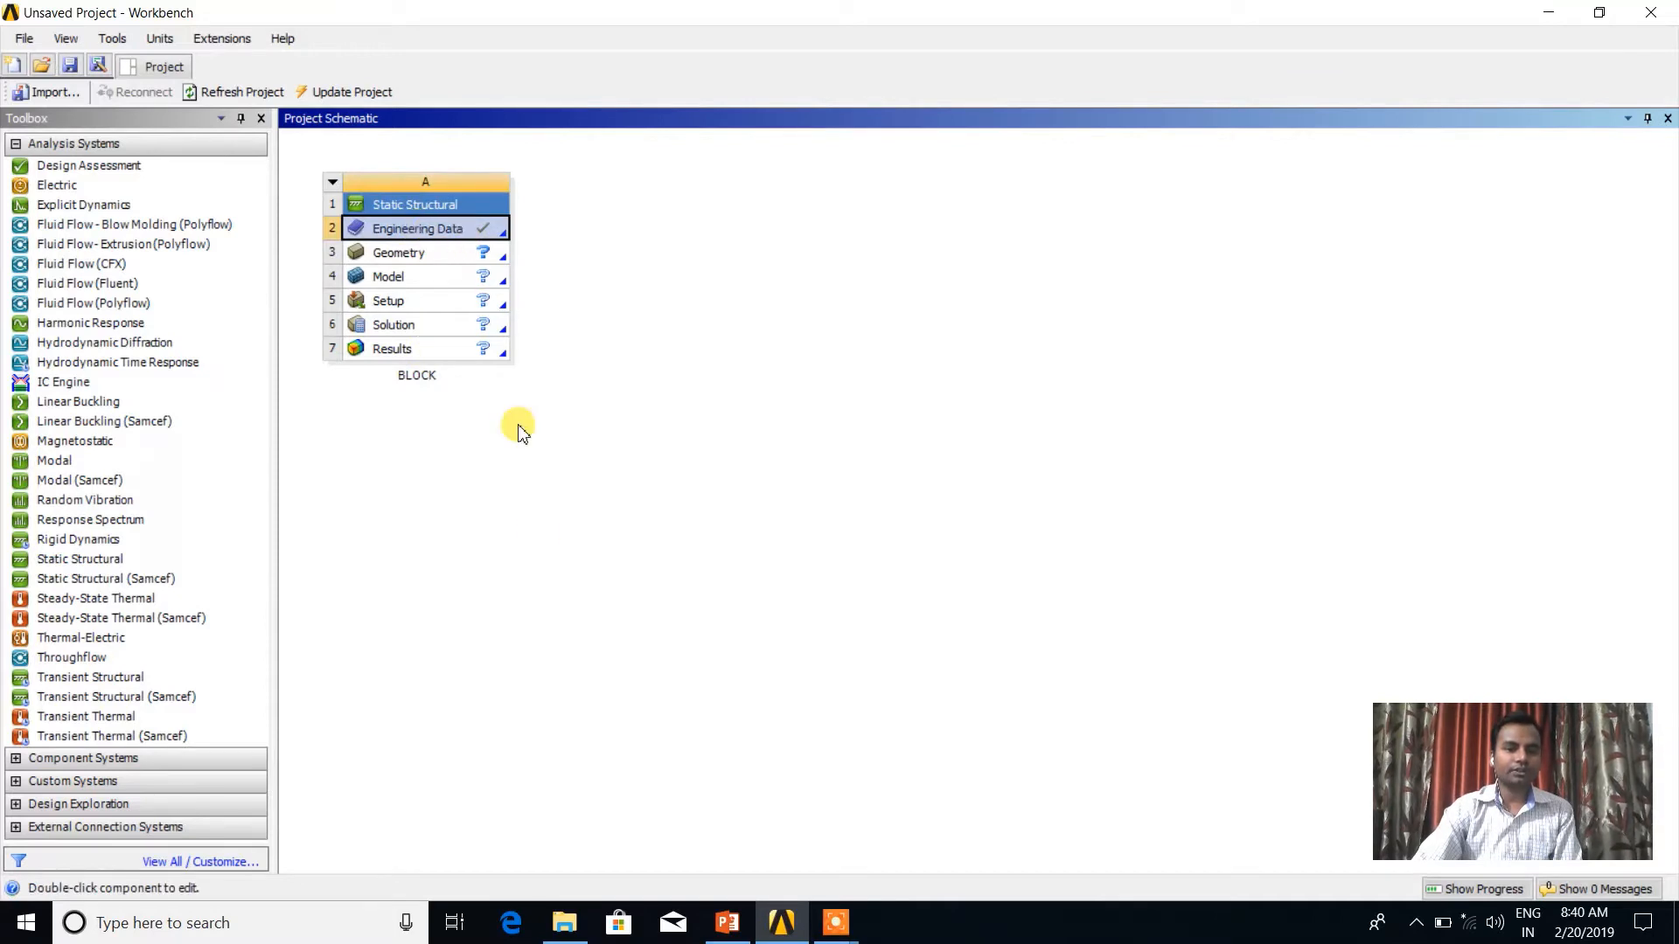
click(729, 923)
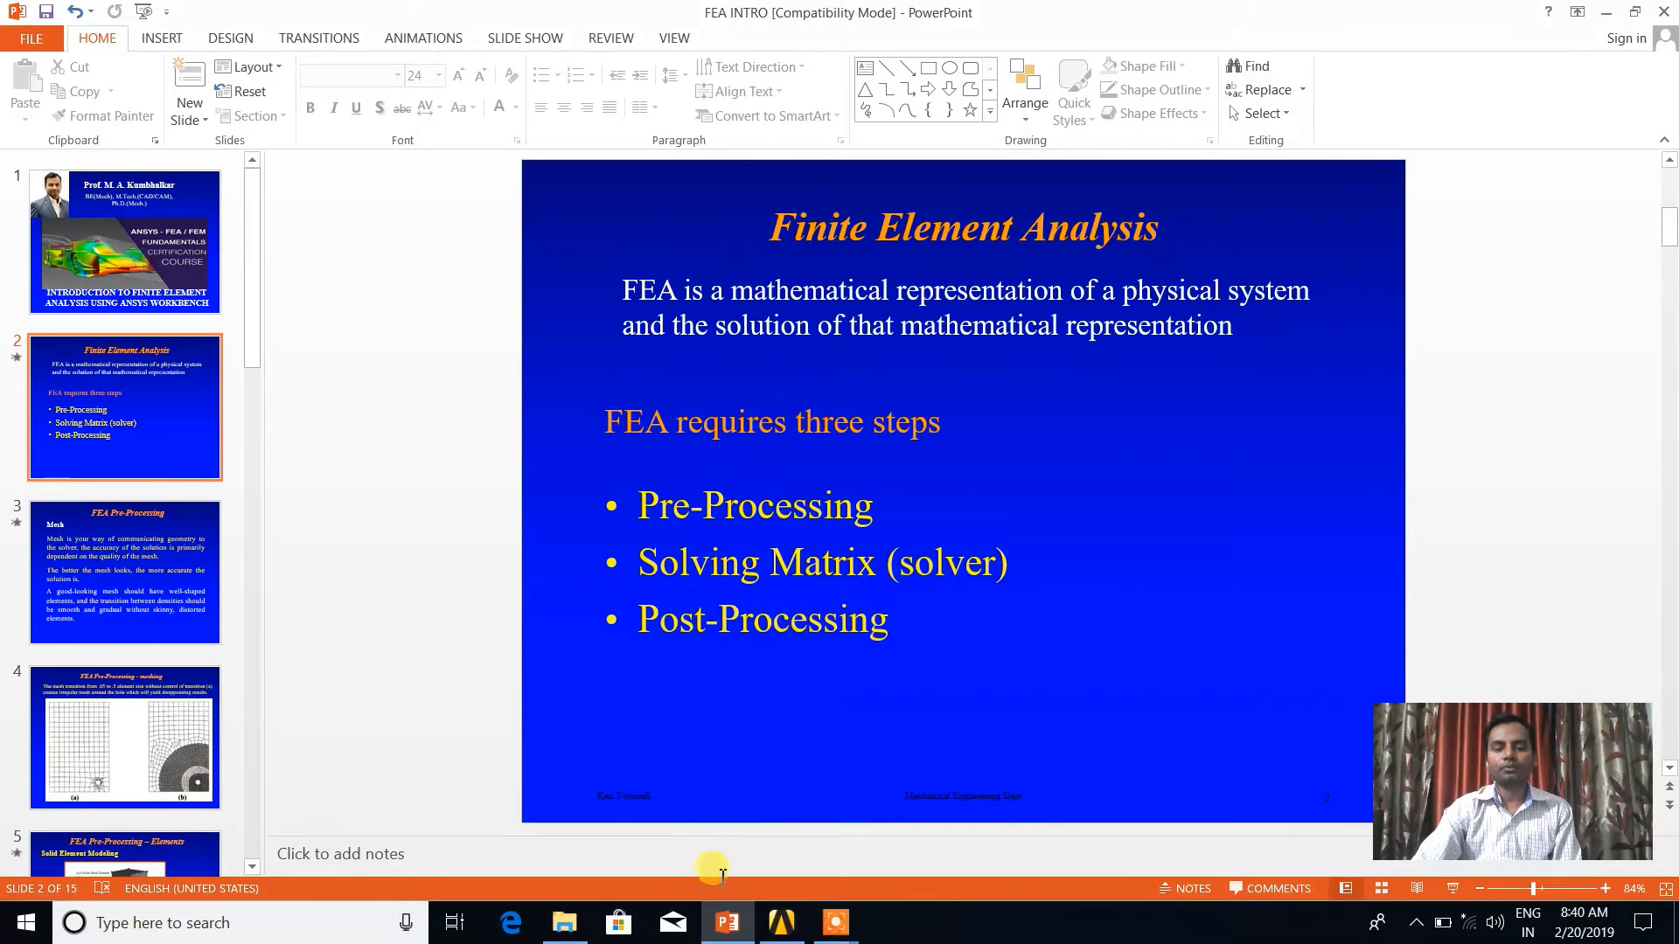
click(726, 929)
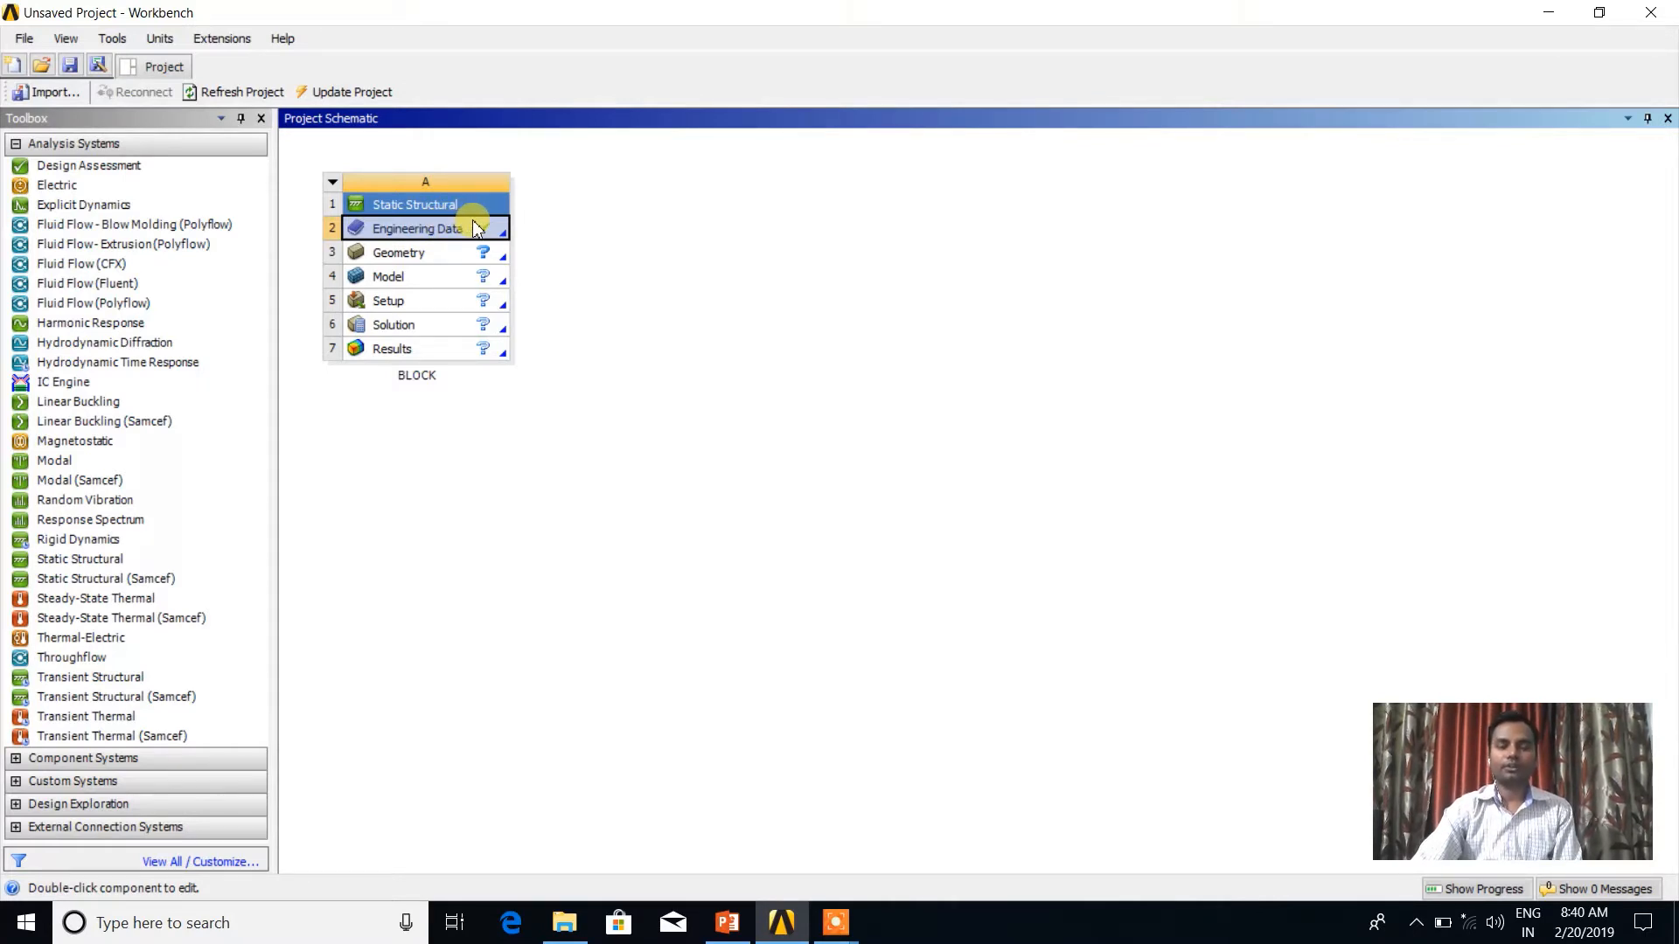
- Review the BLOCK system's cells in workflow order, from Engineering Data and Geometry through Model, Setup and Solution to Results
click(401, 257)
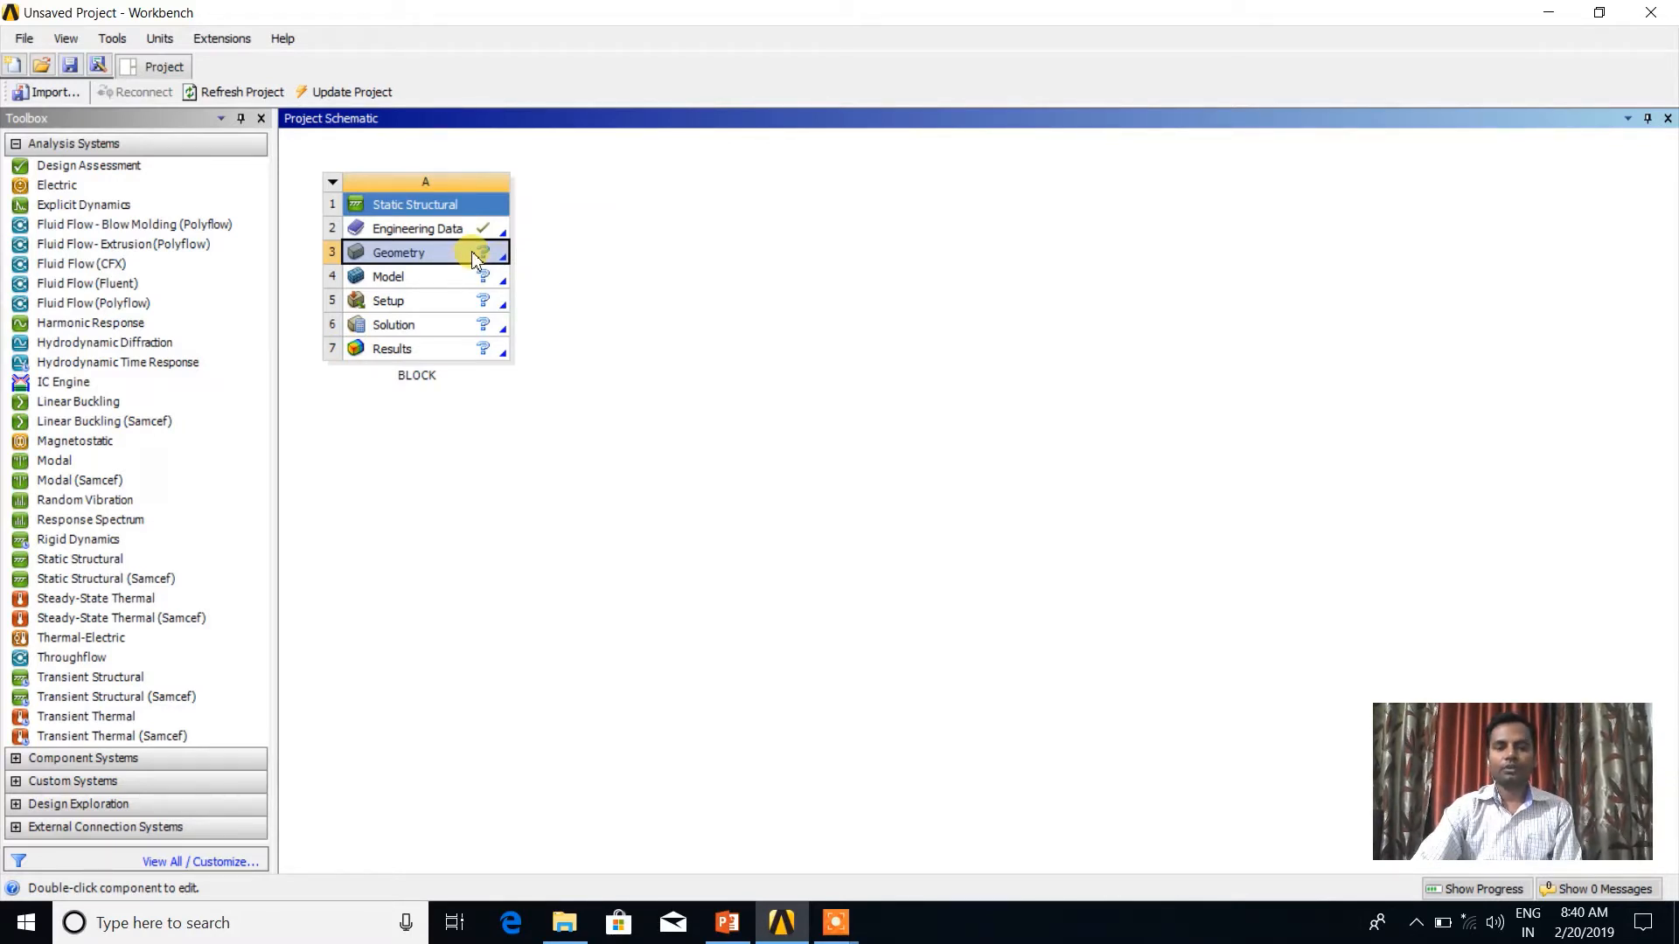
click(425, 278)
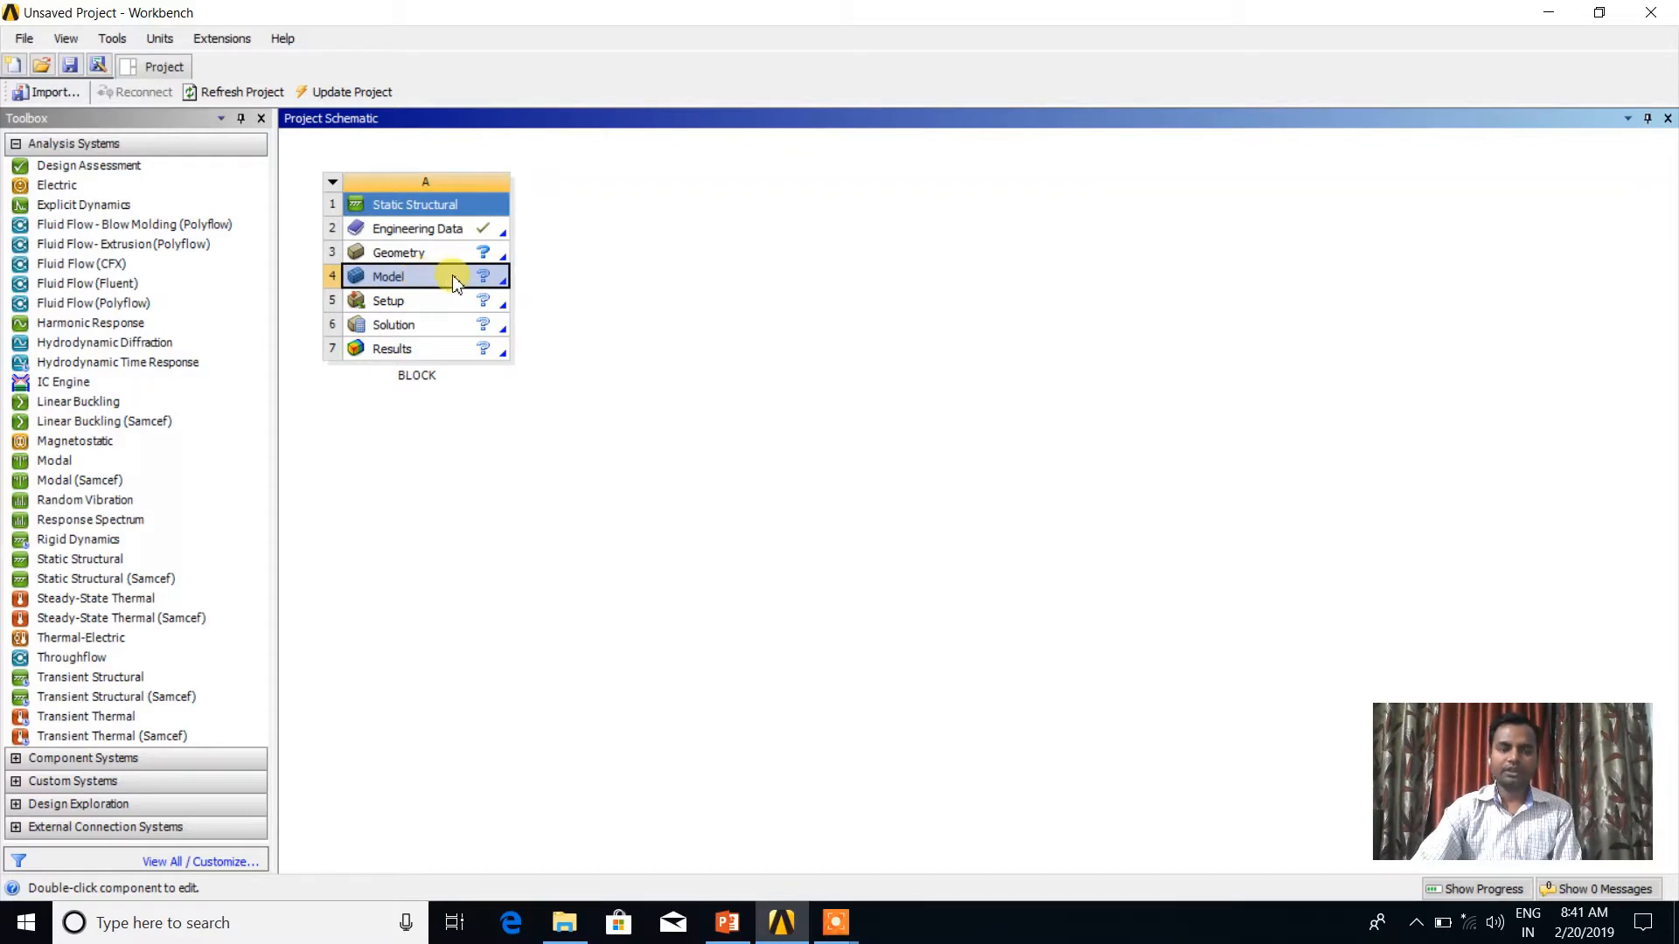
click(398, 306)
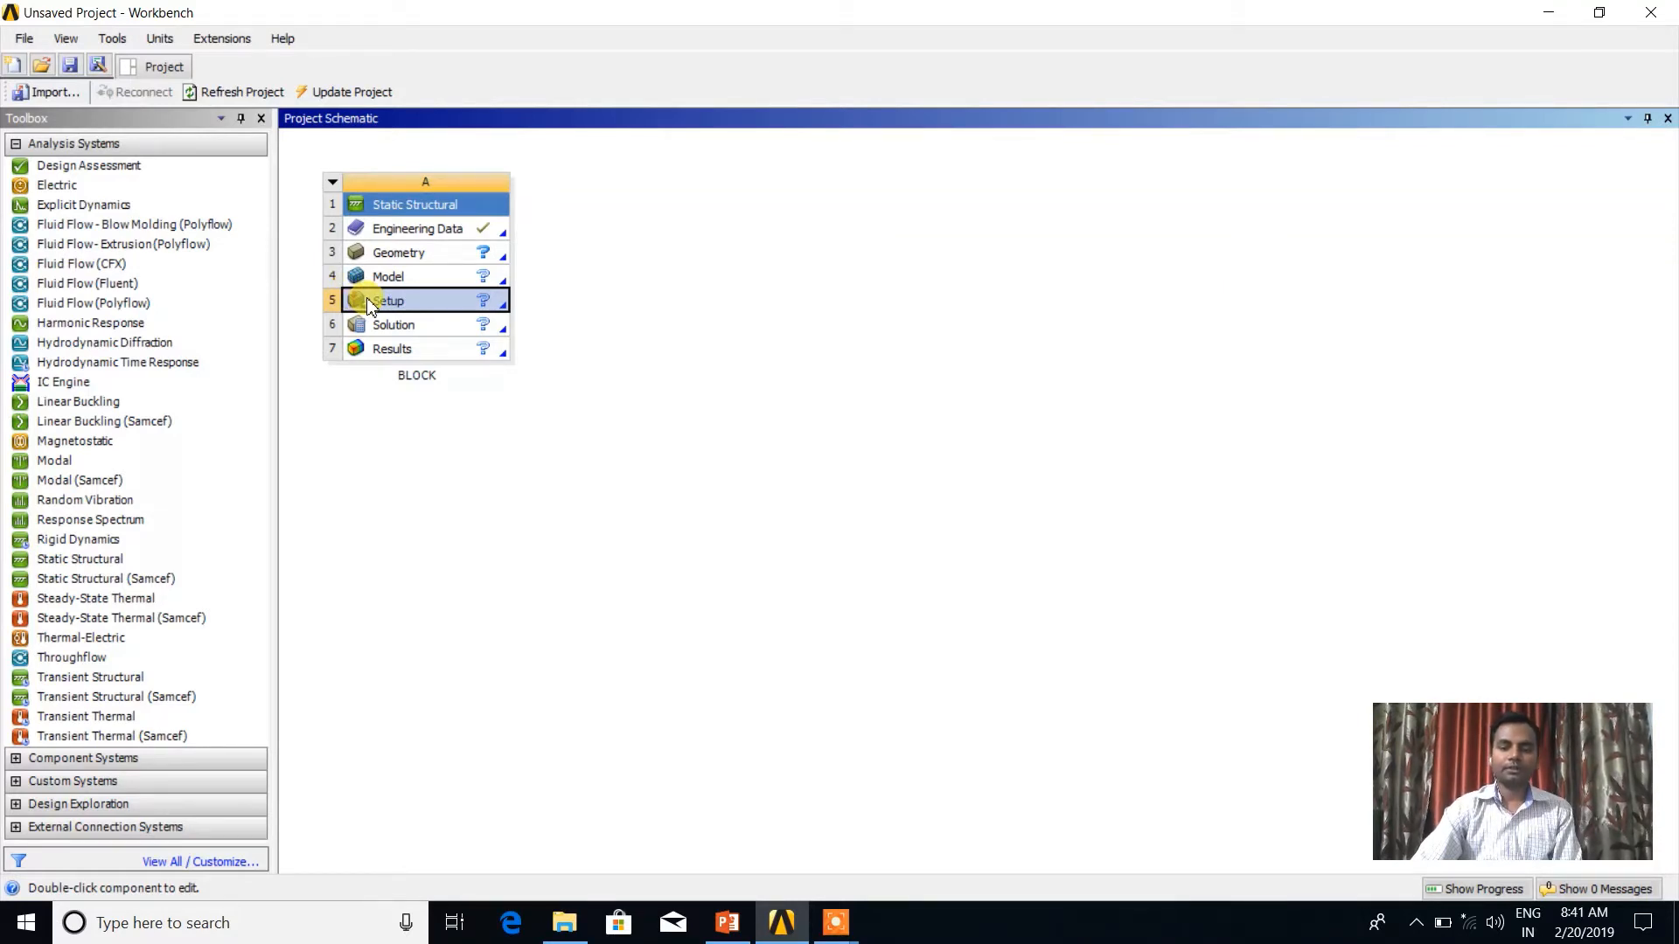
click(421, 229)
click(418, 251)
click(408, 274)
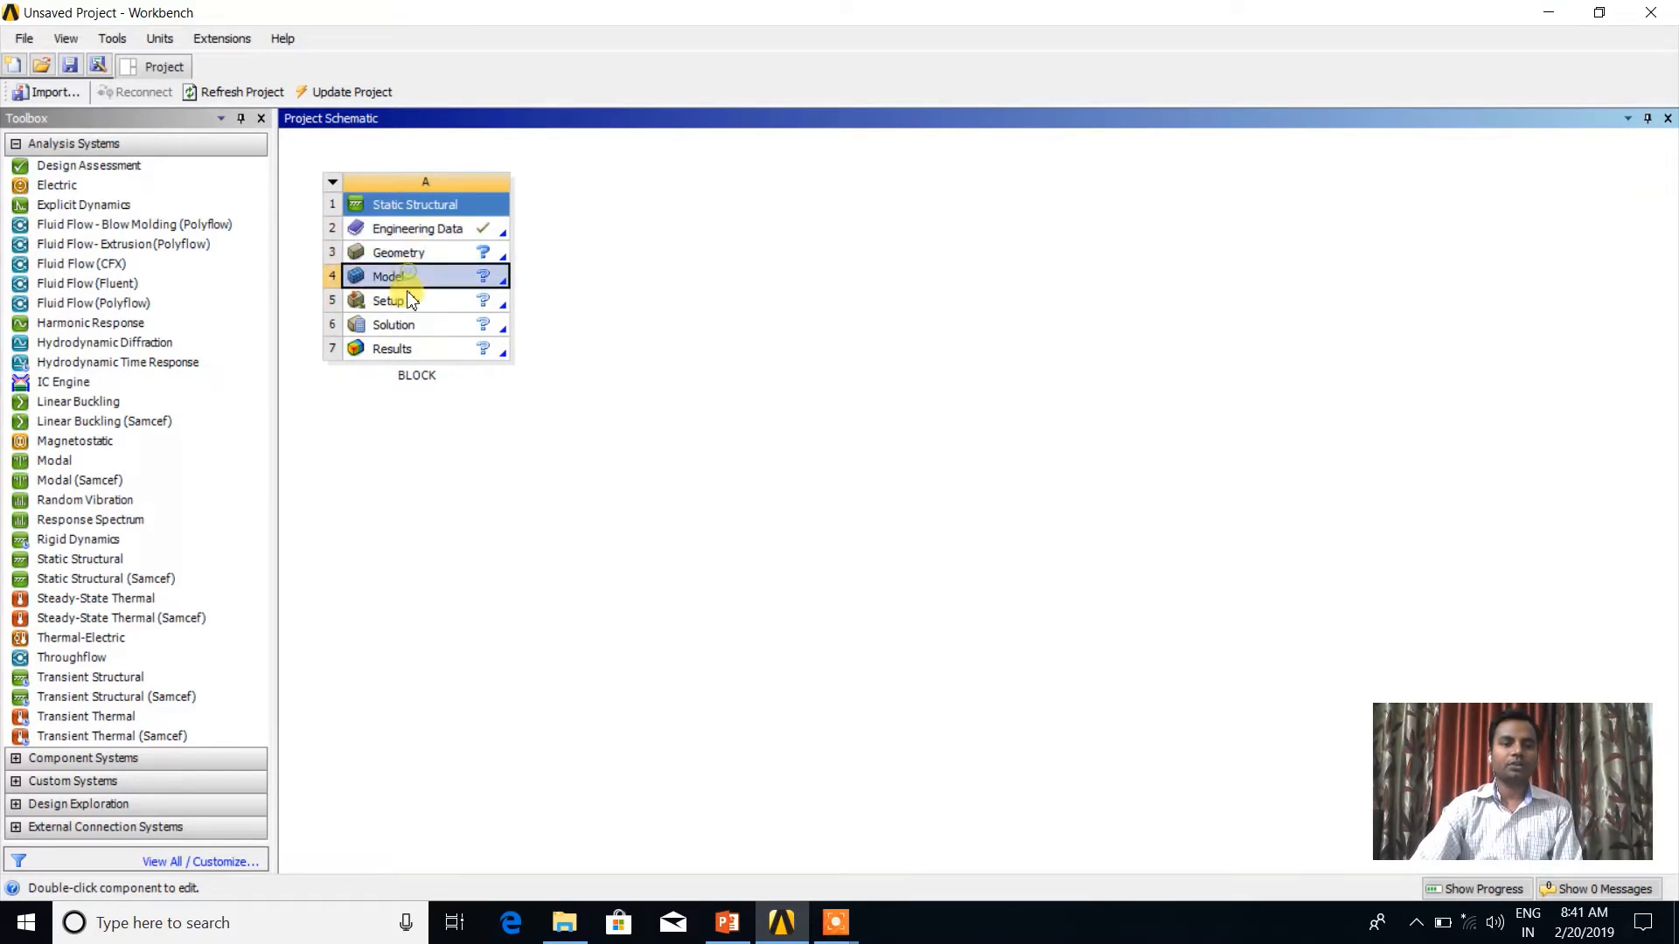
click(410, 302)
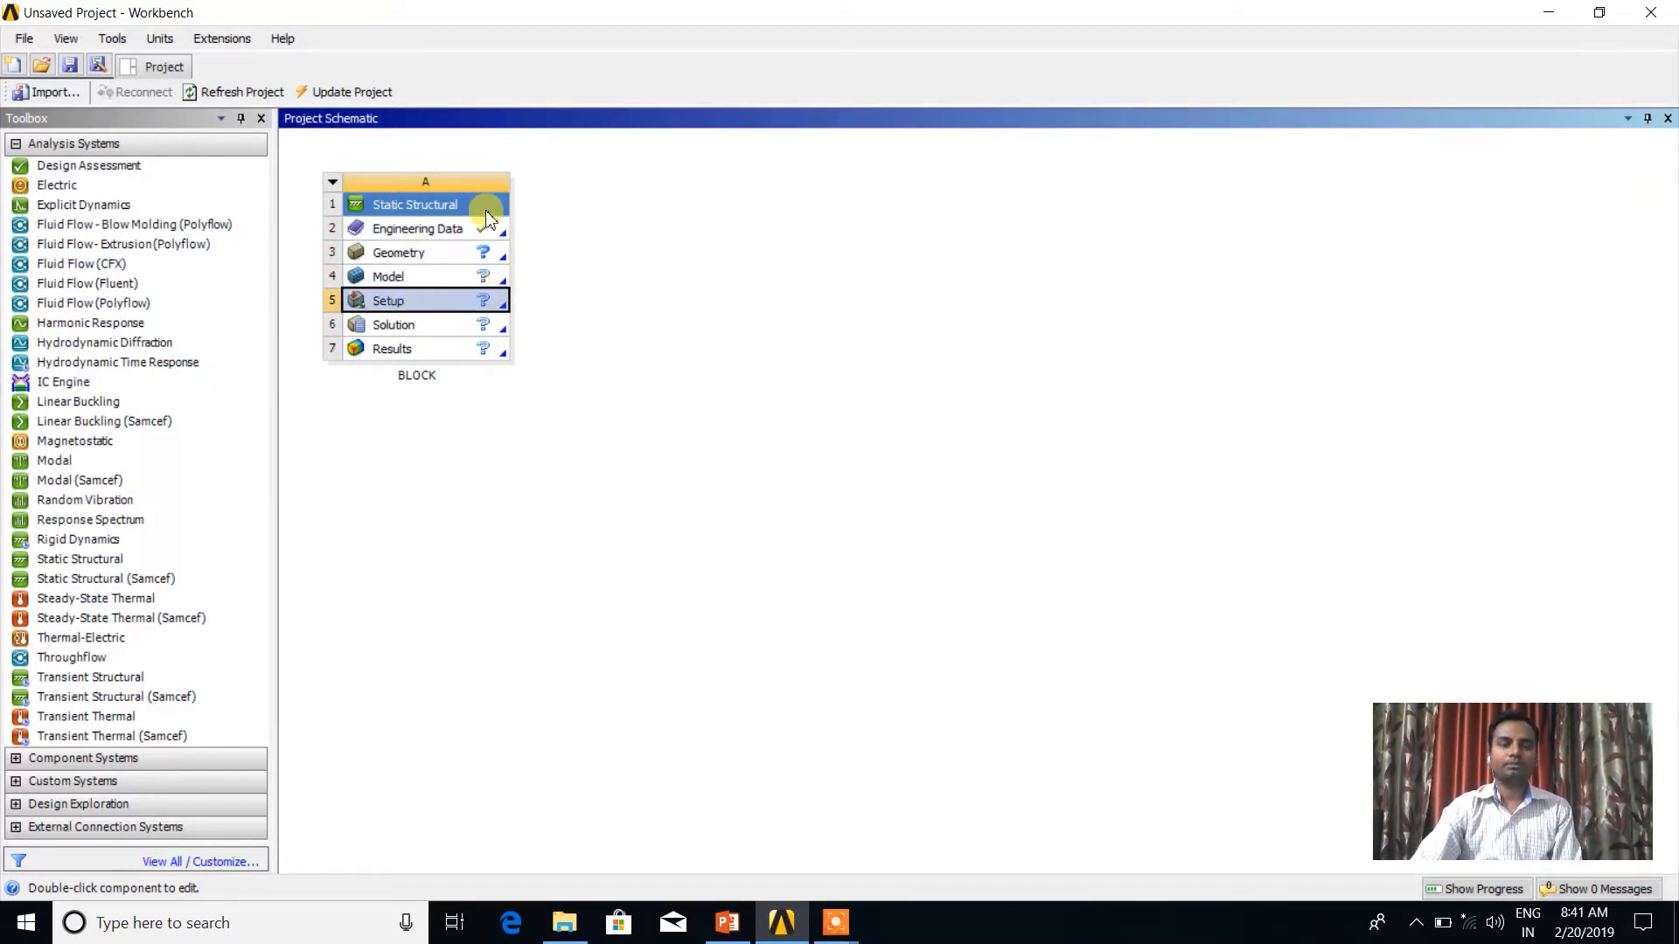
click(388, 329)
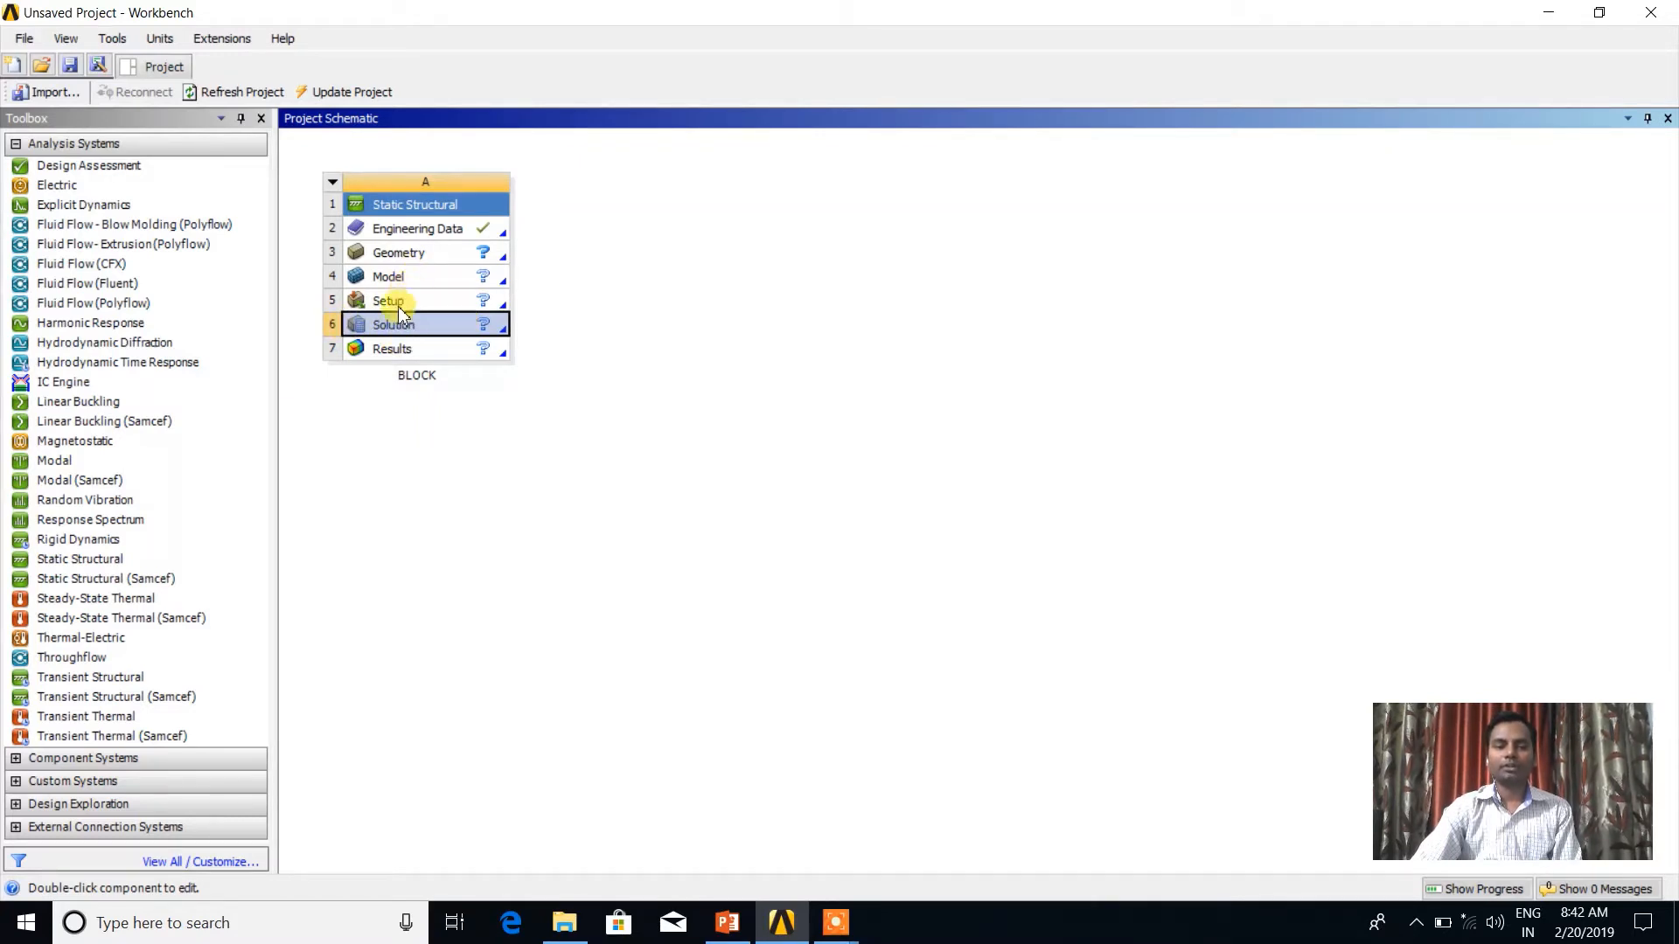
click(424, 351)
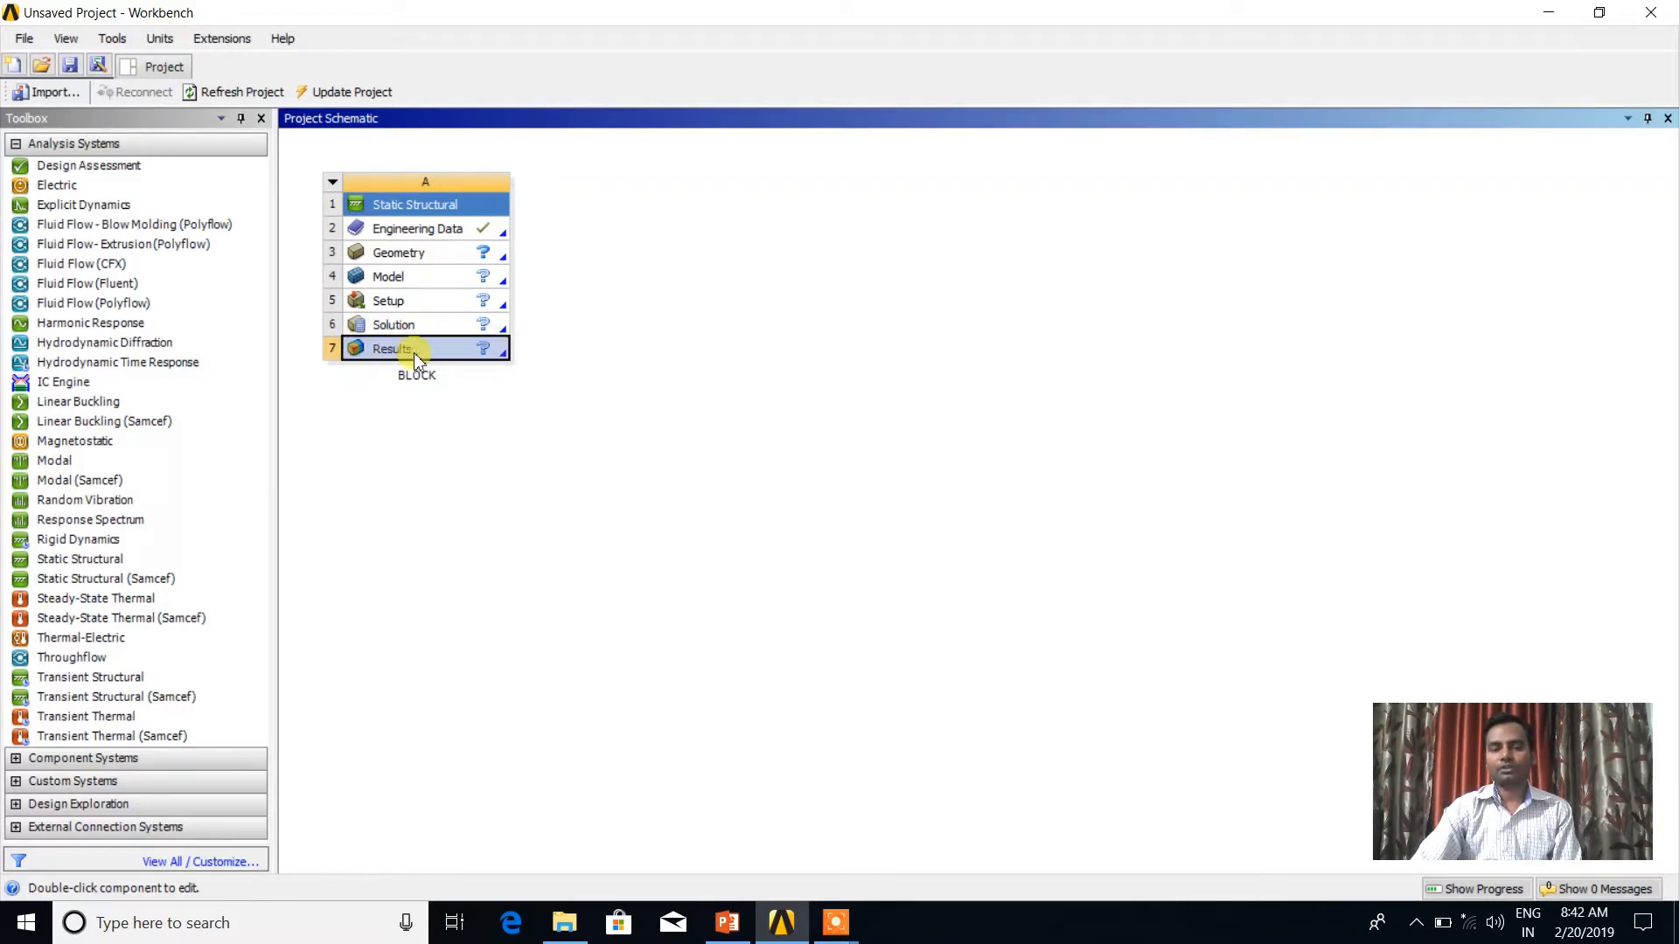
click(398, 302)
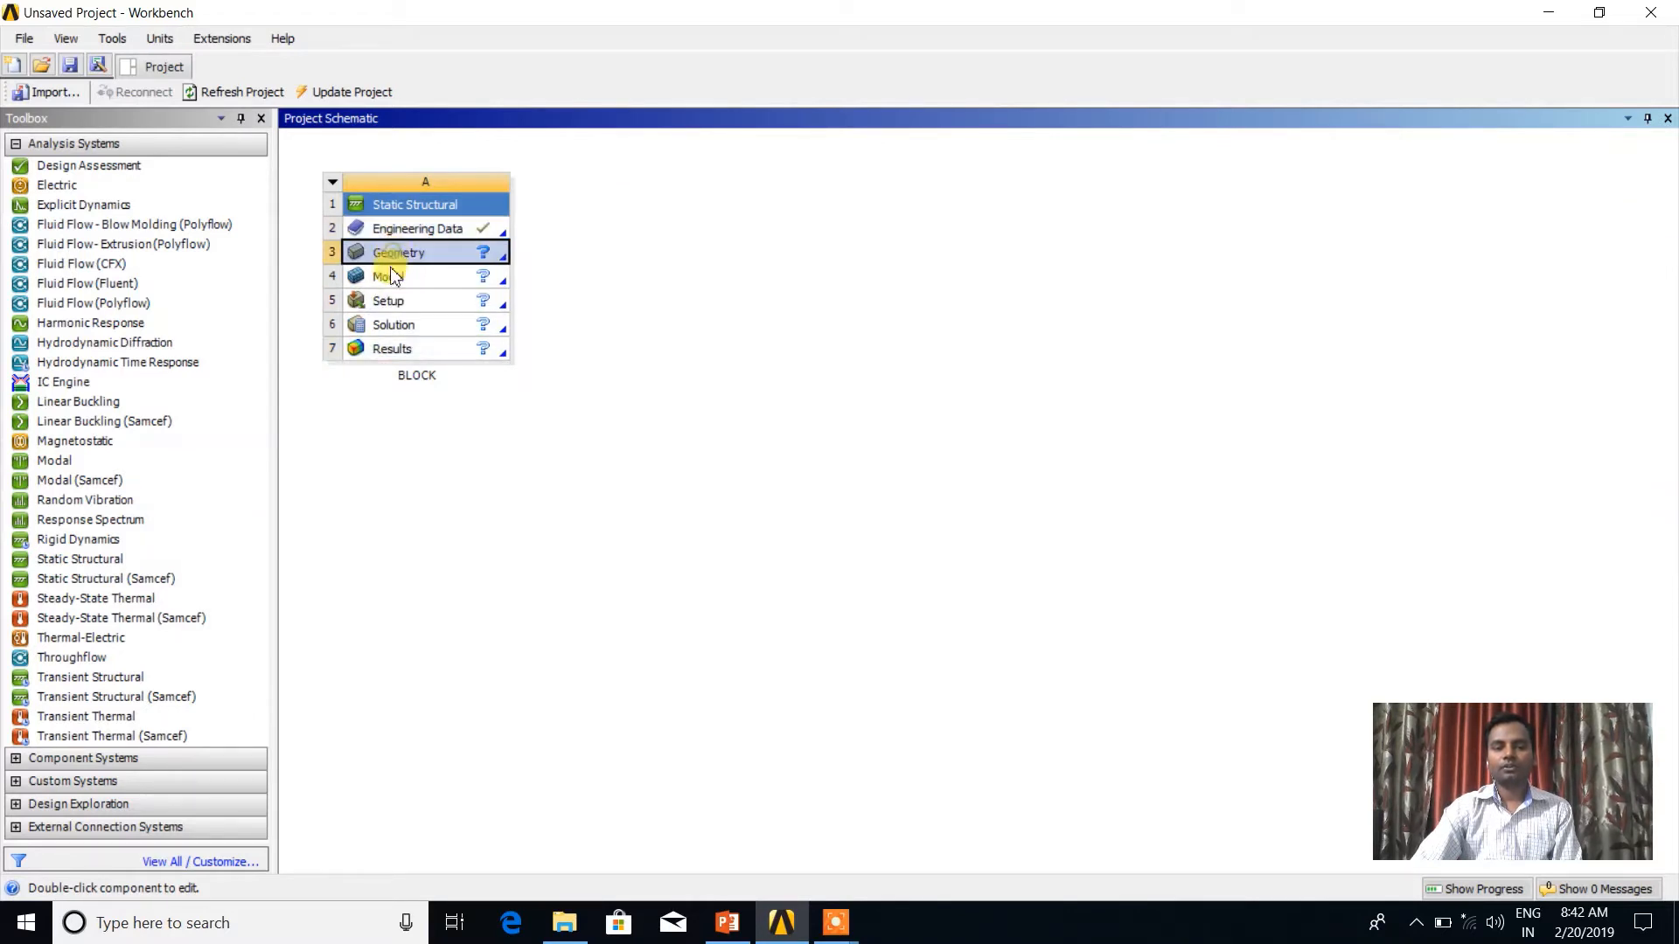
click(388, 328)
click(389, 355)
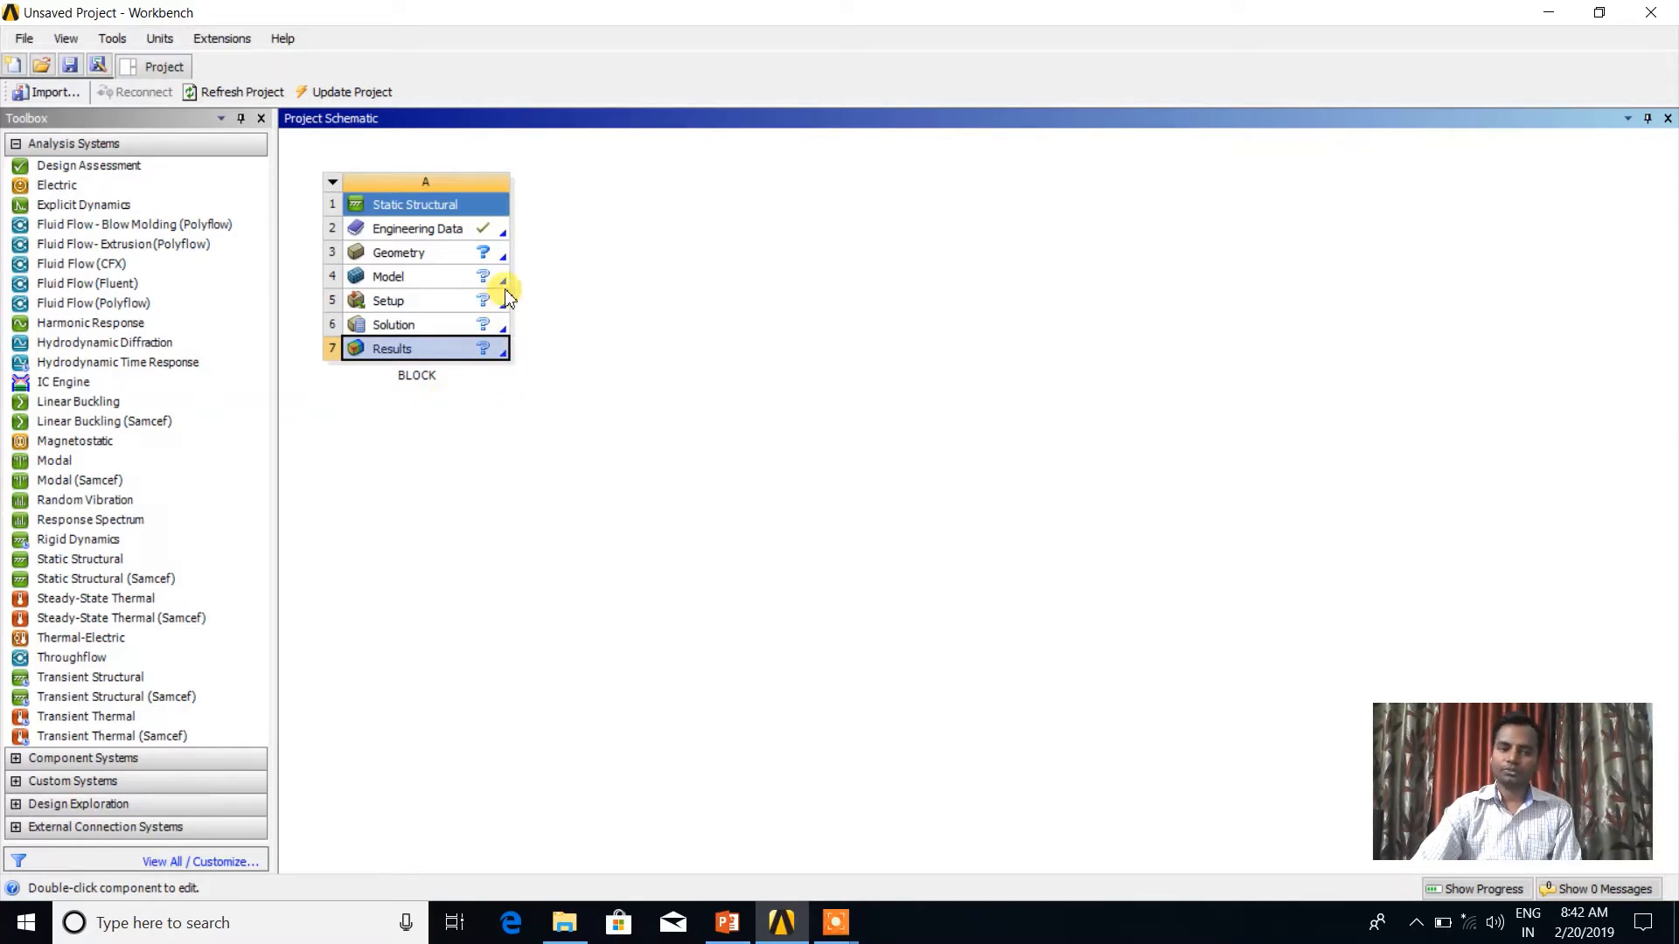
- Open the Engineering Data of the BLOCK Static Structural system for editing
click(439, 232)
right_click(439, 238)
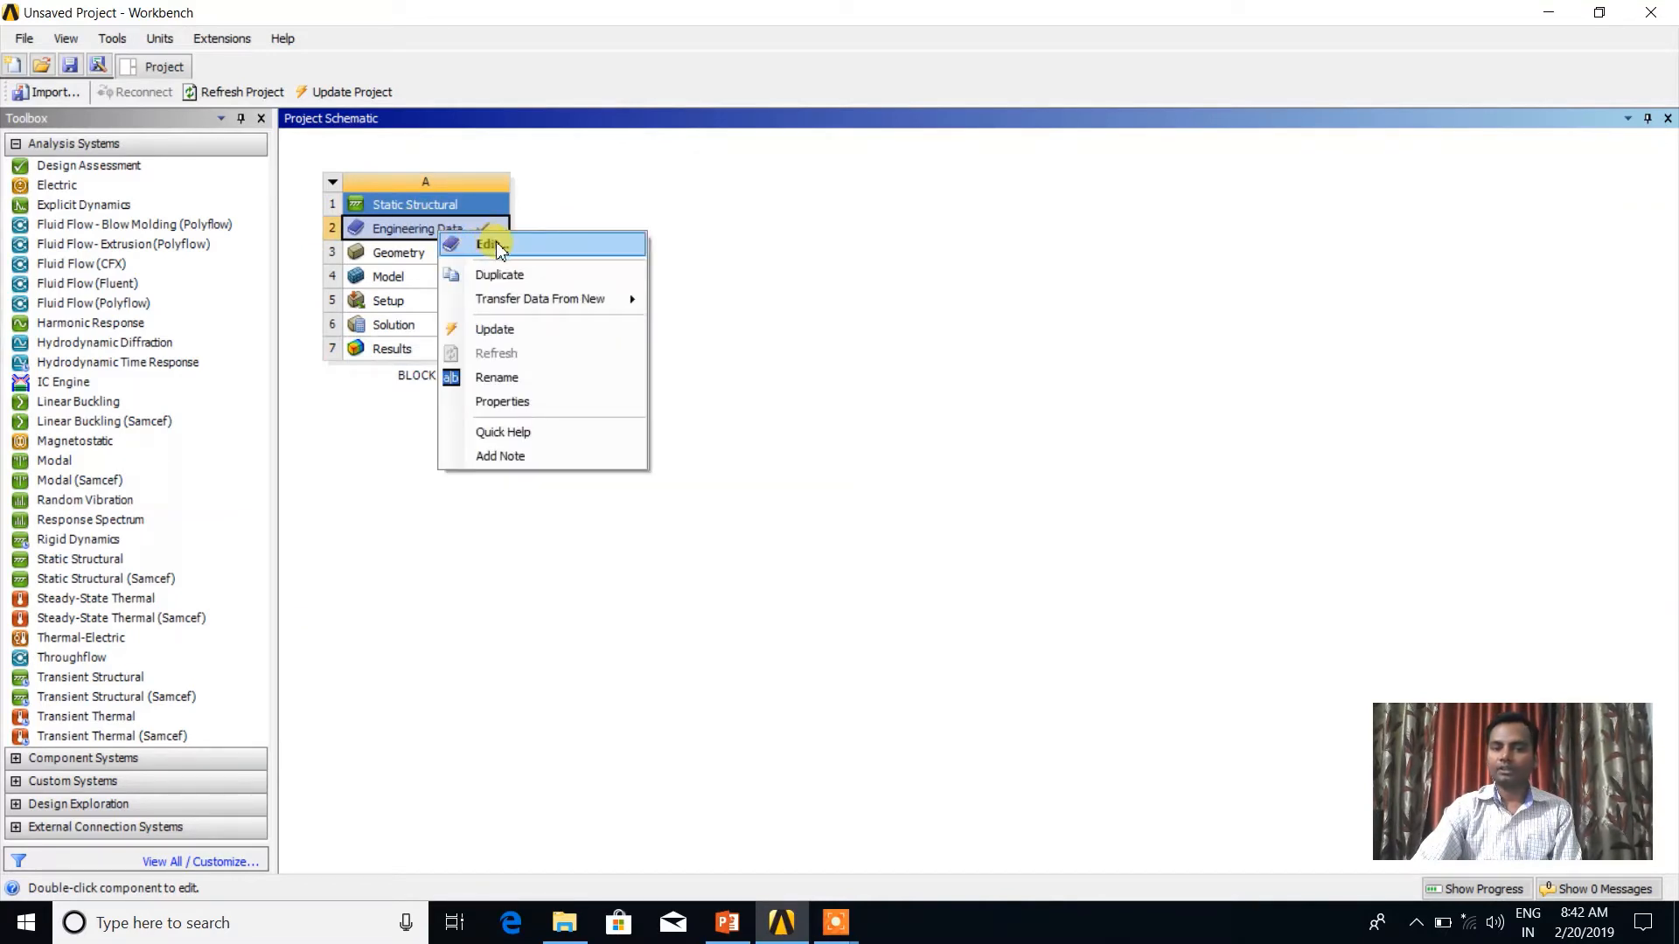
click(437, 253)
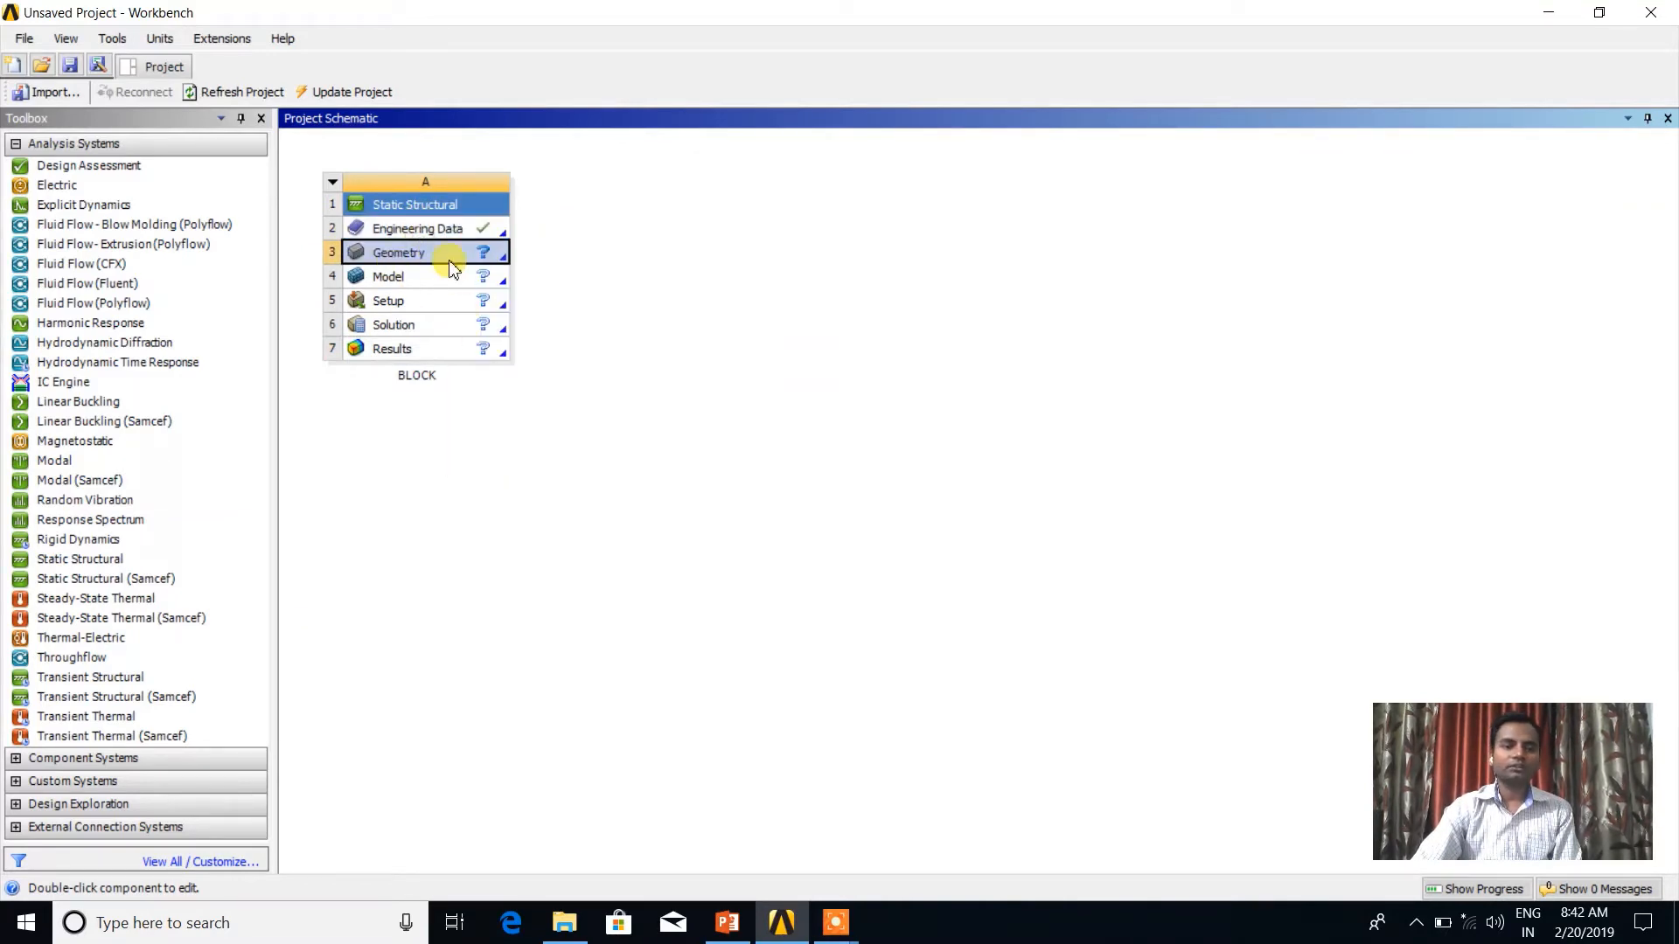
click(420, 232)
double_click(418, 232)
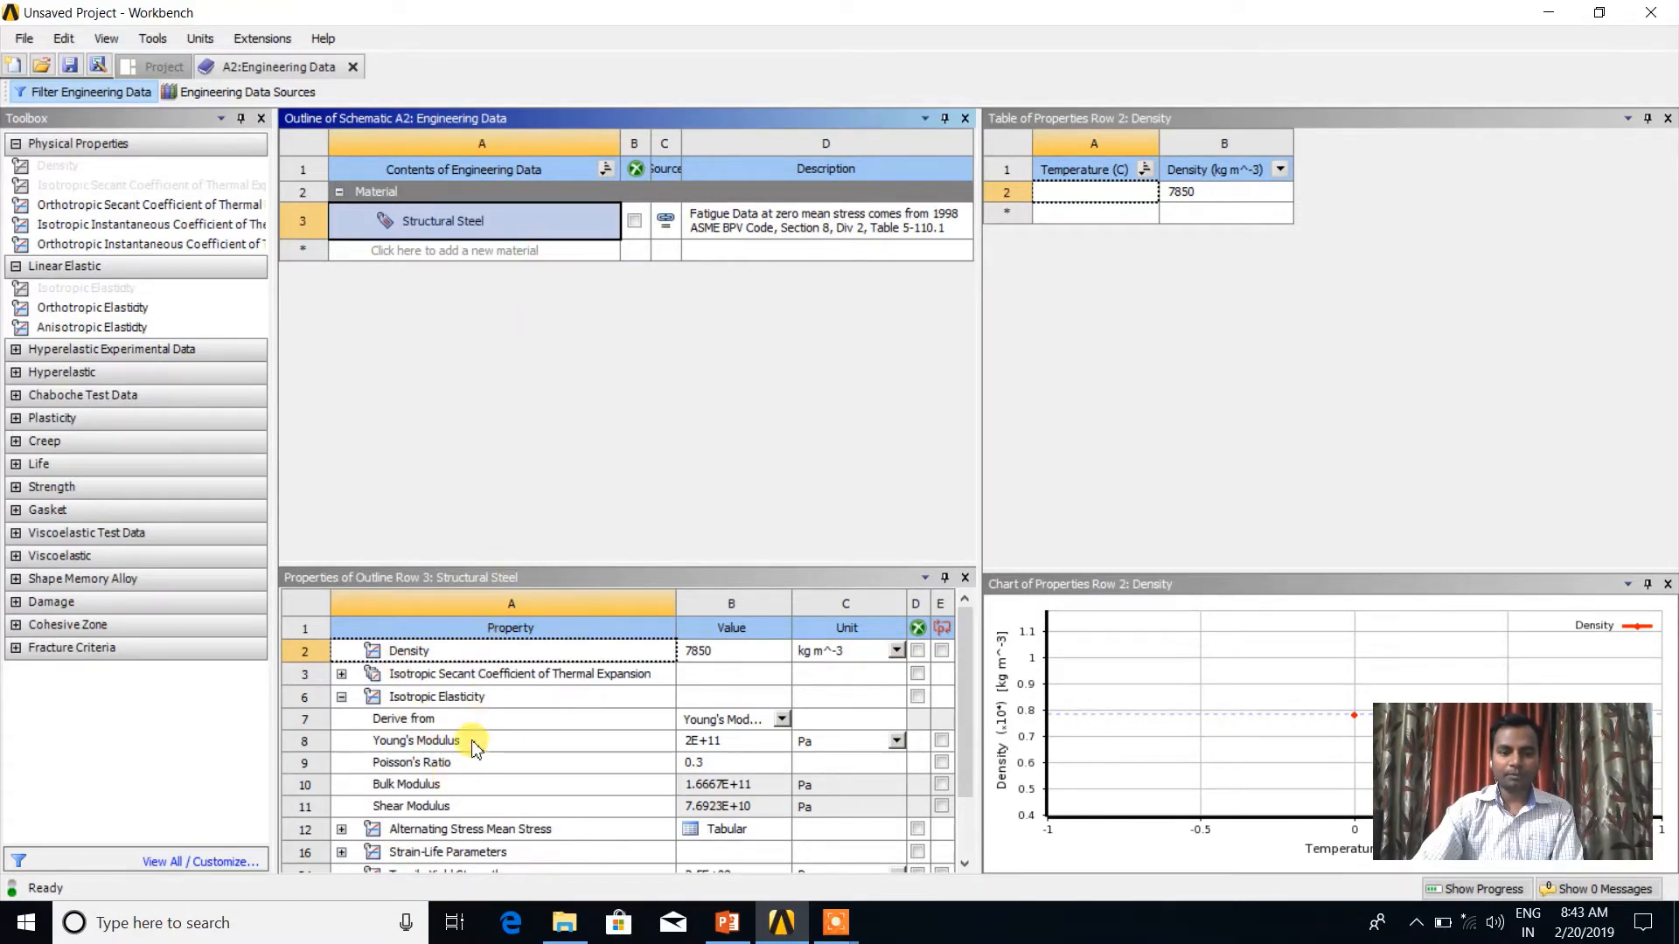
- Set the unit of Structural Steel's Young's Modulus to MPa under Isotropic Elasticity
click(342, 698)
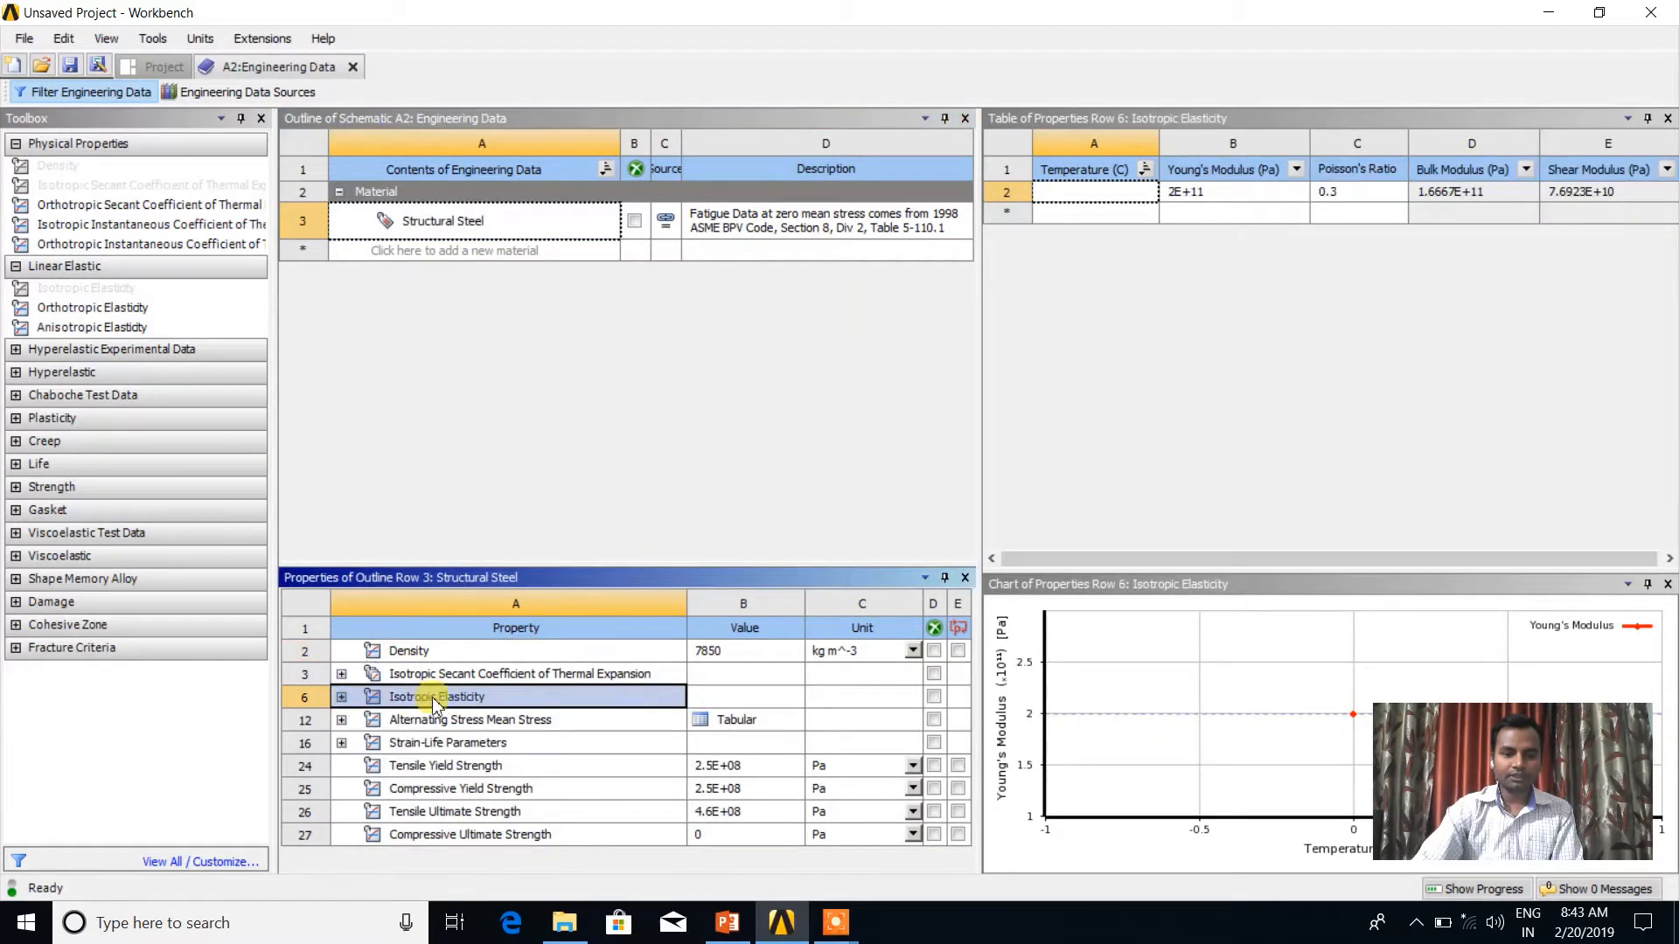
click(342, 697)
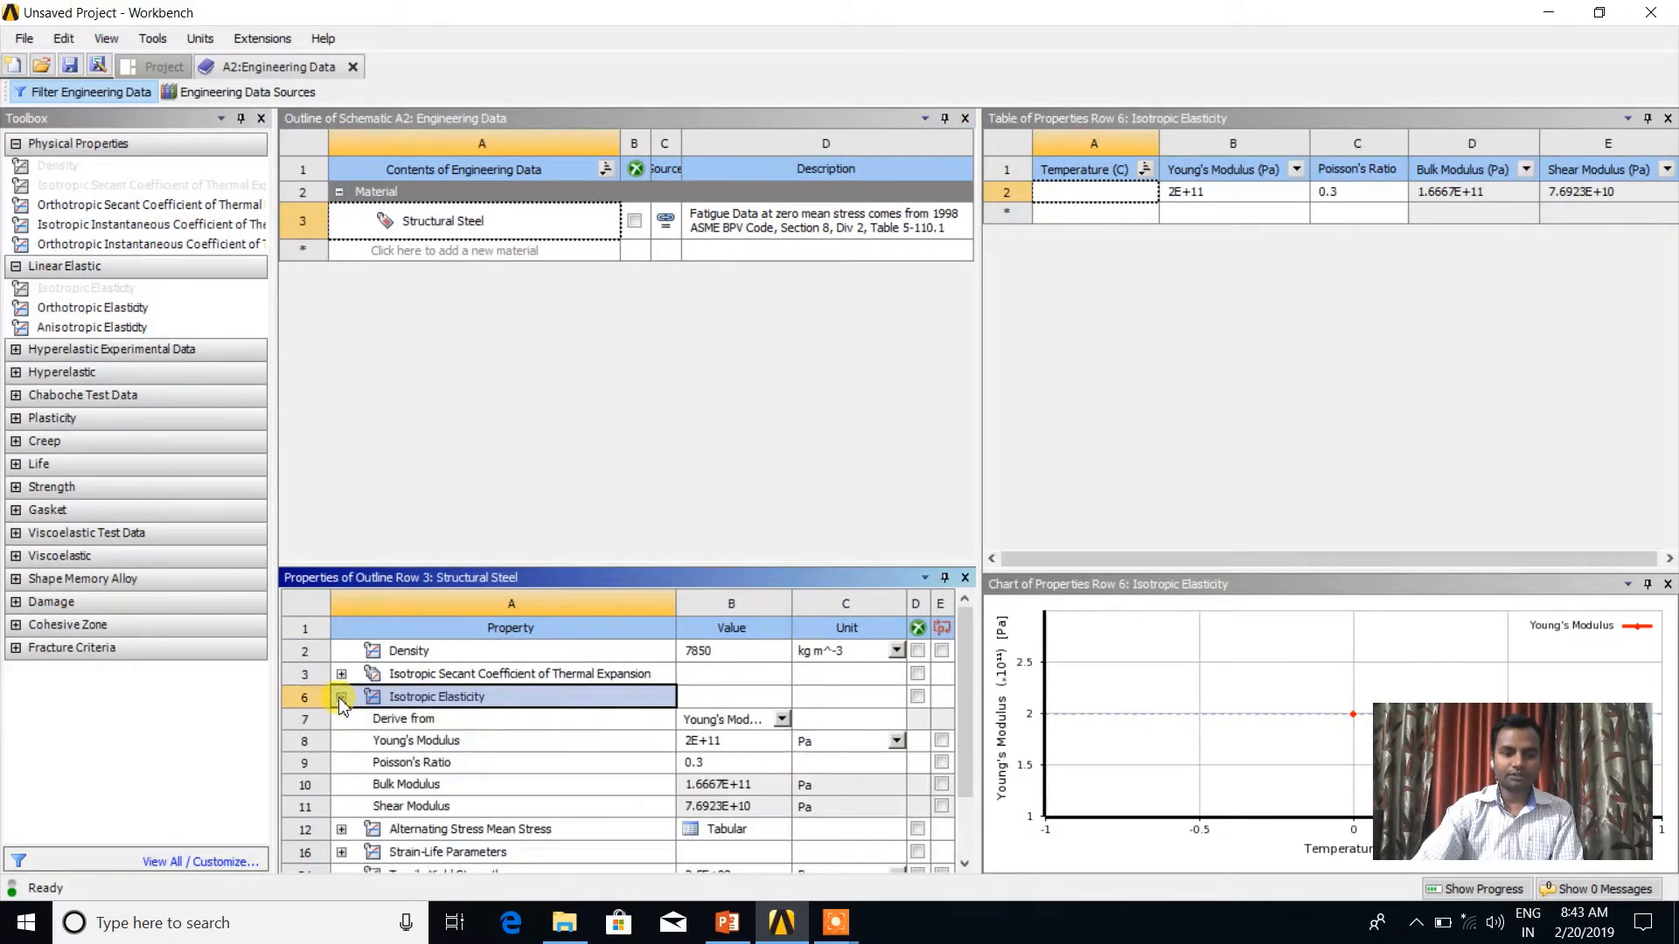
click(404, 743)
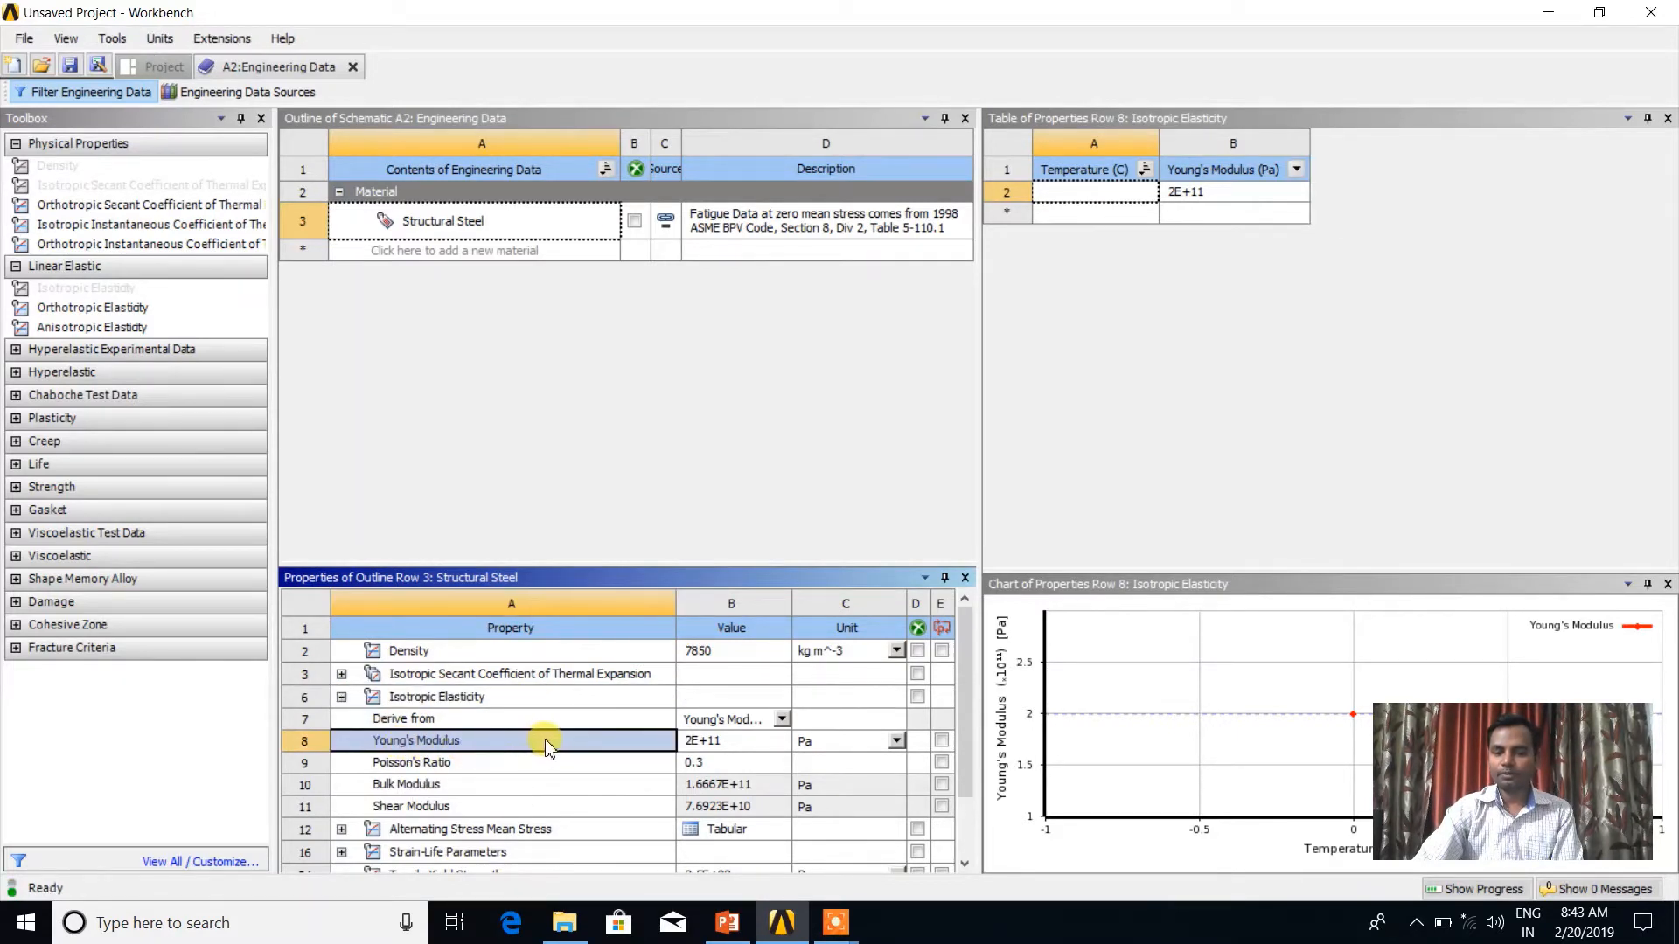
click(500, 762)
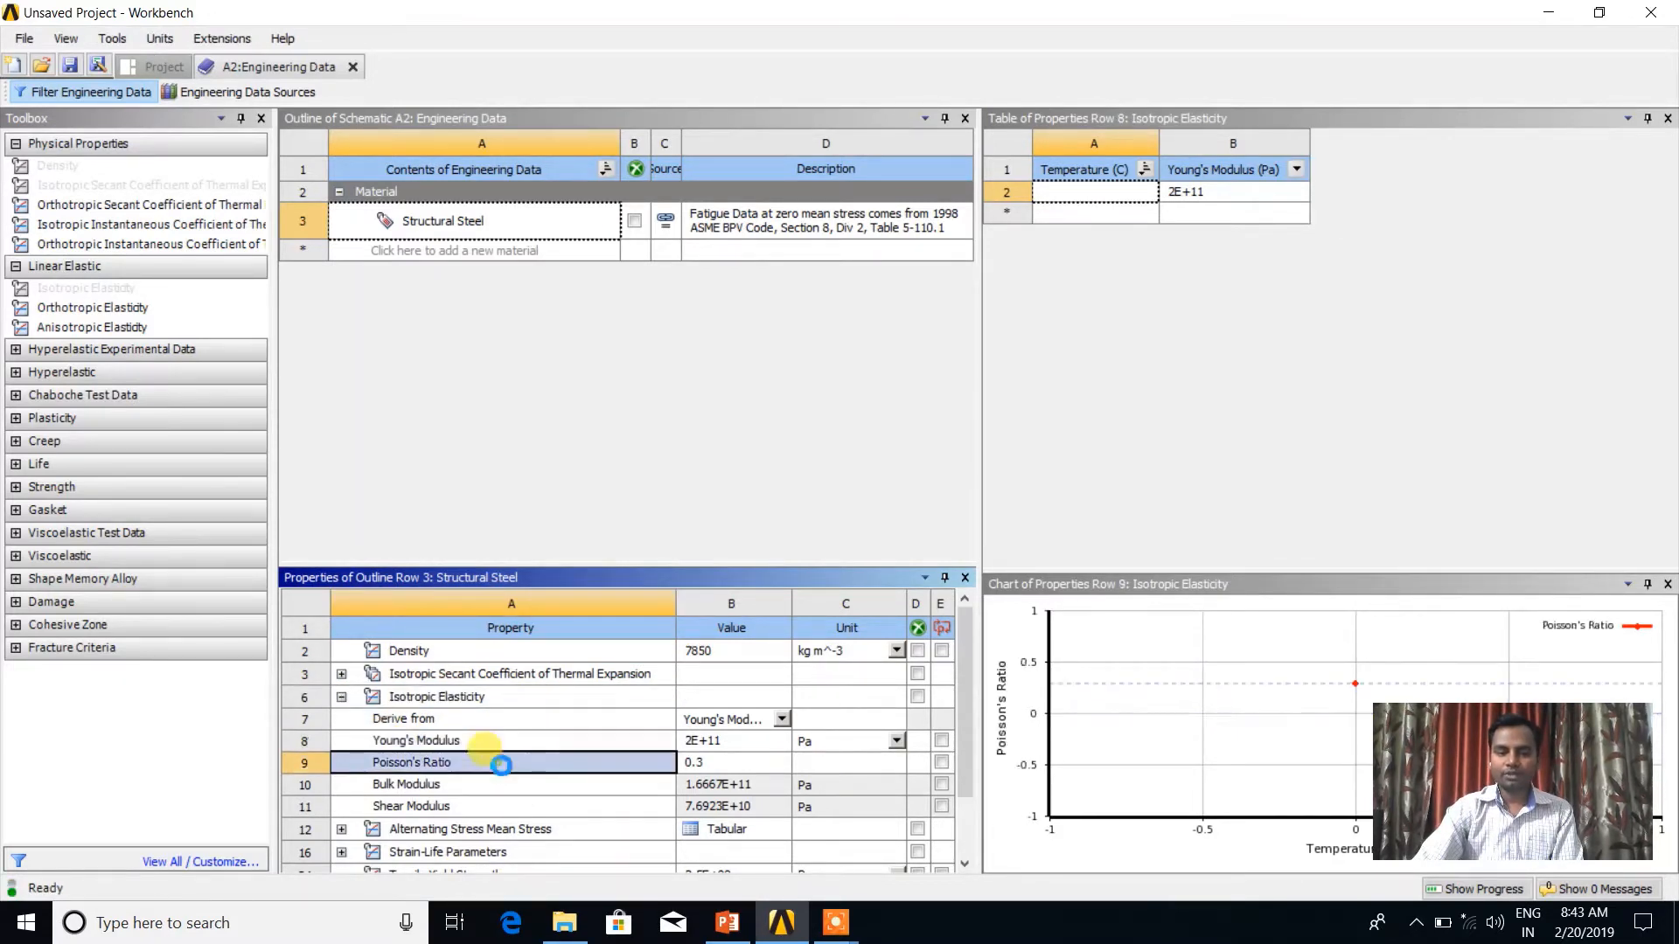
click(540, 739)
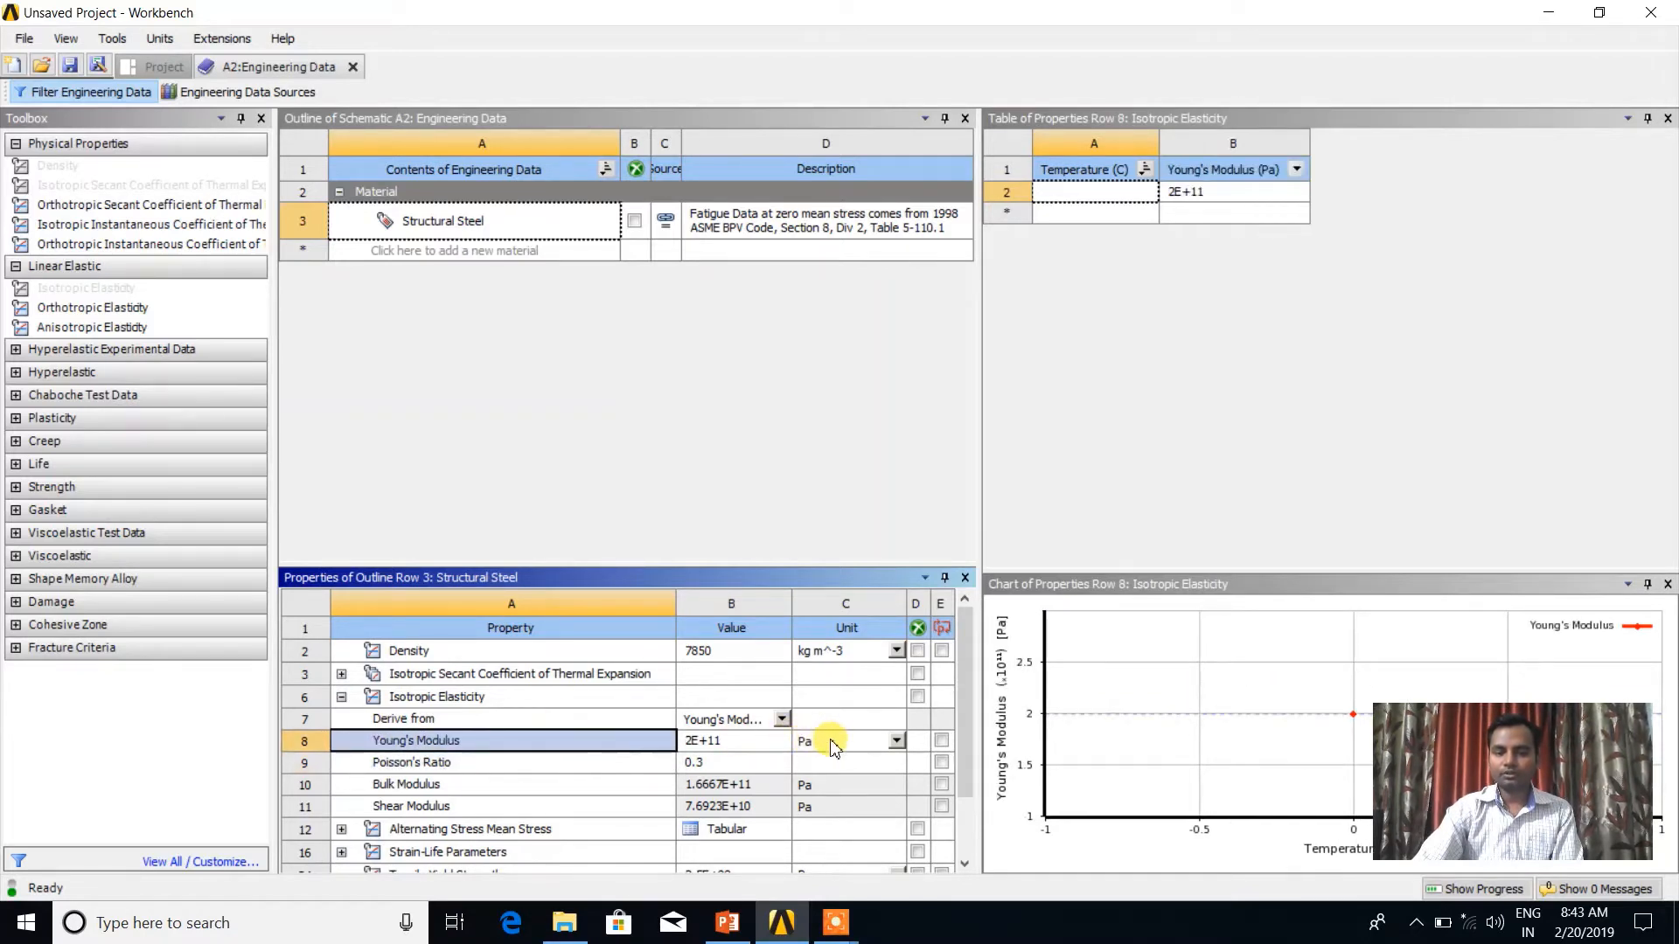
click(896, 743)
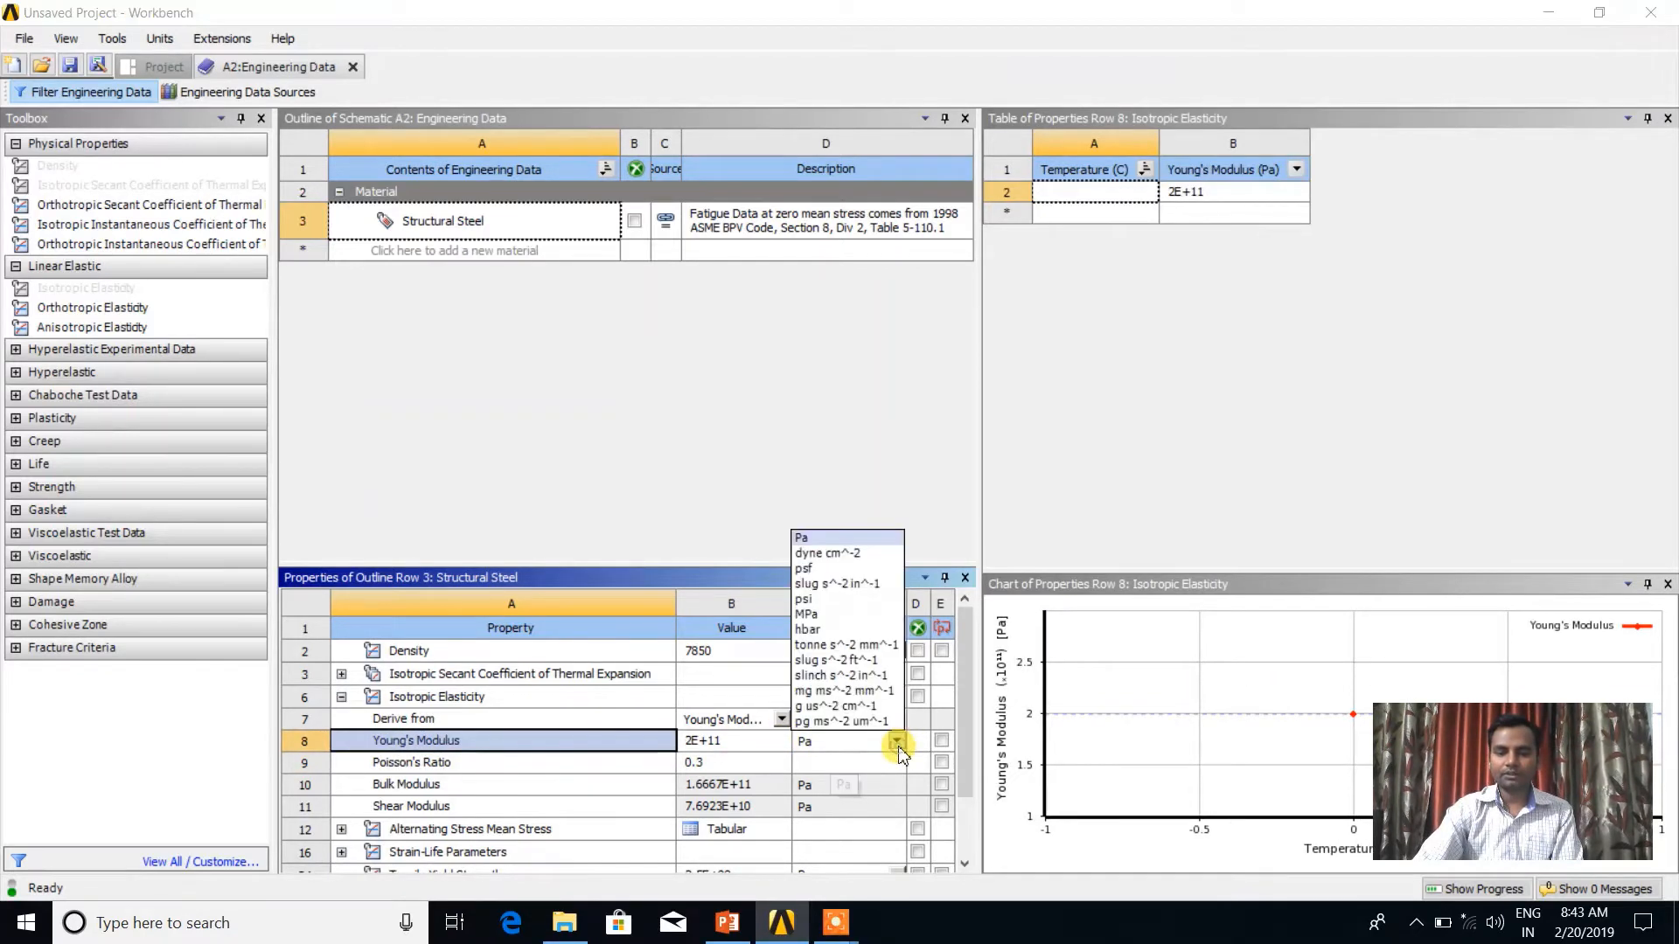
click(816, 614)
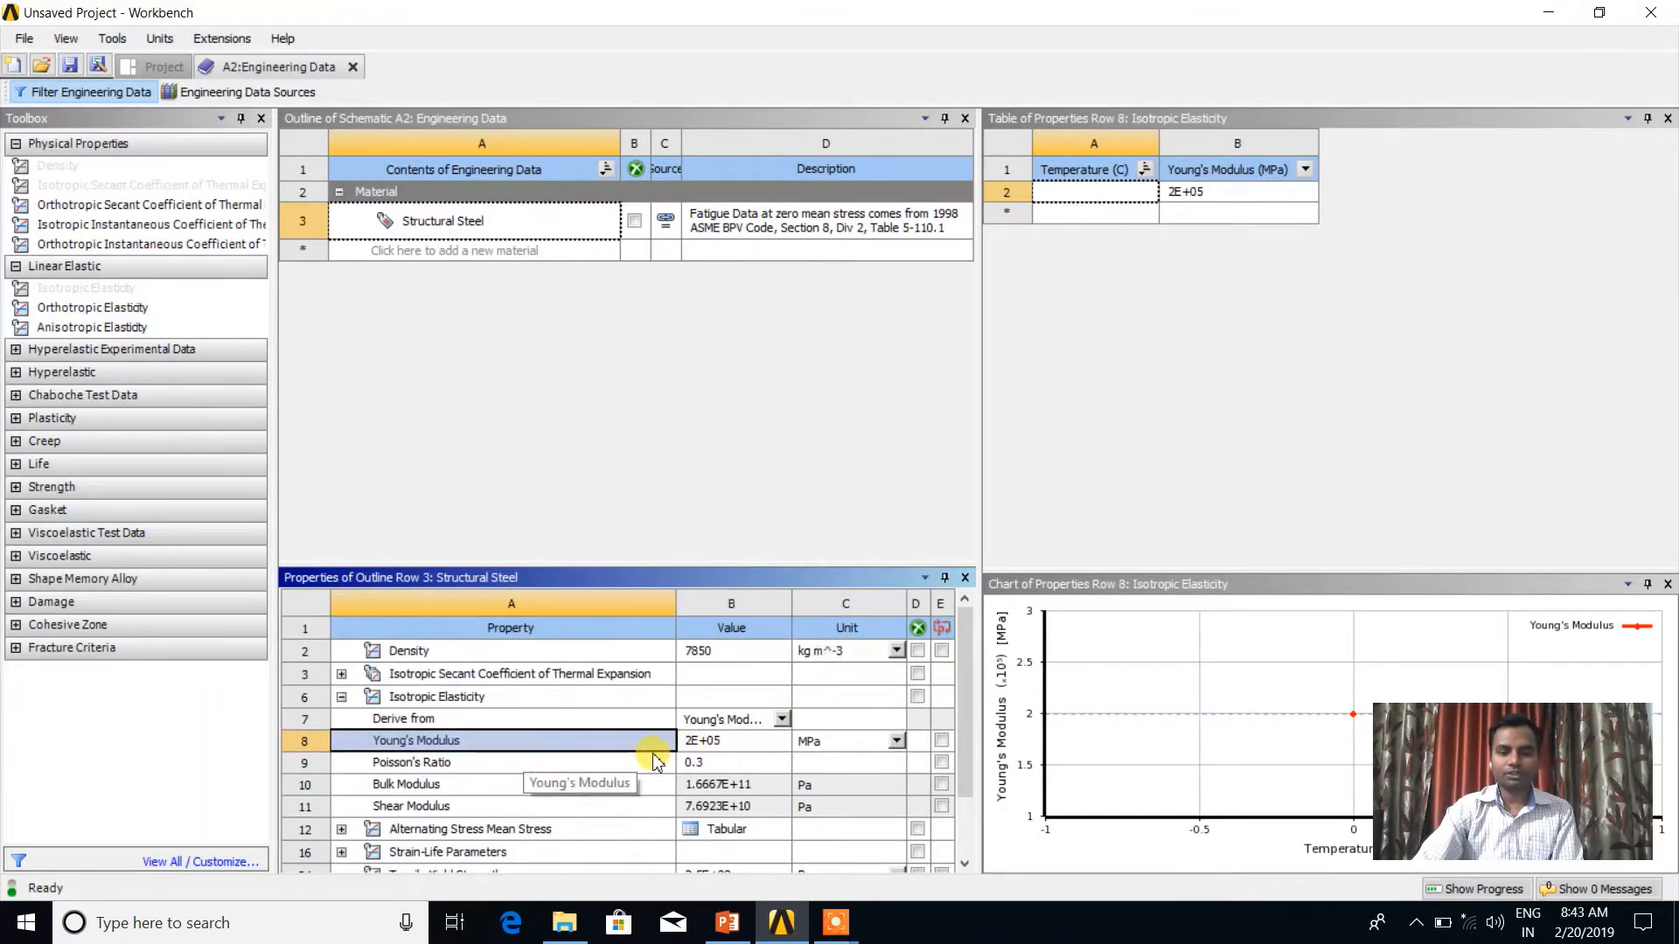
- Examine Structural Steel's Poisson's Ratio, Strain-Life Parameters, Tensile Yield Strength and Tensile Ultimate Strength
click(525, 764)
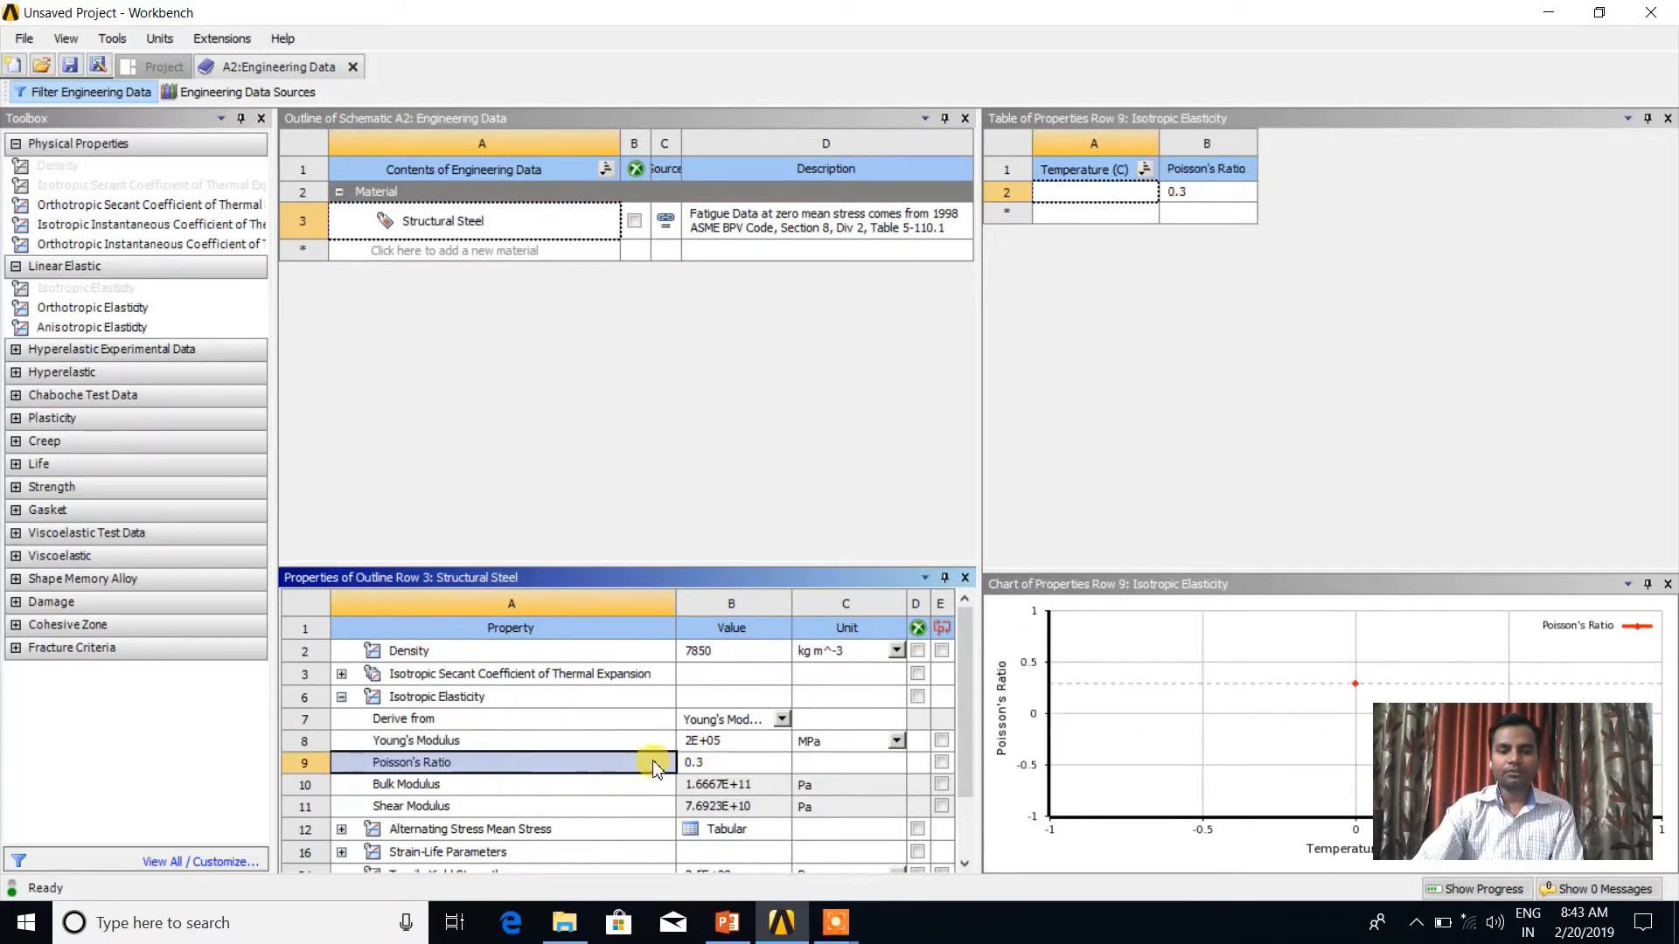
click(722, 766)
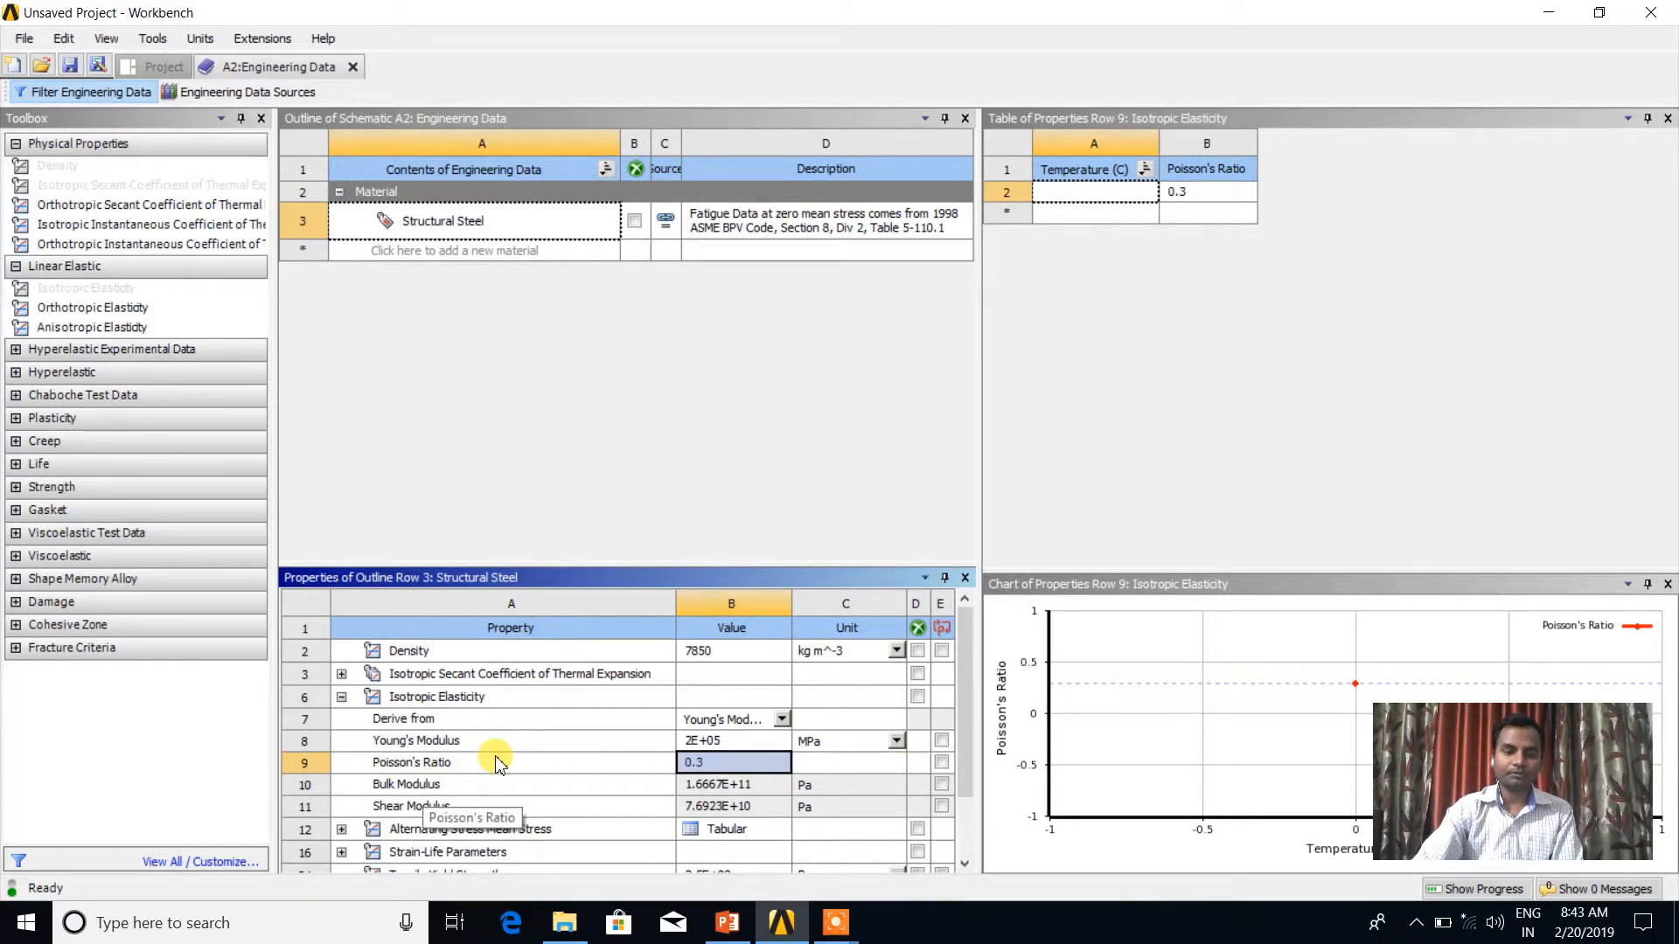
scroll(495, 767, down, 2)
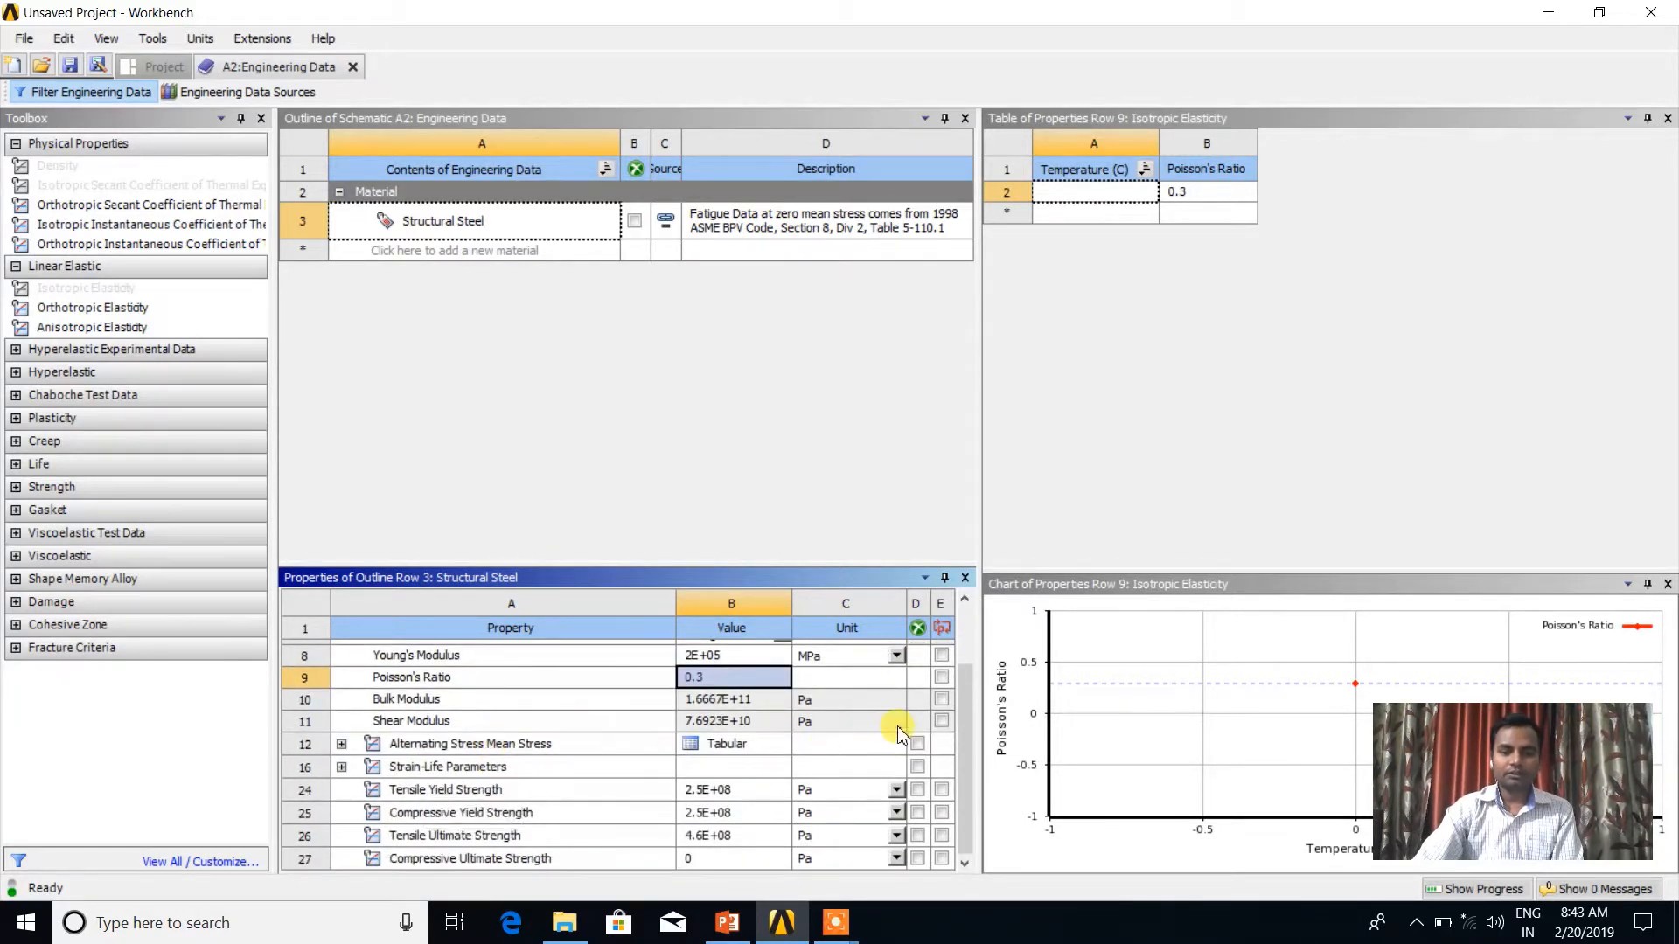
click(475, 770)
click(488, 791)
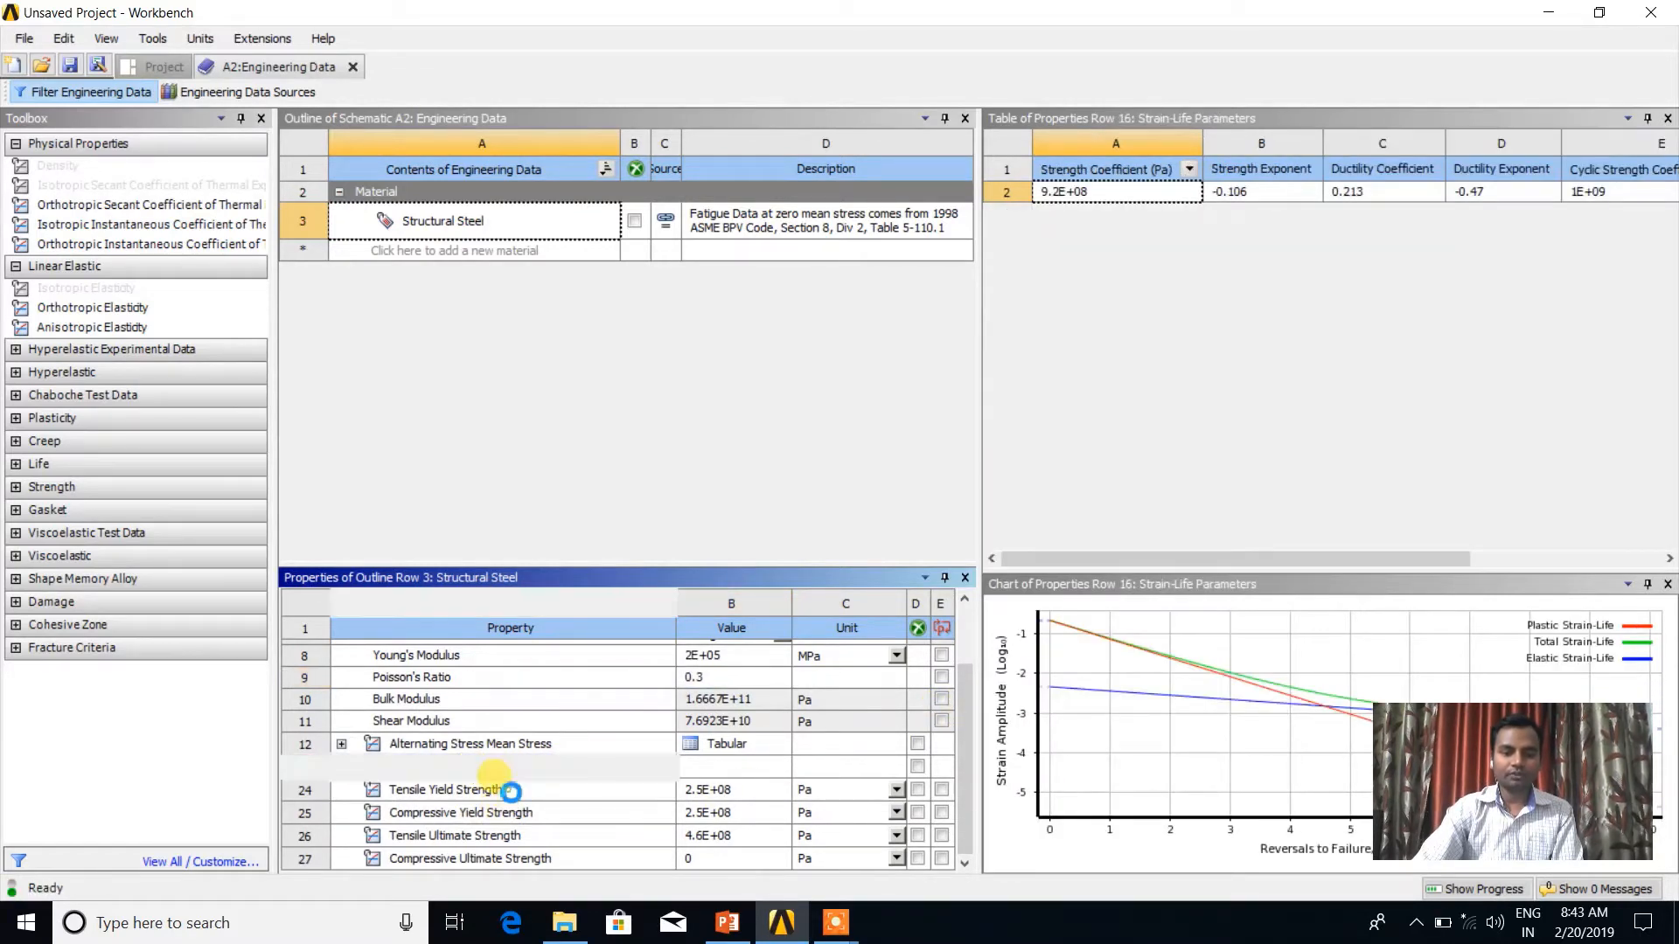
click(491, 838)
drag(960, 771, 974, 689)
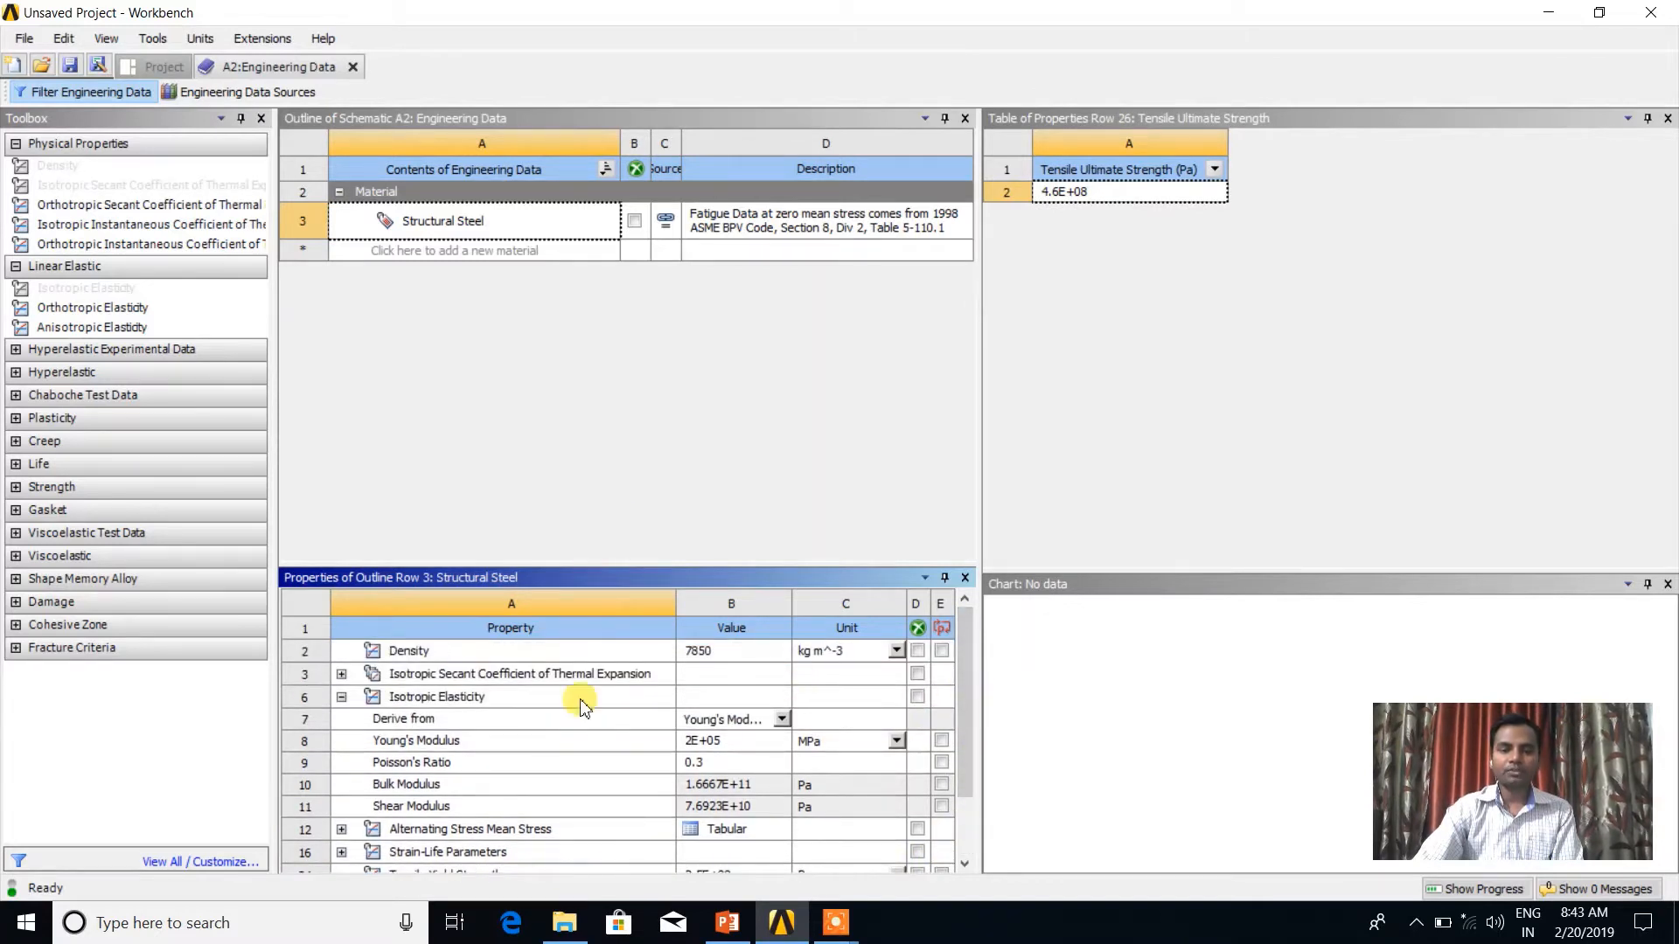
- Examine the tables and charts of Structural Steel's Isotropic Elasticity, Alternating Stress Mean Stress and Strain-Life Parameters
click(502, 704)
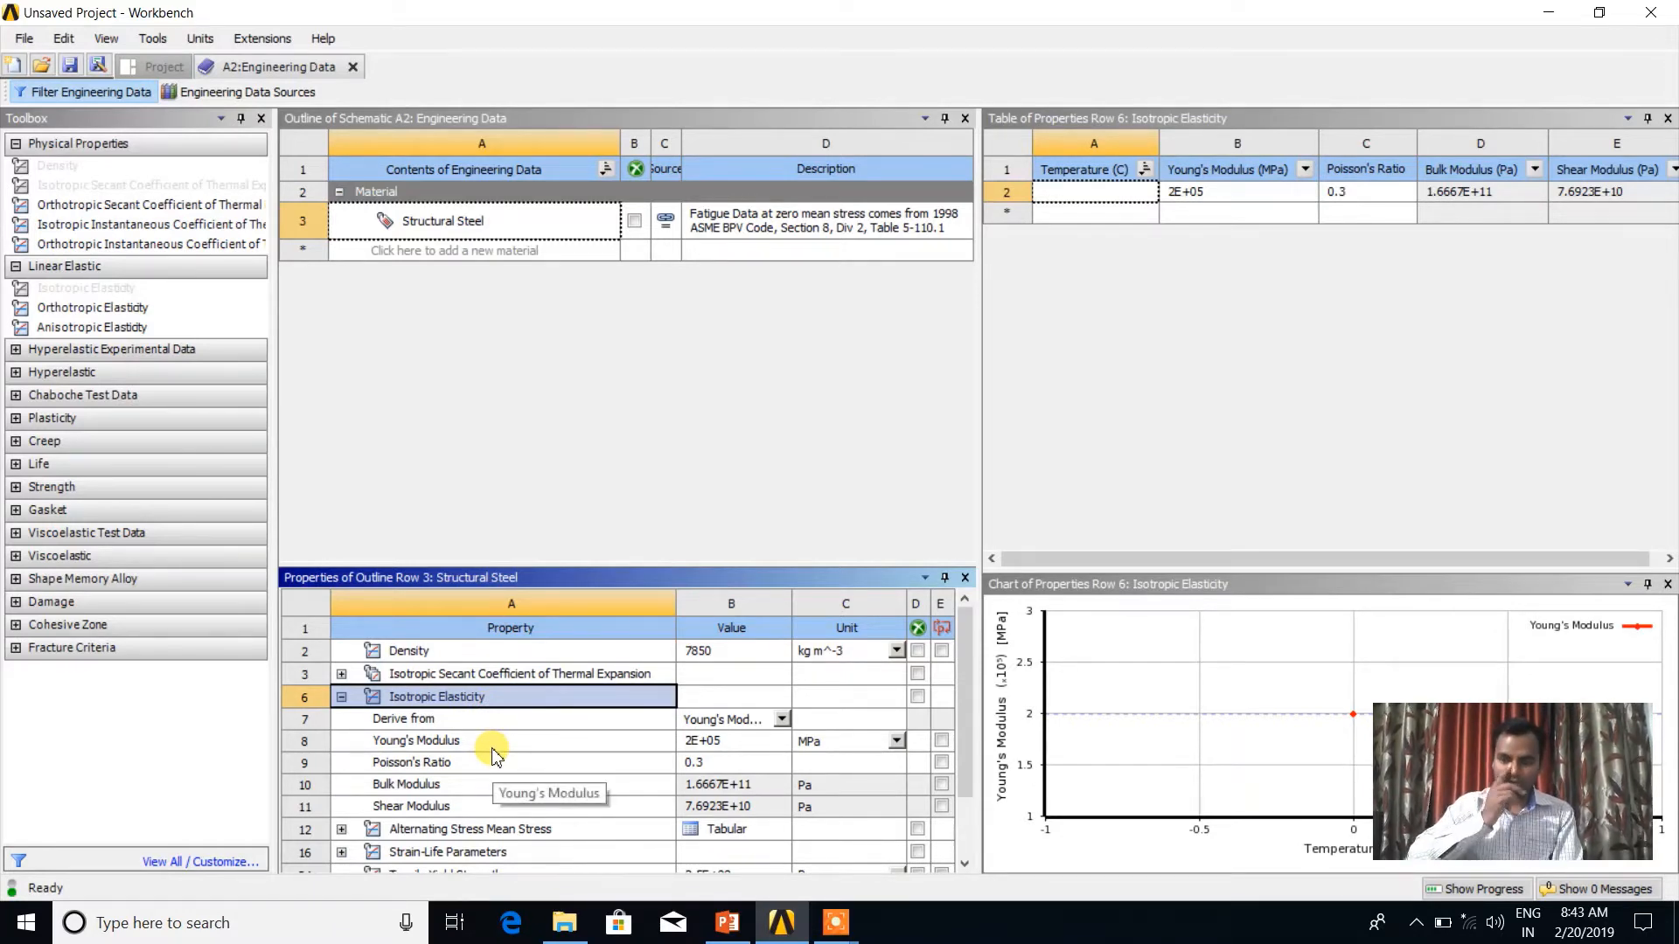
scroll(495, 755, down, 1)
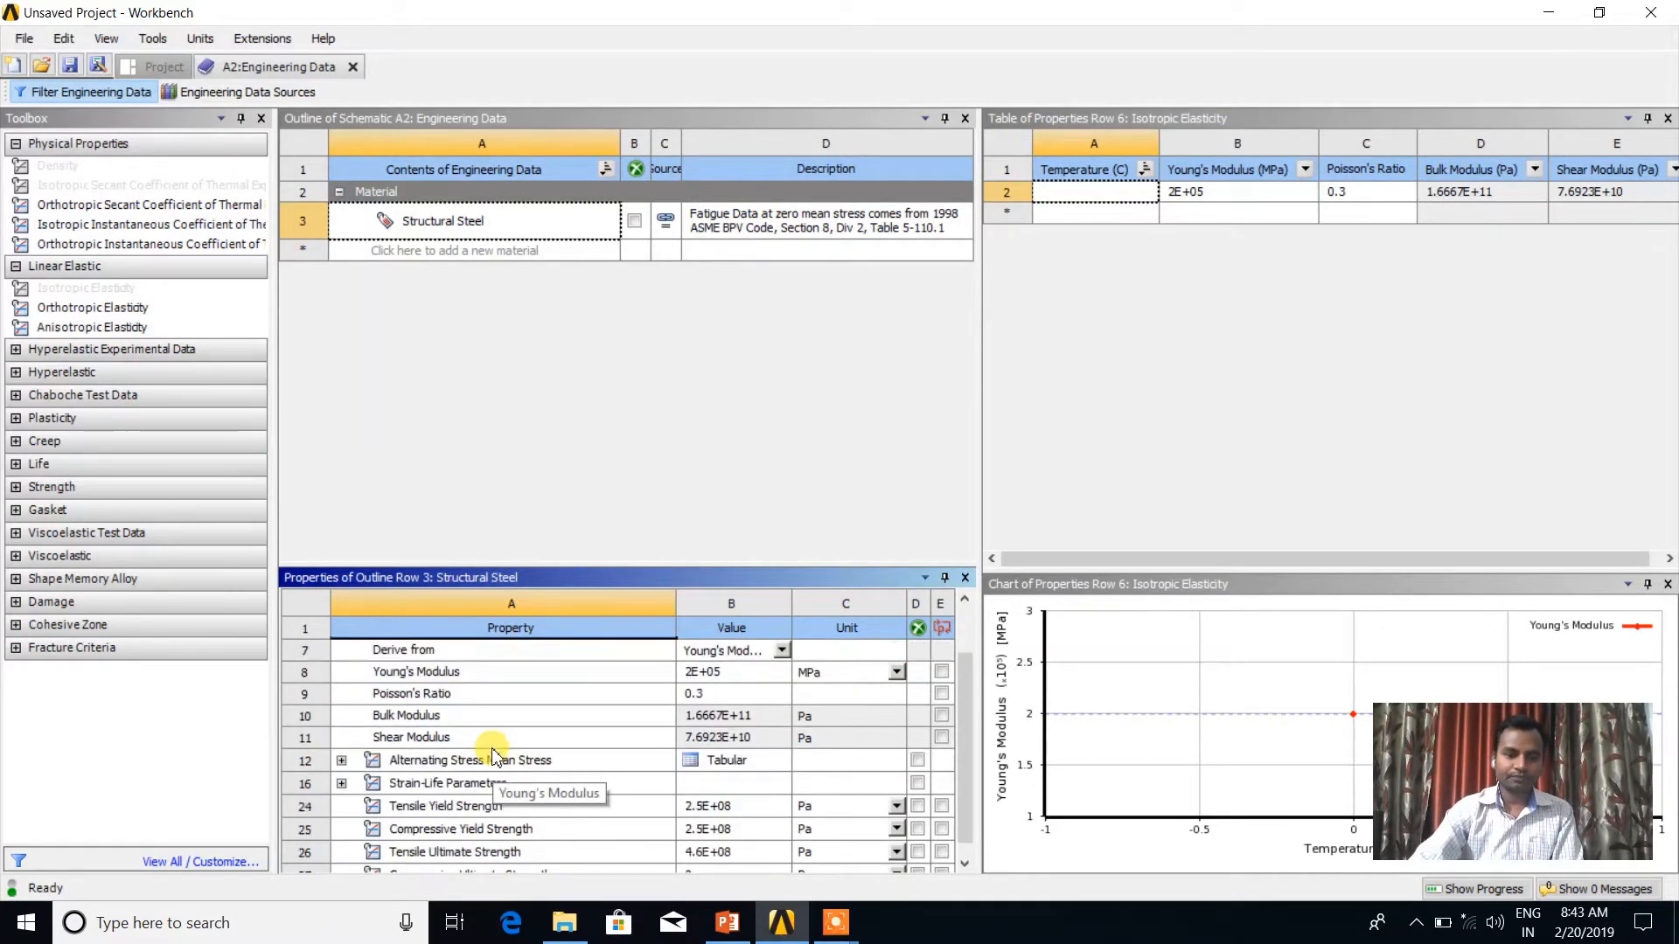
click(418, 764)
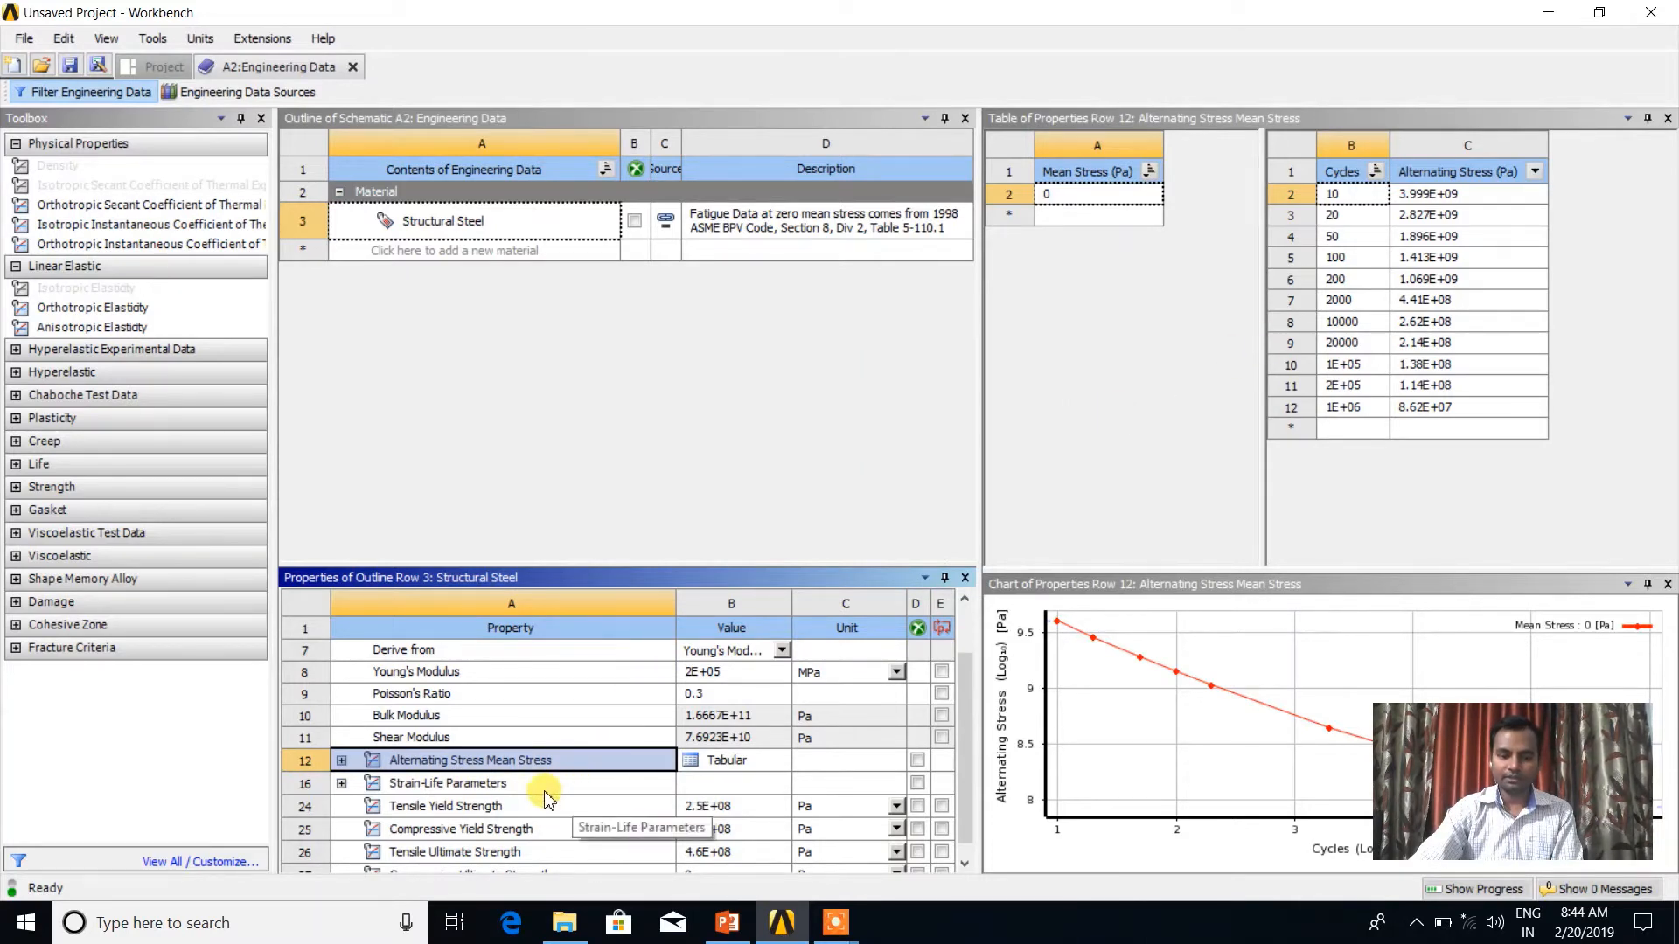
click(435, 785)
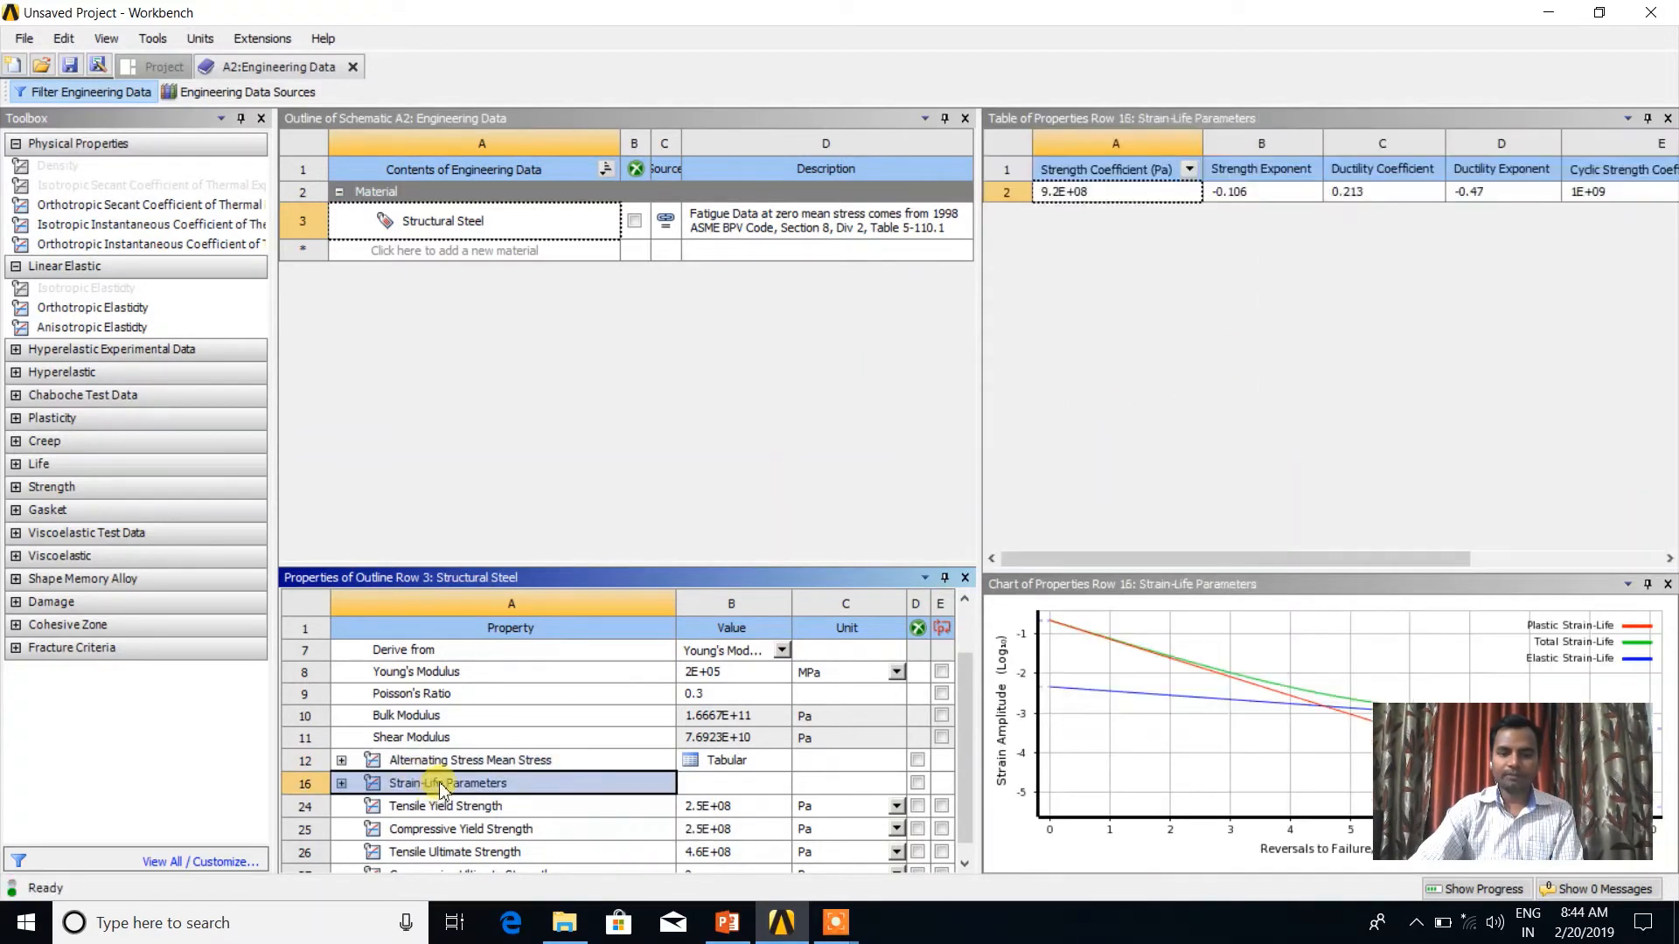
scroll(464, 790, down, 1)
scroll(472, 791, up, 4)
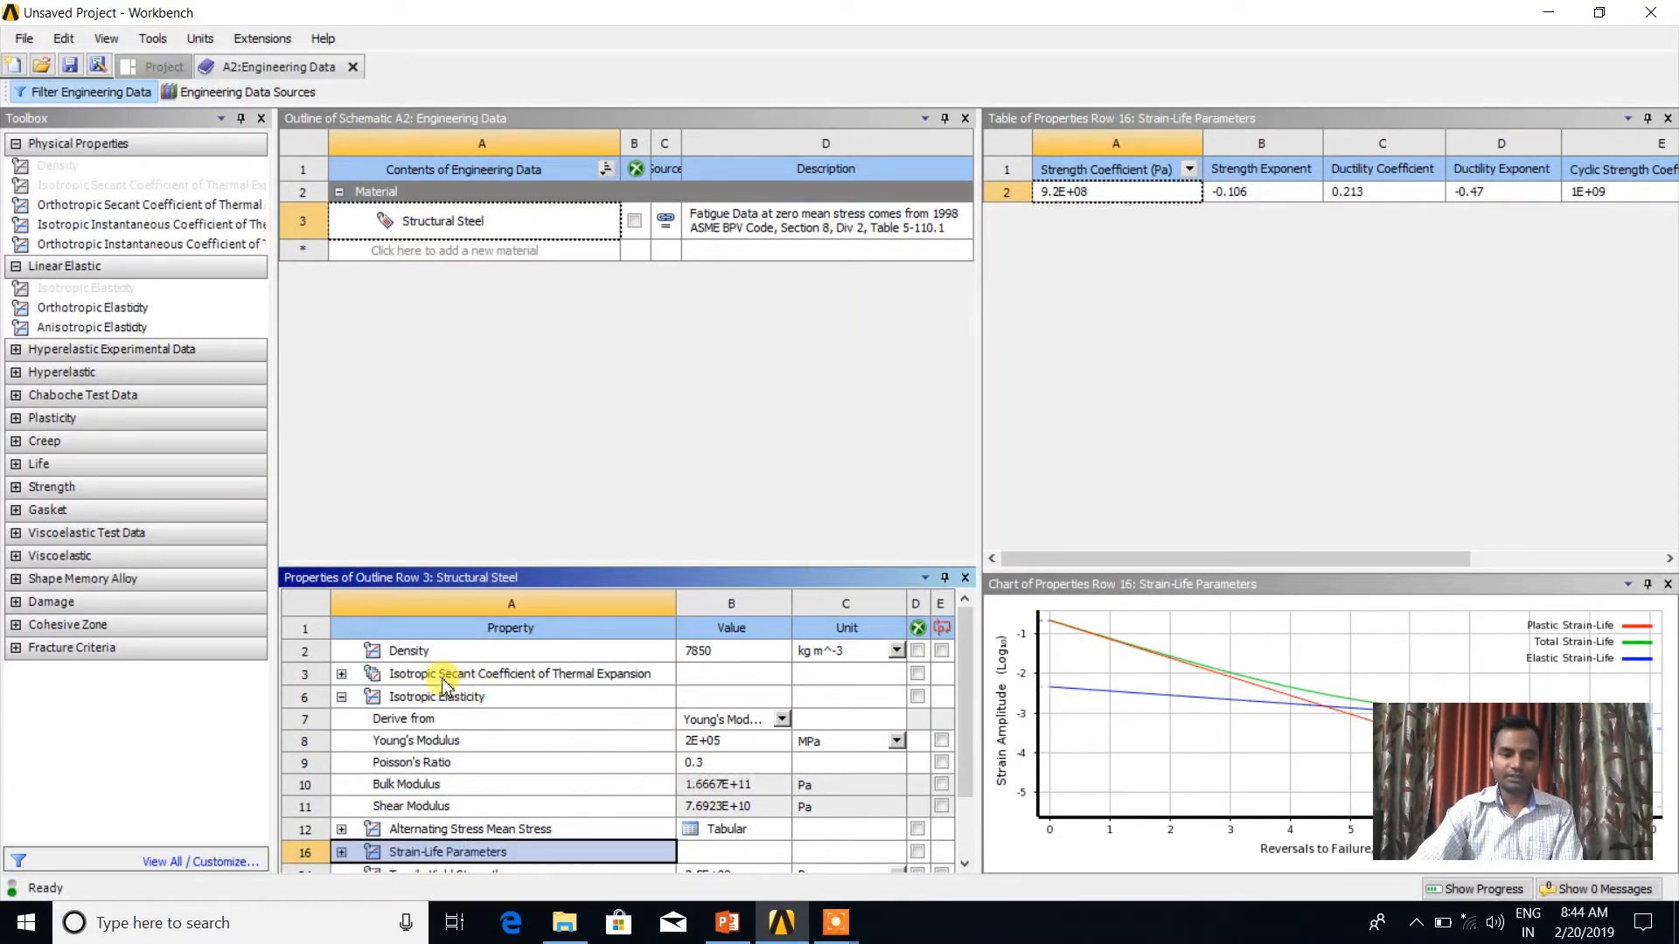
- Expand Structural Steel's Isotropic Secant Coefficient of Thermal Expansion and examine its expansion coefficient and Reference Temperature
click(523, 686)
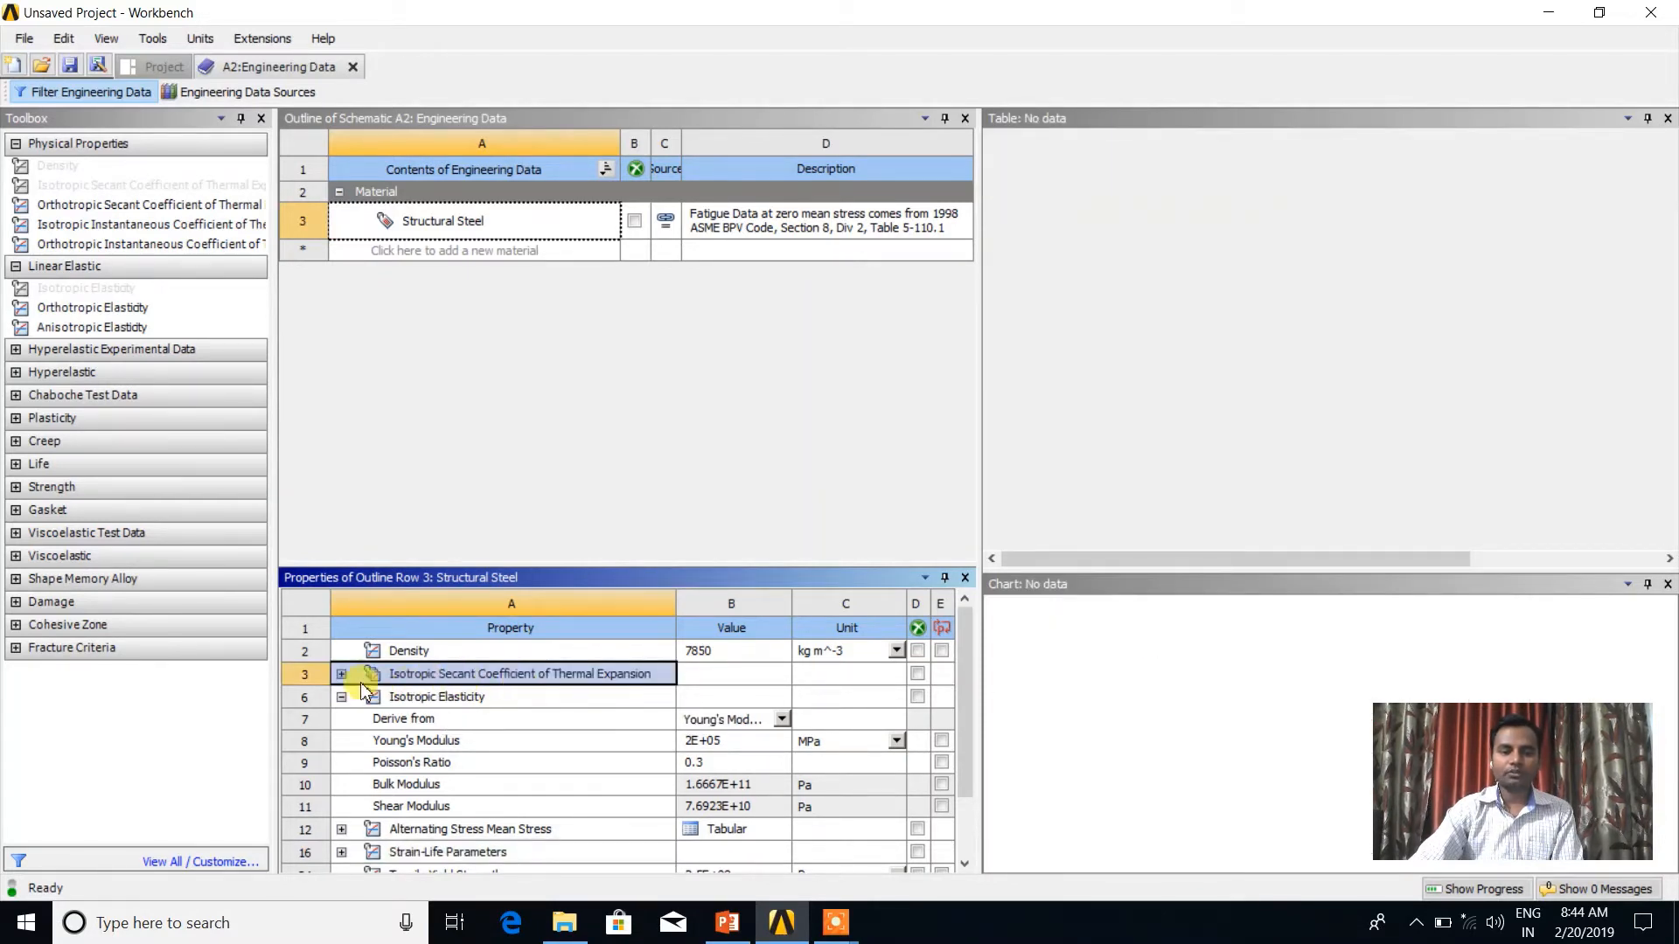
click(342, 675)
click(481, 697)
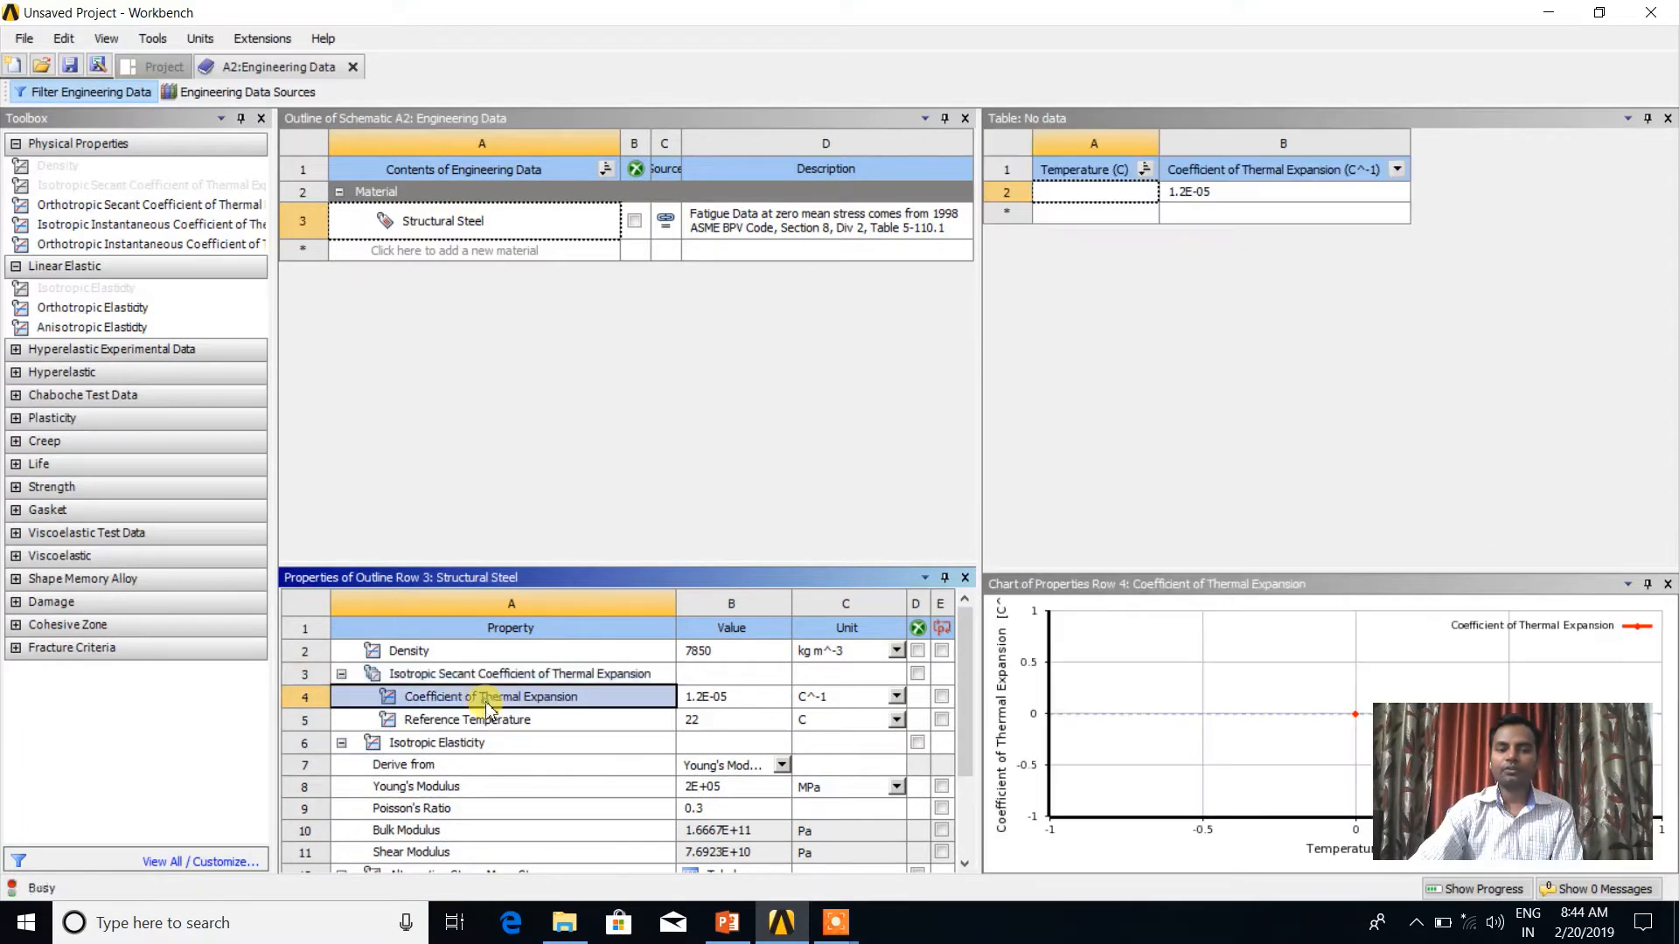
click(487, 721)
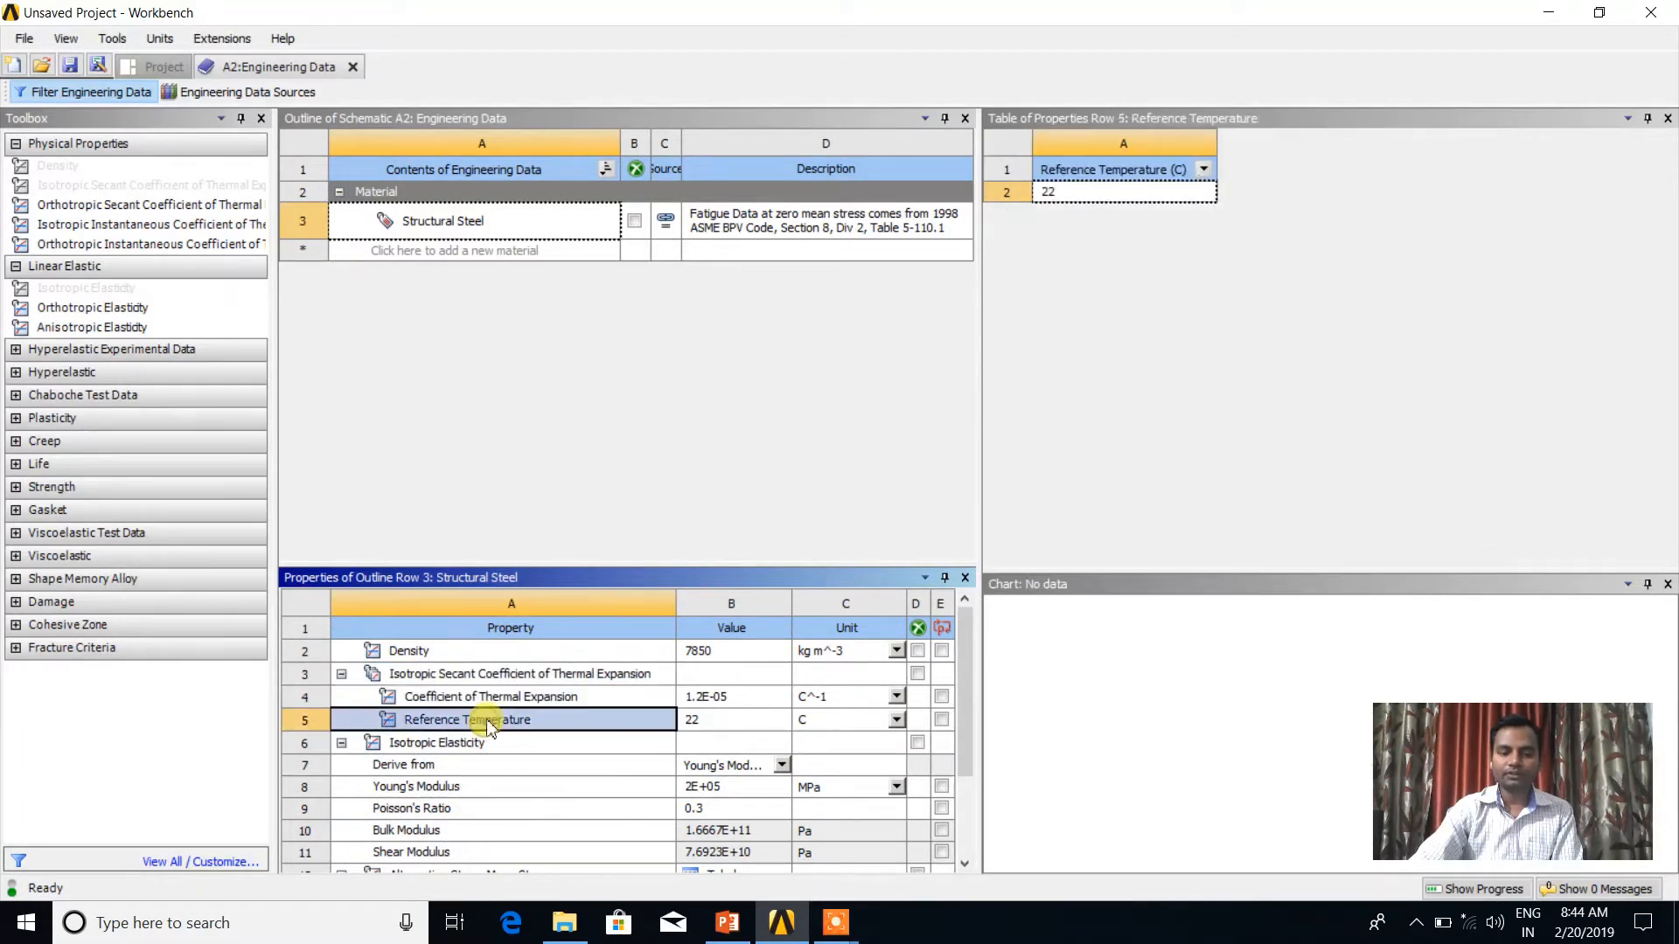
- Examine Structural Steel's Coefficient of Thermal Expansion and Density, and collapse its Isotropic Elasticity properties
click(500, 702)
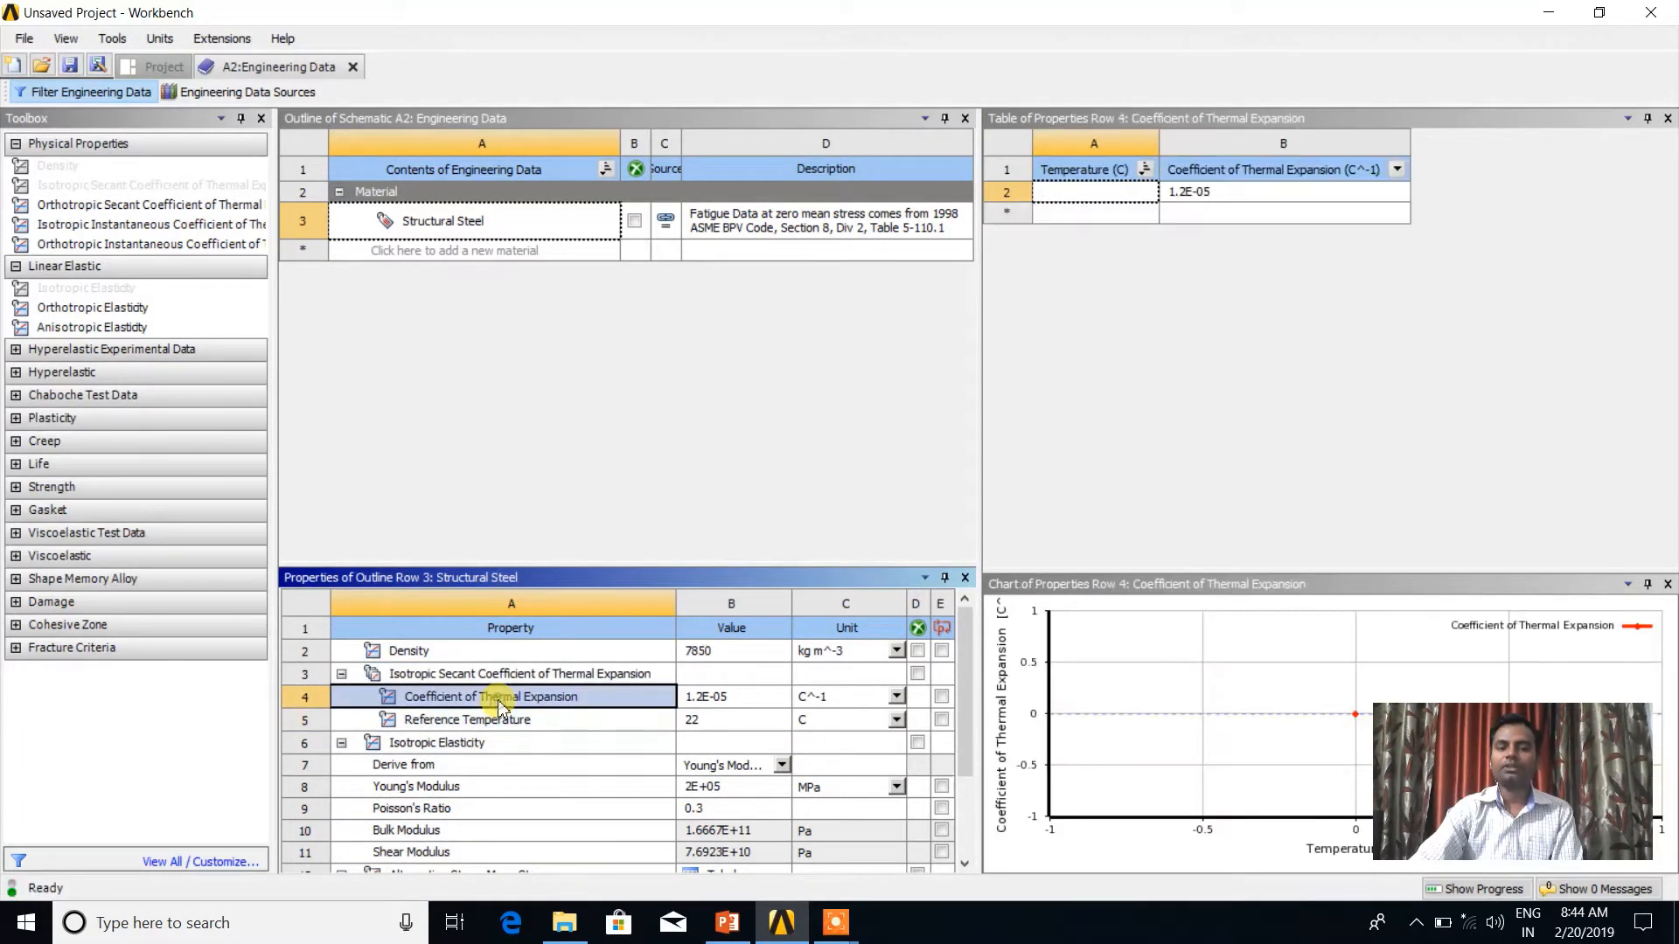
click(435, 657)
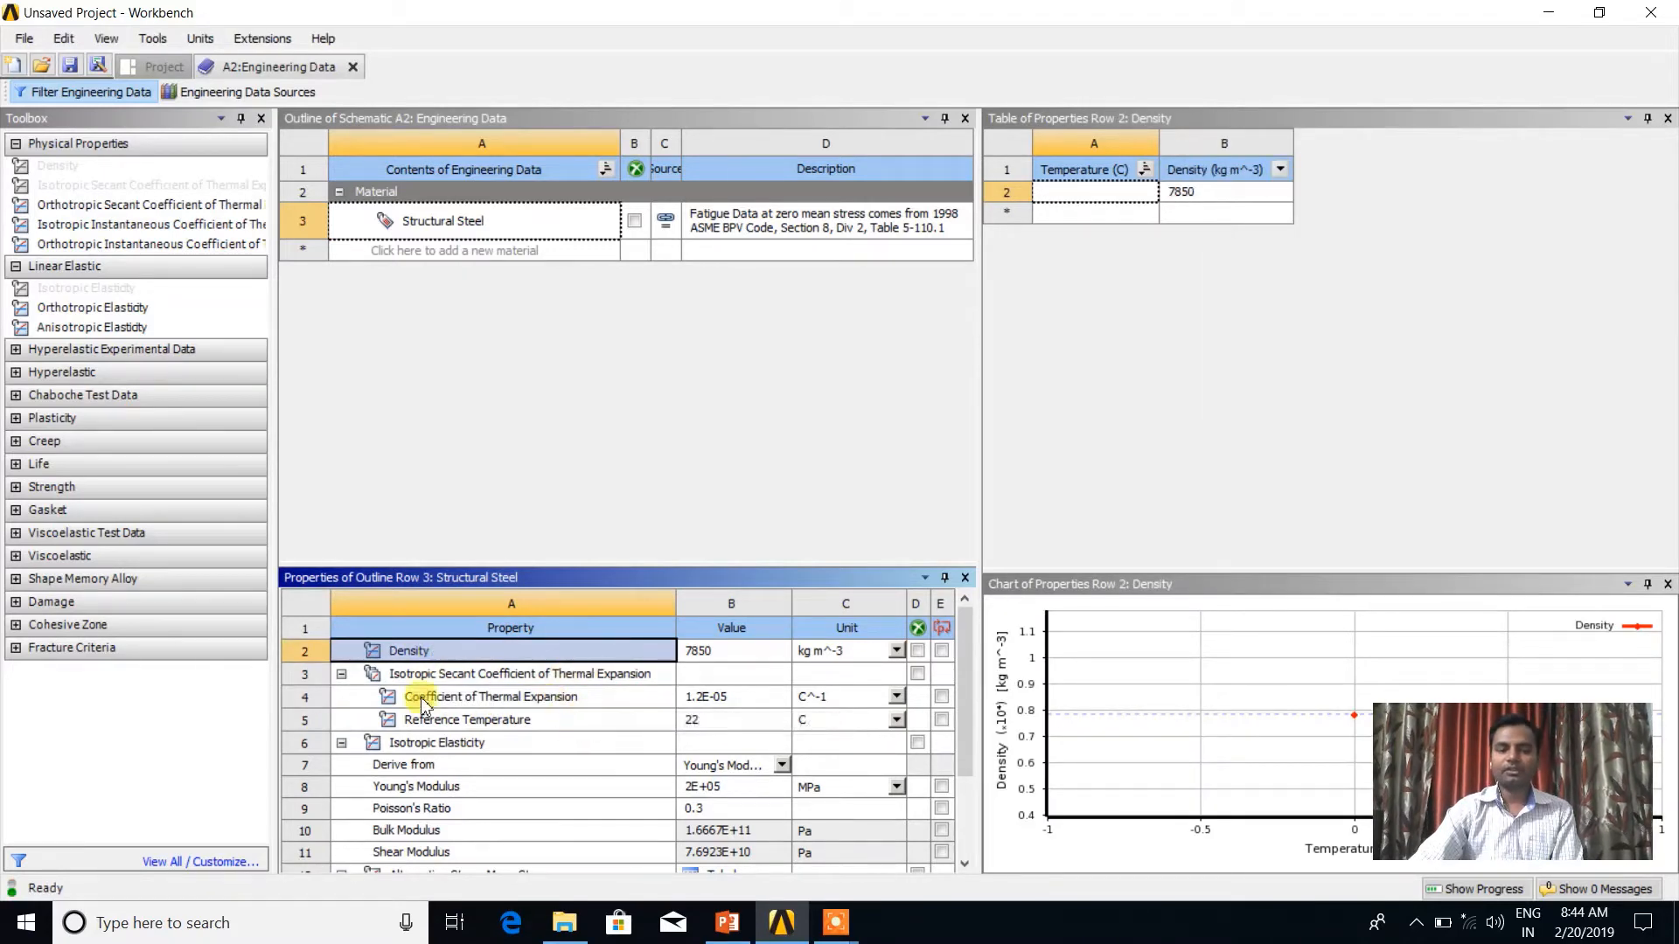
scroll(424, 734, down, 1)
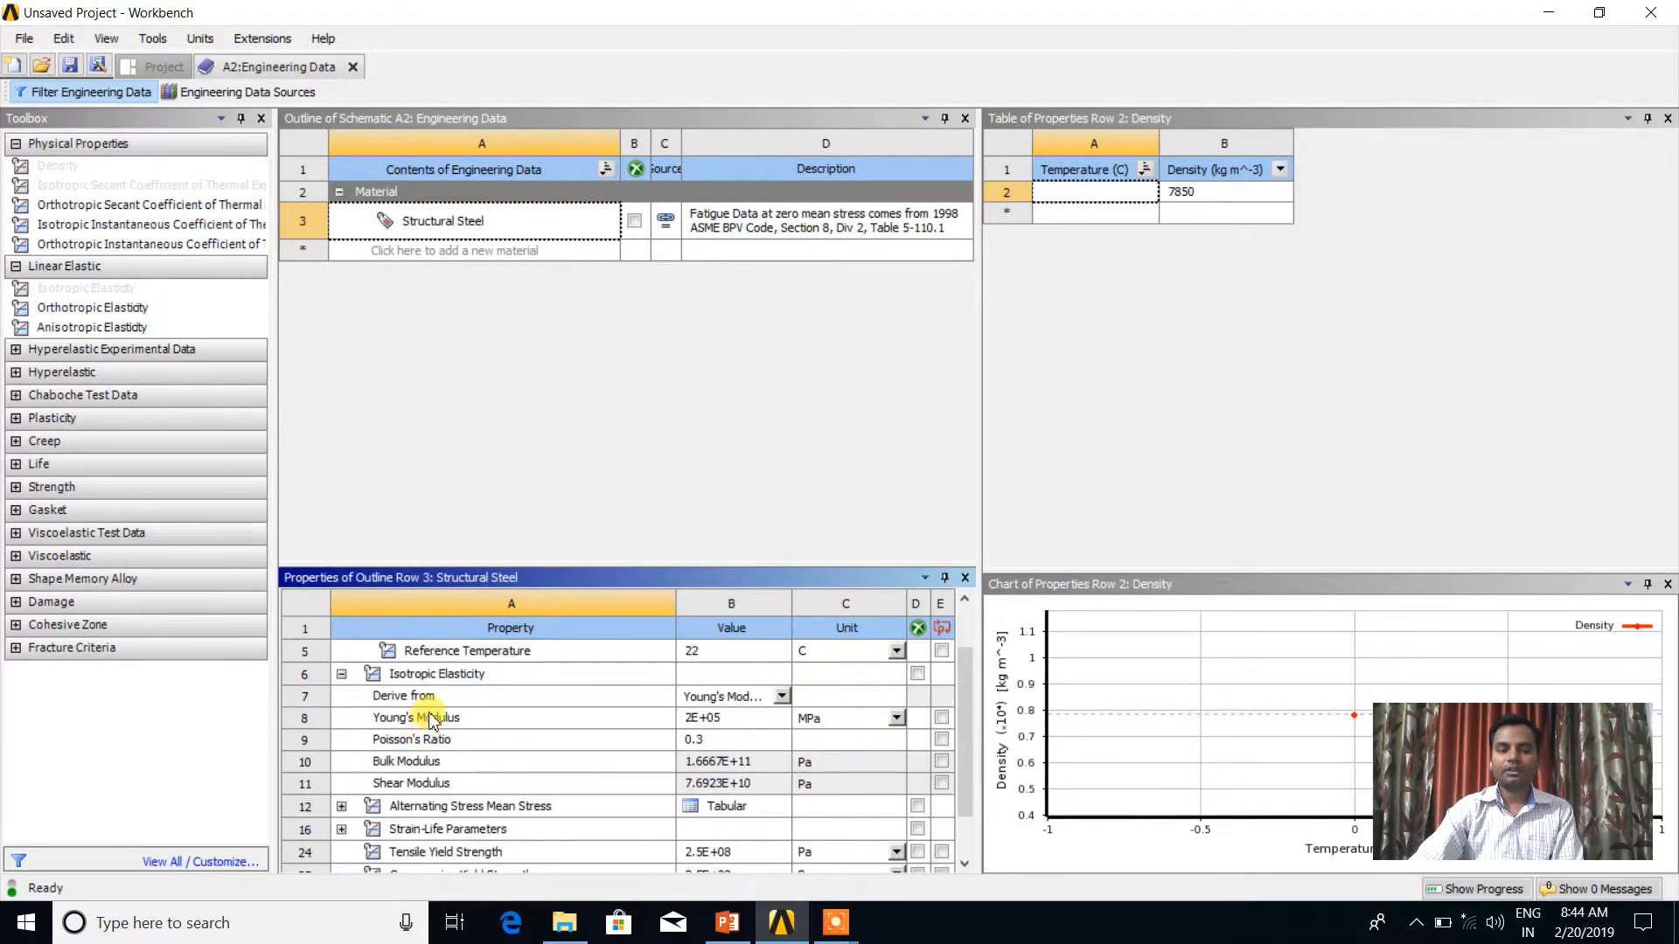
scroll(431, 717, up, 1)
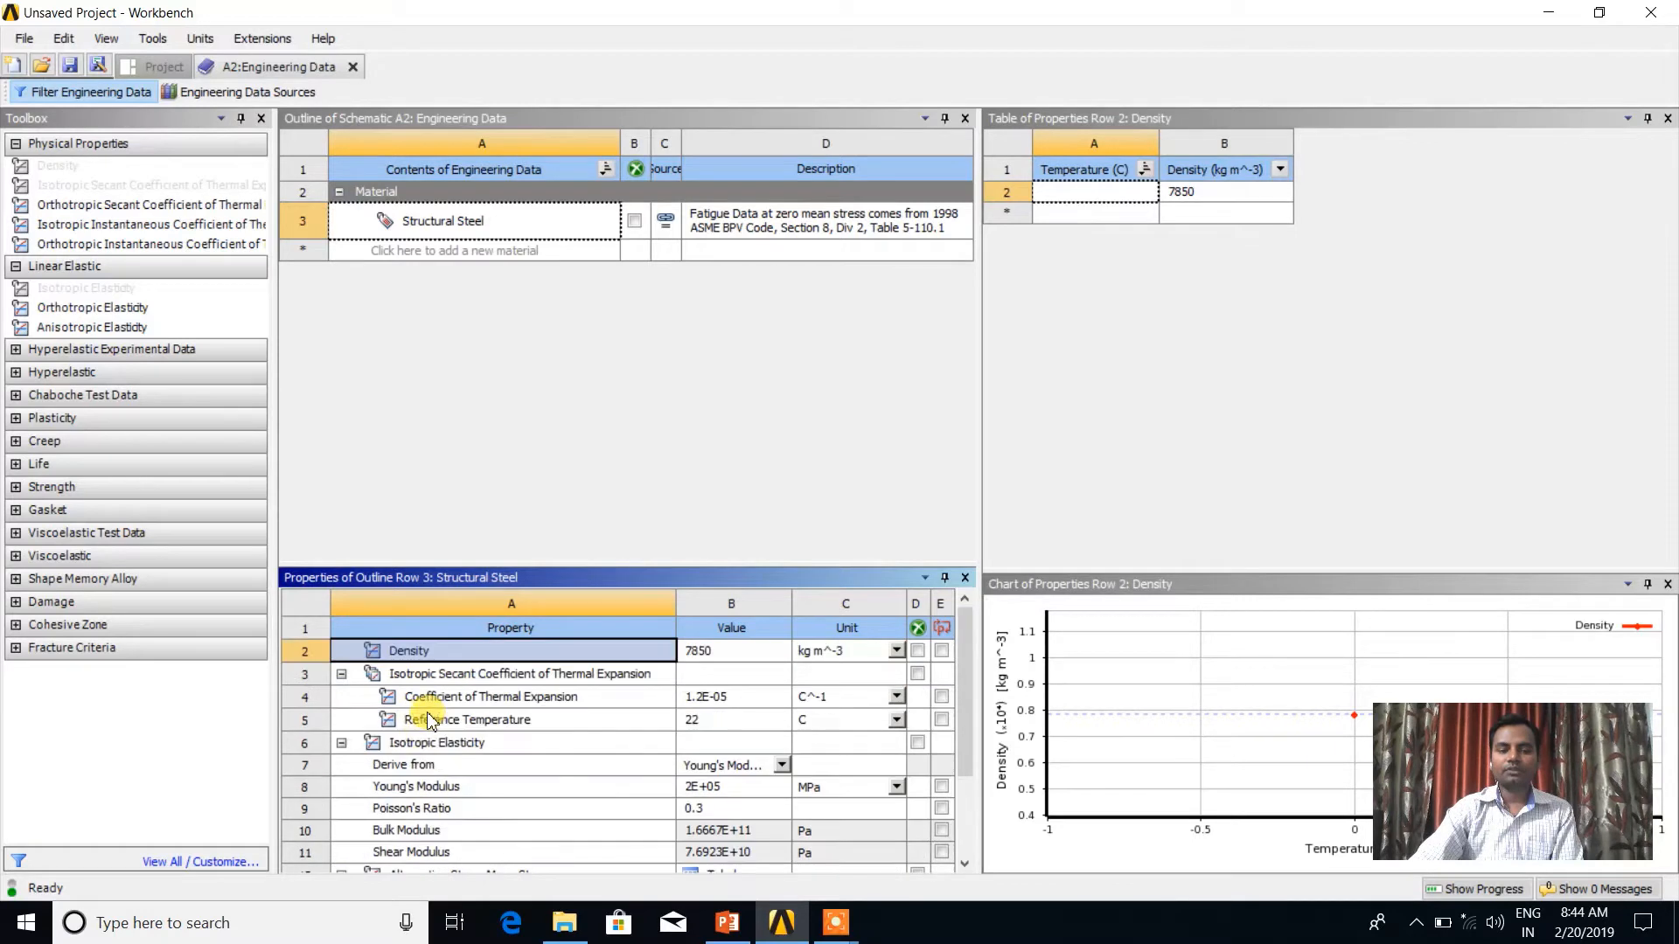
click(342, 744)
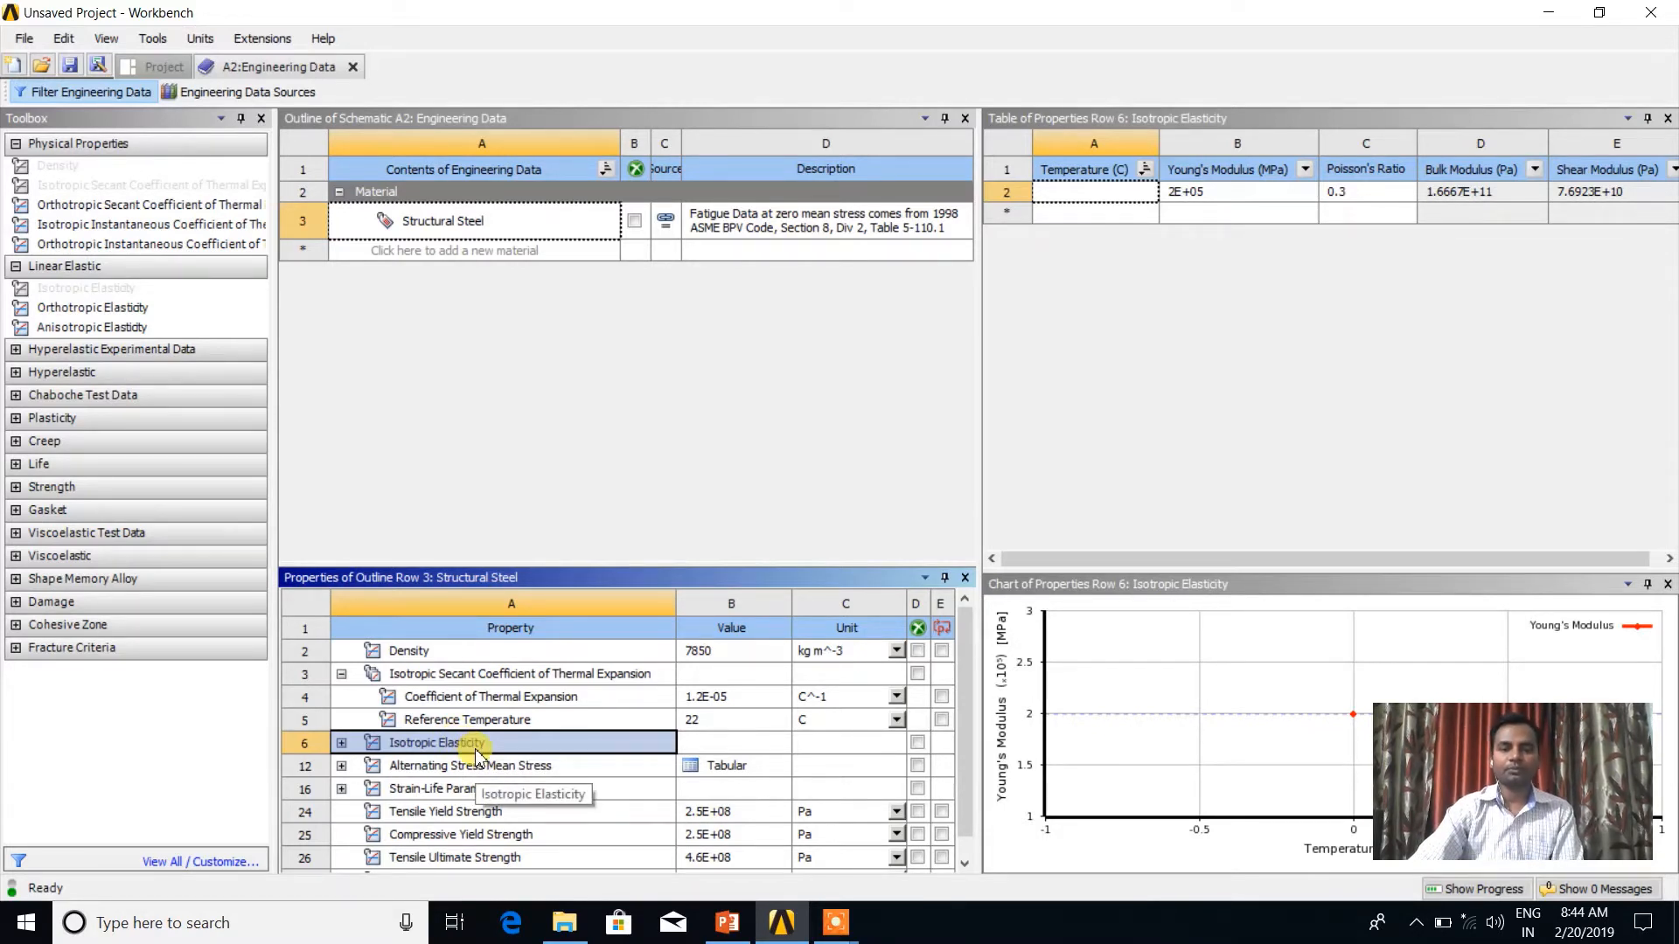
scroll(476, 754, down, 1)
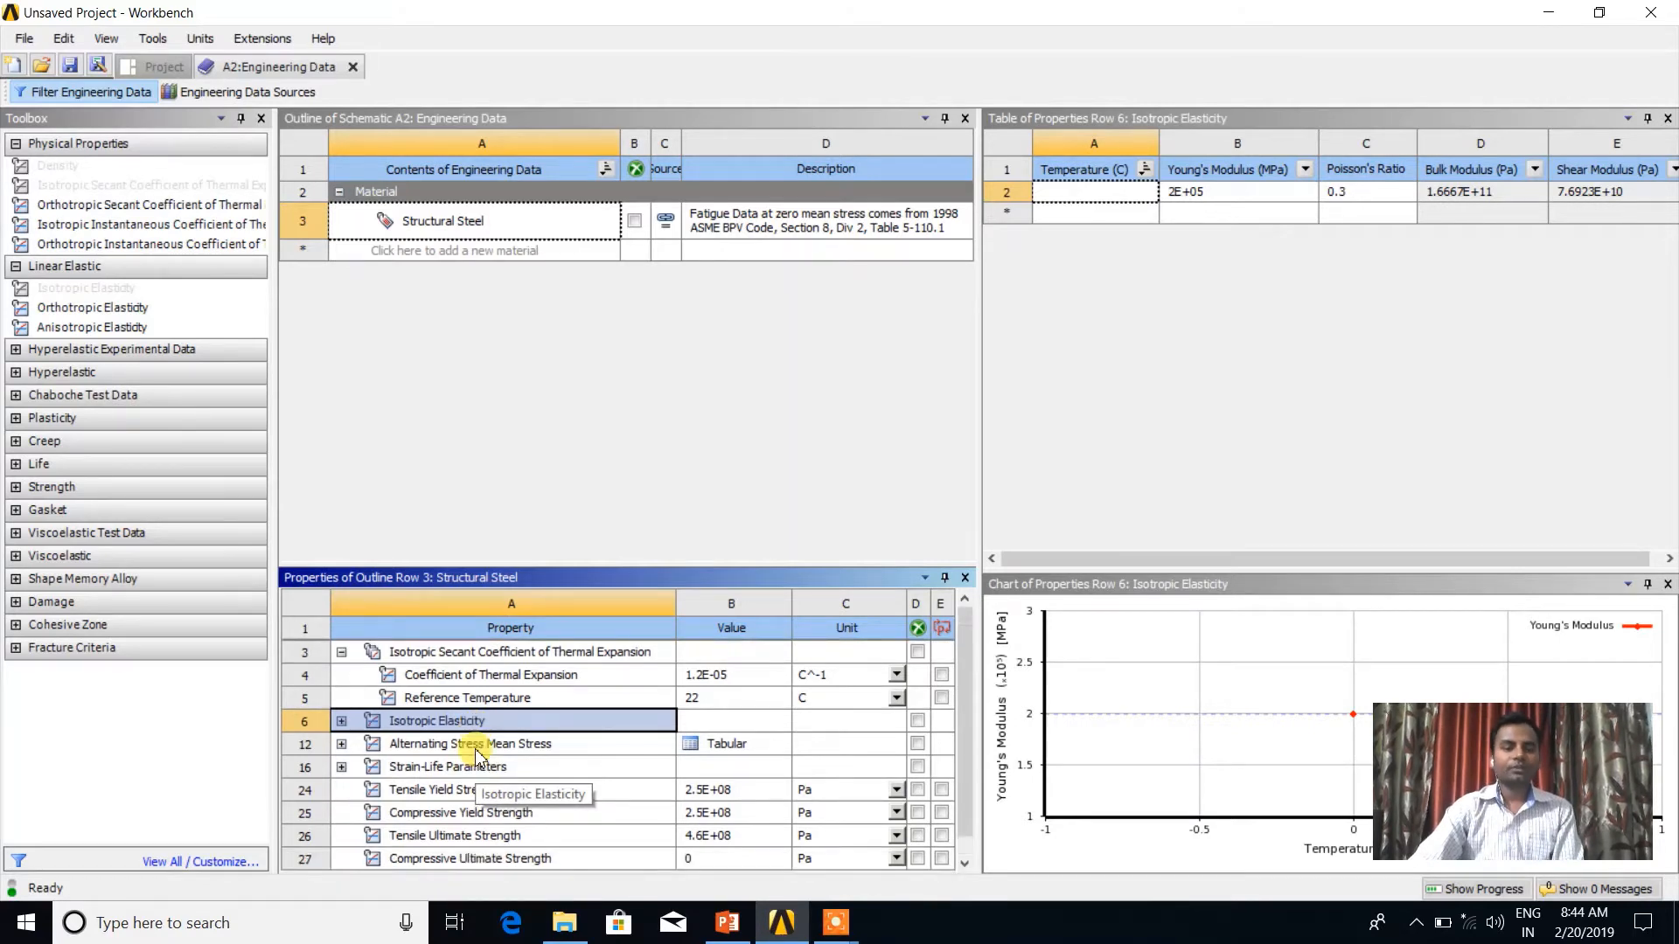
scroll(476, 754, up, 1)
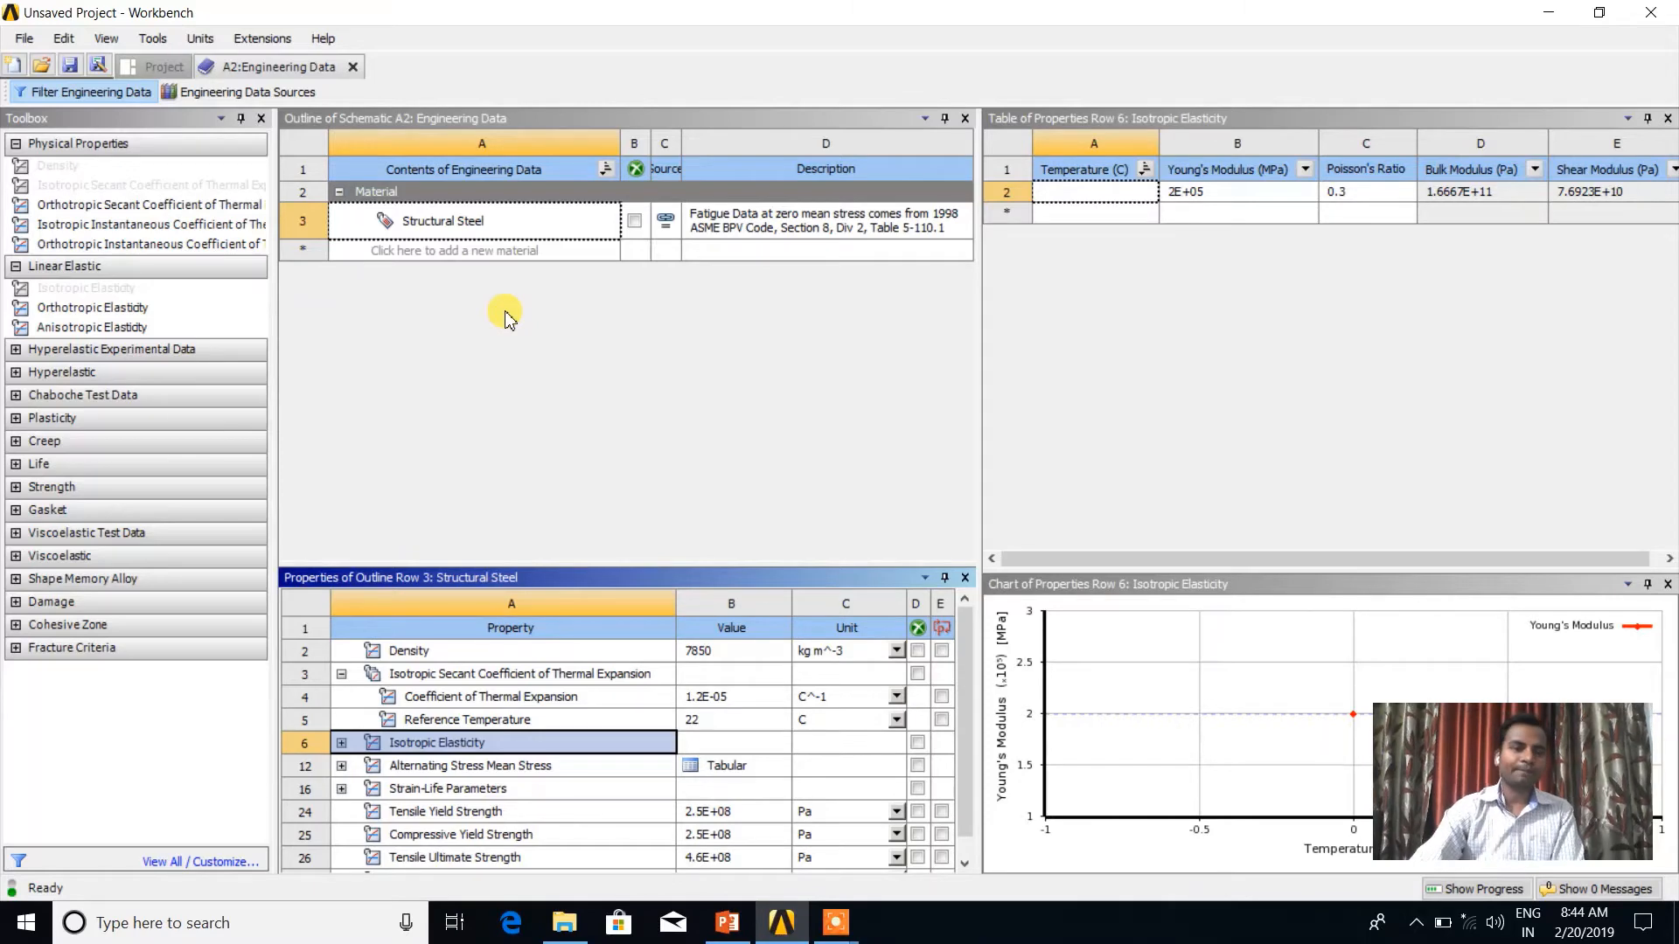
- Show the Engineering Data Sources and examine the contents of the General Materials and General Non-linear Materials libraries
click(236, 95)
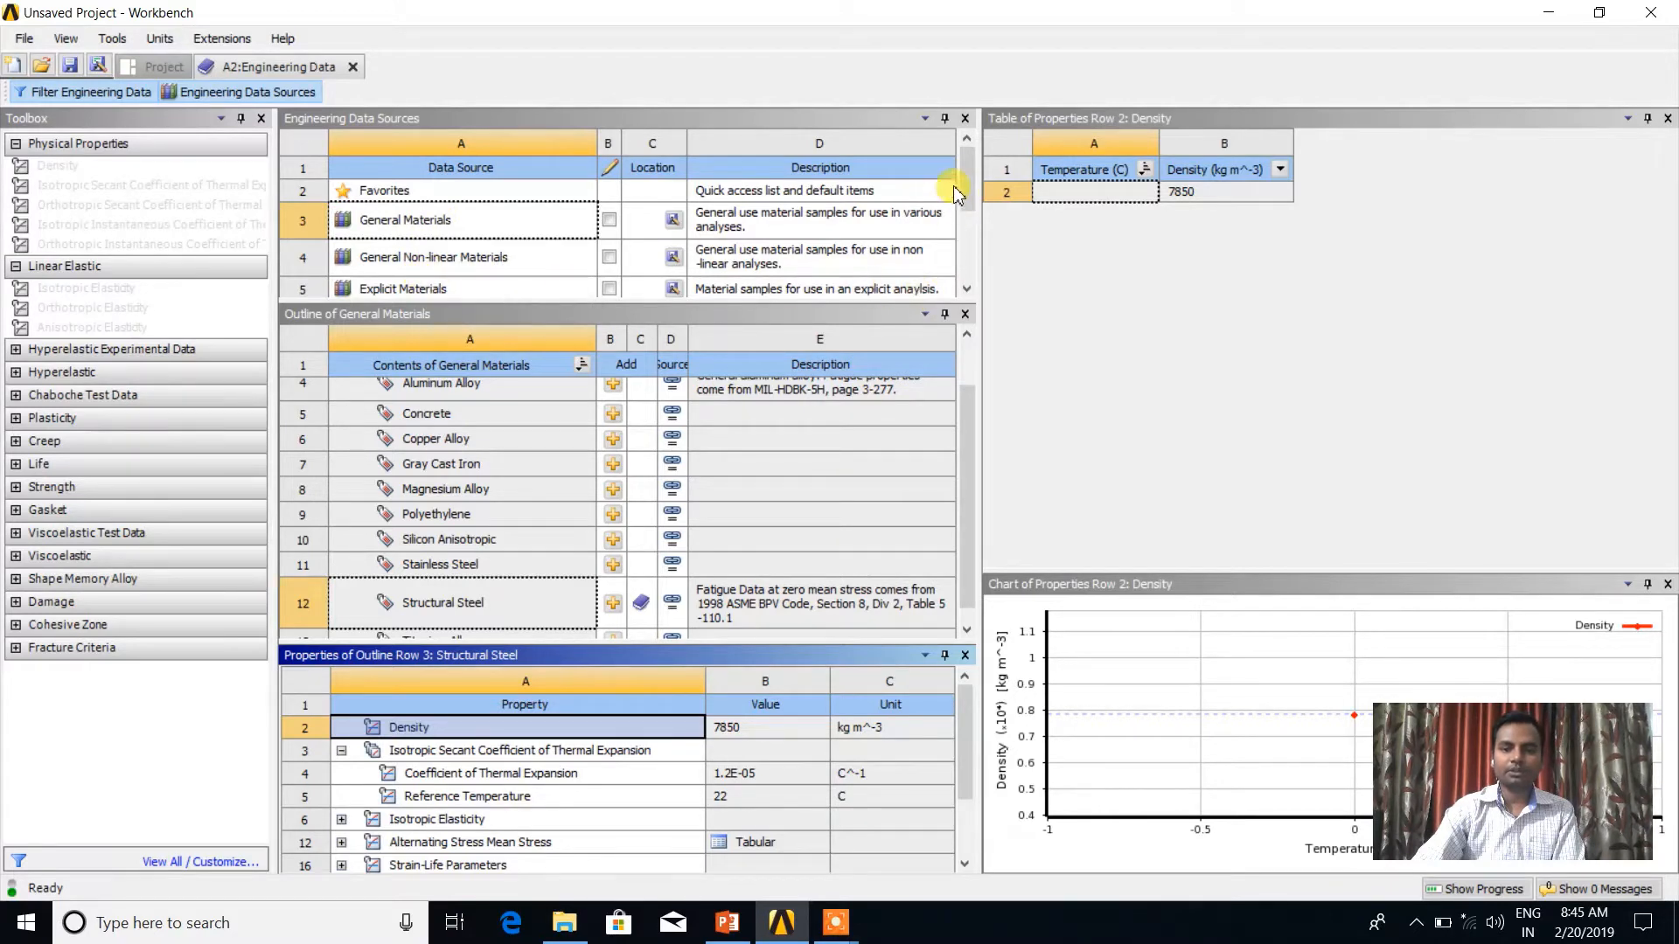
mouse_move(963, 171)
mouse_down()
mouse_move(977, 266)
mouse_move(978, 166)
mouse_up()
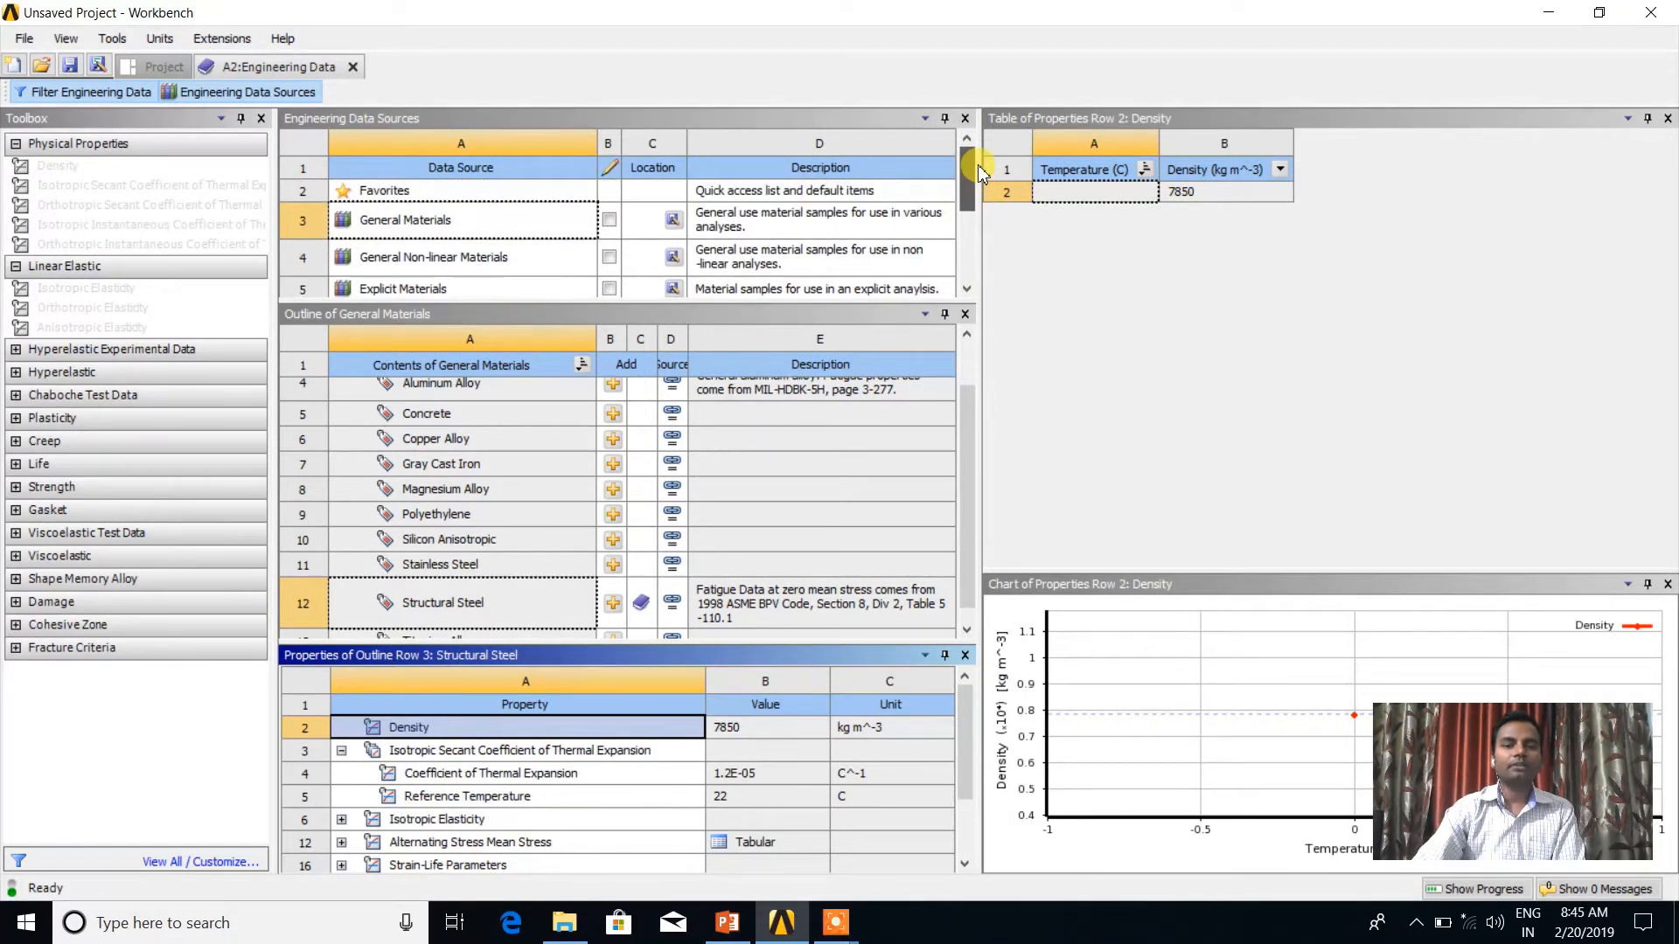
click(473, 230)
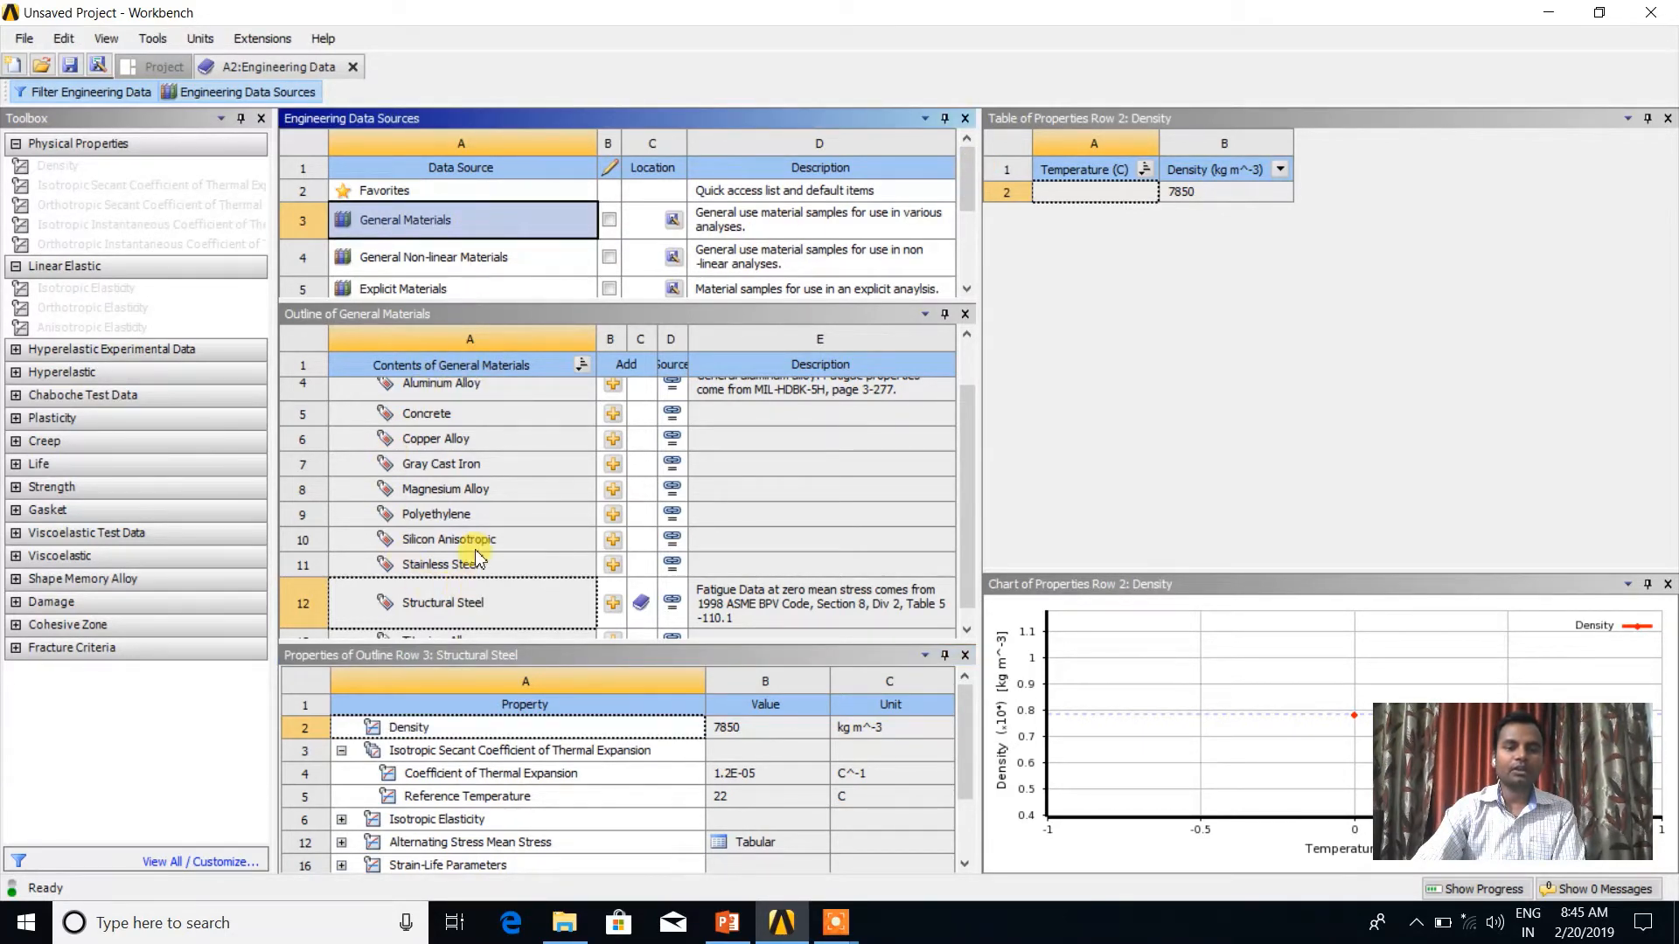
click(470, 263)
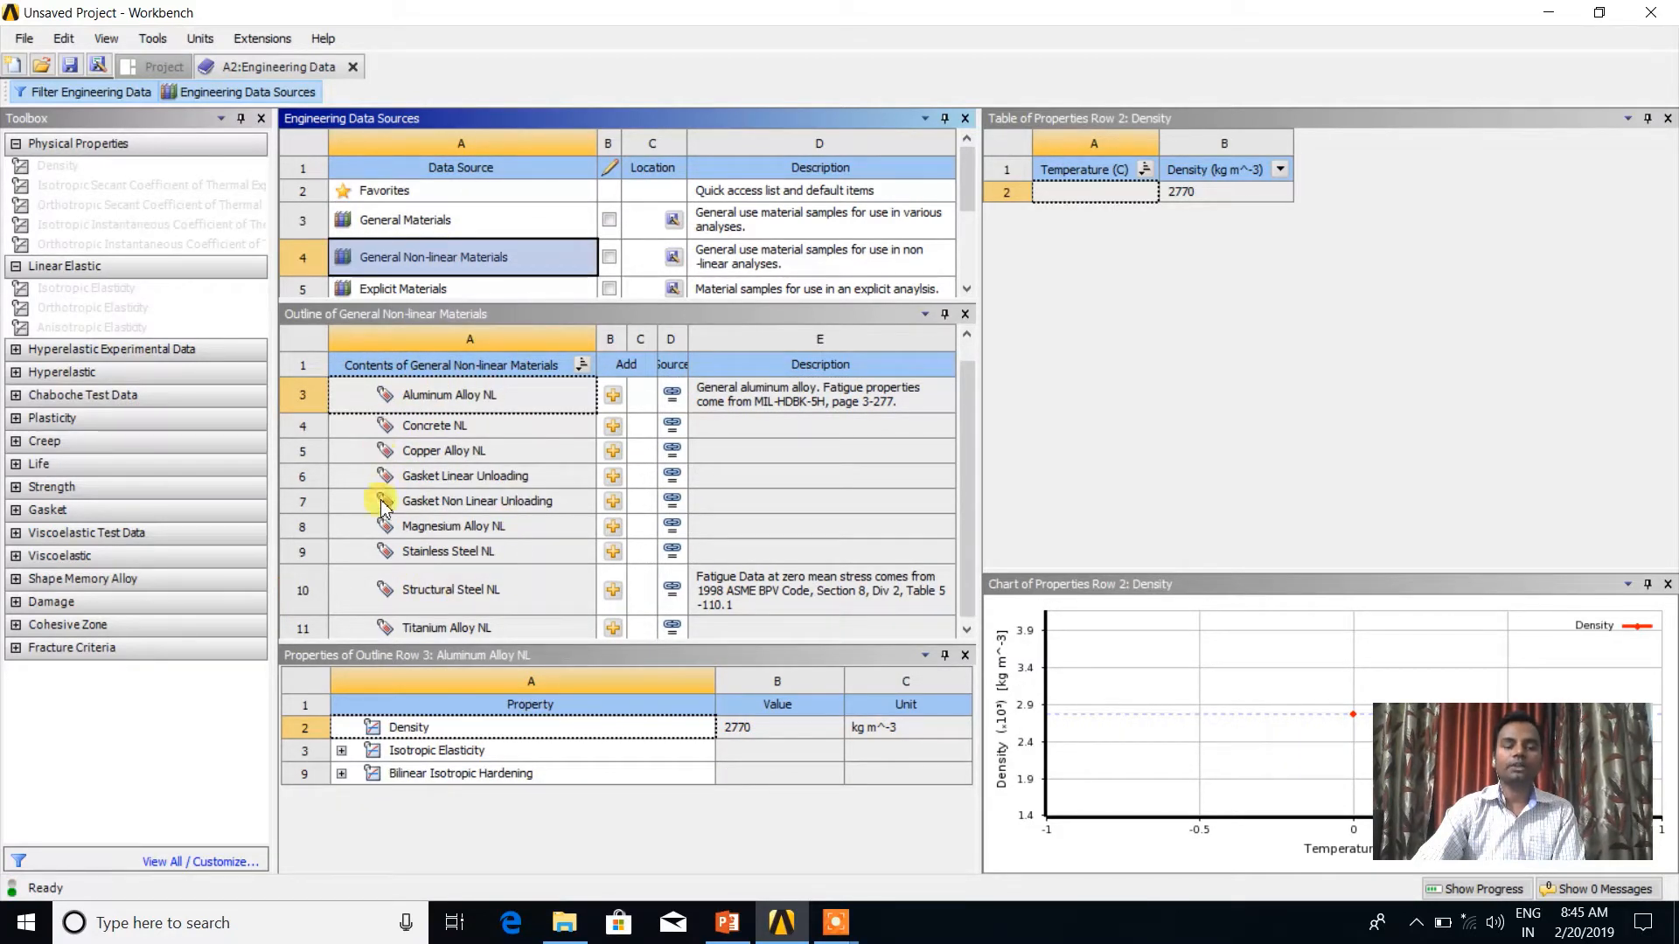
- Show the Explicit Materials library and examine materials such as Air(Atmospheric), AL 1100-O and AL 2024-T4
click(450, 300)
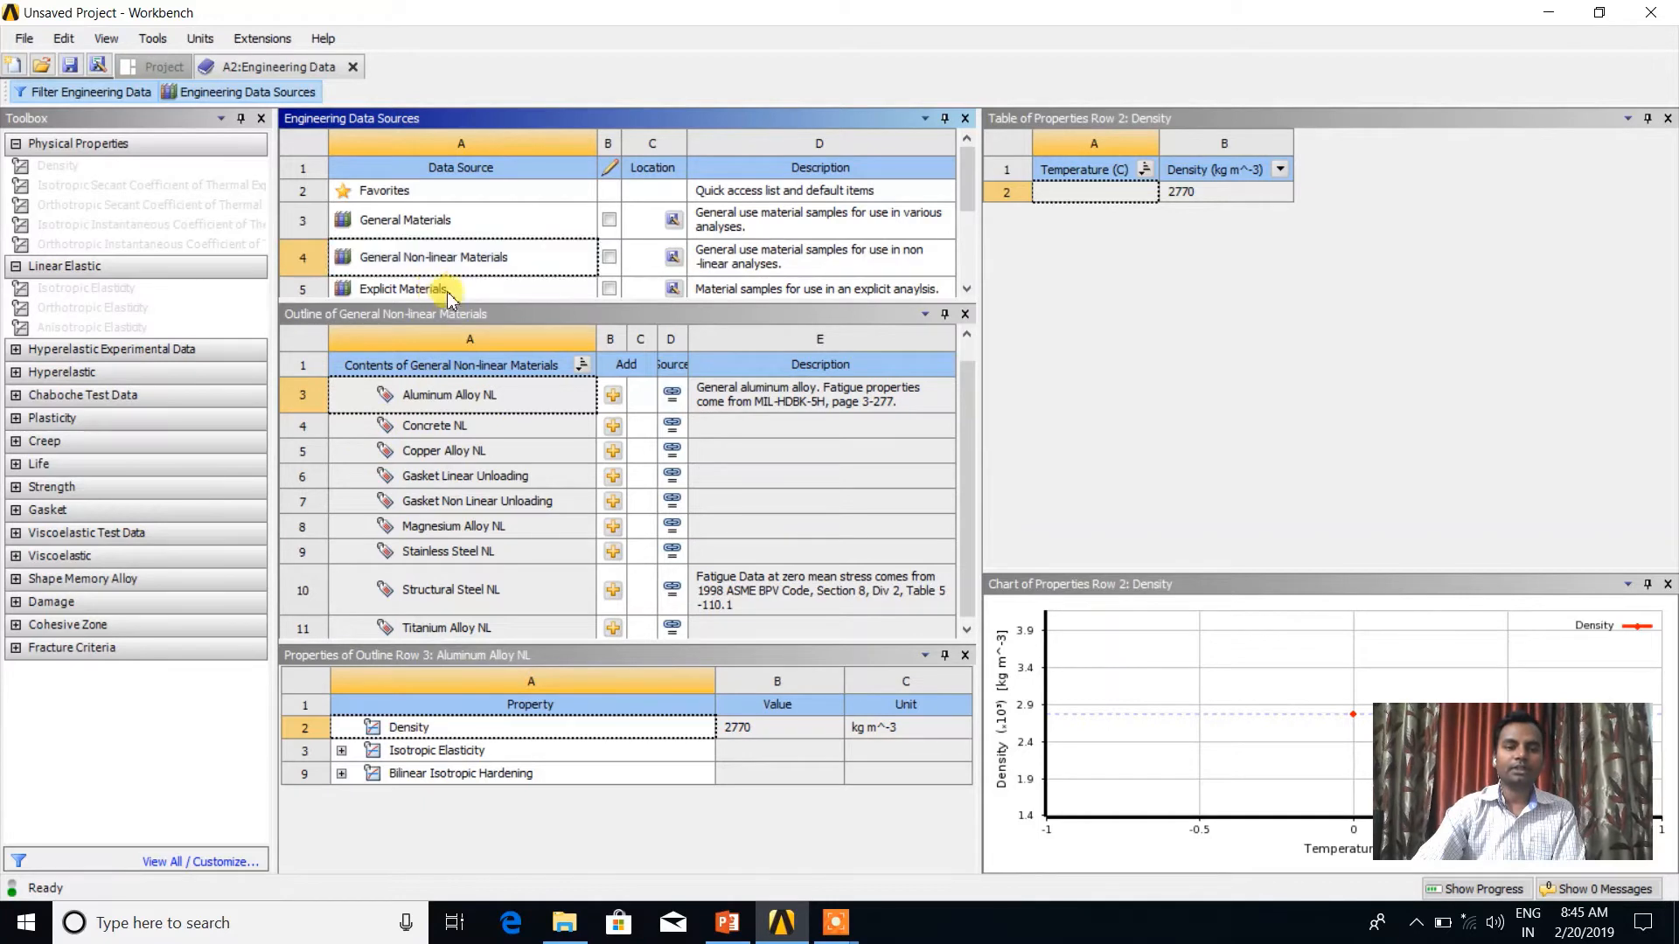
click(448, 294)
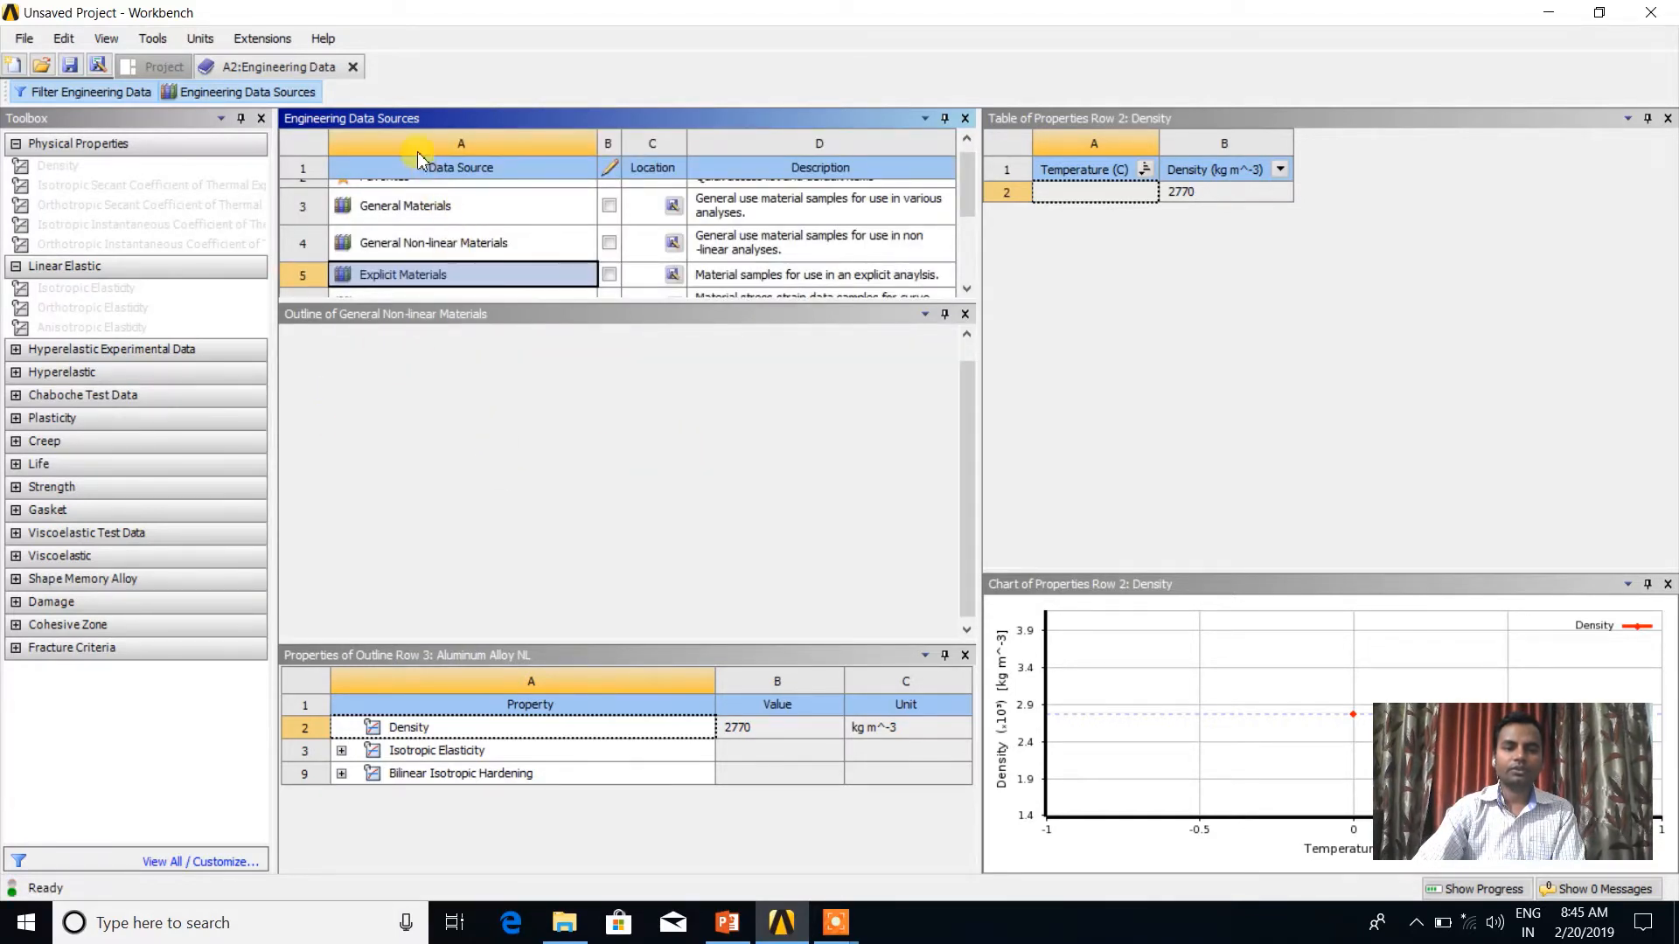
click(395, 275)
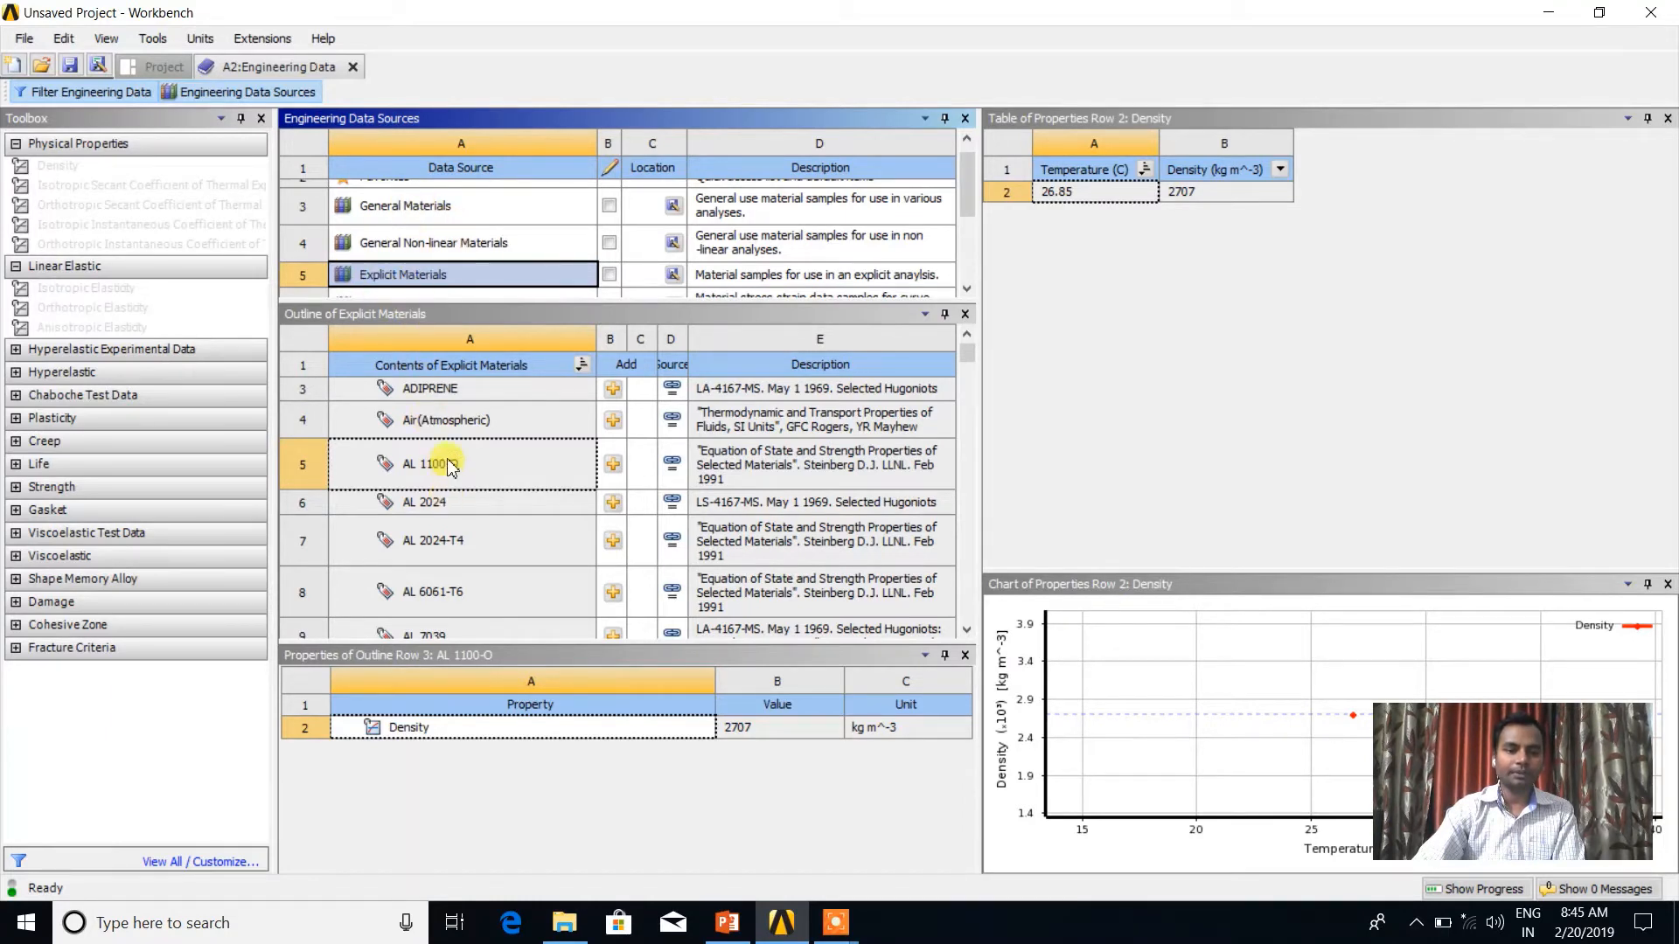
click(452, 418)
click(442, 472)
click(452, 559)
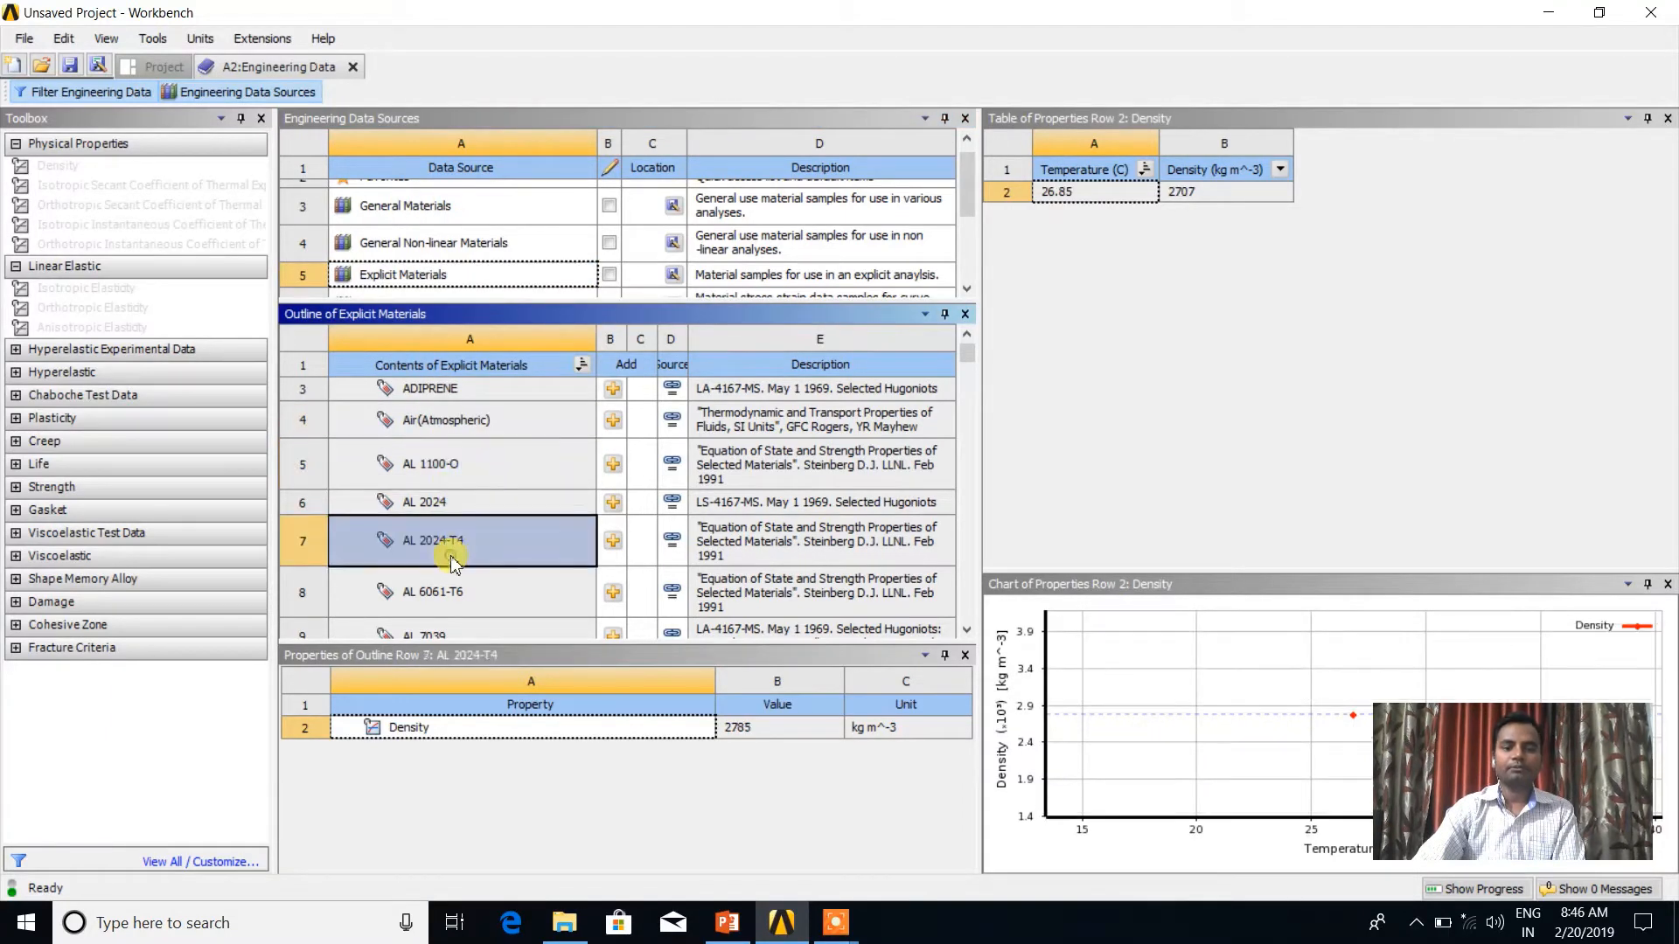
- Add Aluminum Alloy from the General Materials library to Engineering Data and return to the project's material list
click(398, 213)
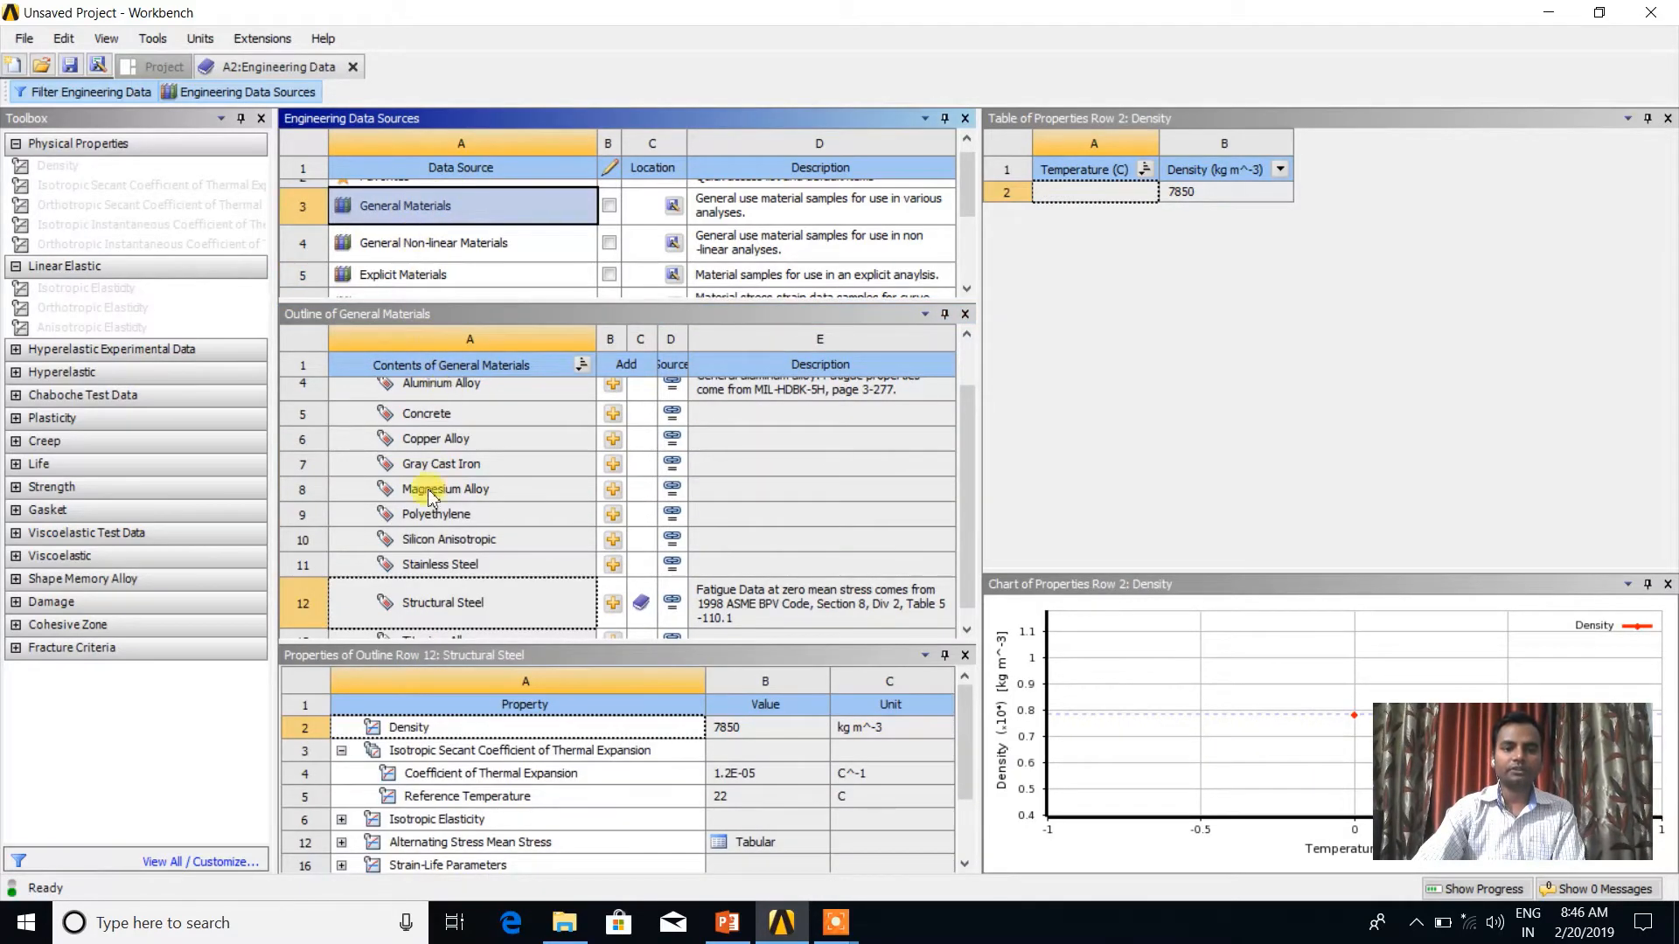
scroll(437, 489, up, 2)
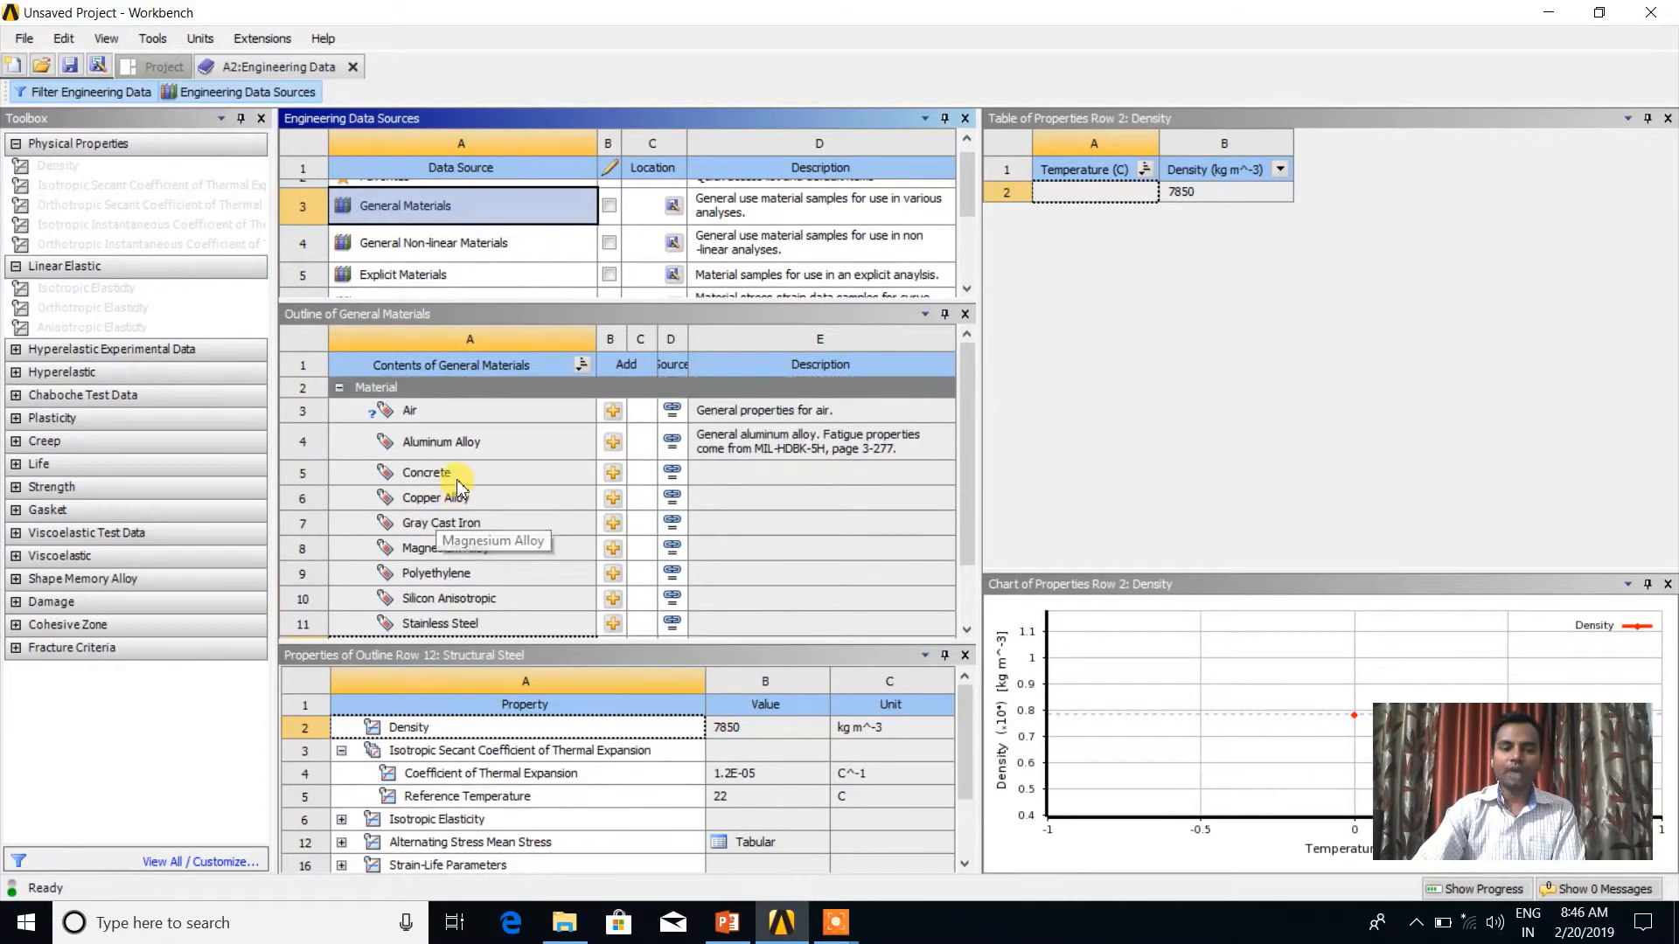
click(448, 444)
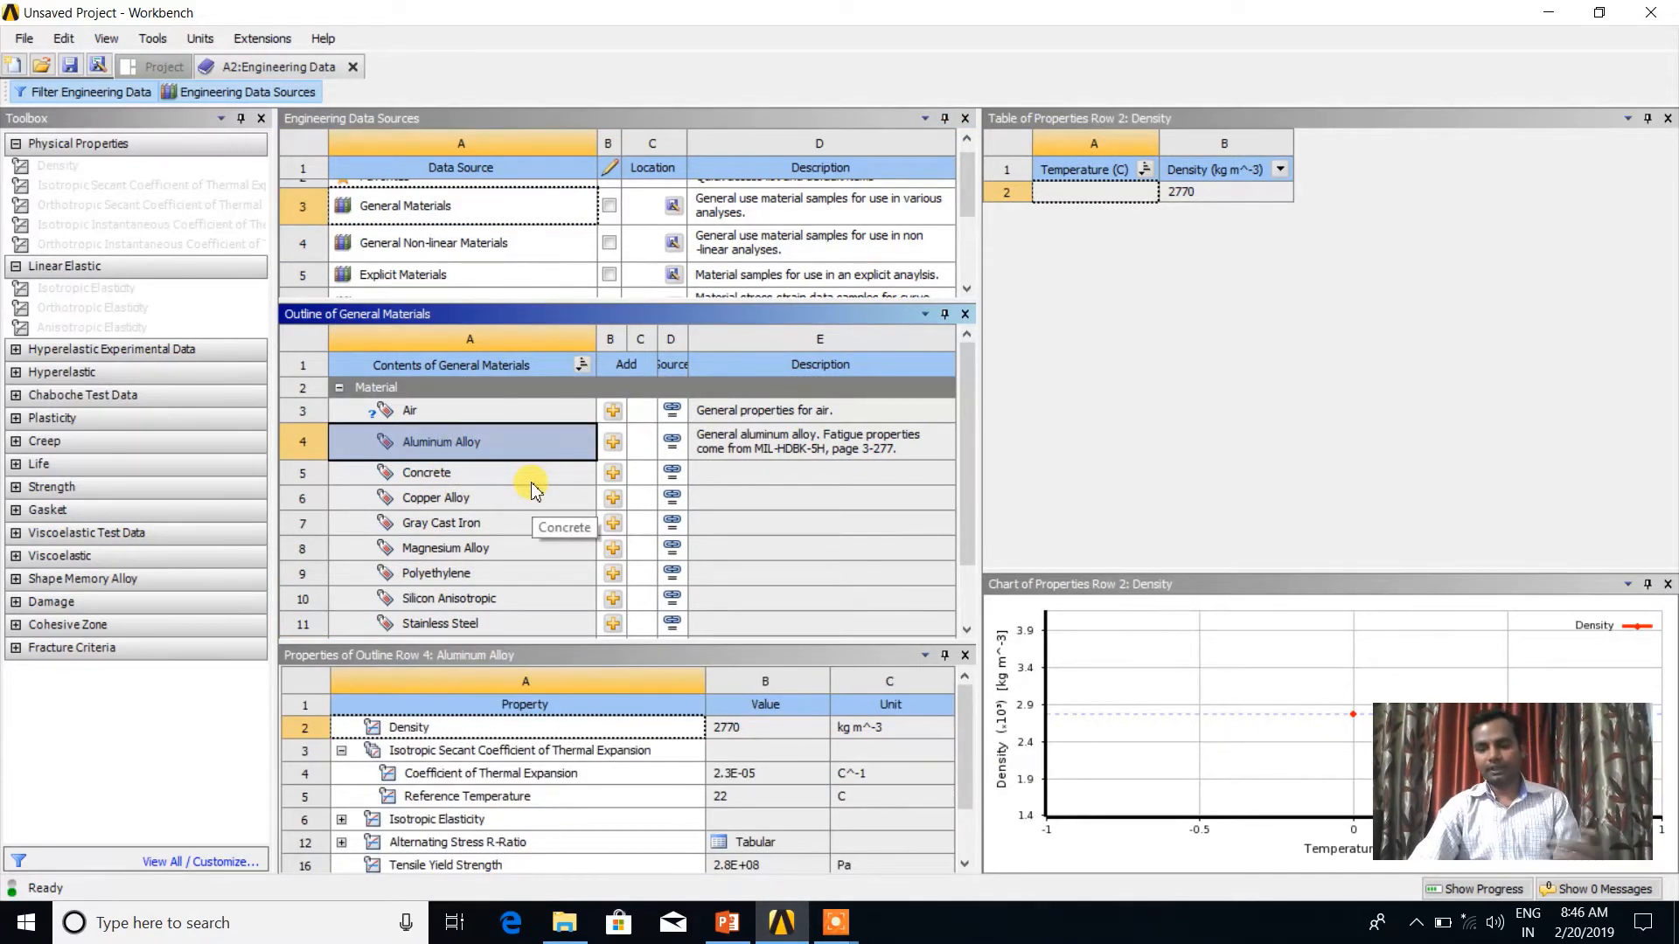
click(613, 443)
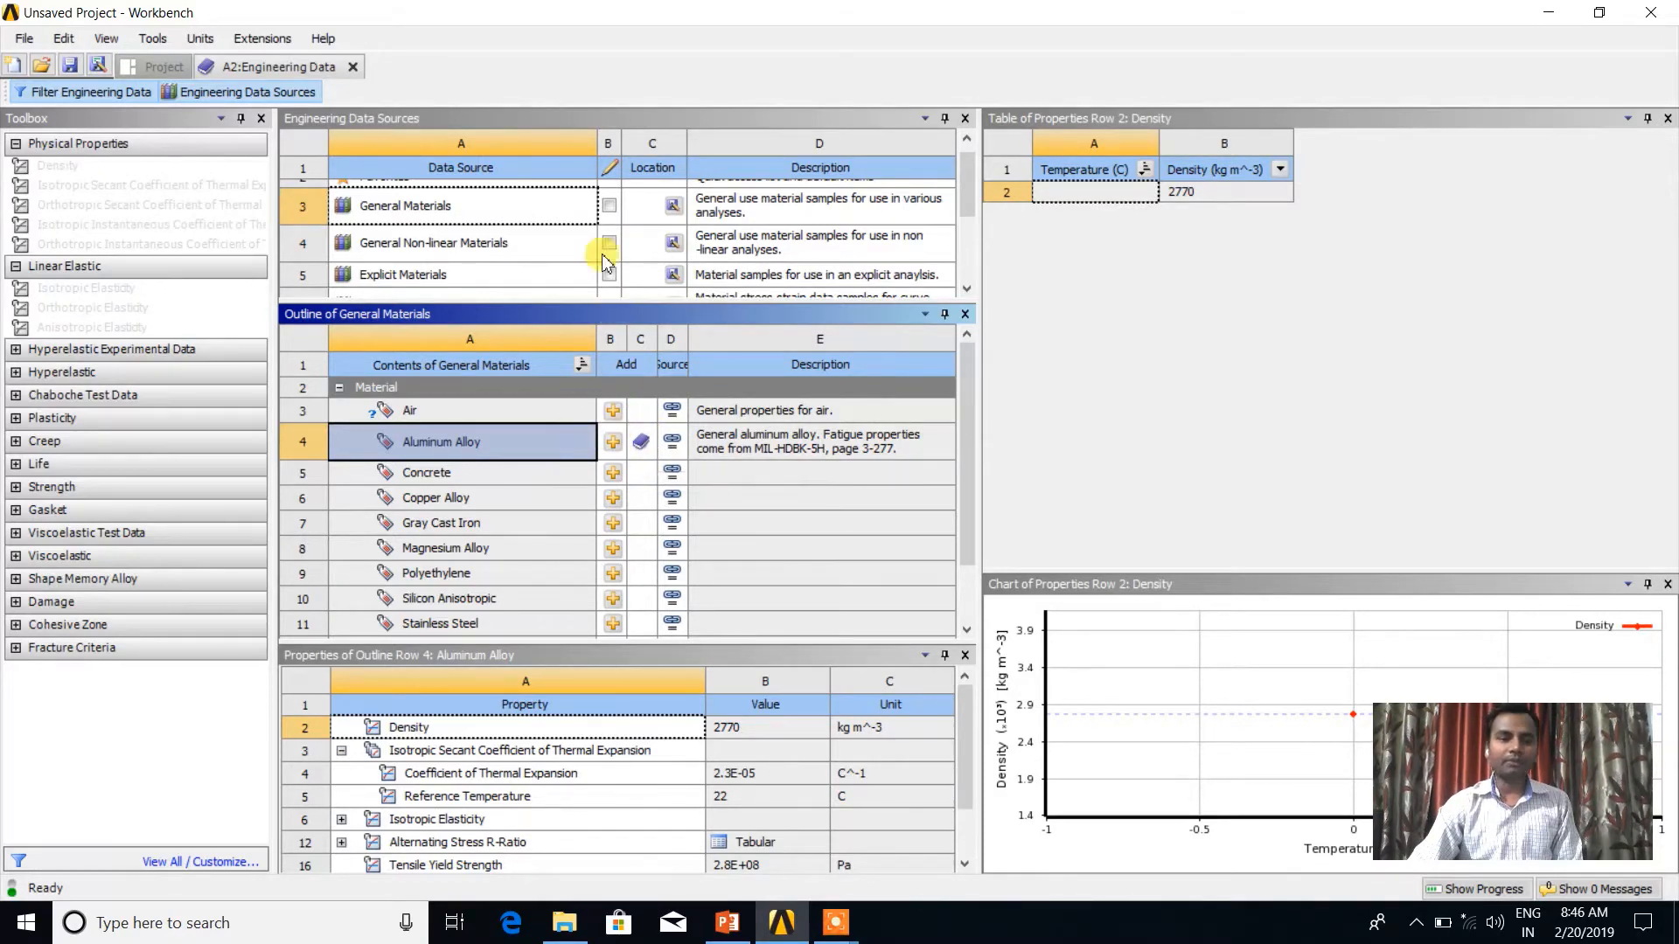
click(274, 91)
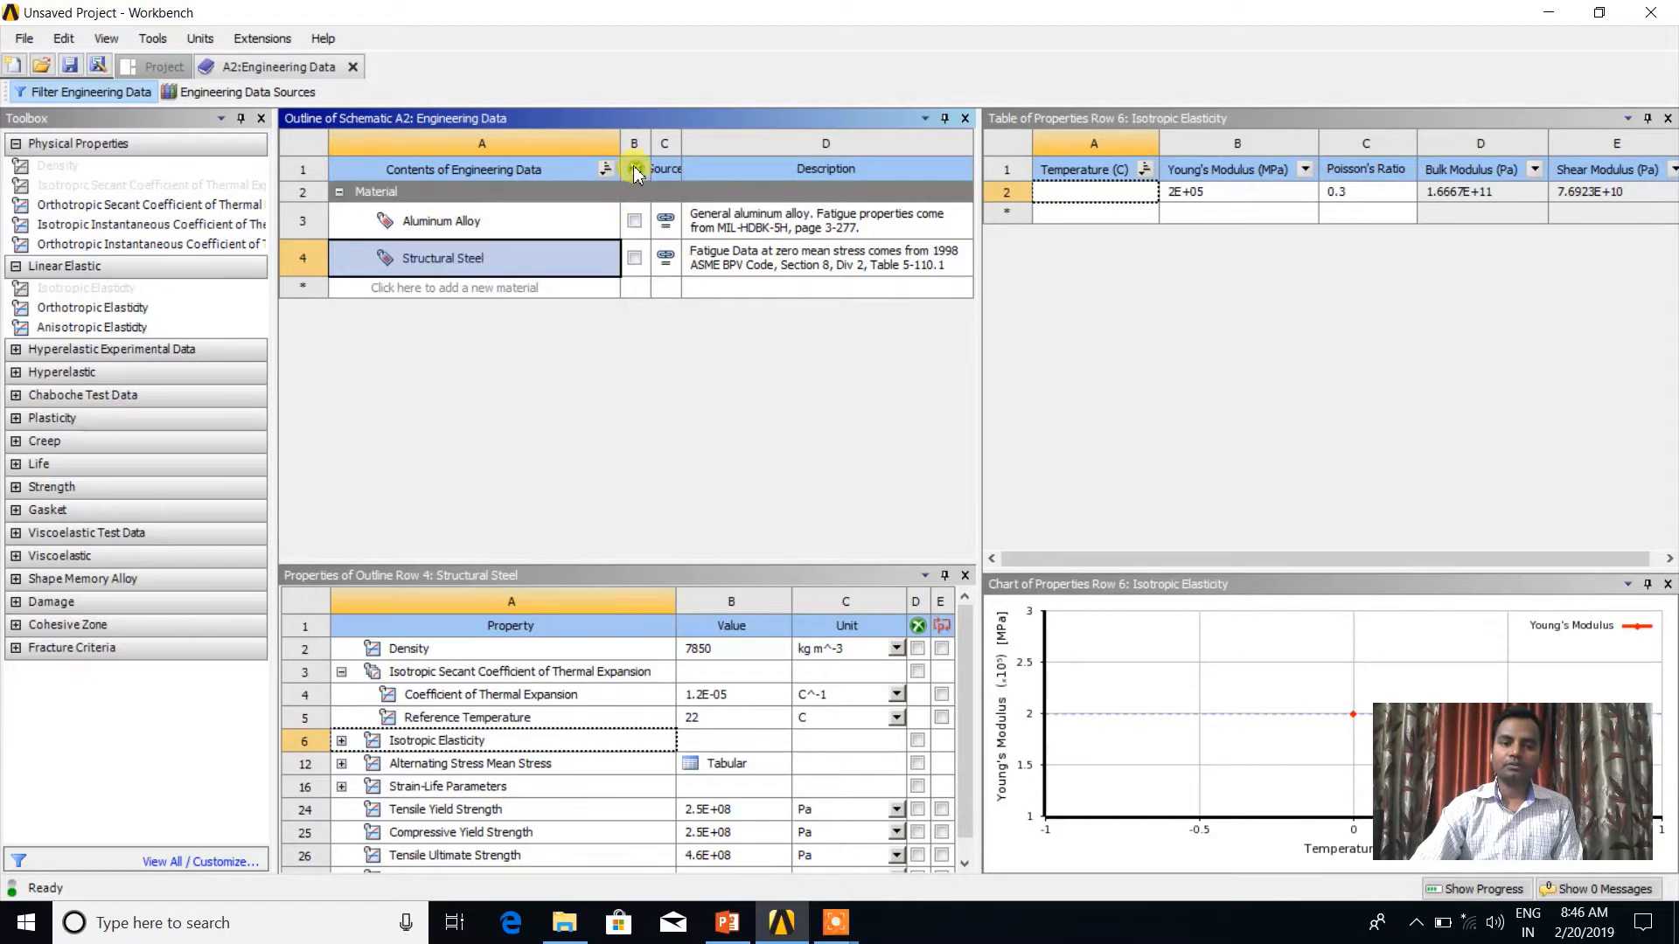
- Suppress Aluminum Alloy in the project's material list, and unsuppress it again
click(635, 224)
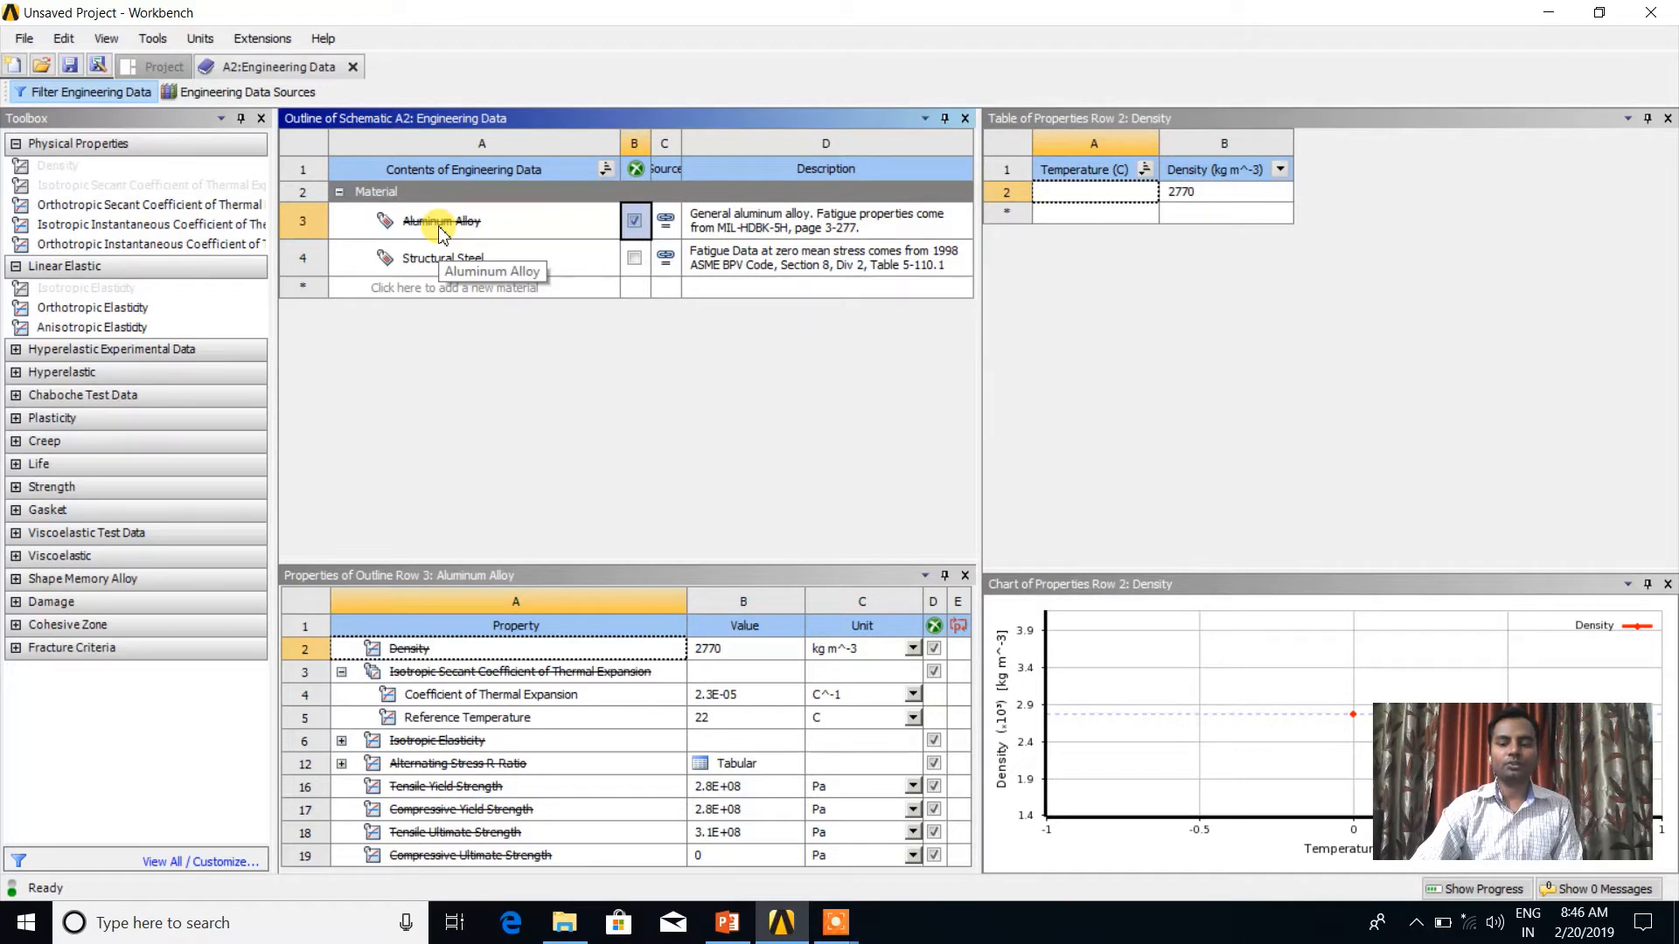
click(634, 222)
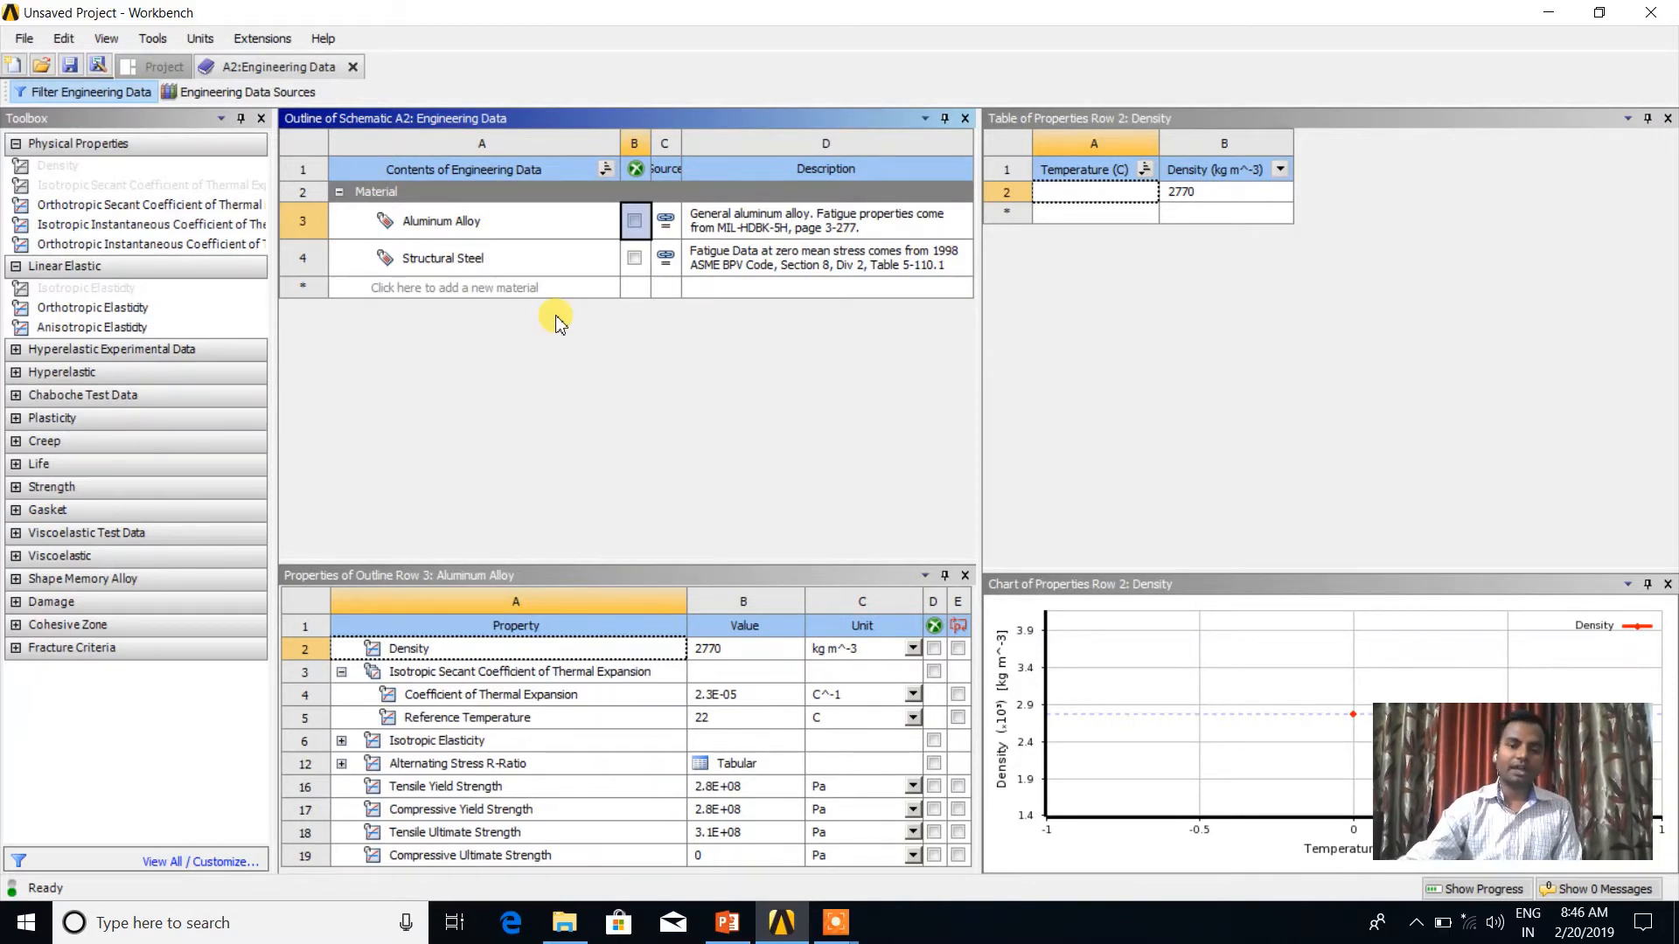
- Show the General Materials library again and examine Concrete's properties, expanding Isotropic Elasticity to inspect its Young's Modulus
click(247, 95)
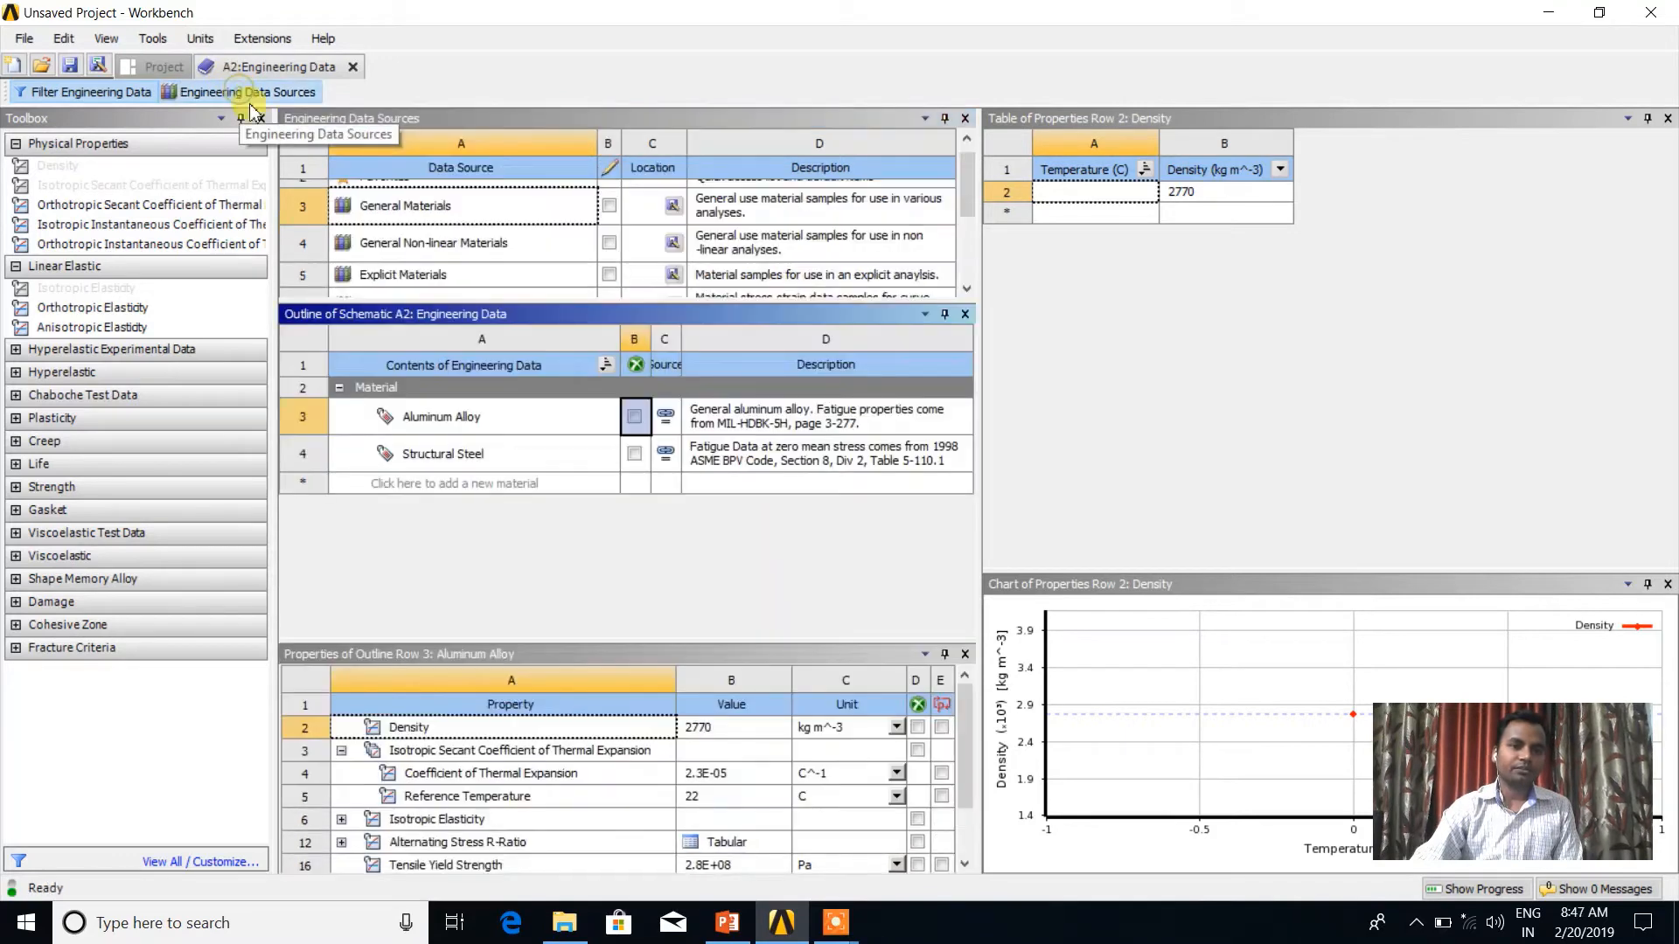
click(404, 210)
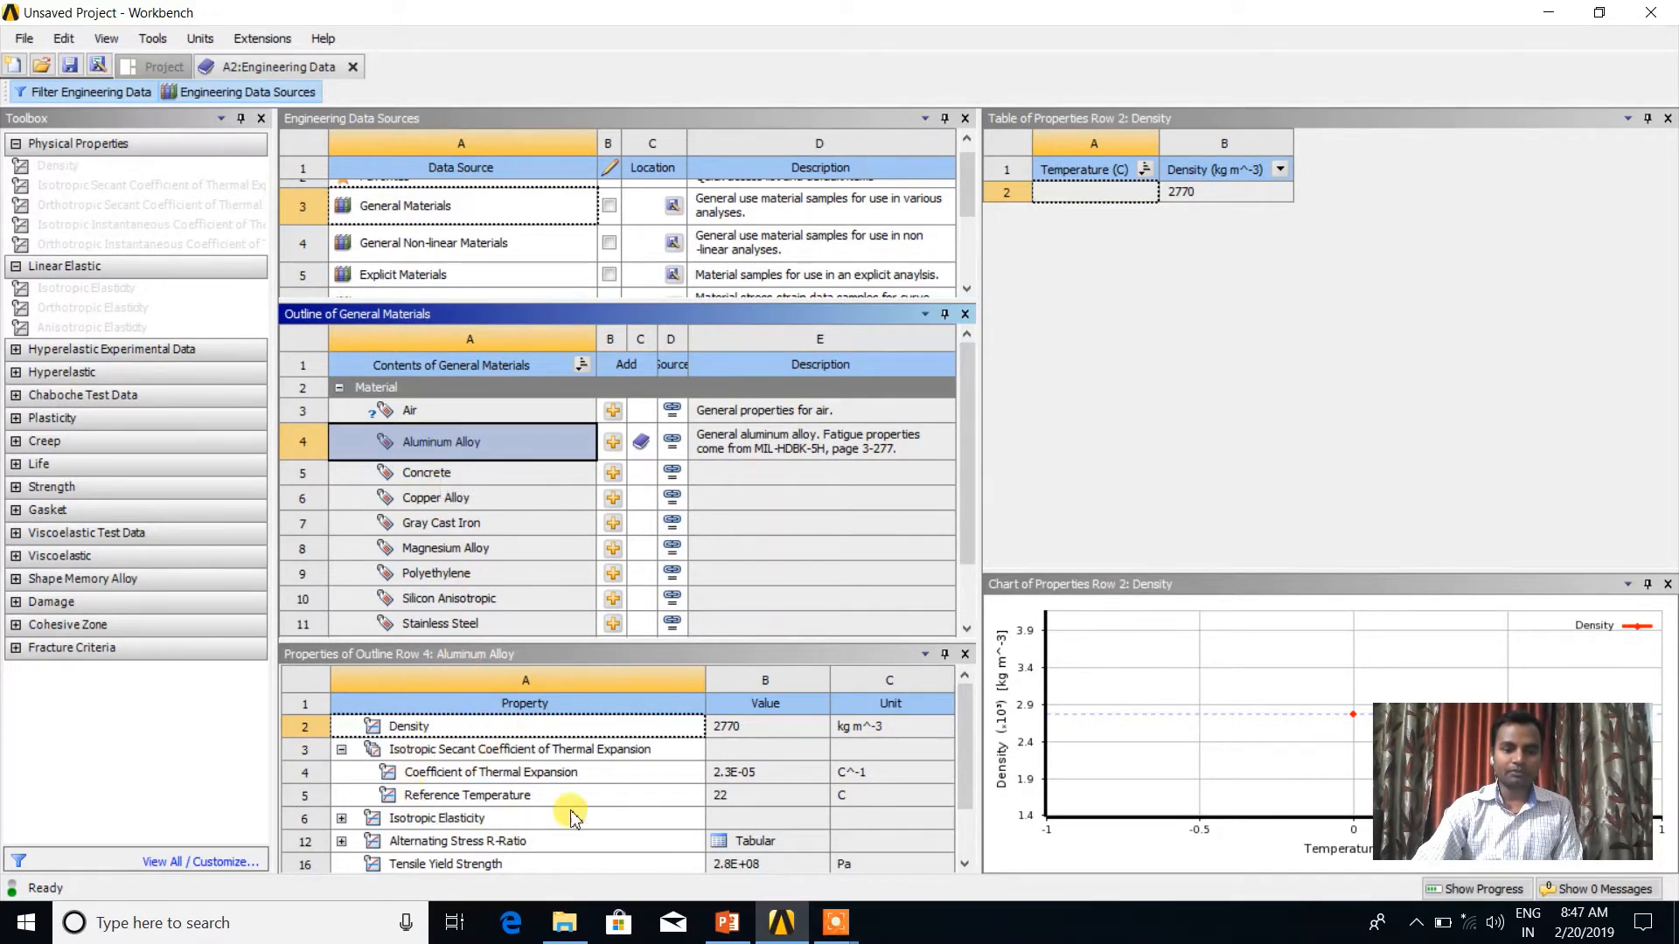
click(459, 476)
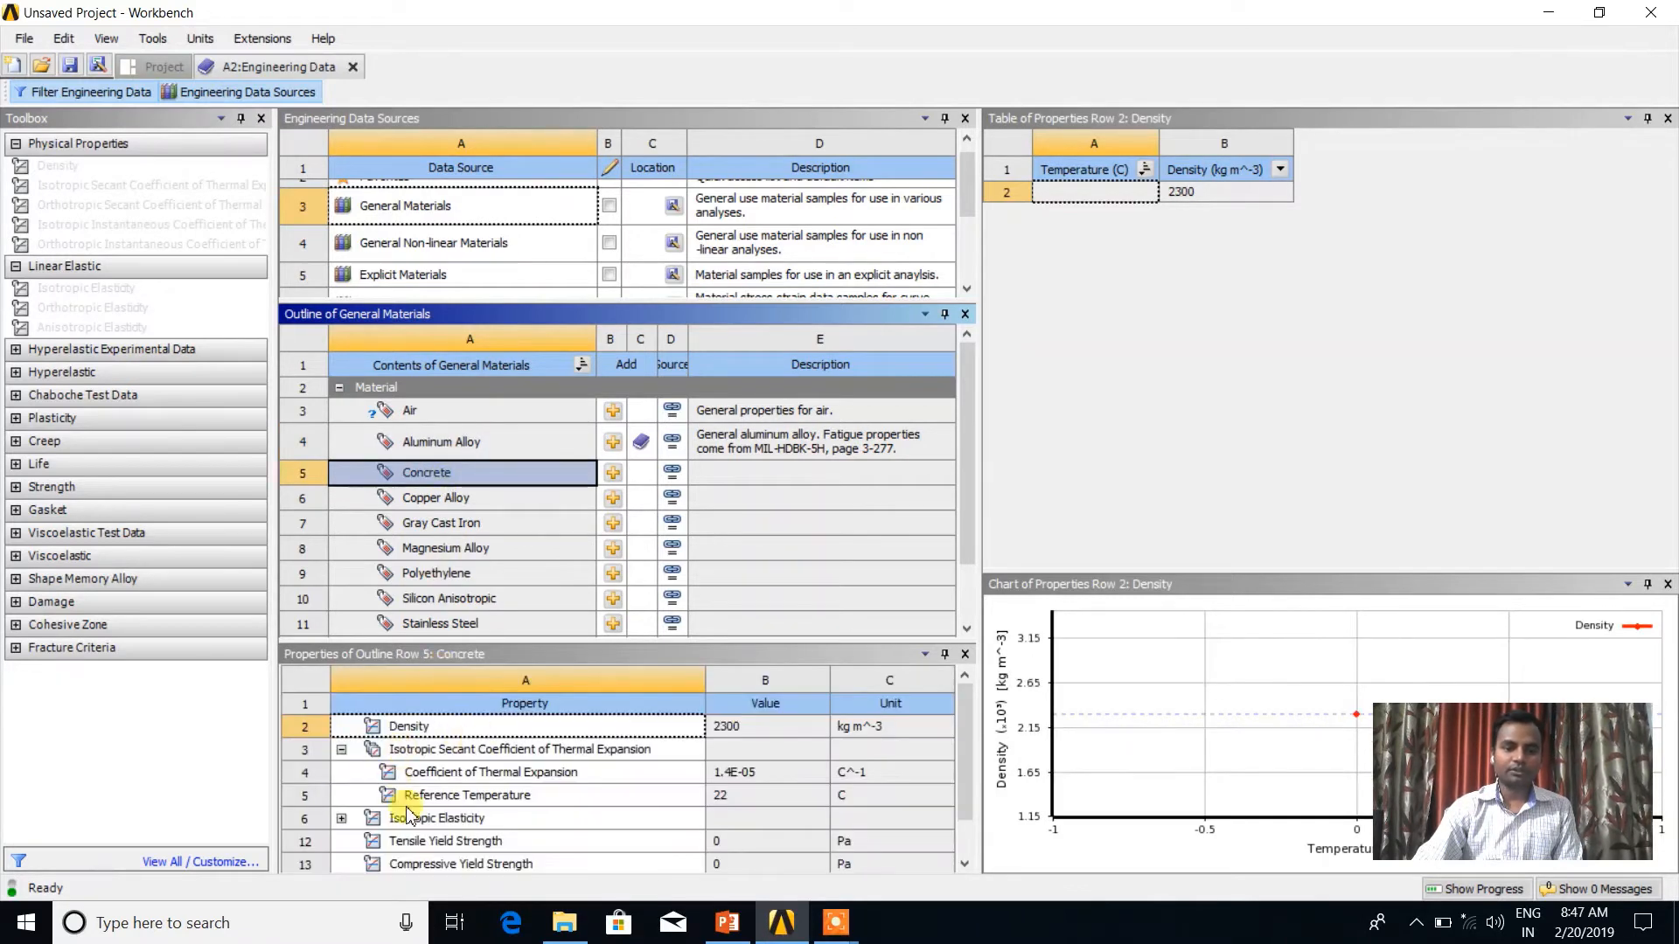
scroll(455, 838, down, 2)
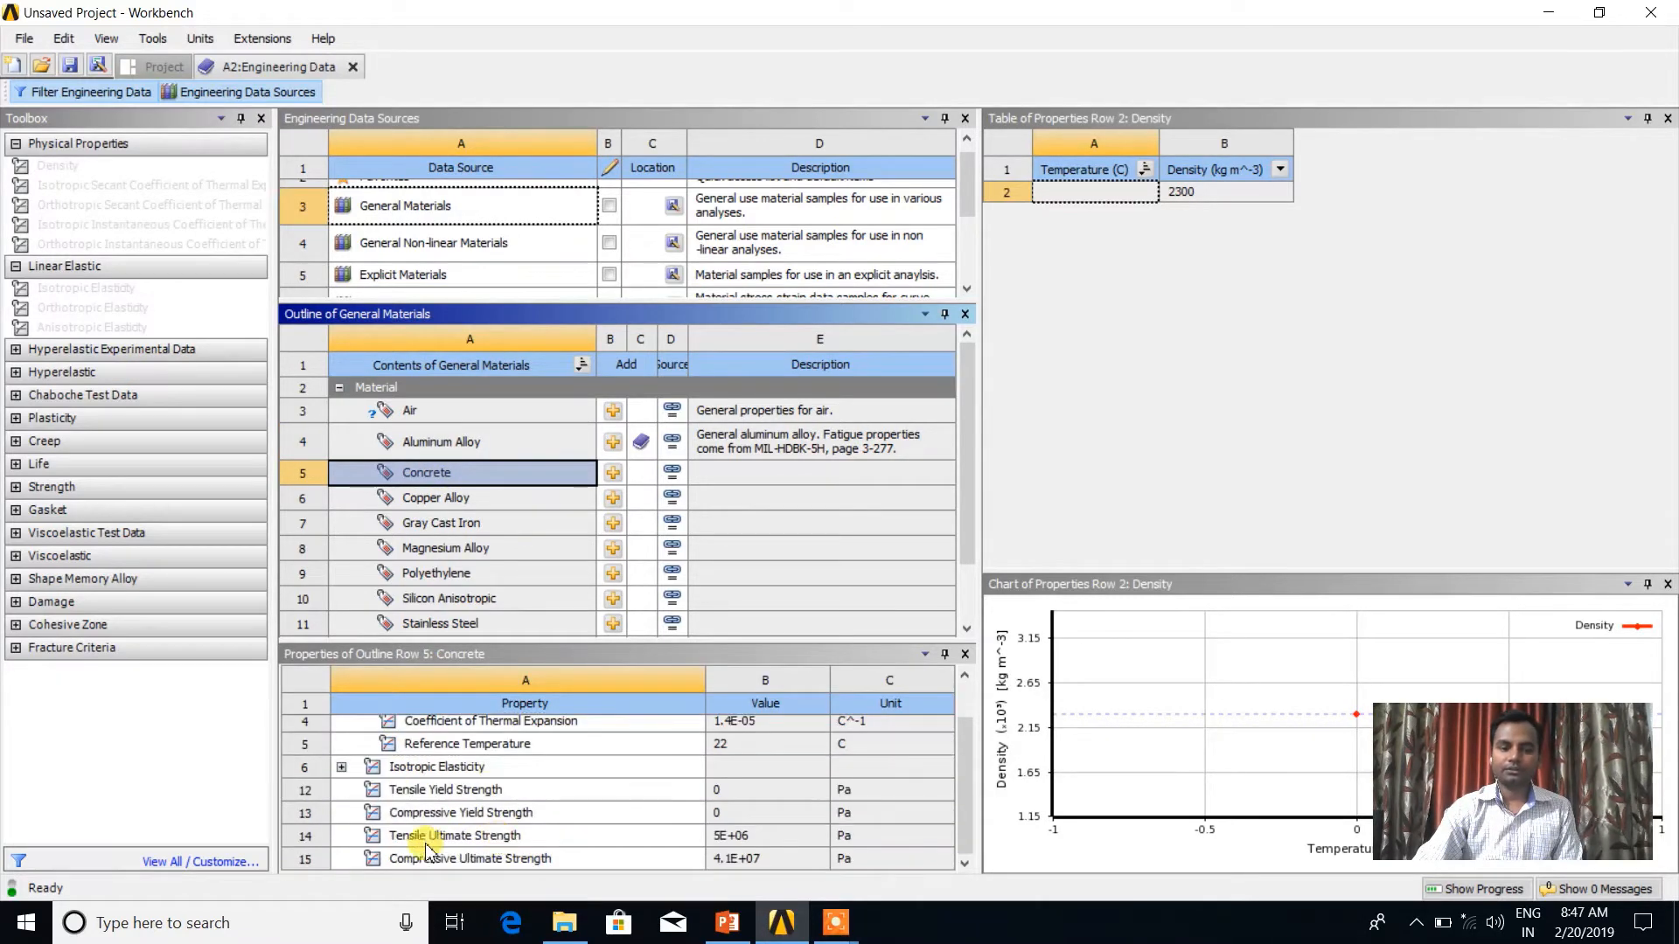
click(342, 767)
scroll(446, 796, down, 3)
scroll(477, 802, up, 2)
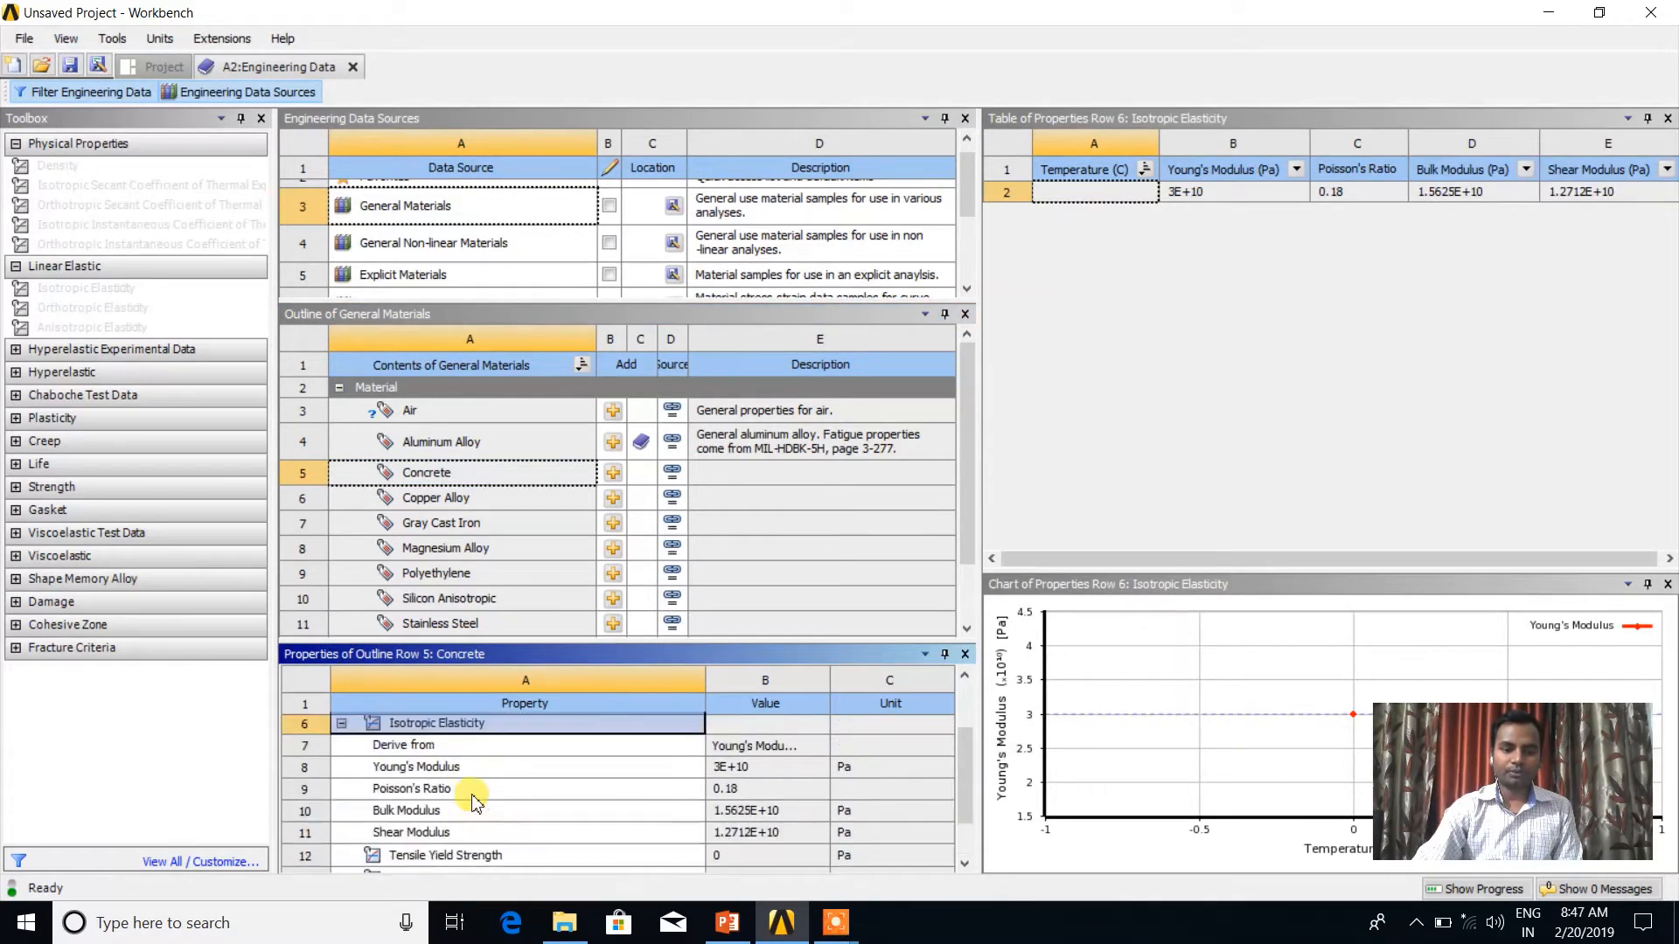
click(442, 767)
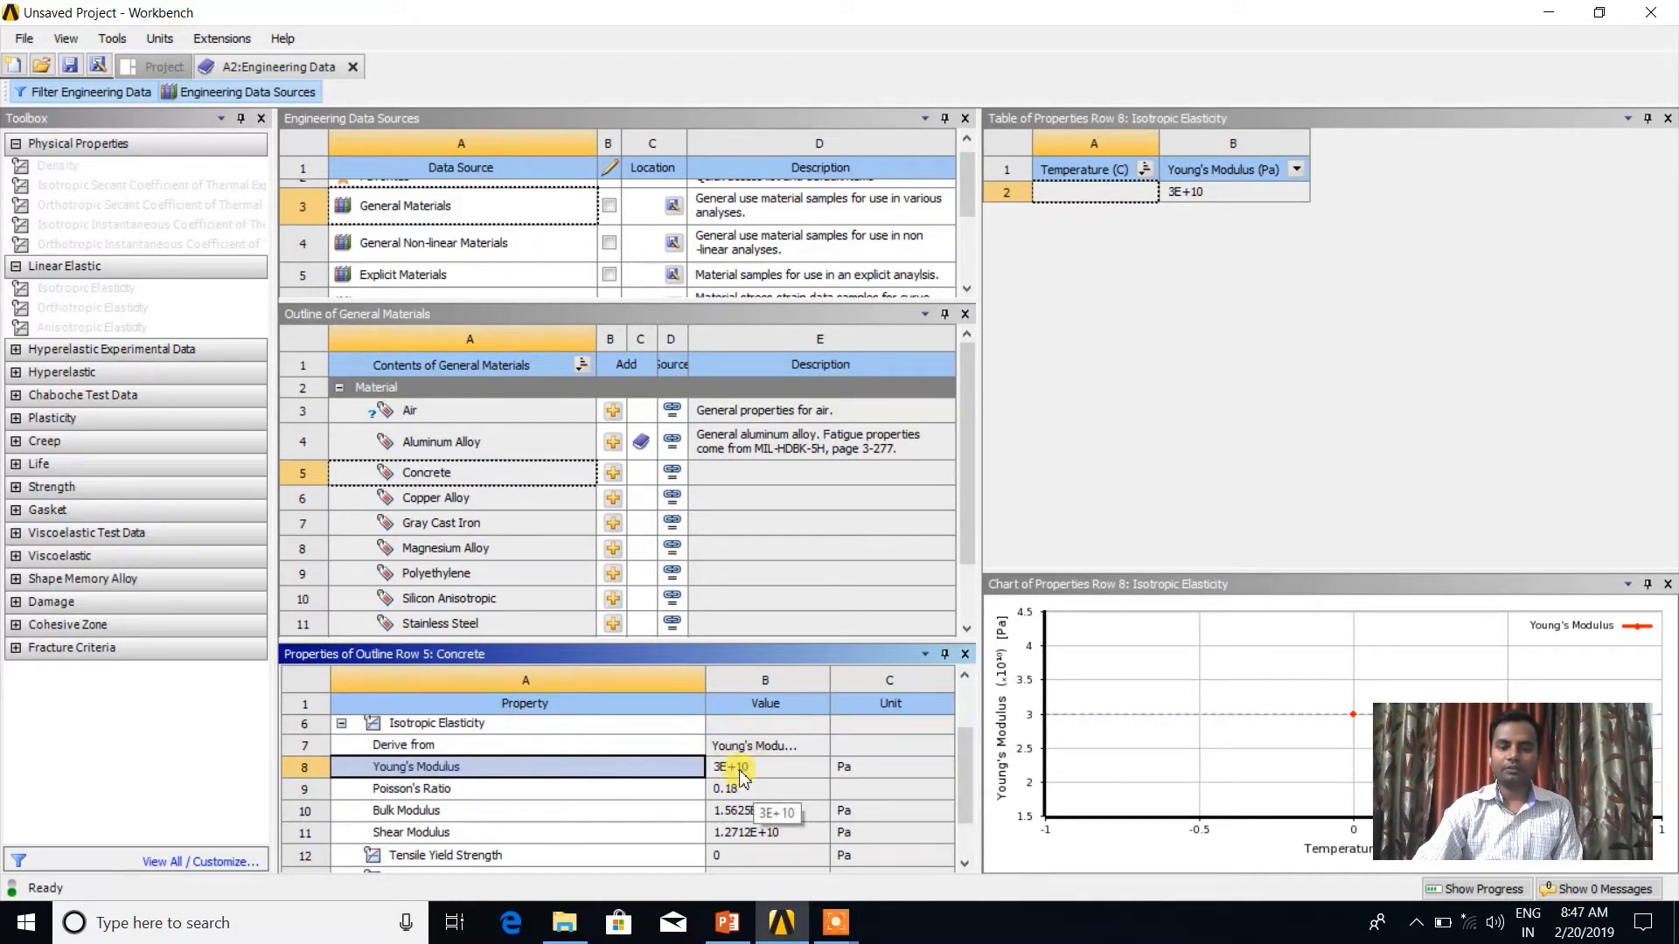
- Examine the properties of Copper Alloy, Magnesium Alloy, Silicon Anisotropic and Structural Steel in General Materials
click(472, 505)
scroll(402, 769, down, 2)
scroll(428, 765, up, 1)
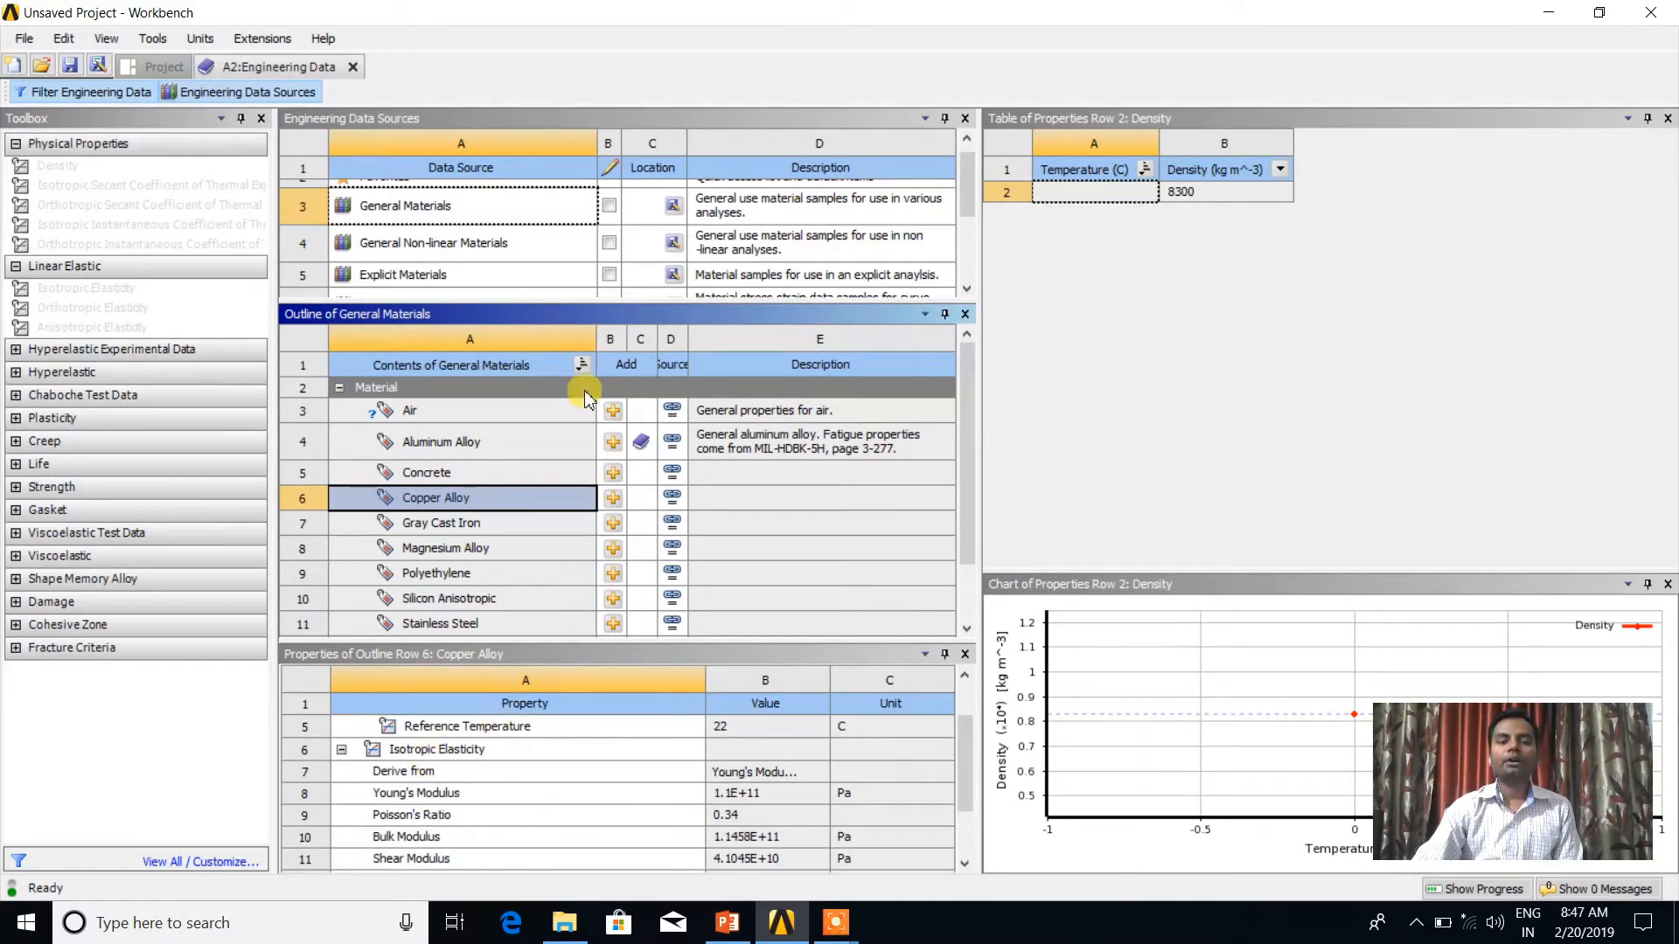
click(487, 548)
scroll(452, 496, down, 1)
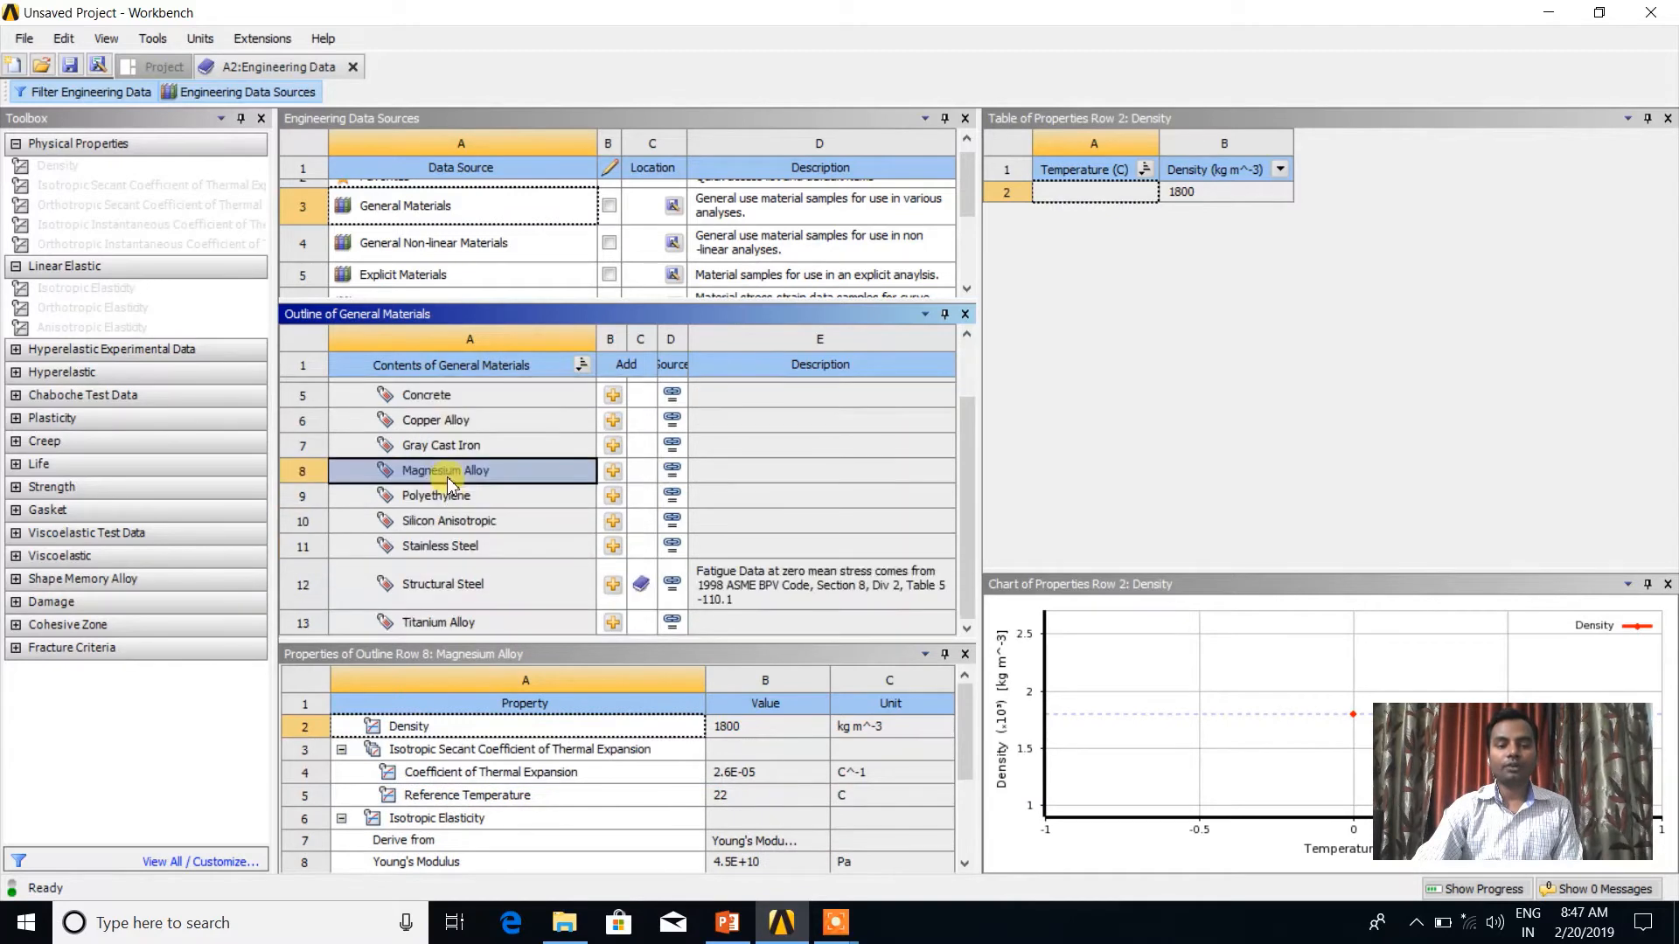
click(448, 521)
click(477, 595)
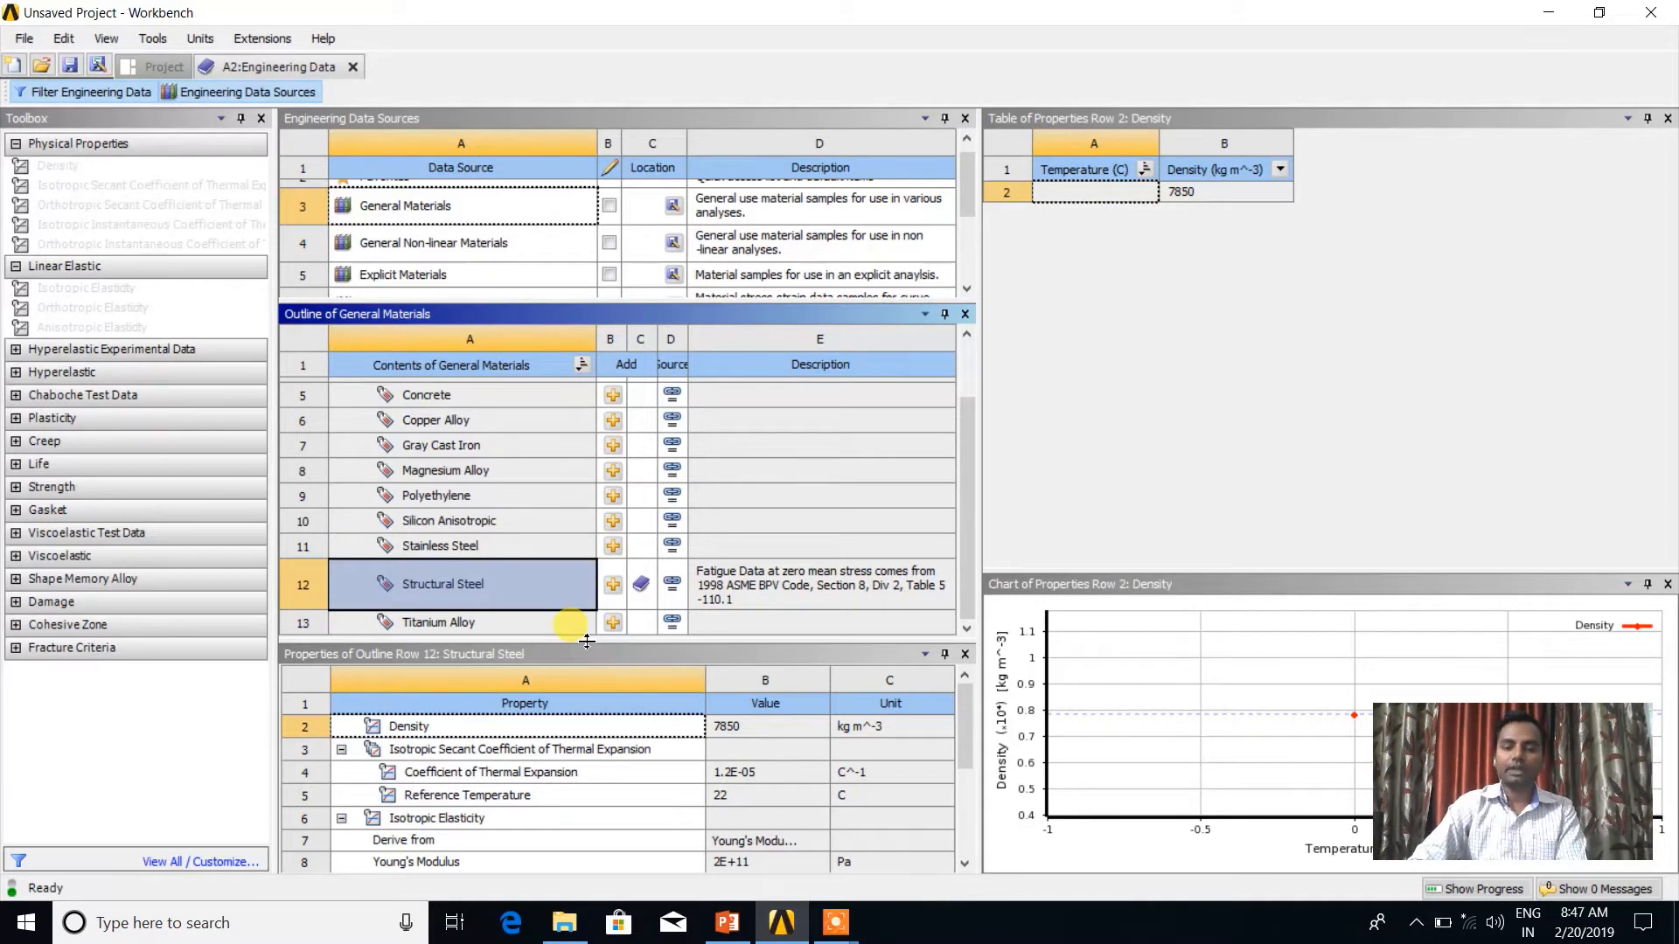
- Review Concrete and Magnesium Alloy in General Materials once more, and return to the project's material list
scroll(603, 490, up, 3)
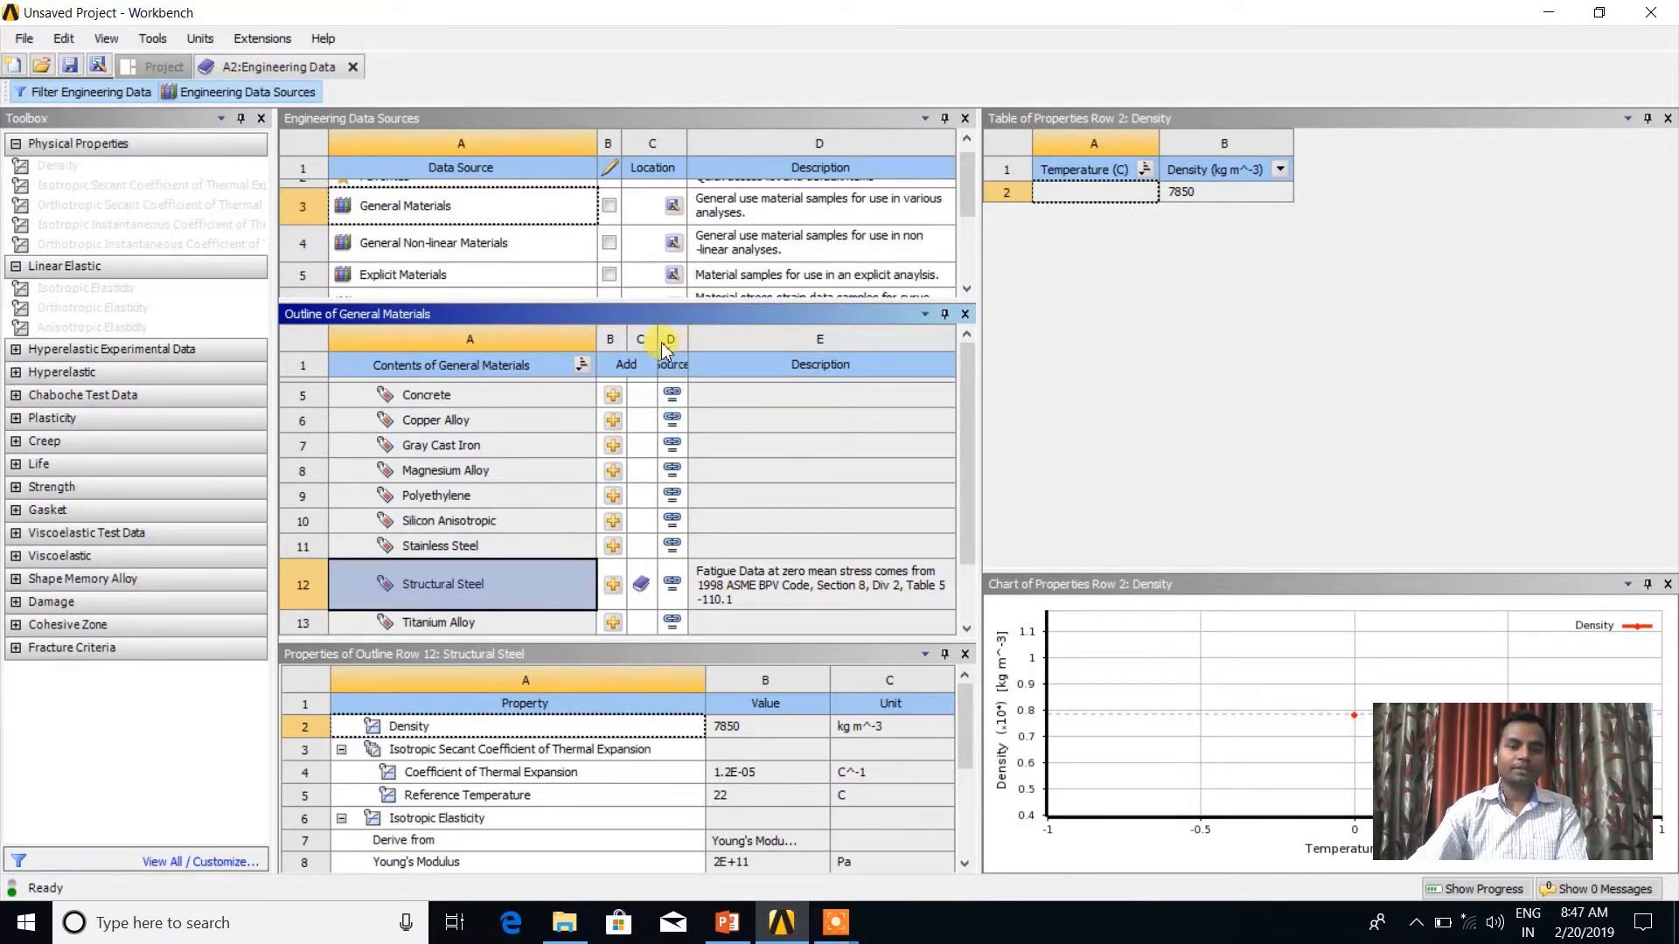
click(428, 476)
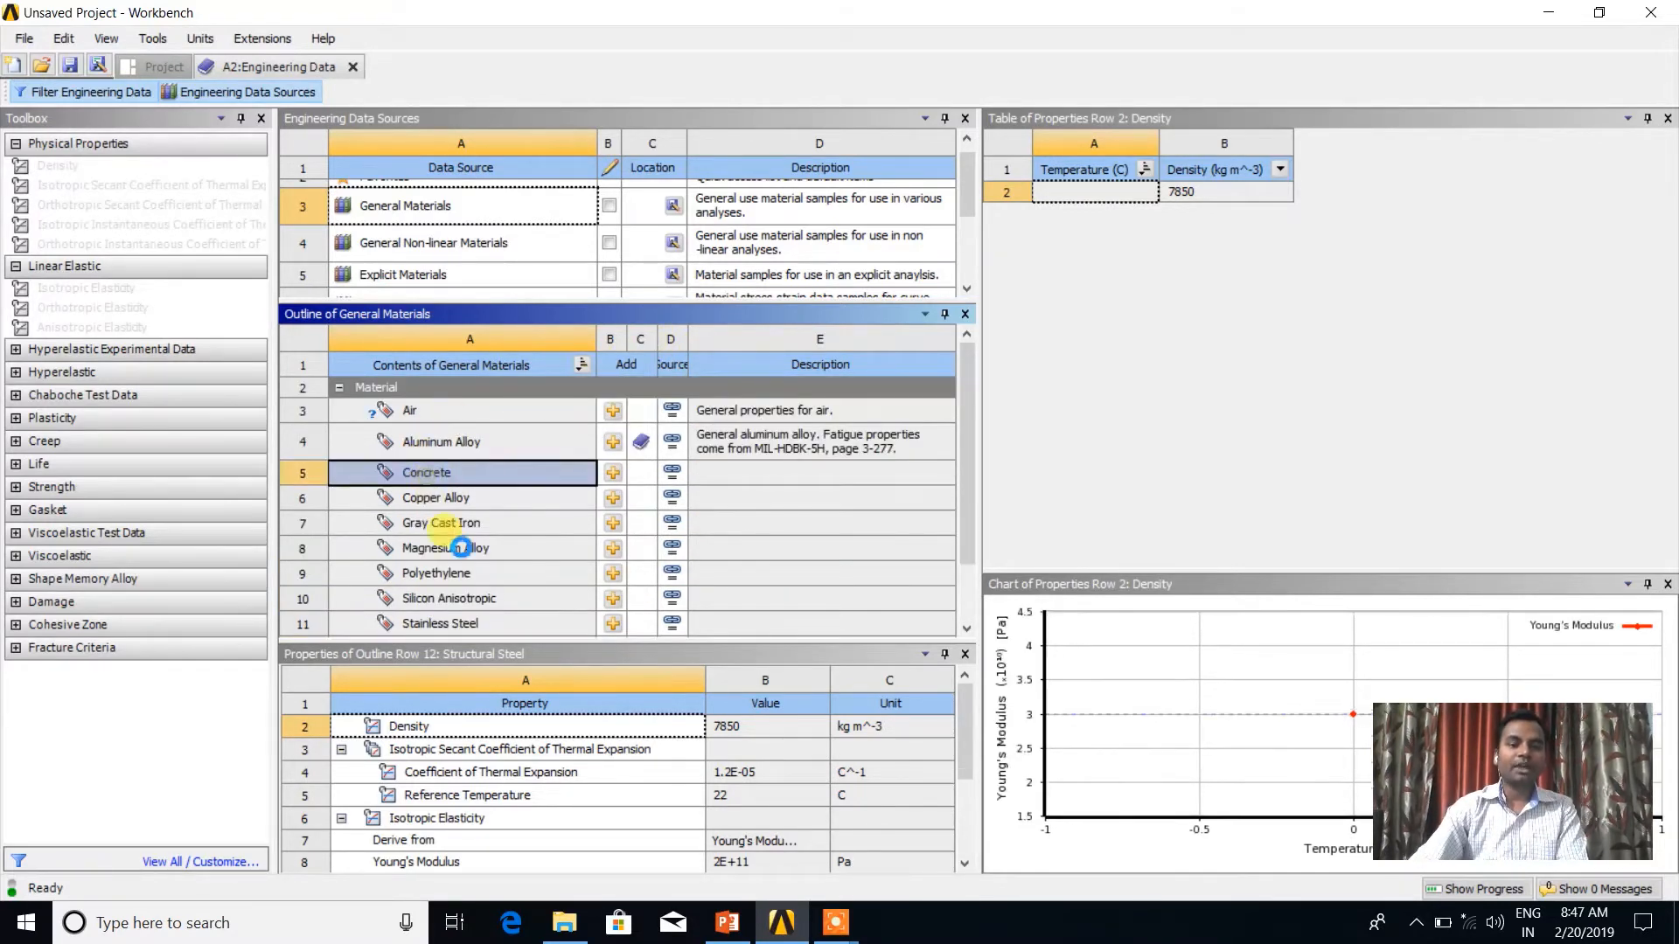
click(450, 549)
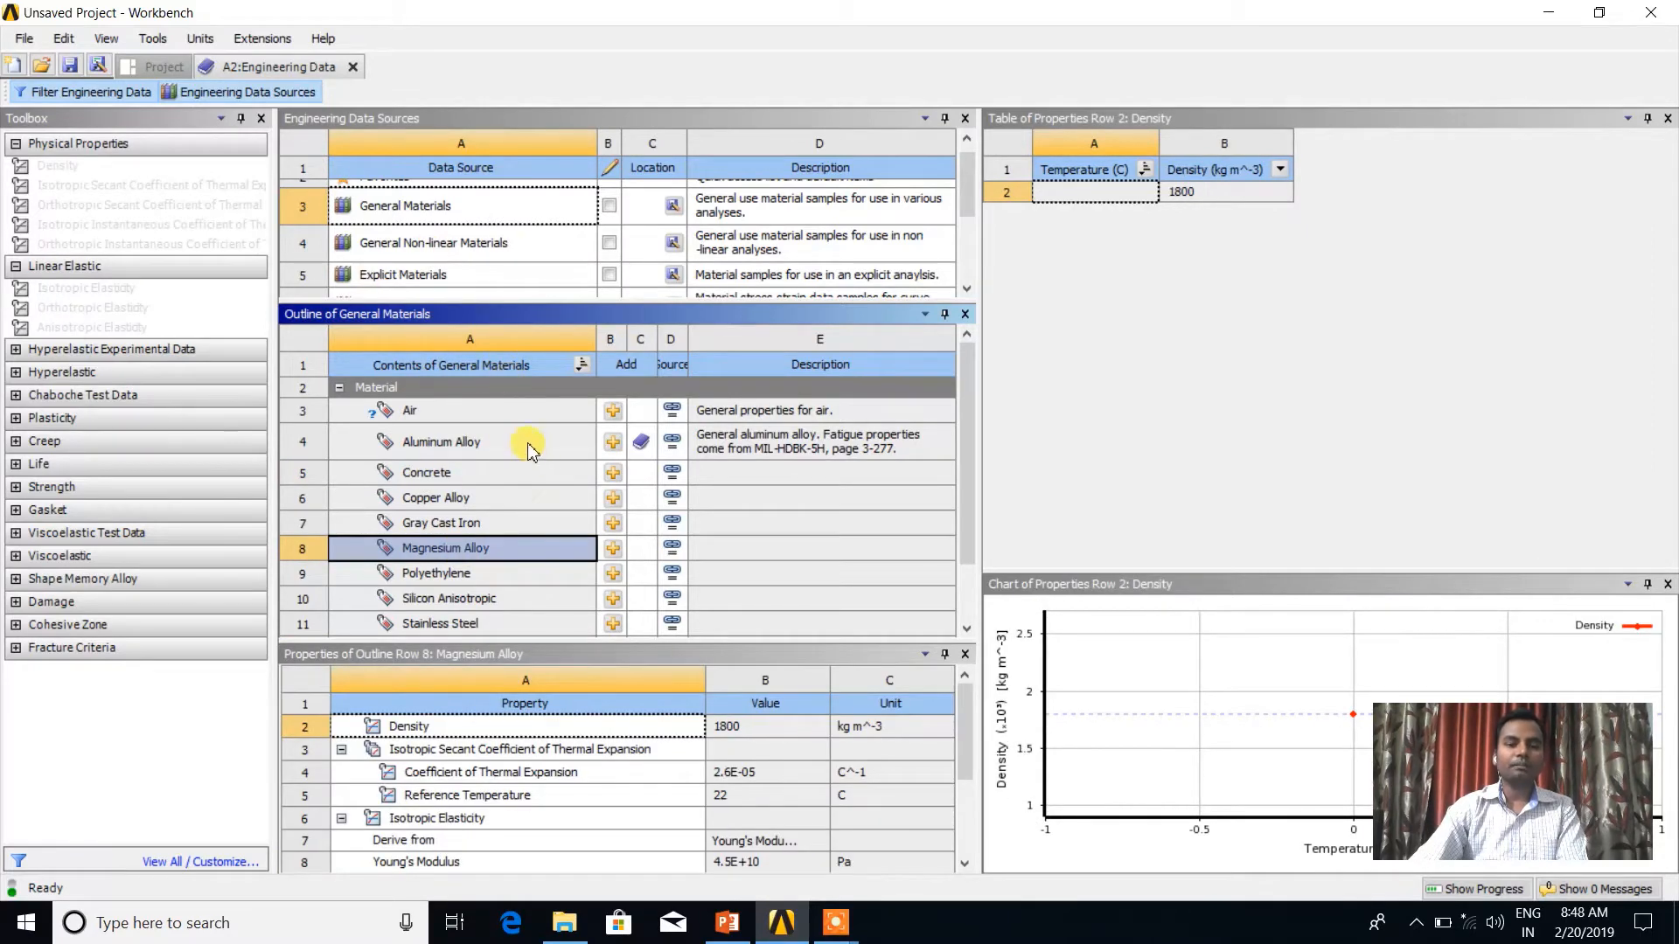
click(236, 91)
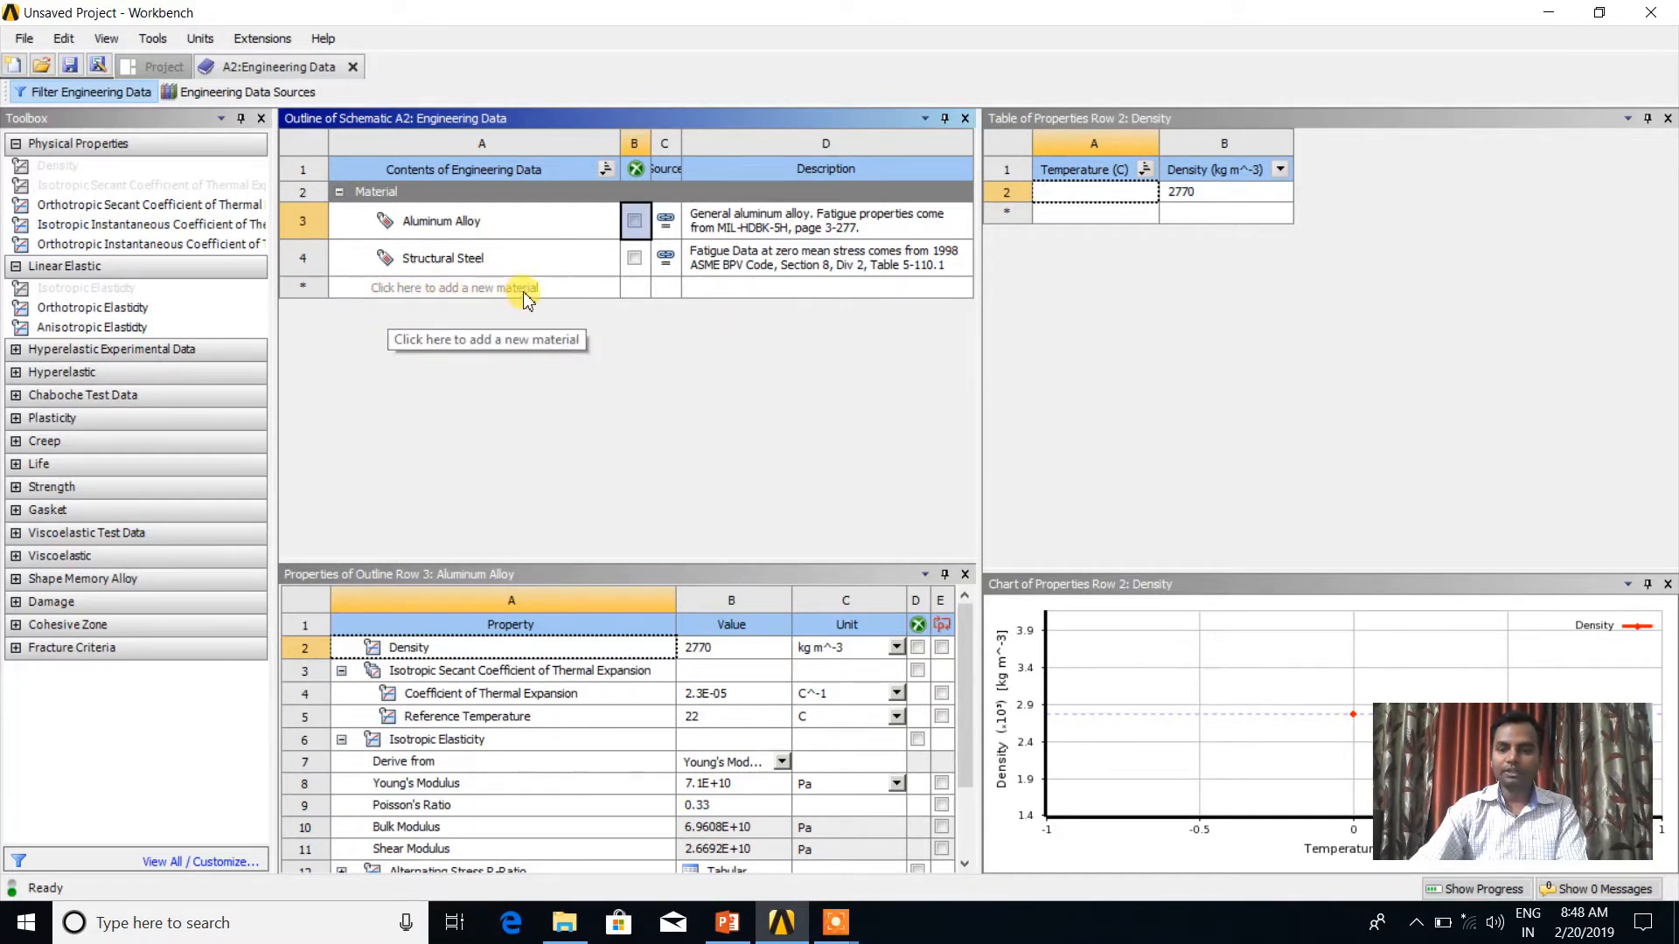
- Add a new material named CHROMIUM VANADIUM to the Engineering Data contents
click(463, 288)
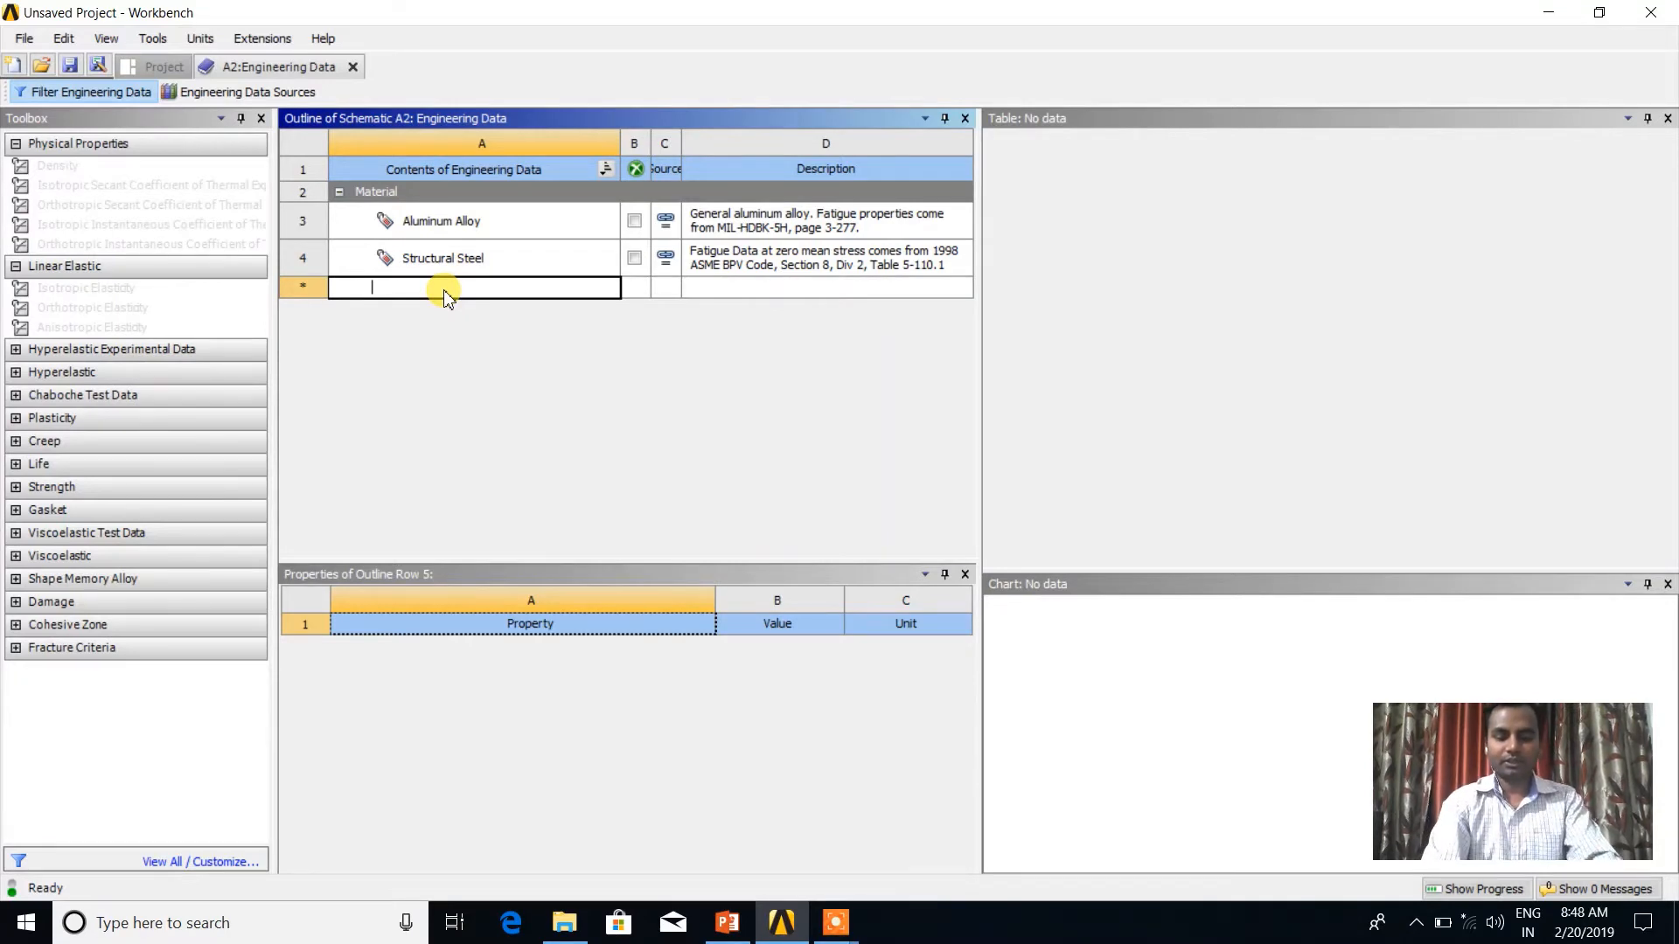
text(C)
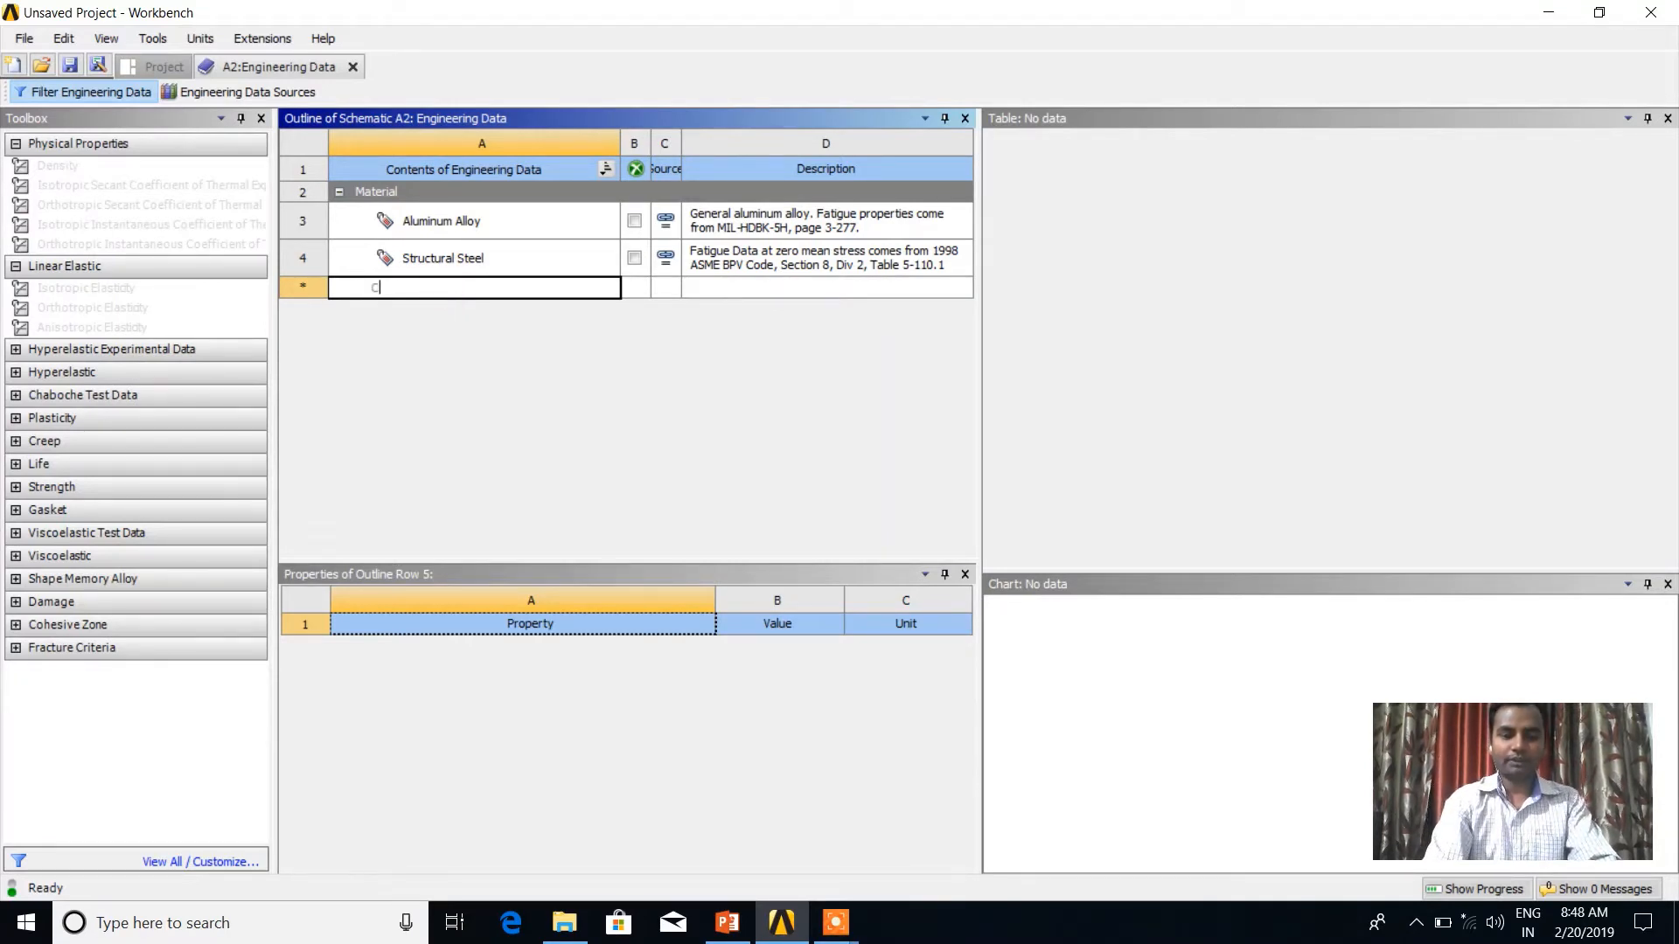
text(HROMIUM V)
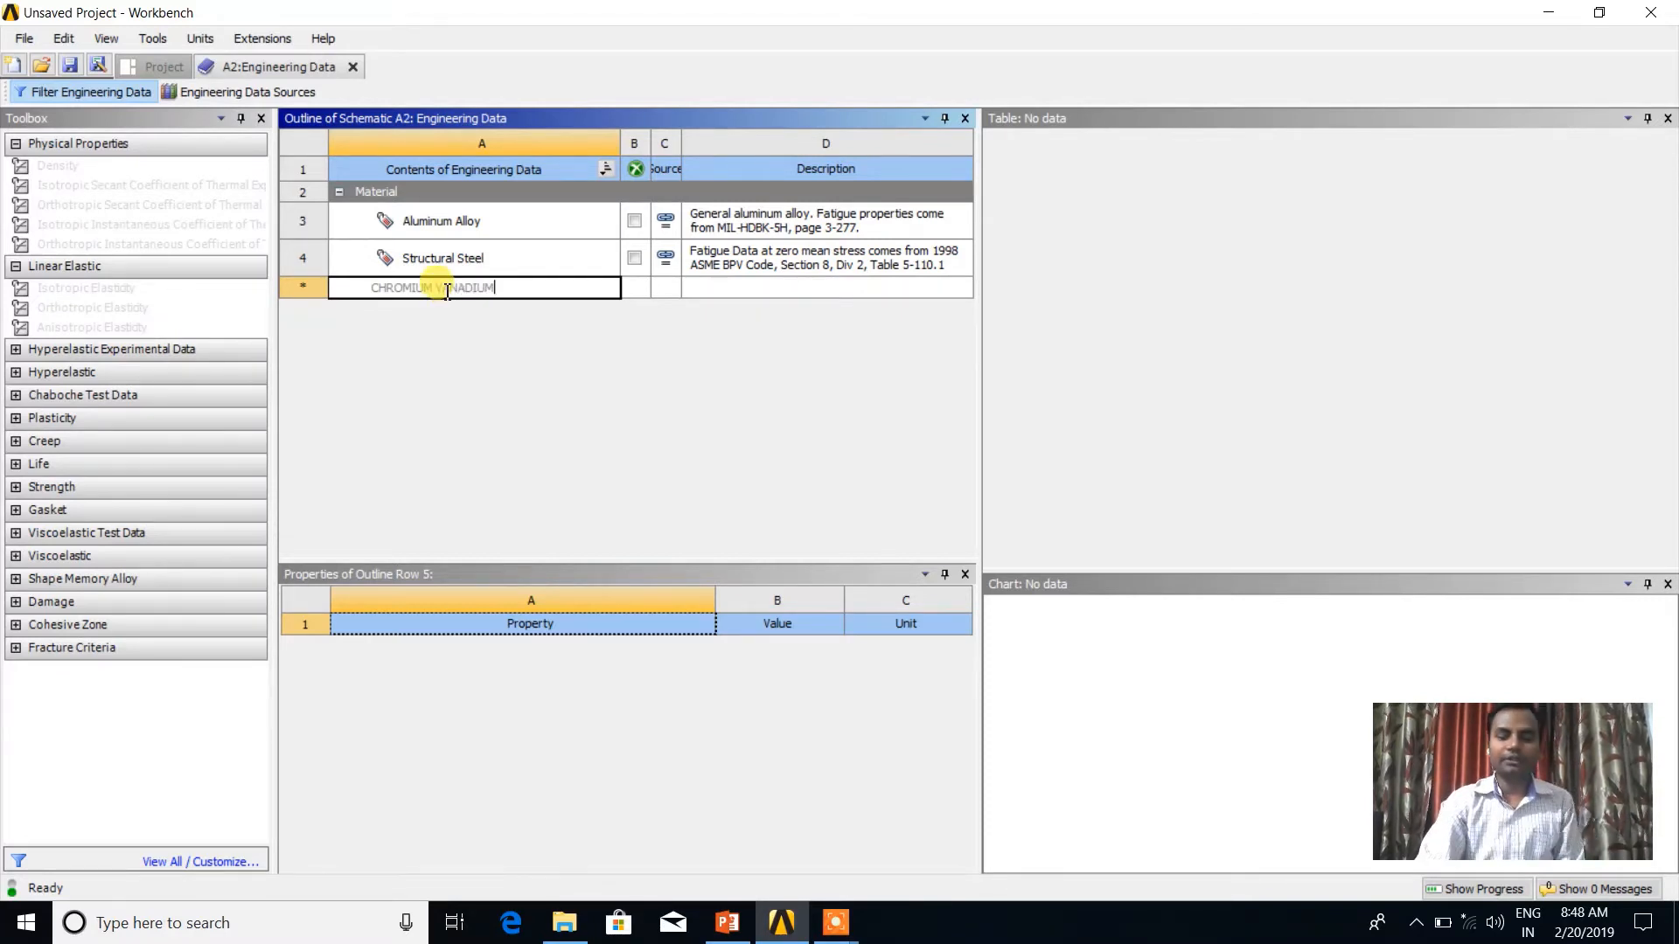
text(ANADIUM)
key(Return)
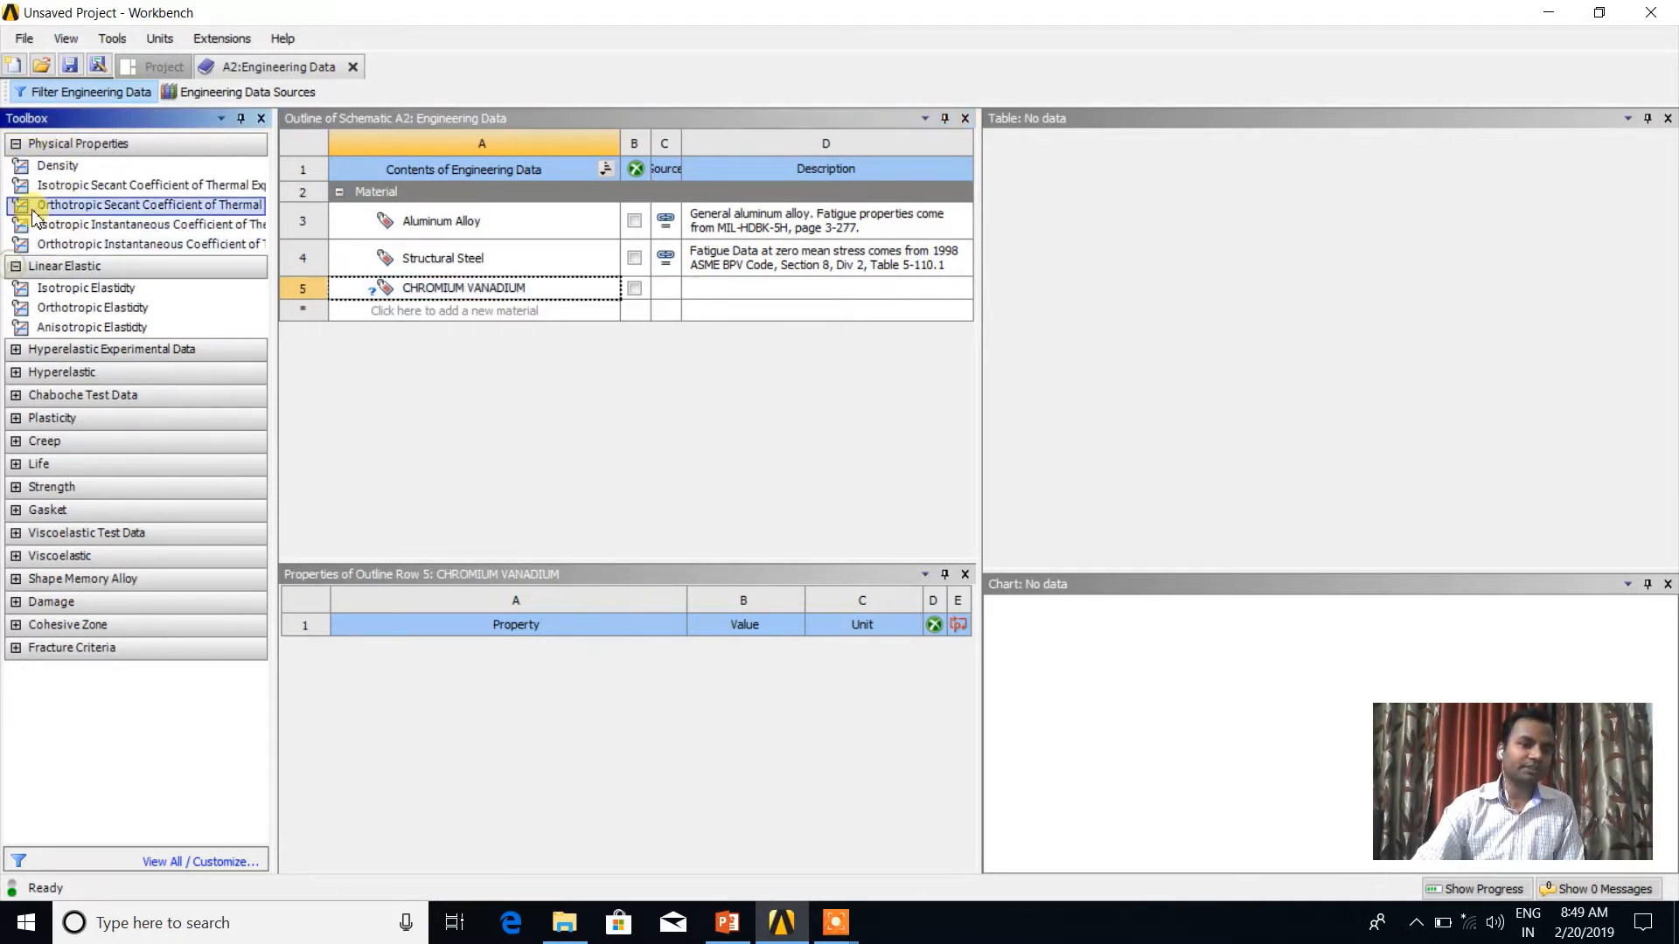
- Add the Isotropic Elasticity property from the Linear Elastic group to CHROMIUM VANADIUM
click(14, 266)
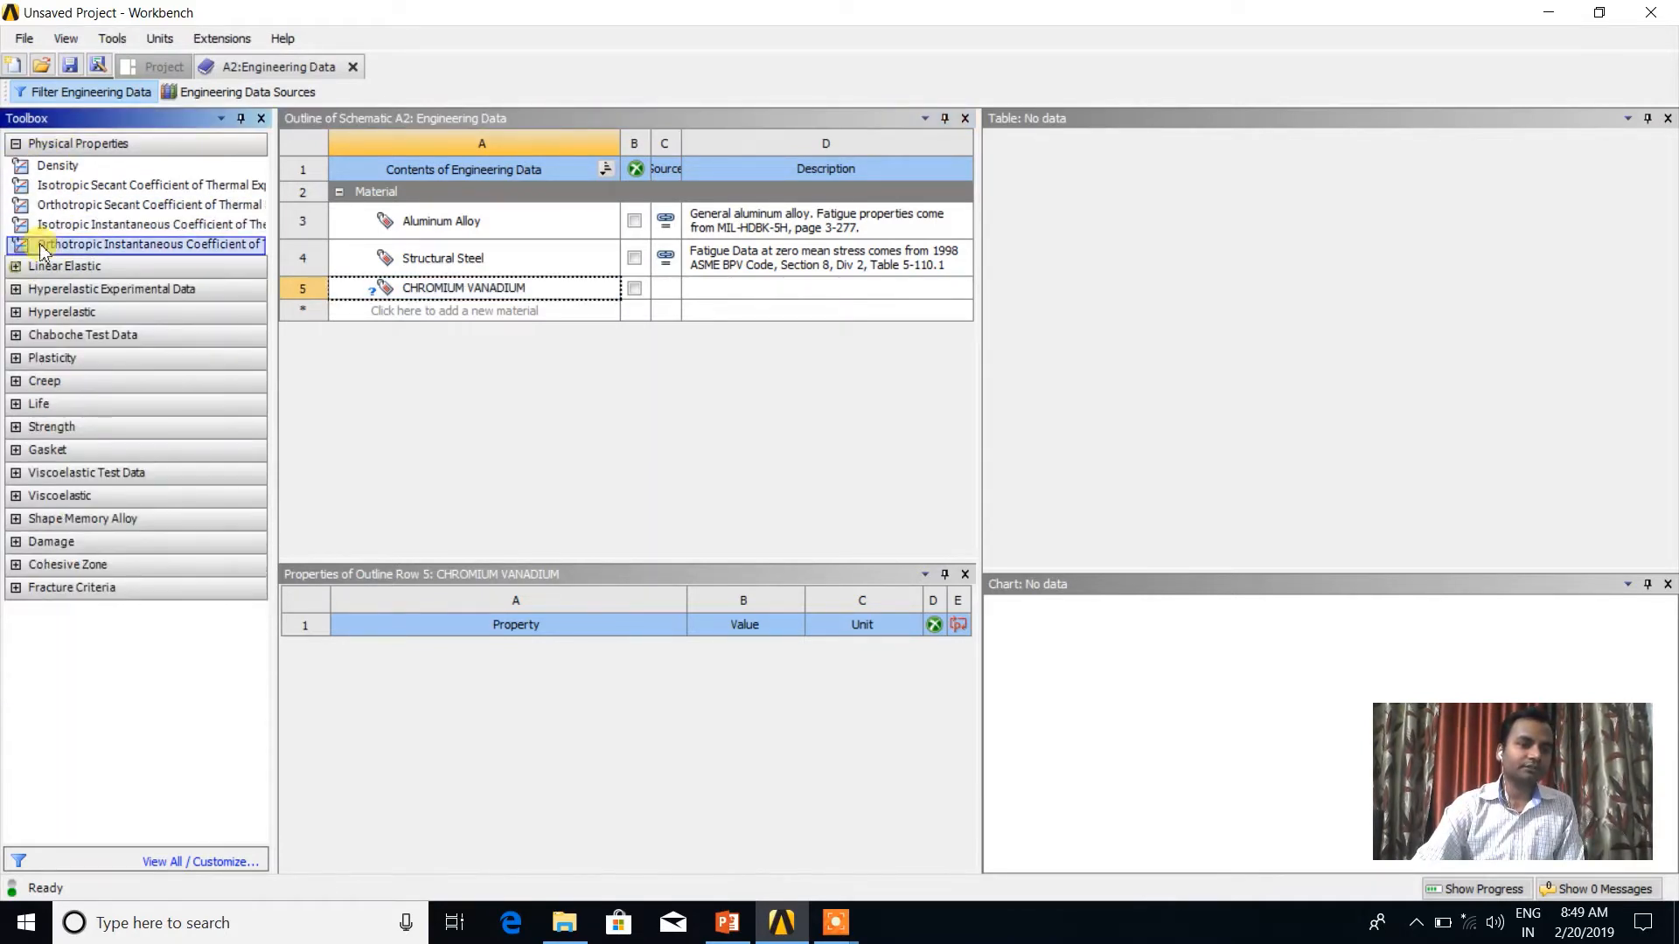
click(16, 144)
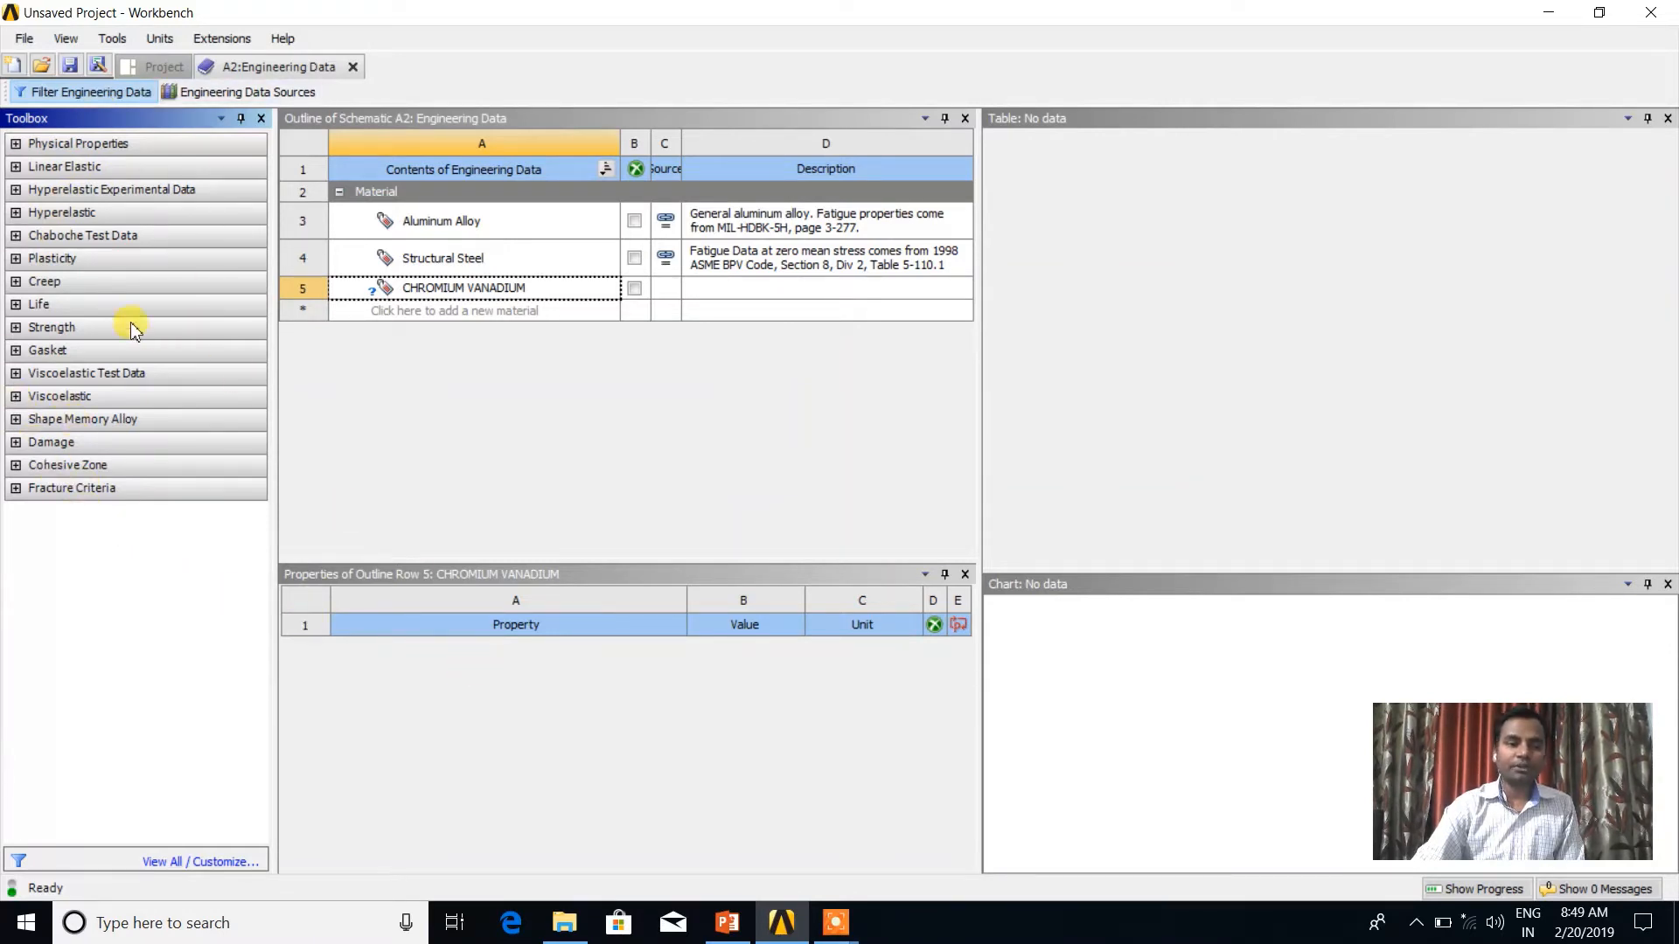
click(16, 168)
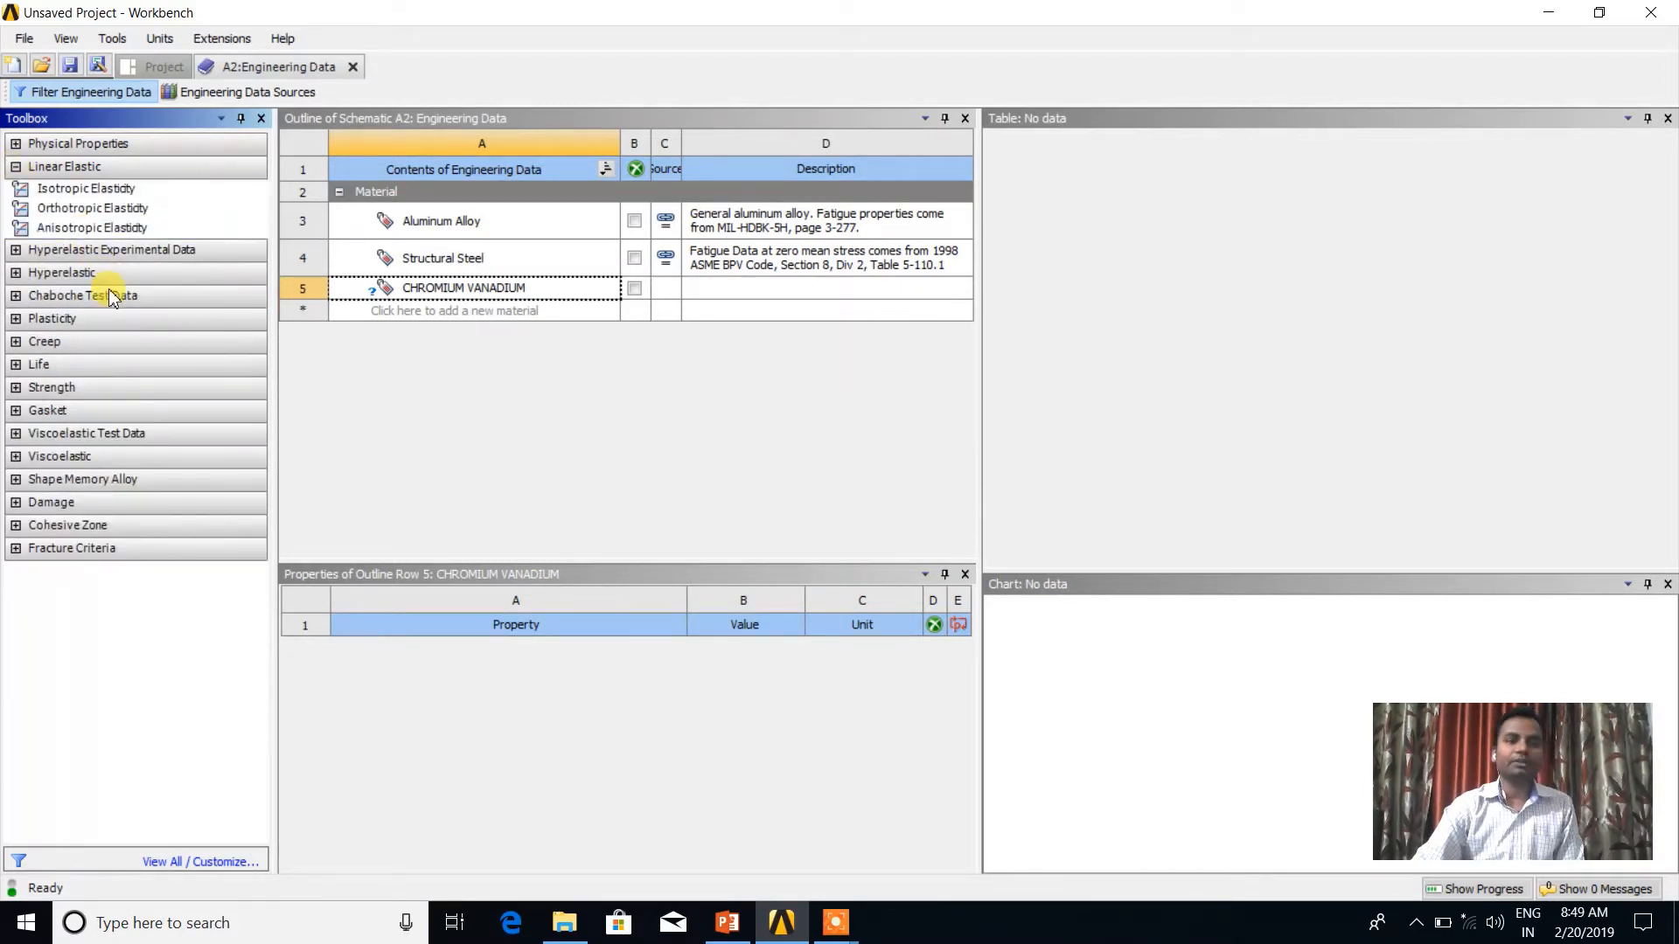
double_click(82, 187)
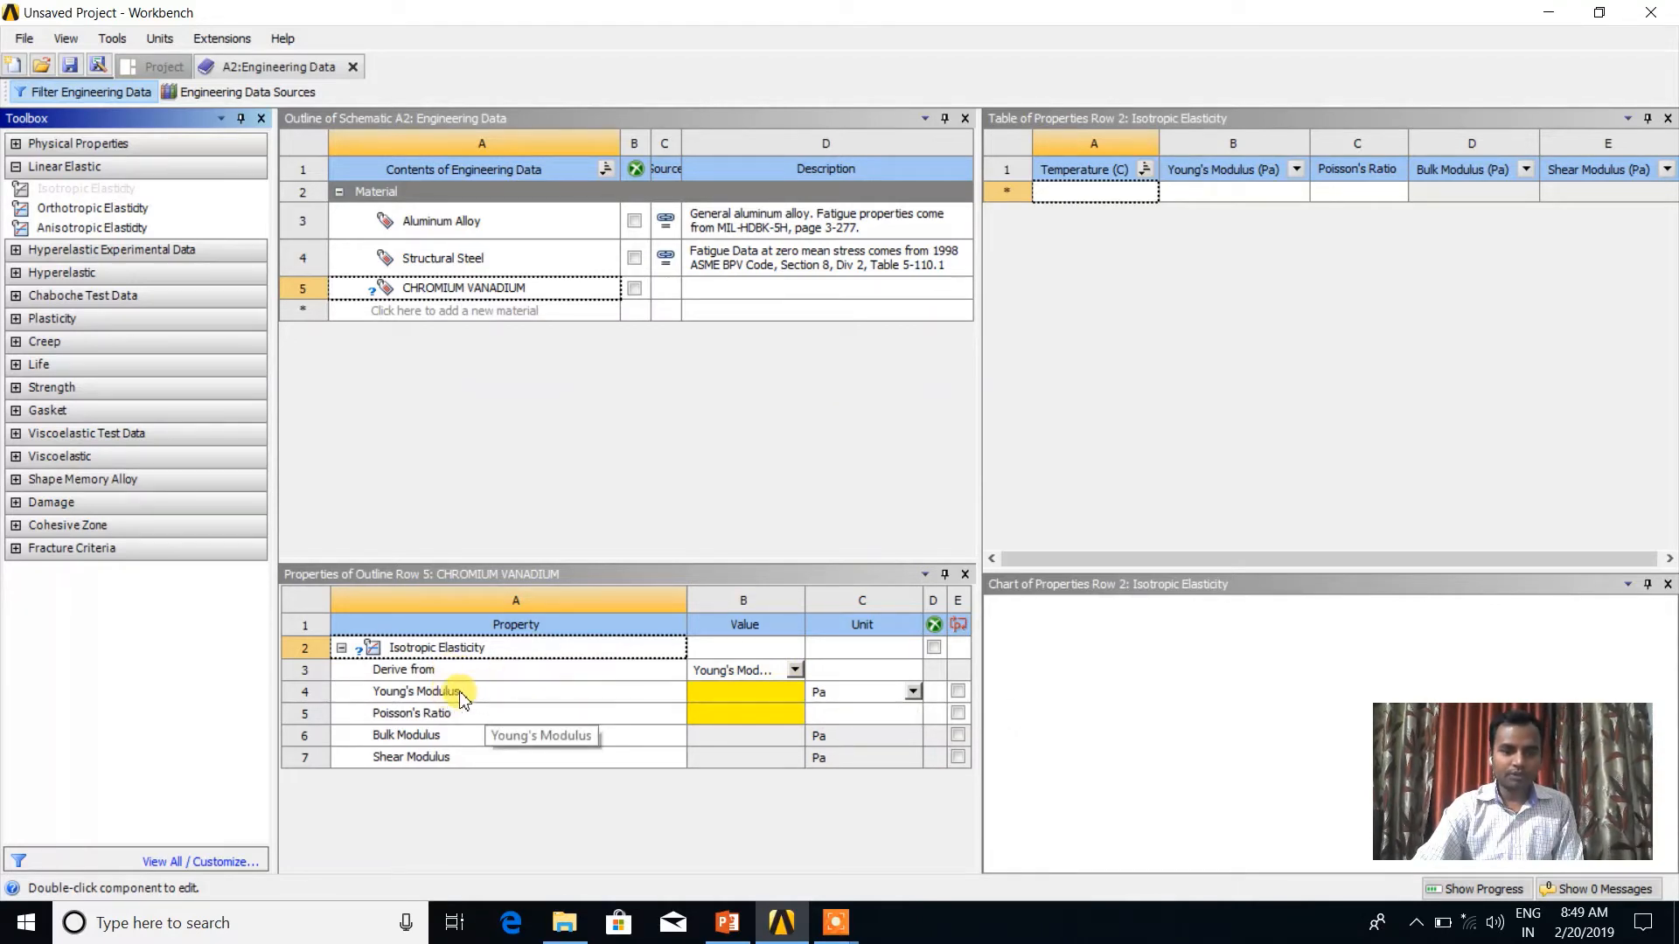
- Set CHROMIUM VANADIUM's Young's Modulus to 210E3 MPa and its Poisson's Ratio to 0.29
click(913, 691)
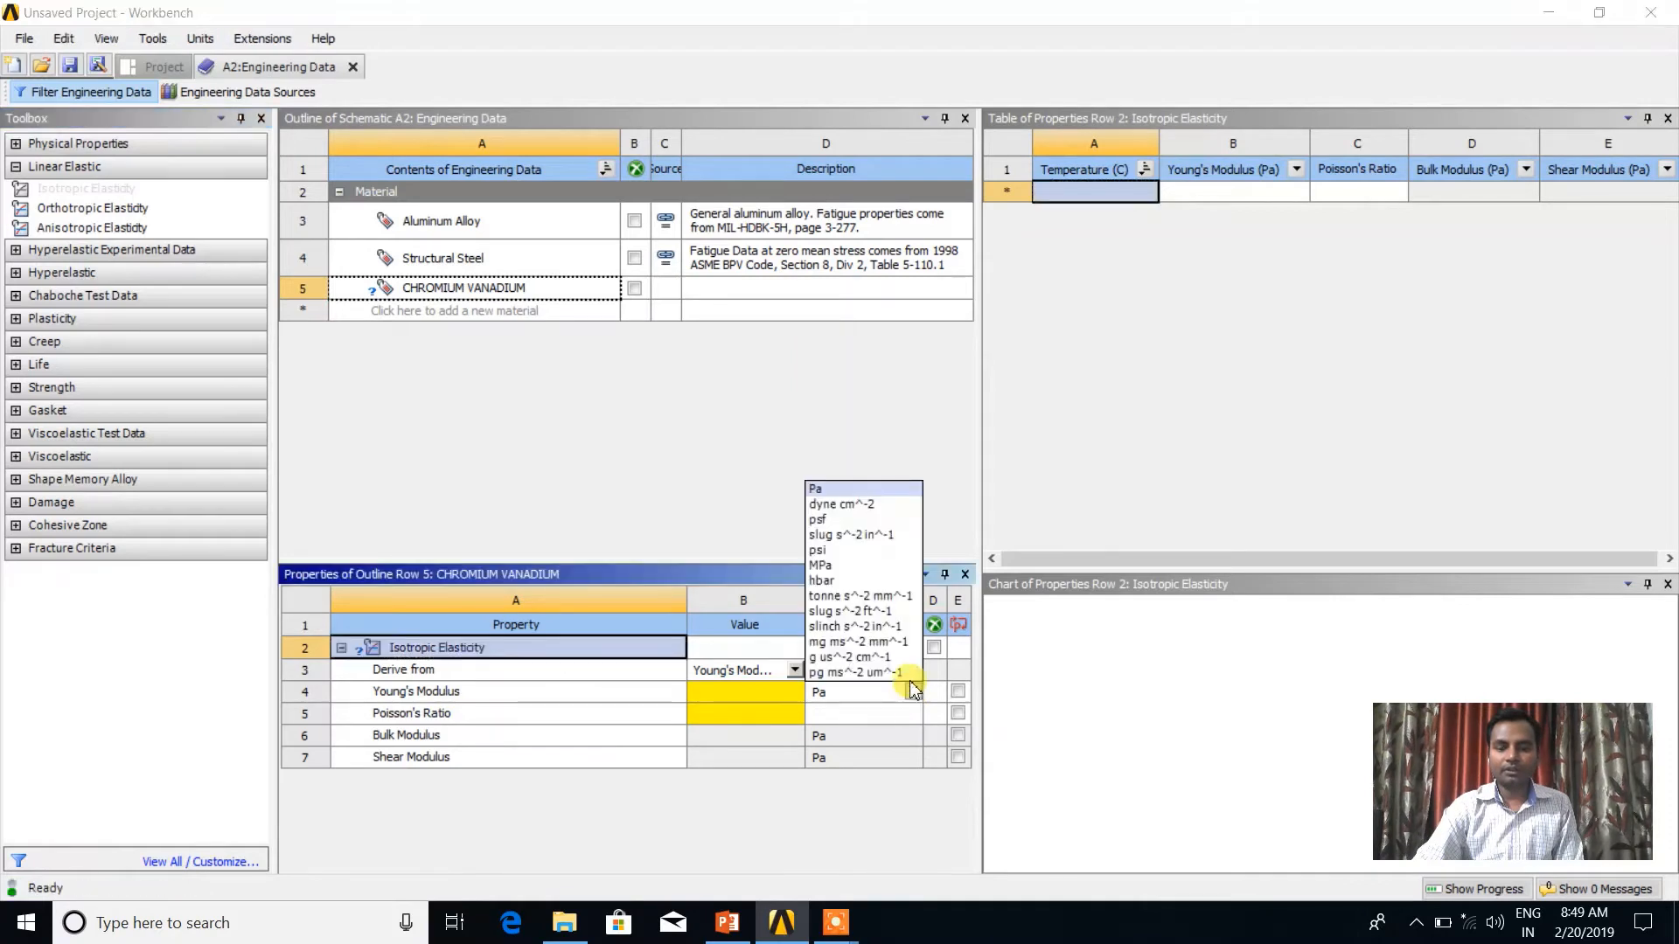
click(852, 575)
click(755, 684)
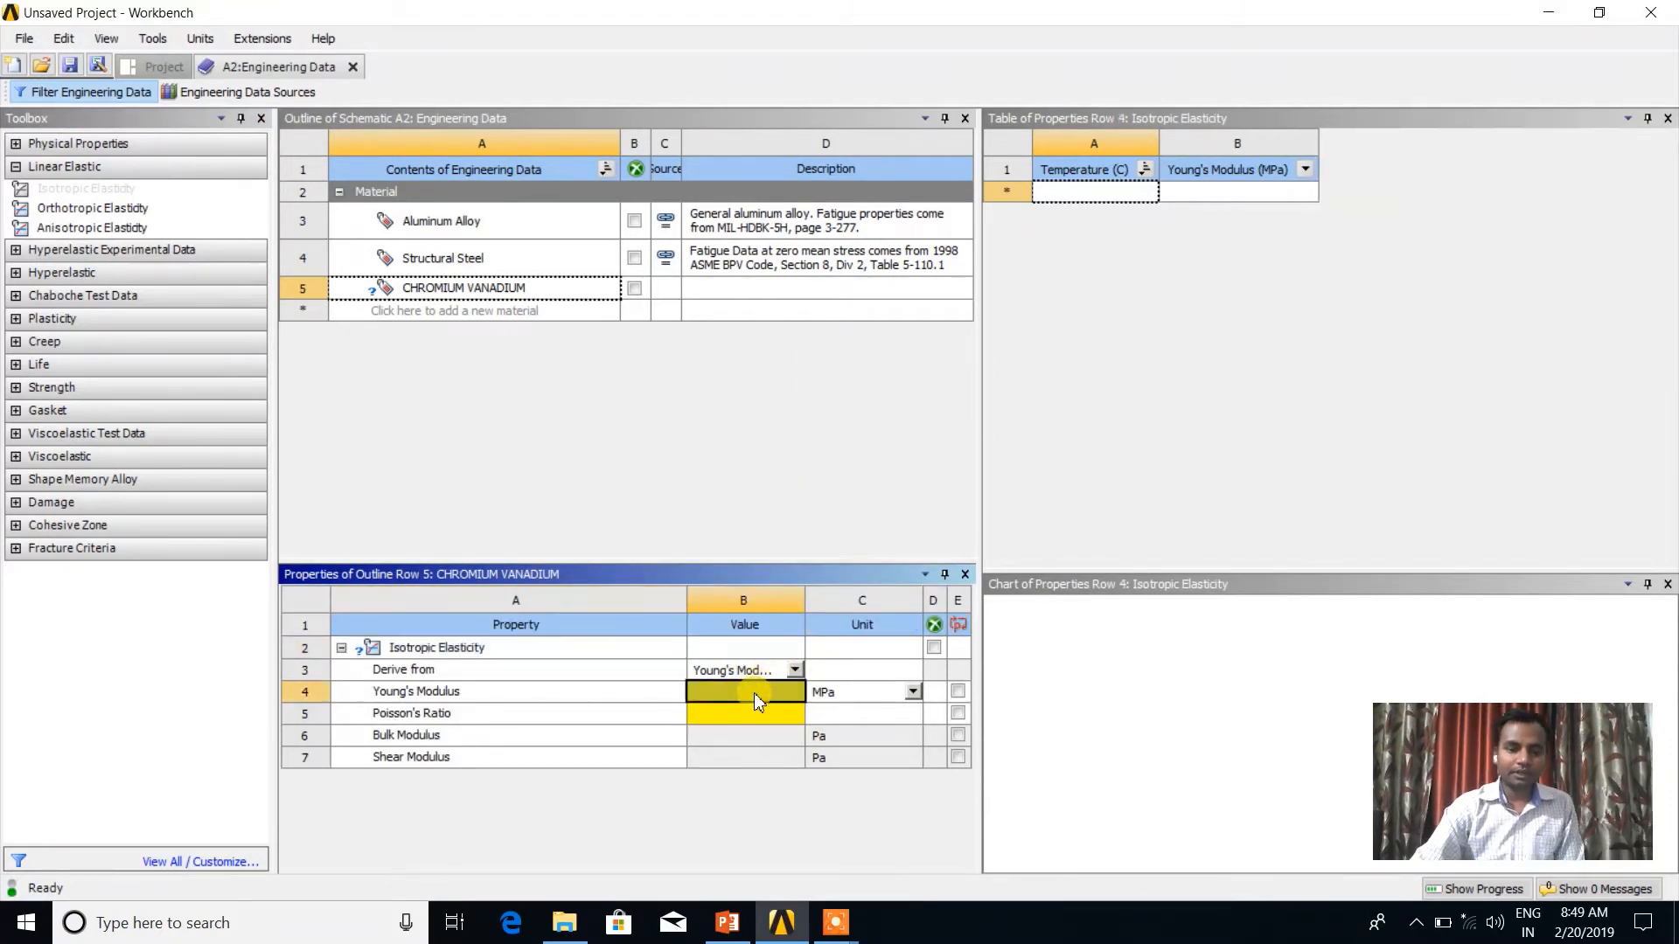
text(210E3)
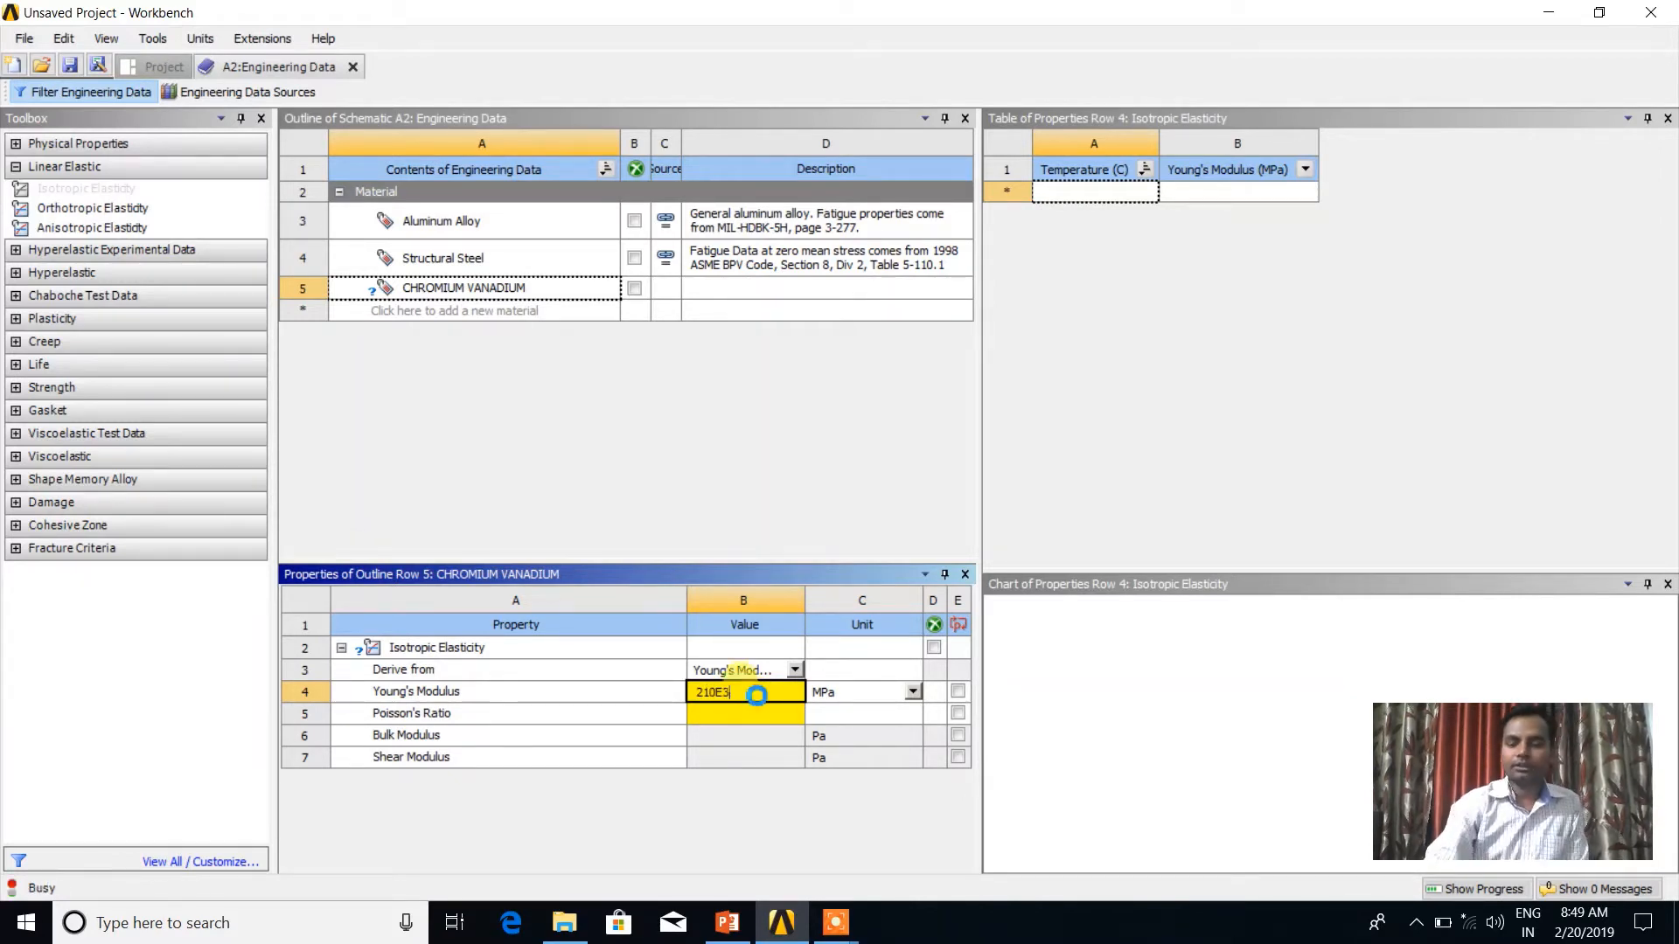
key(Return)
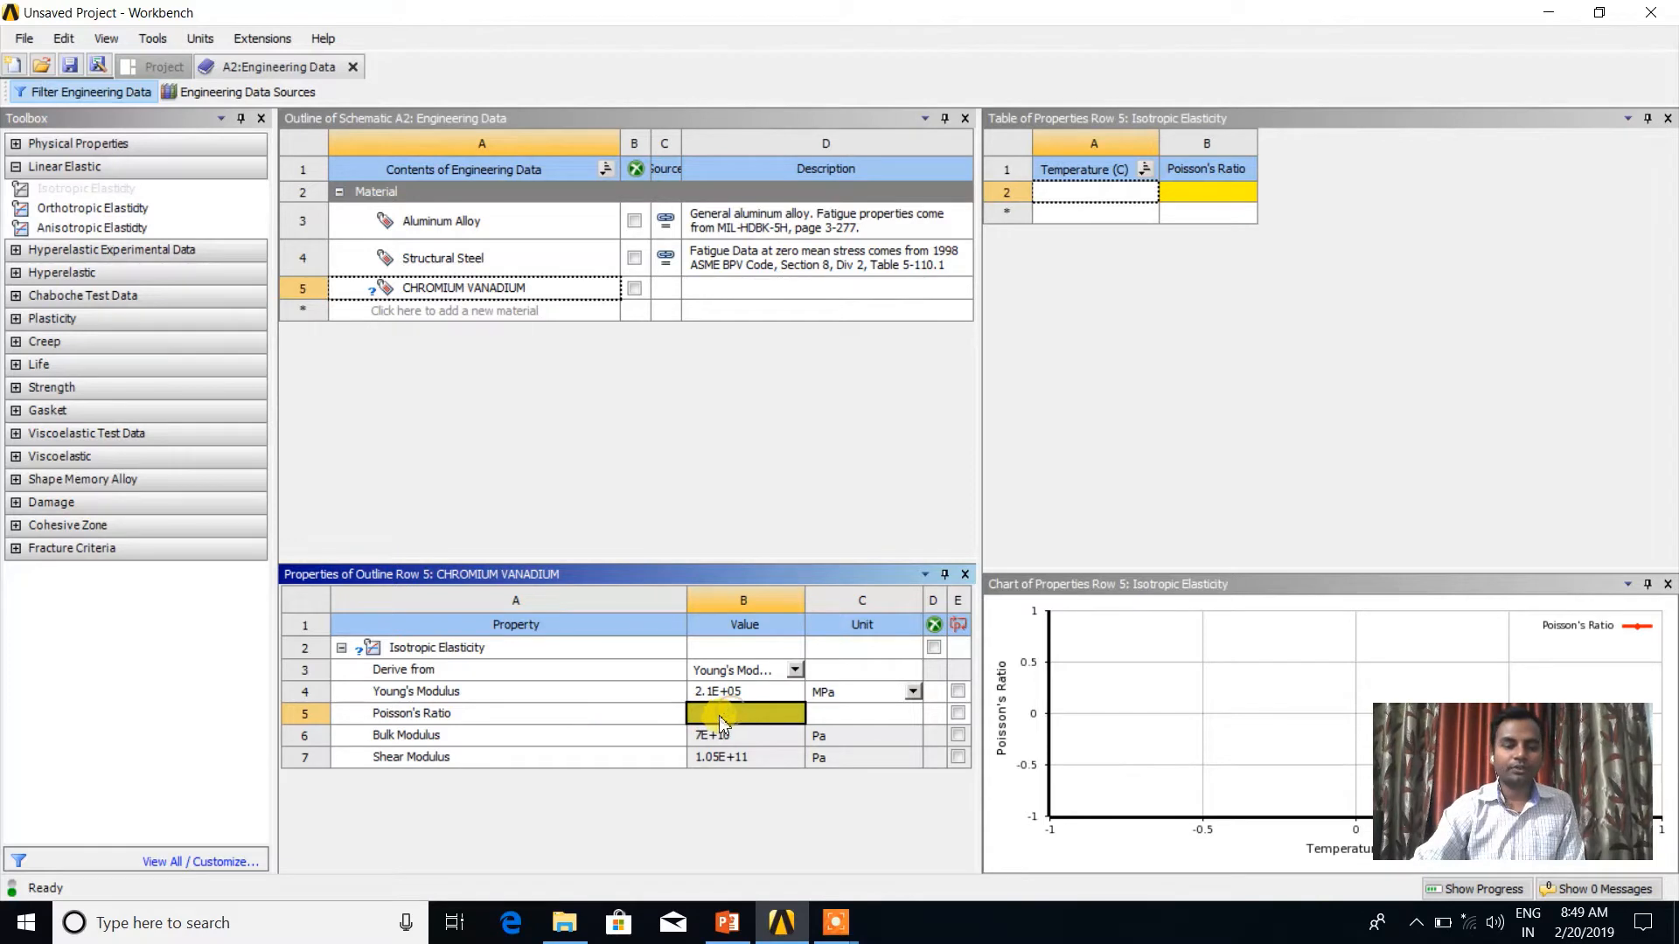
text(0.)
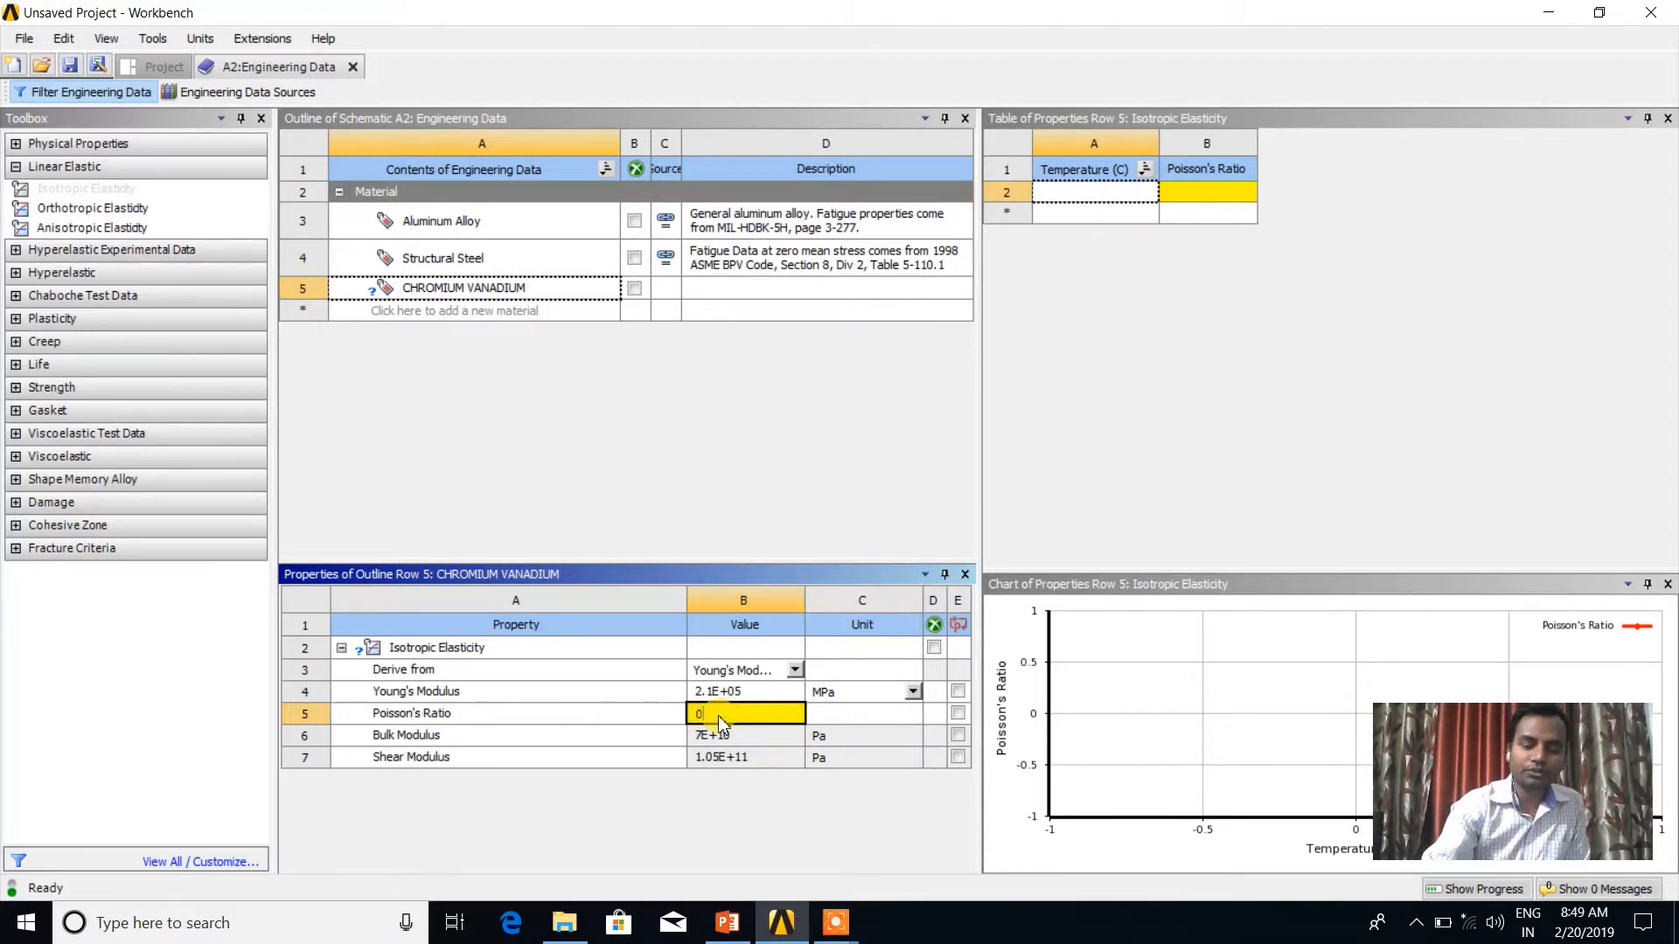
text(29)
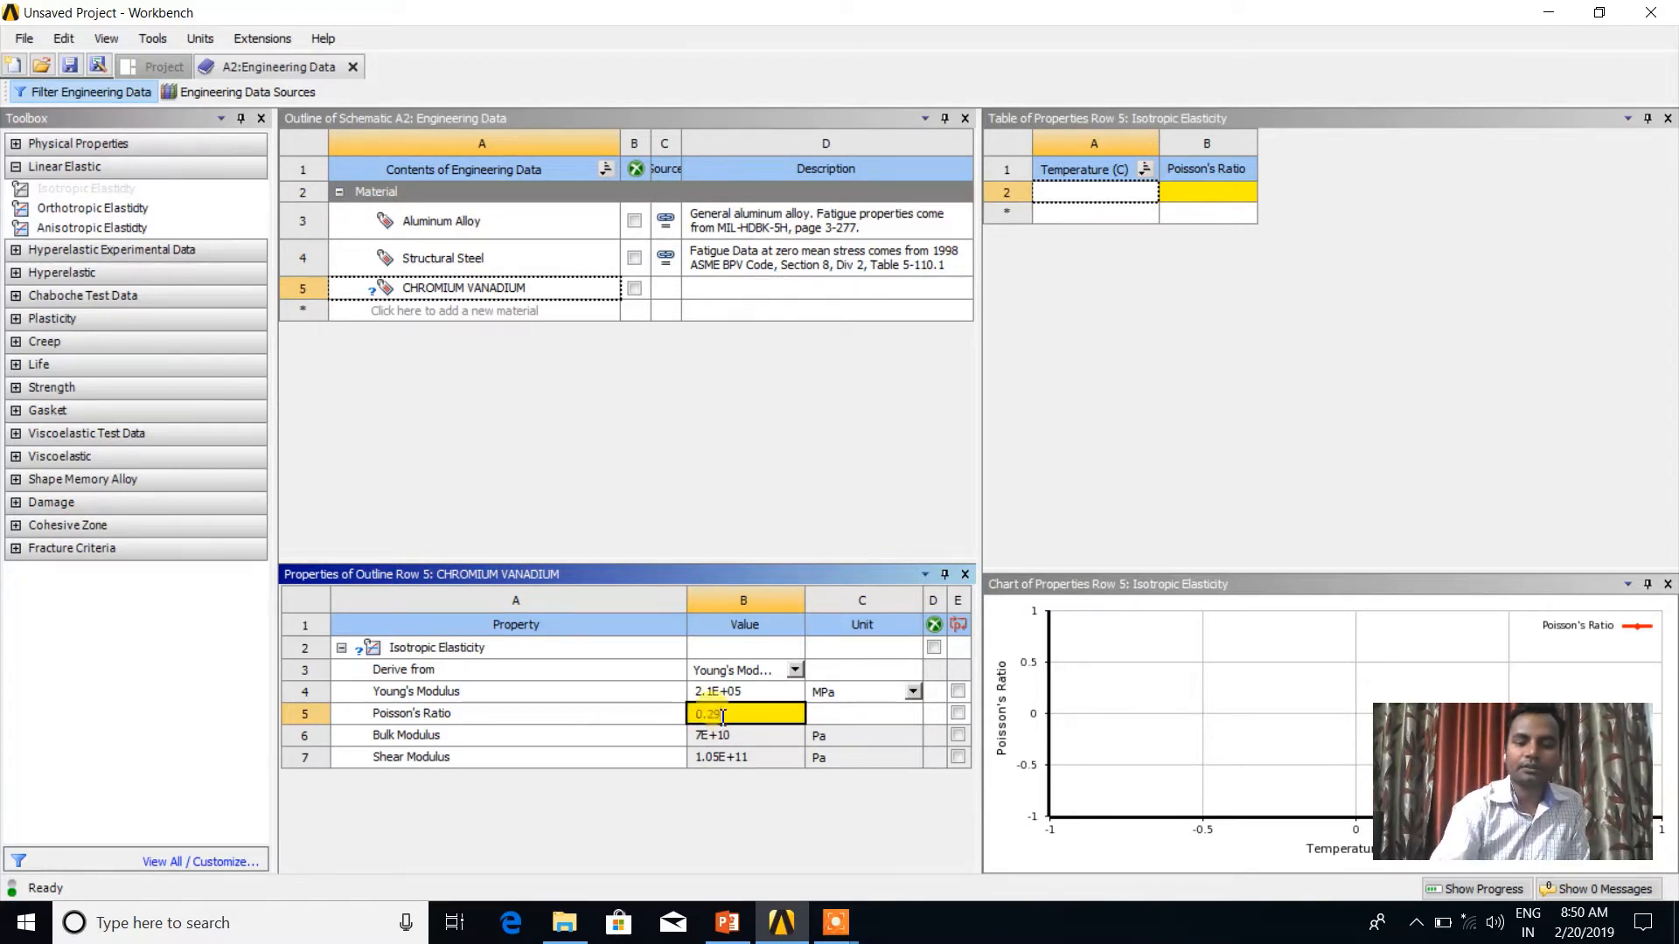
key(Return)
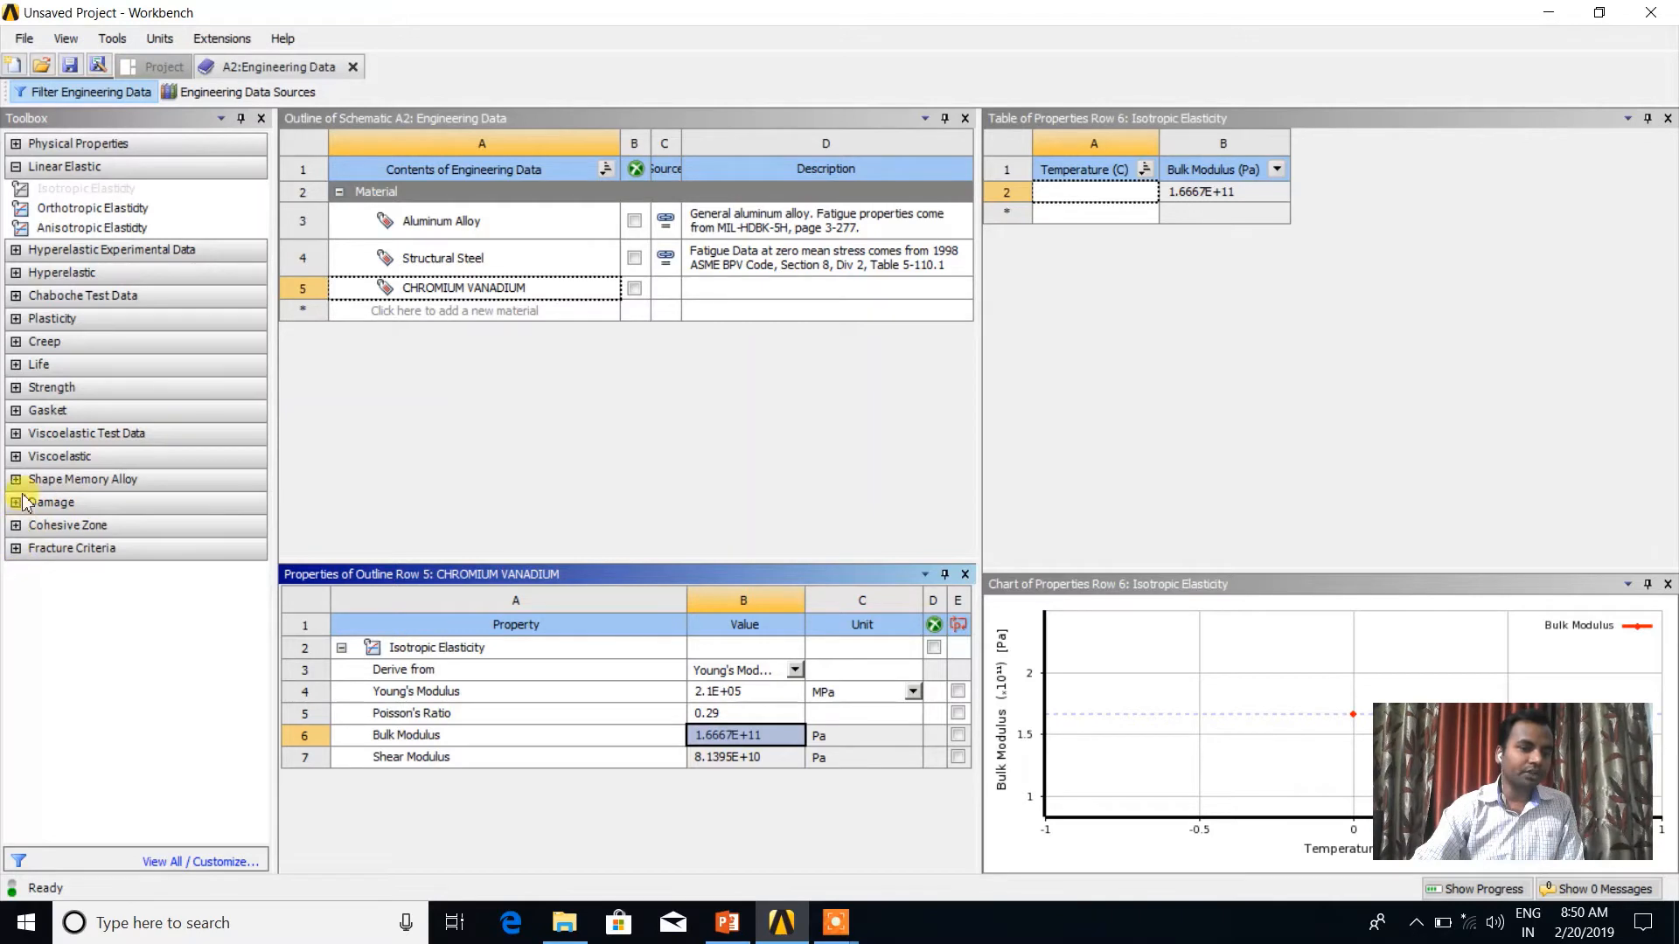
- Examine the properties available in the Strength and Life groups, and show the engineering data sources again
click(15, 387)
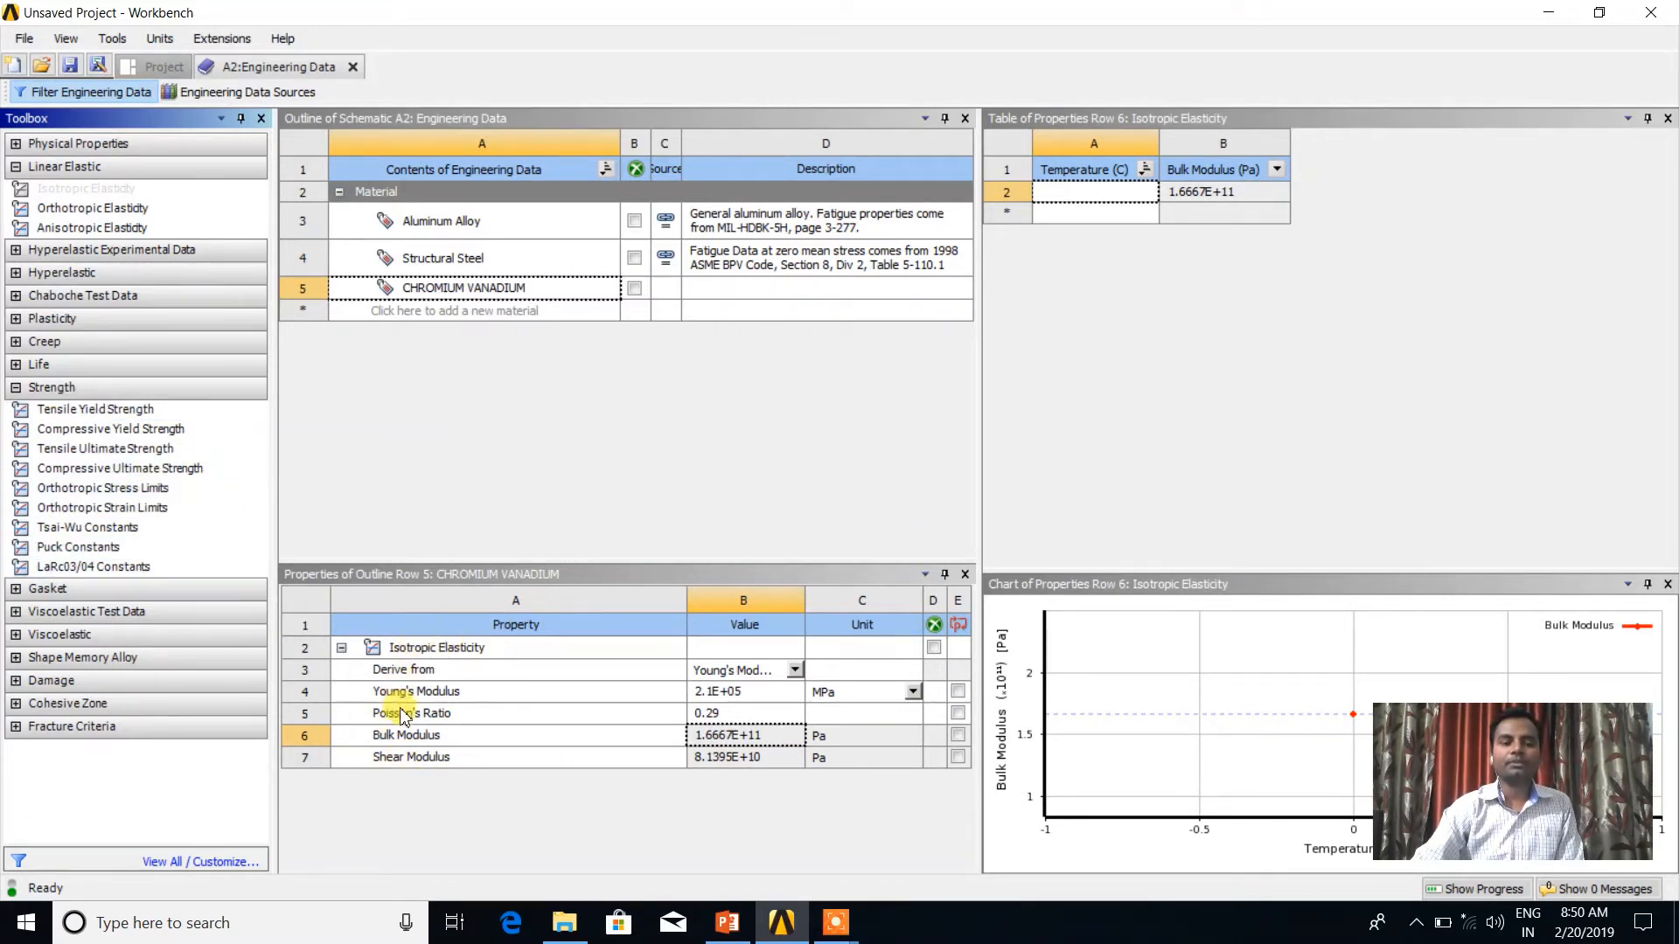
click(16, 366)
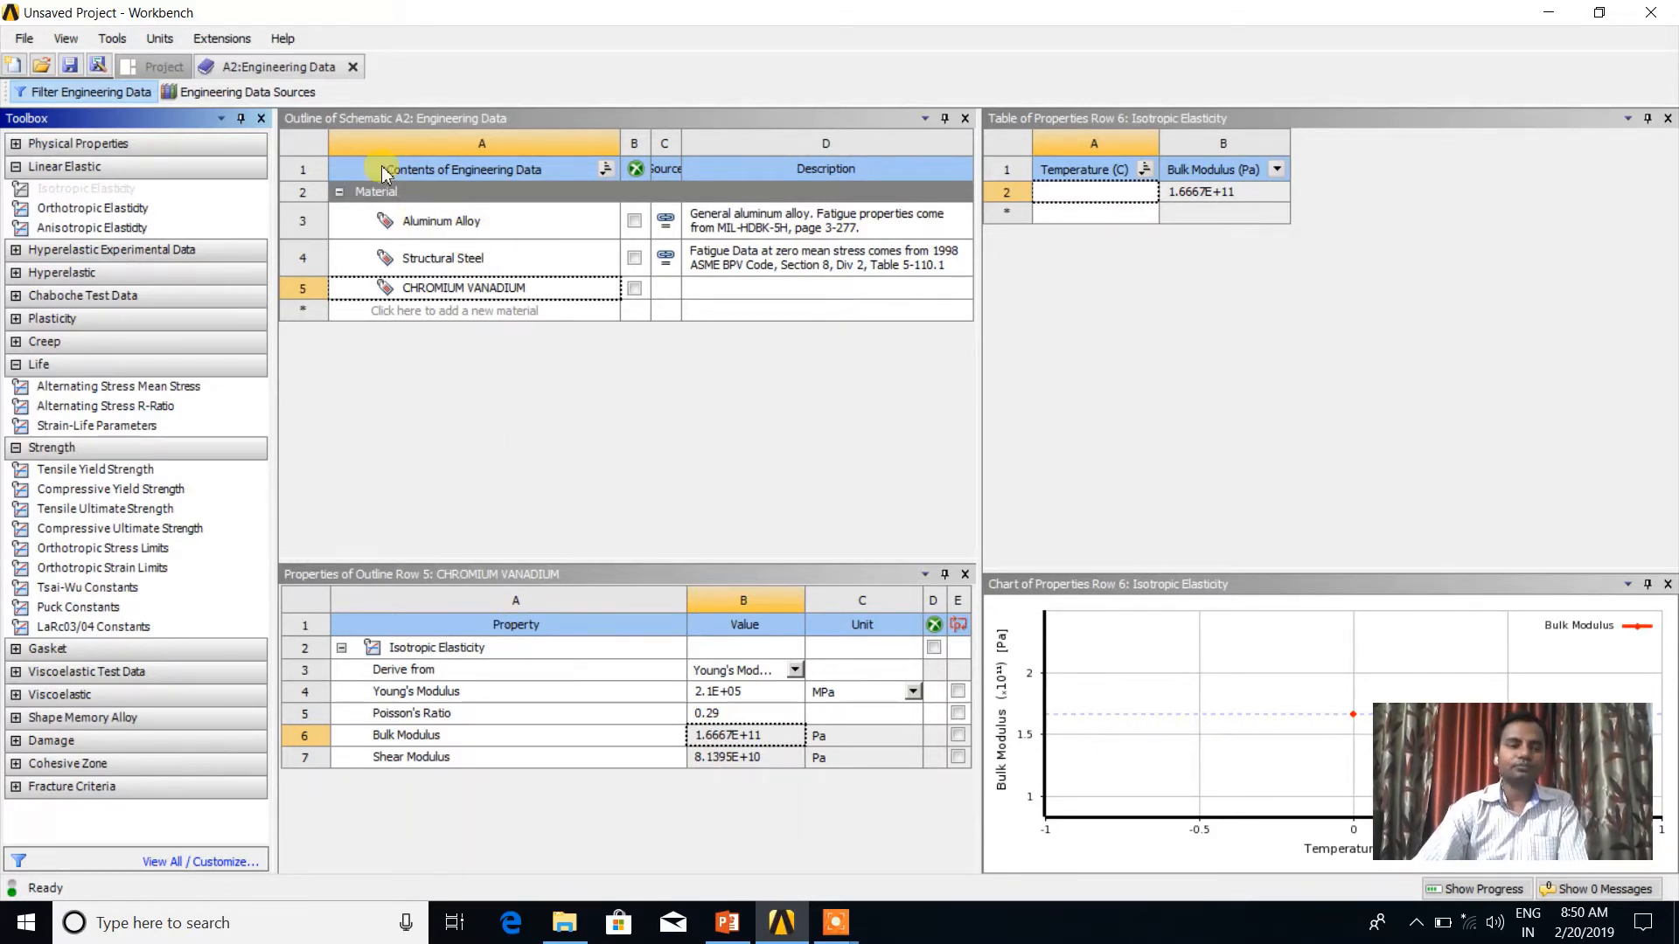
click(266, 94)
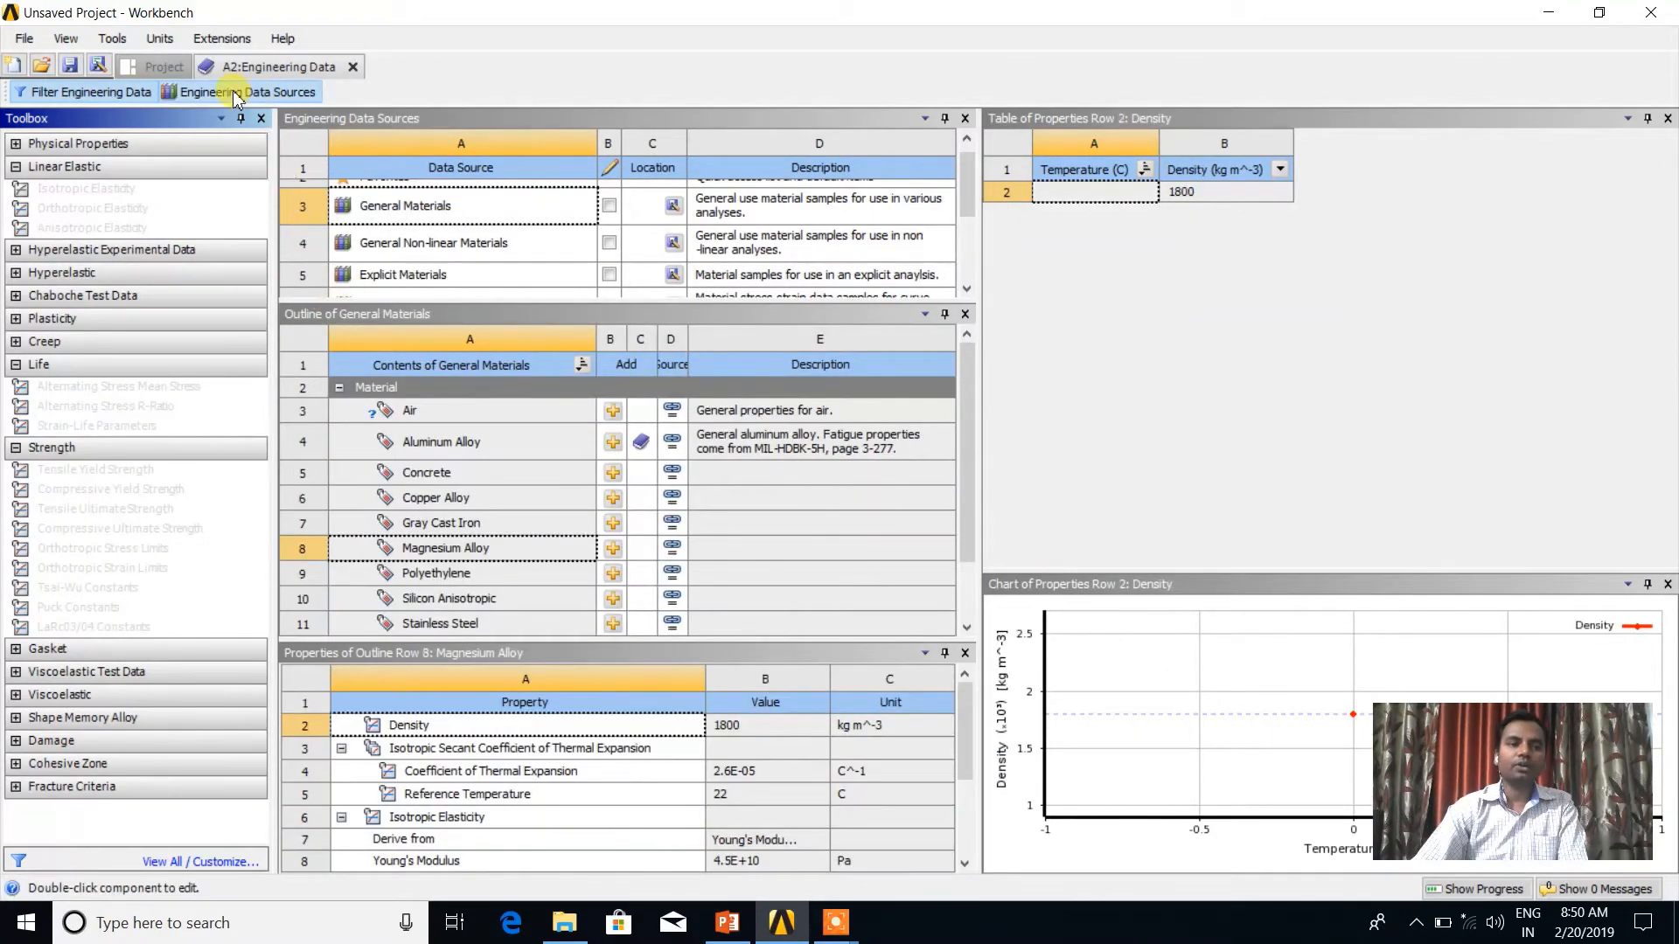
- Return to the project schematic and create a new geometry for the BLOCK Static Structural system in DesignModeler
click(166, 68)
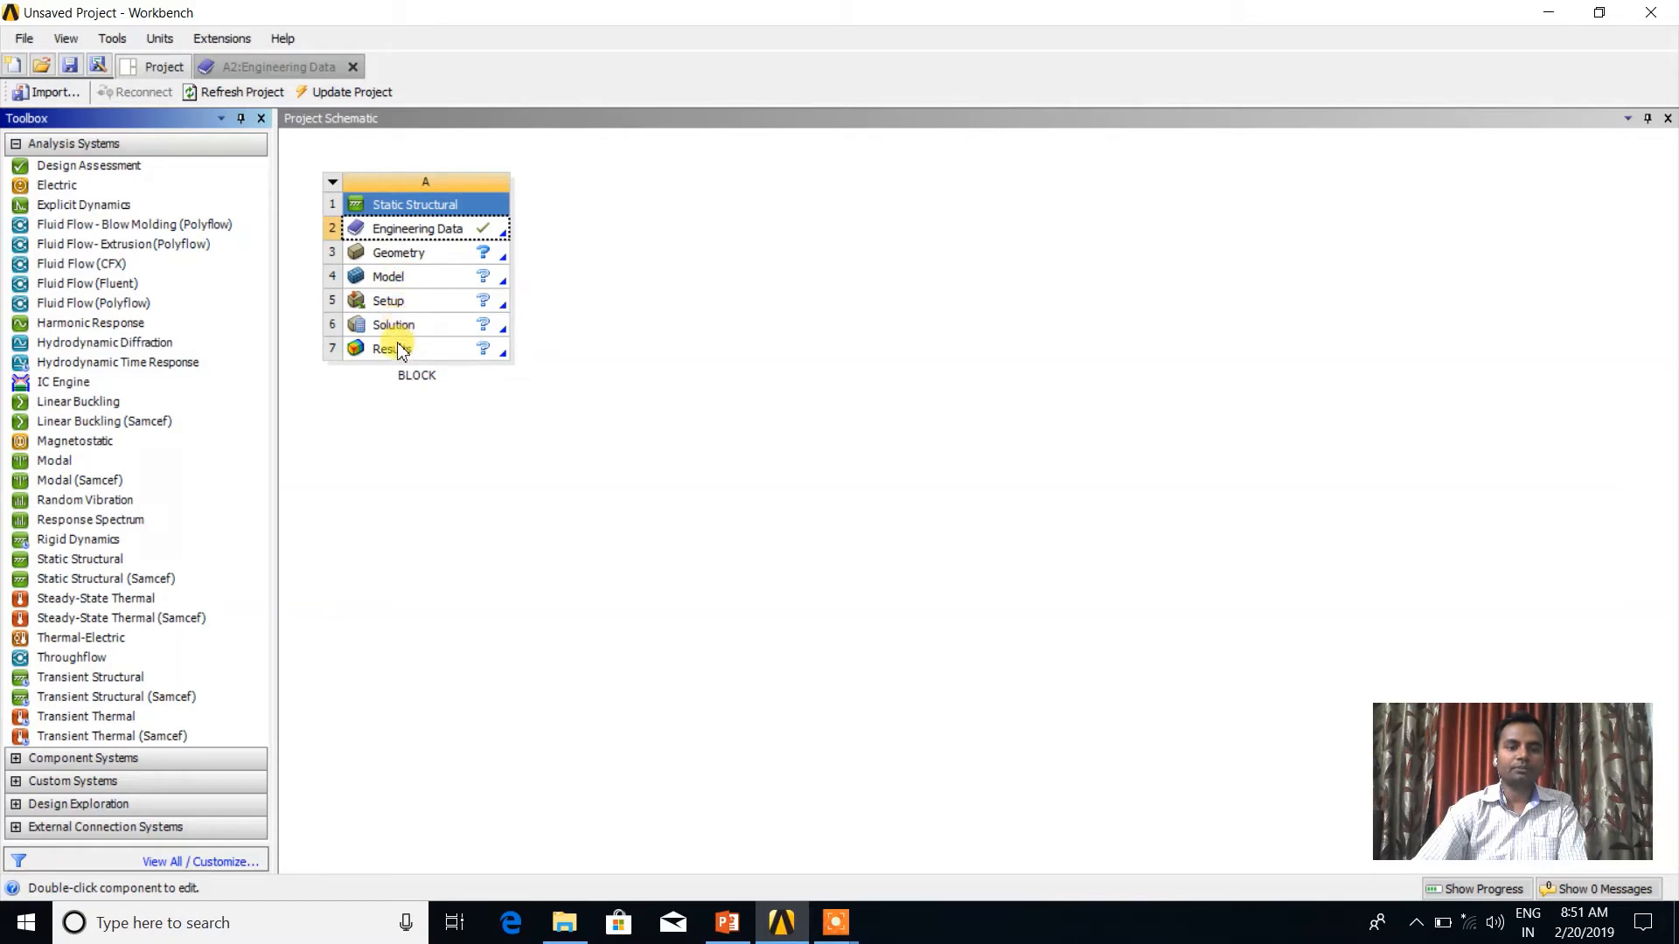
click(415, 261)
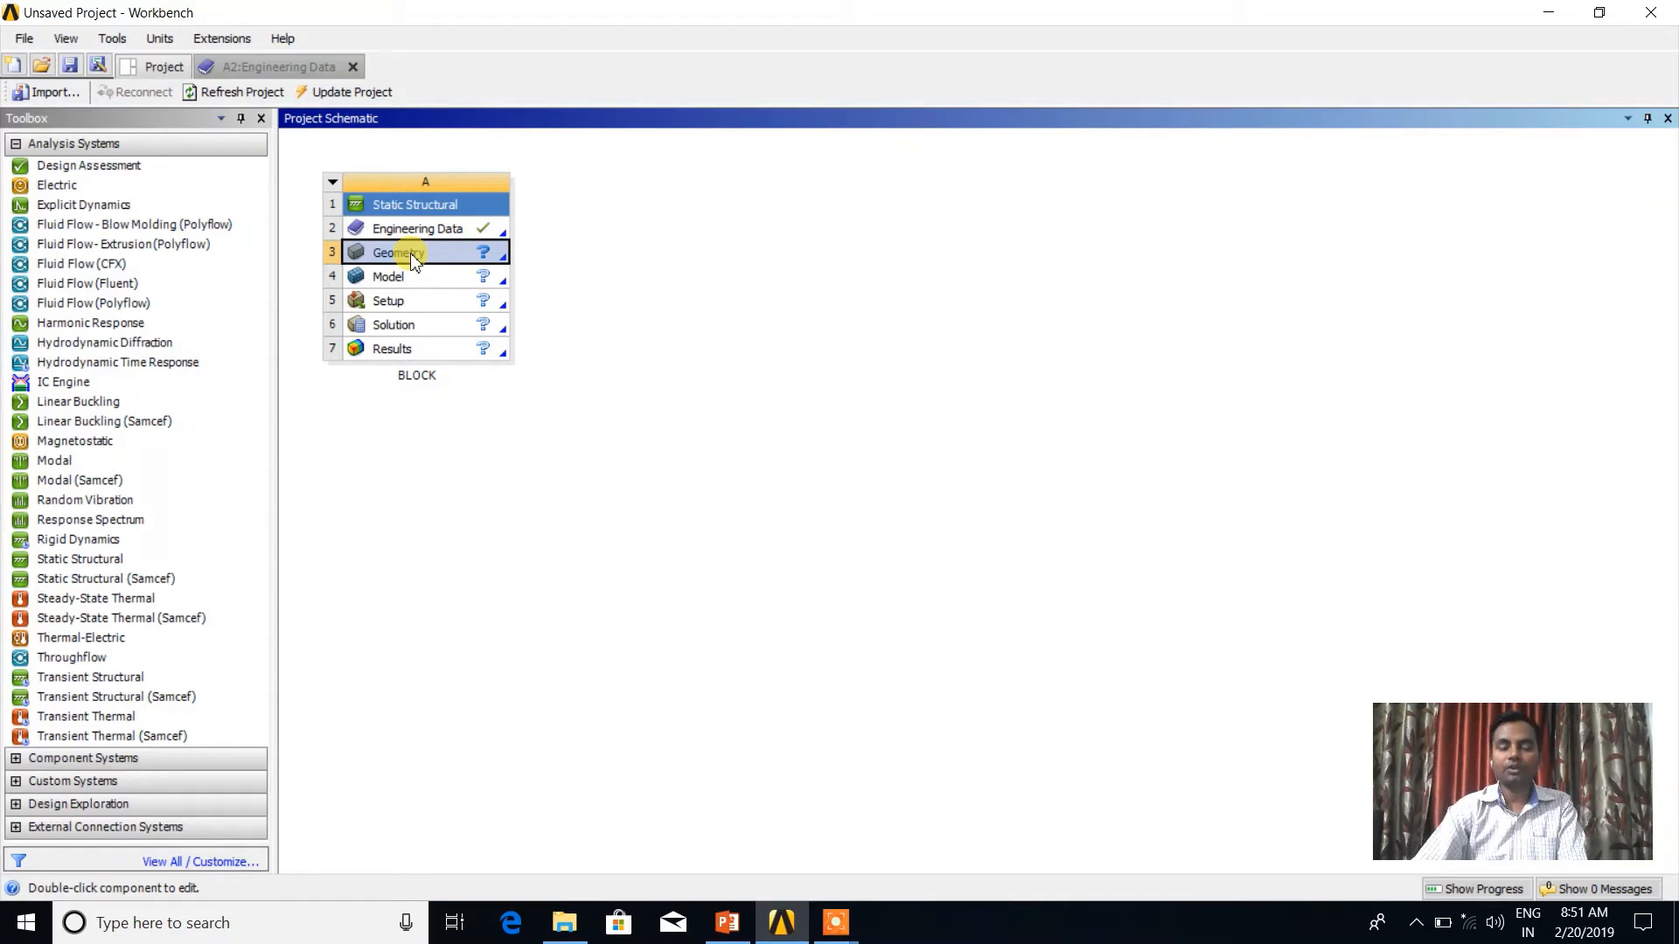
right_click(412, 259)
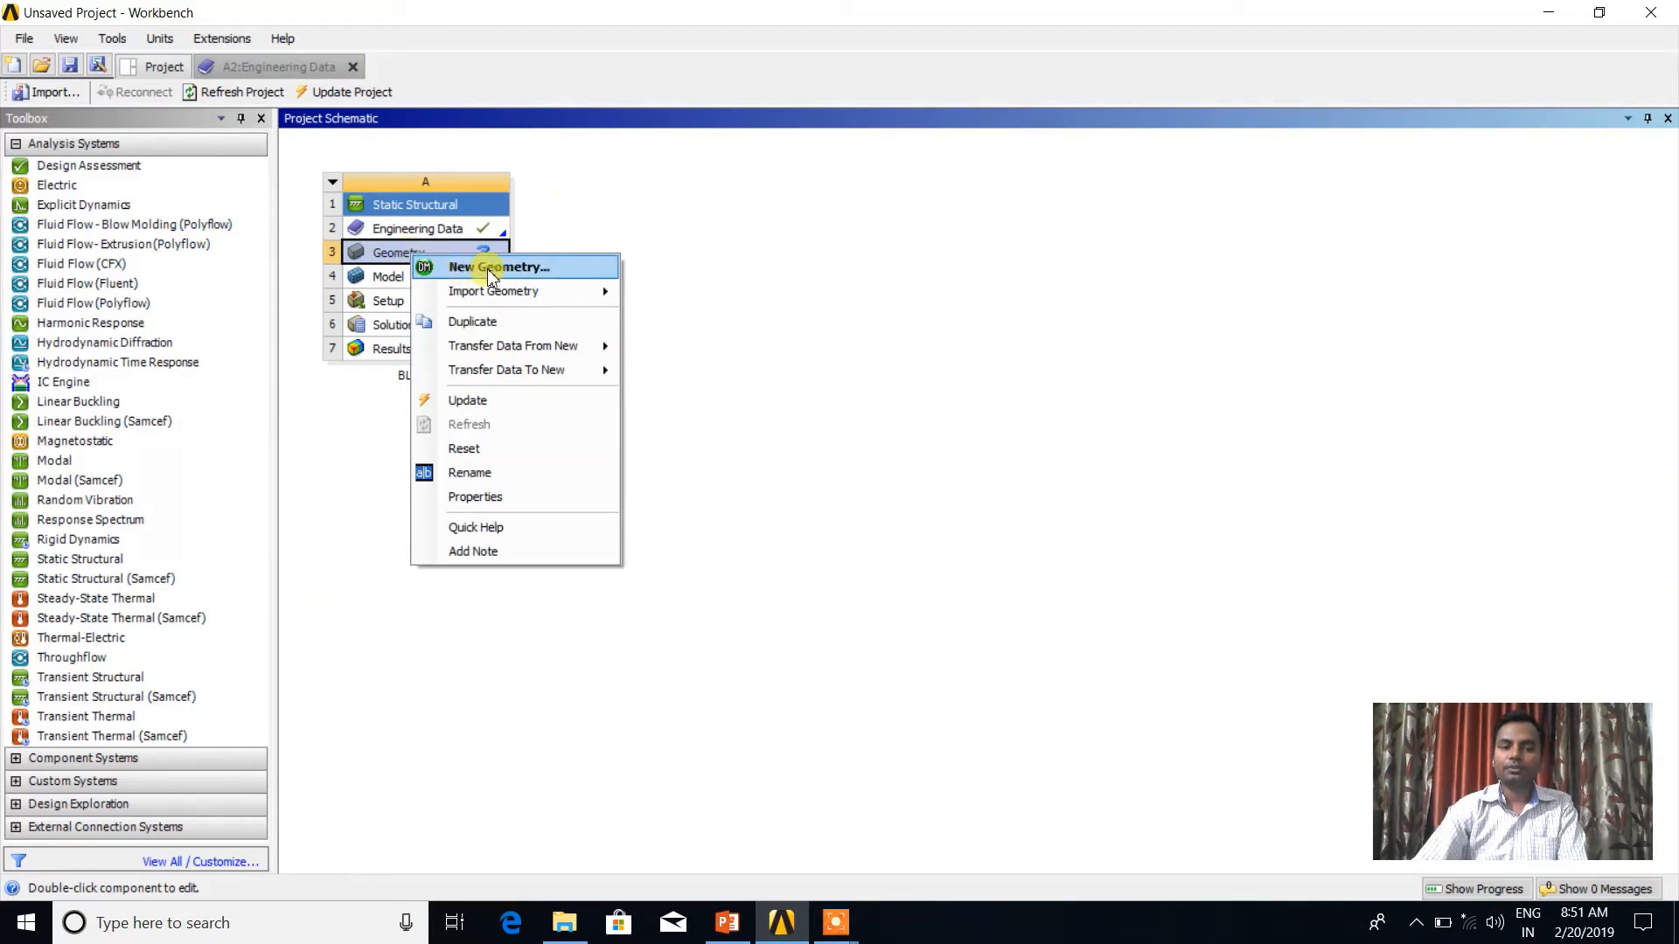
mouse_move(494, 296)
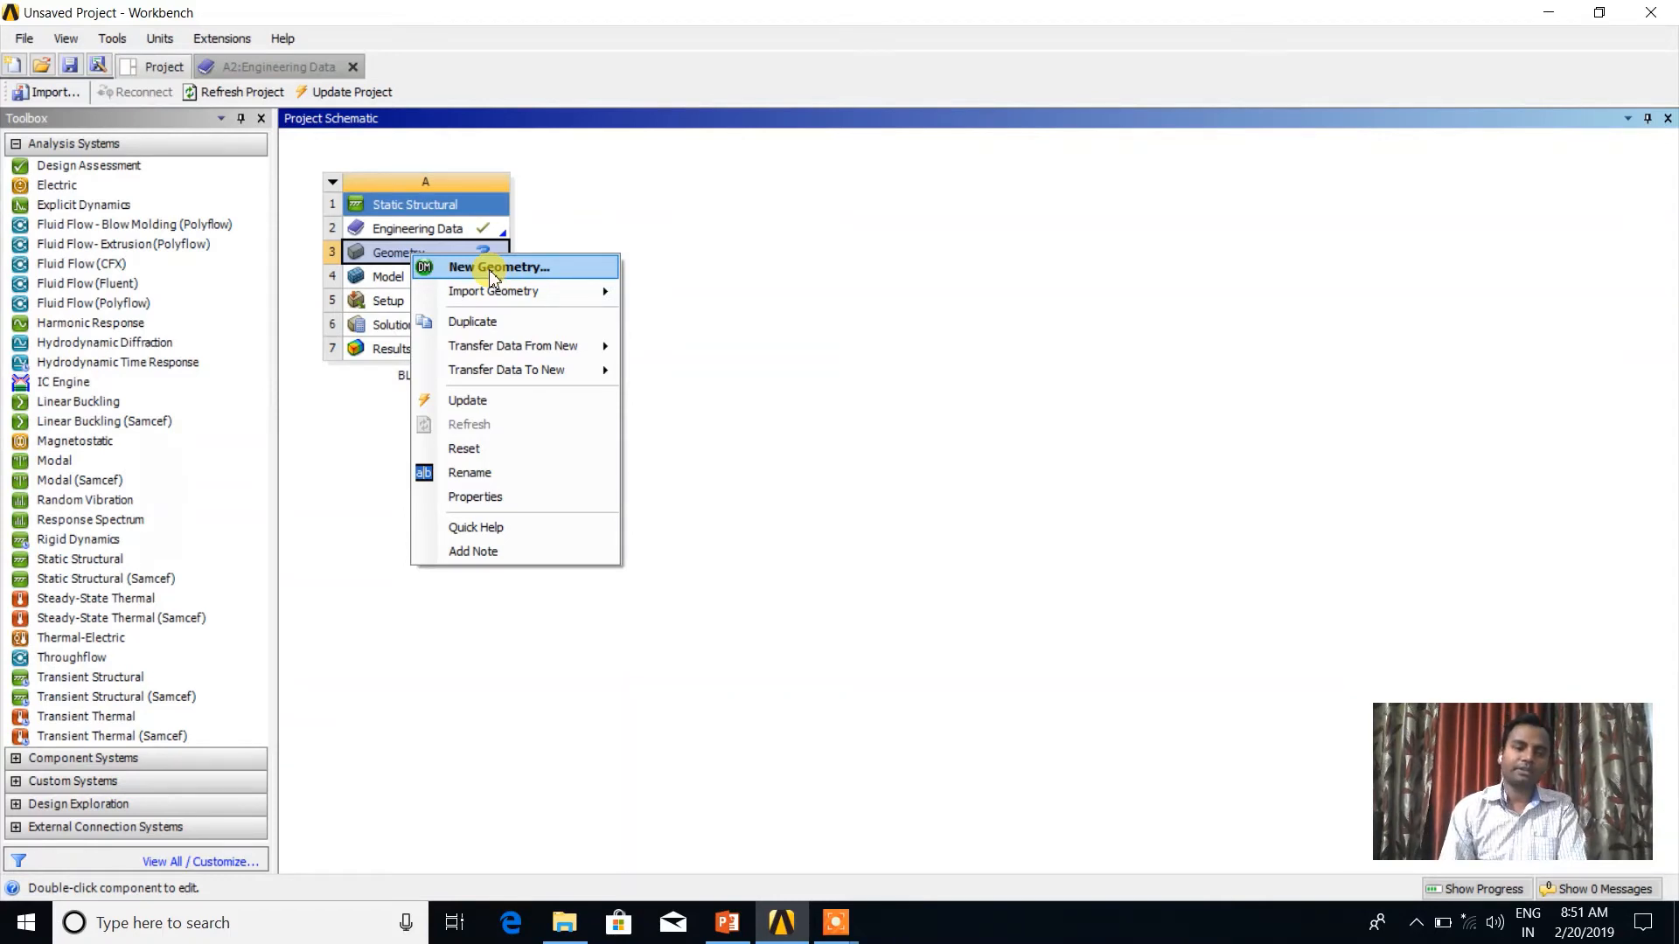
click(490, 270)
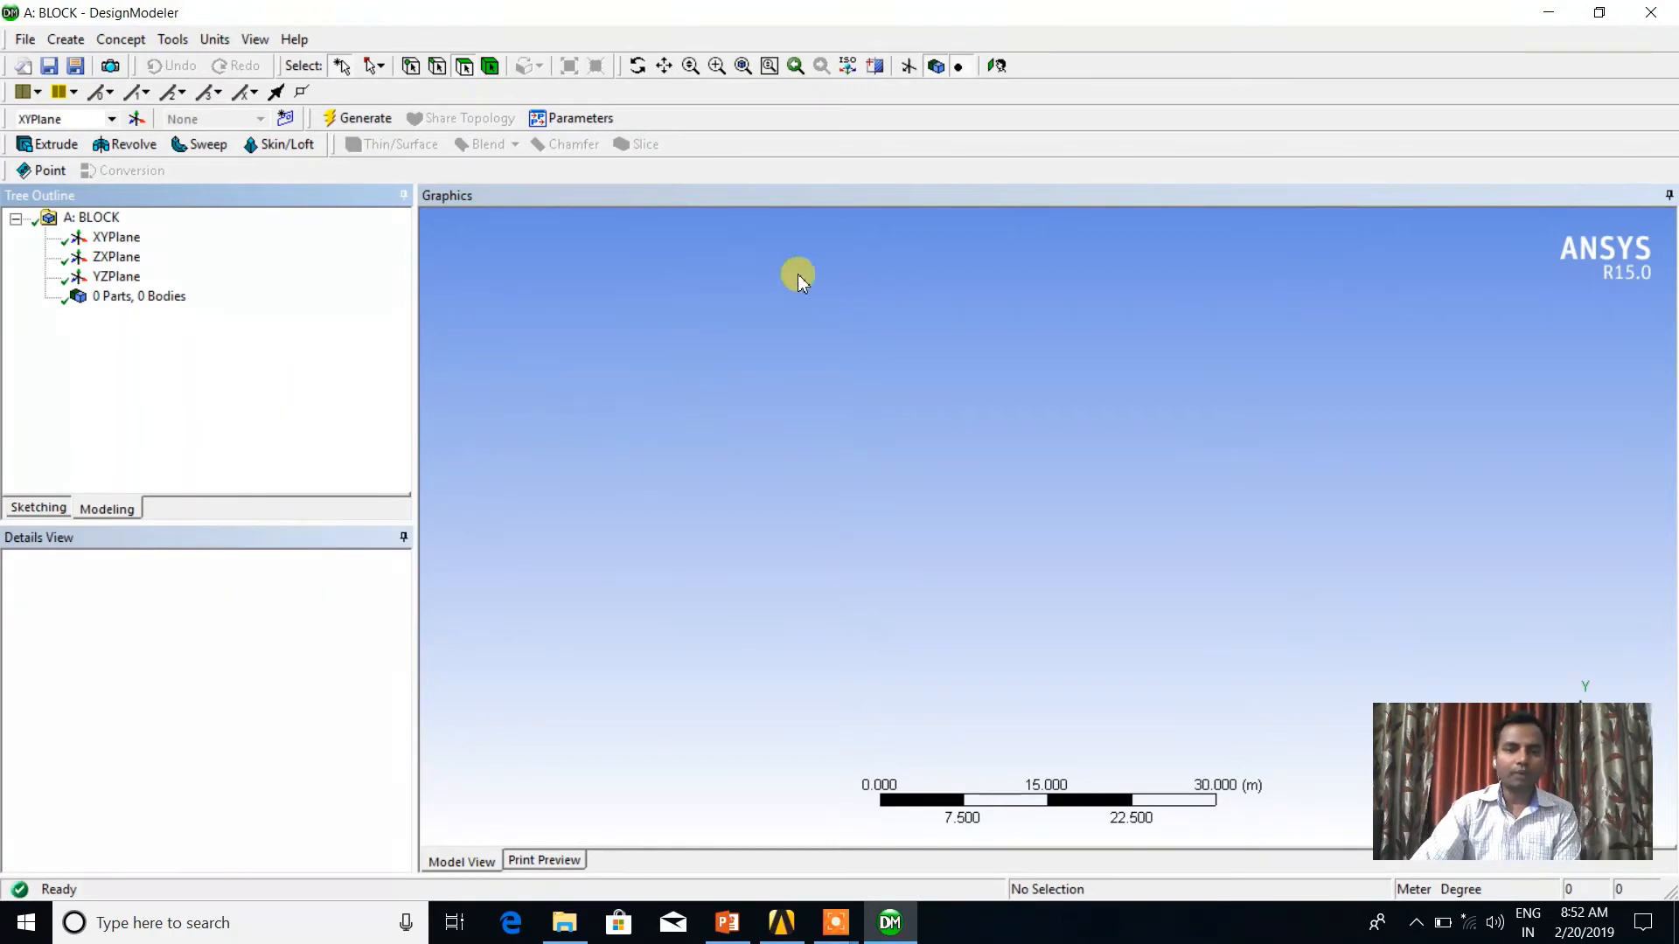
- Select the XYPlane of BLOCK and orient the view to look straight at it
scroll(871, 332, up, 1)
scroll(868, 327, down, 2)
scroll(869, 327, up, 1)
click(744, 68)
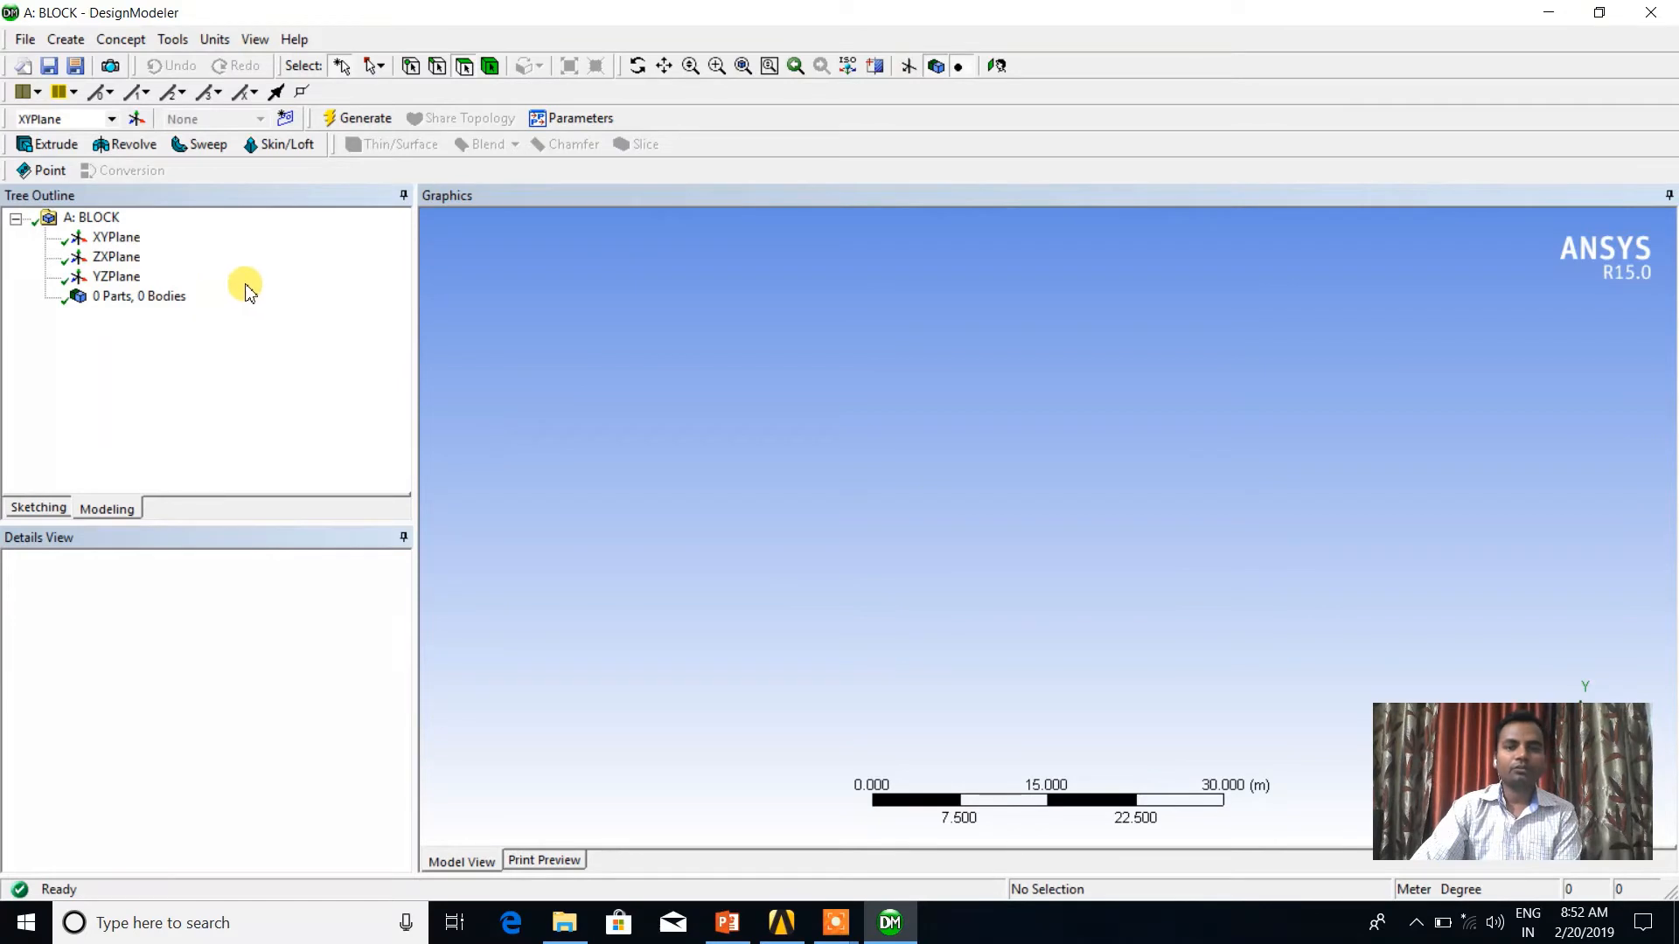
click(117, 245)
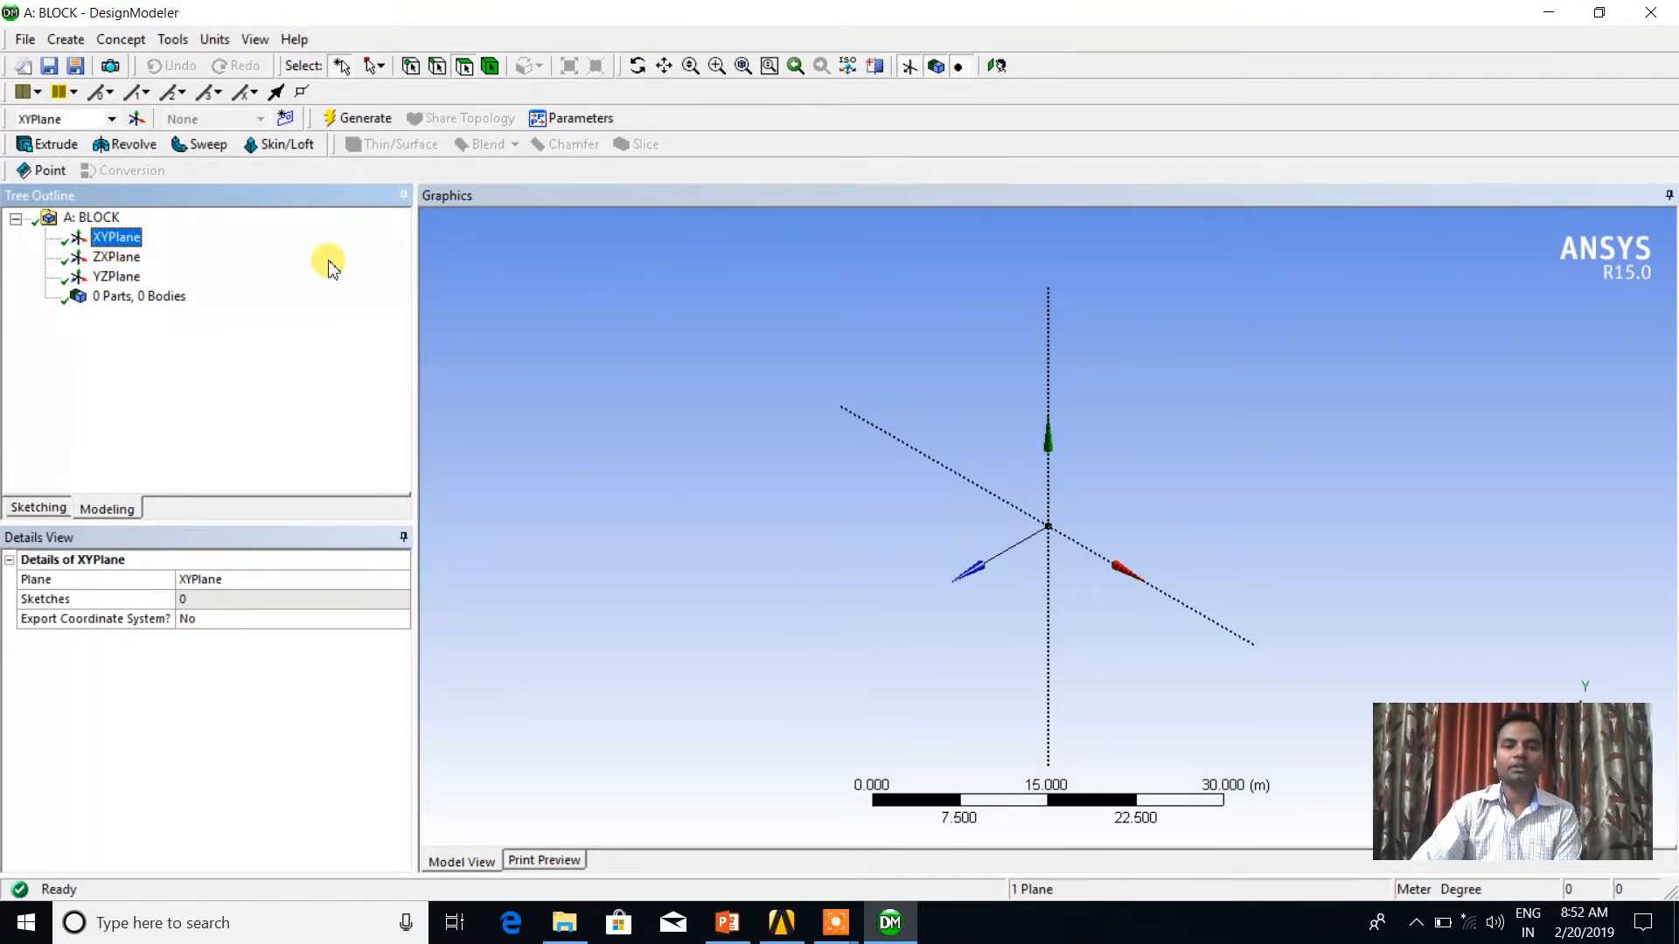
click(999, 67)
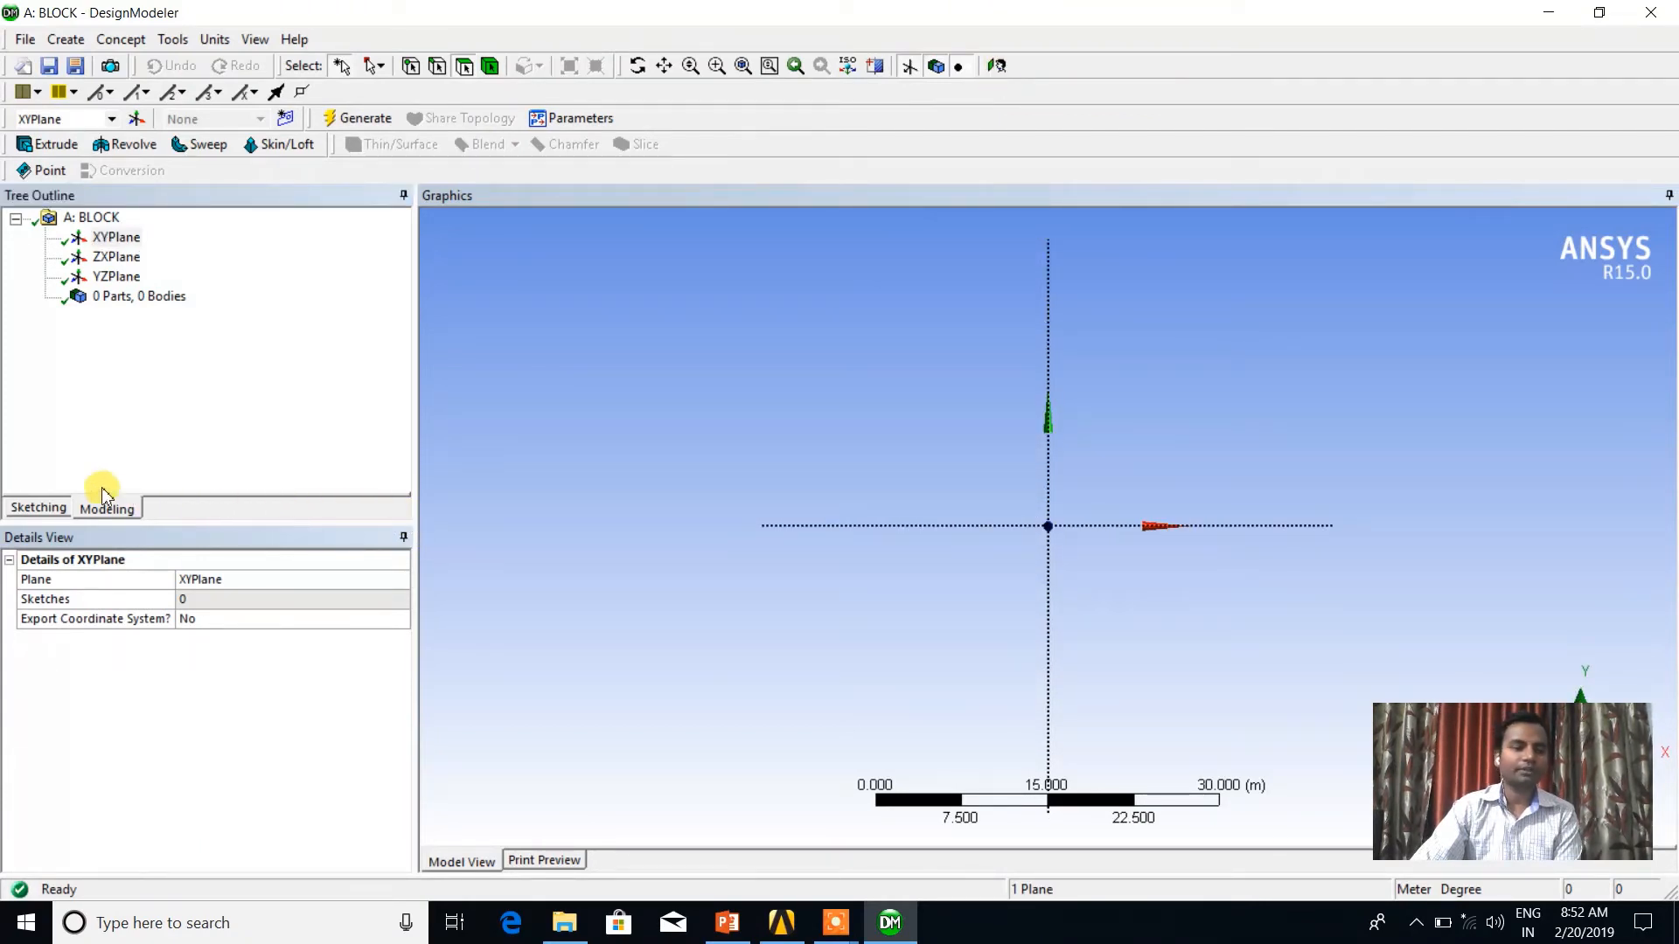
- Switch to sketching on the XYPlane and set the length unit to Millimeter
click(39, 508)
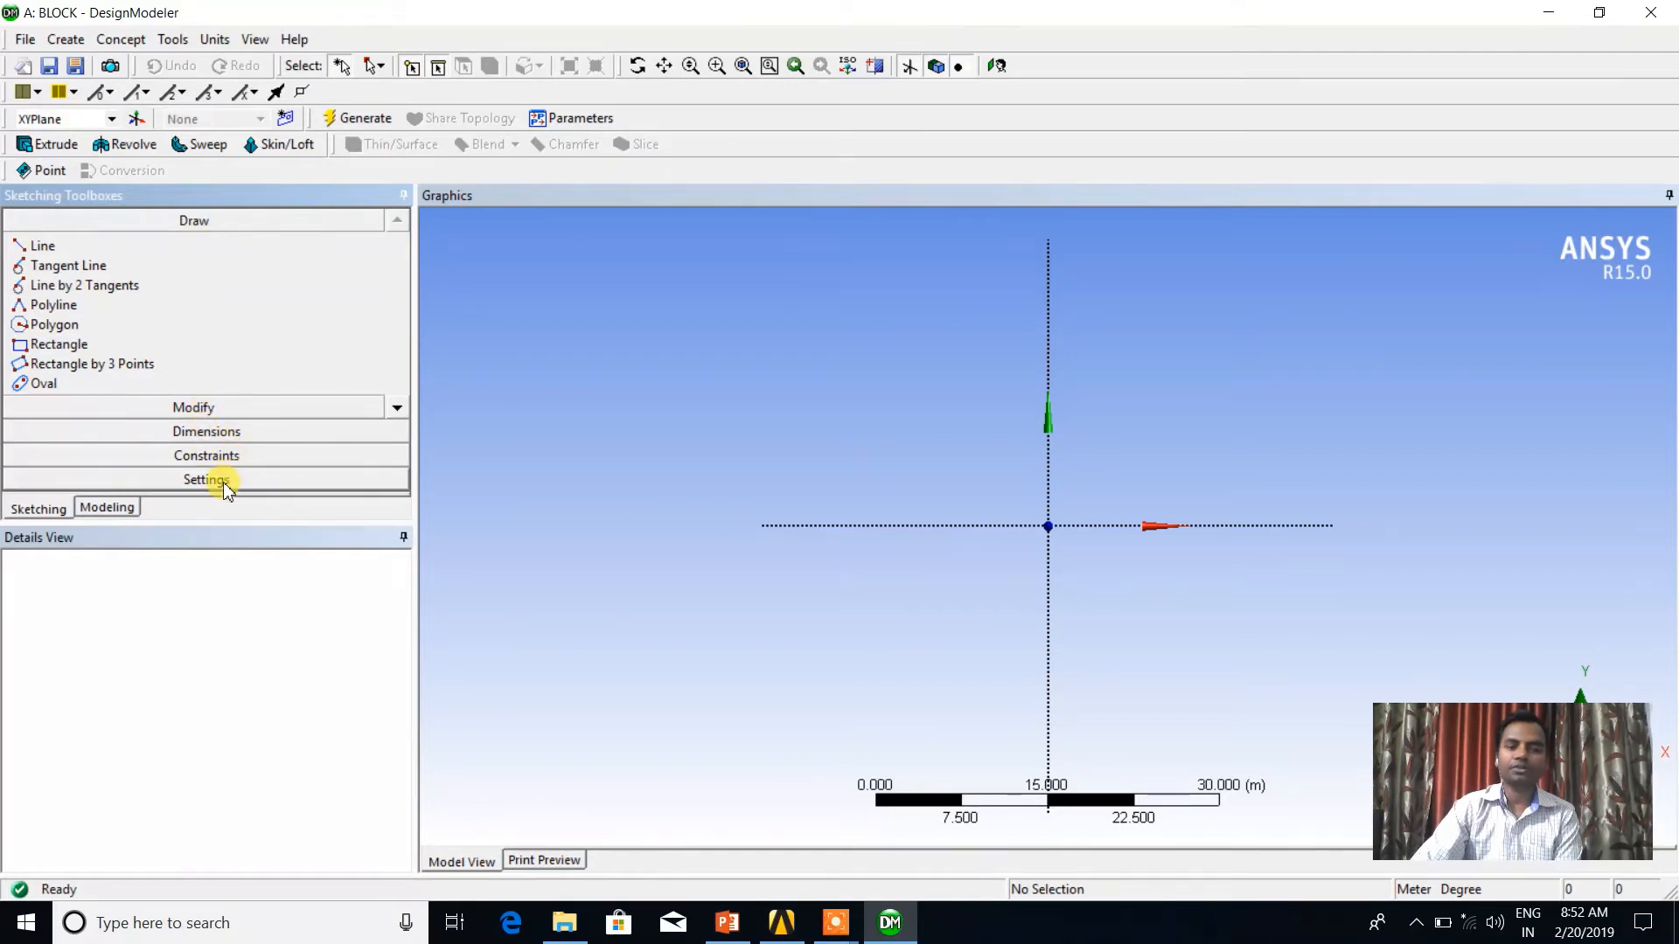
click(210, 44)
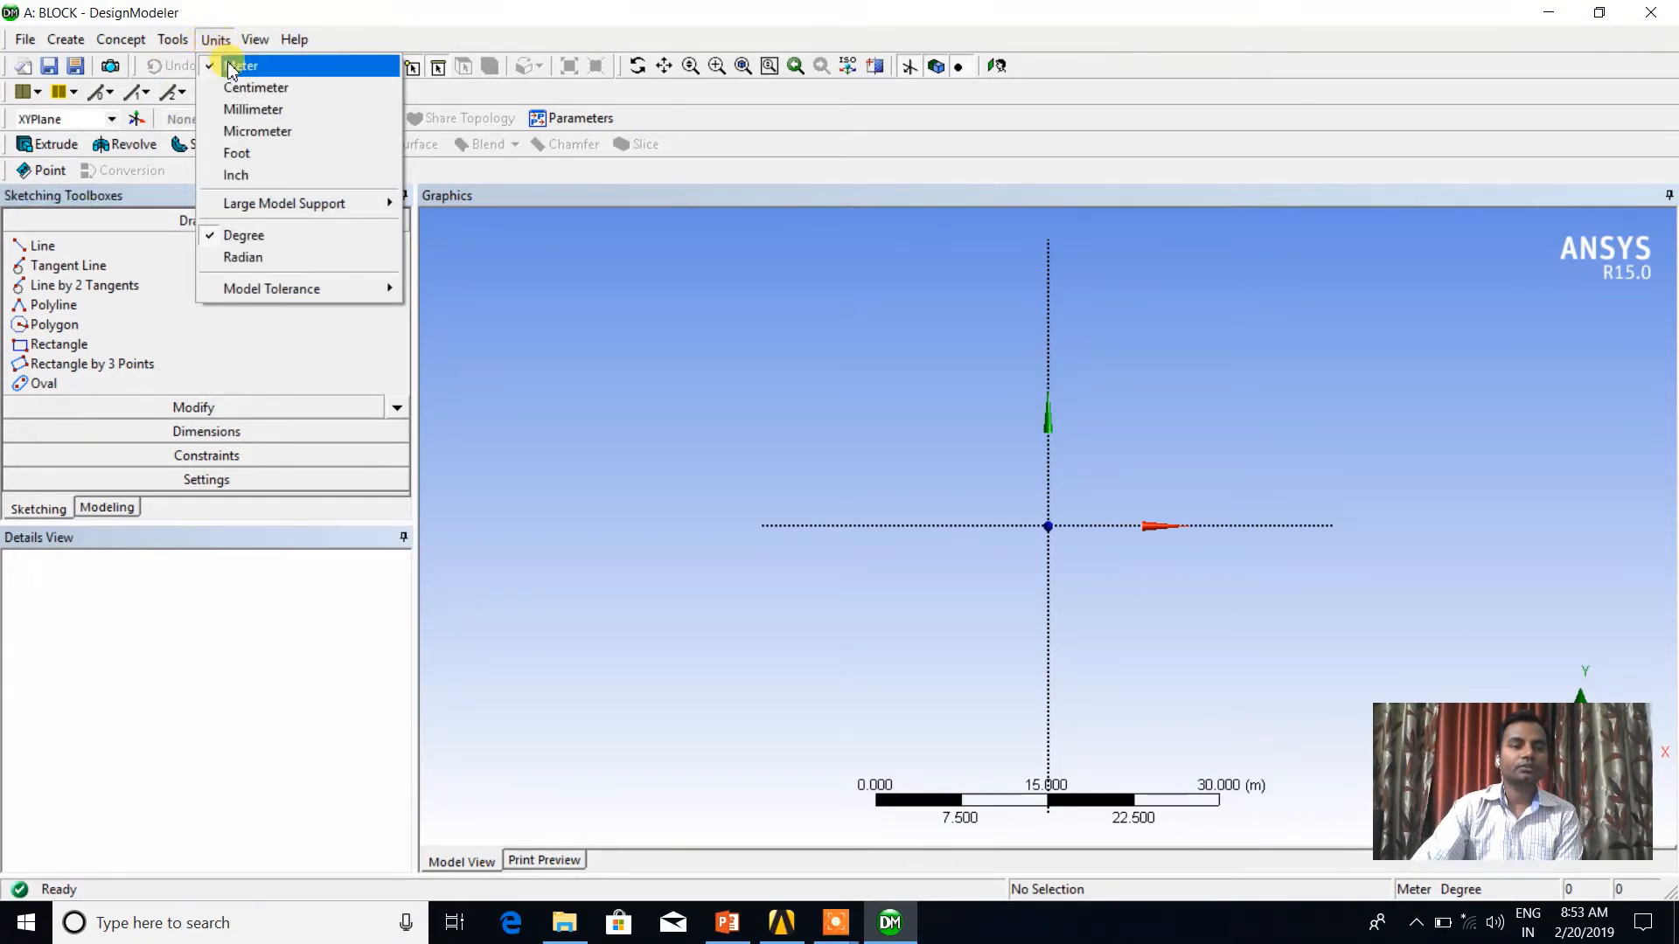
click(259, 112)
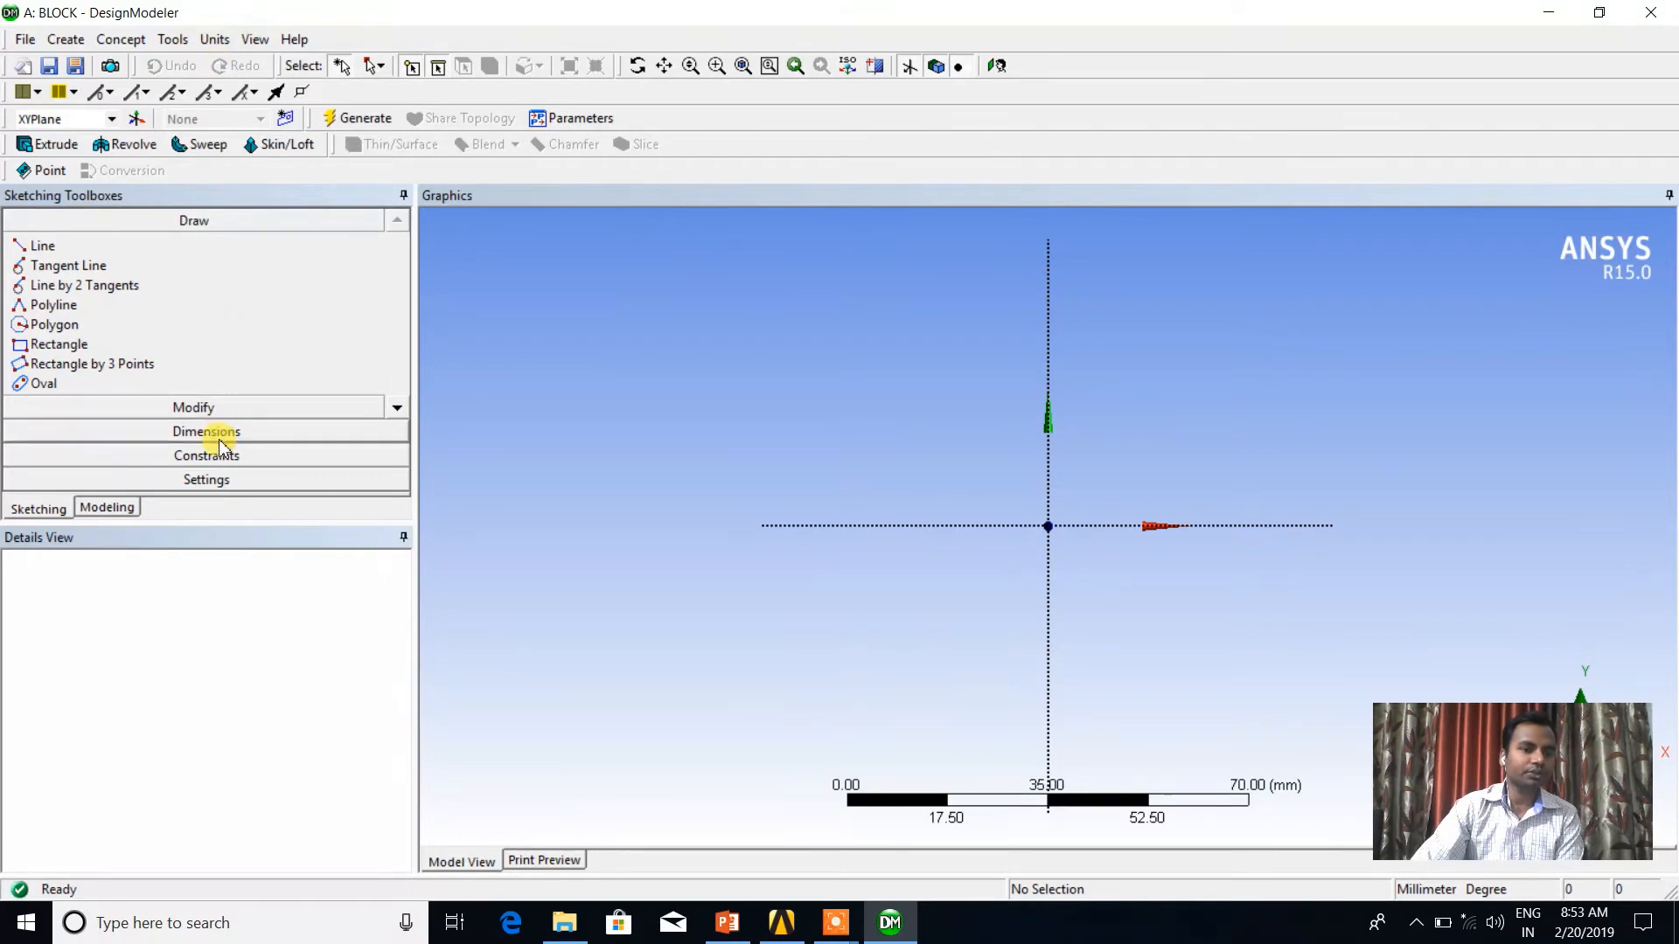
- Sketch a rectangle enclosing the origin on the XYPlane, with its first corner at about (-27, 14.5) mm
click(59, 344)
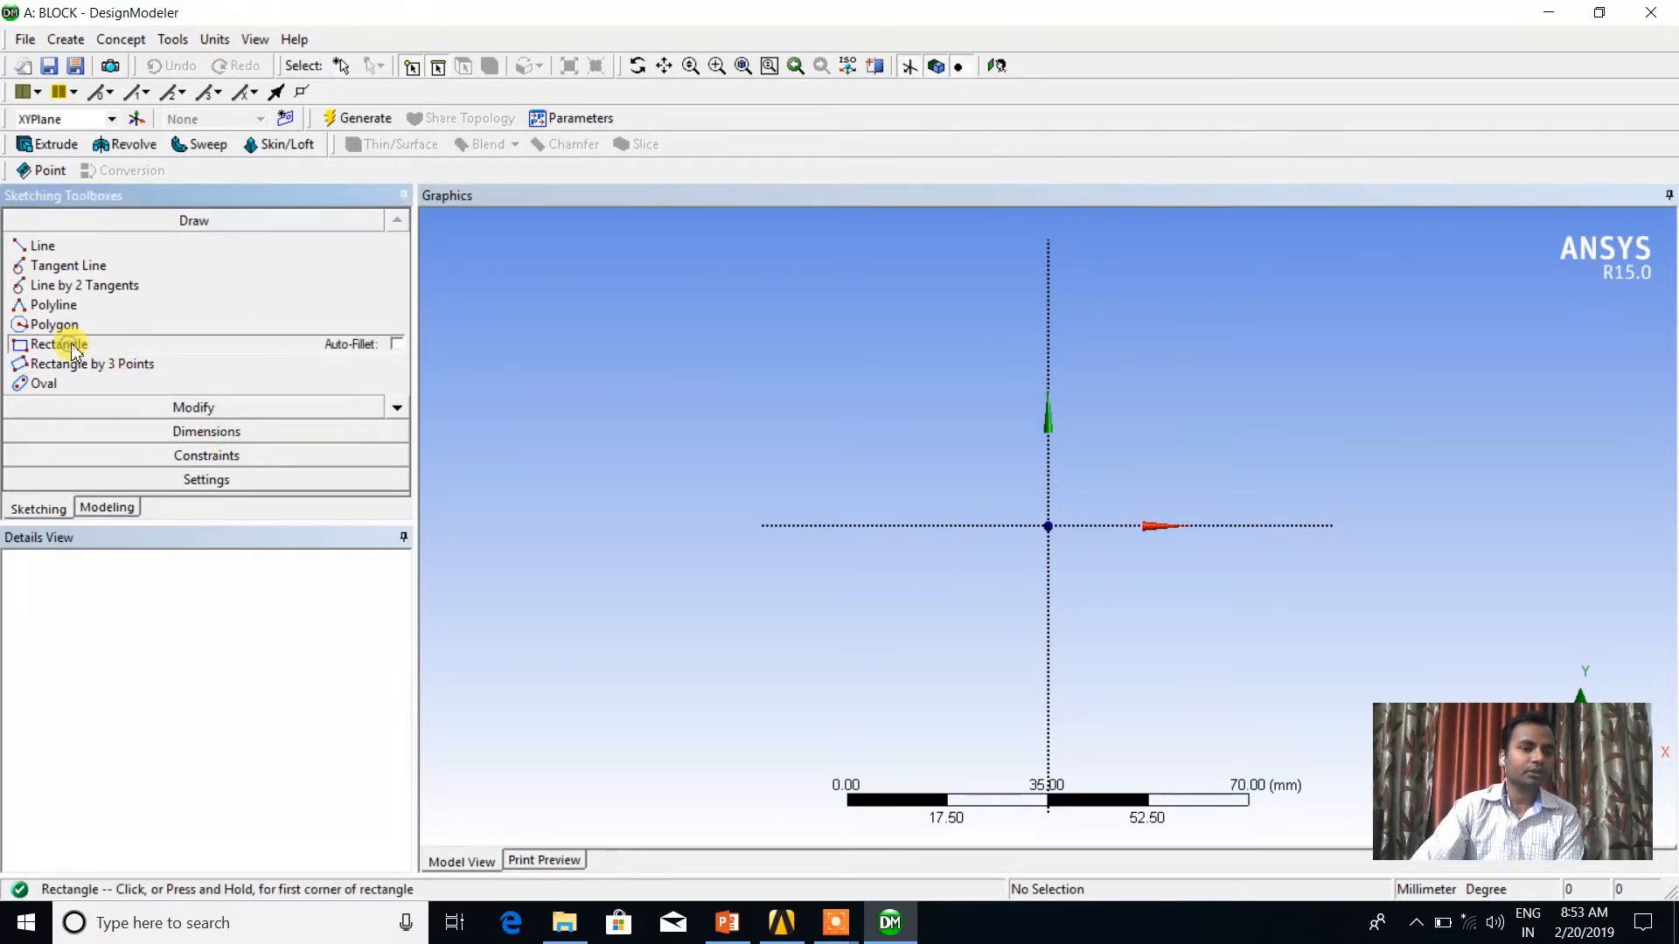
click(901, 445)
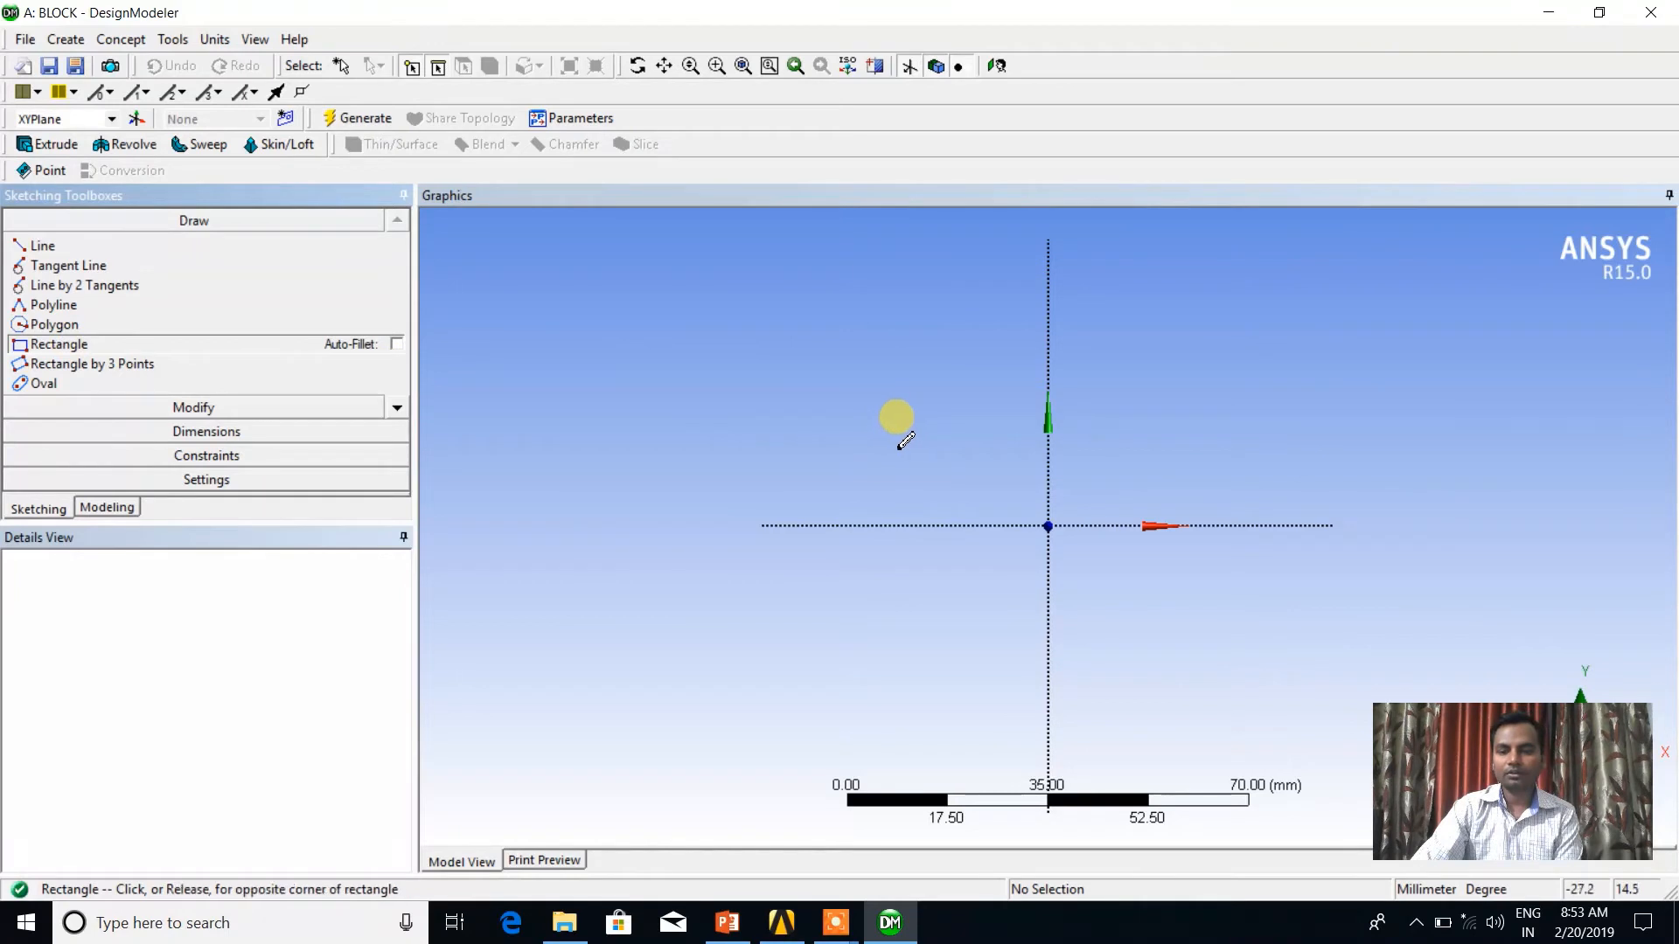
click(1230, 611)
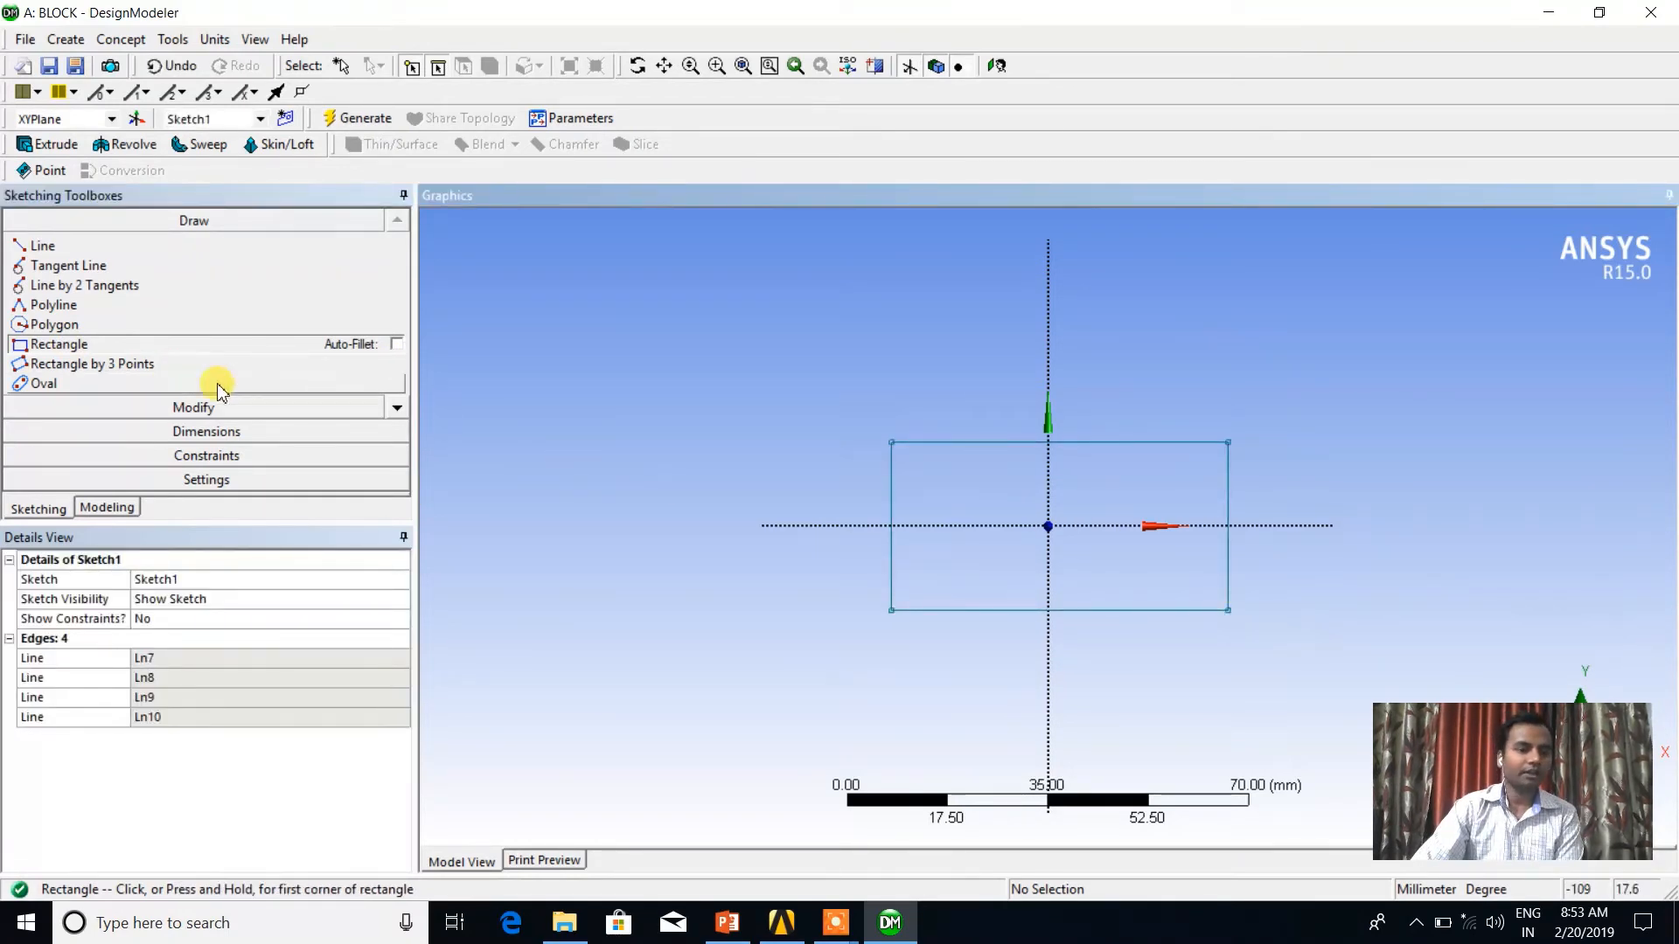
- Sketch a circle about 13.6 mm in diameter centred on the origin, inside the rectangle
click(398, 409)
click(398, 408)
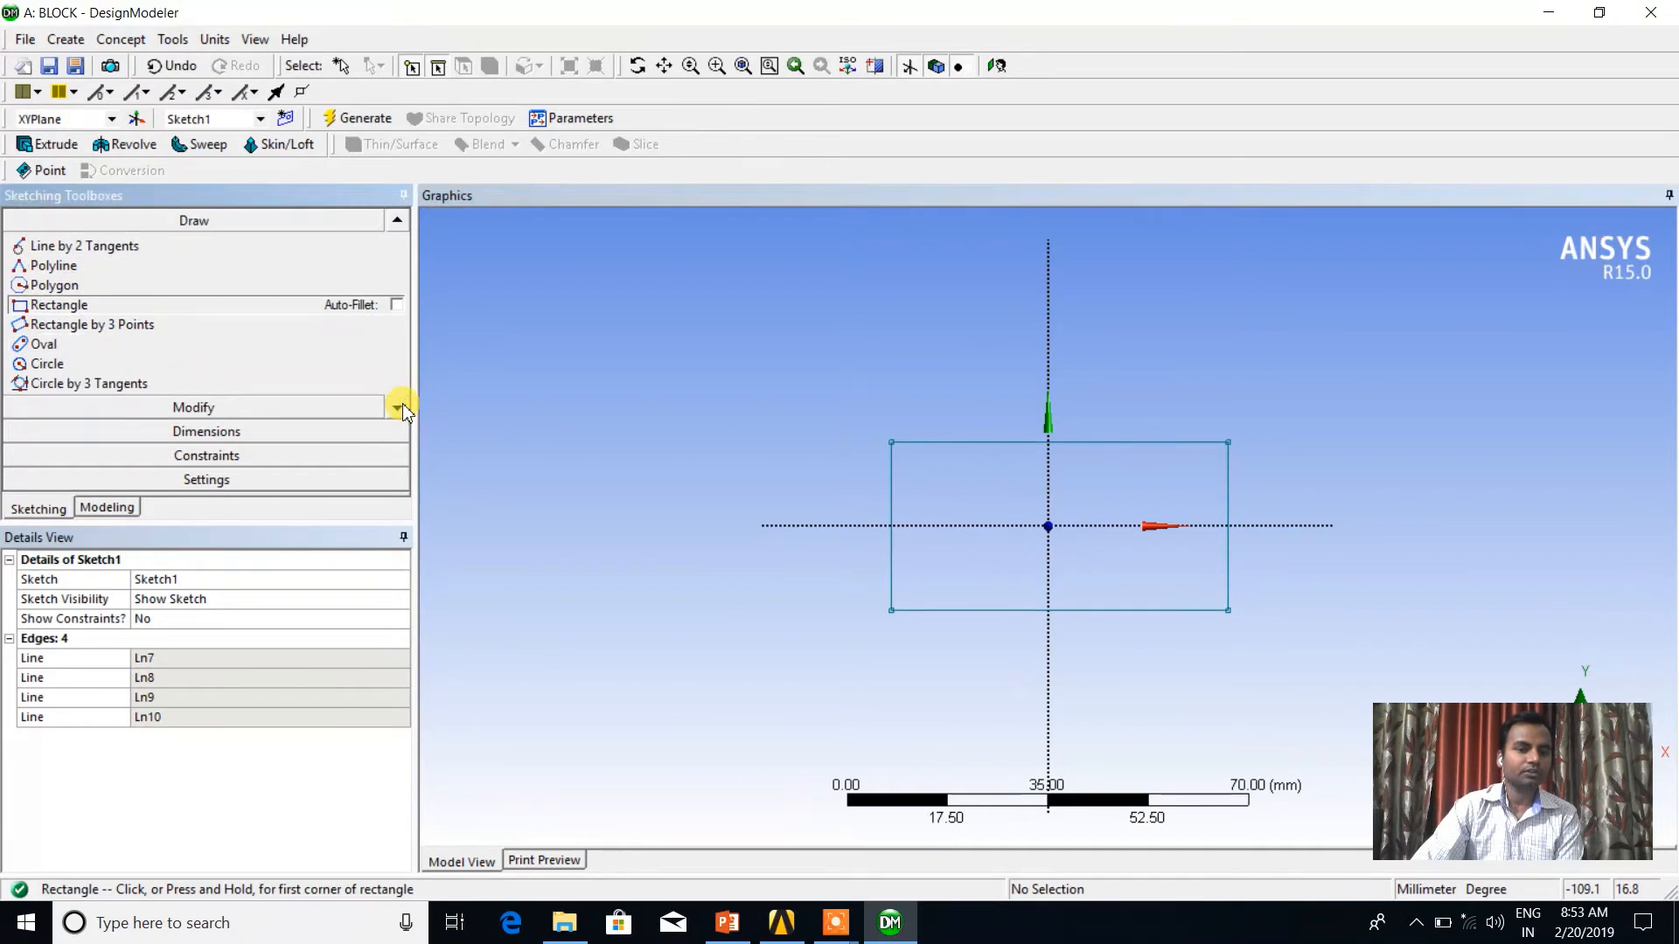
click(46, 364)
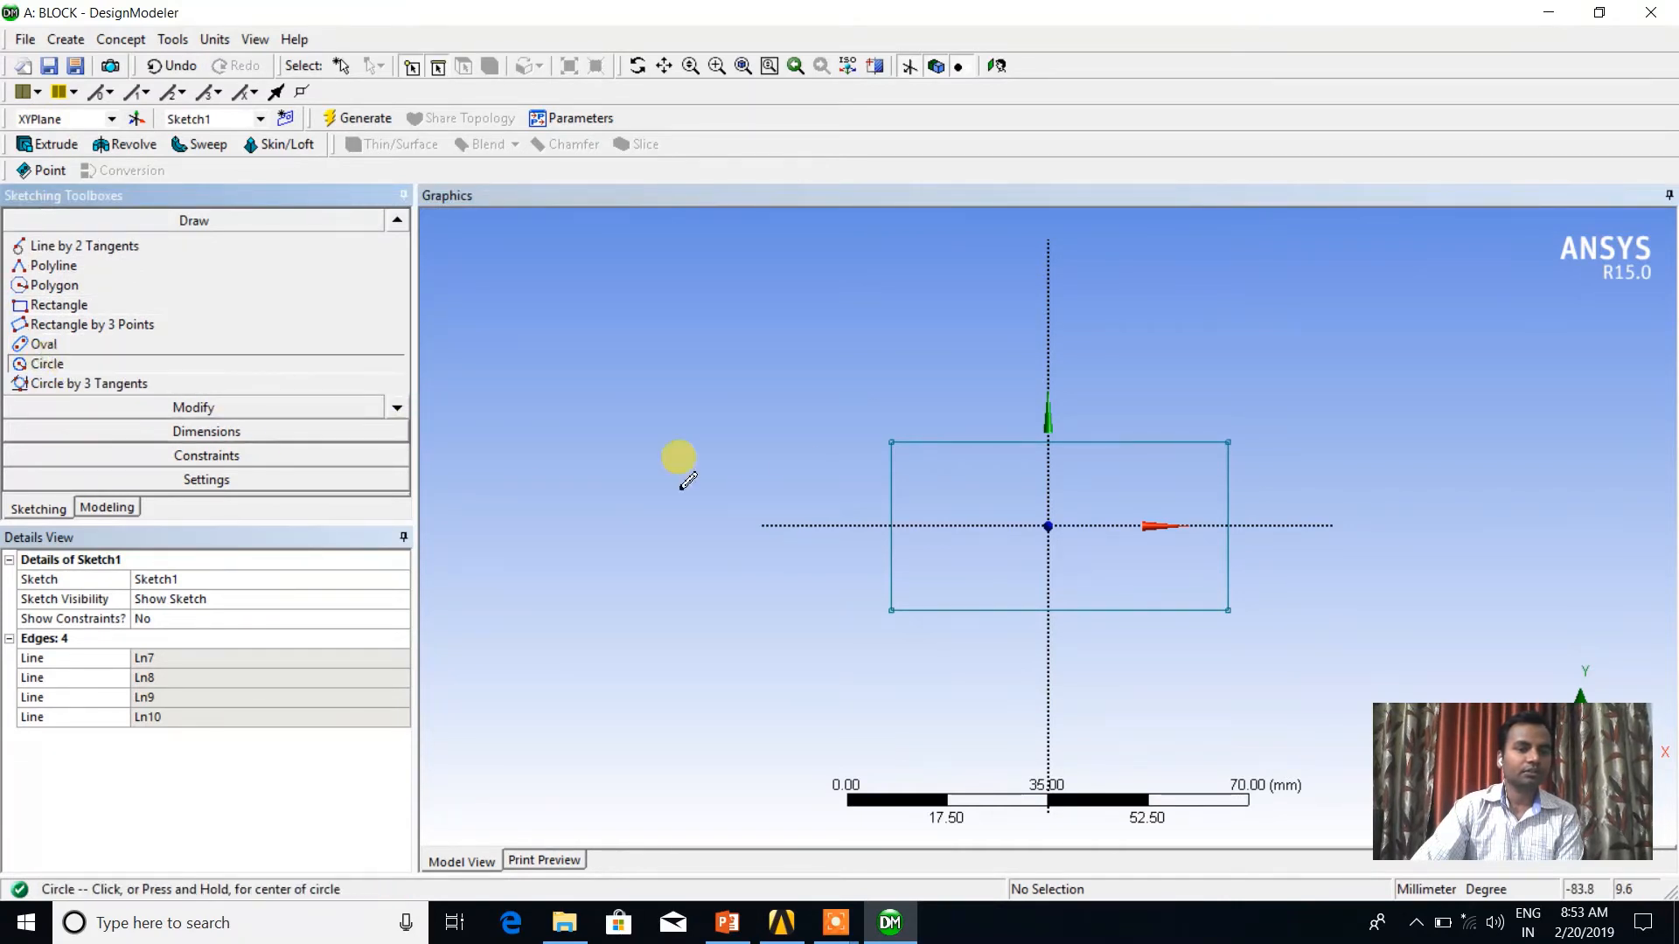
click(1048, 526)
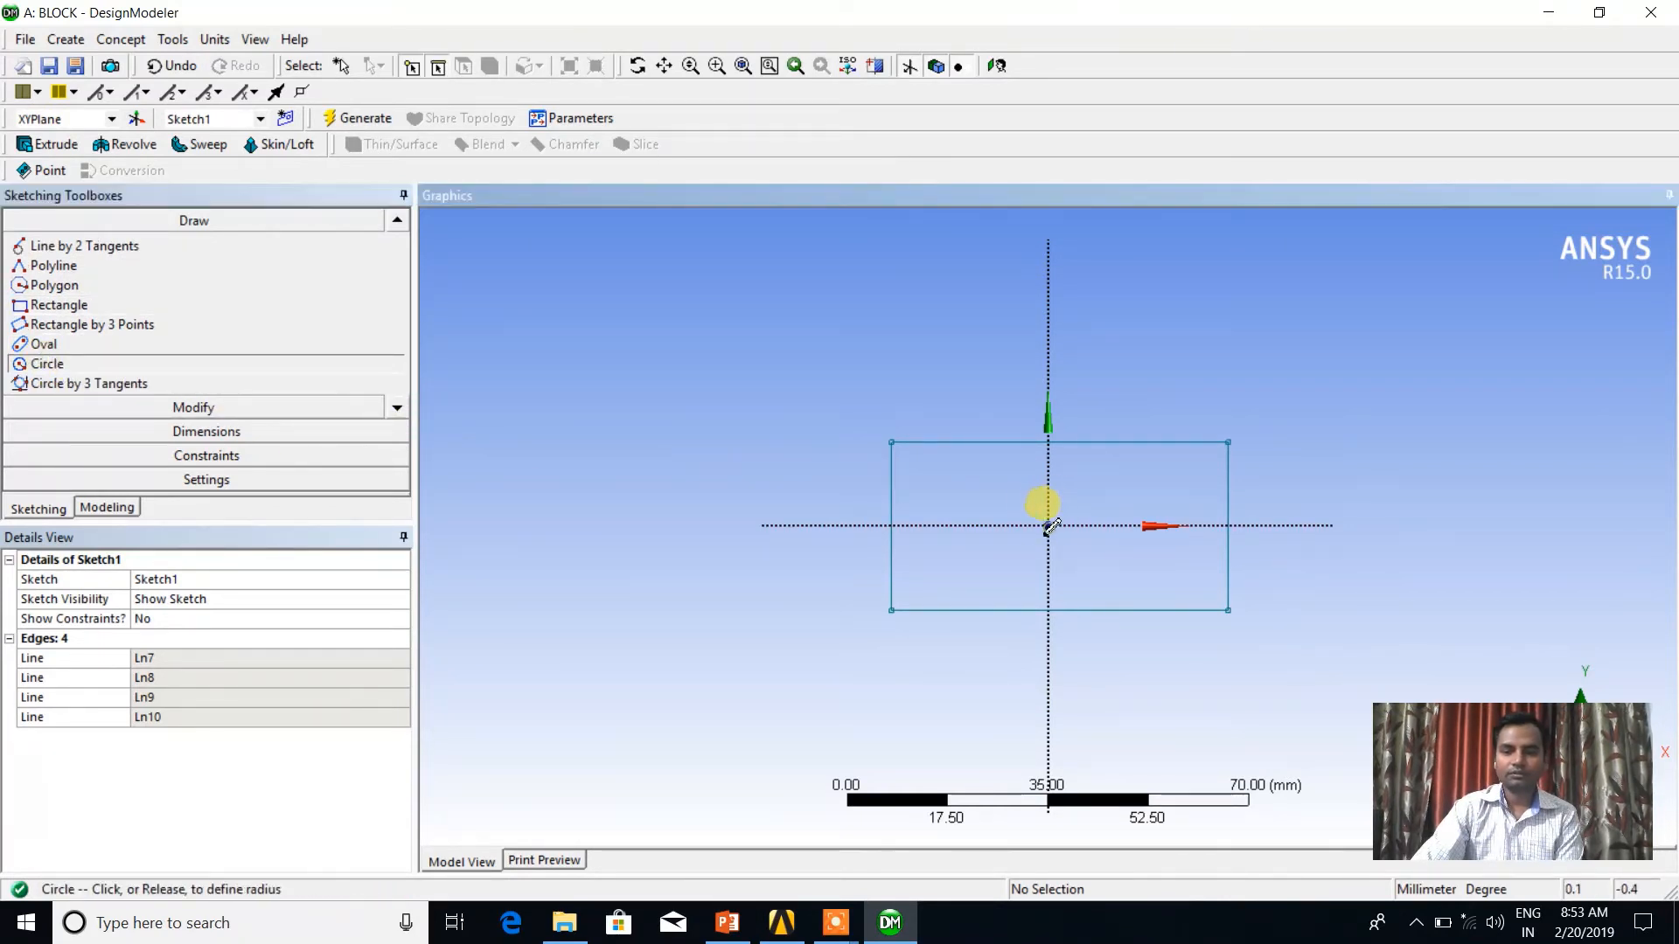
click(1011, 516)
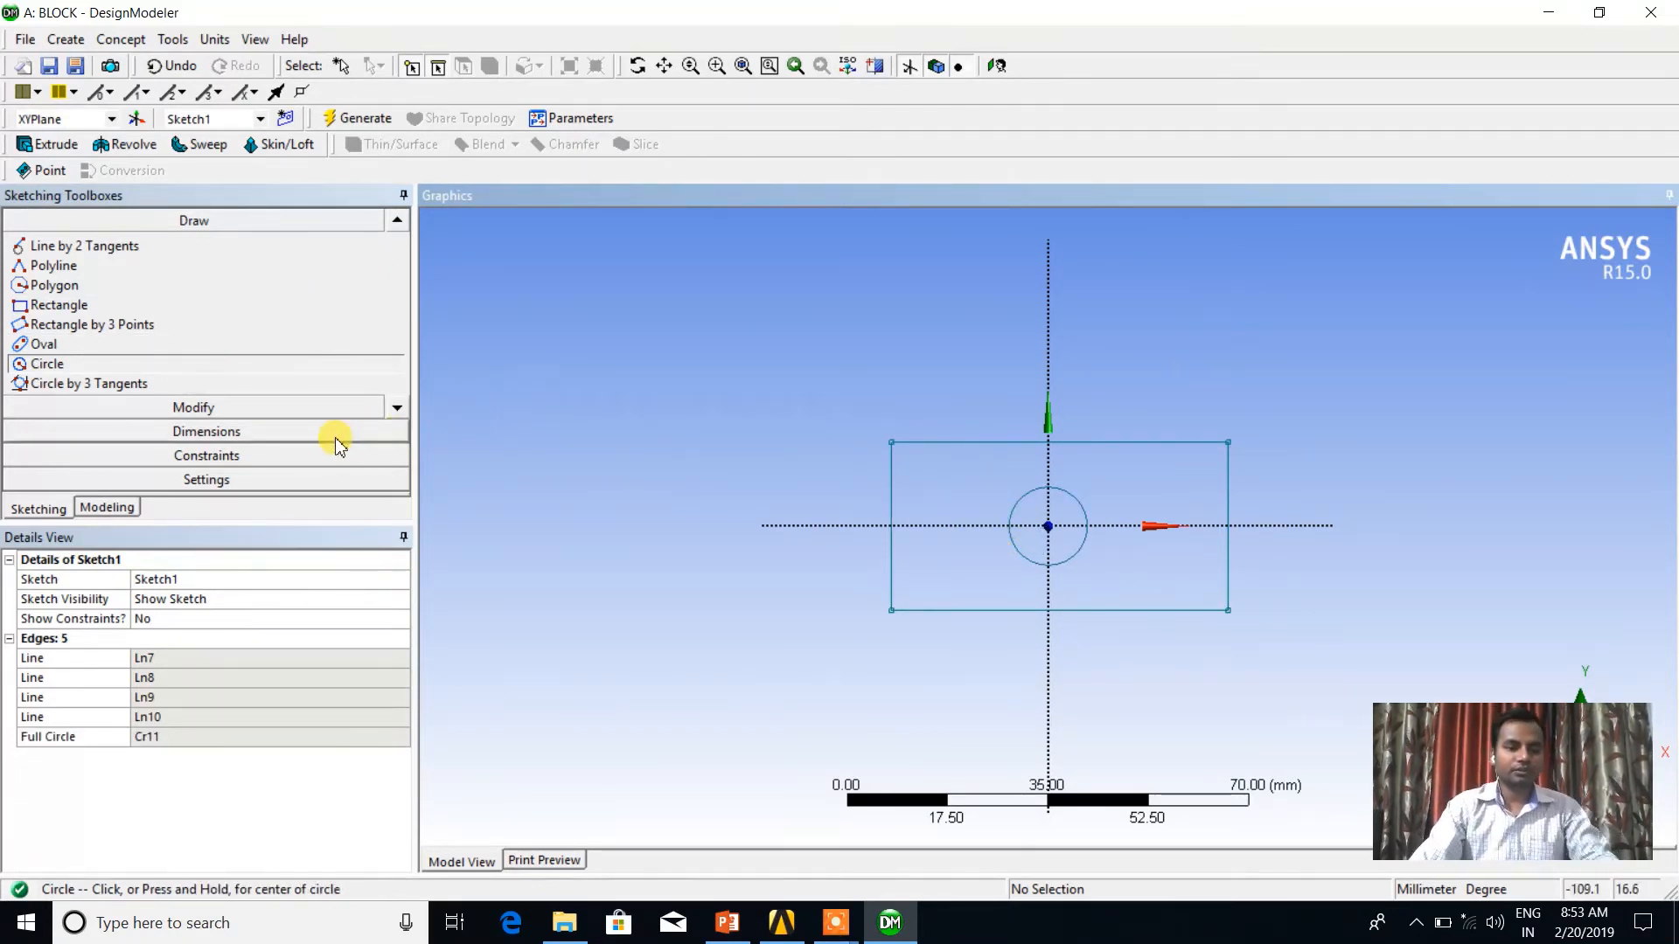
- Add general dimensions for the rectangle's width and height and for the circle's diameter
click(264, 433)
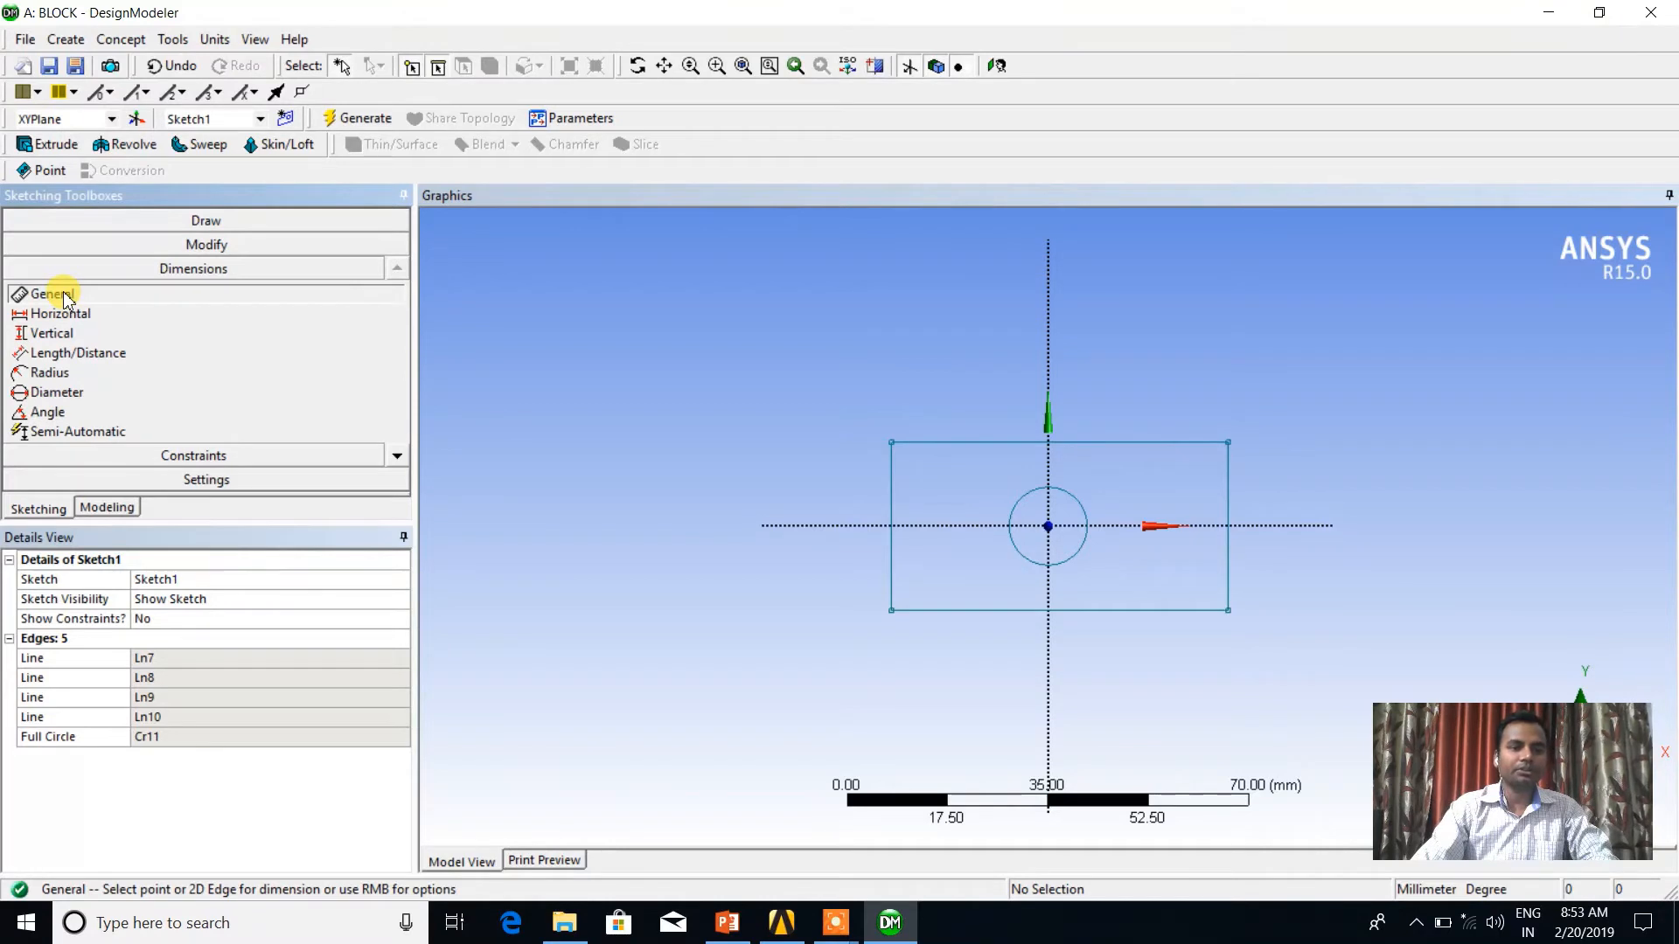
click(1145, 445)
click(1084, 354)
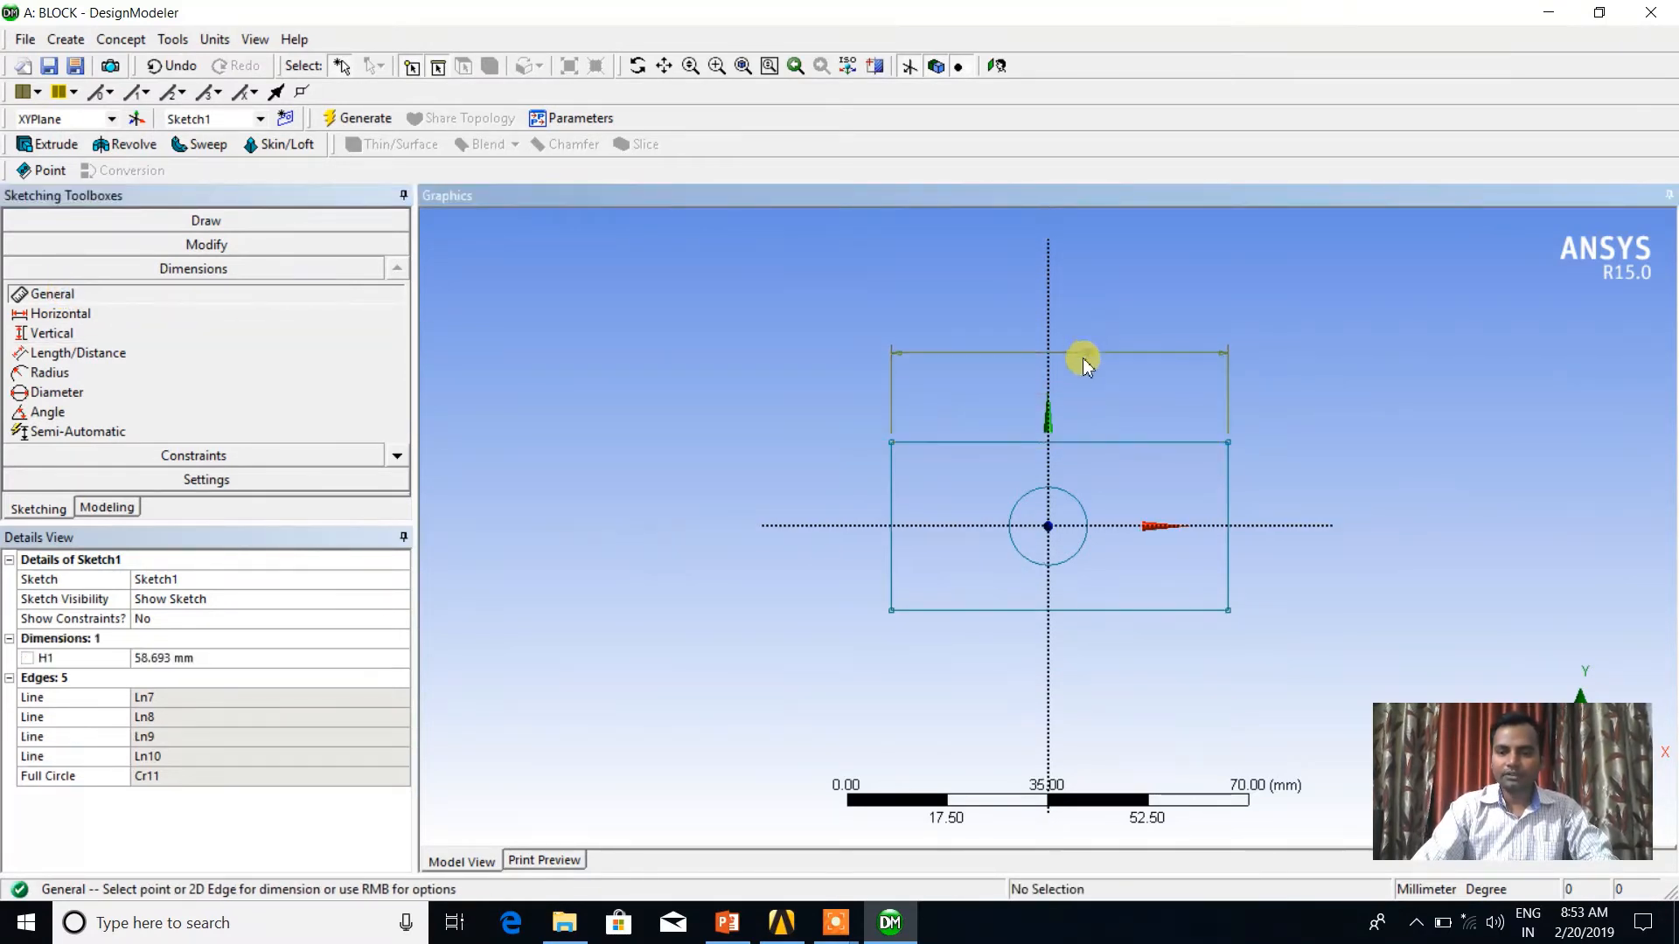
click(892, 507)
click(824, 479)
click(1068, 490)
click(1136, 490)
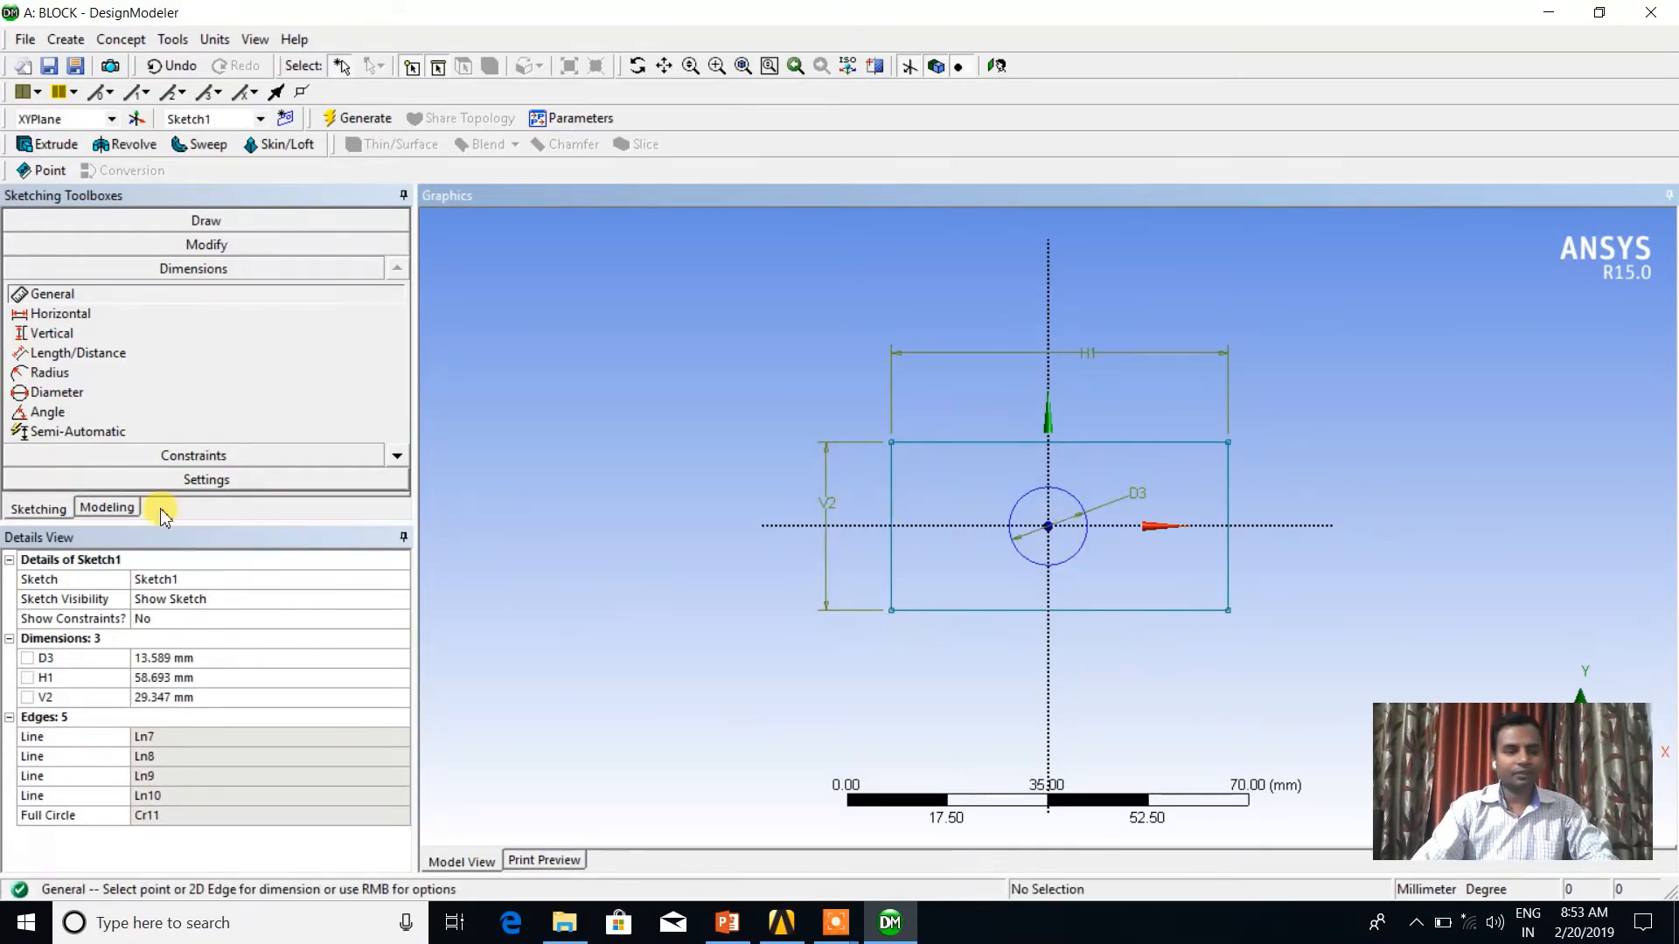
- Add a horizontal dimension from the Y axis to the rectangle's right edge and a vertical dimension from the X axis to its top edge
click(52, 315)
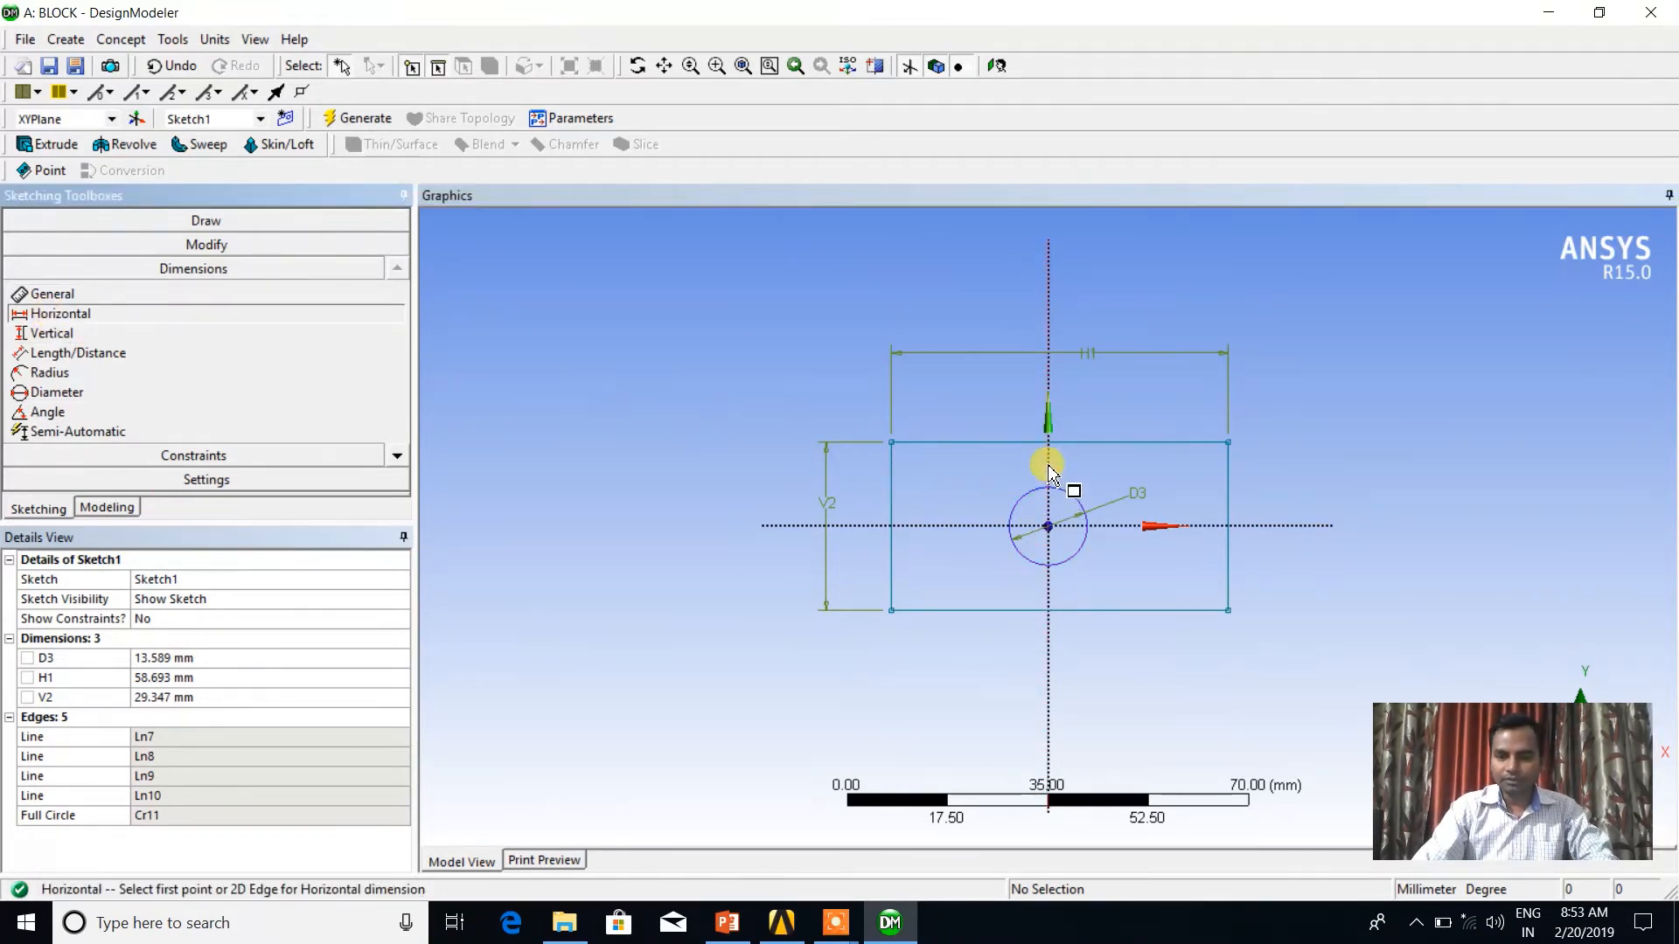
click(1049, 500)
click(1228, 464)
click(1141, 402)
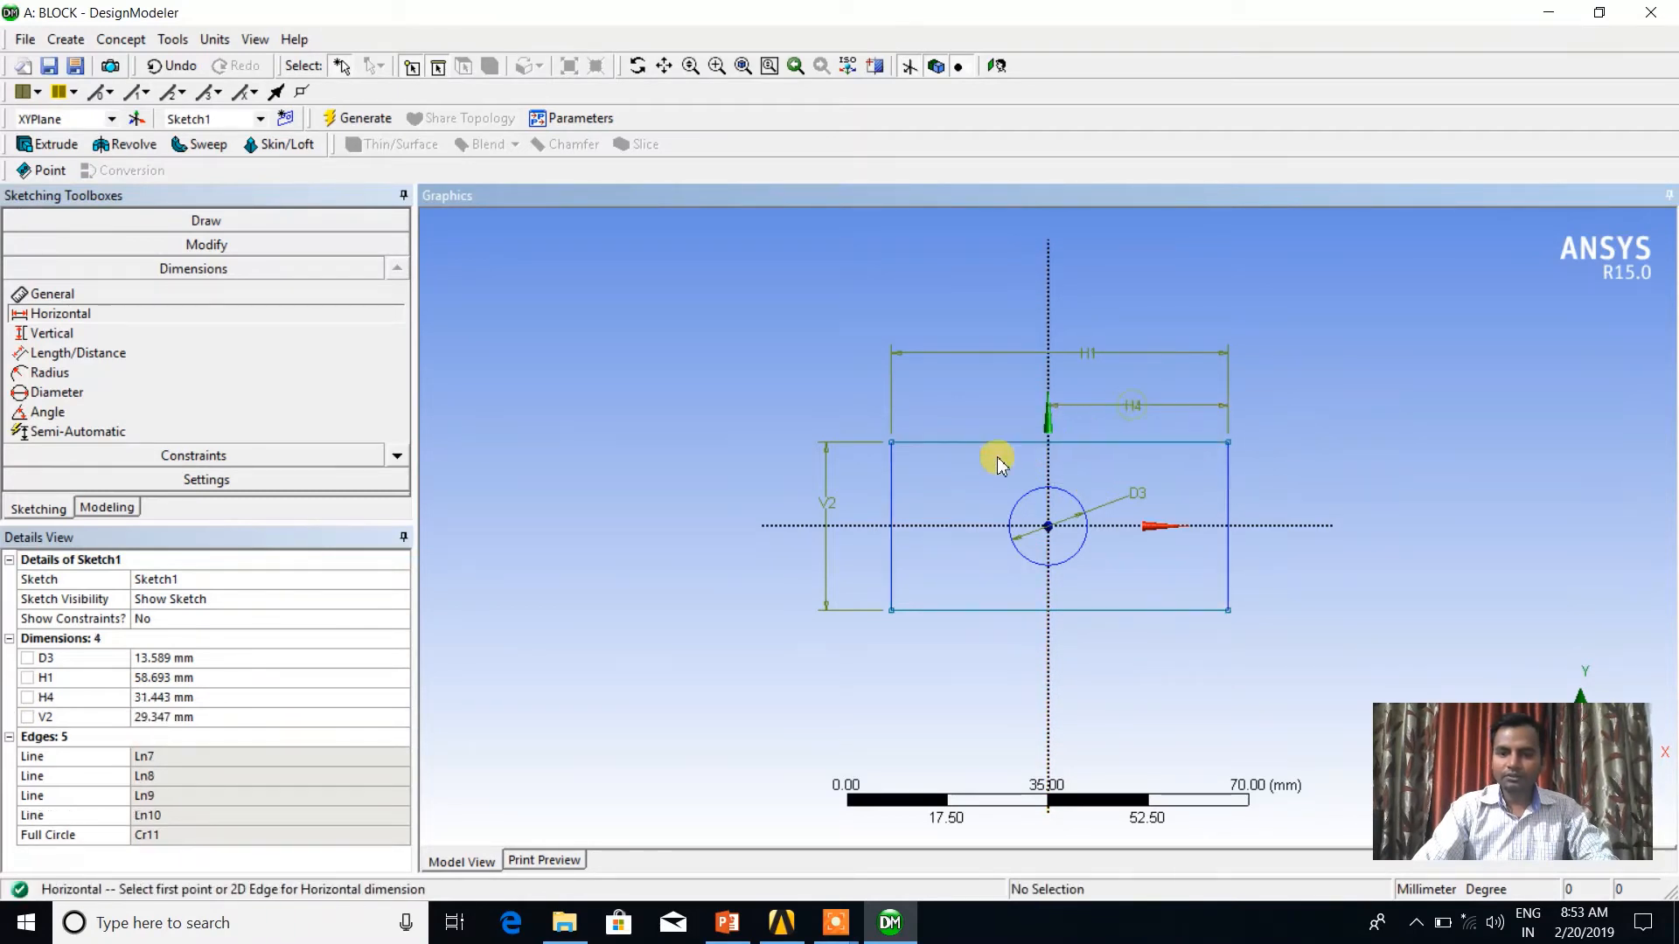
click(52, 335)
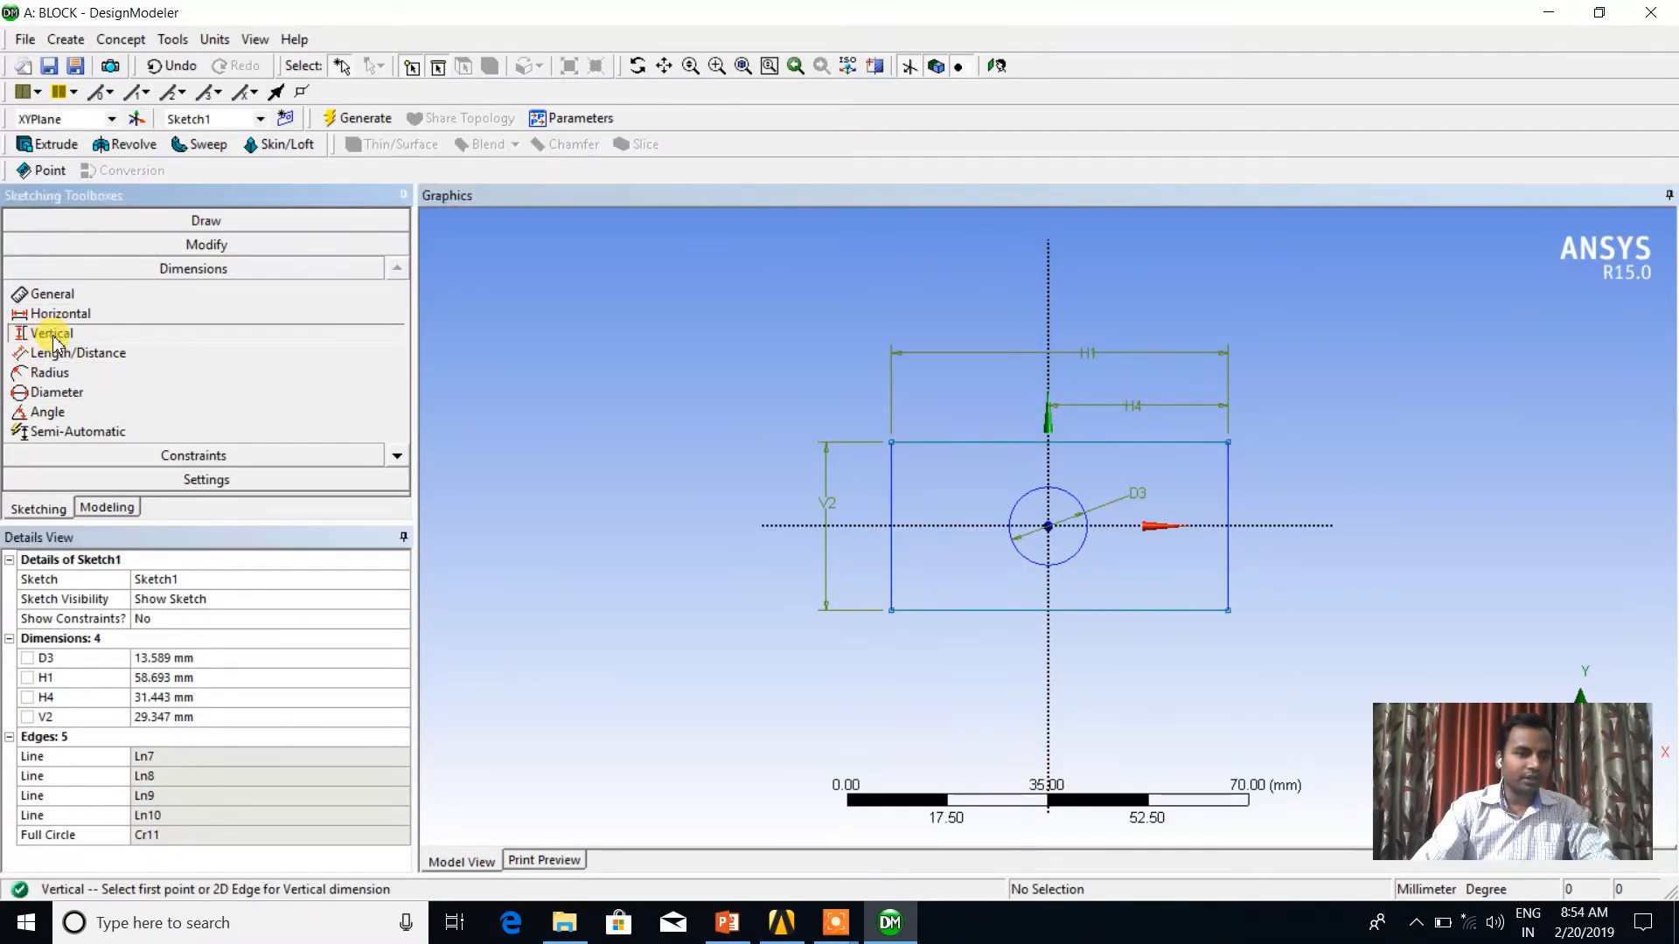
click(976, 527)
click(966, 443)
click(861, 462)
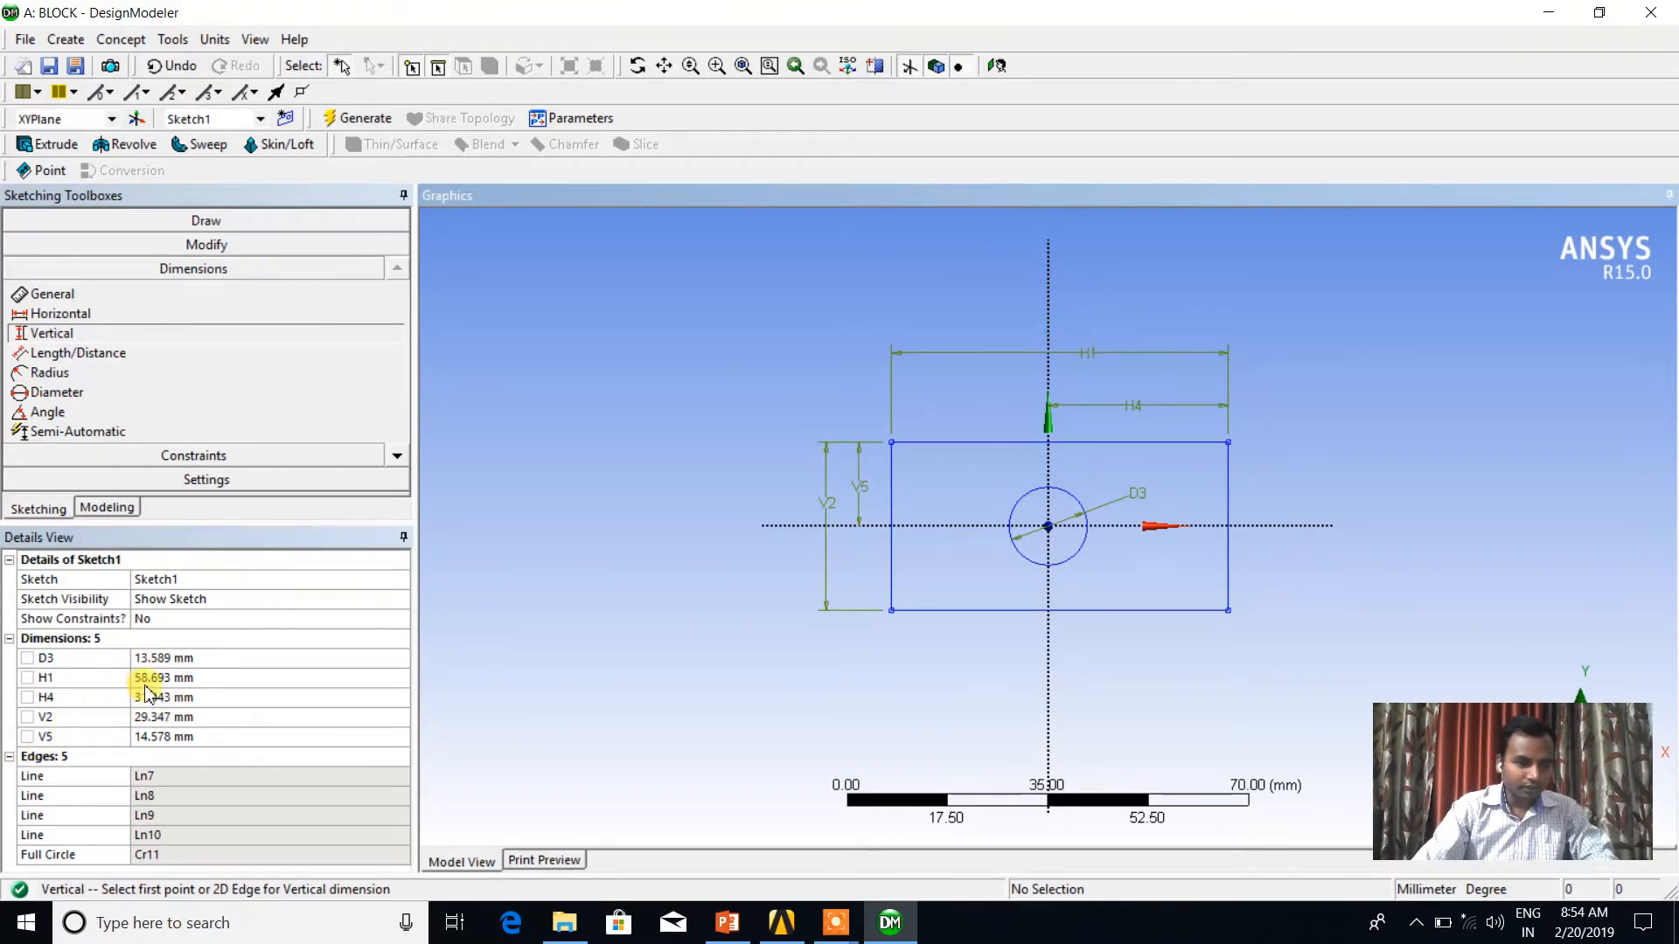
- Set the rectangle's width H1 to 60 mm and the right edge's distance from the Y axis, H4, to 30 mm
click(174, 683)
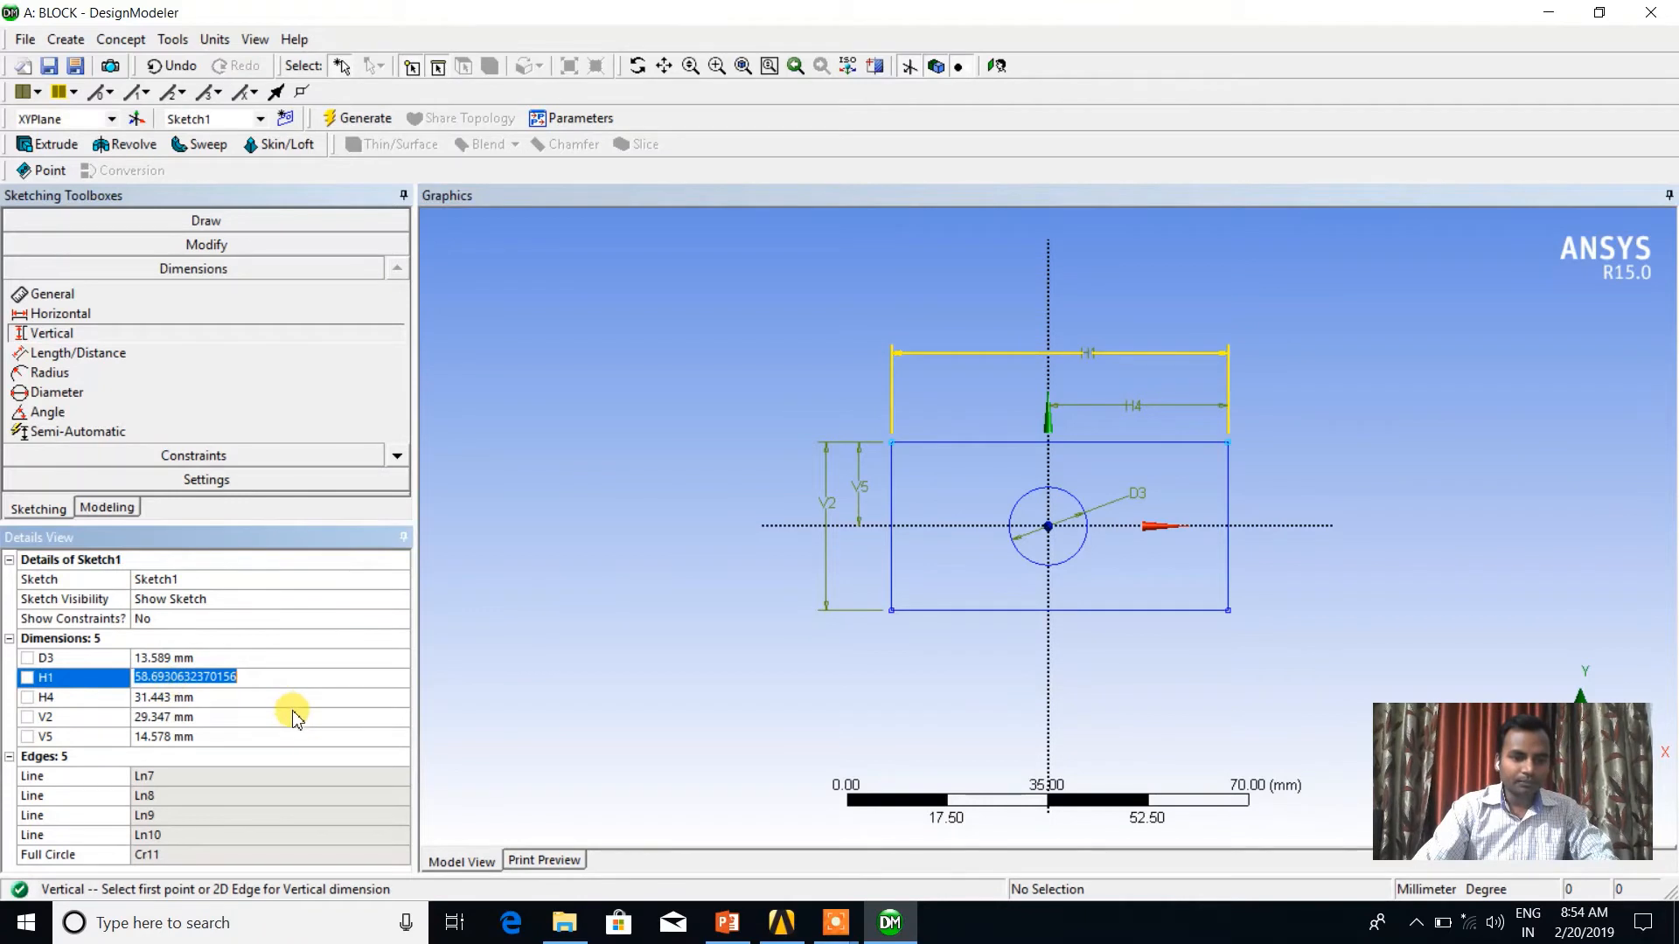
text(6)
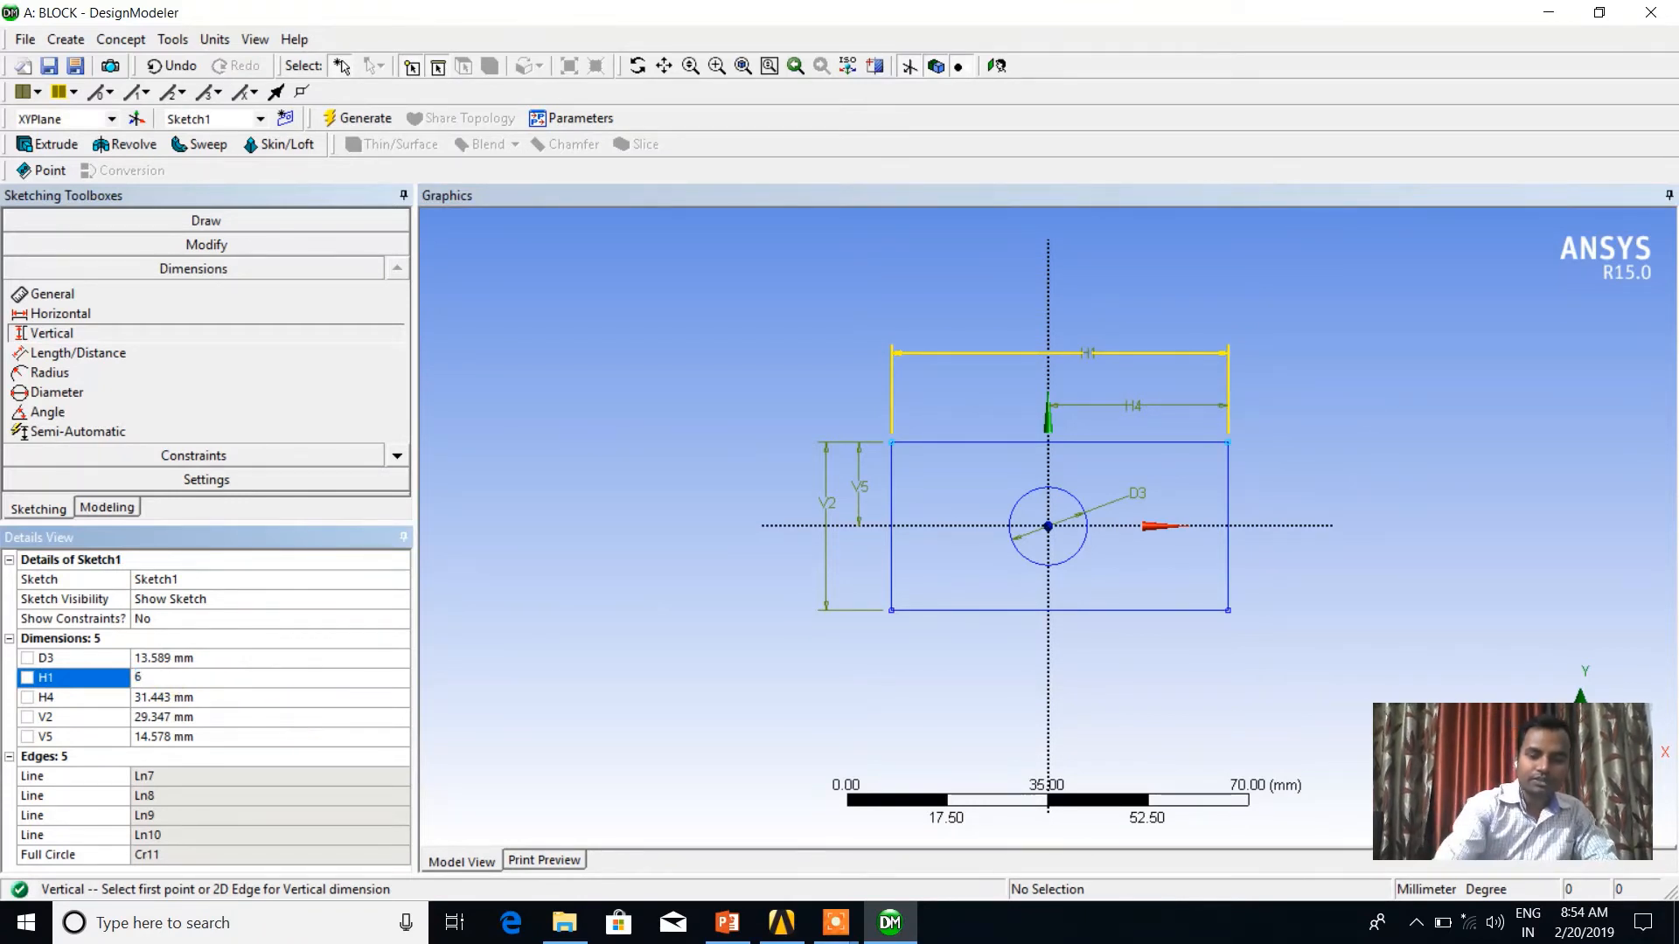
text(0)
key(Return)
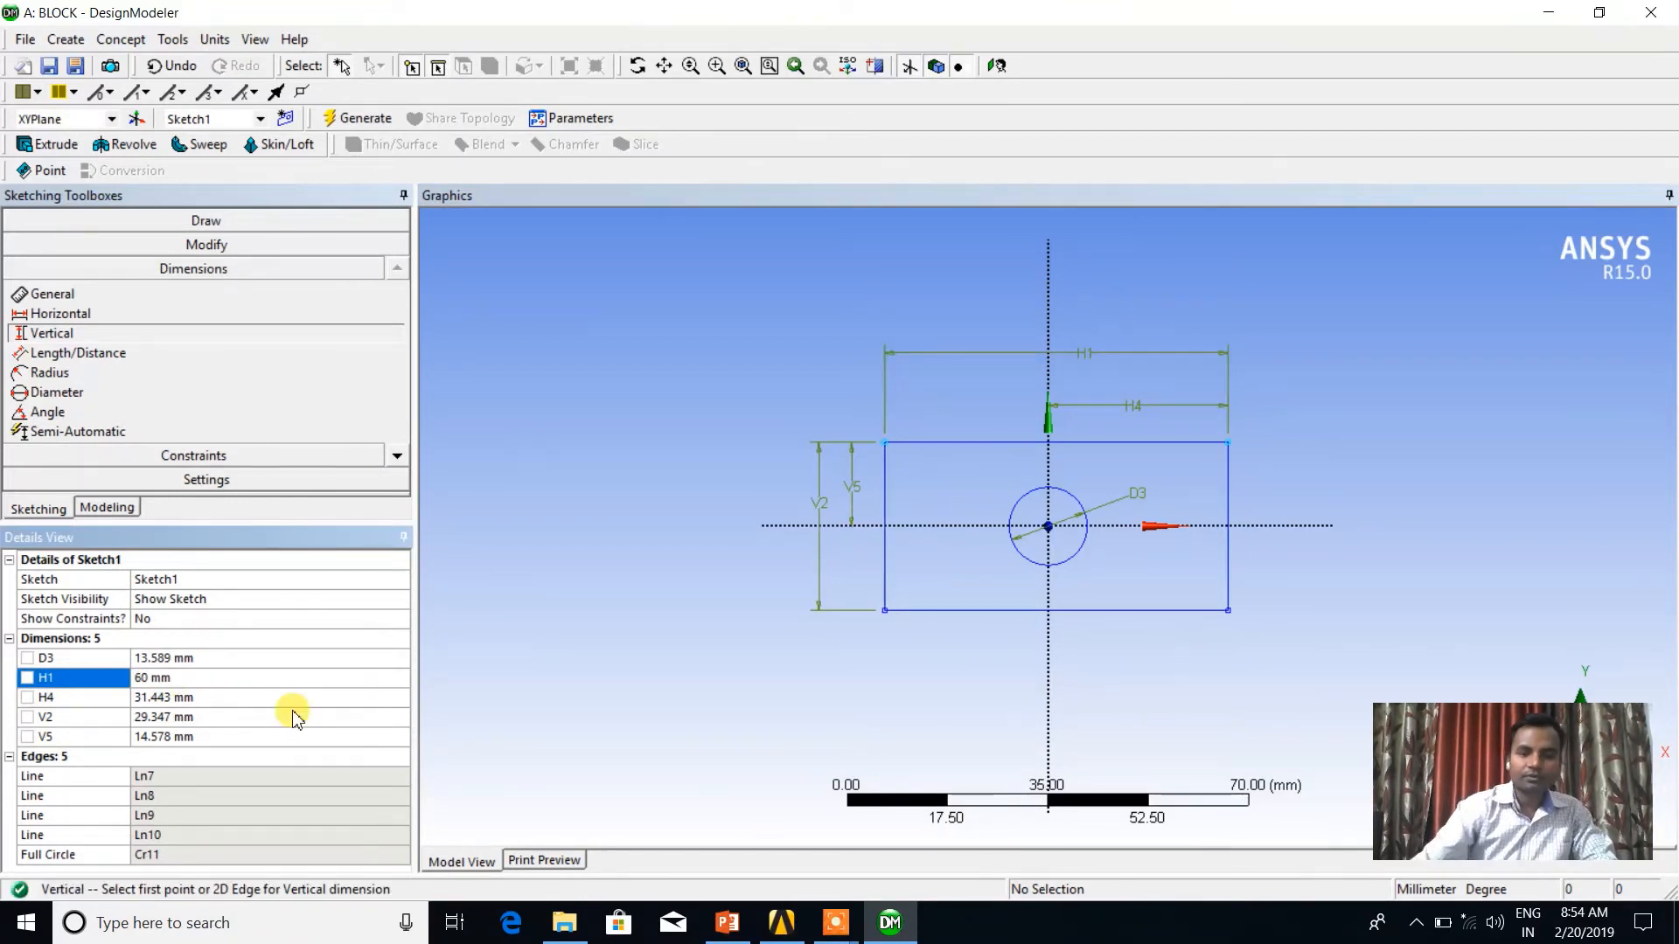
click(157, 698)
text(3)
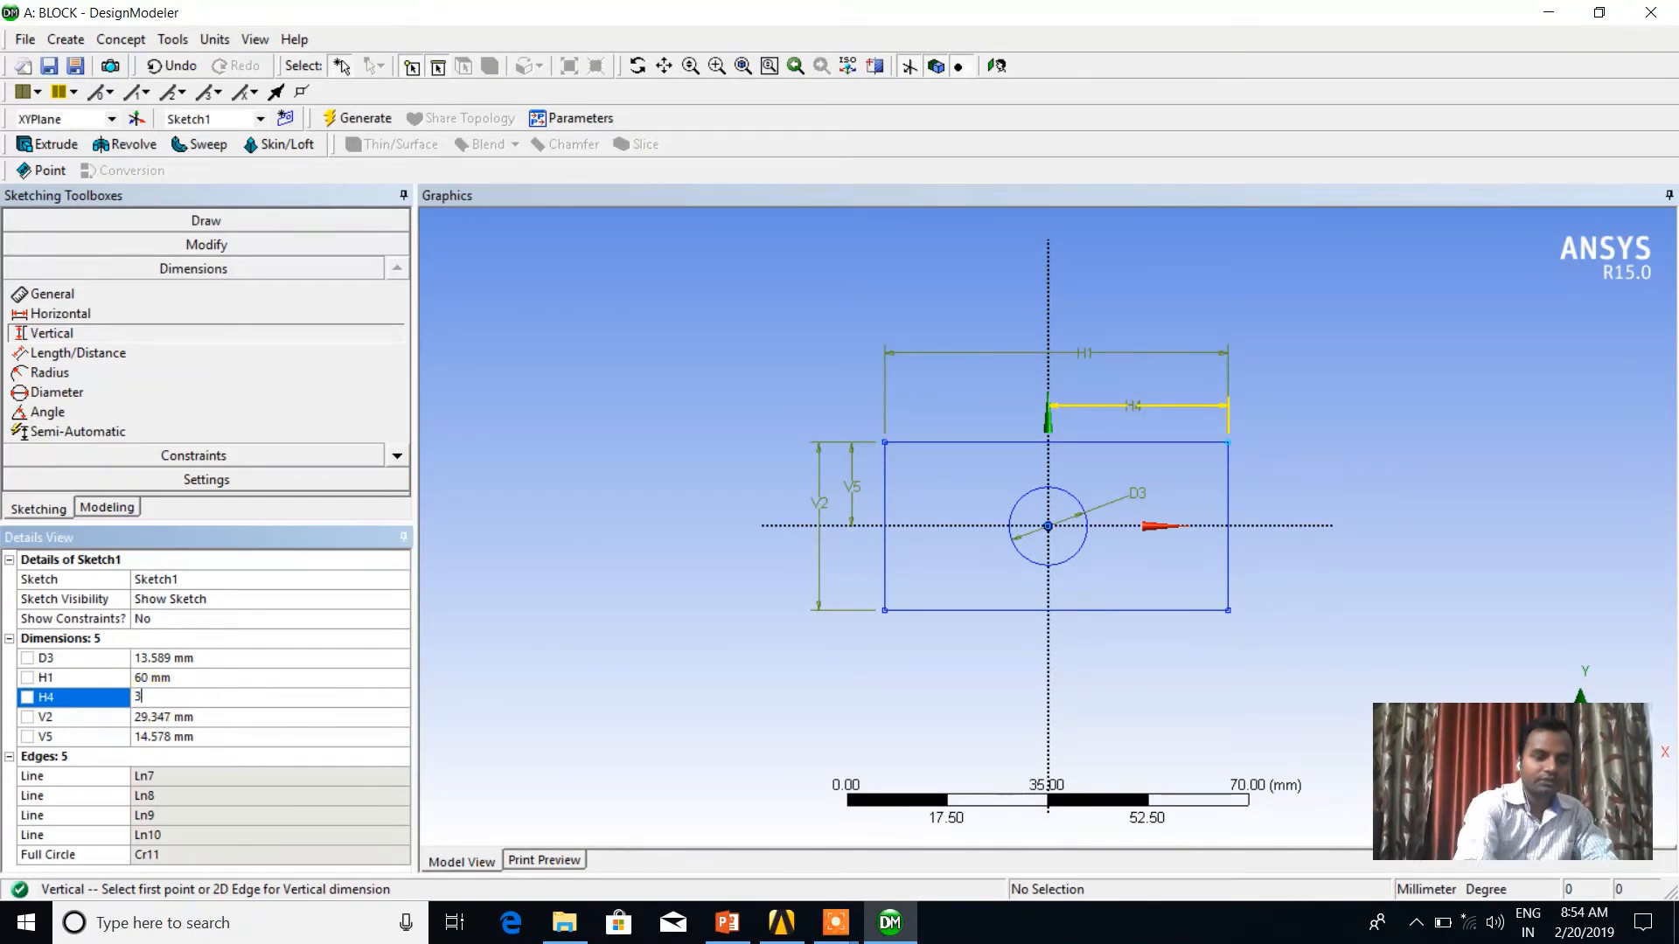
text(0)
key(Return)
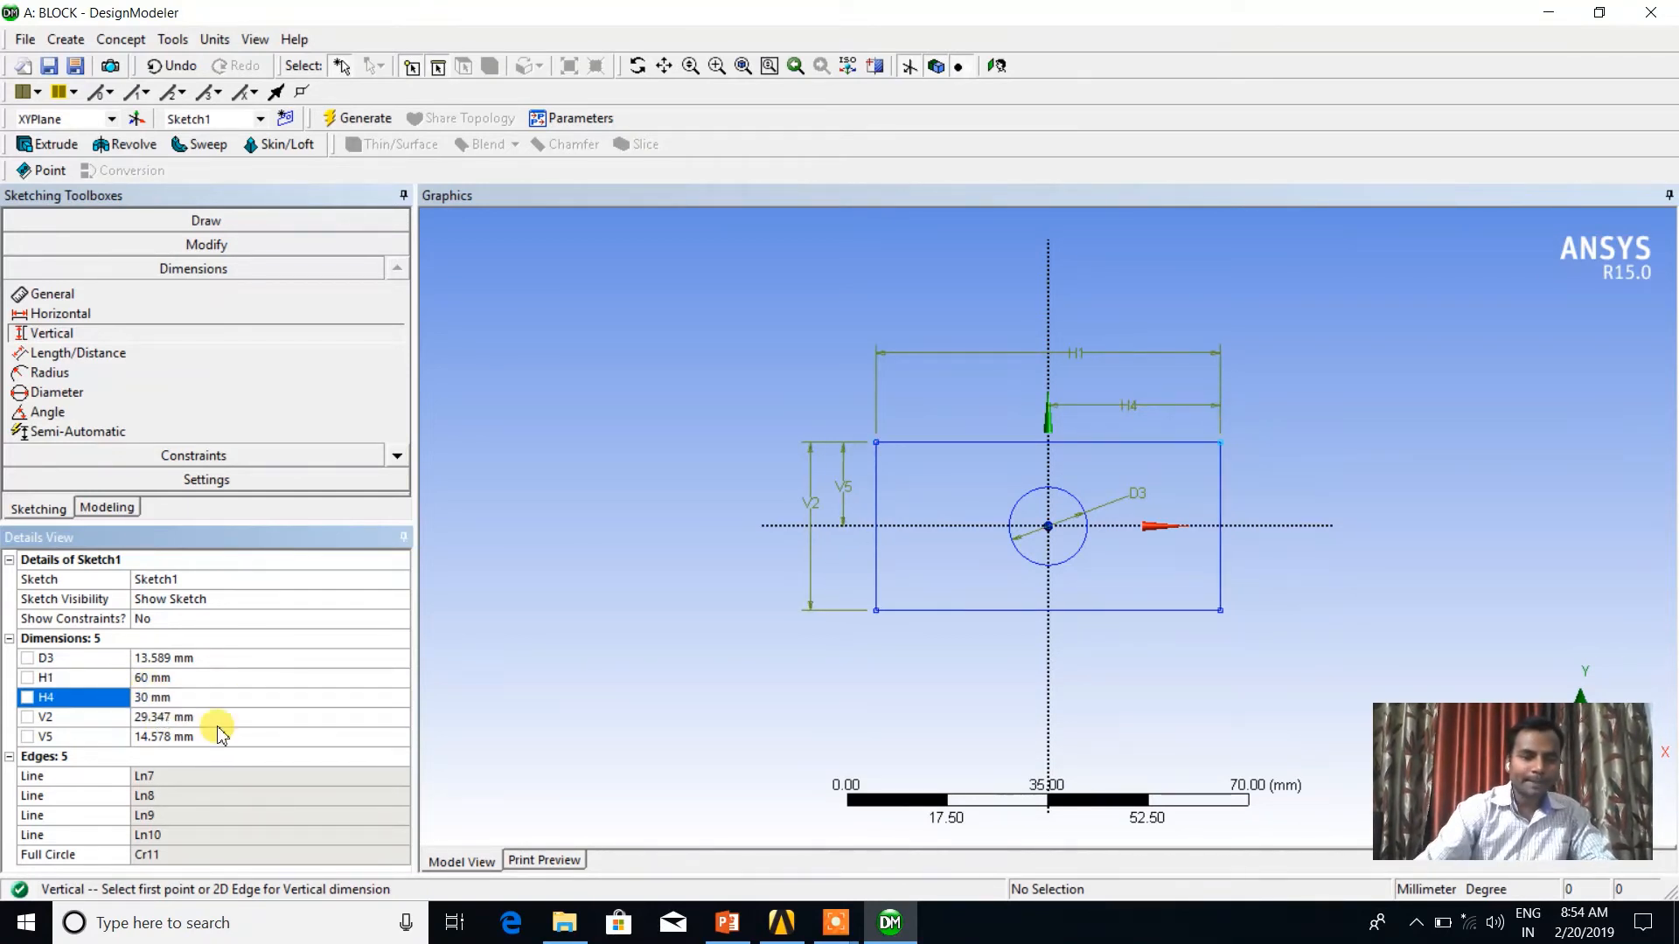
- Set the rectangle's height V2 to 30 mm and the top edge's distance from the X axis, V5, to 15 mm
click(150, 718)
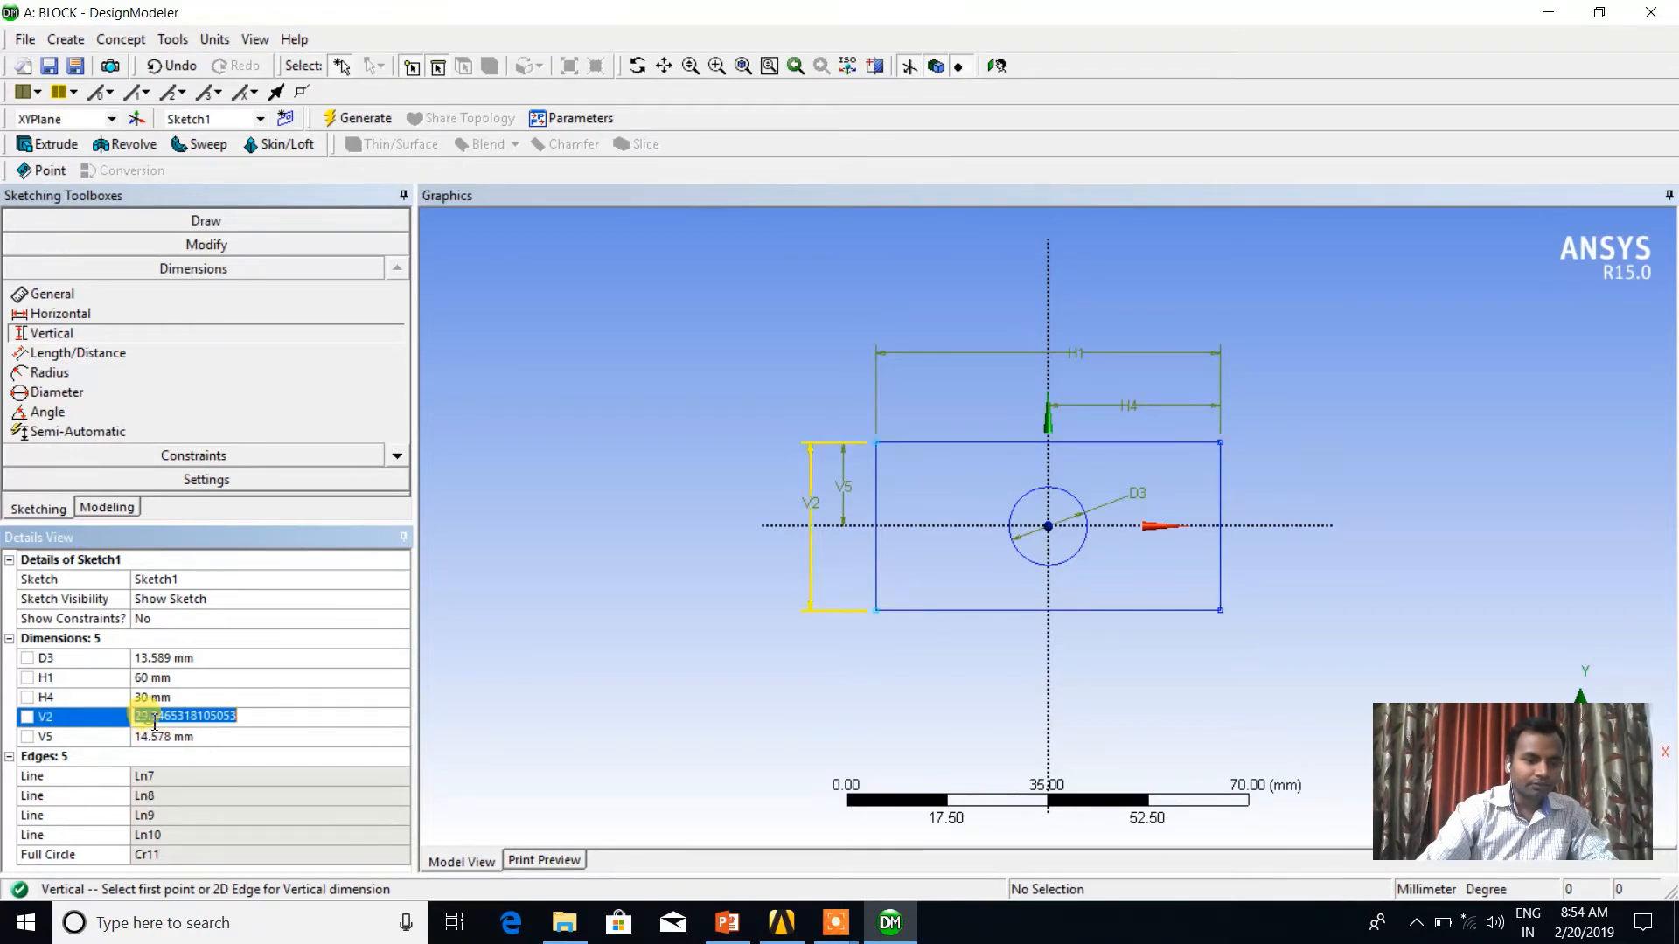
text(30)
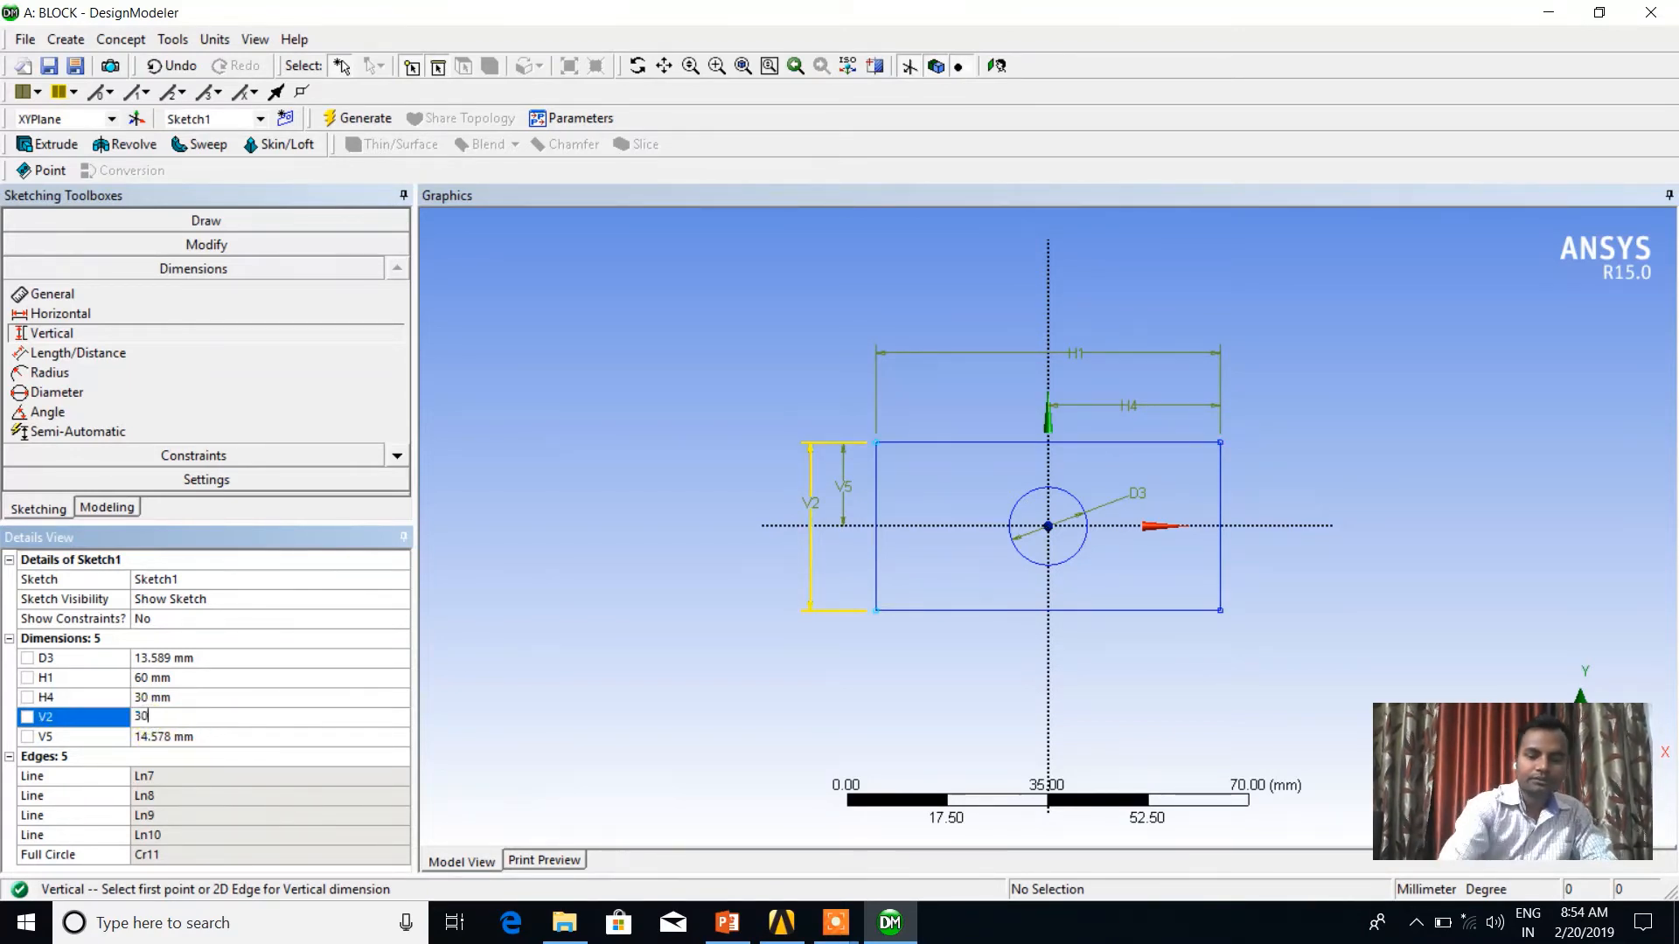
key(Return)
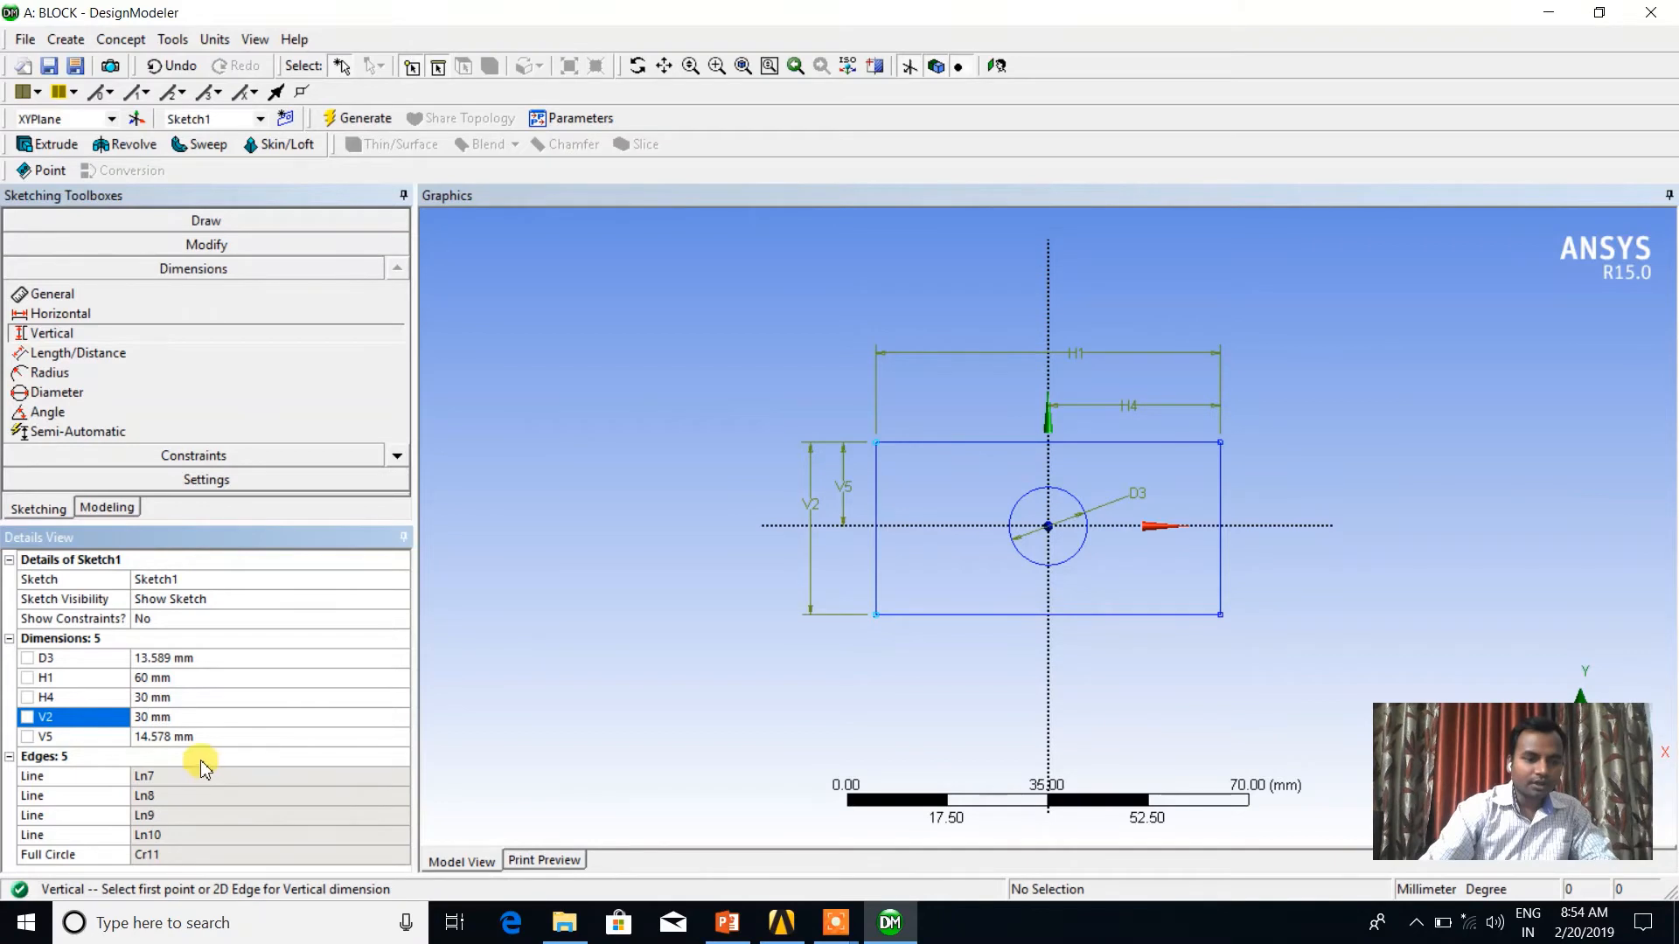
click(159, 678)
click(179, 737)
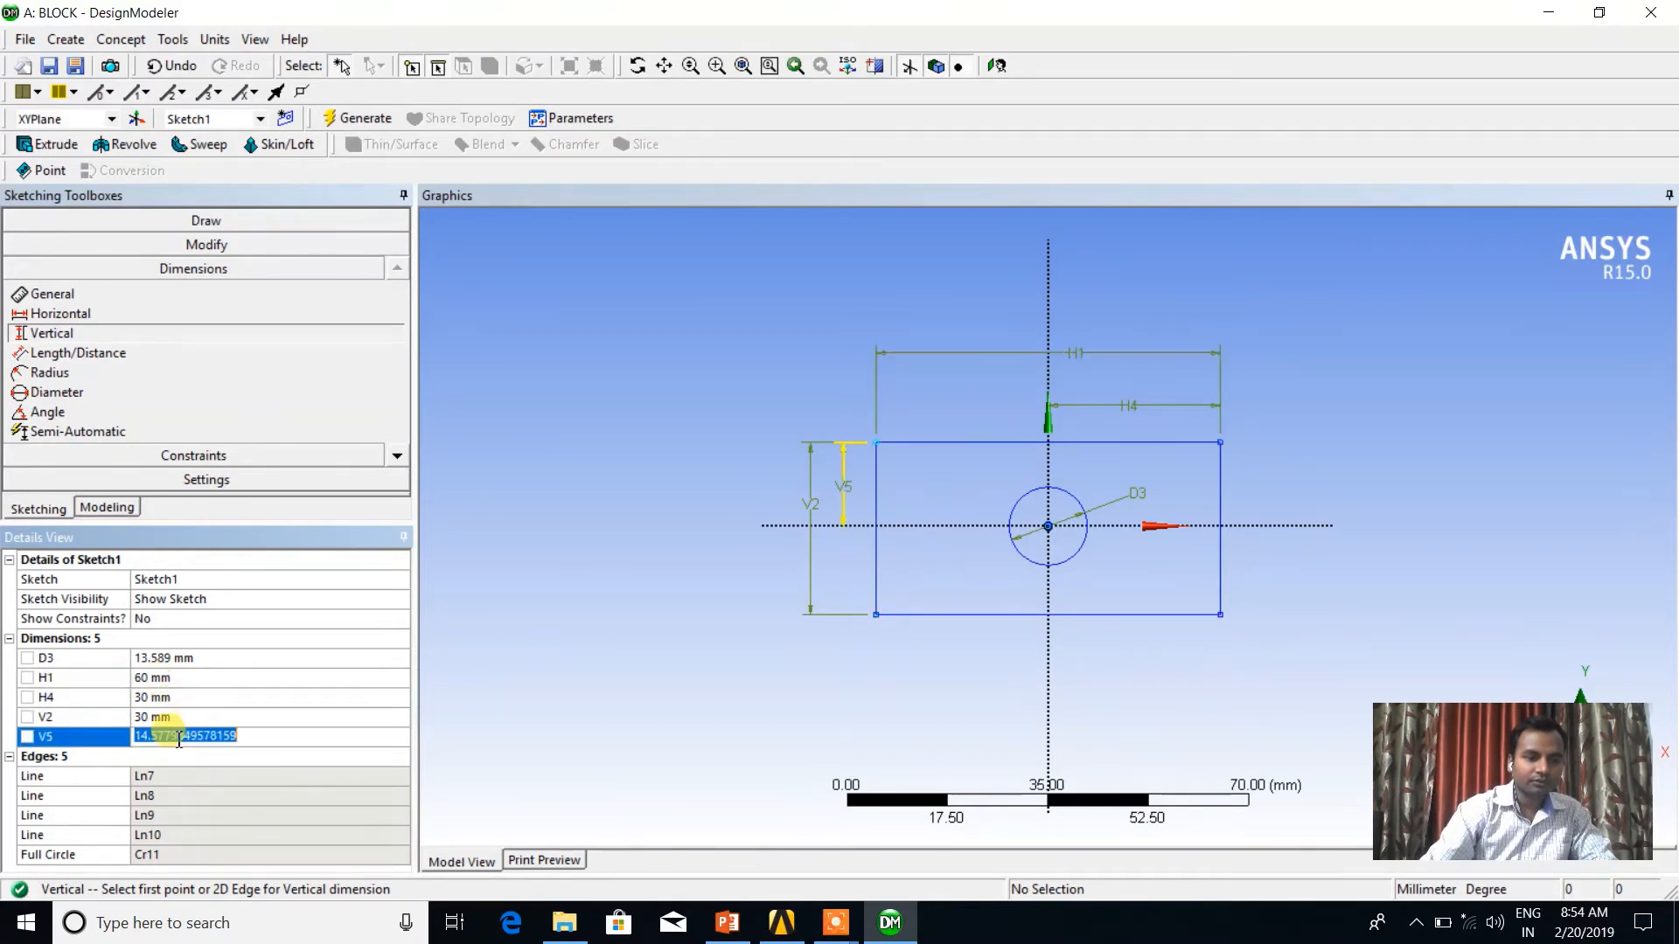
text(15)
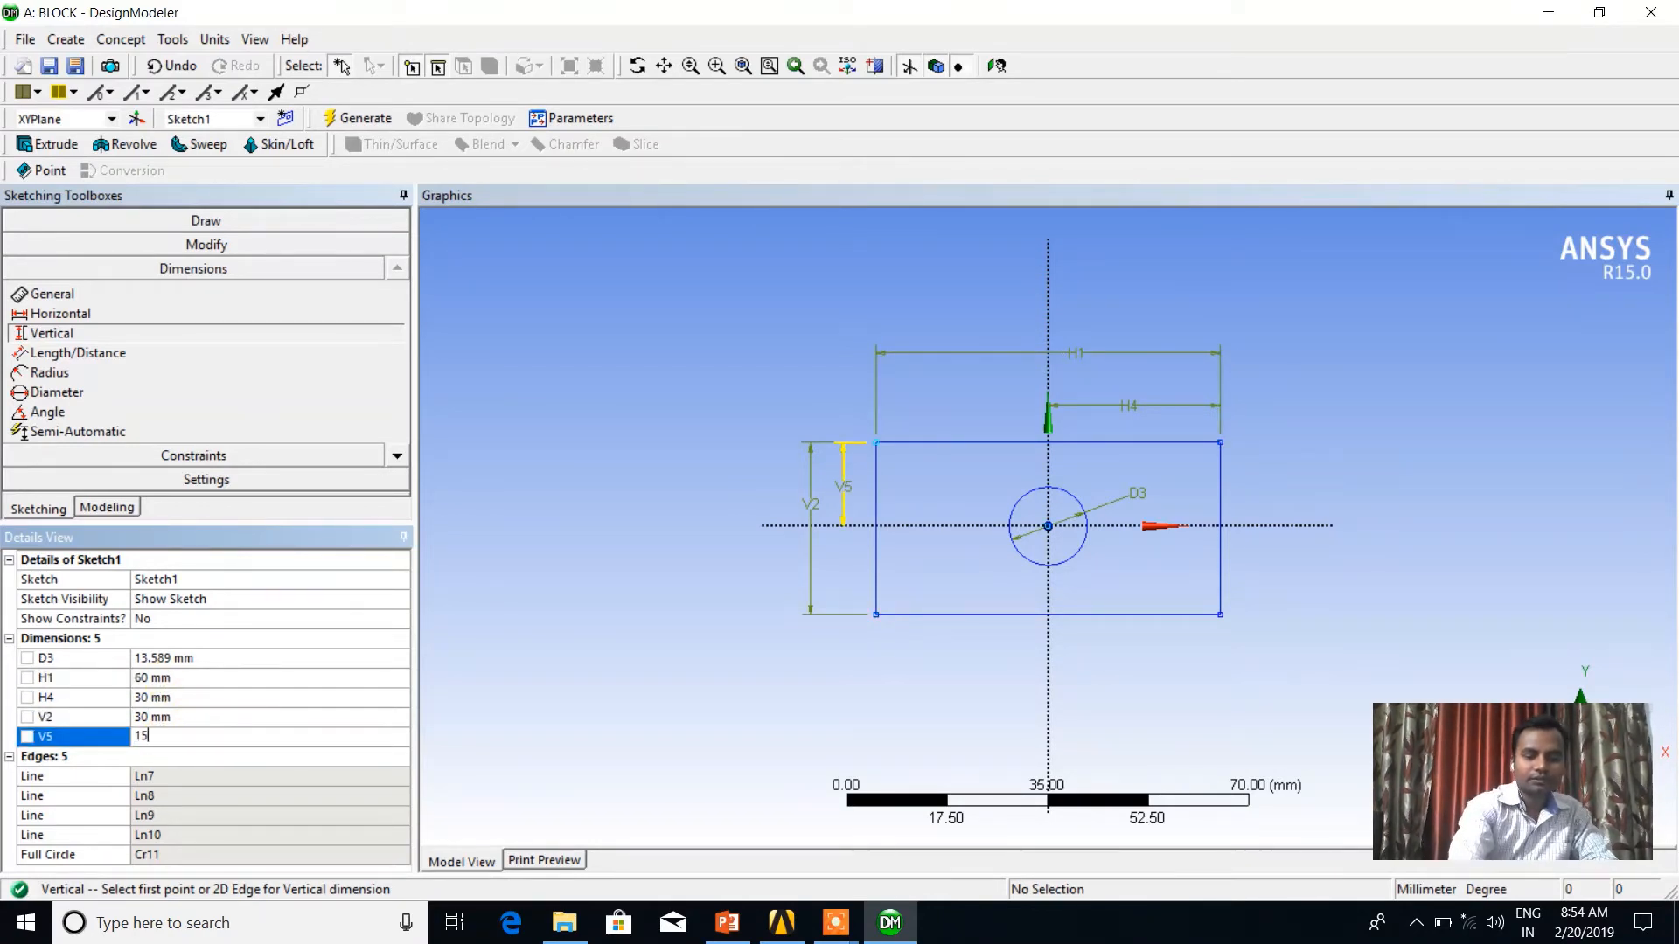
key(Return)
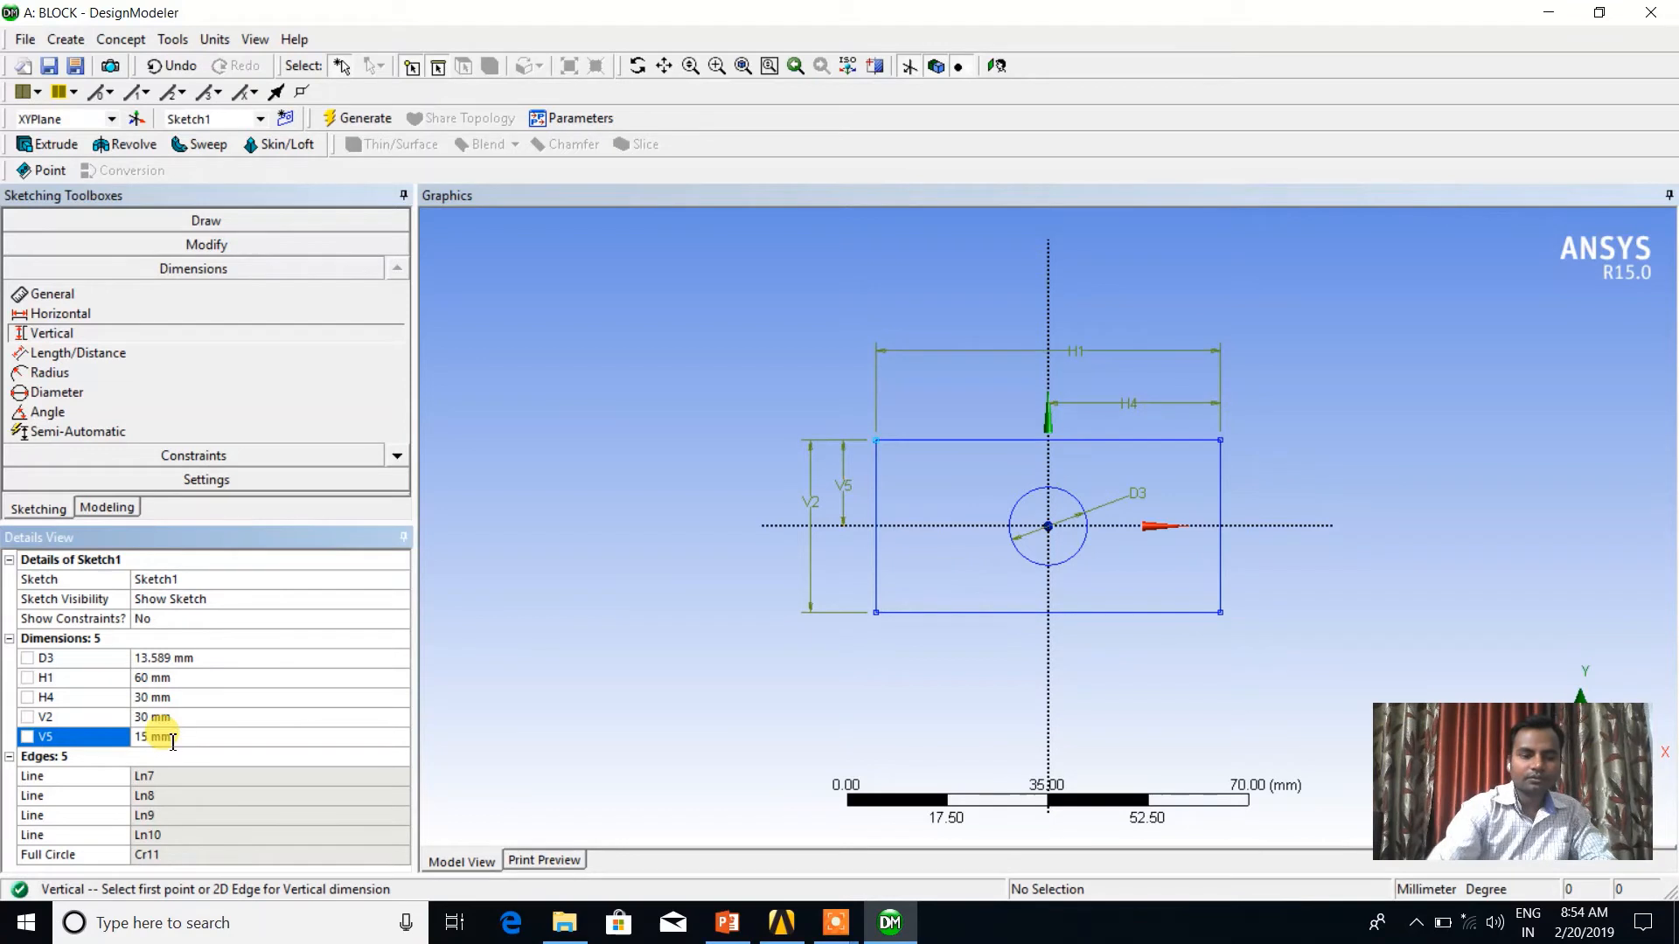
- Set the circle's diameter D3 to 15 mm
click(165, 661)
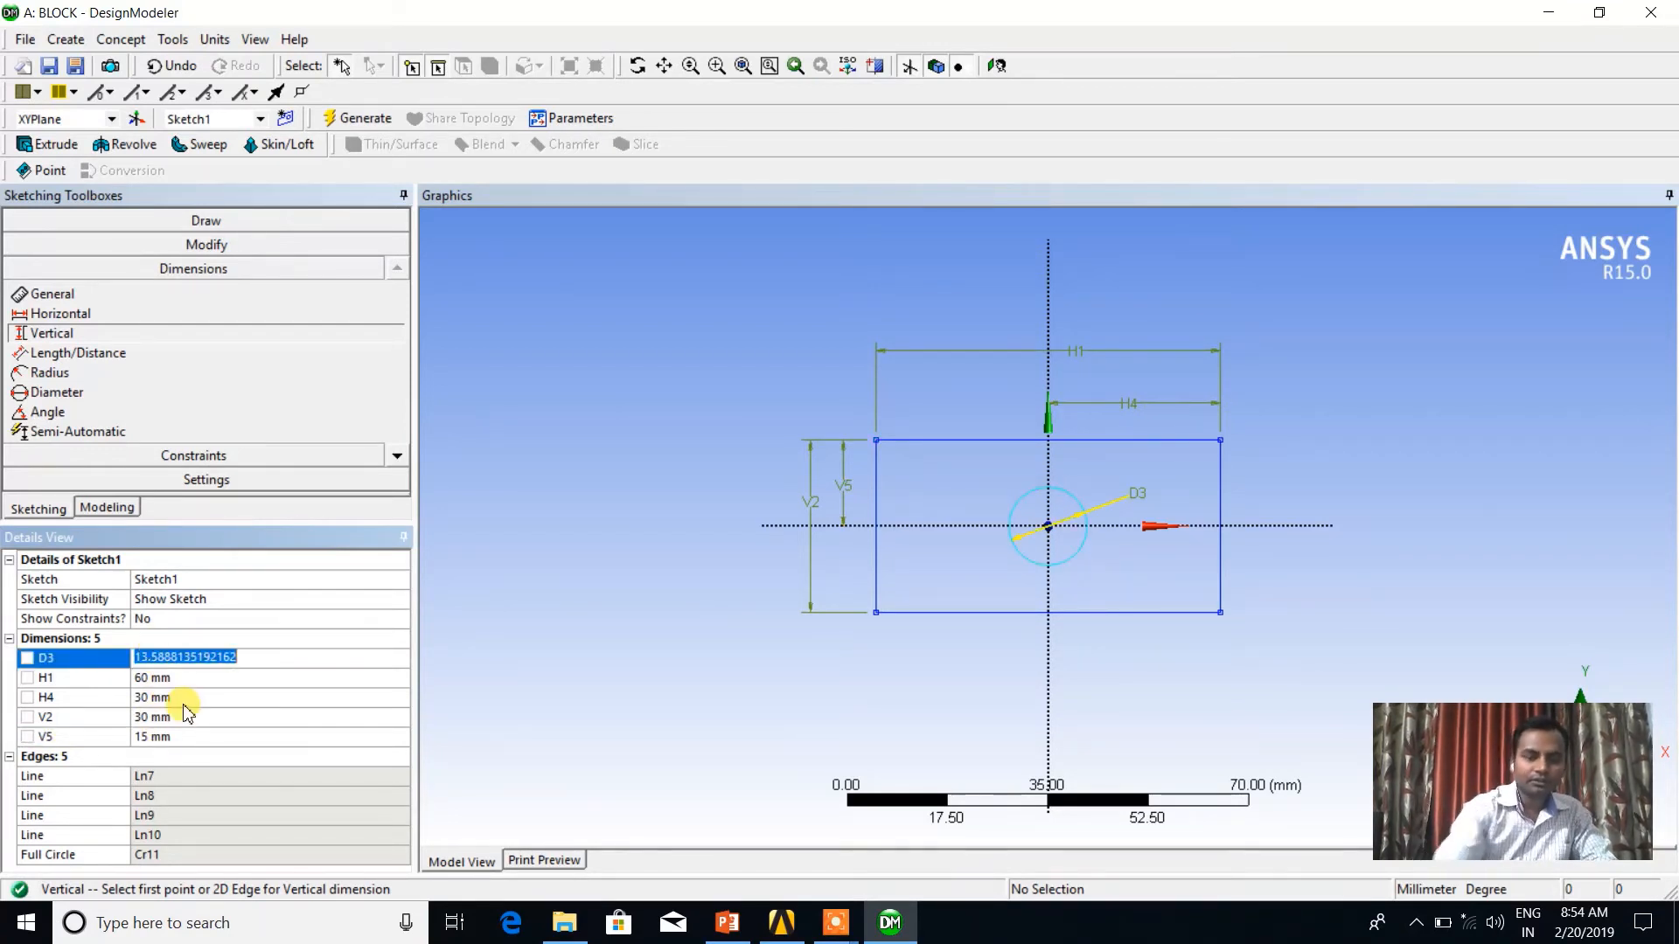
text(15)
key(Return)
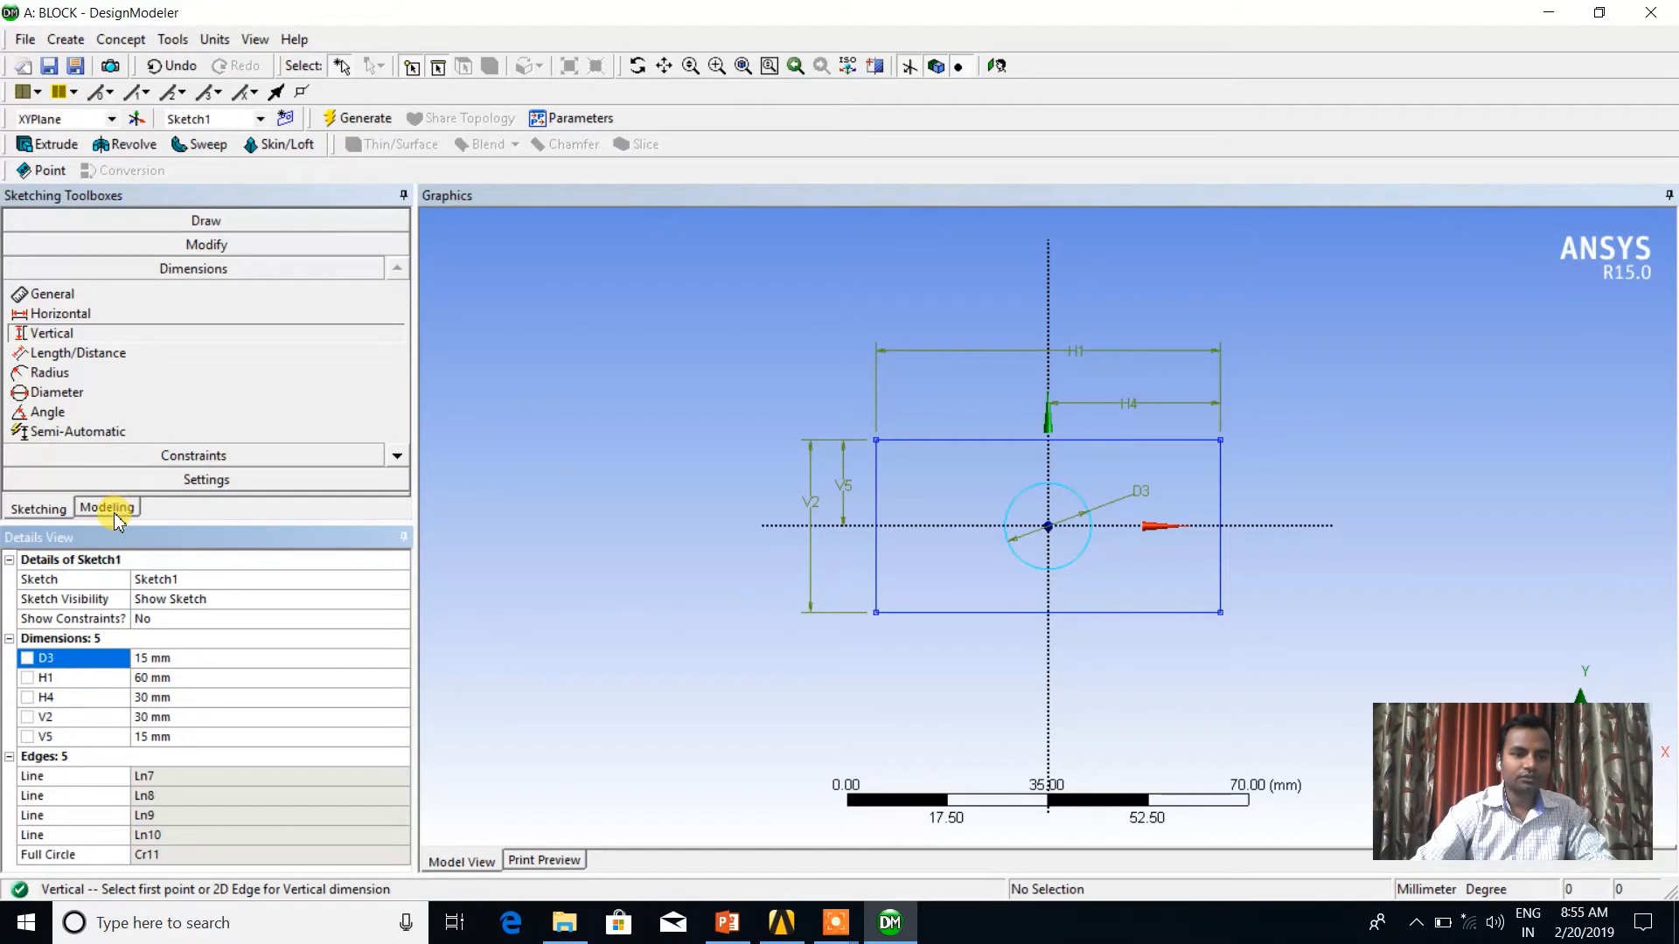
- Extrude Sketch1 to a fixed depth of 30 mm with the Add Material operation and generate the body
click(63, 151)
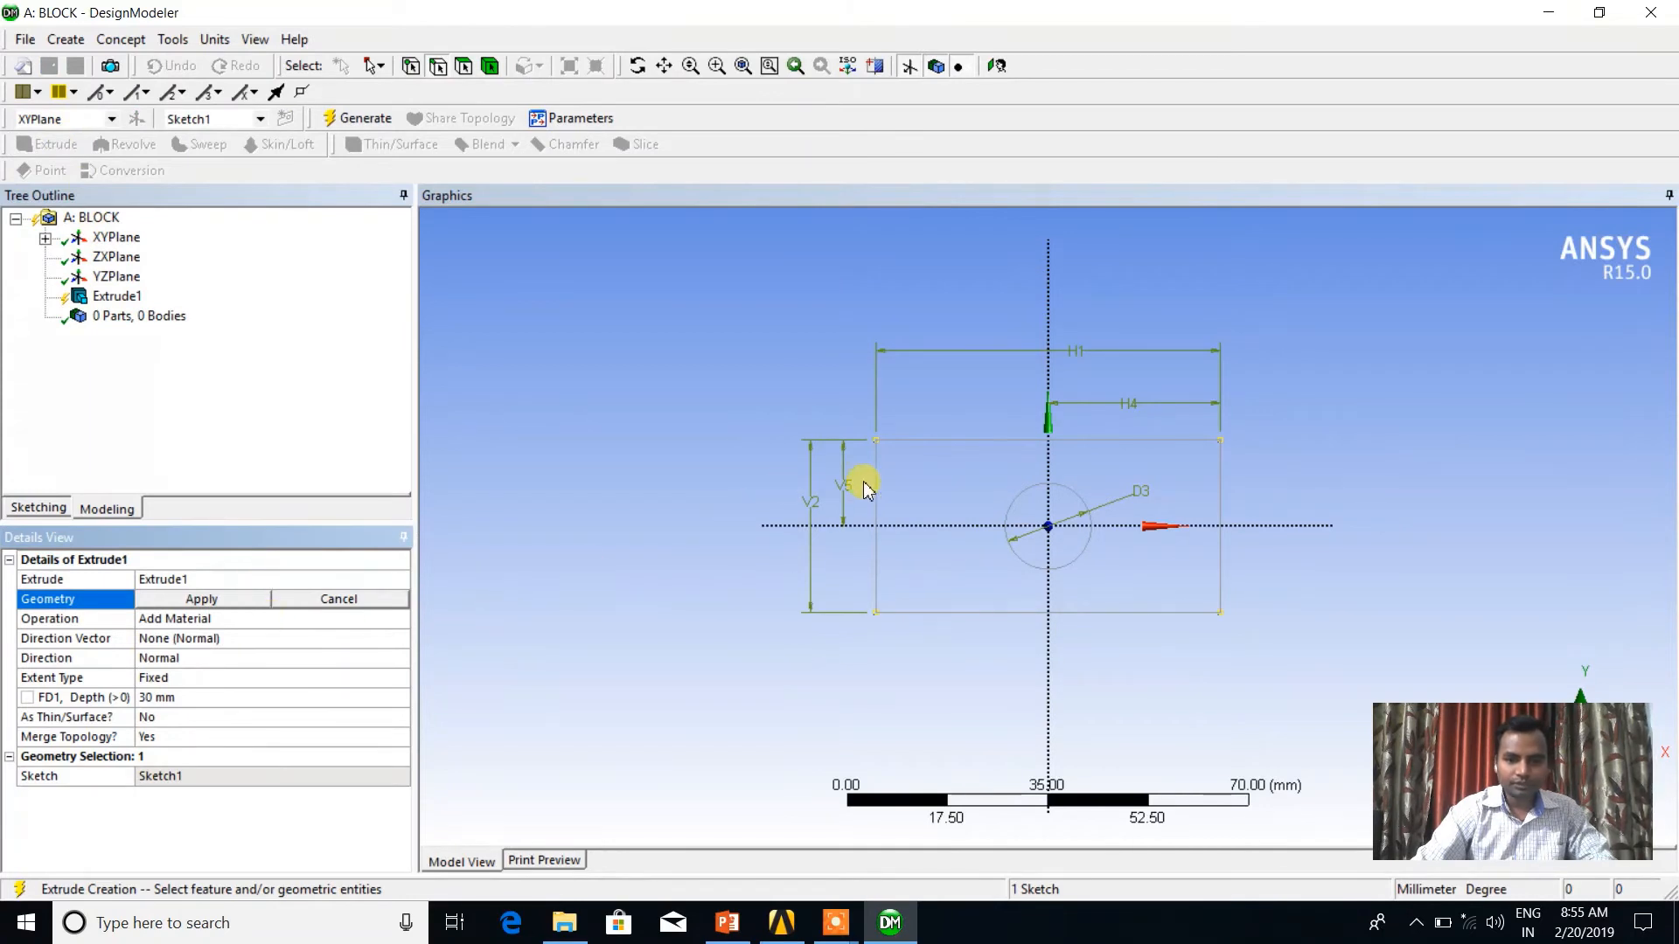
click(202, 600)
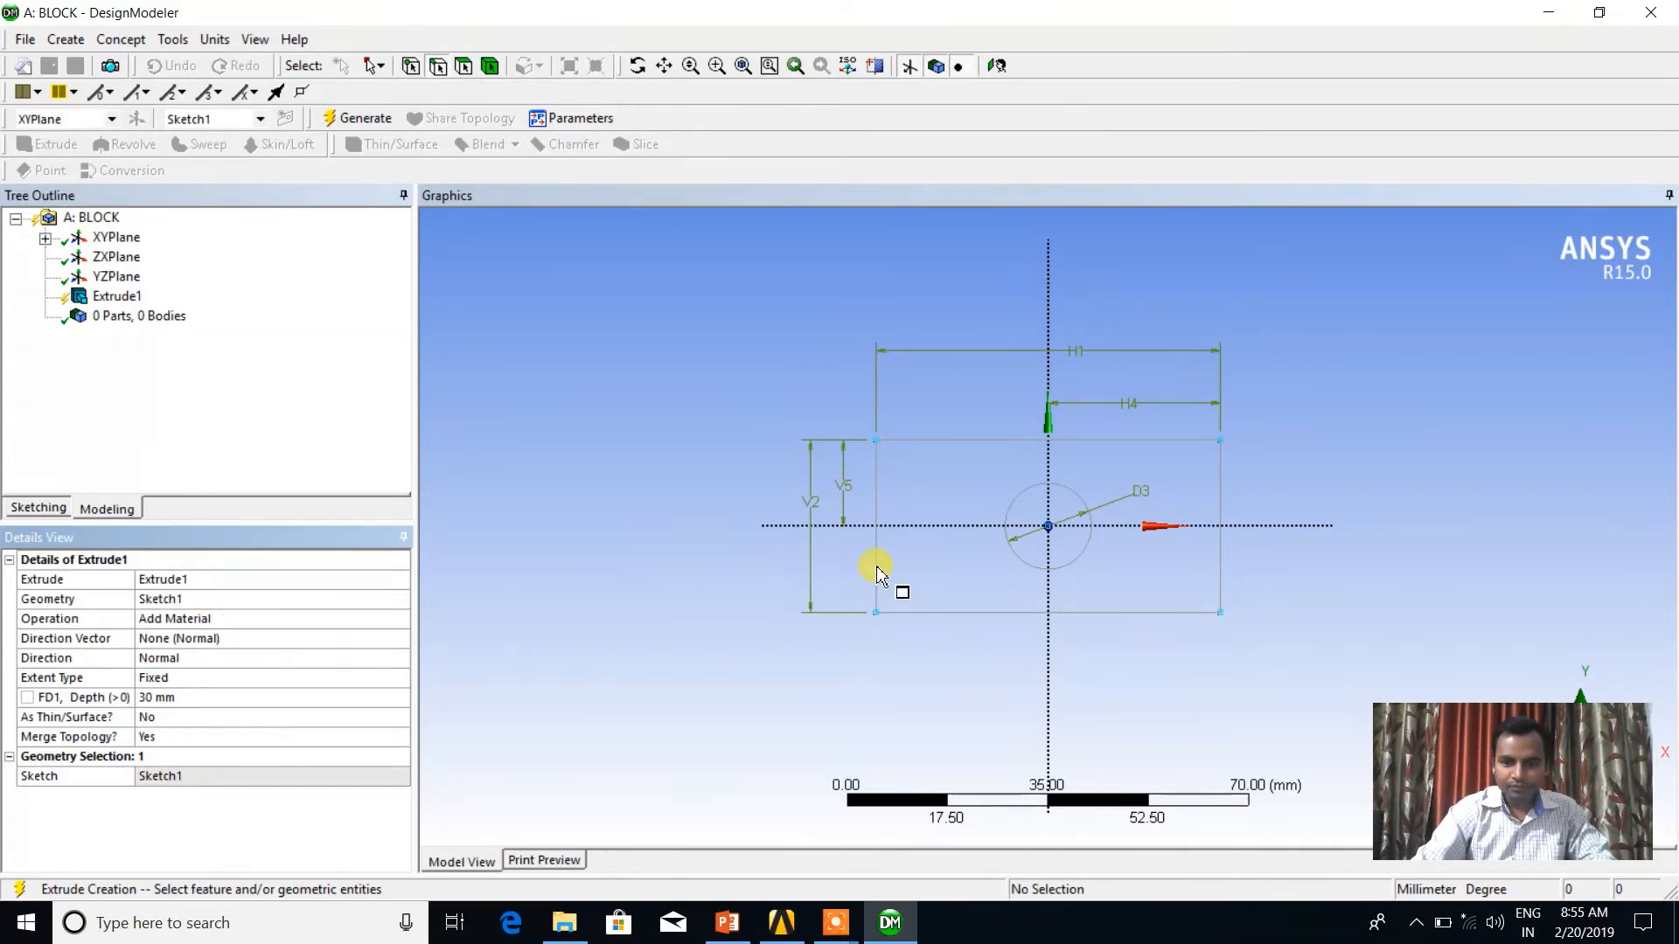
click(201, 618)
click(400, 620)
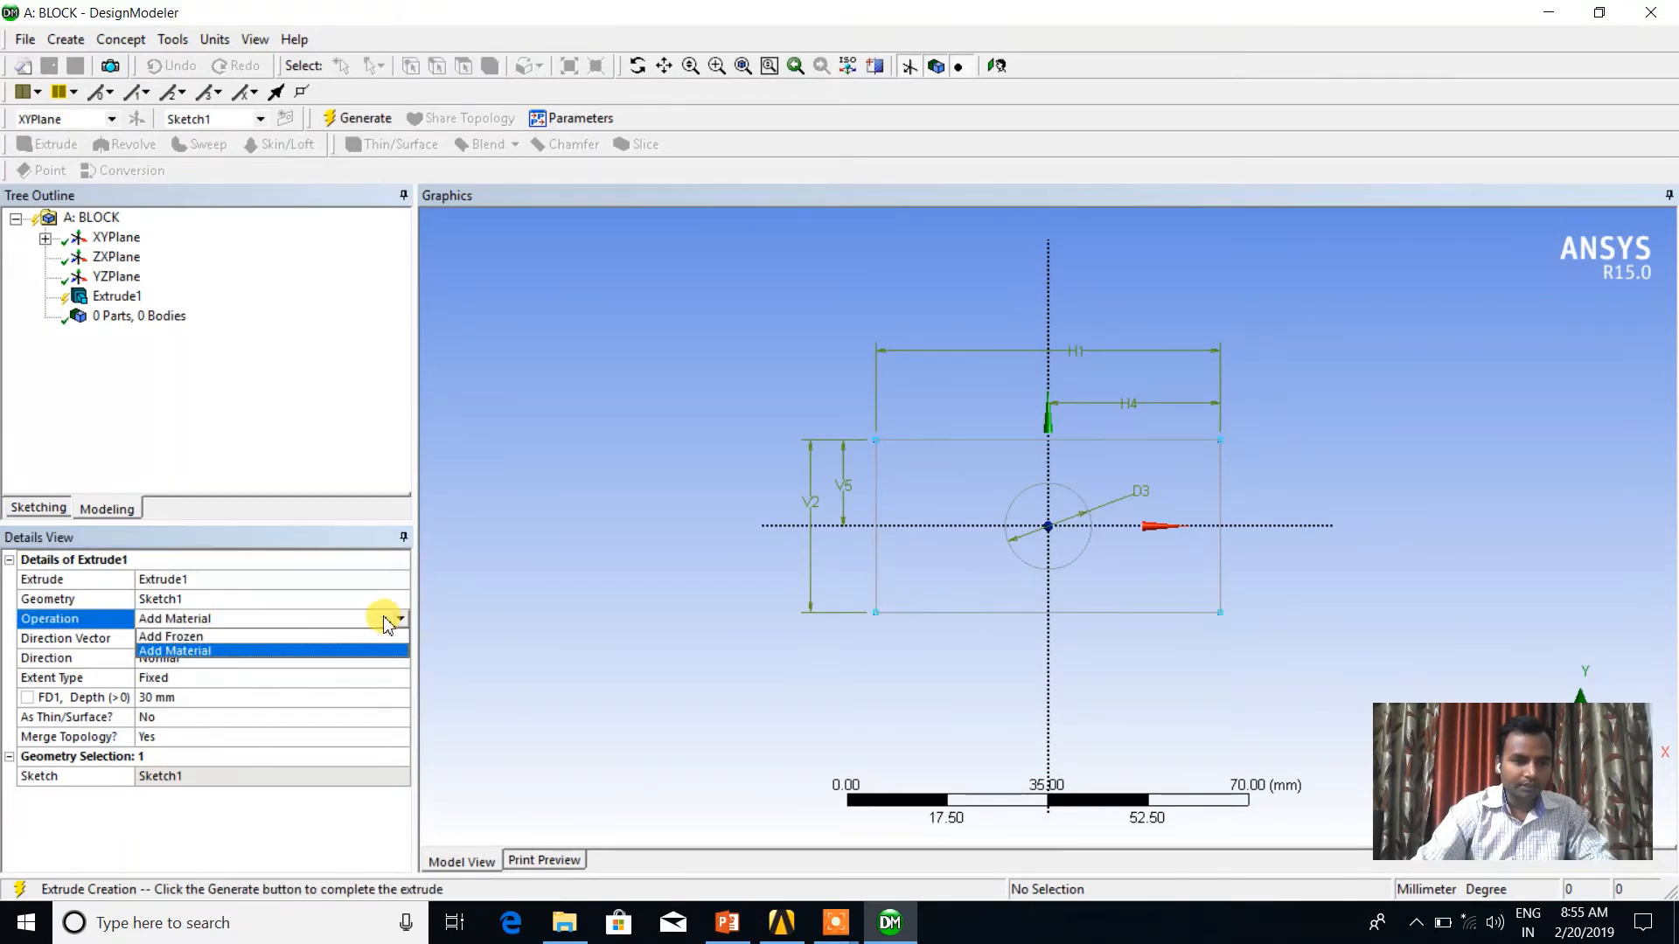
click(268, 626)
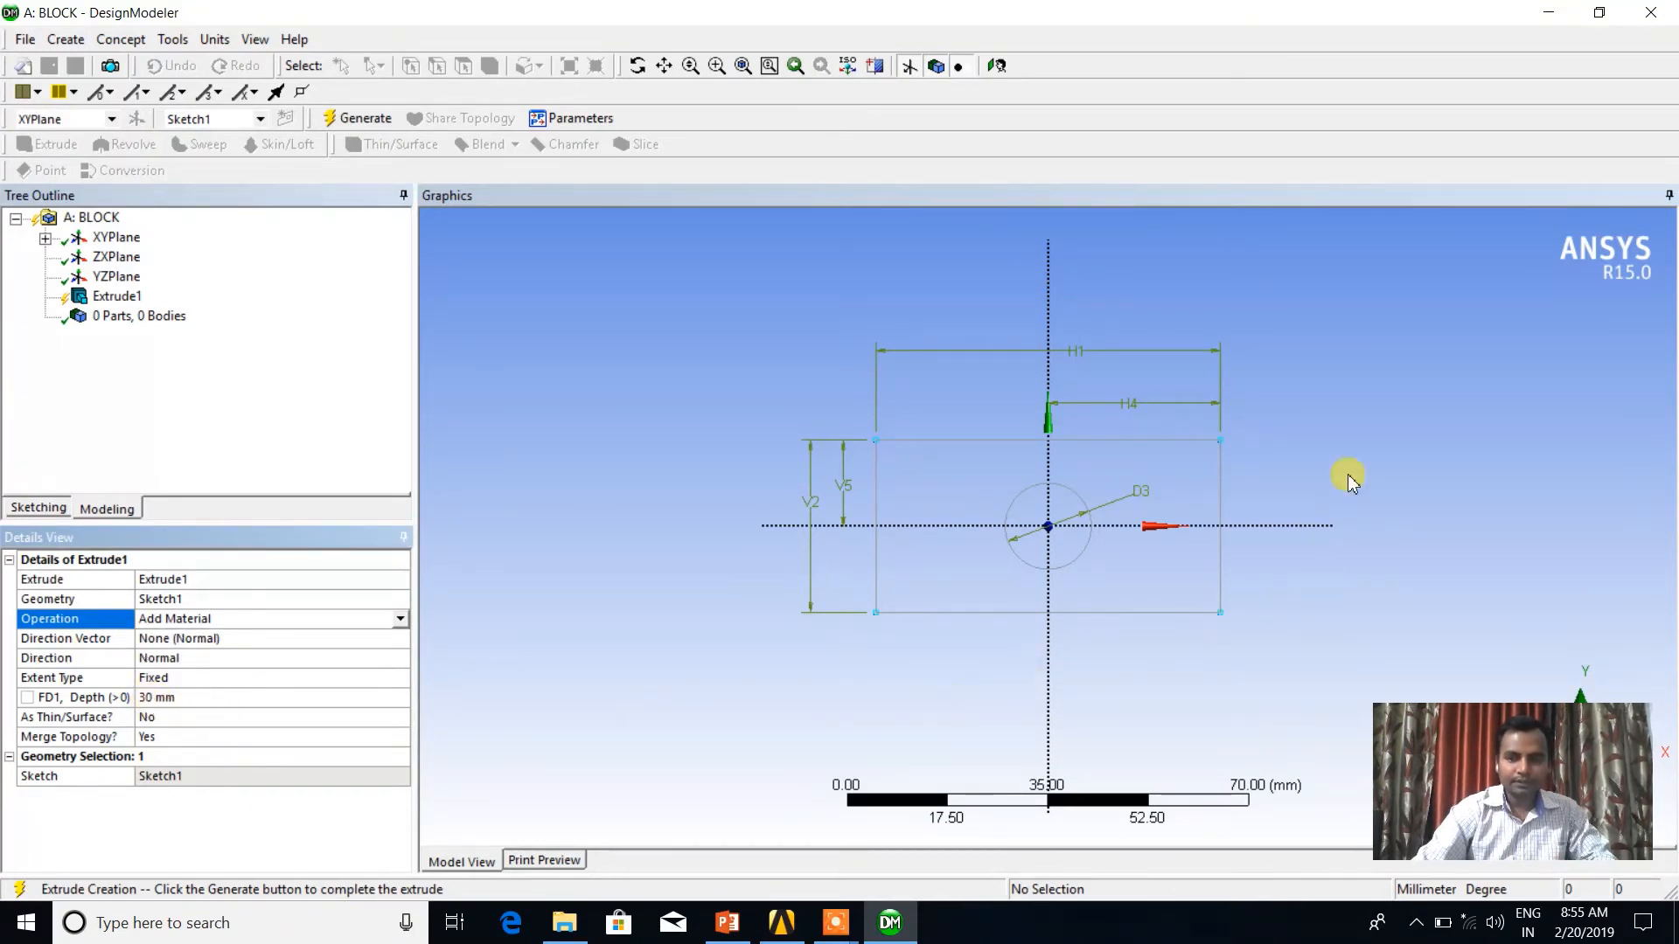
middle_drag(1278, 412, 1136, 483)
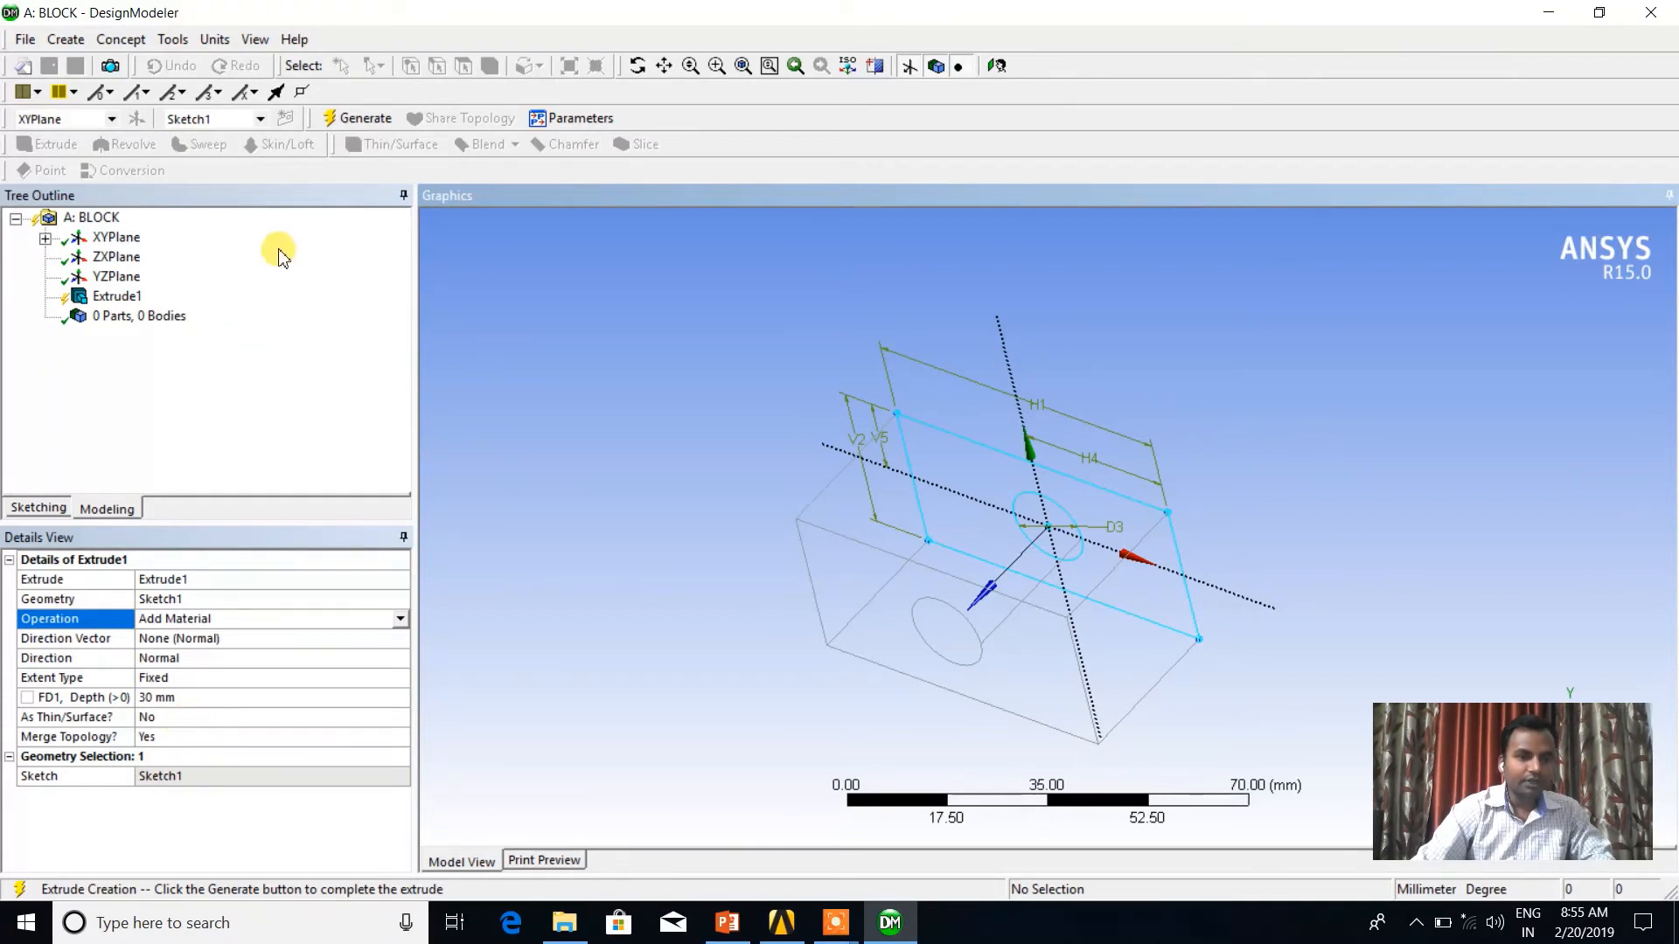
click(364, 120)
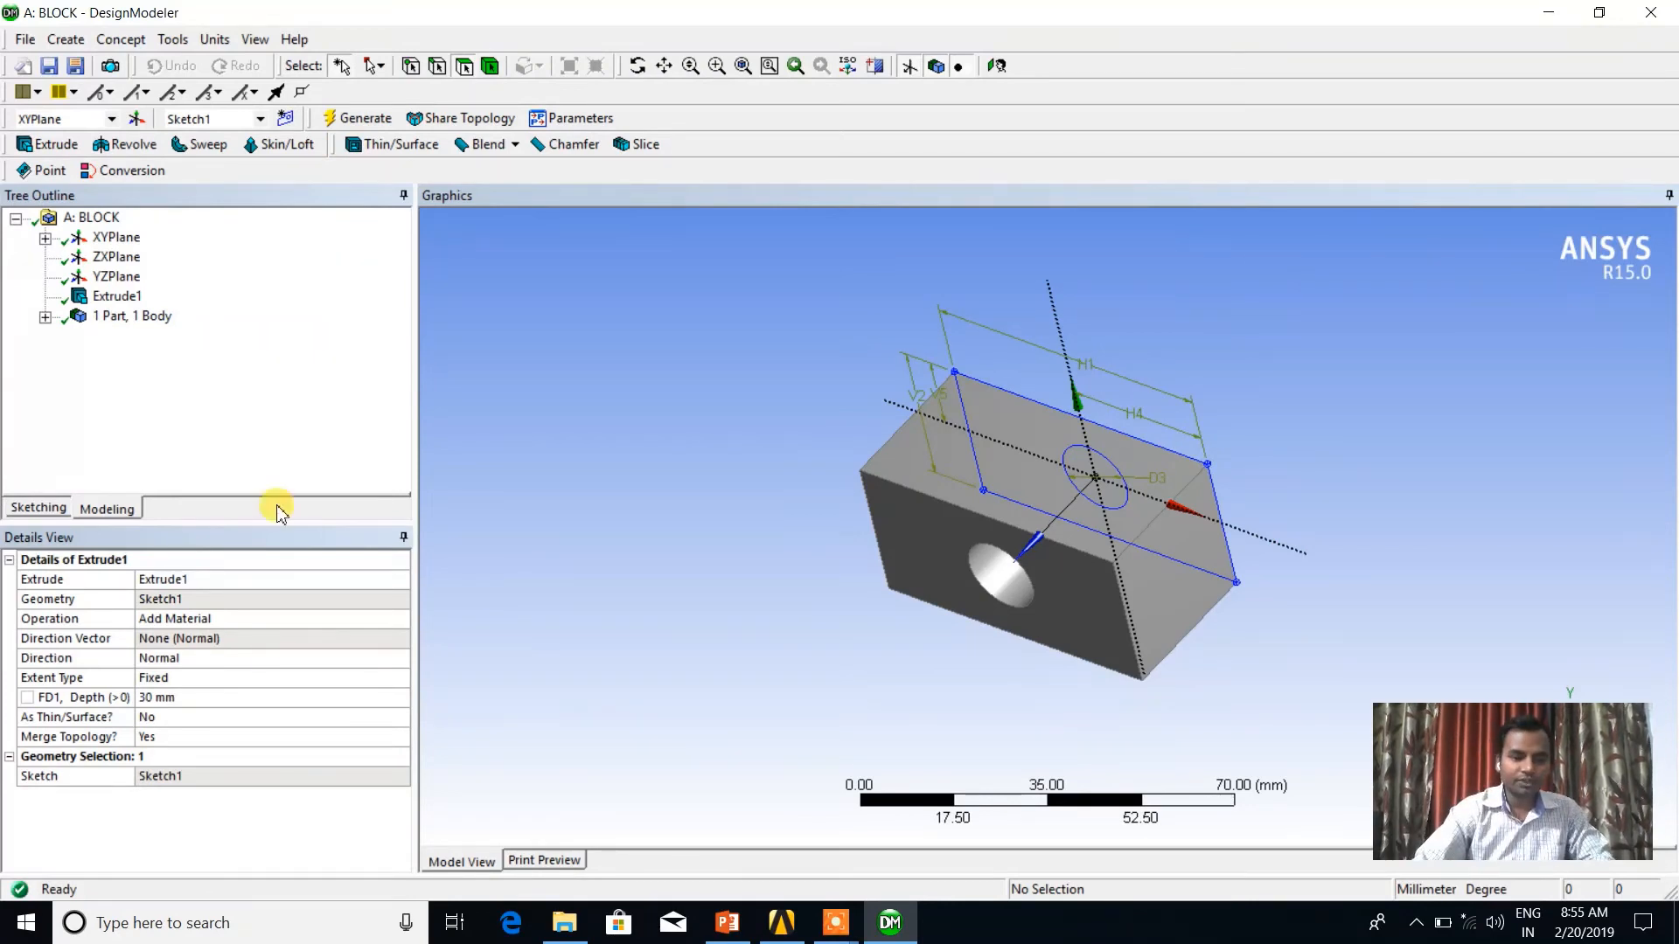
- Set the extrusion depth to 15 mm and regenerate the block
click(174, 697)
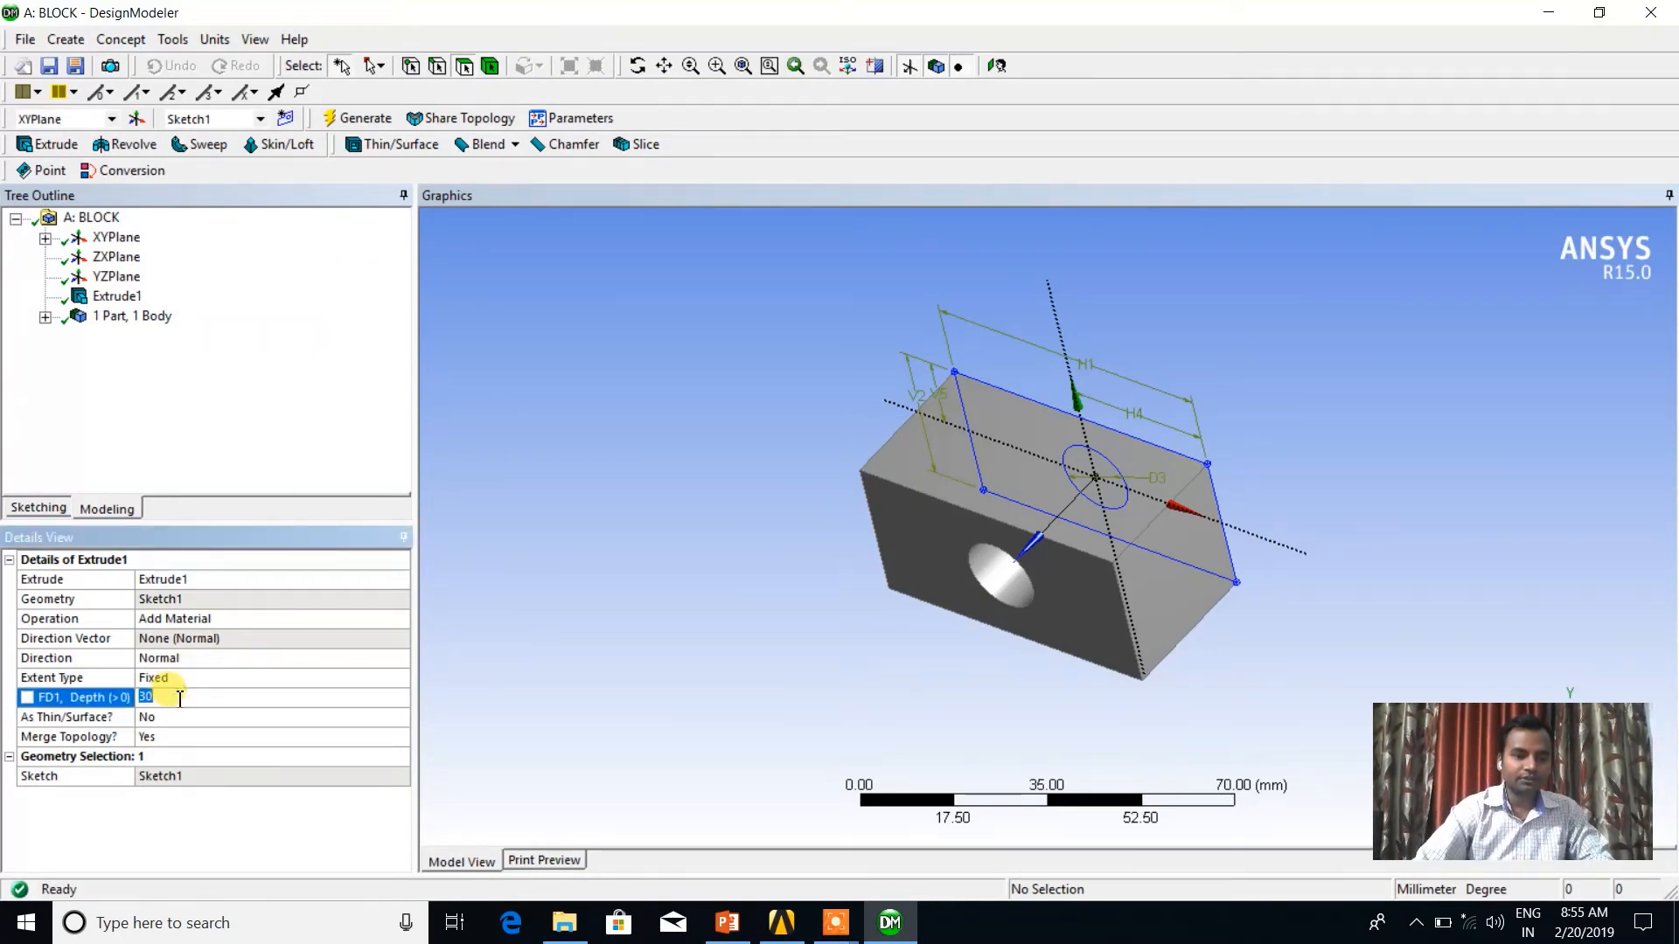
text(15)
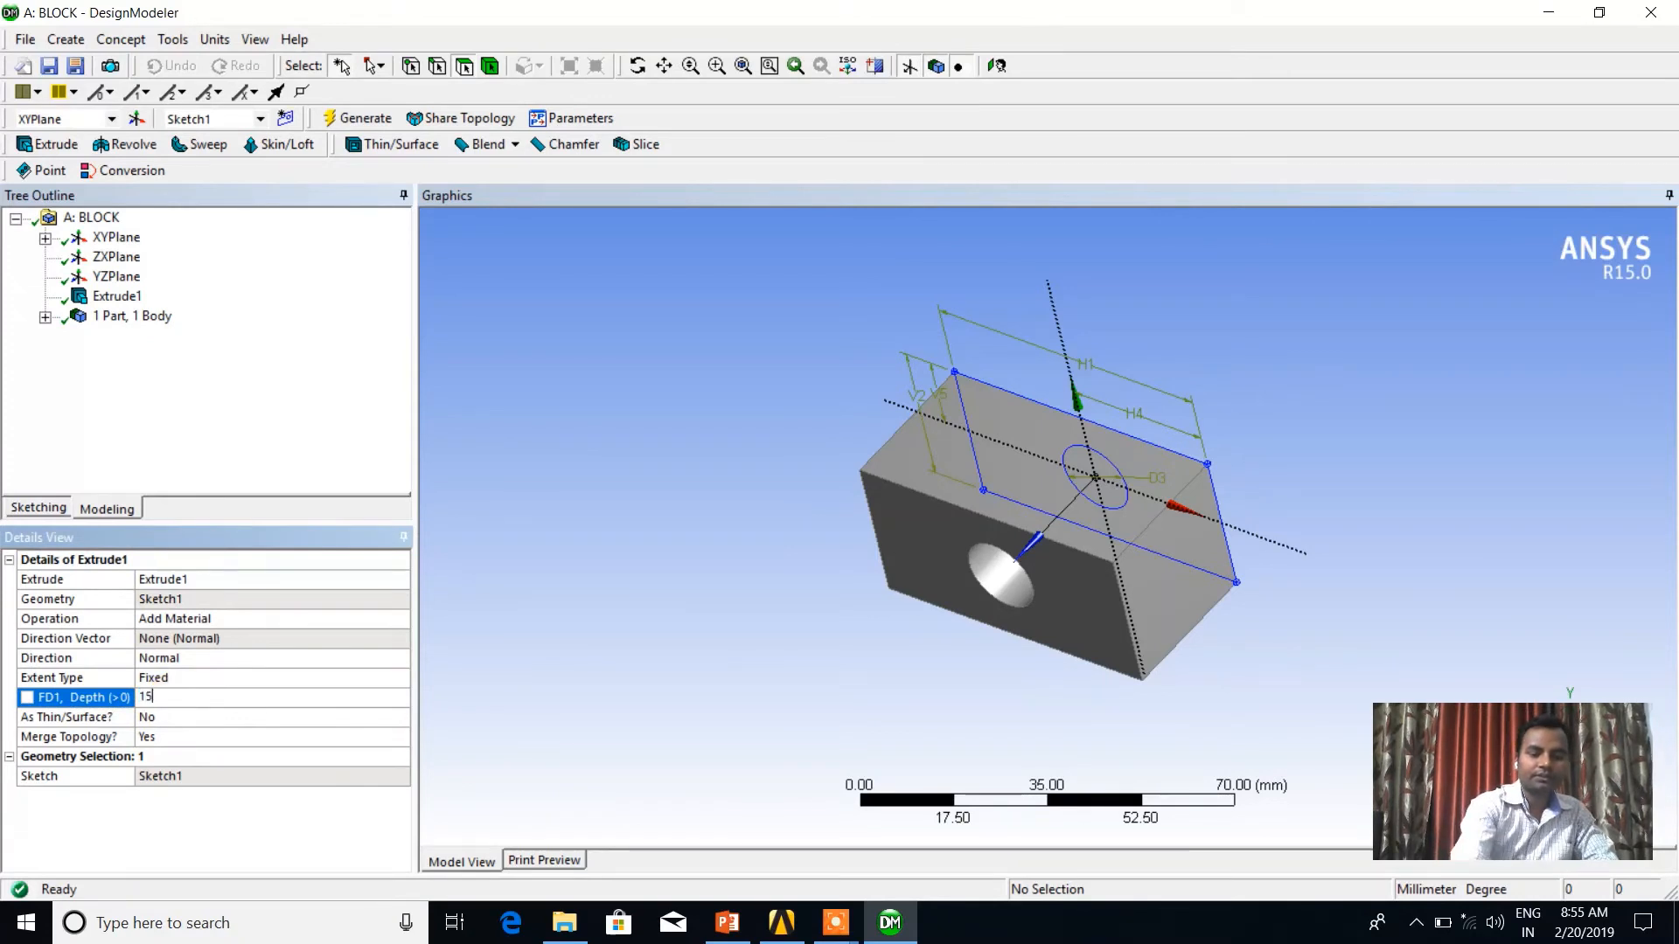
key(Return)
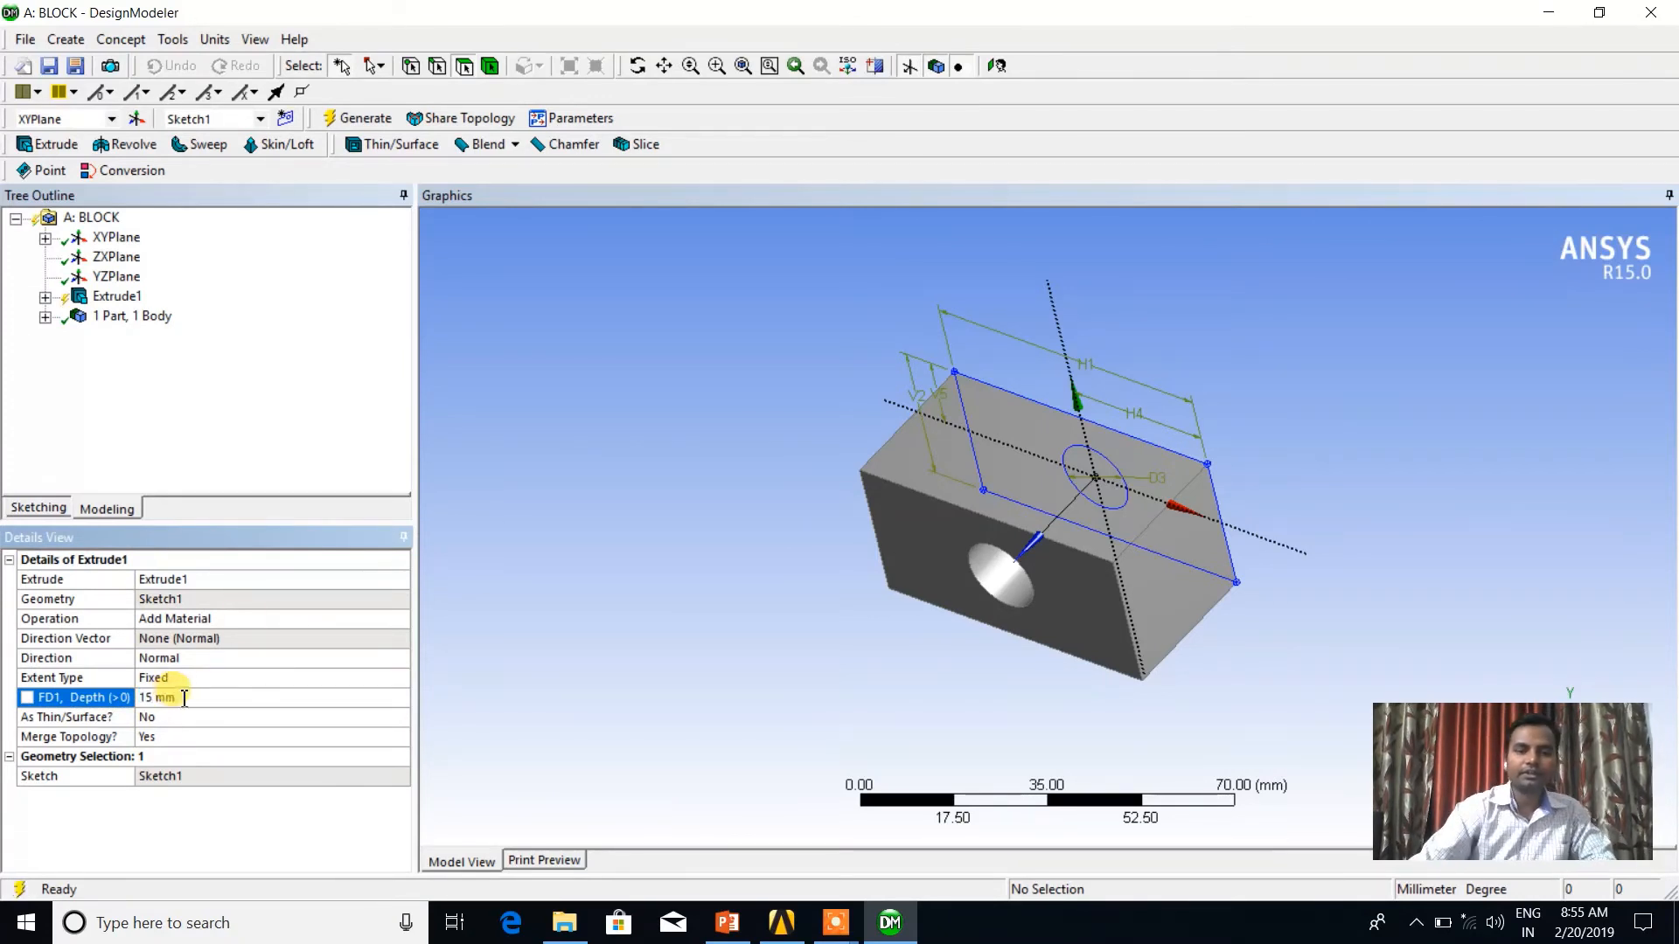
click(357, 123)
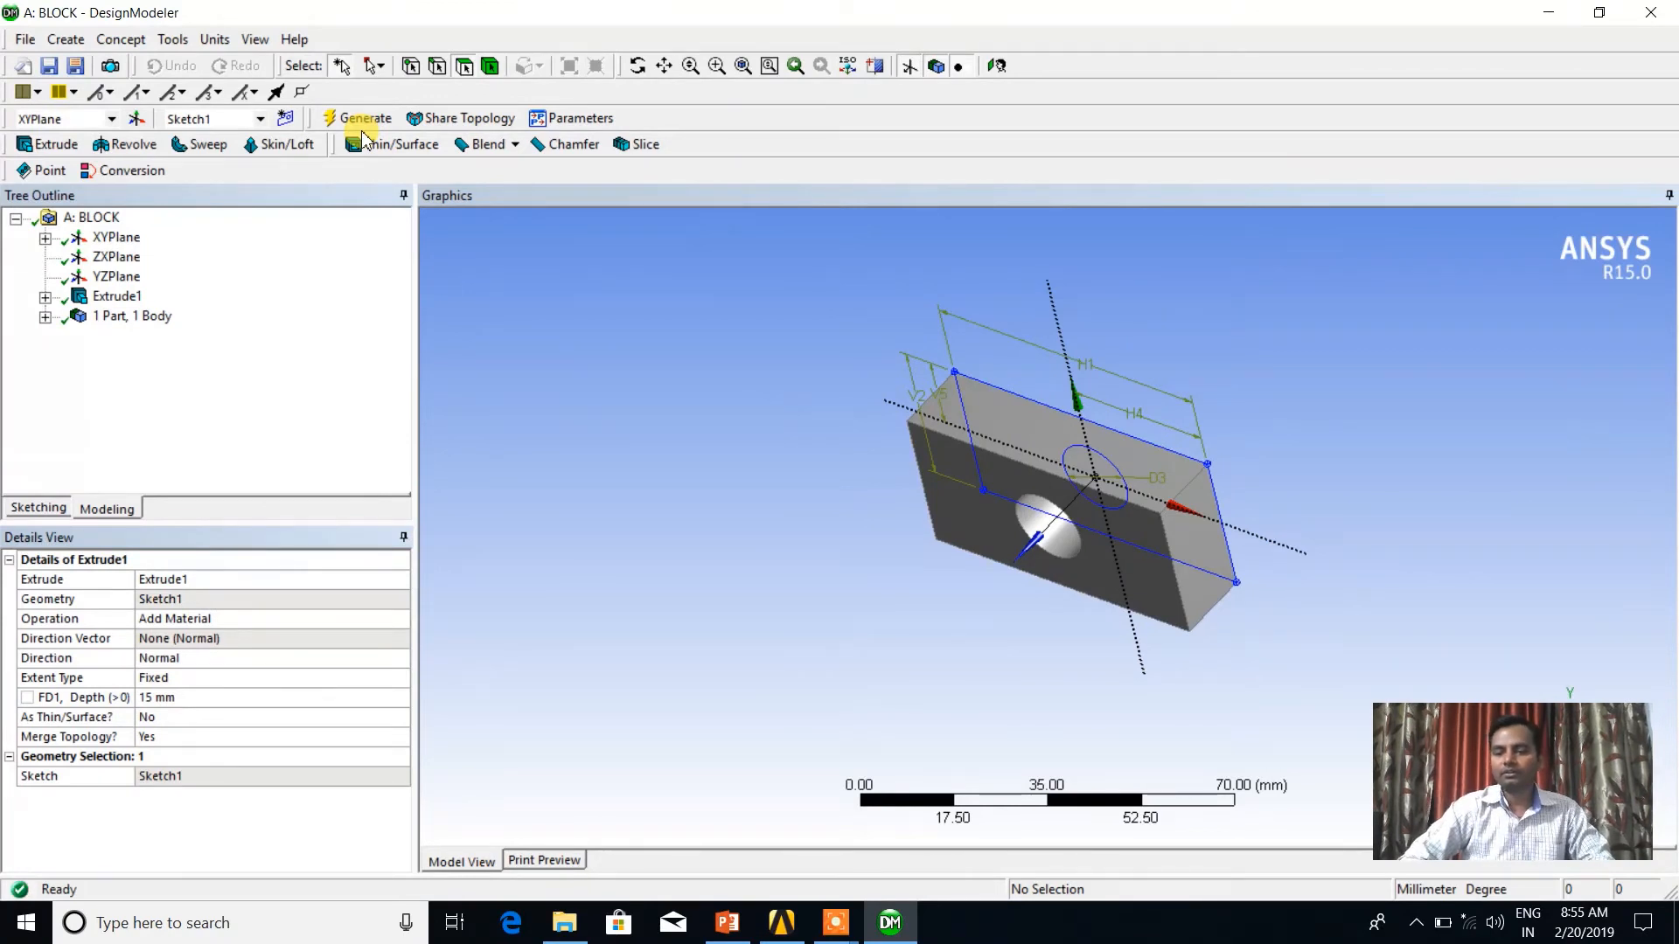
- Set the Extrude1 depth to 10 mm, regenerate the block and expand its part and body branch
click(194, 696)
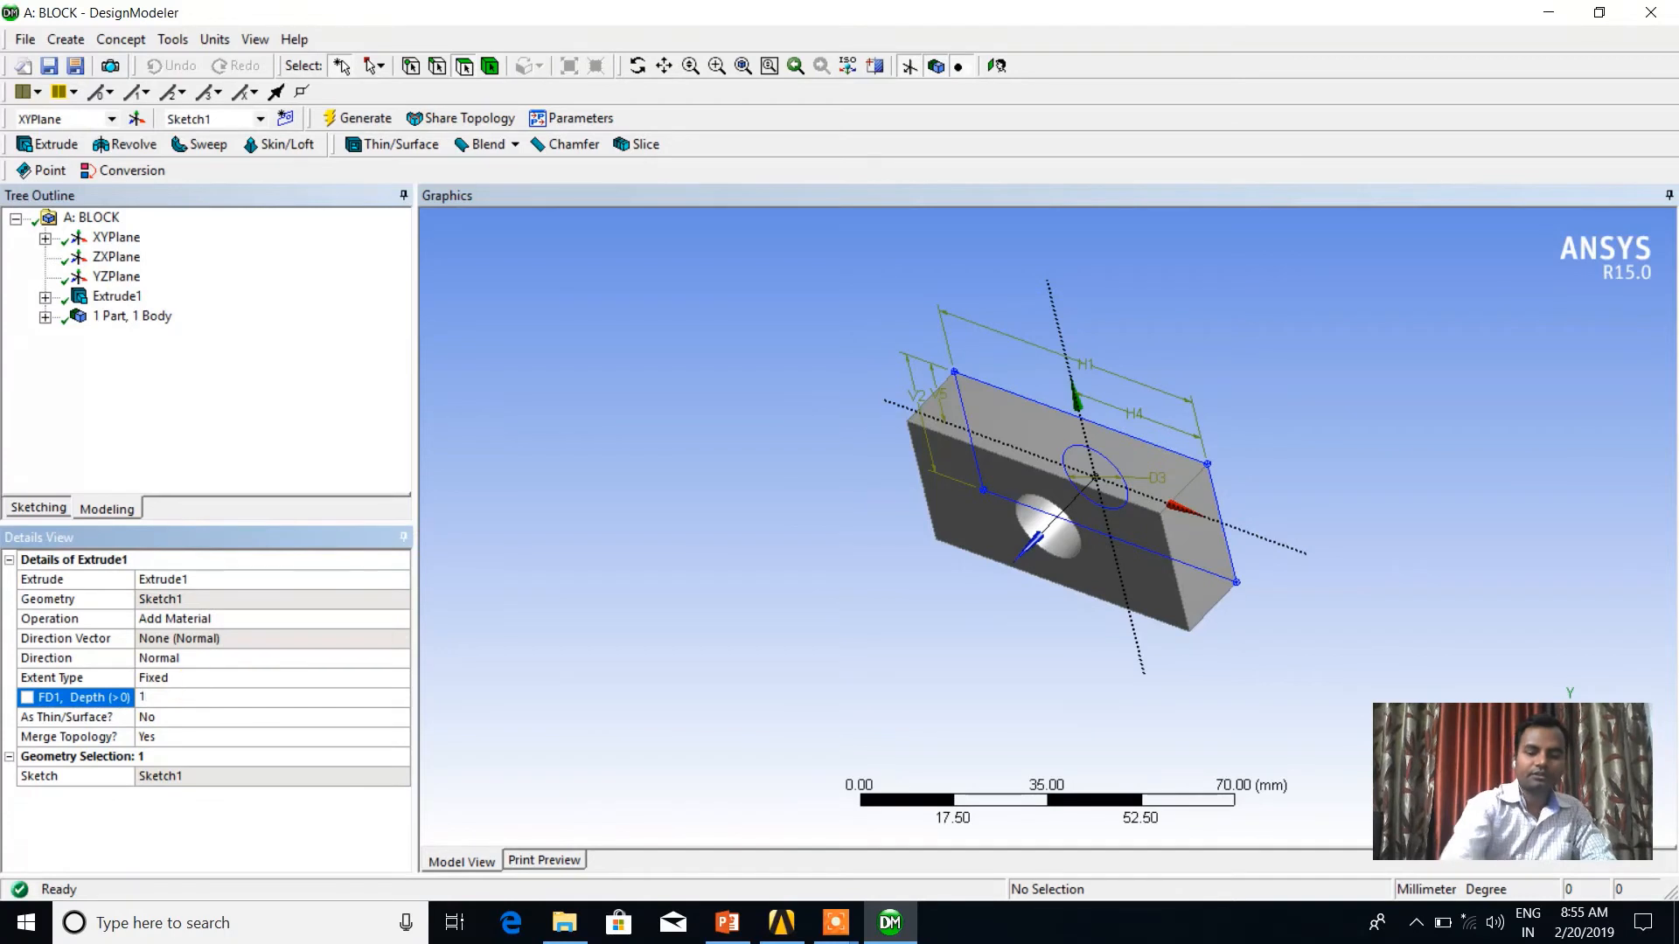
key(Return)
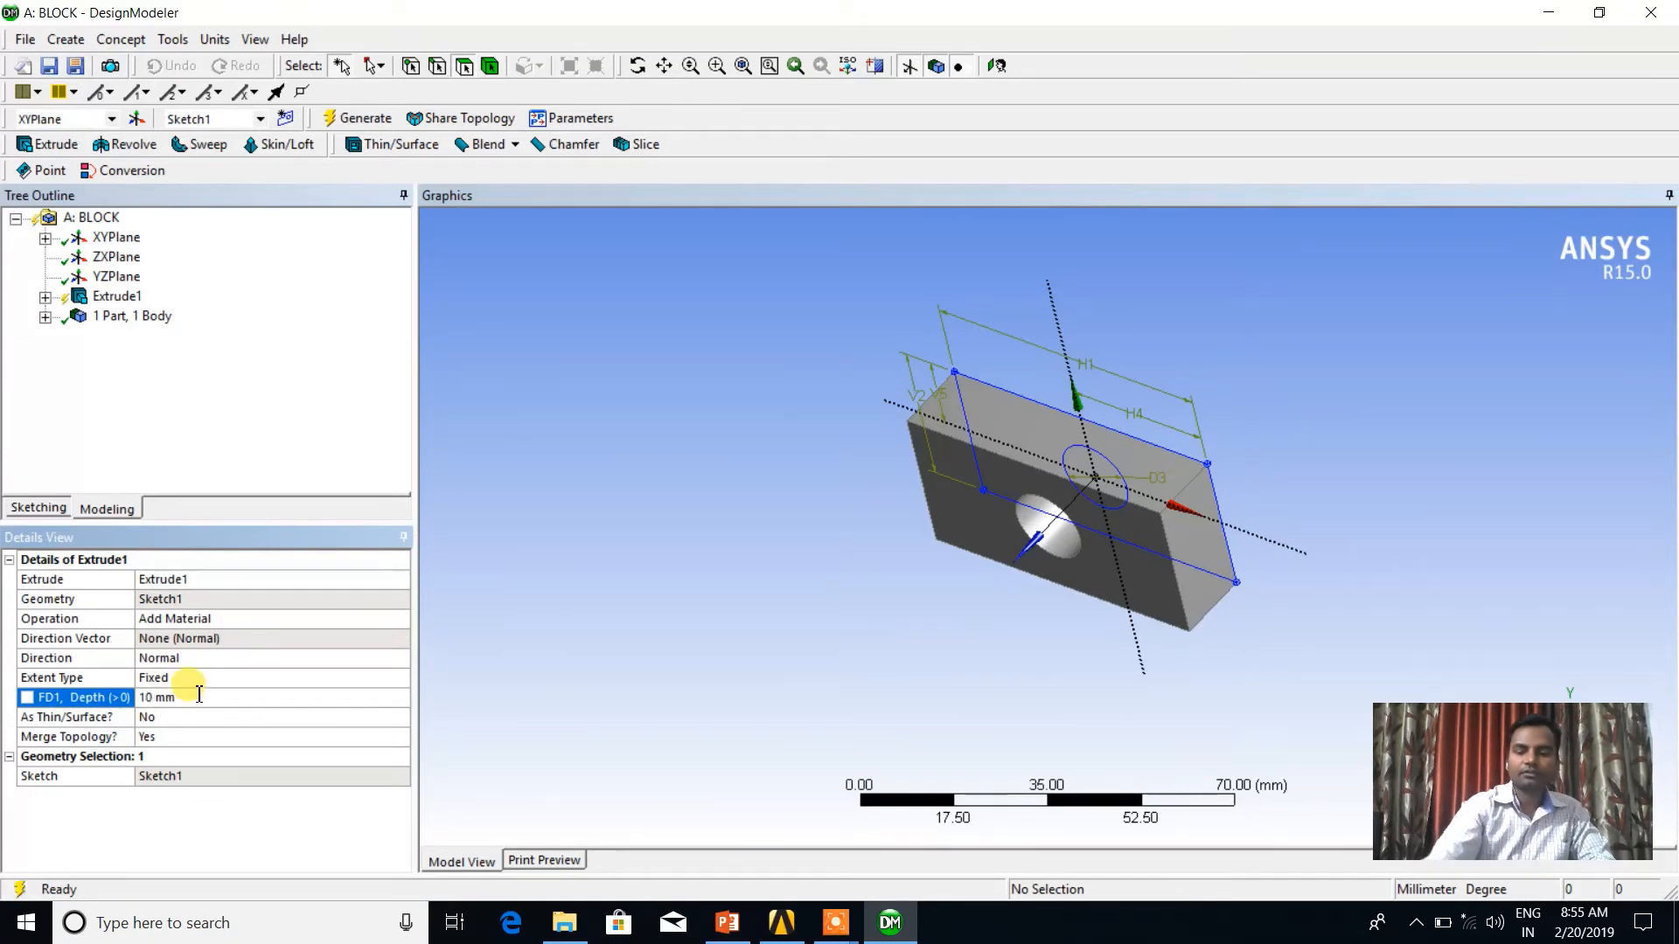
click(368, 121)
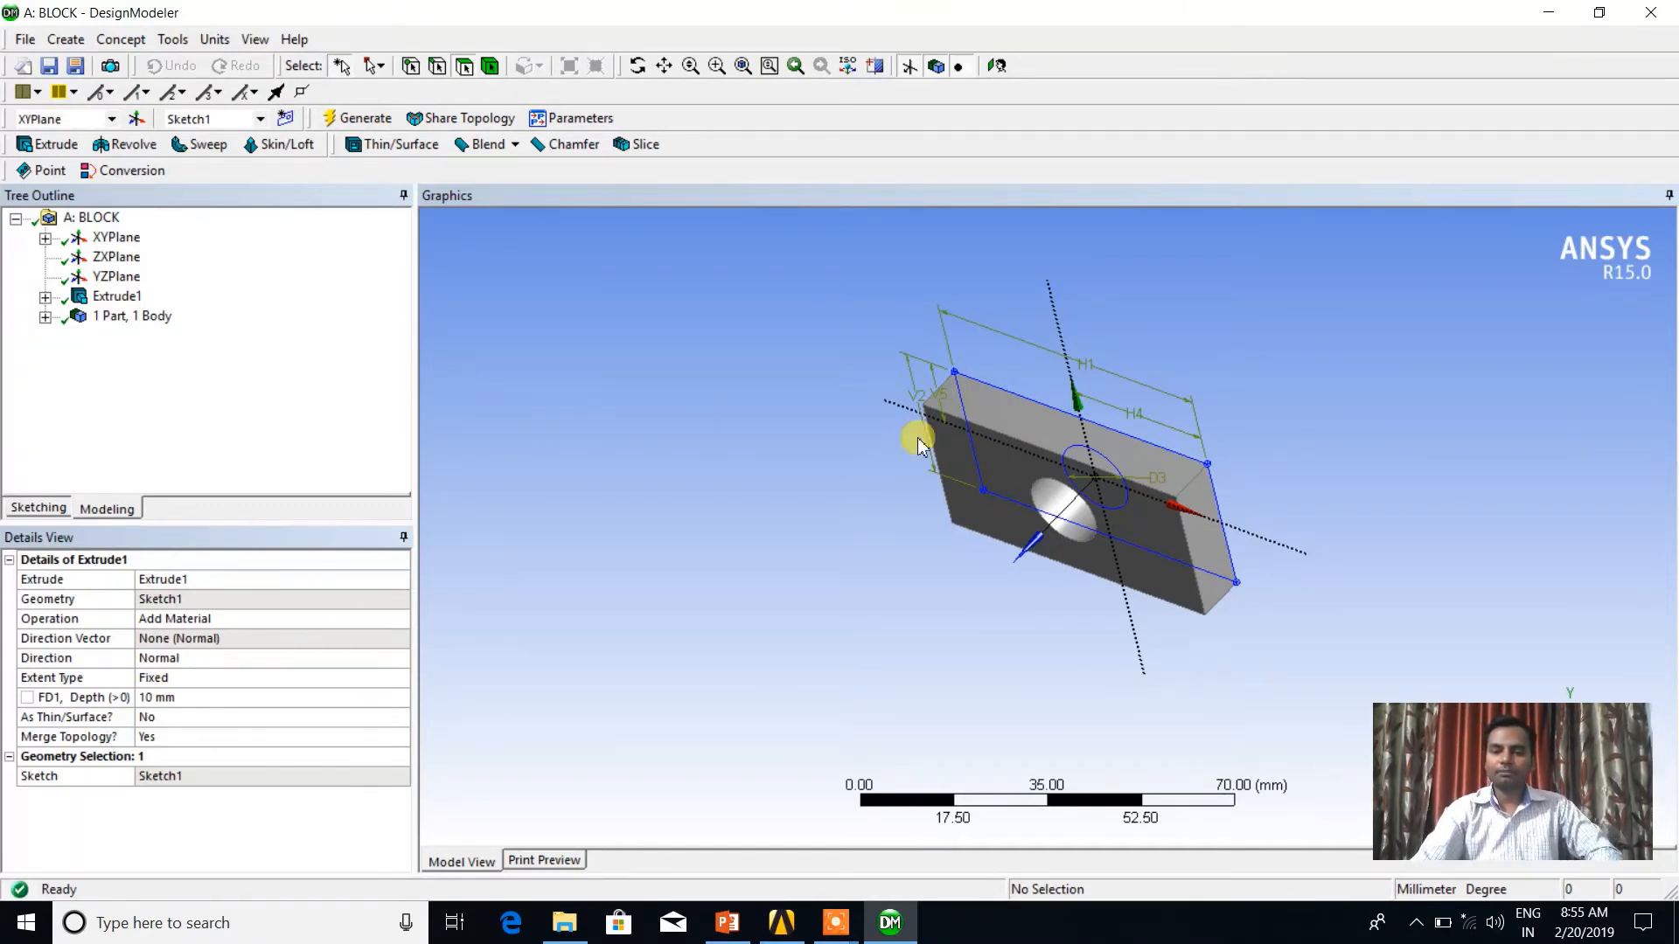
middle_drag(1276, 426, 1338, 424)
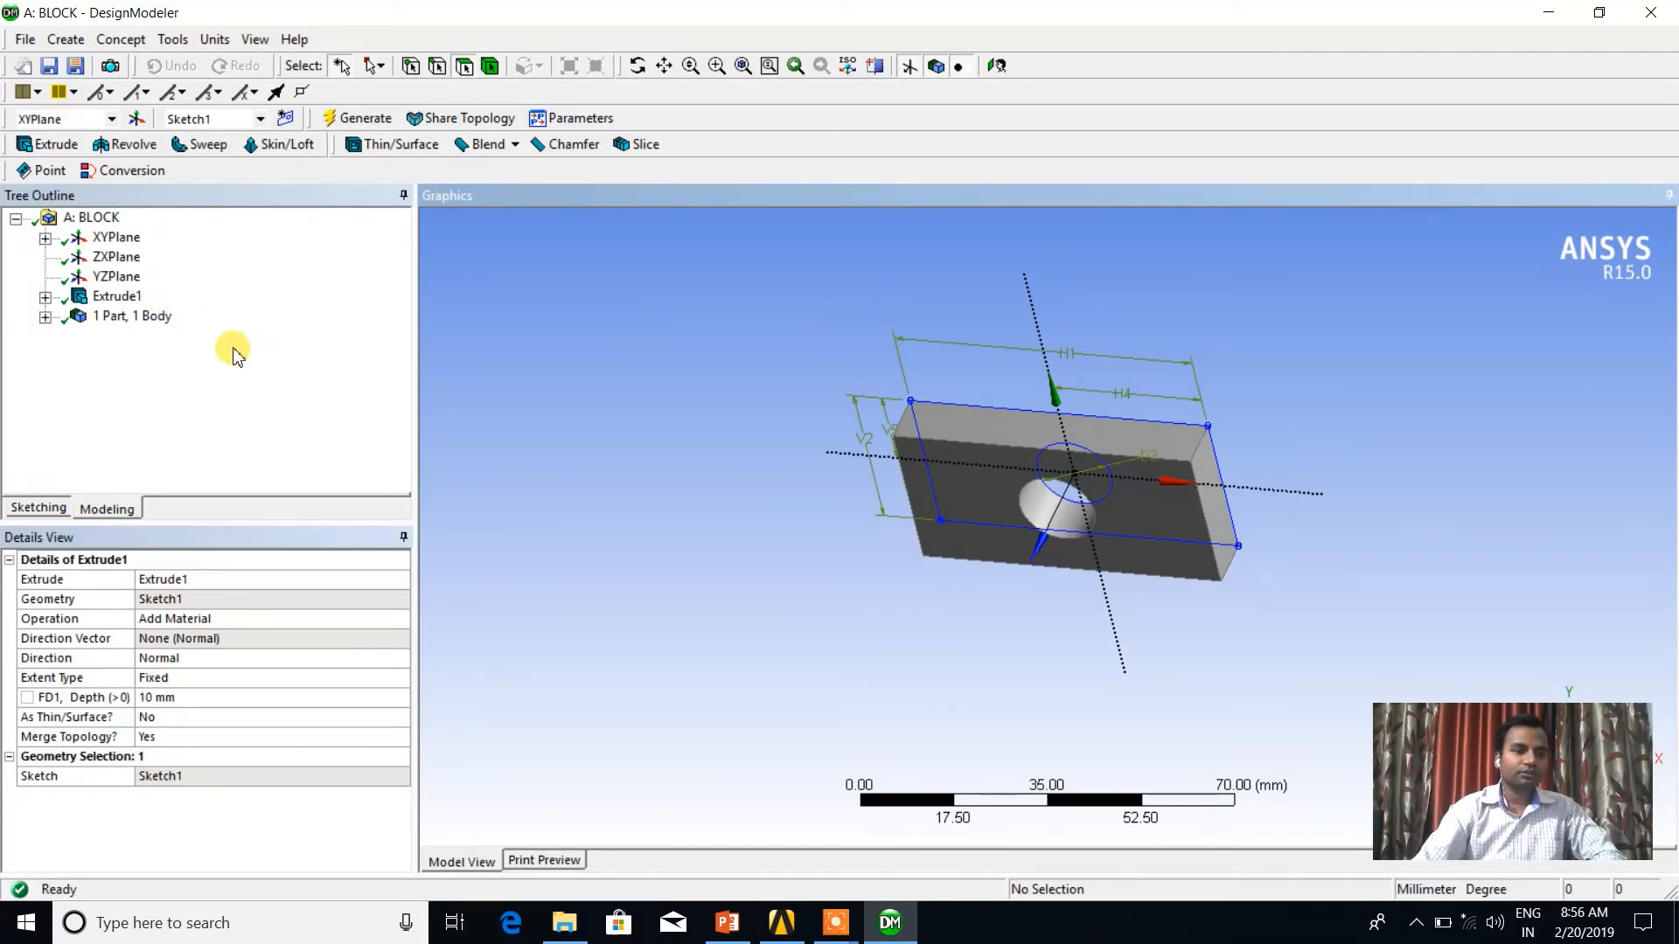
click(46, 317)
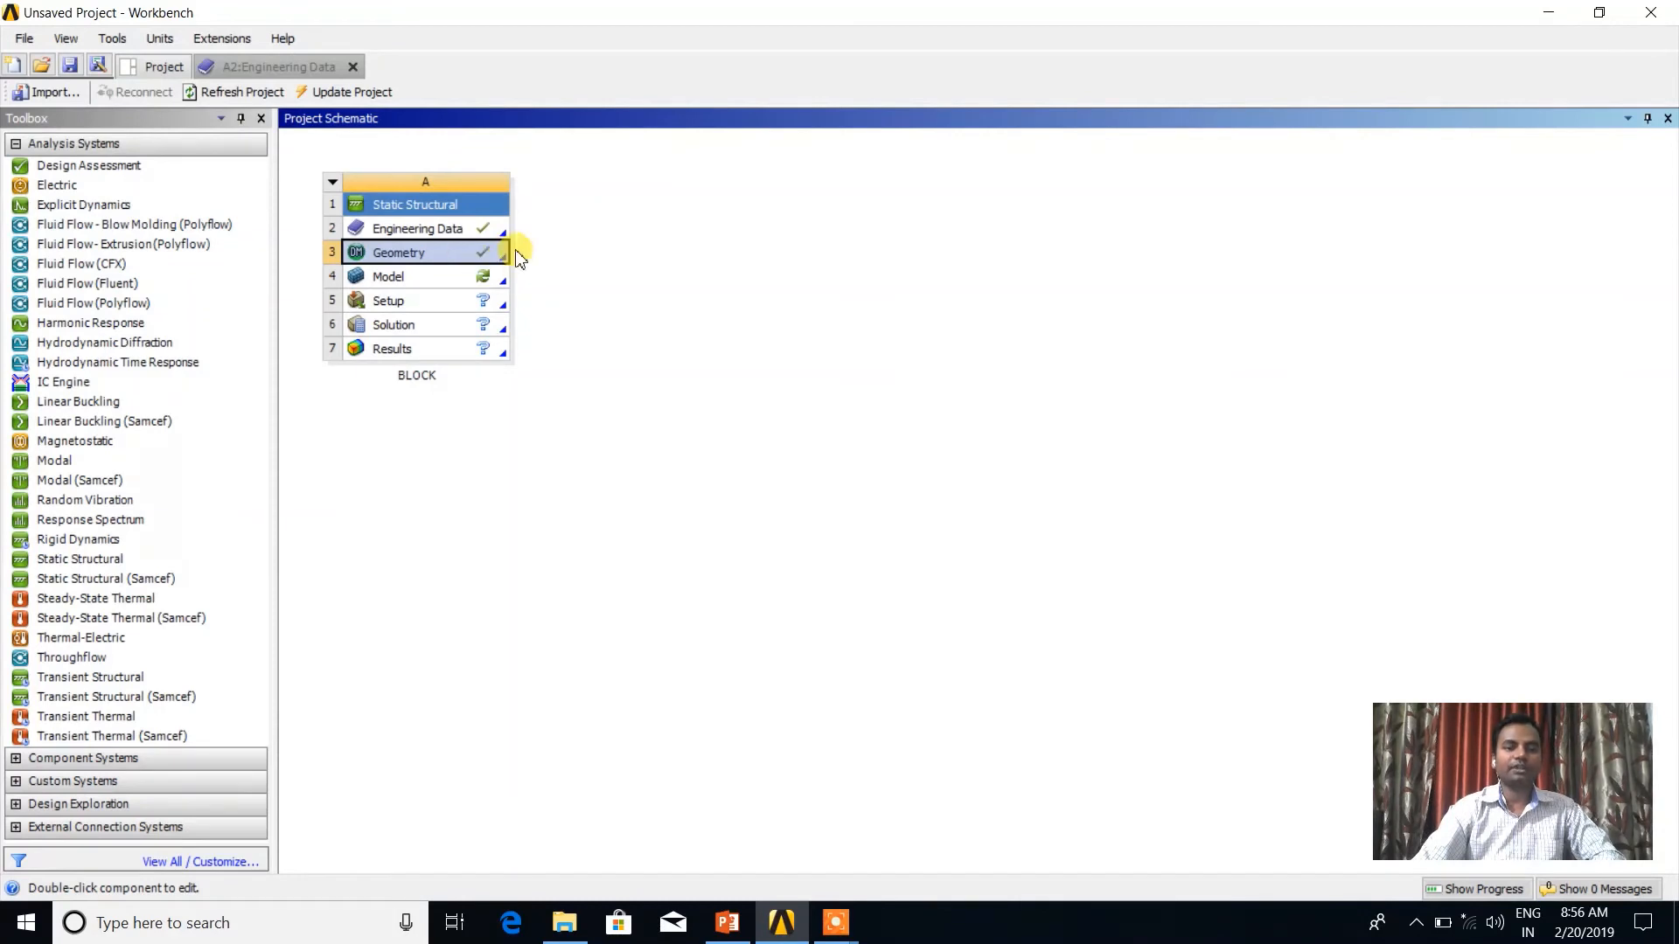
- Open the Model cell of the BLOCK Static Structural system in Mechanical and view the holed block
click(542, 262)
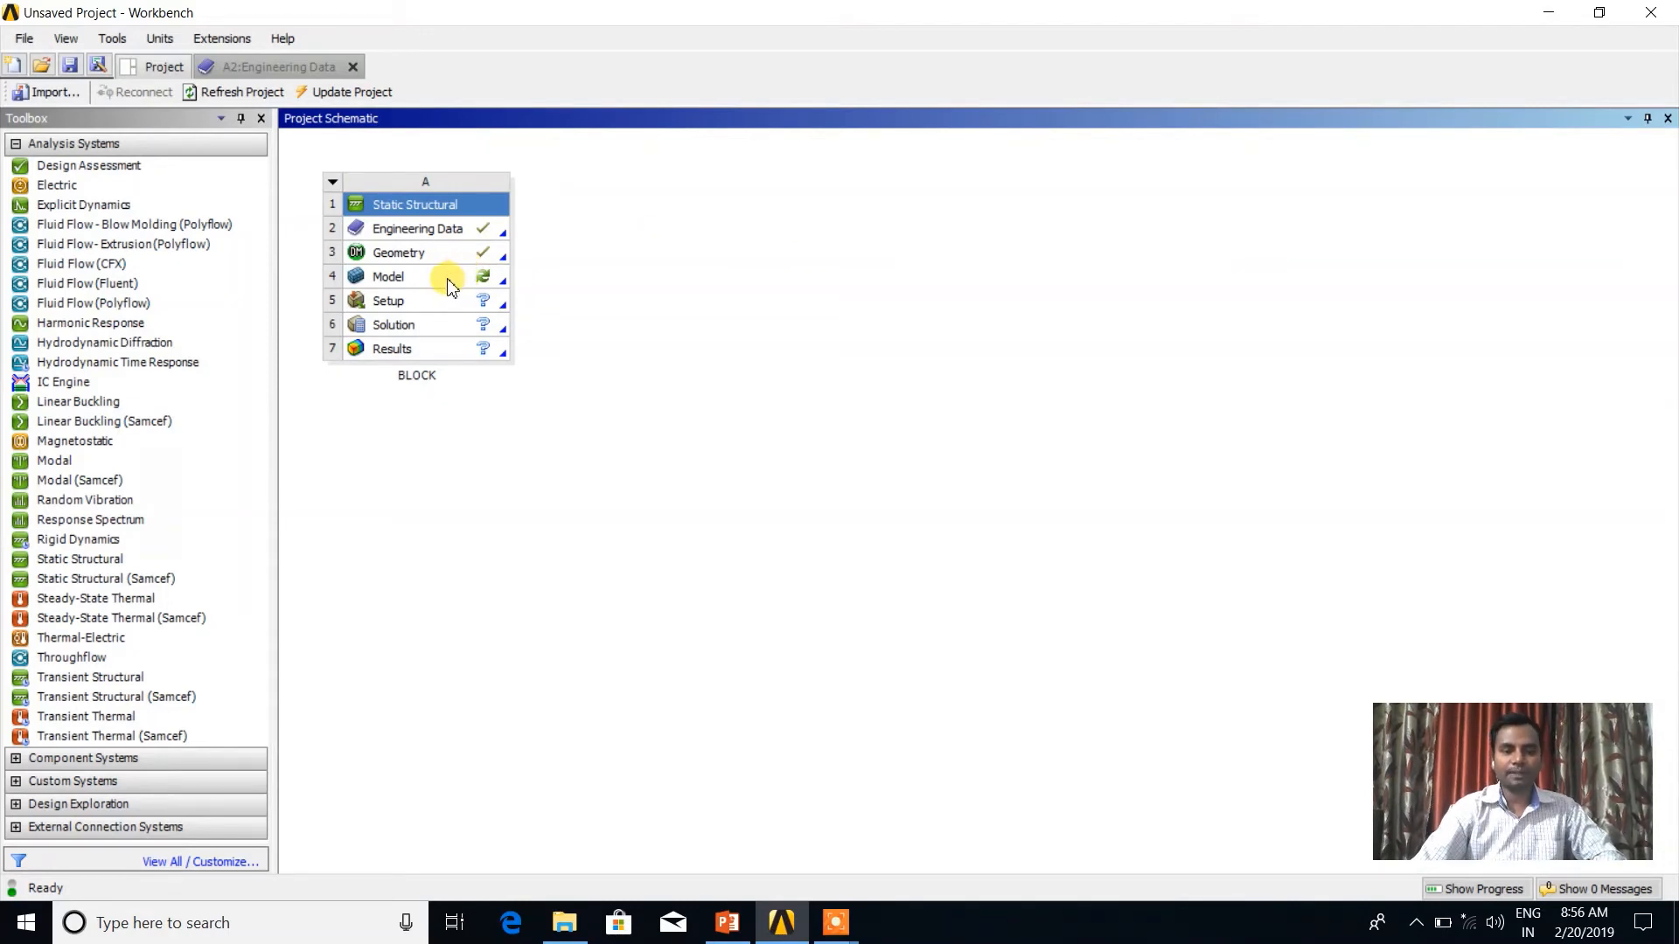
click(446, 285)
double_click(434, 286)
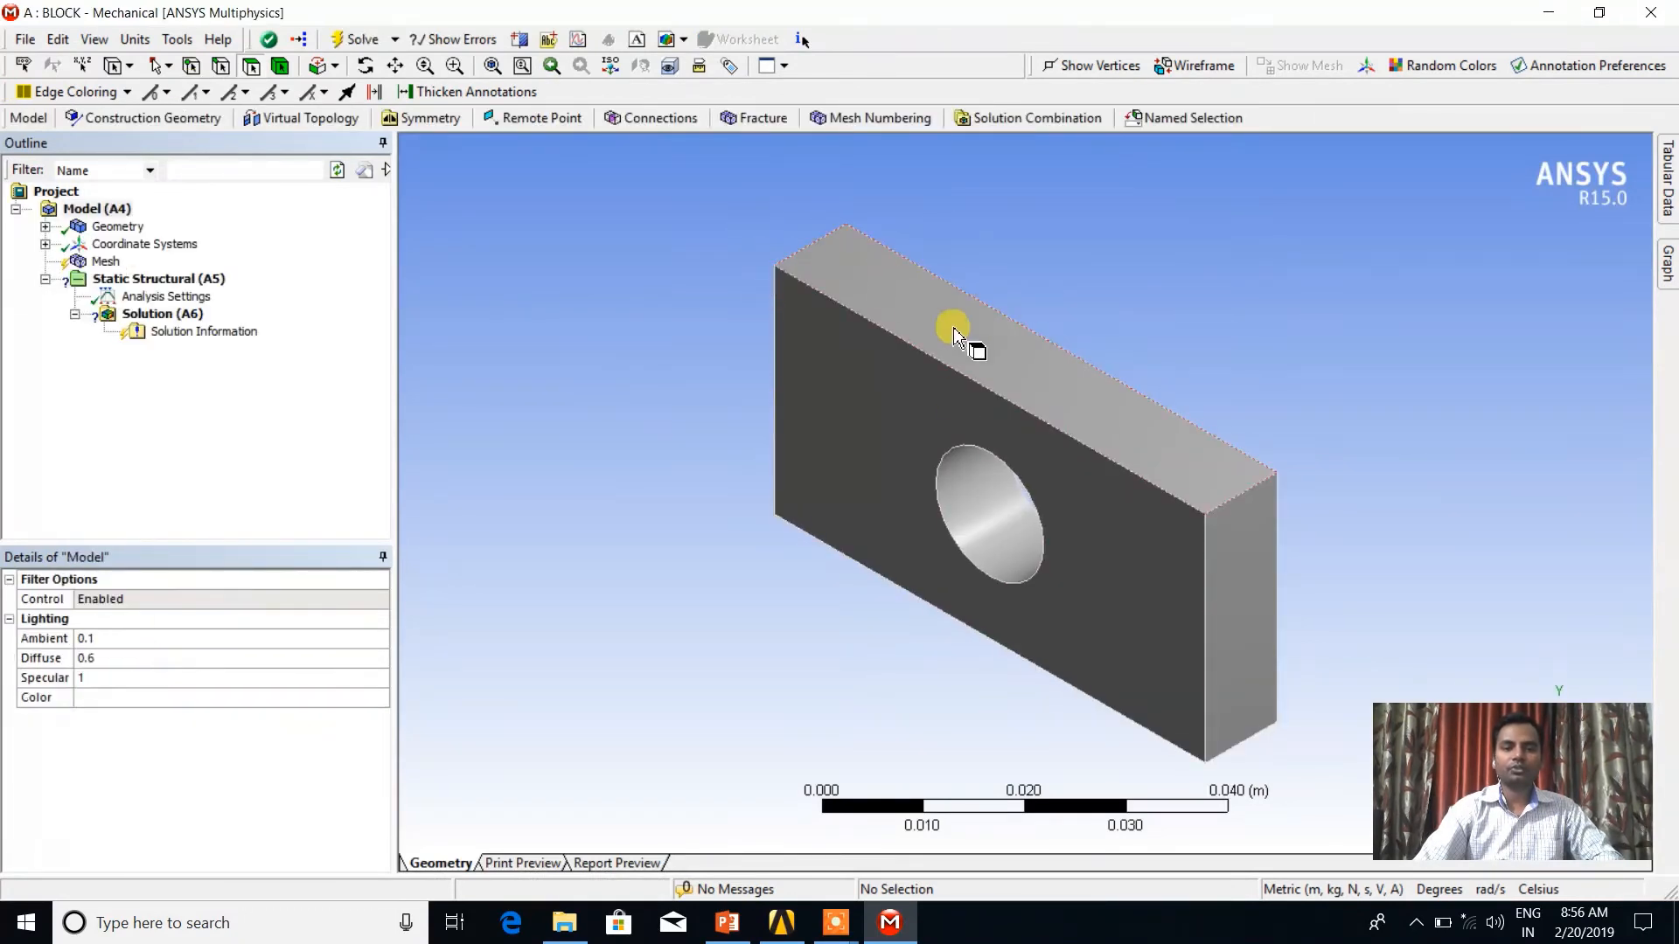
middle_drag(1259, 456, 1262, 397)
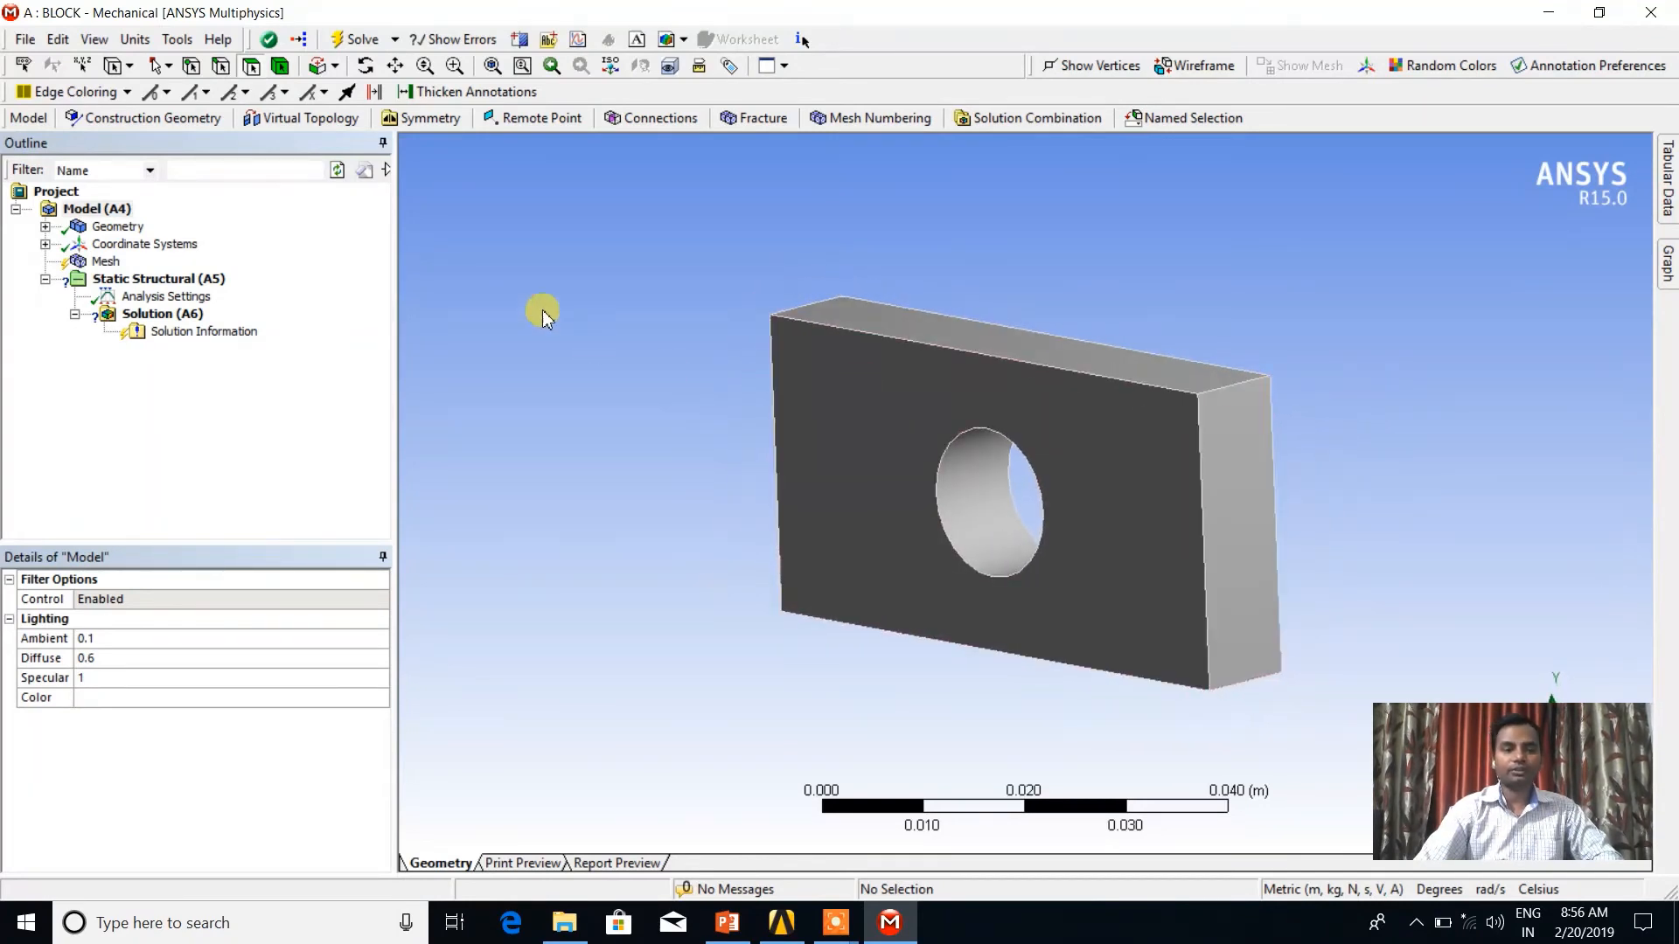
- Inspect the Solid body's details under Geometry, check the cell states in the Workbench project schematic, and expand Coordinate Systems in Mechanical
click(45, 226)
click(134, 245)
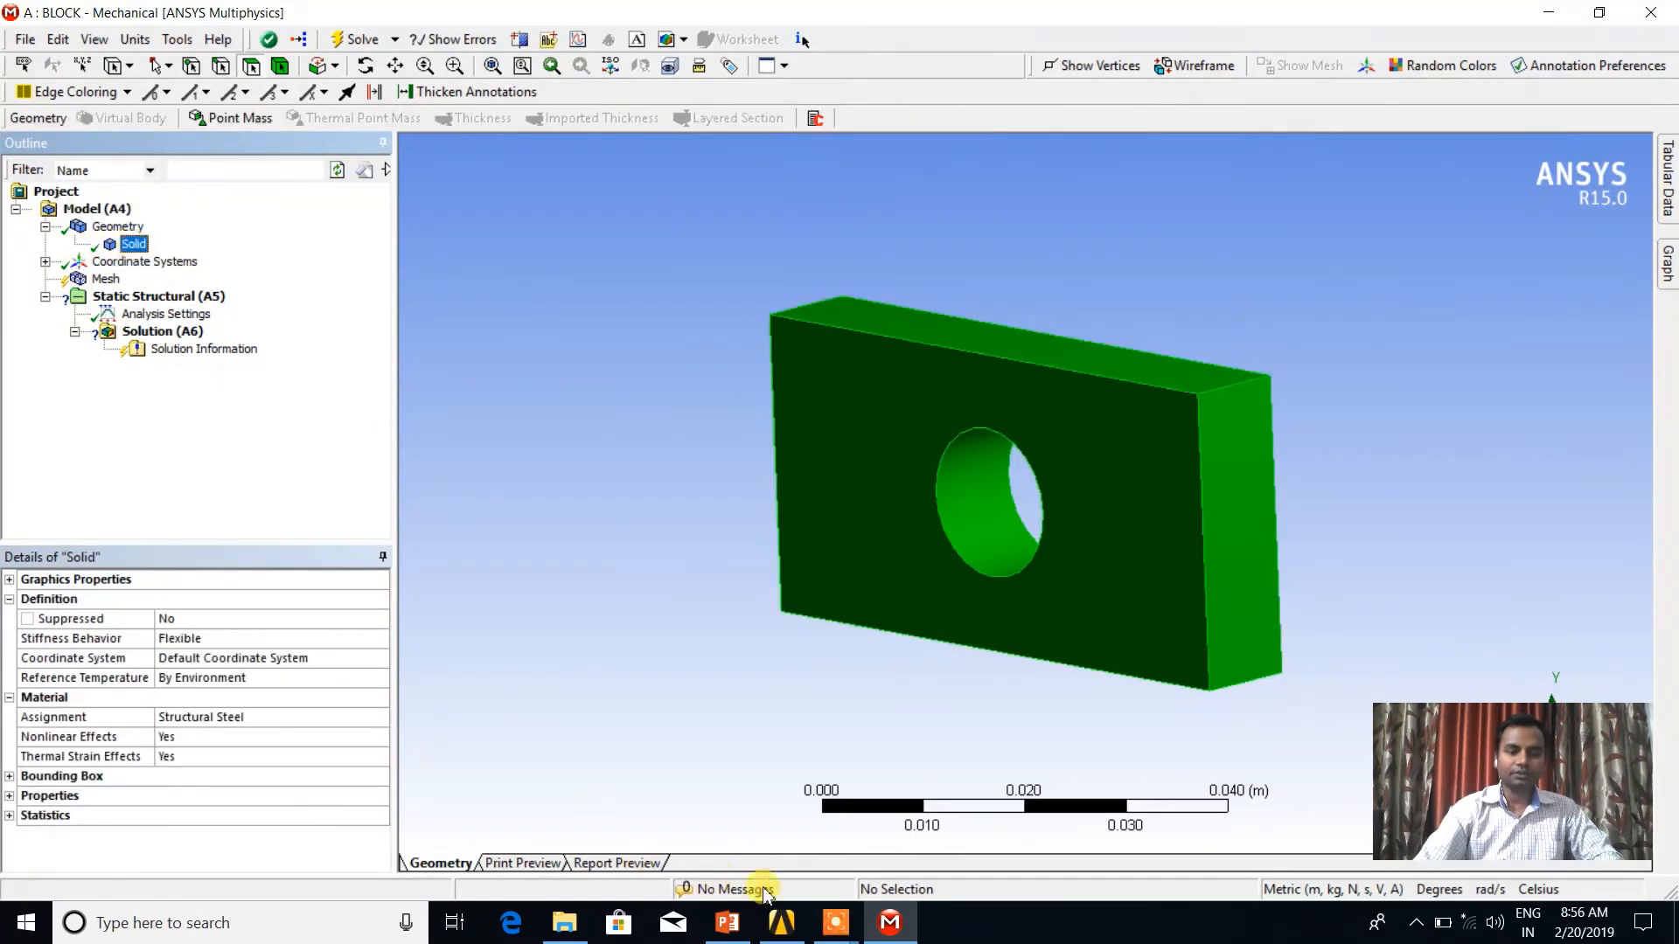
click(786, 923)
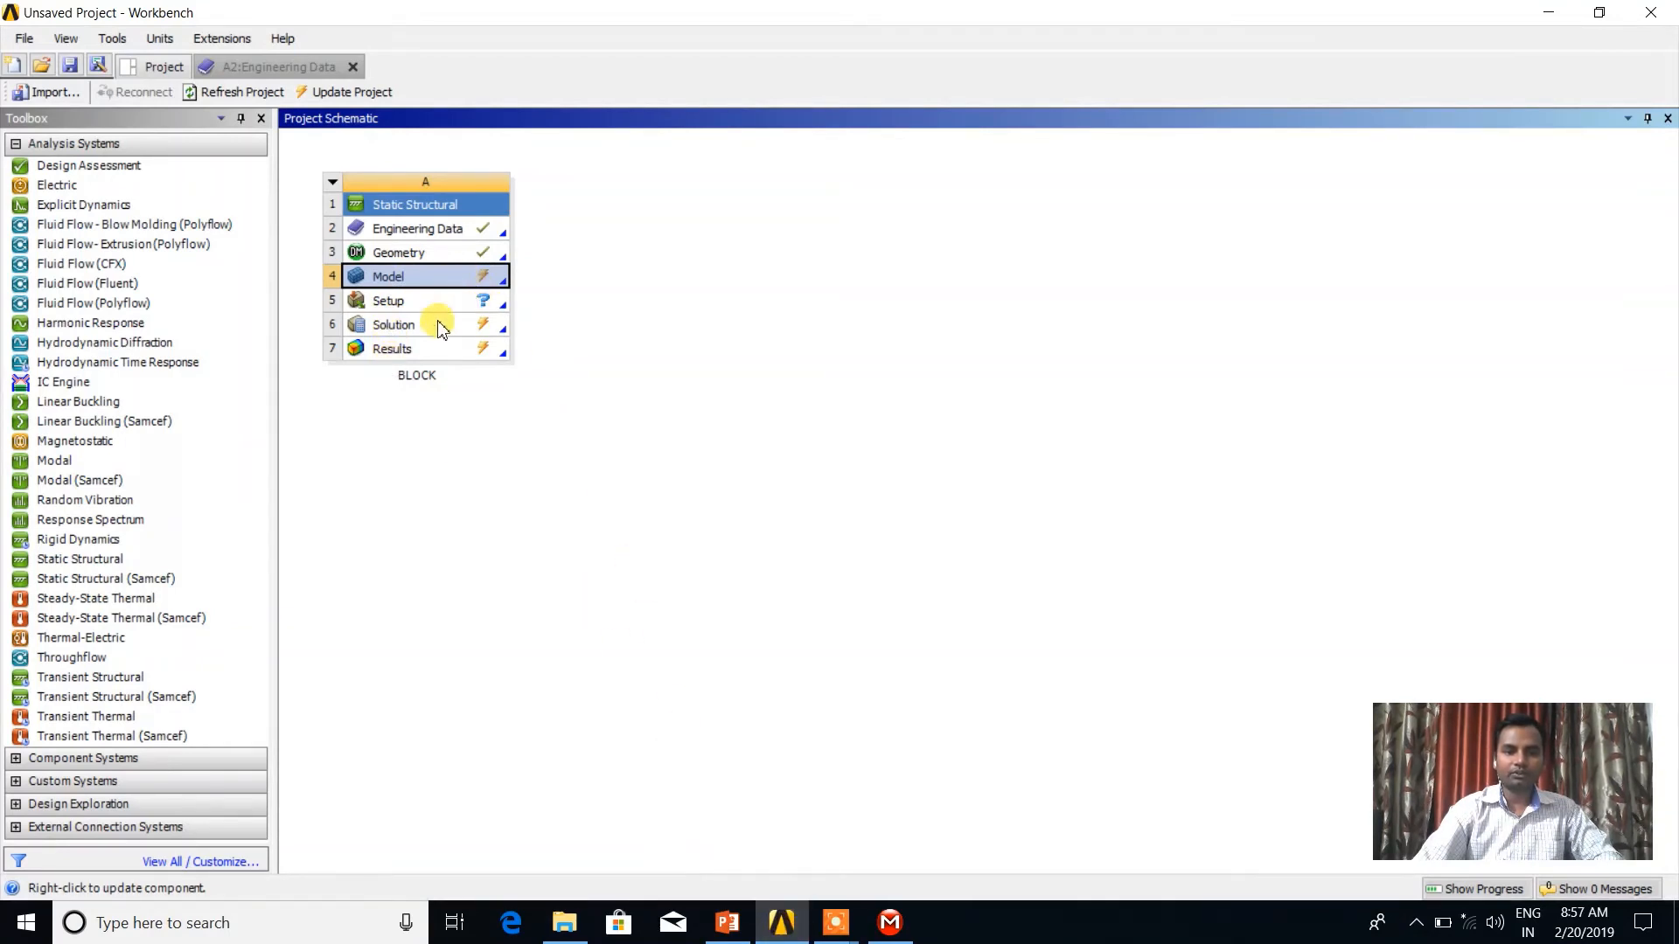
click(789, 925)
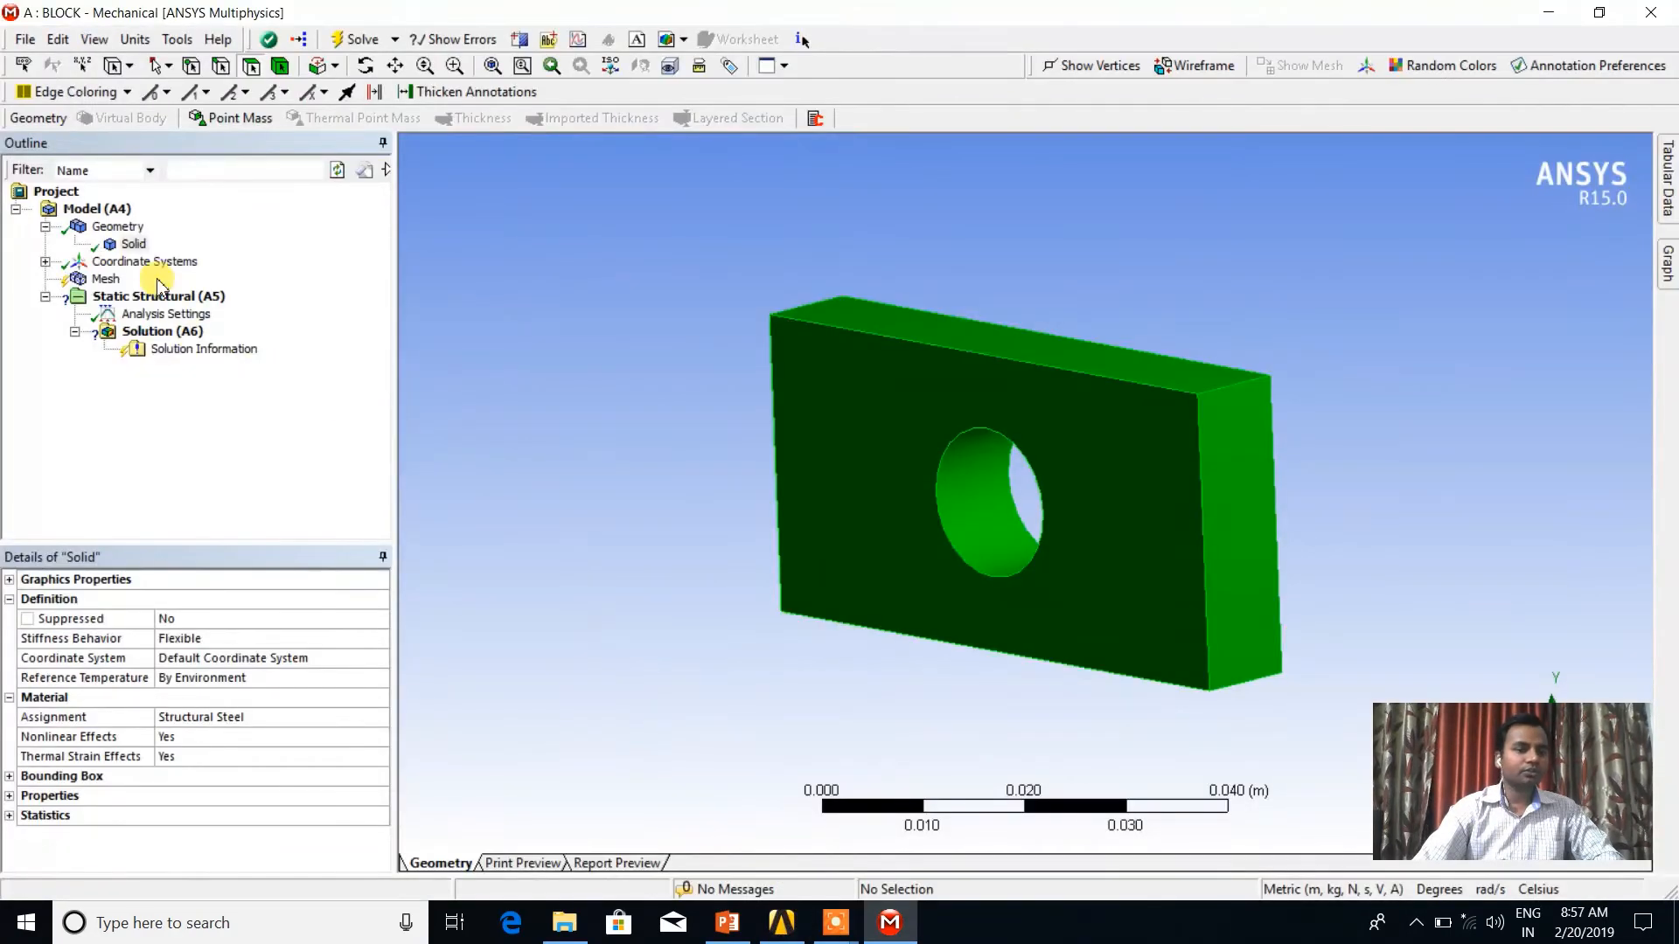
click(127, 244)
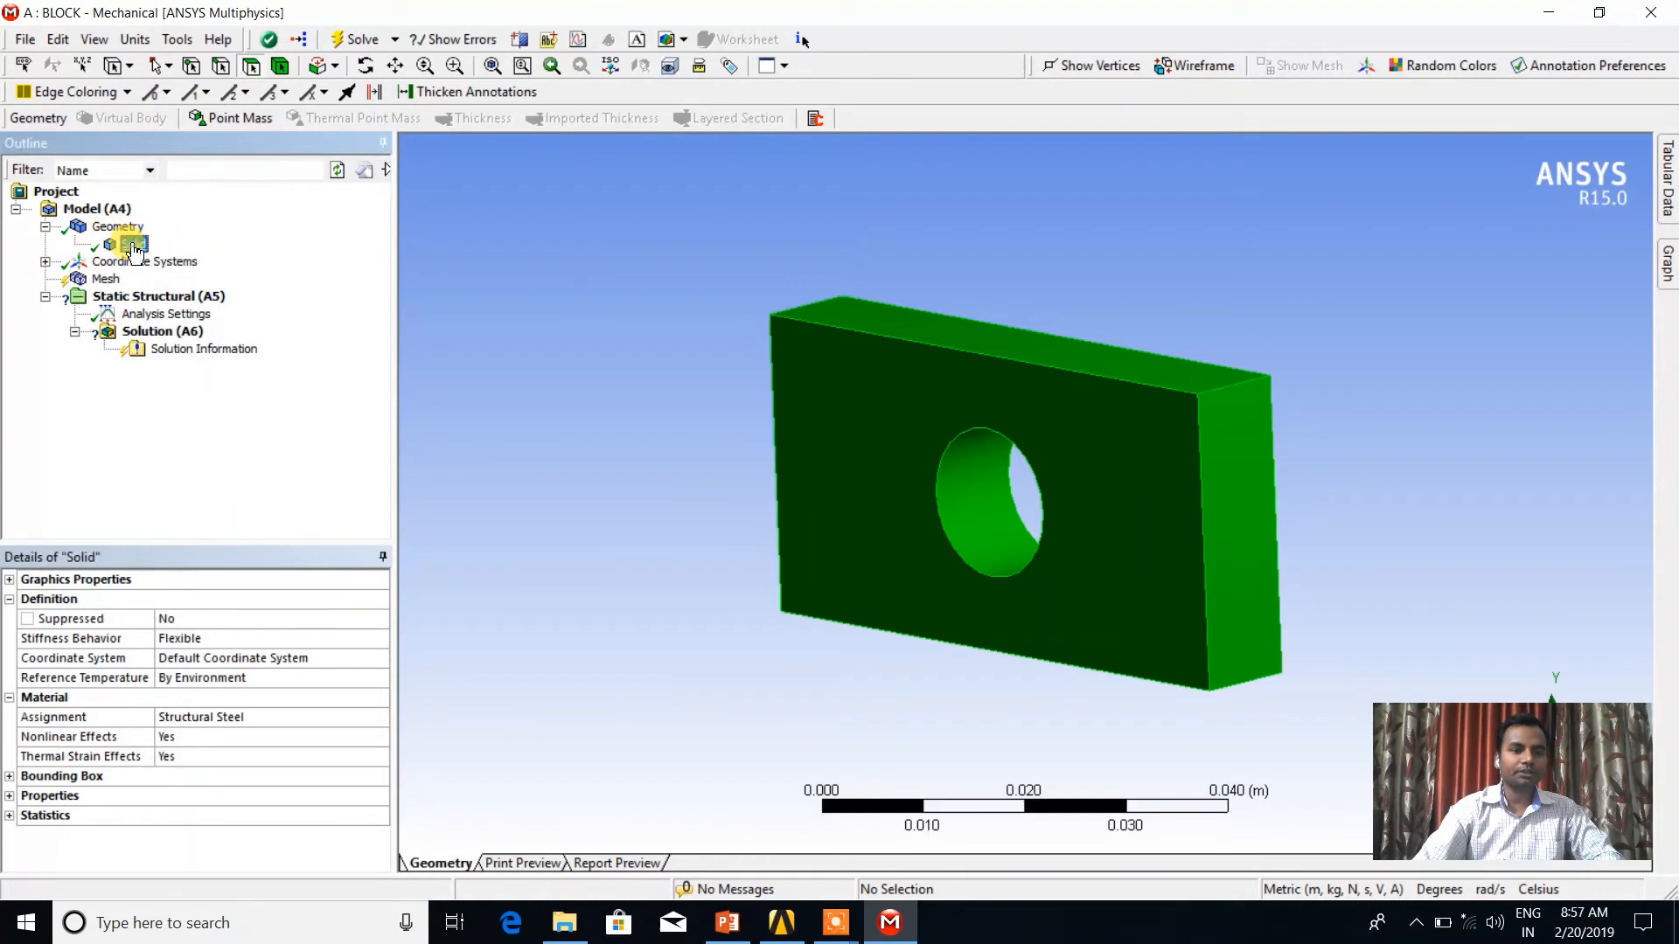
click(45, 261)
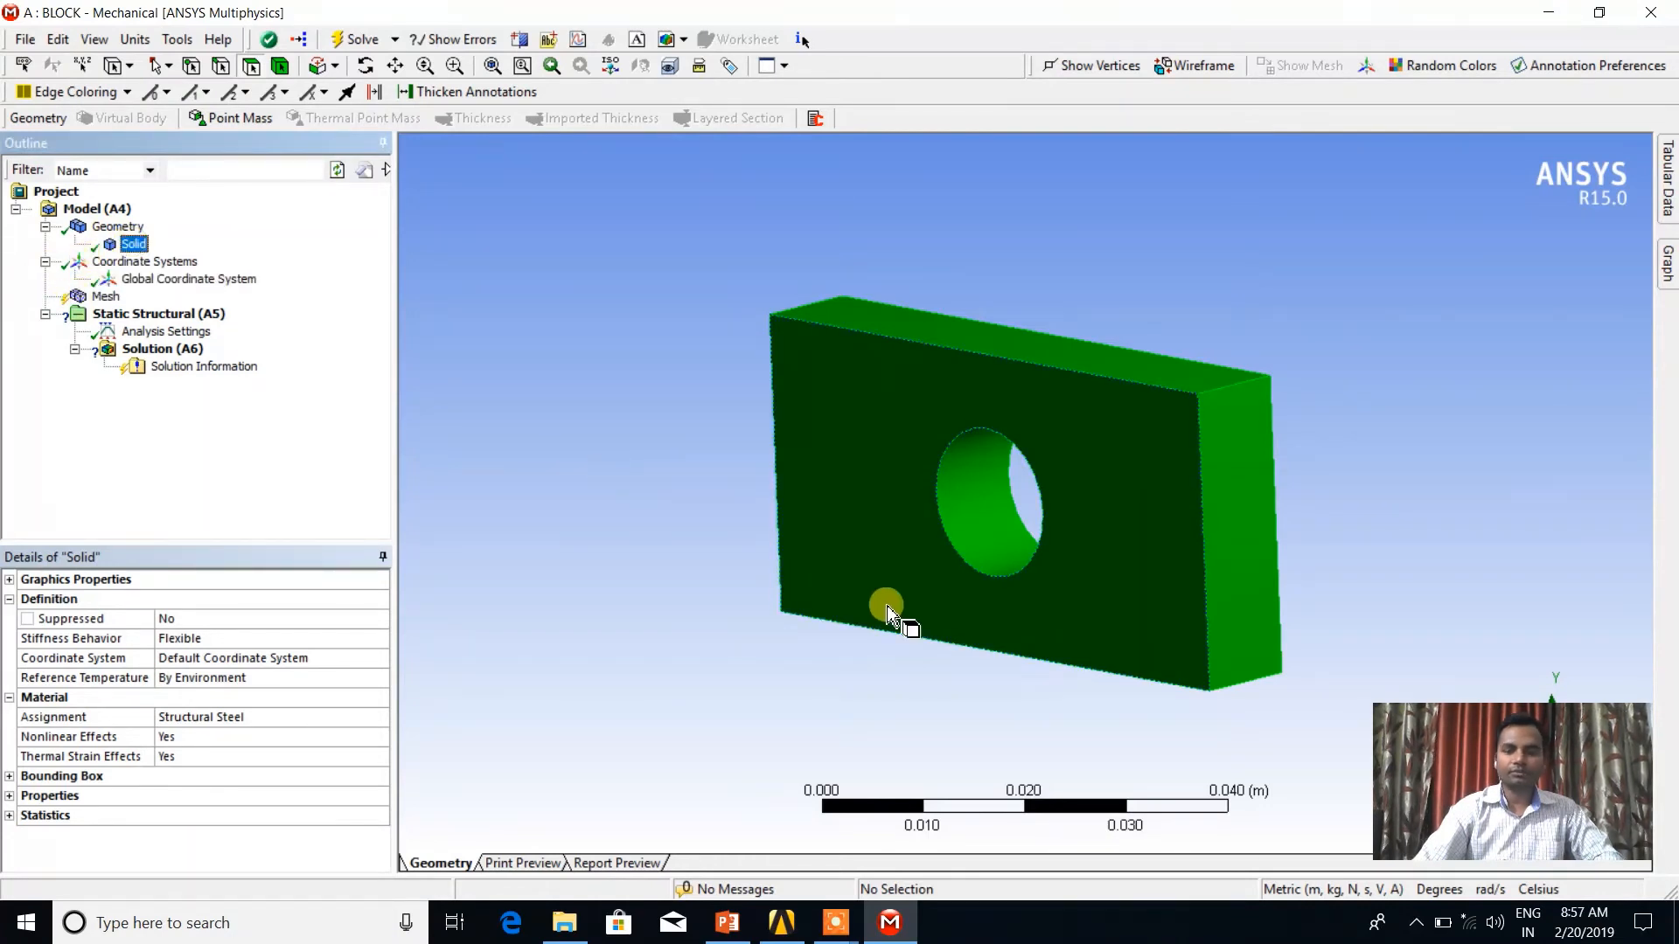
- Generate a mesh of the block with the default mesh settings
click(106, 297)
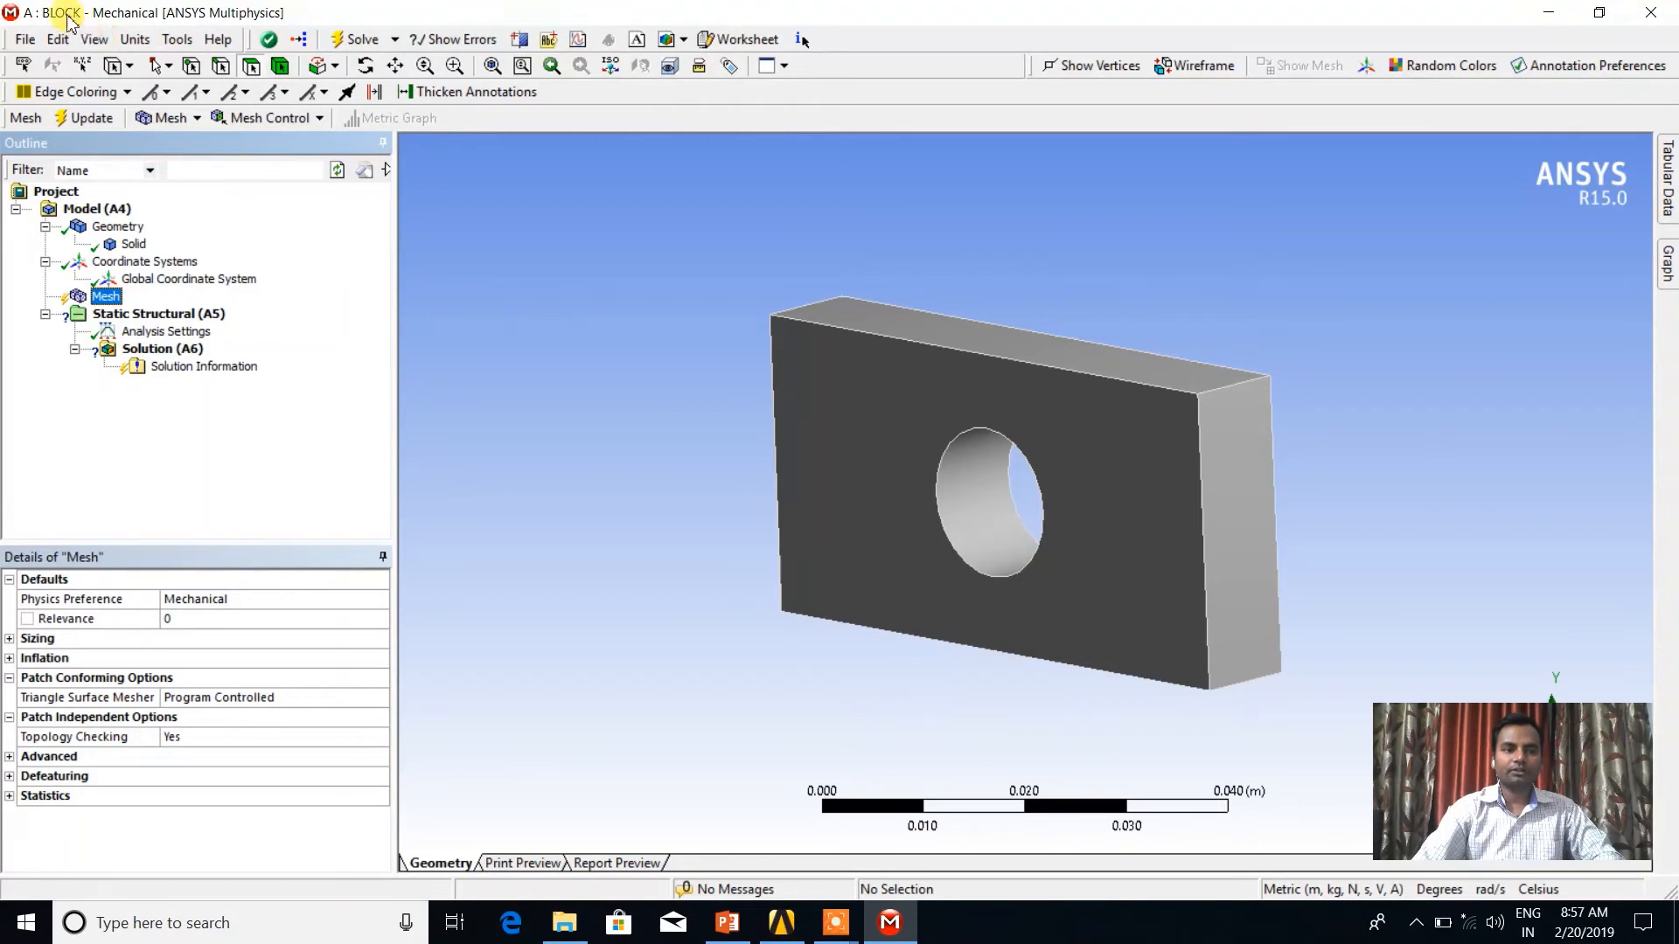
right_click(110, 302)
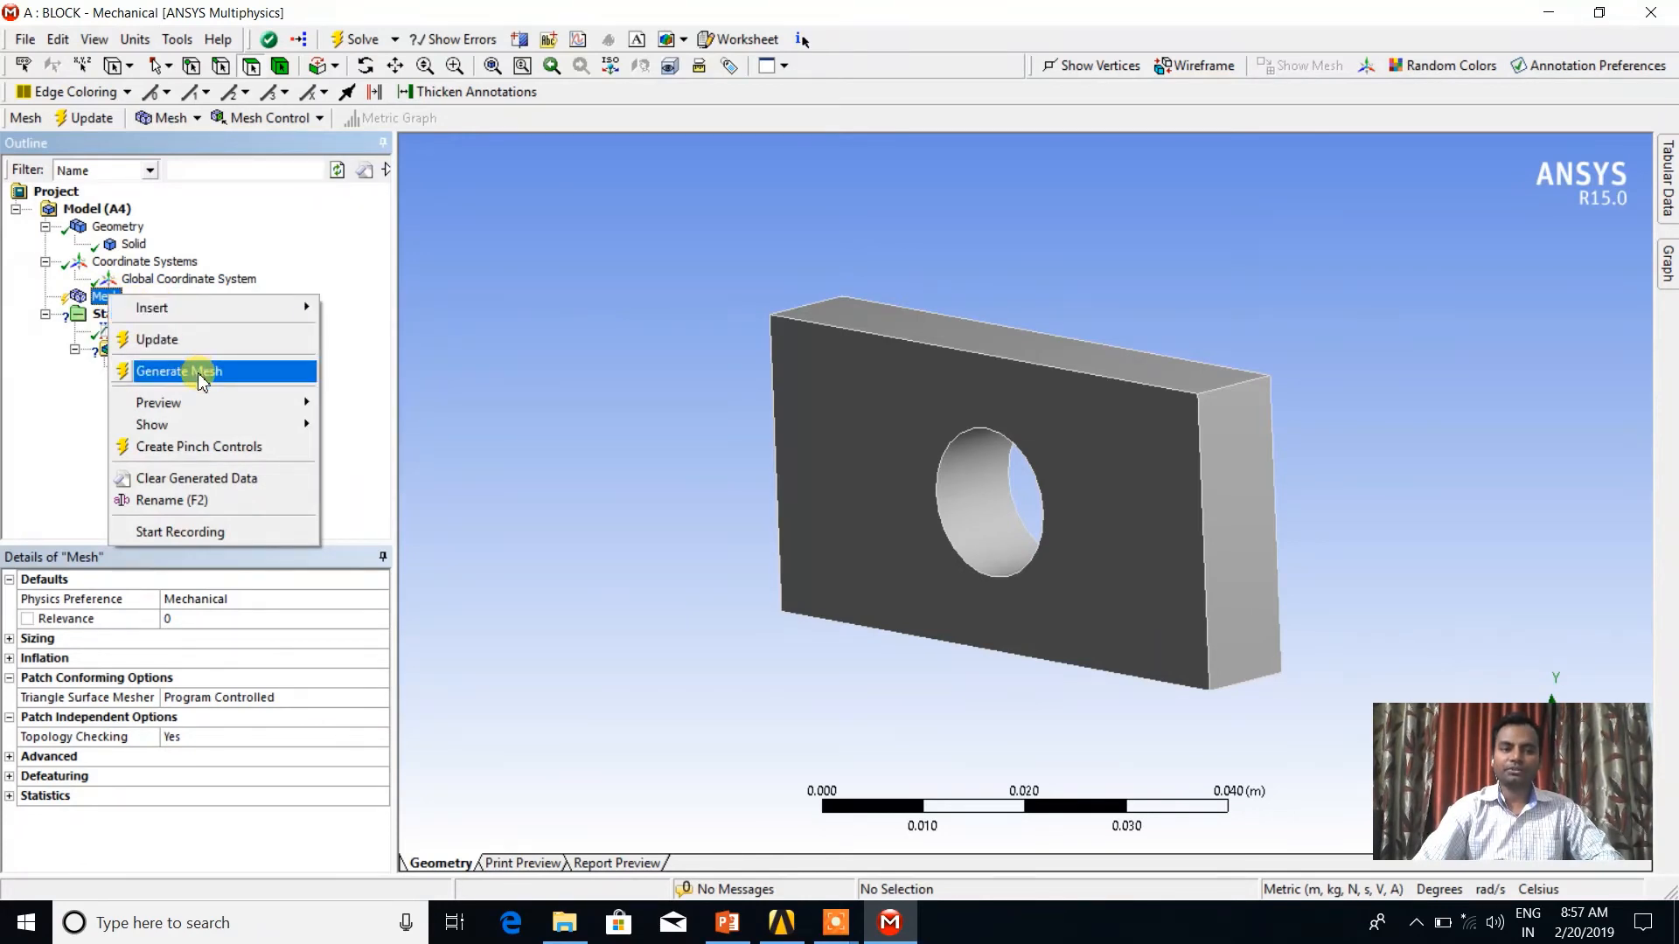
click(370, 371)
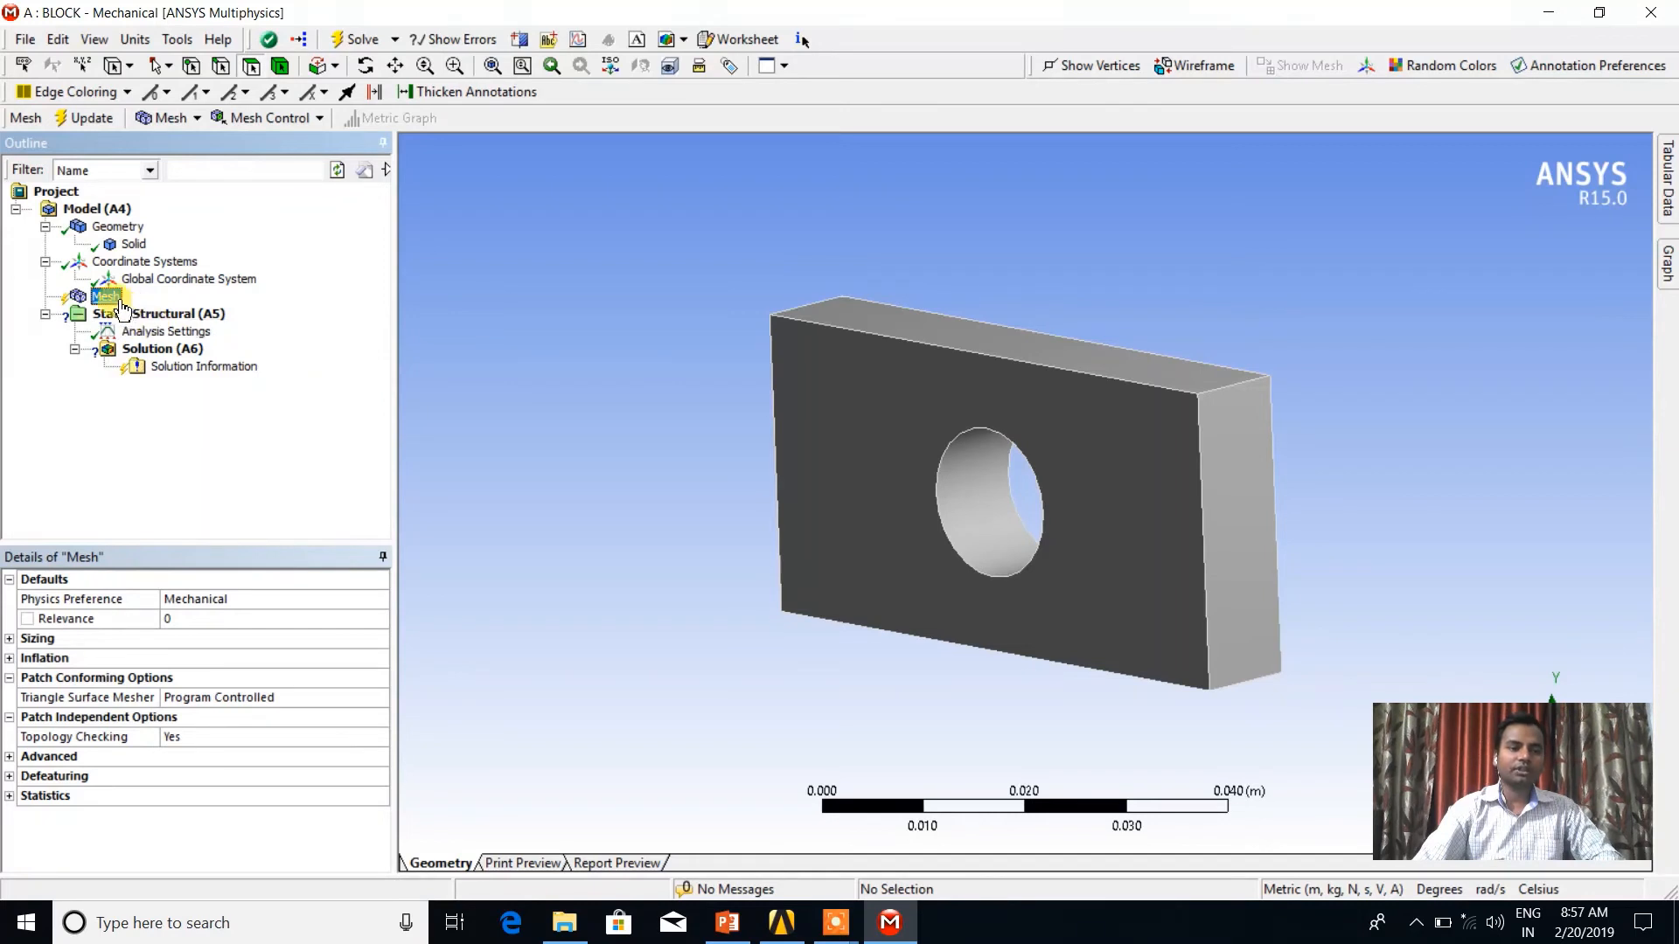
click(179, 119)
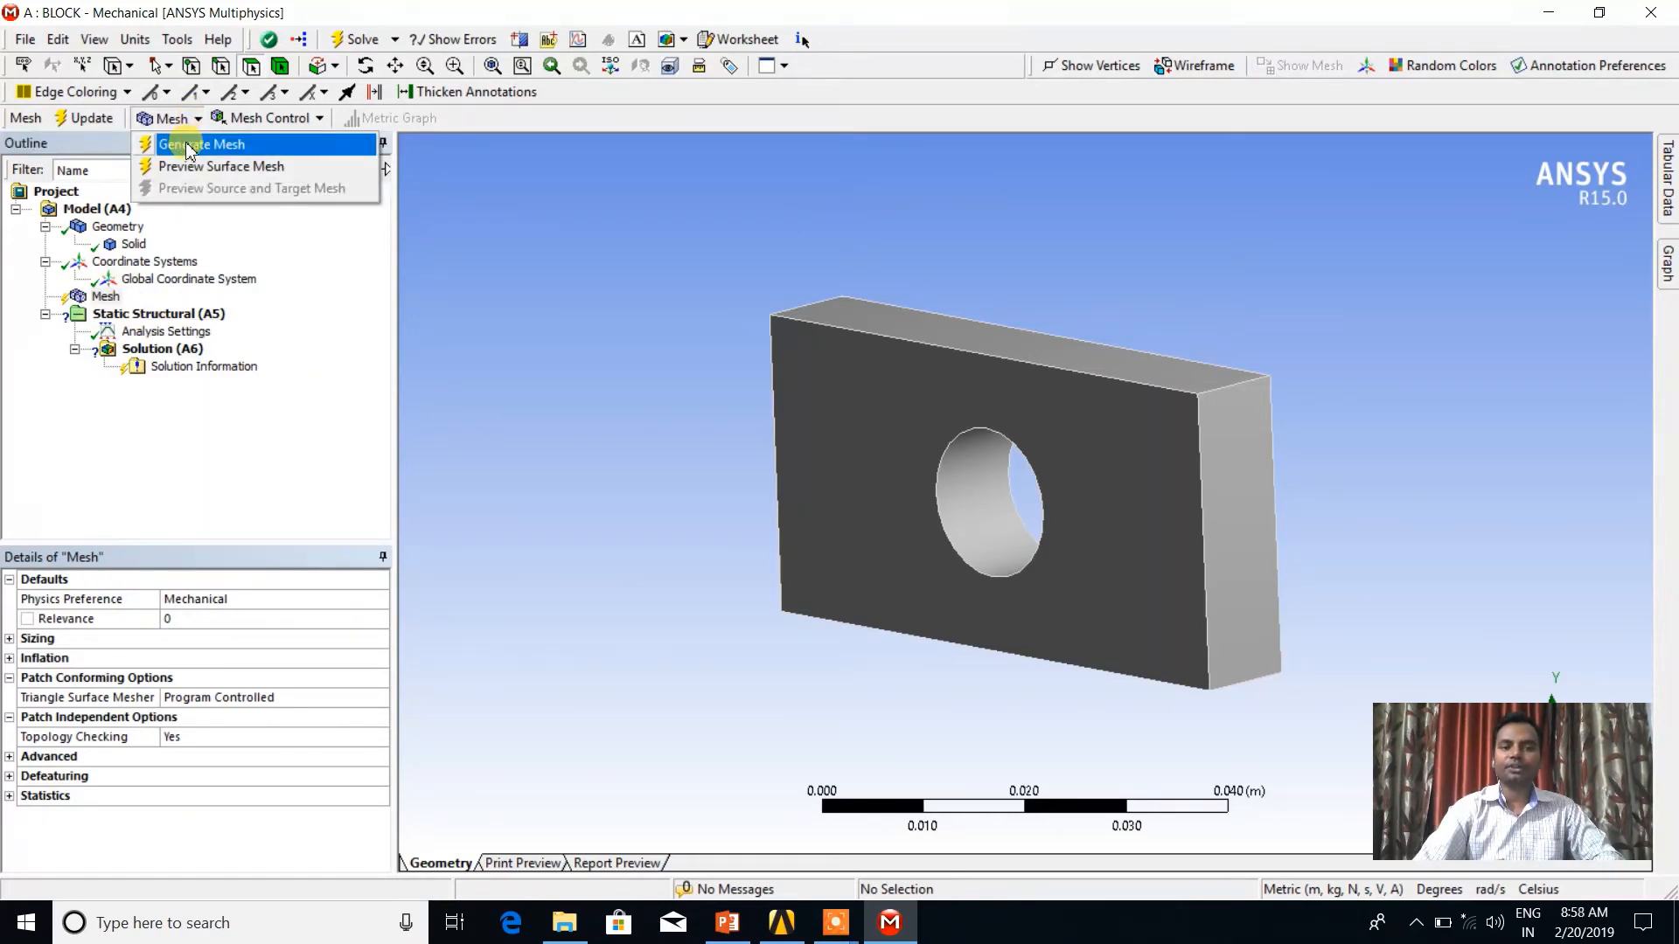
click(188, 146)
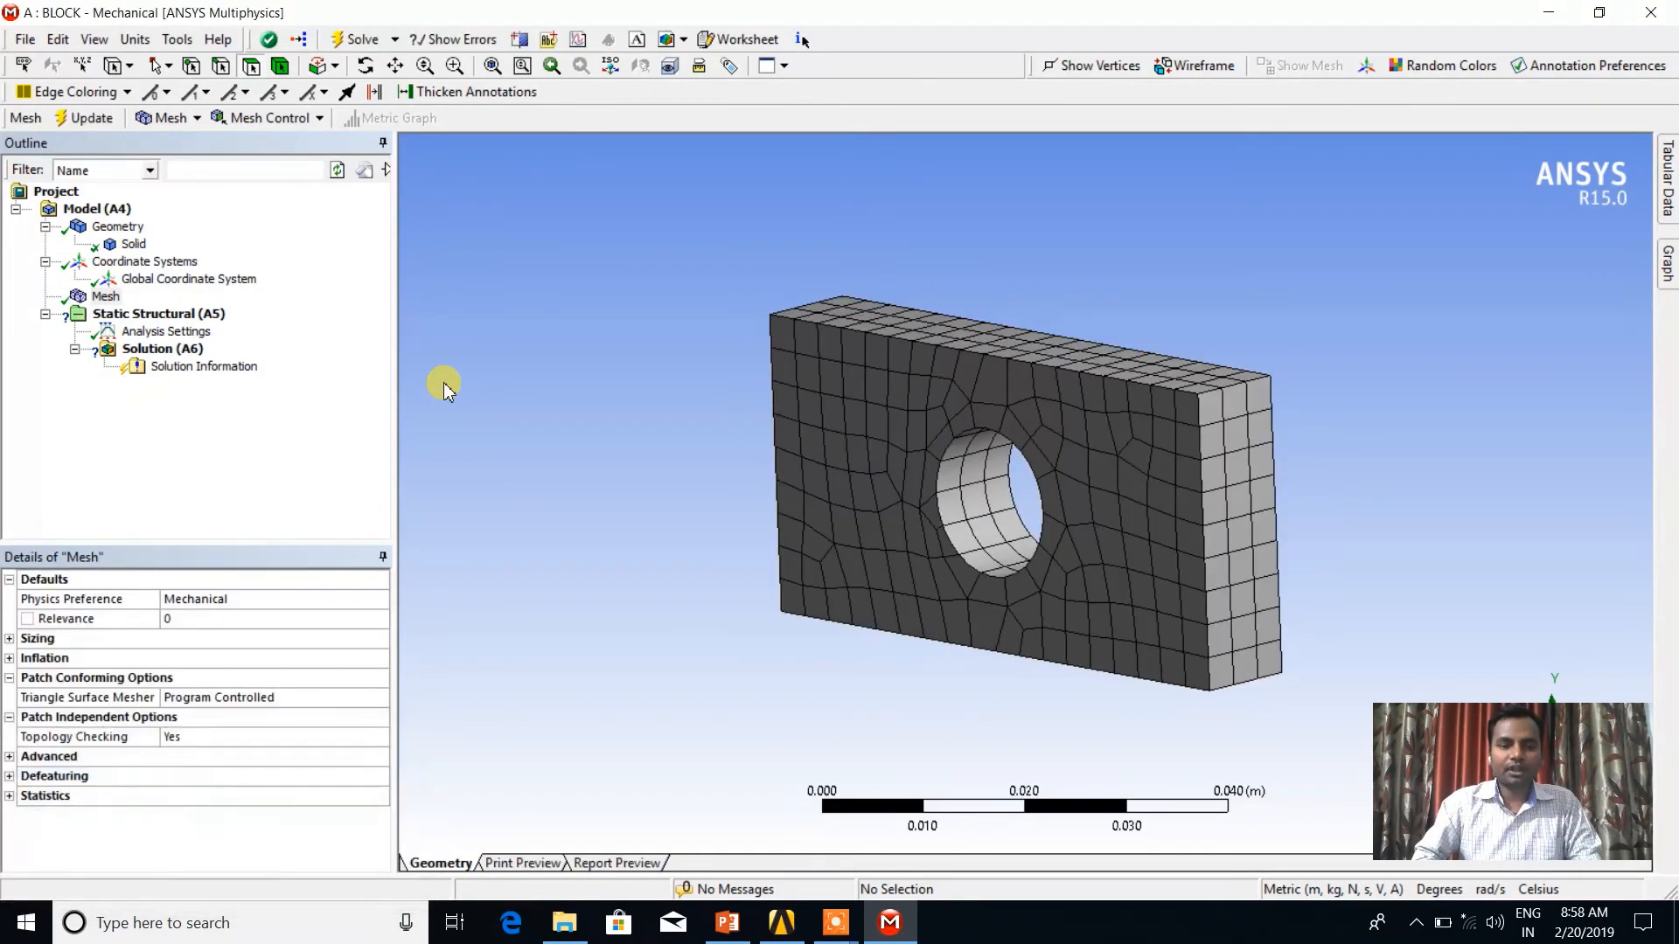
mouse_move(907, 490)
middle_down()
mouse_move(1019, 503)
mouse_move(925, 498)
mouse_move(937, 464)
mouse_move(958, 512)
mouse_move(927, 515)
middle_up()
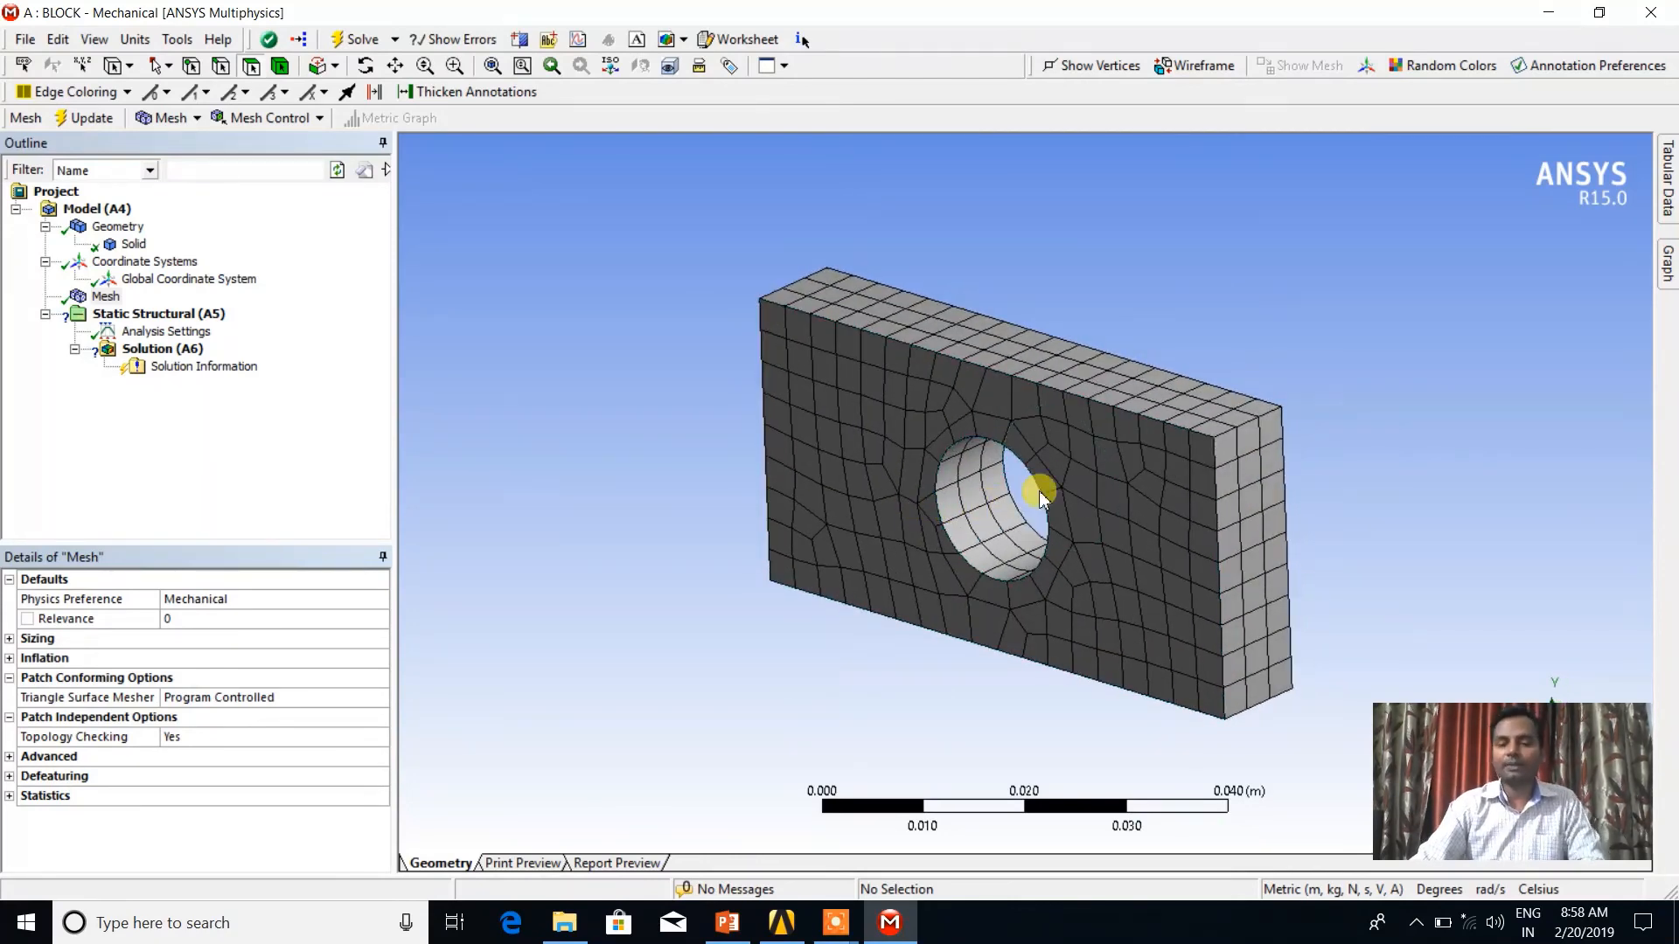
middle_drag(1113, 513, 1163, 520)
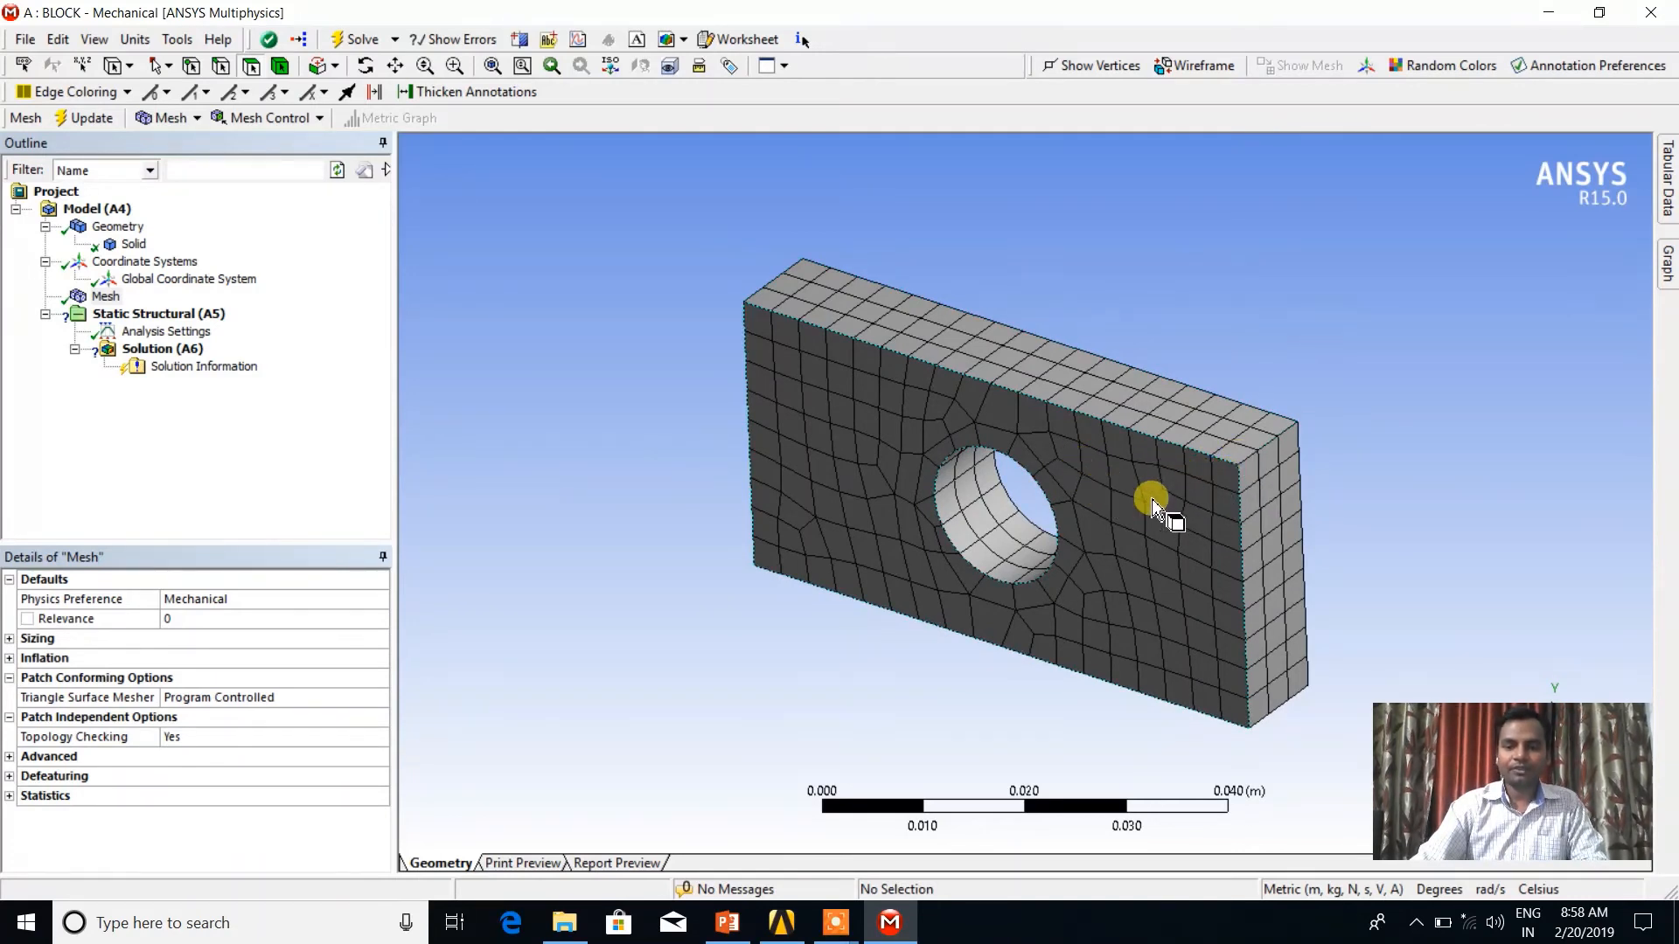
mouse_move(1194, 503)
middle_down()
mouse_move(1156, 520)
mouse_move(1361, 390)
mouse_move(1177, 487)
mouse_move(1207, 516)
middle_up()
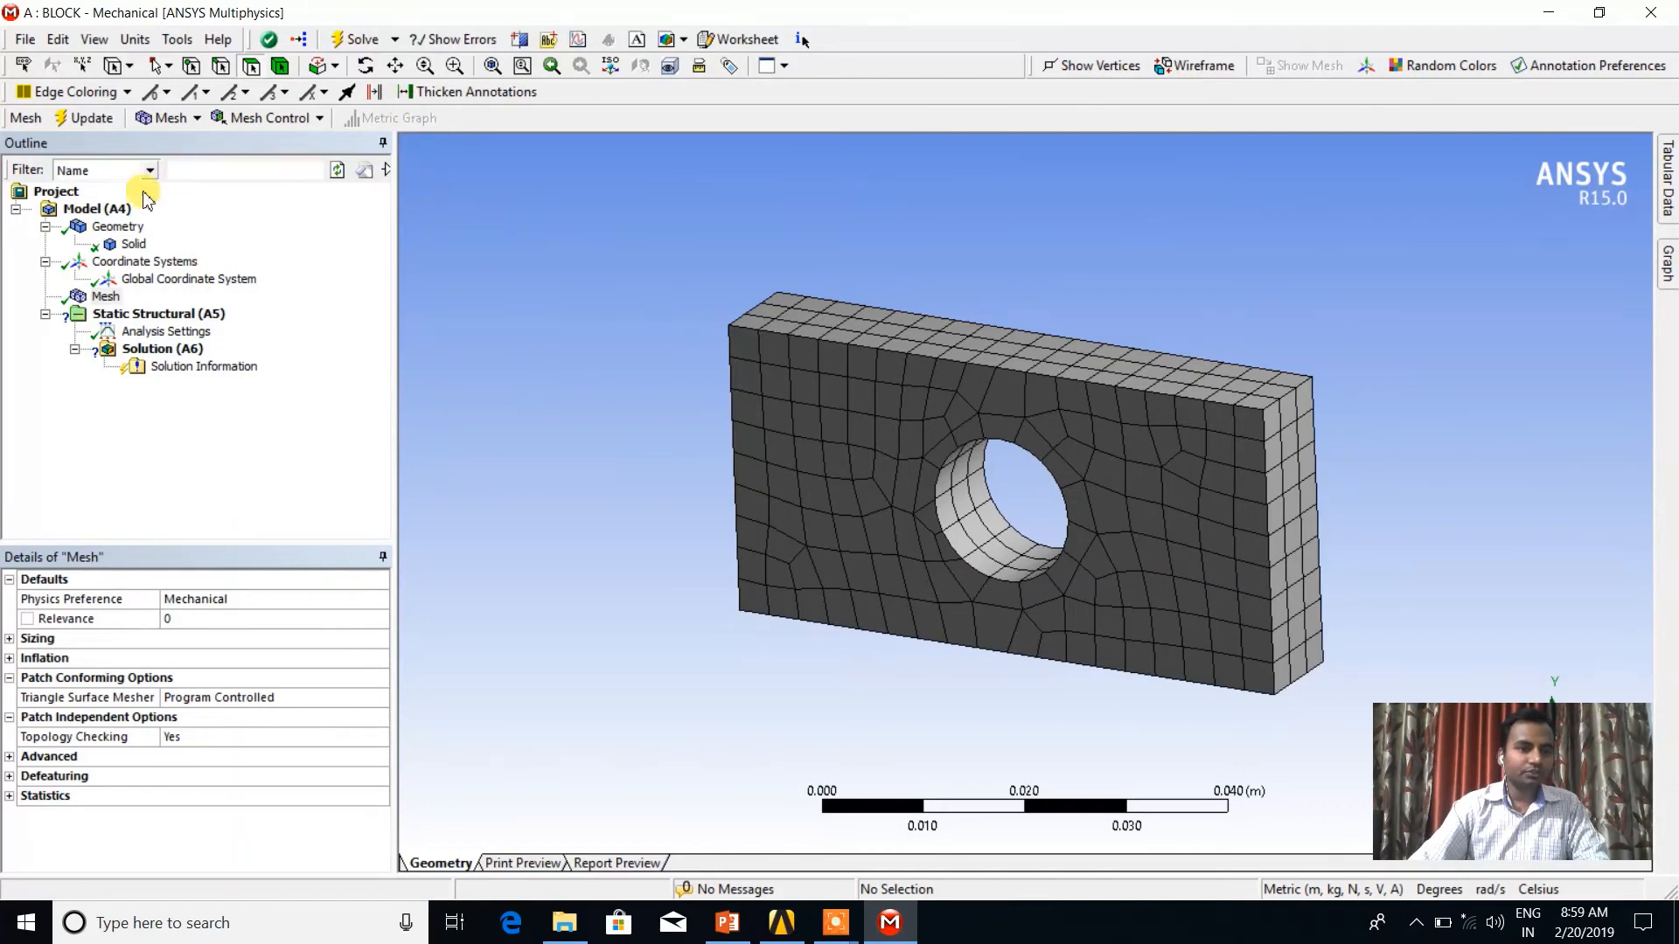
- Compare the Geometry, Mesh and Static Structural branches, and examine the mesh's Sizing, Inflation and Statistics details, including its node and element counts
click(118, 227)
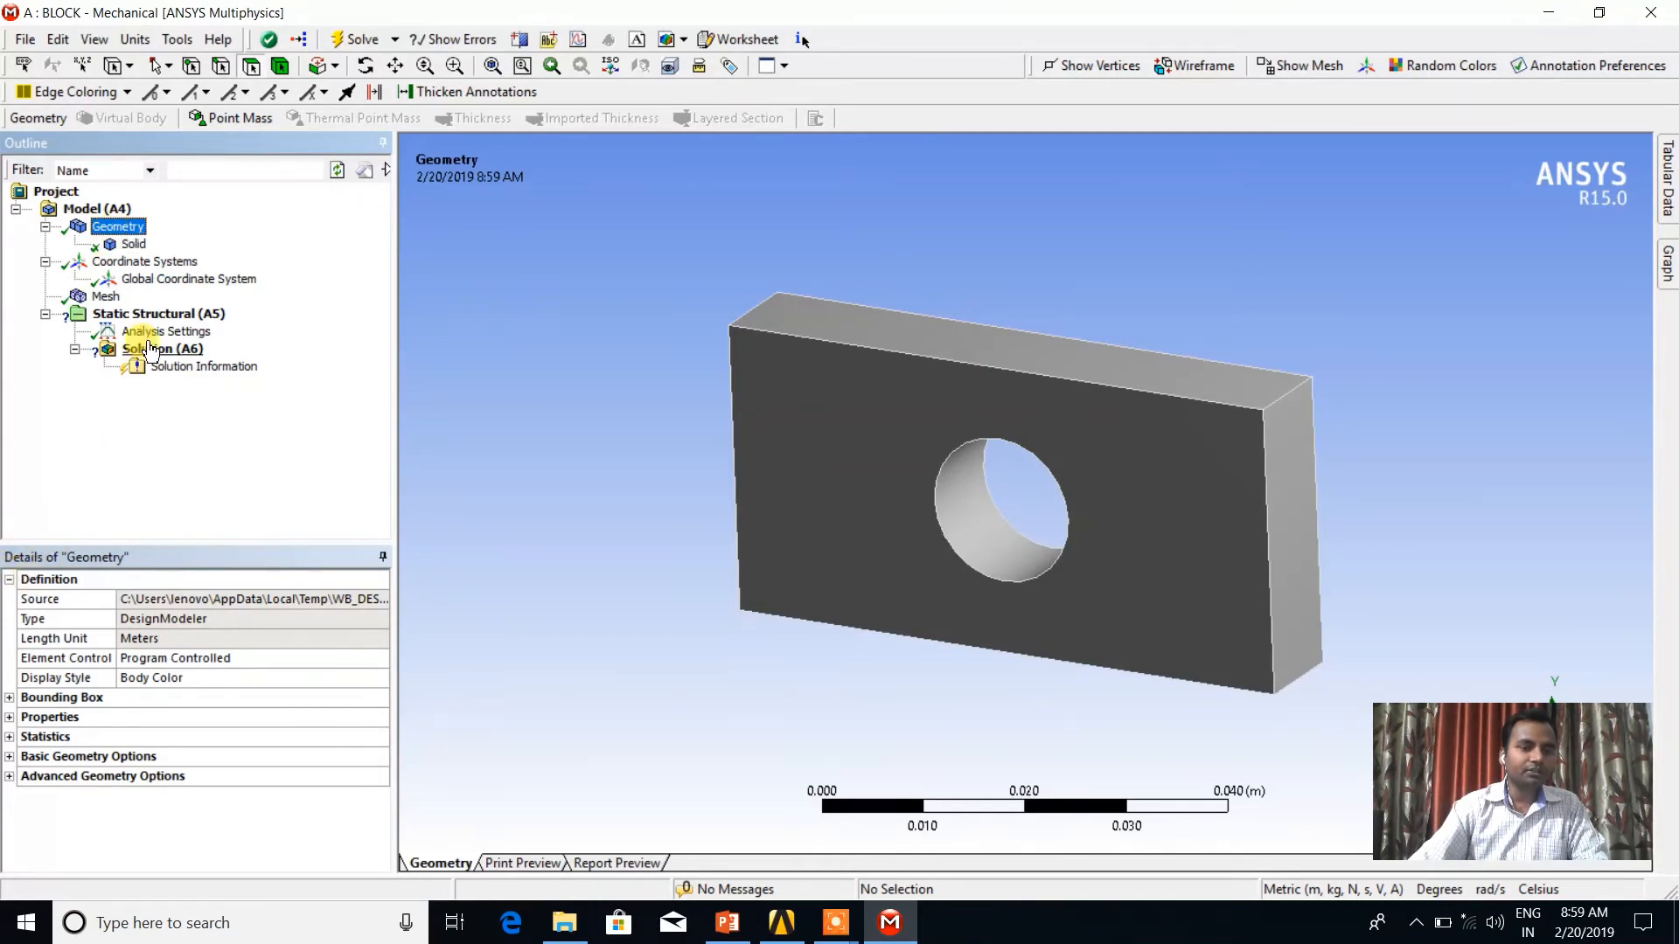
click(103, 298)
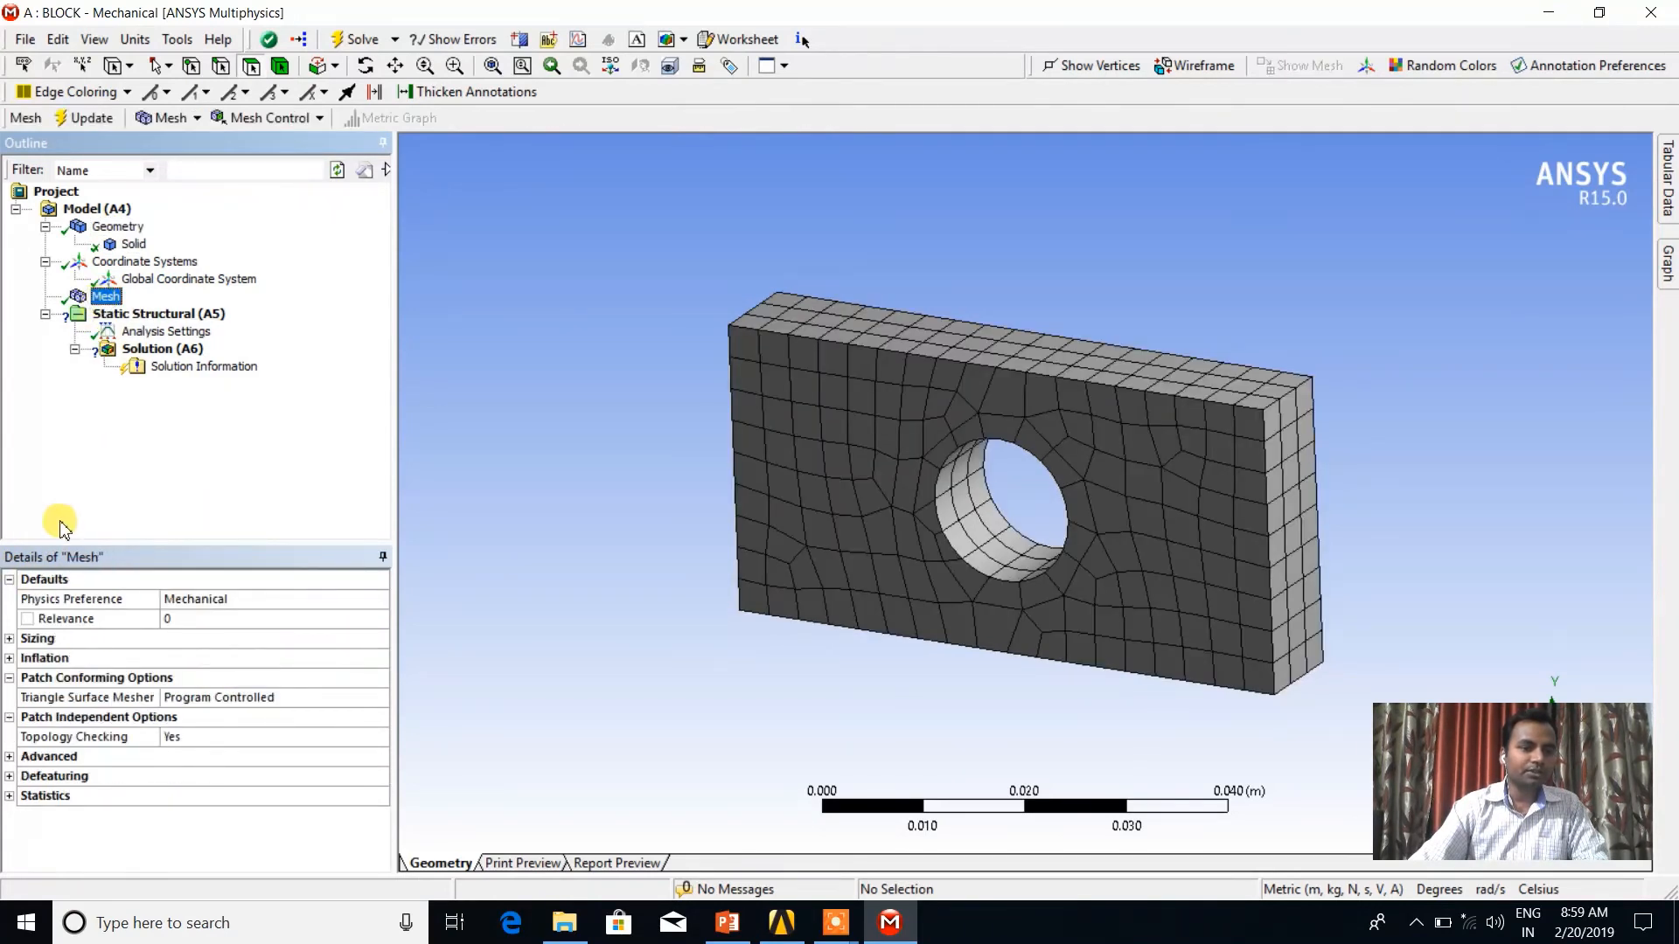
click(123, 316)
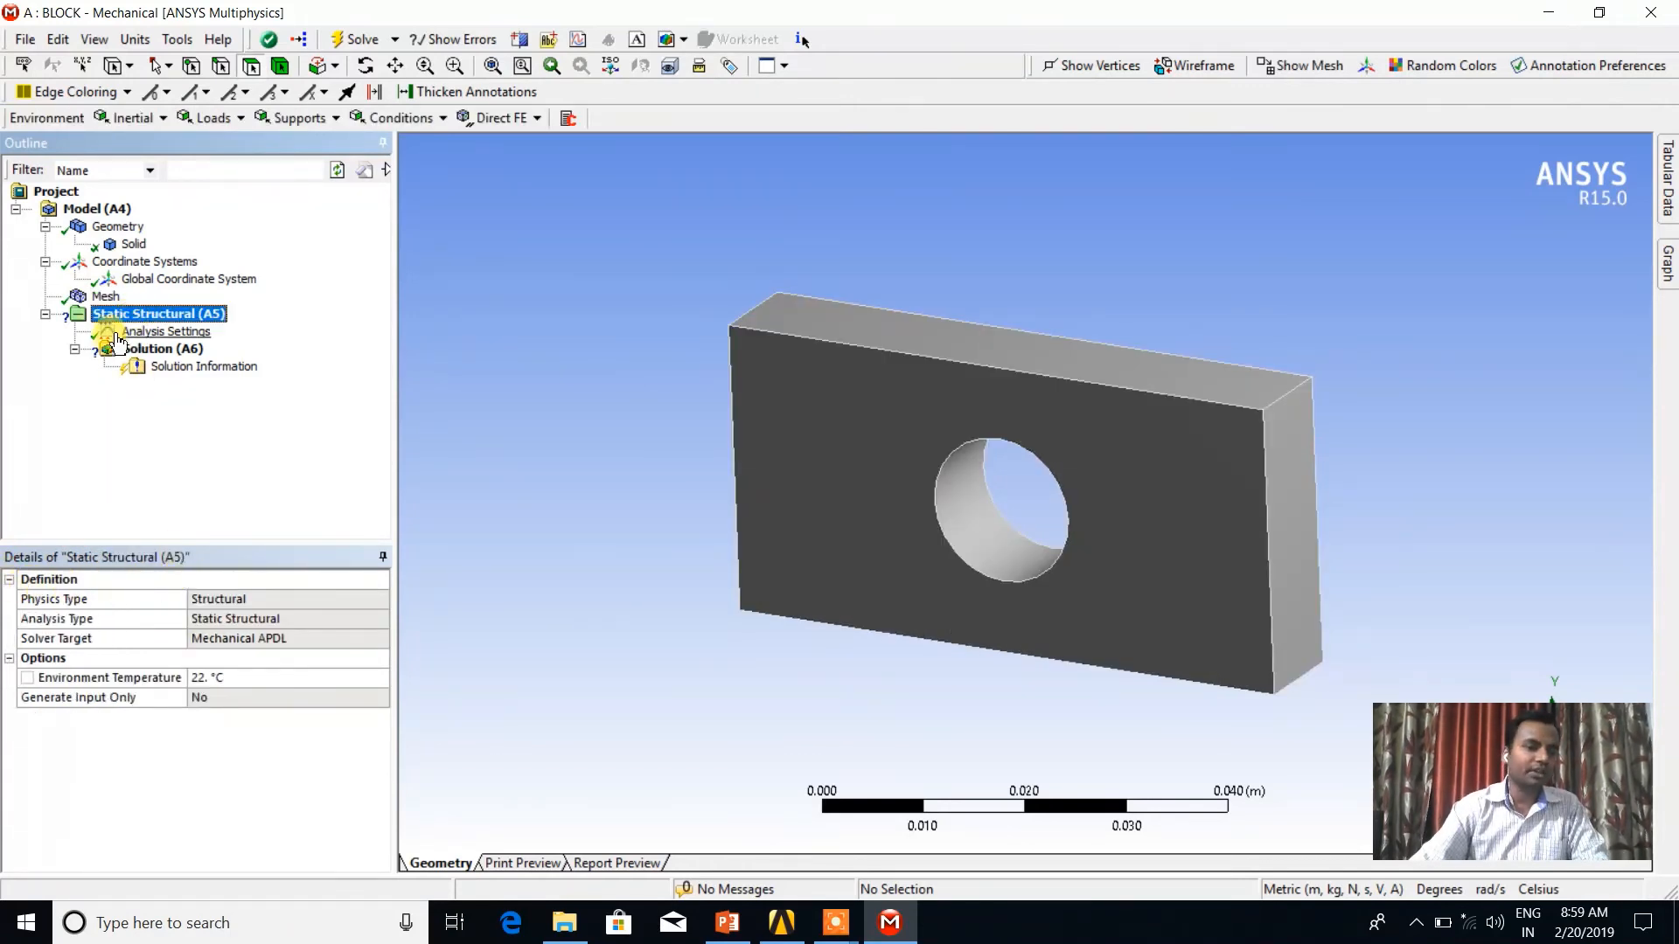
click(105, 297)
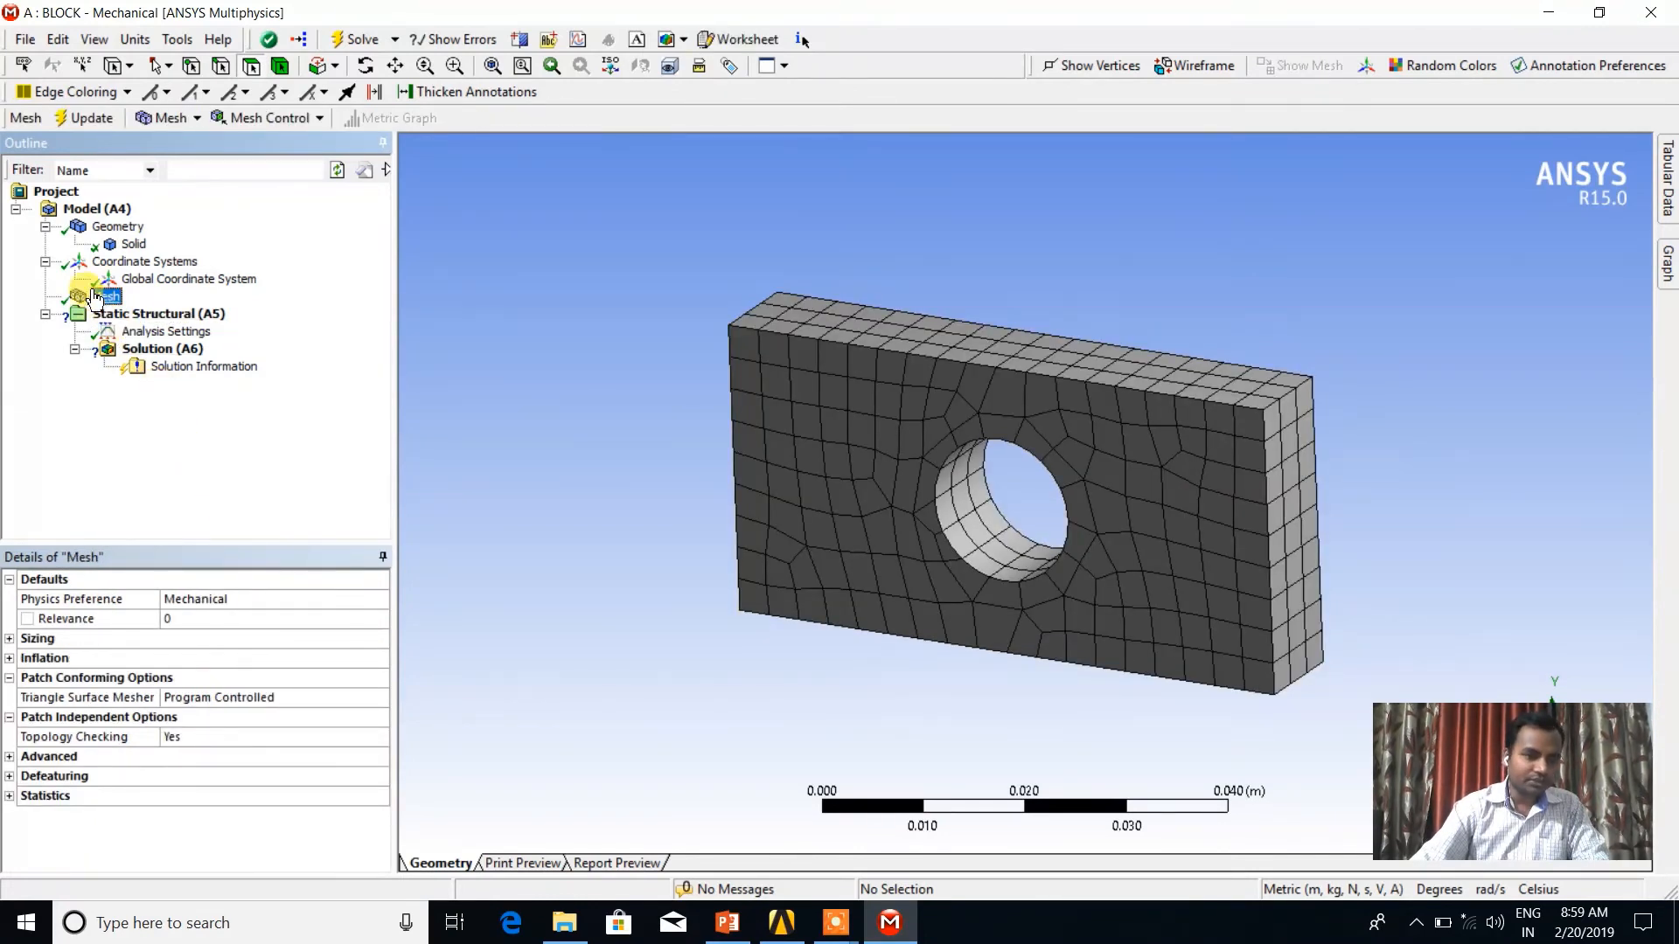
click(10, 641)
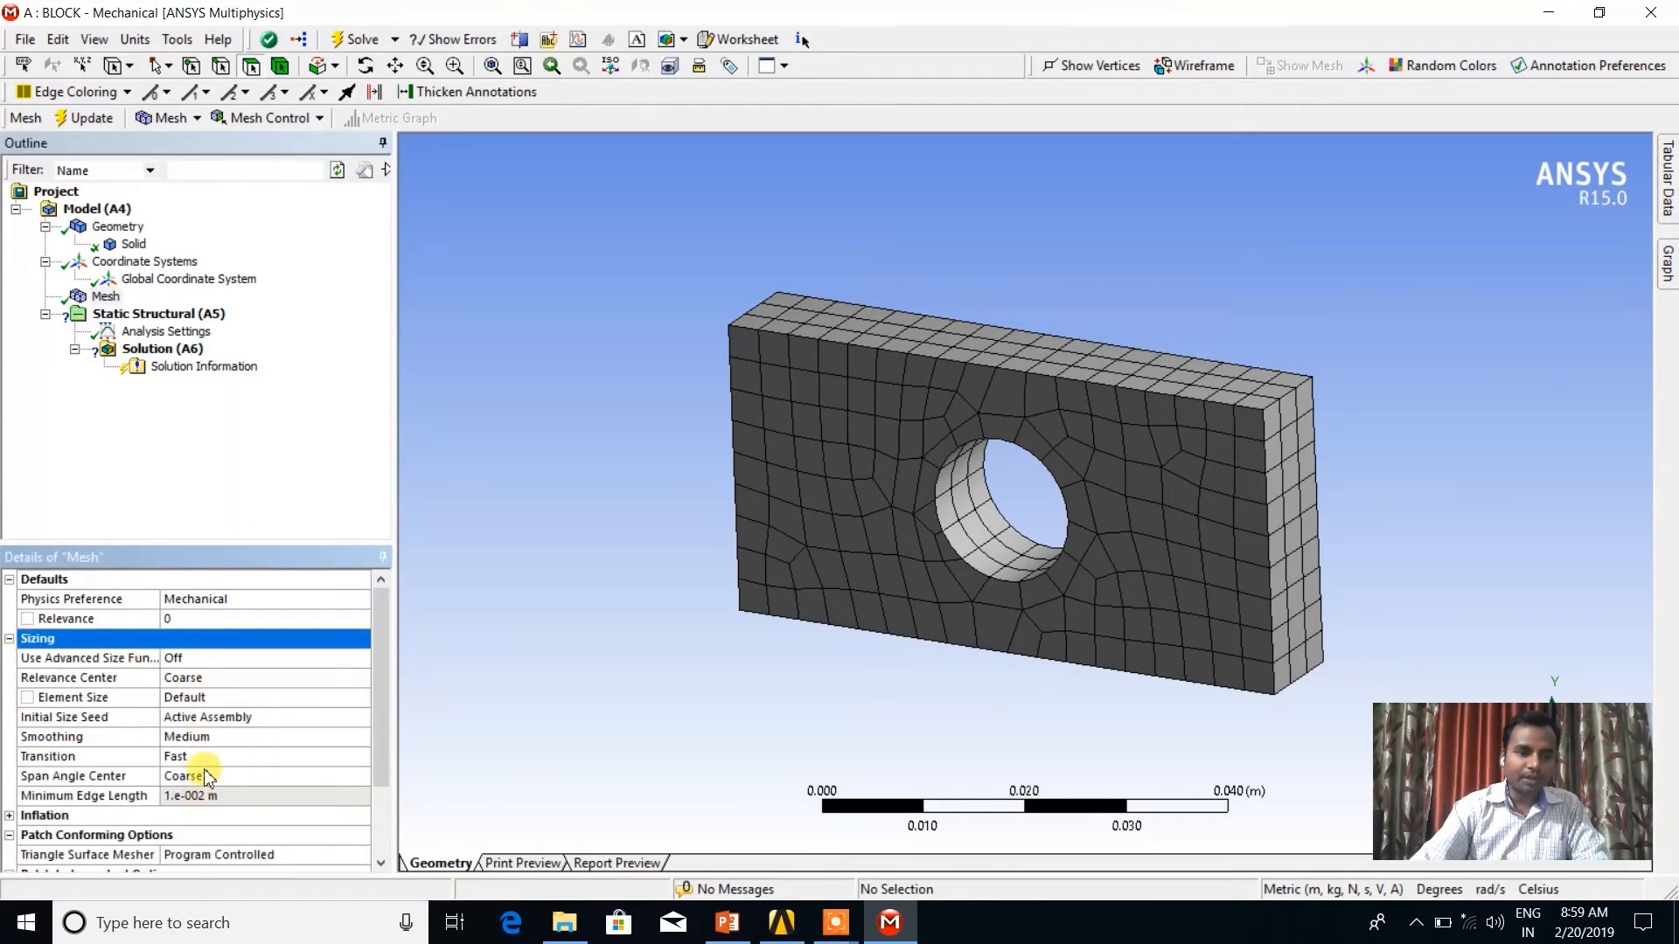
scroll(100, 722, down, 1)
scroll(99, 721, down, 1)
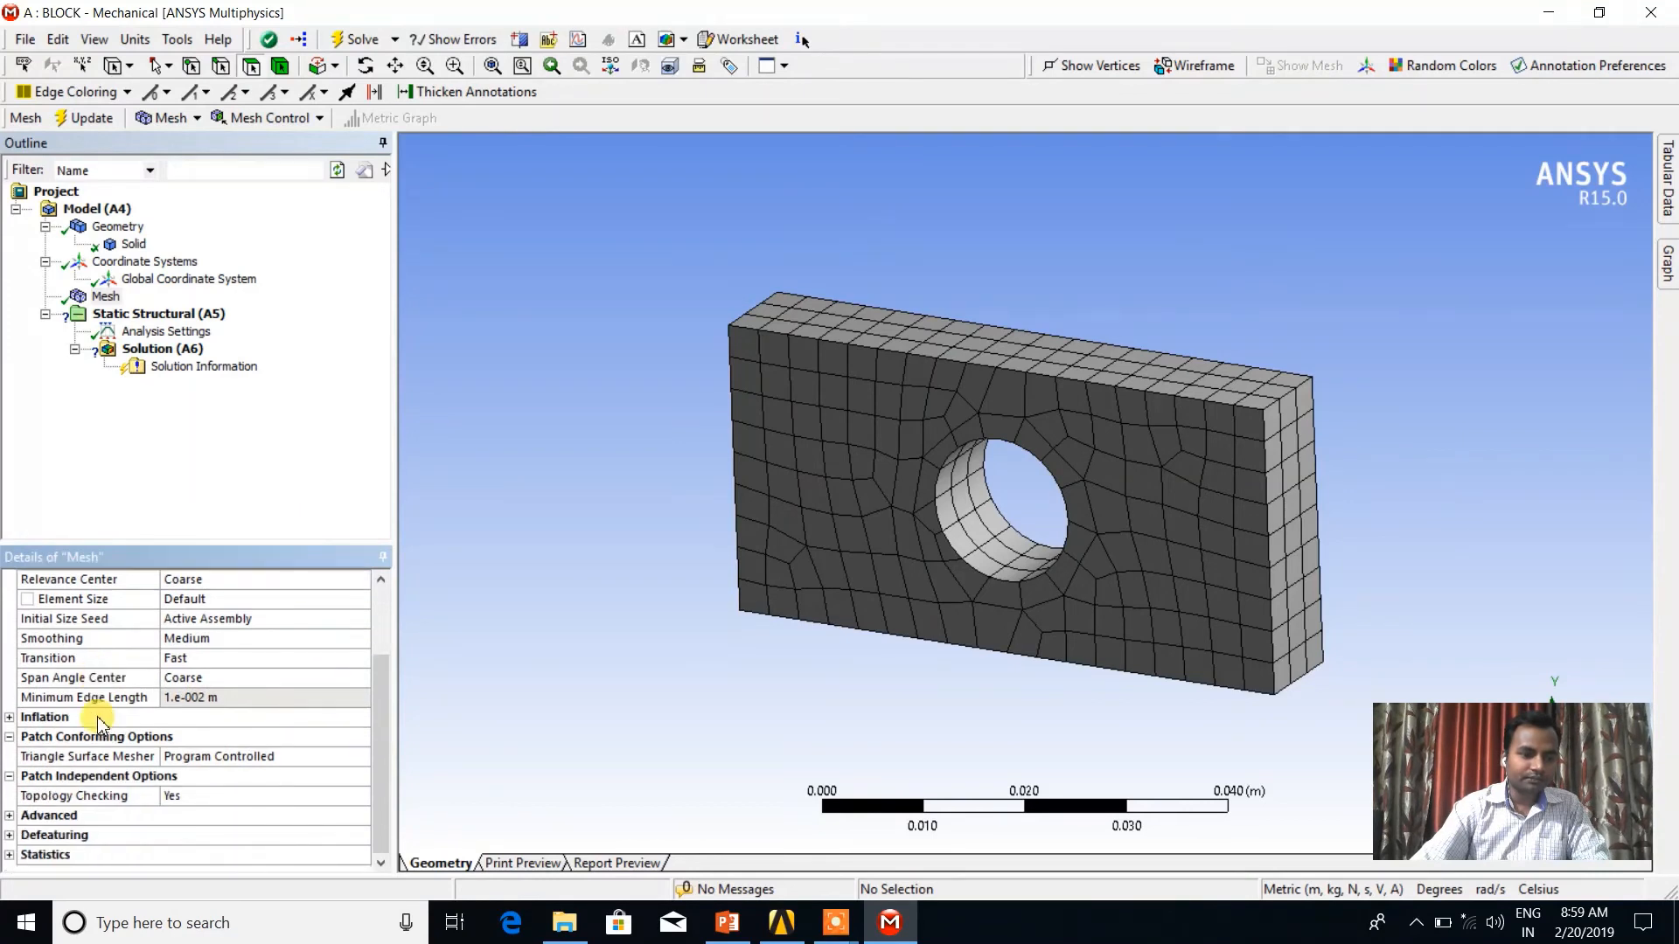
click(11, 718)
scroll(194, 768, down, 2)
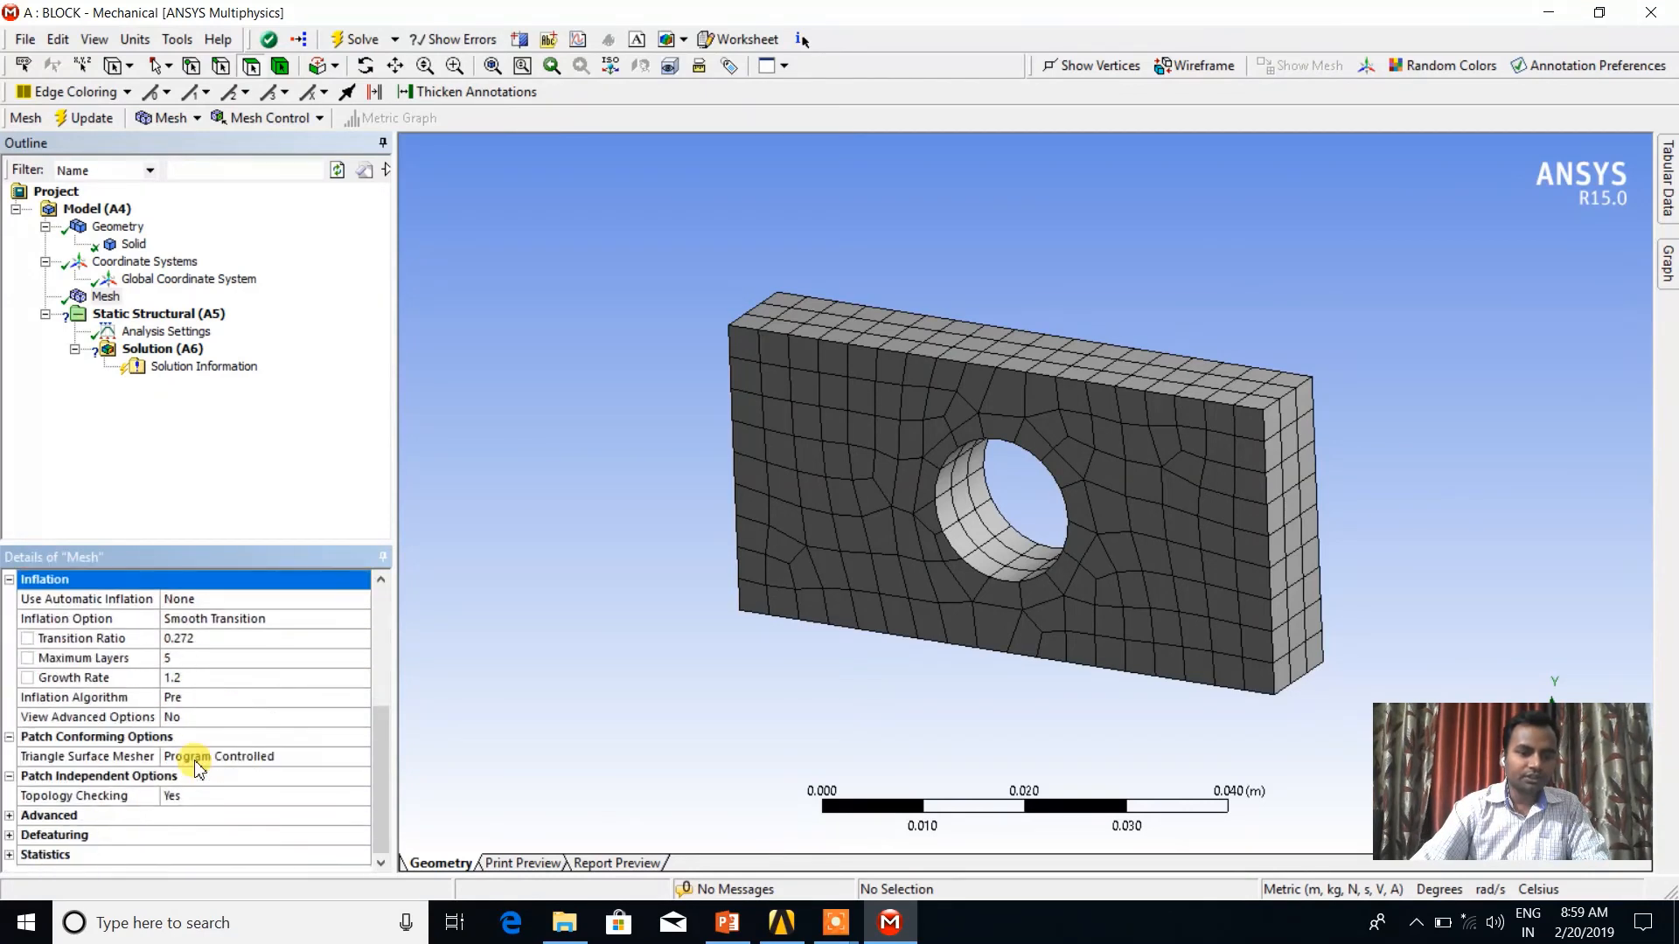
click(10, 855)
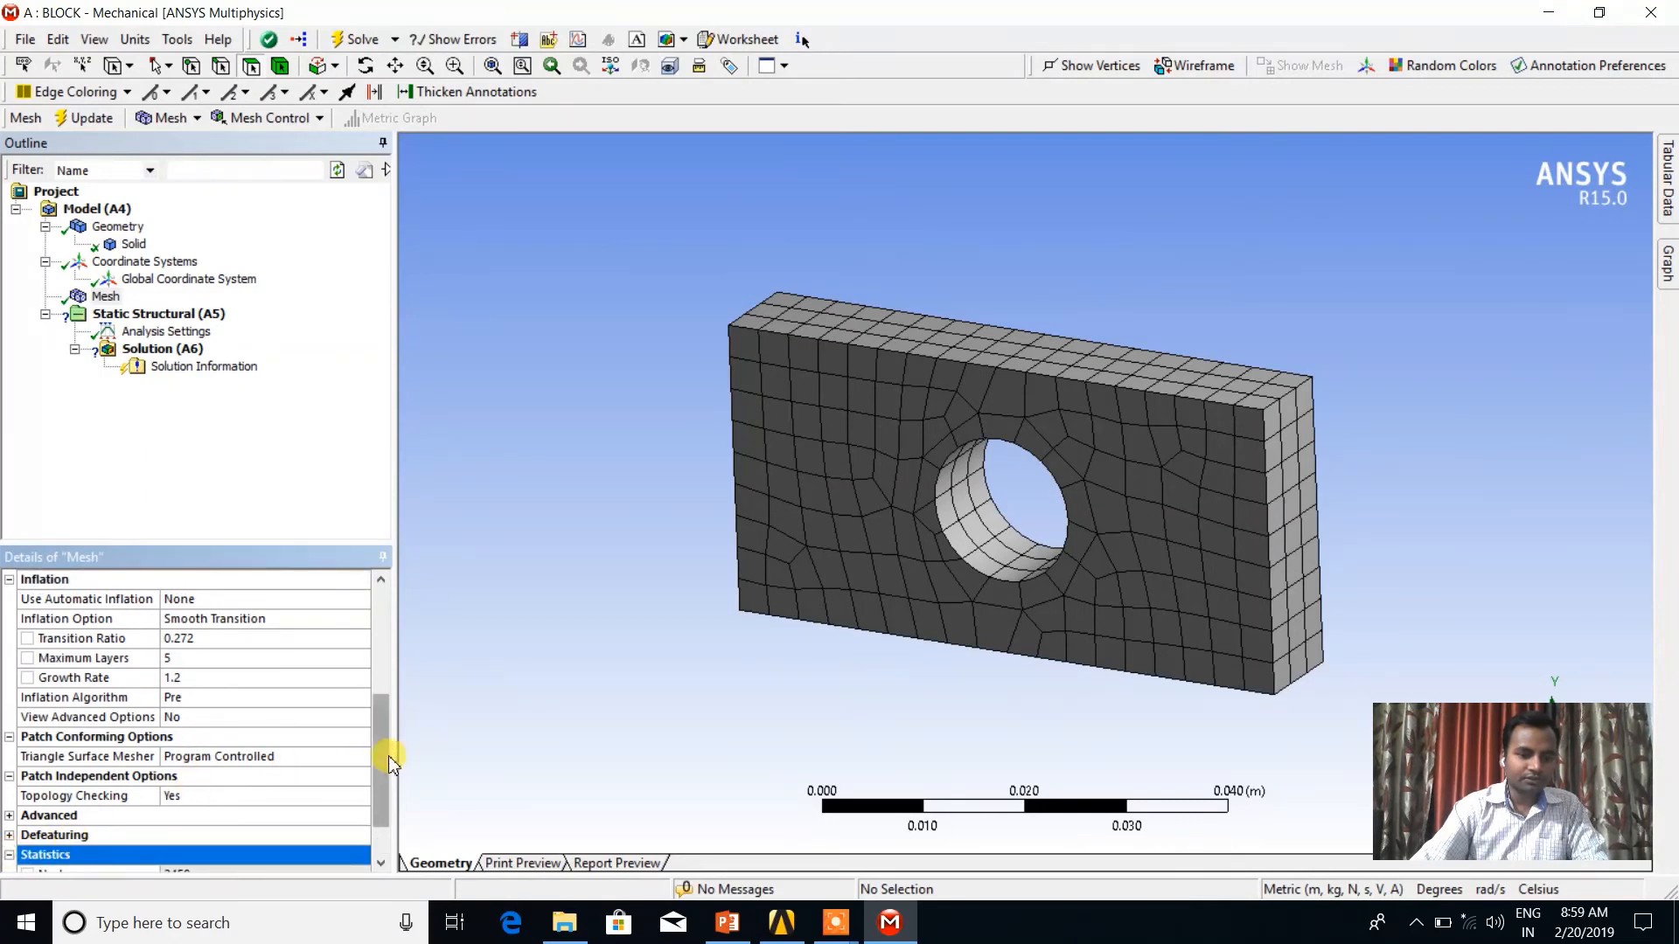
drag(382, 754, 378, 829)
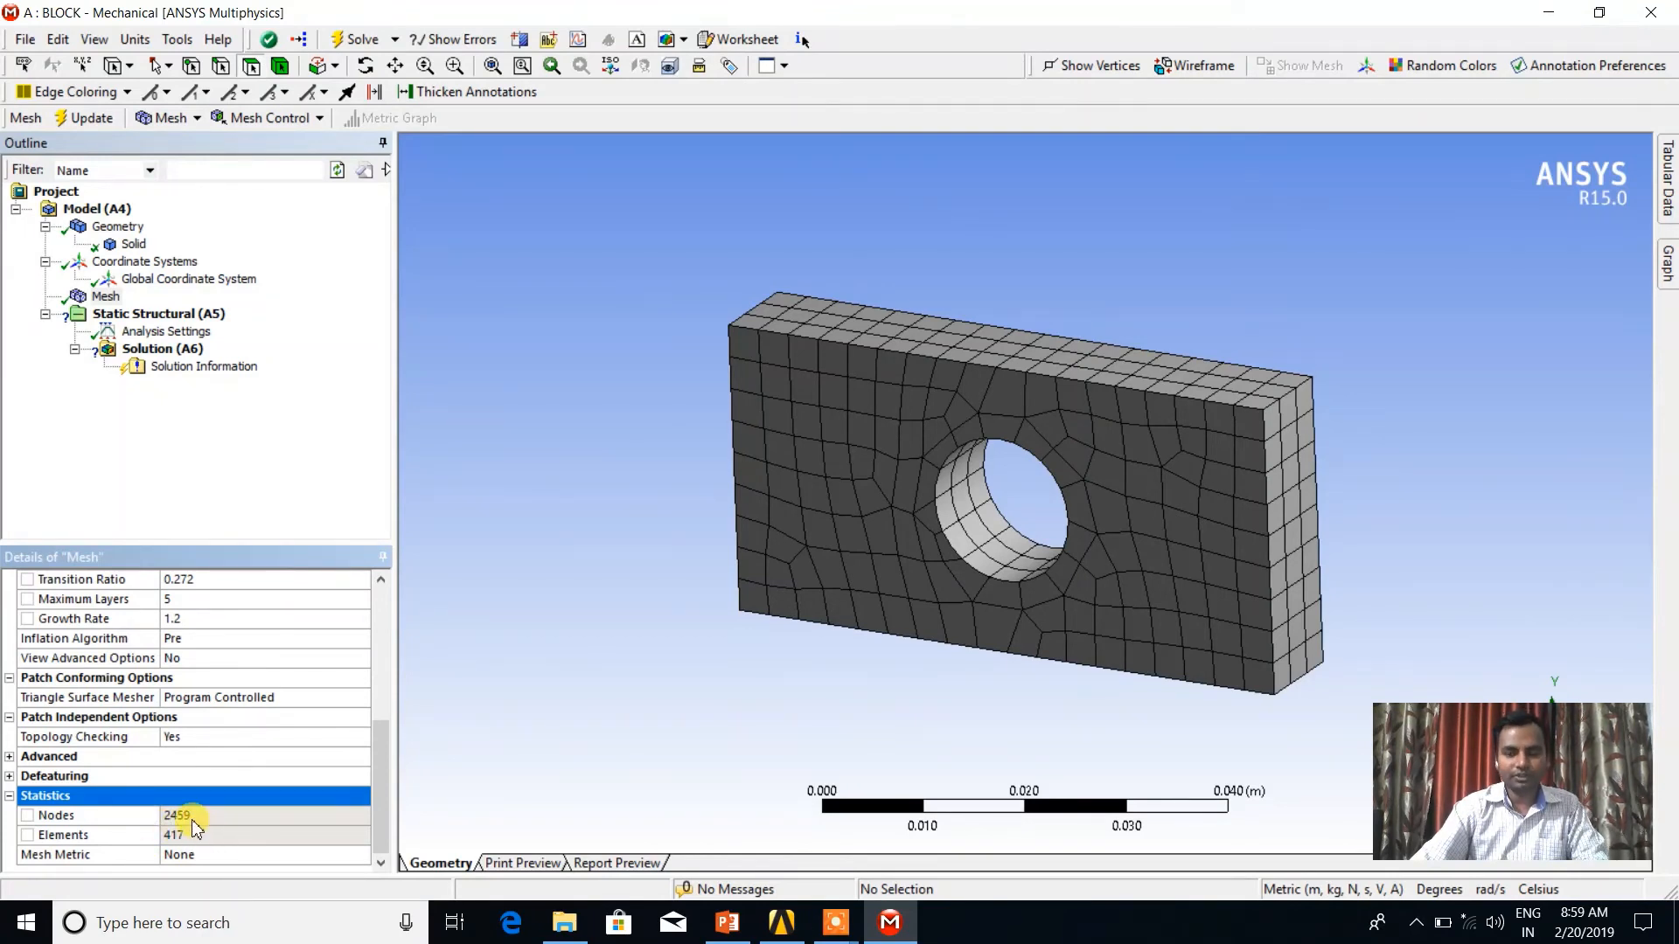
drag(381, 797, 379, 832)
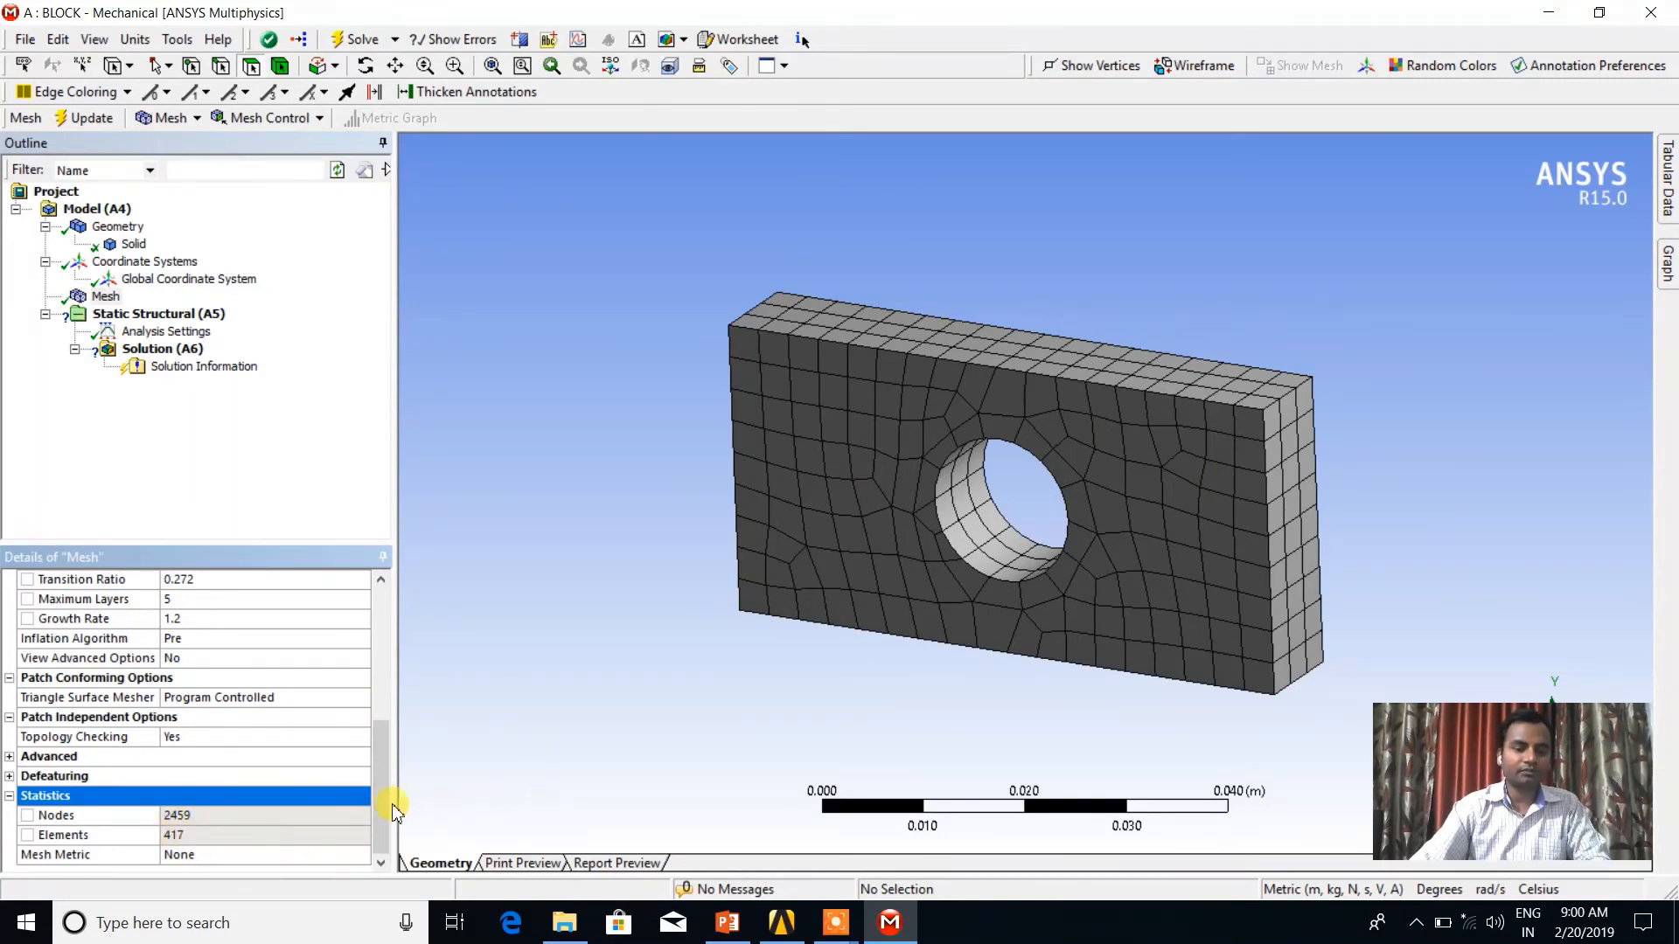
drag(381, 814, 387, 651)
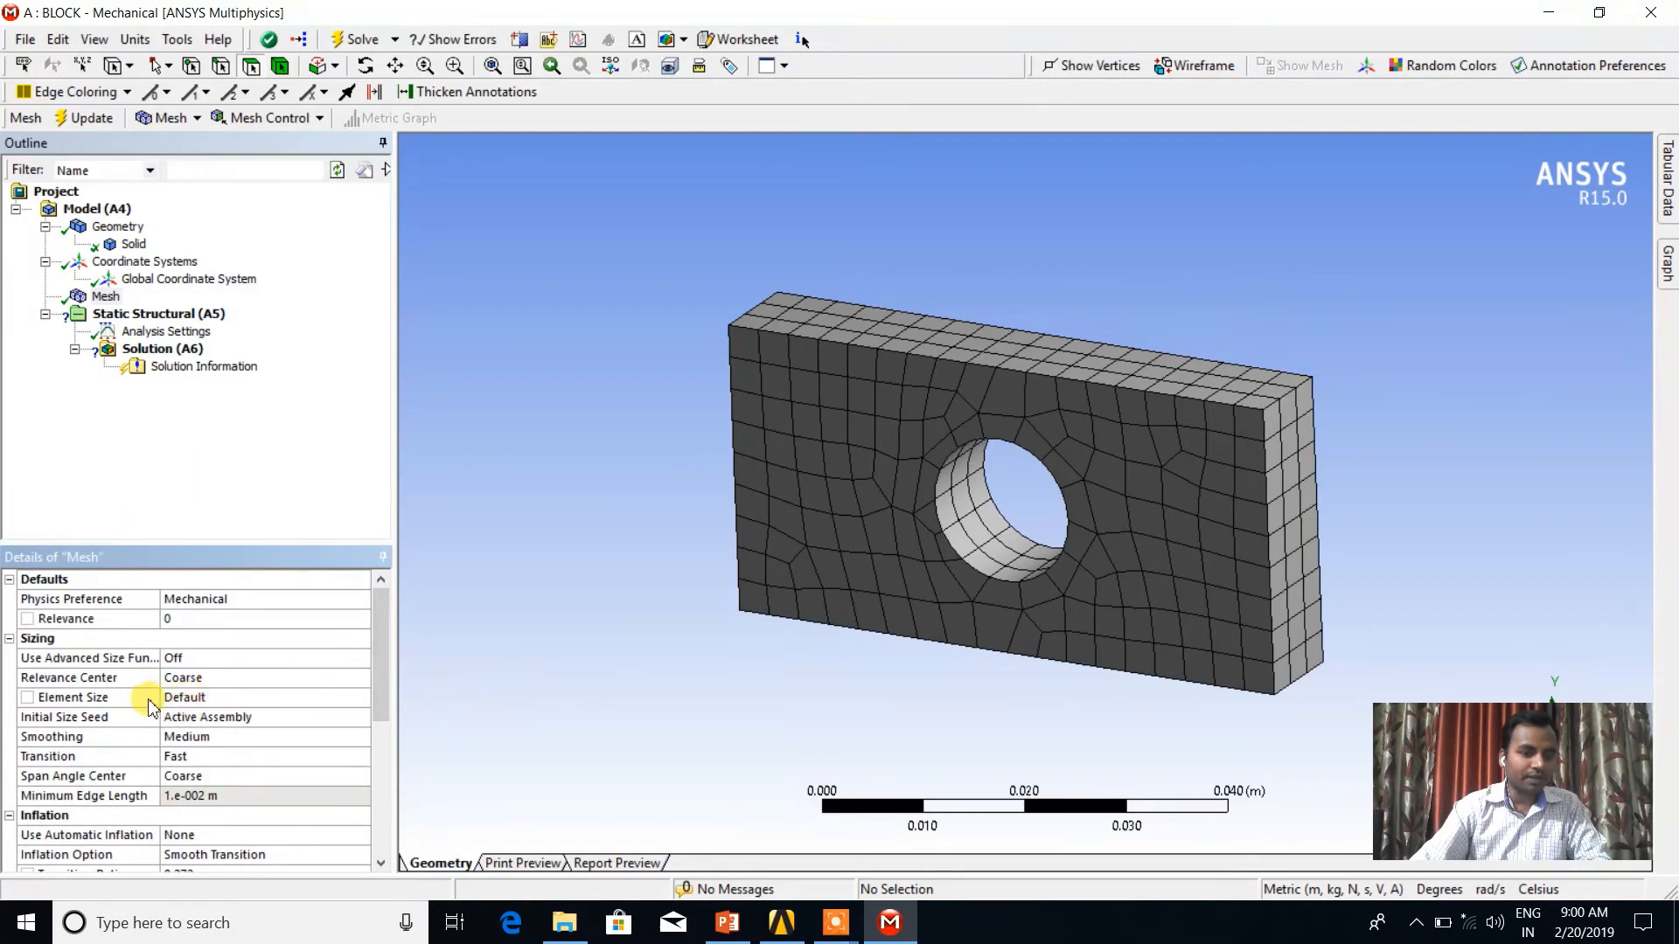
- Set the mesh sizing's Relevance Center to Fine and update the block's mesh
click(188, 679)
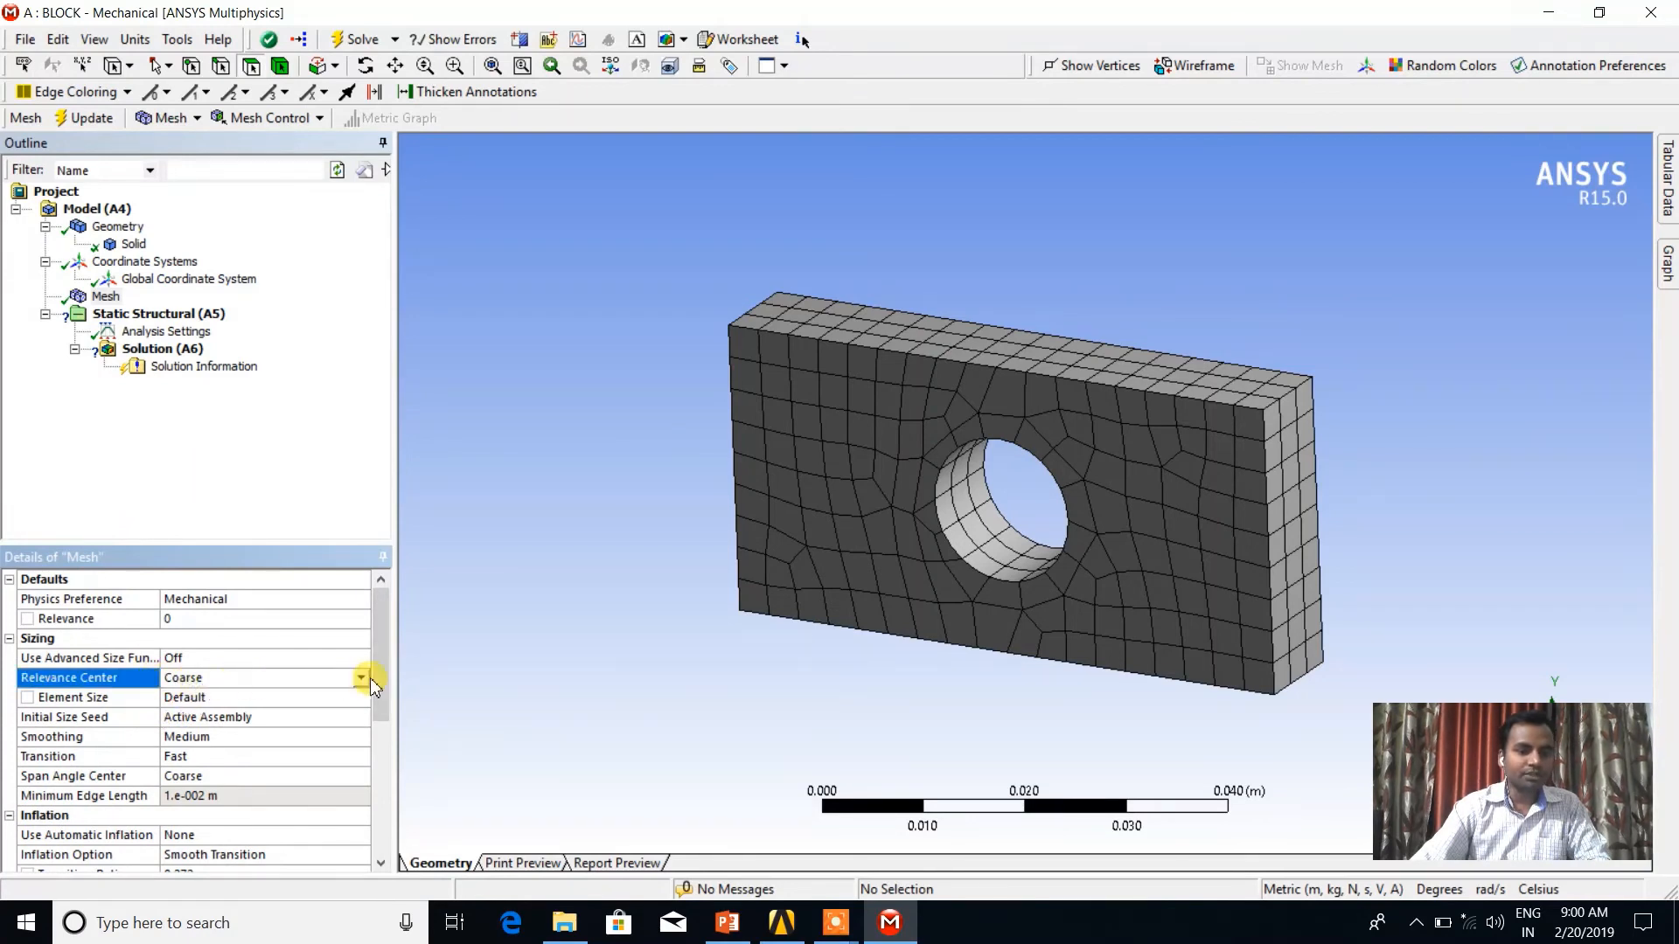
click(362, 678)
click(242, 724)
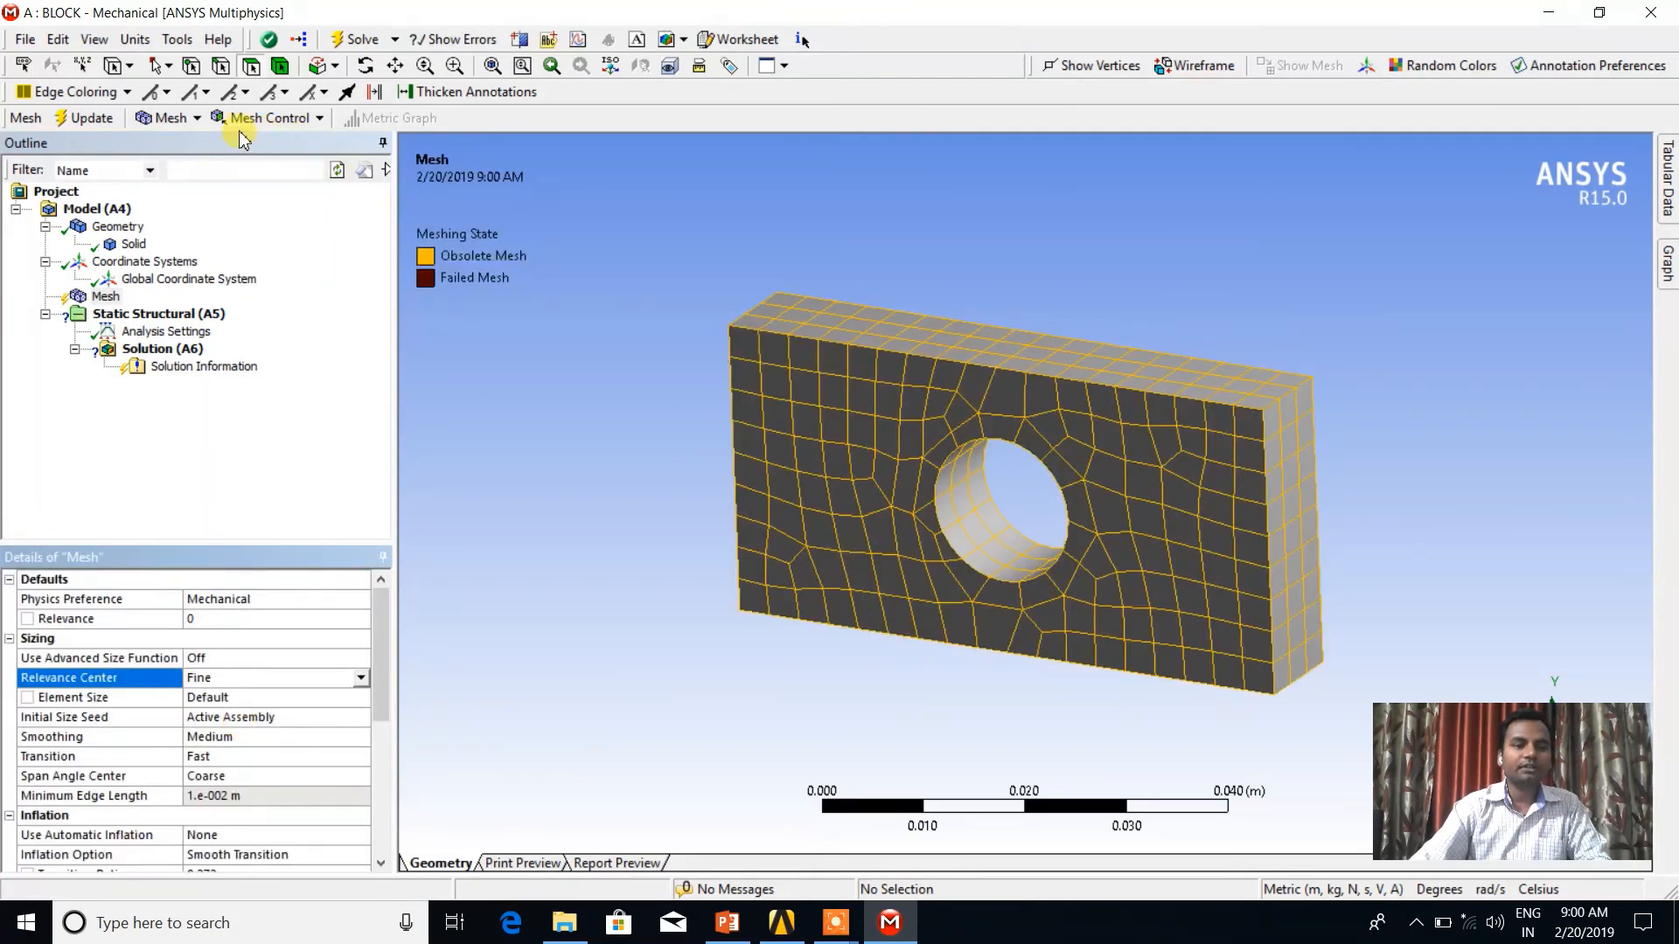
click(91, 118)
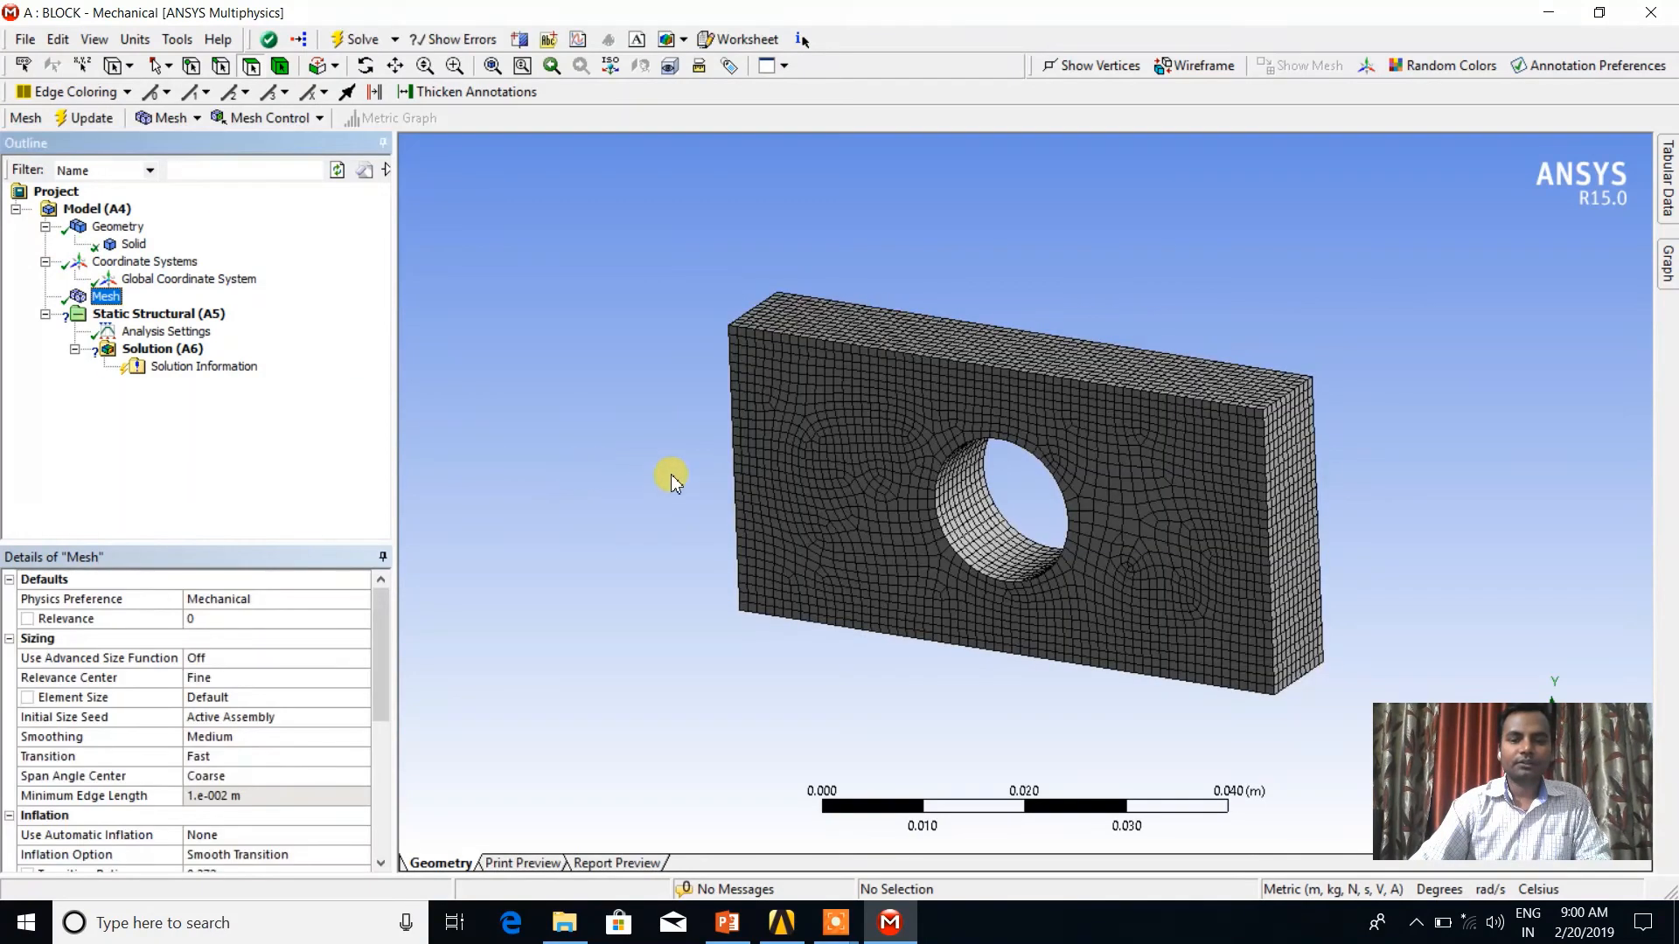
- Check the node and element statistics of the refined block mesh
drag(385, 651, 384, 813)
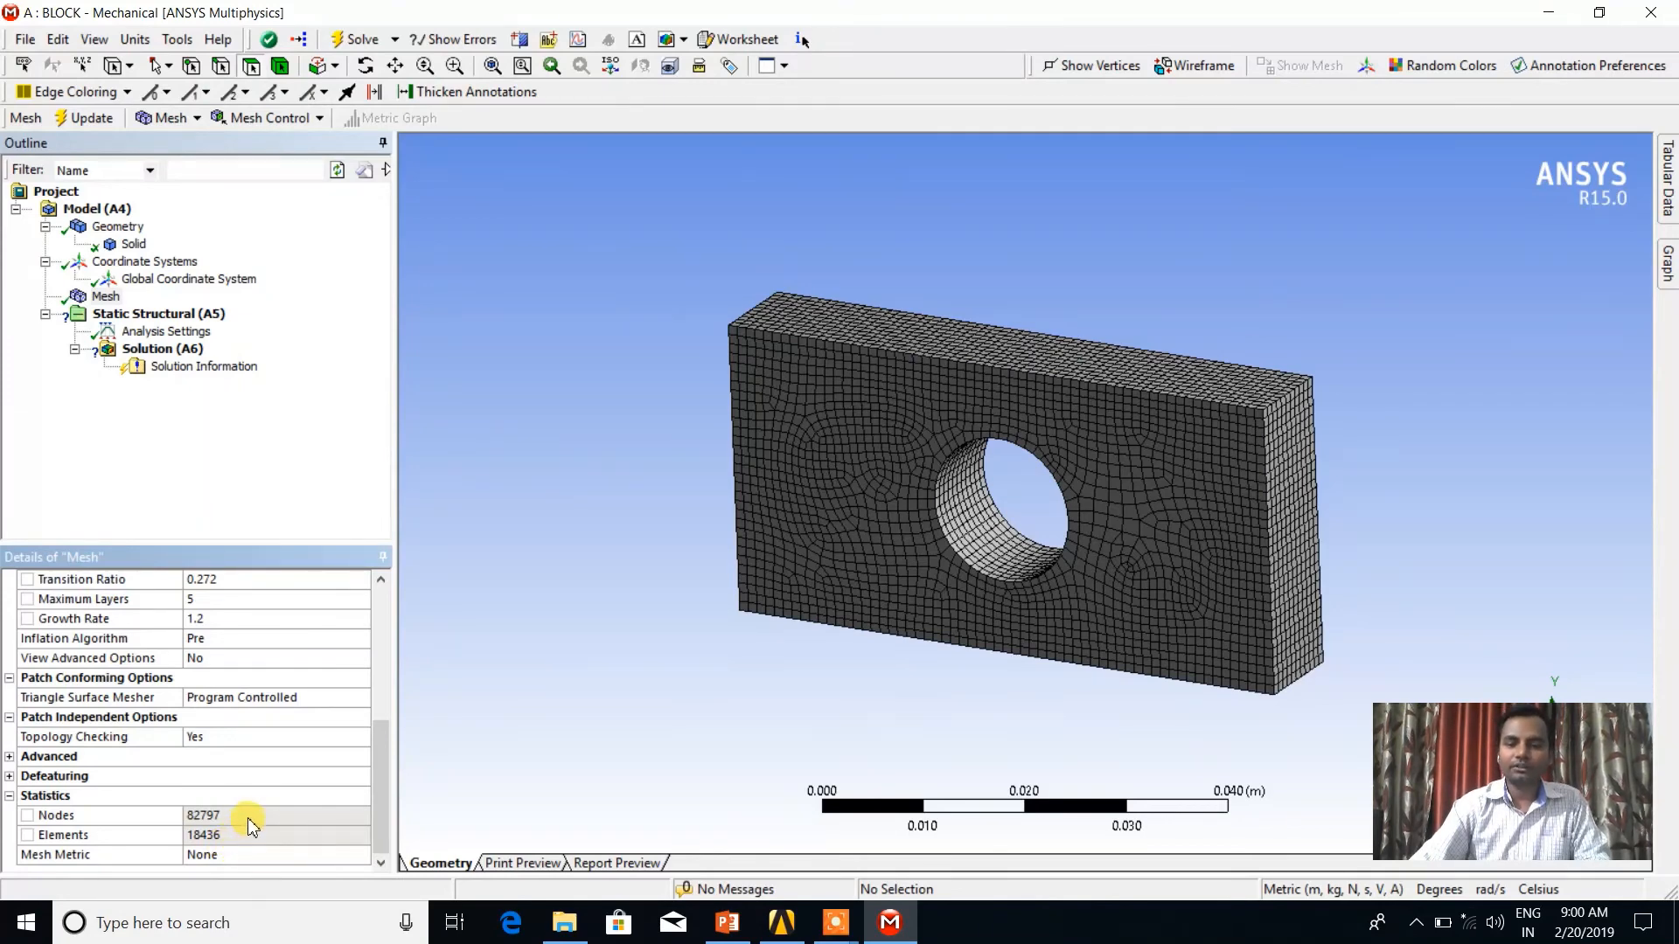
drag(381, 815, 369, 675)
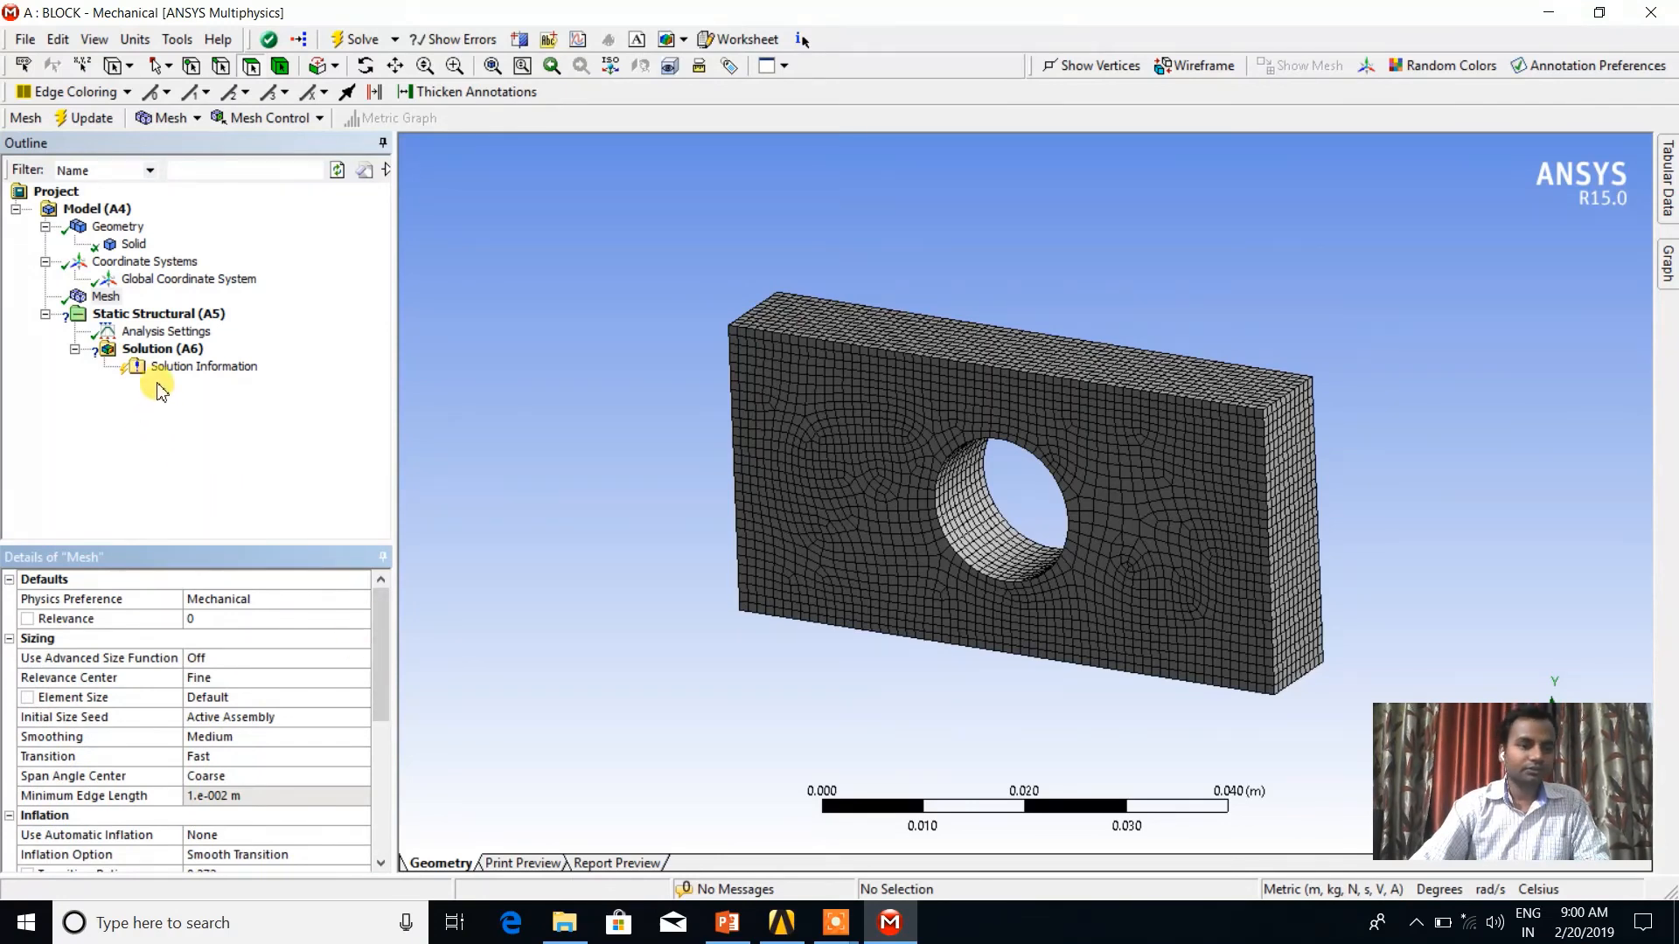
click(108, 296)
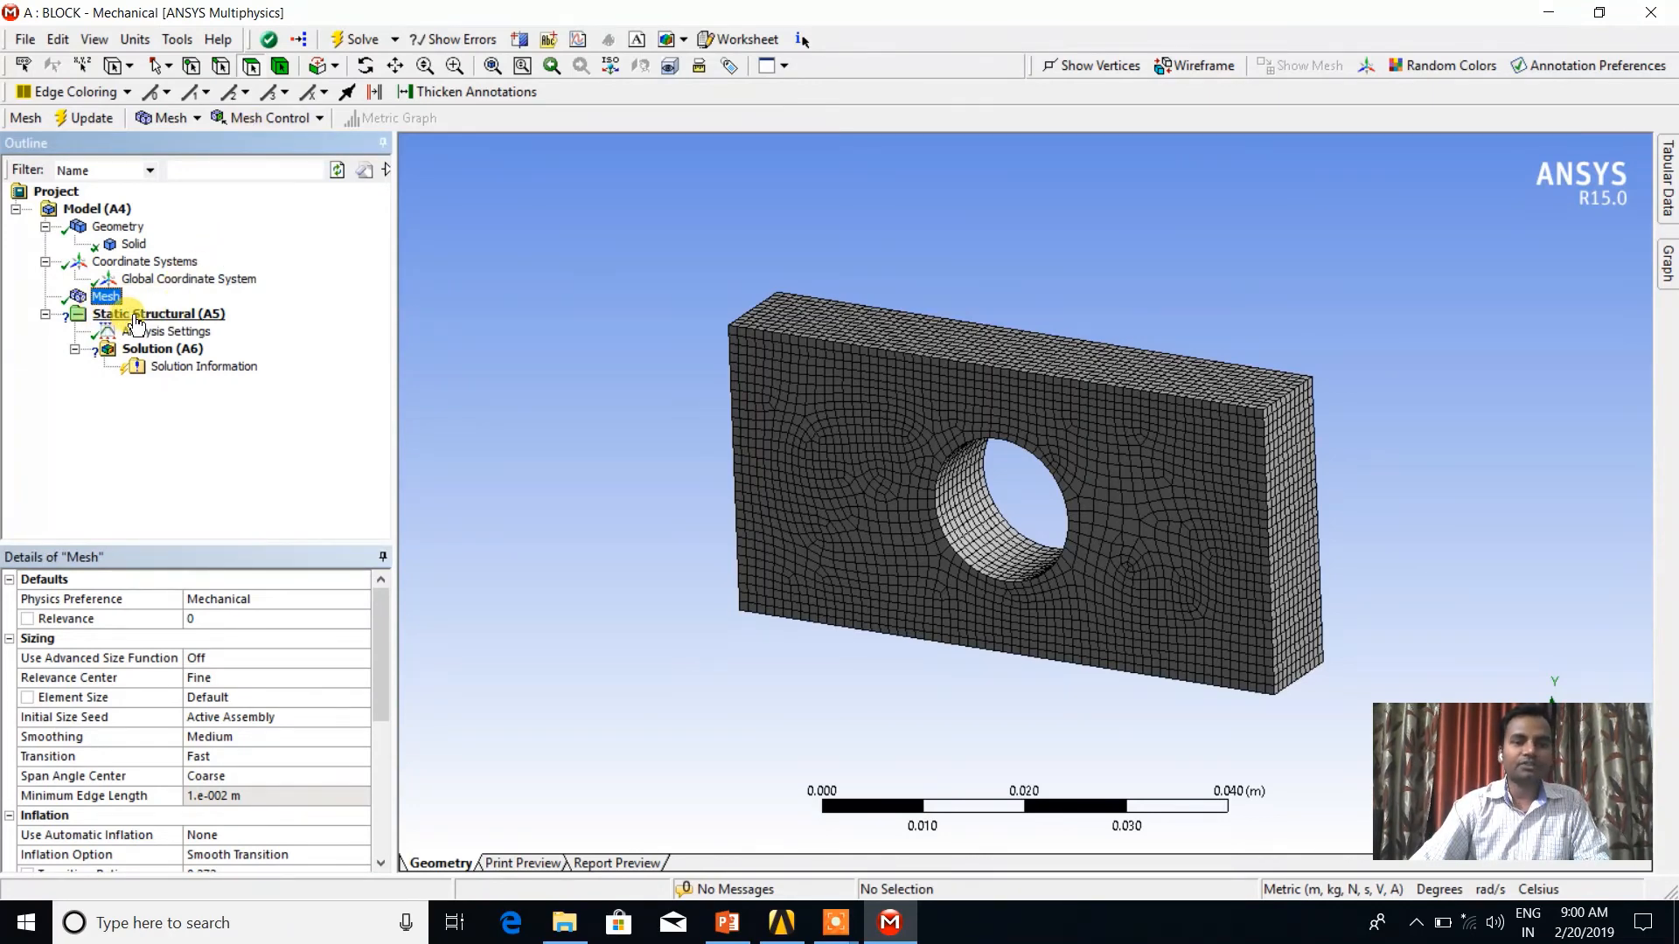
- Apply a Fixed Support to the block's small end face on the negative X side under Static Structural
click(135, 320)
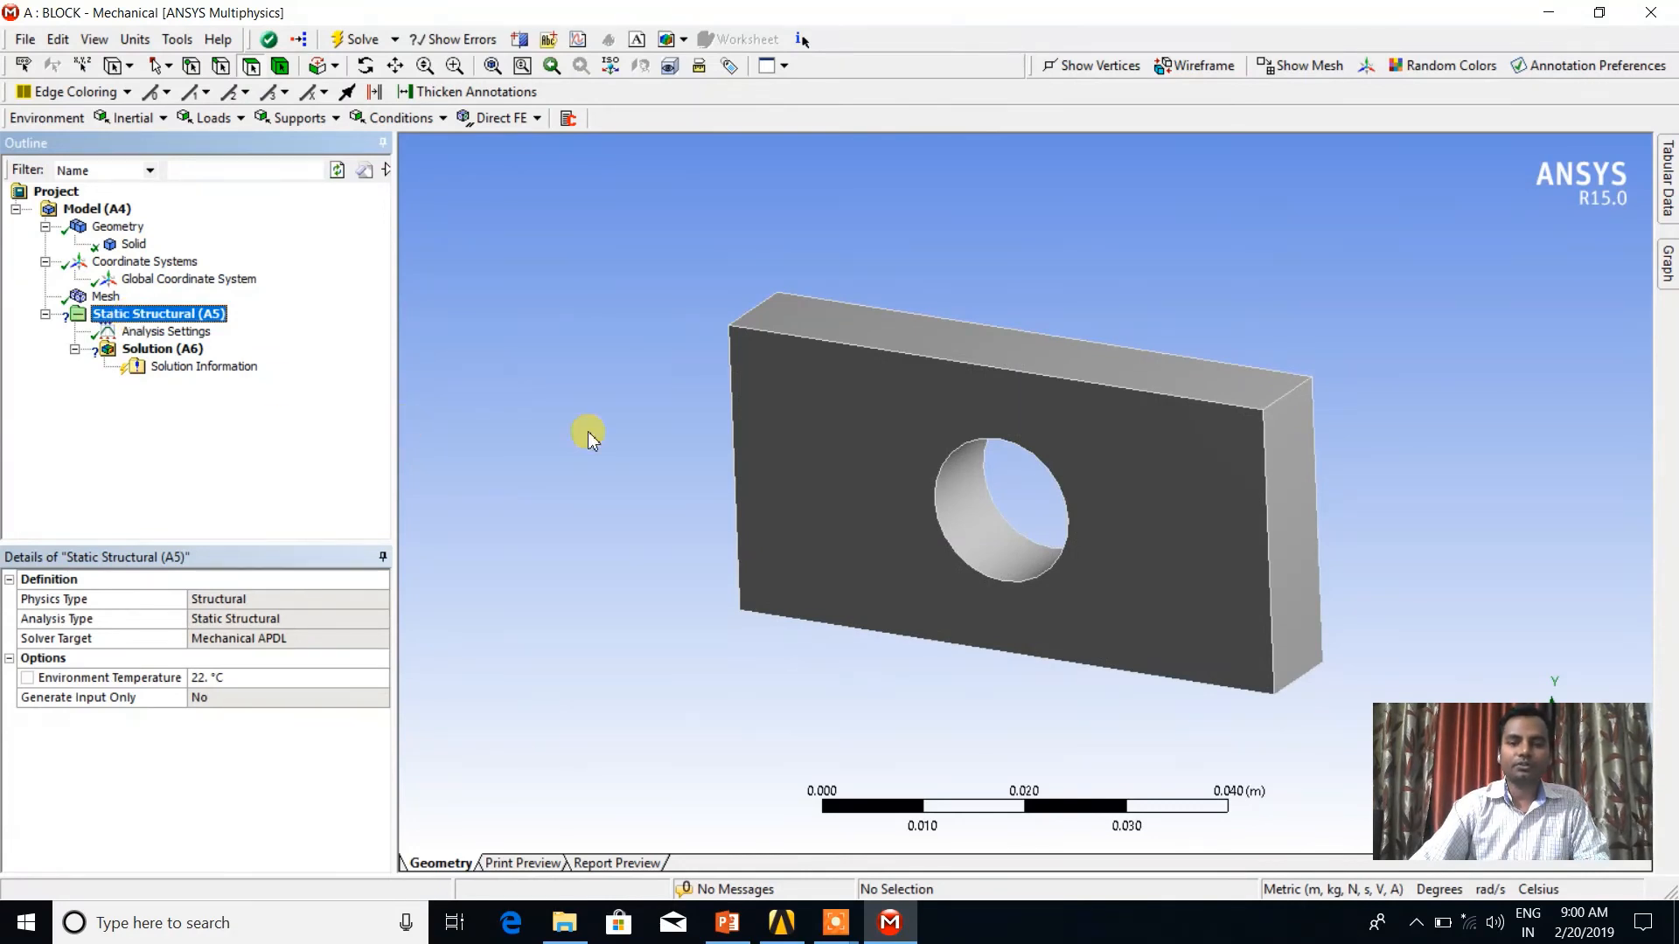
middle_drag(857, 490, 1045, 522)
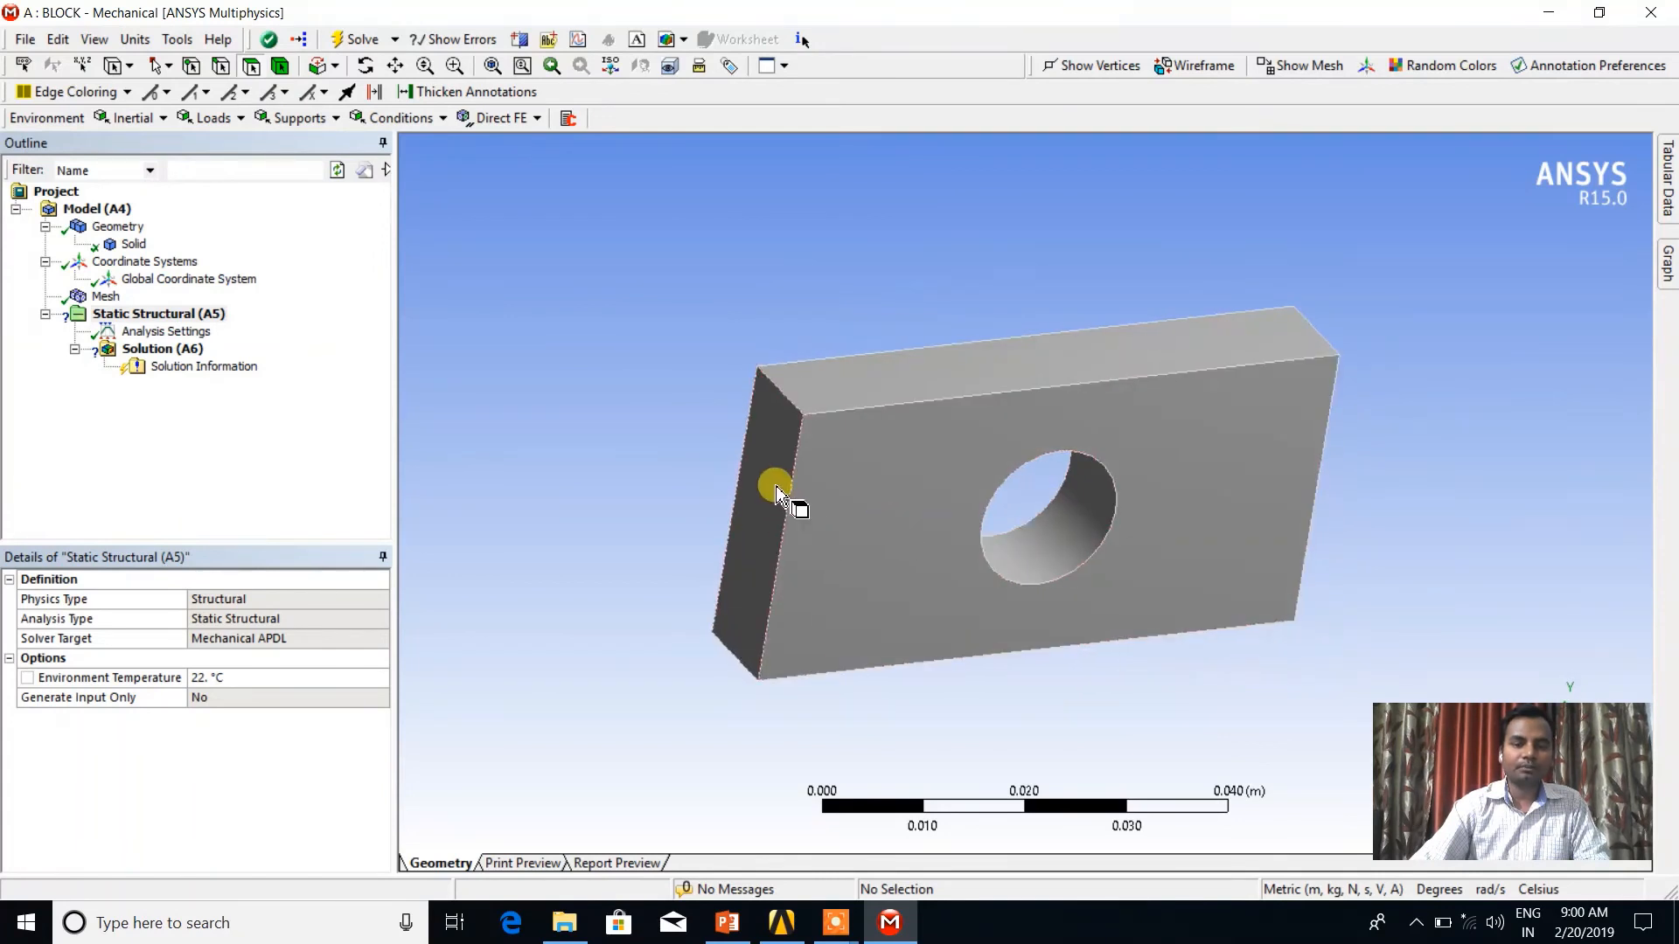
click(776, 491)
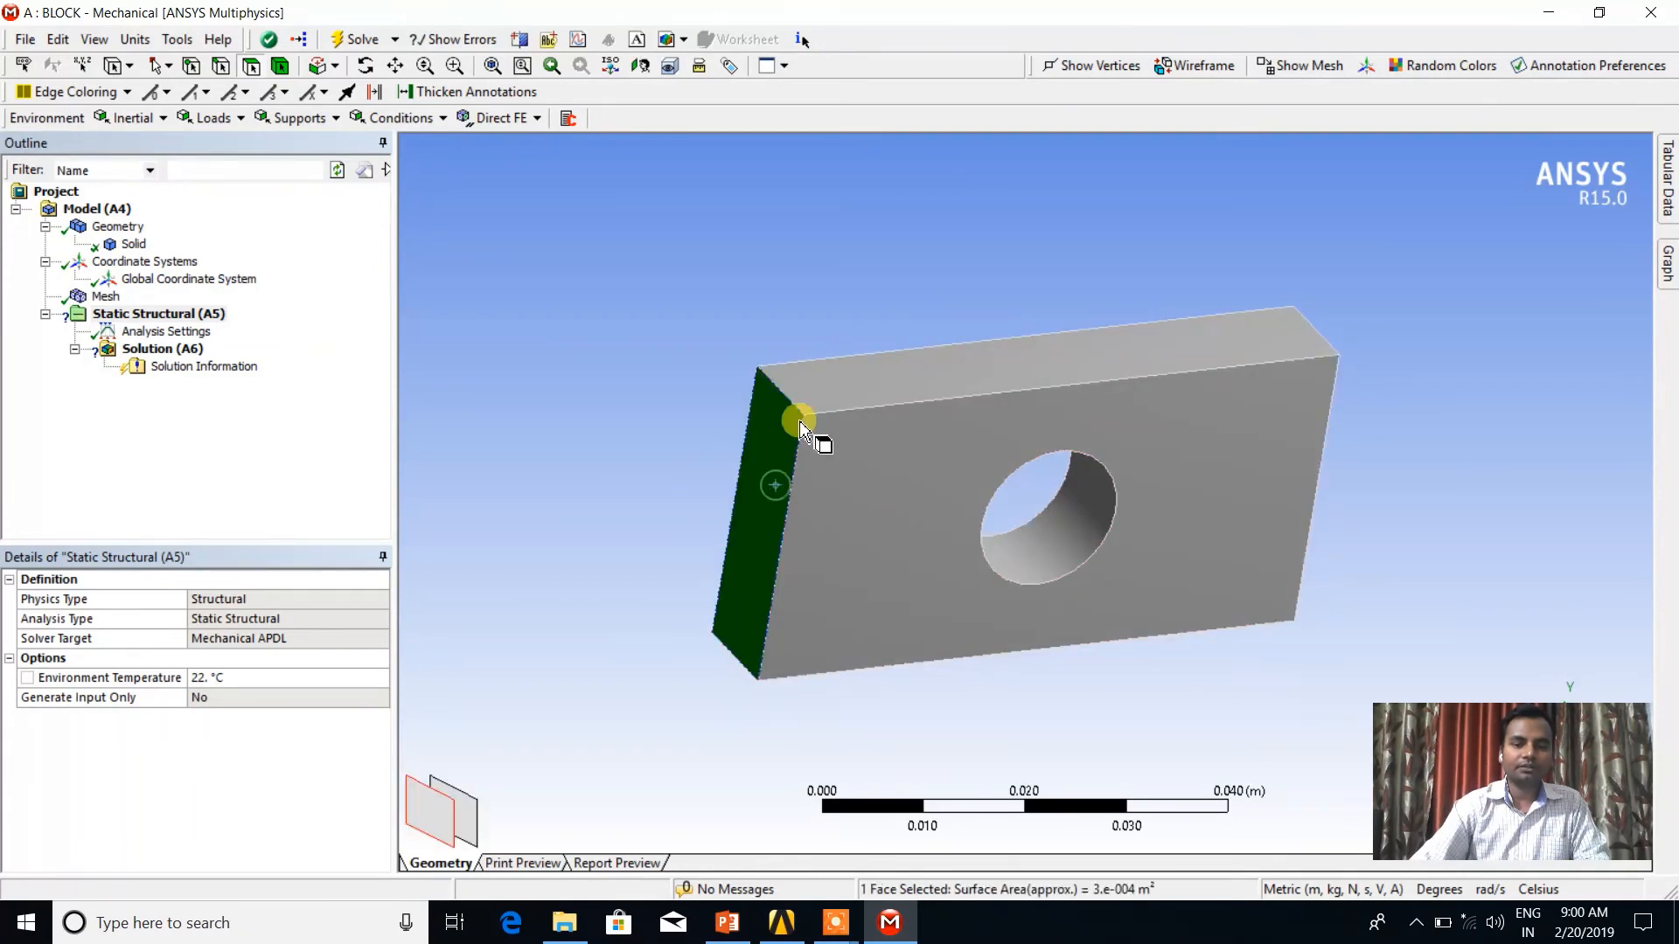
click(767, 472)
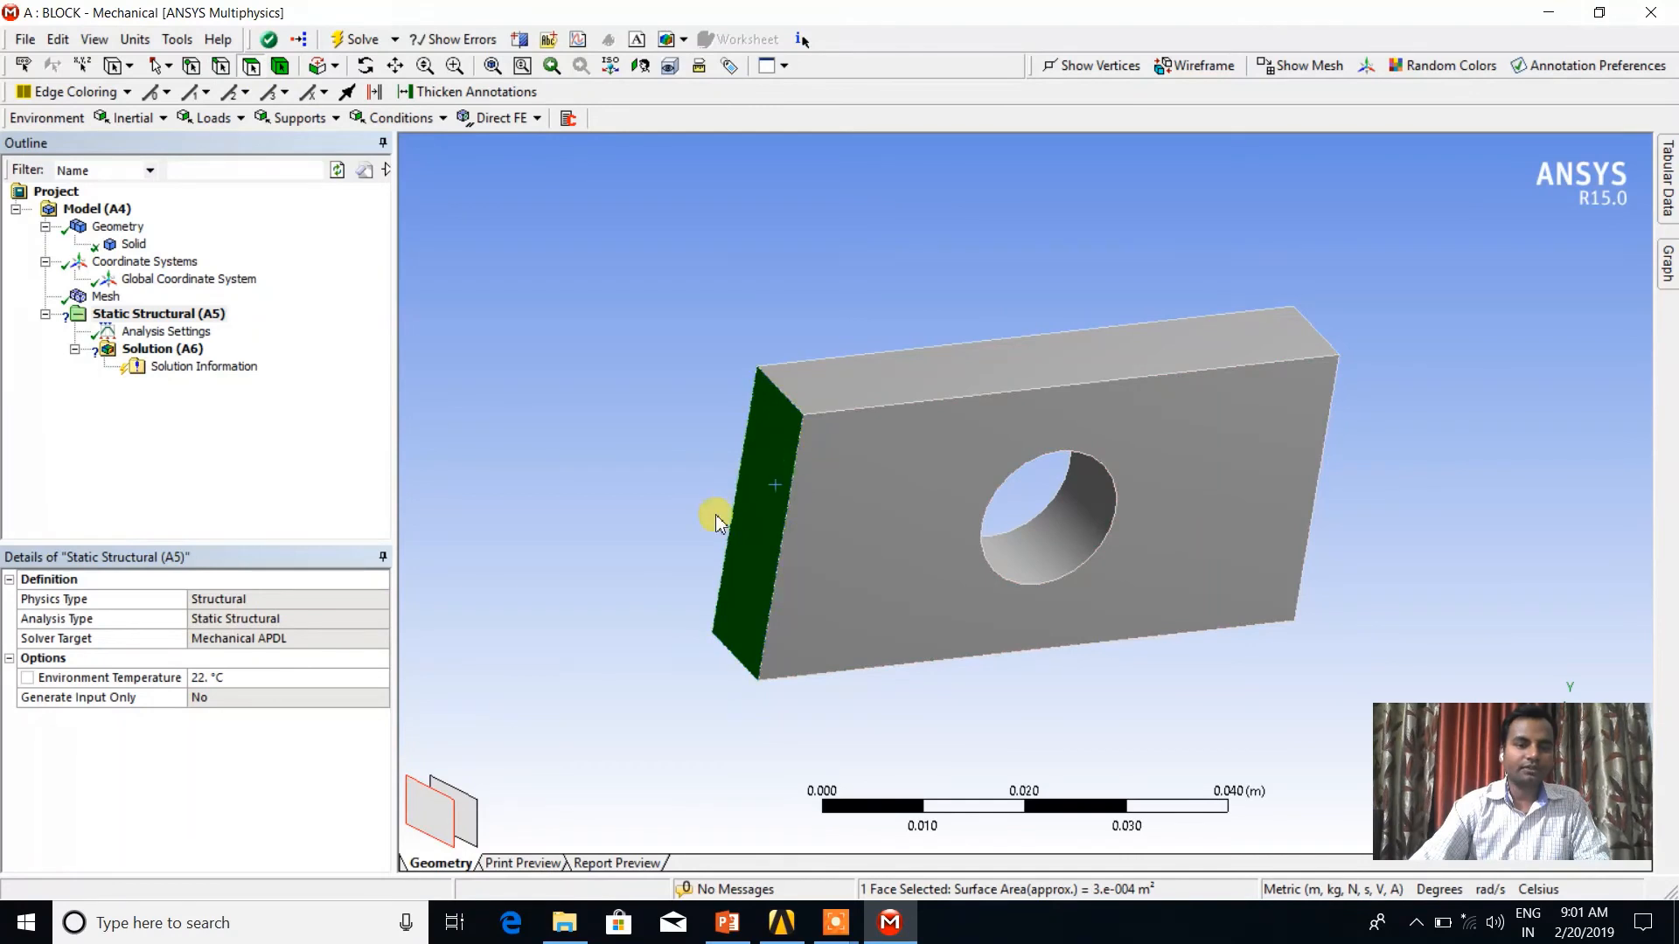
click(323, 123)
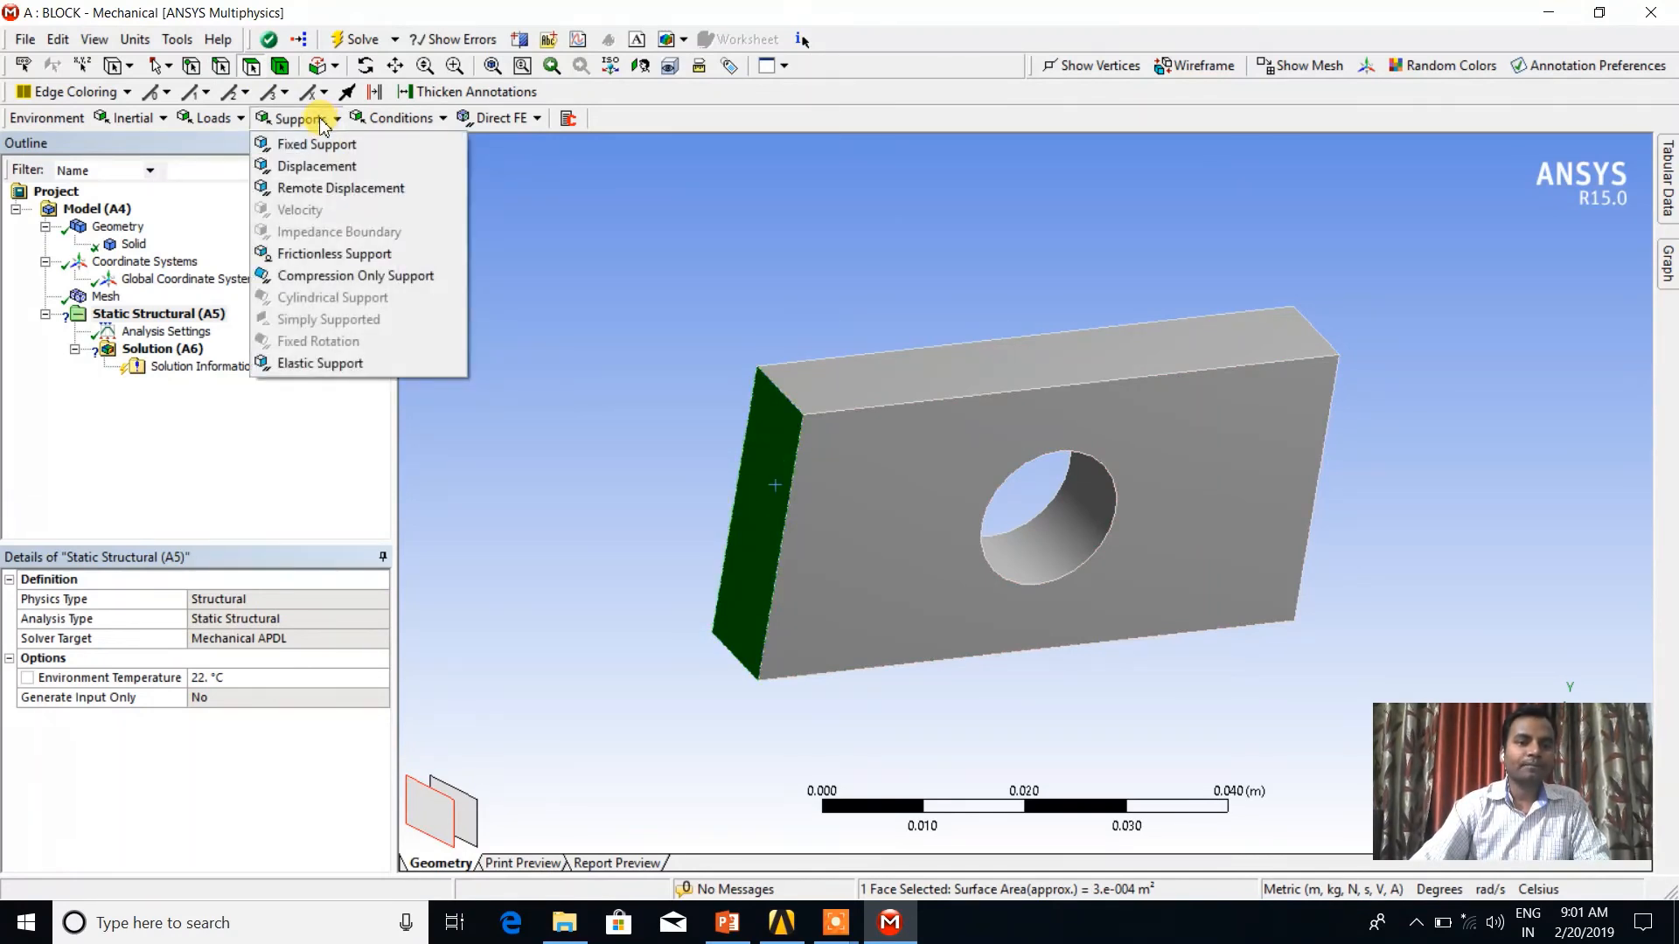
click(317, 147)
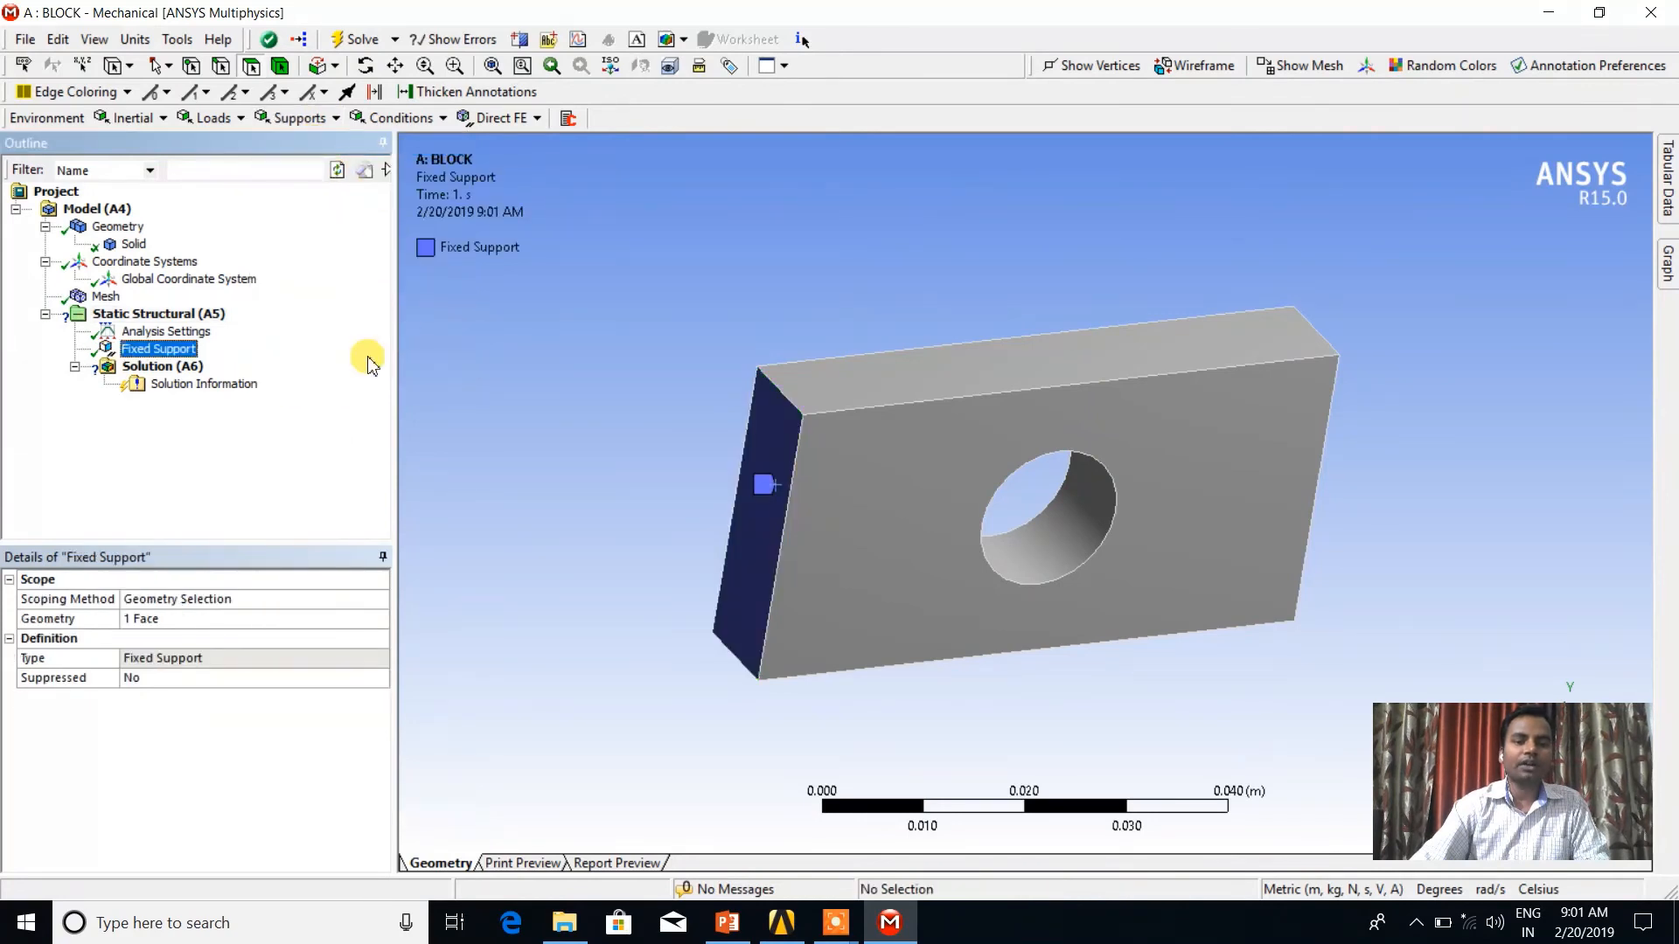
- Add a Force load on the end face opposite the fixed support and define it by Components
middle_drag(884, 487, 869, 543)
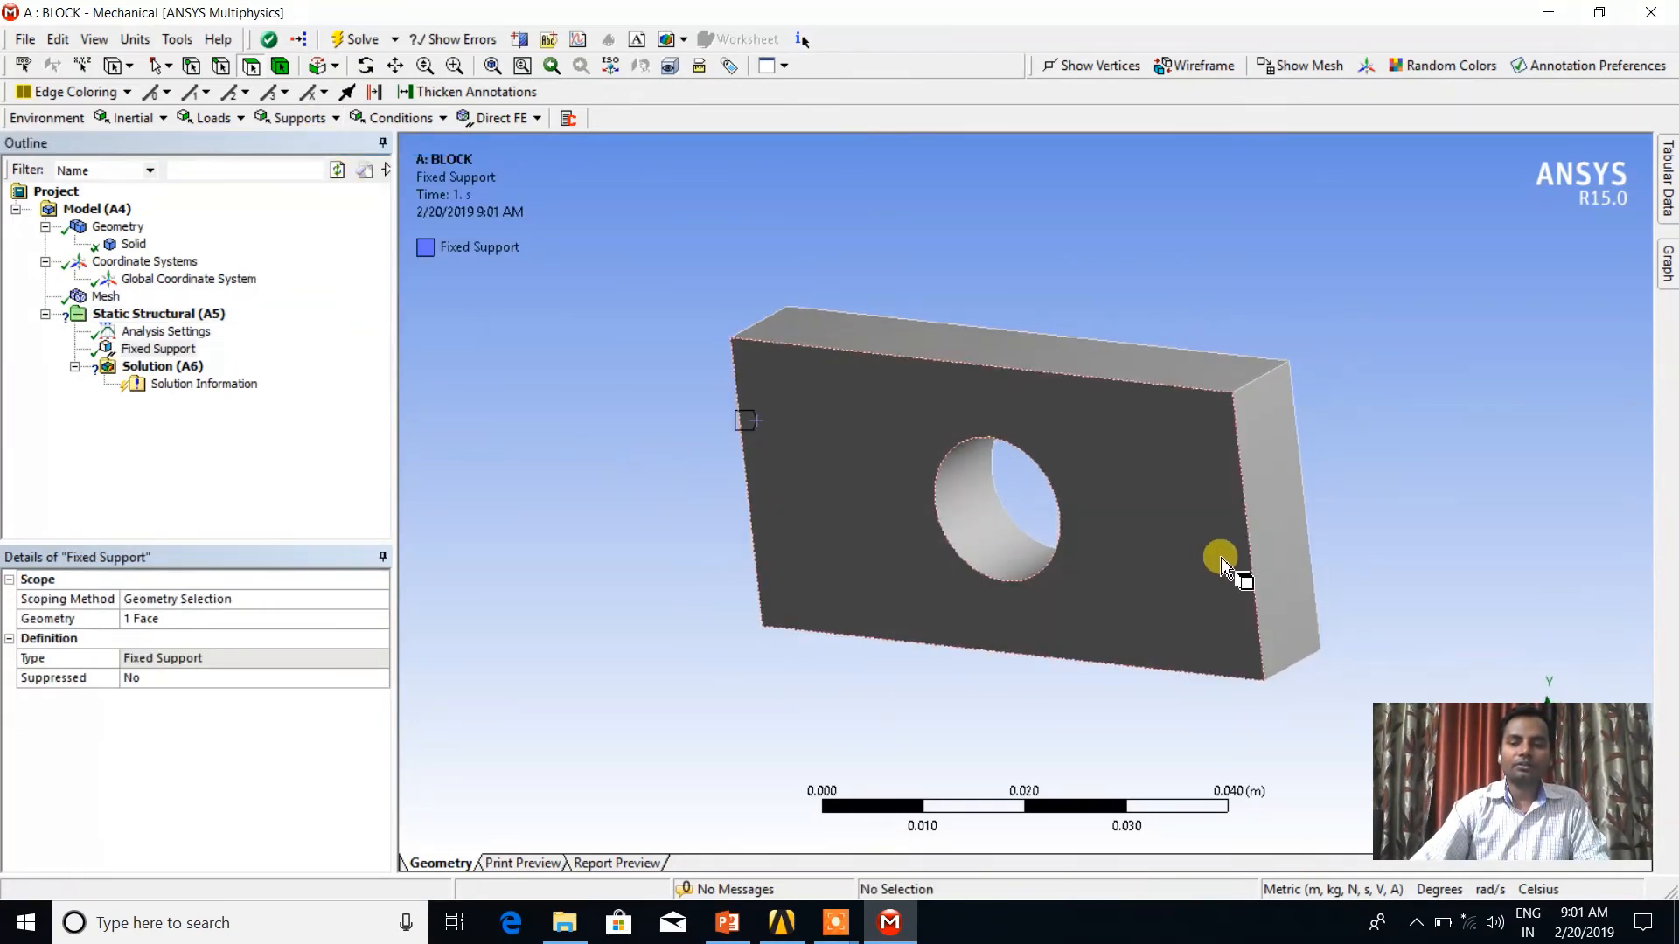
click(1249, 541)
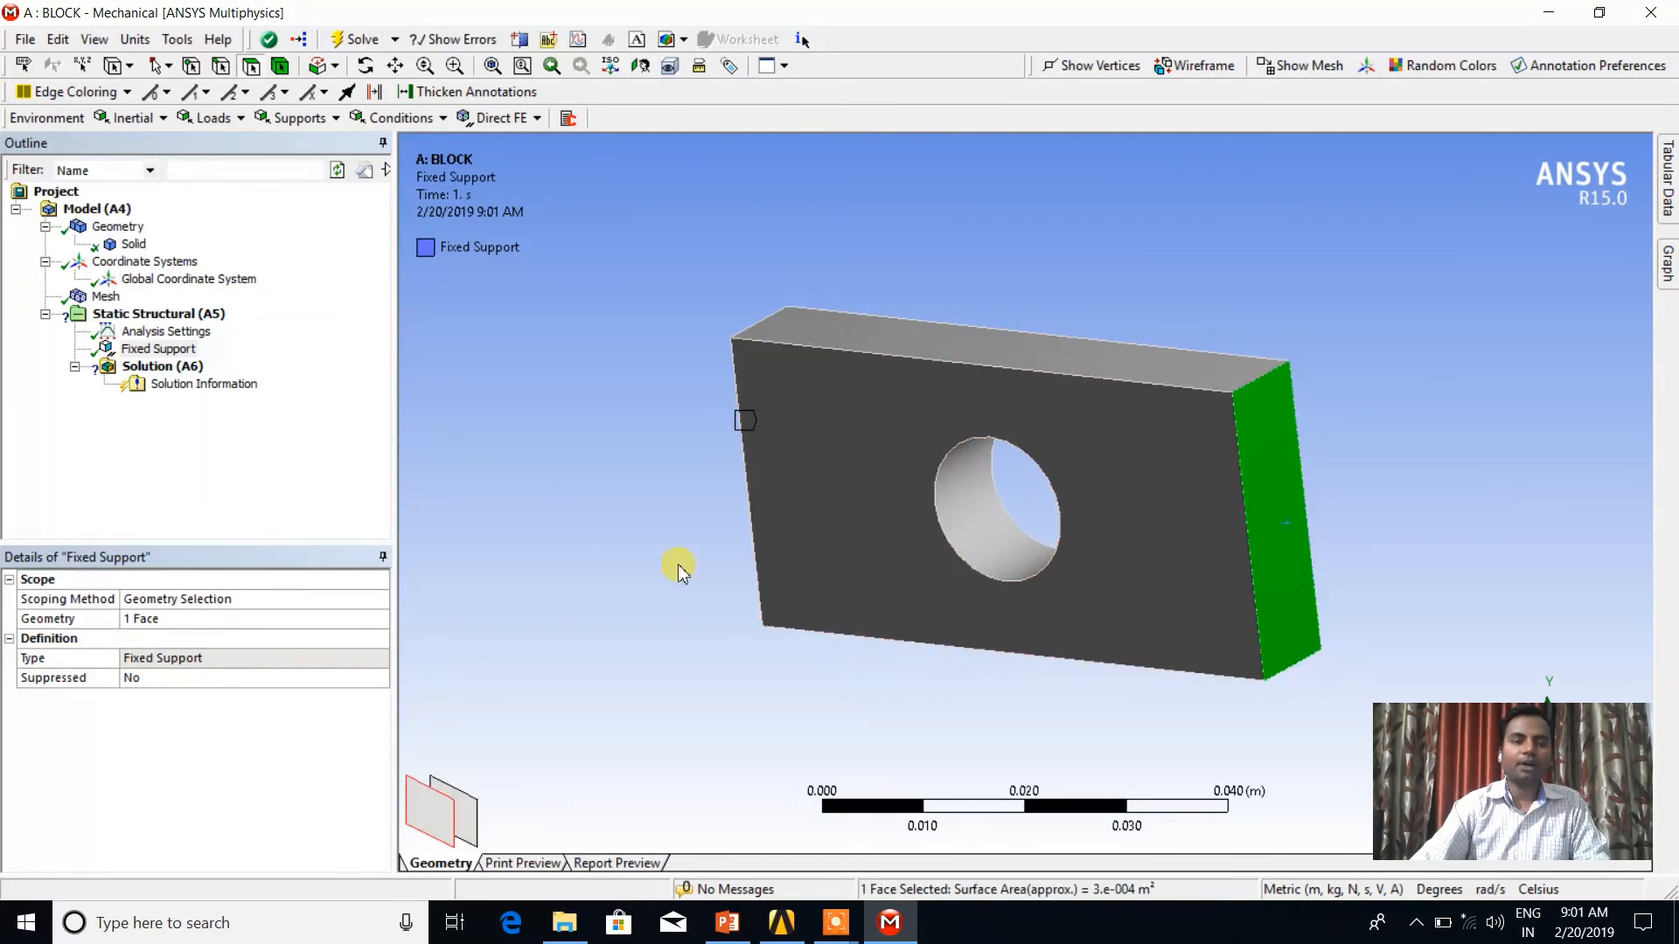
click(229, 119)
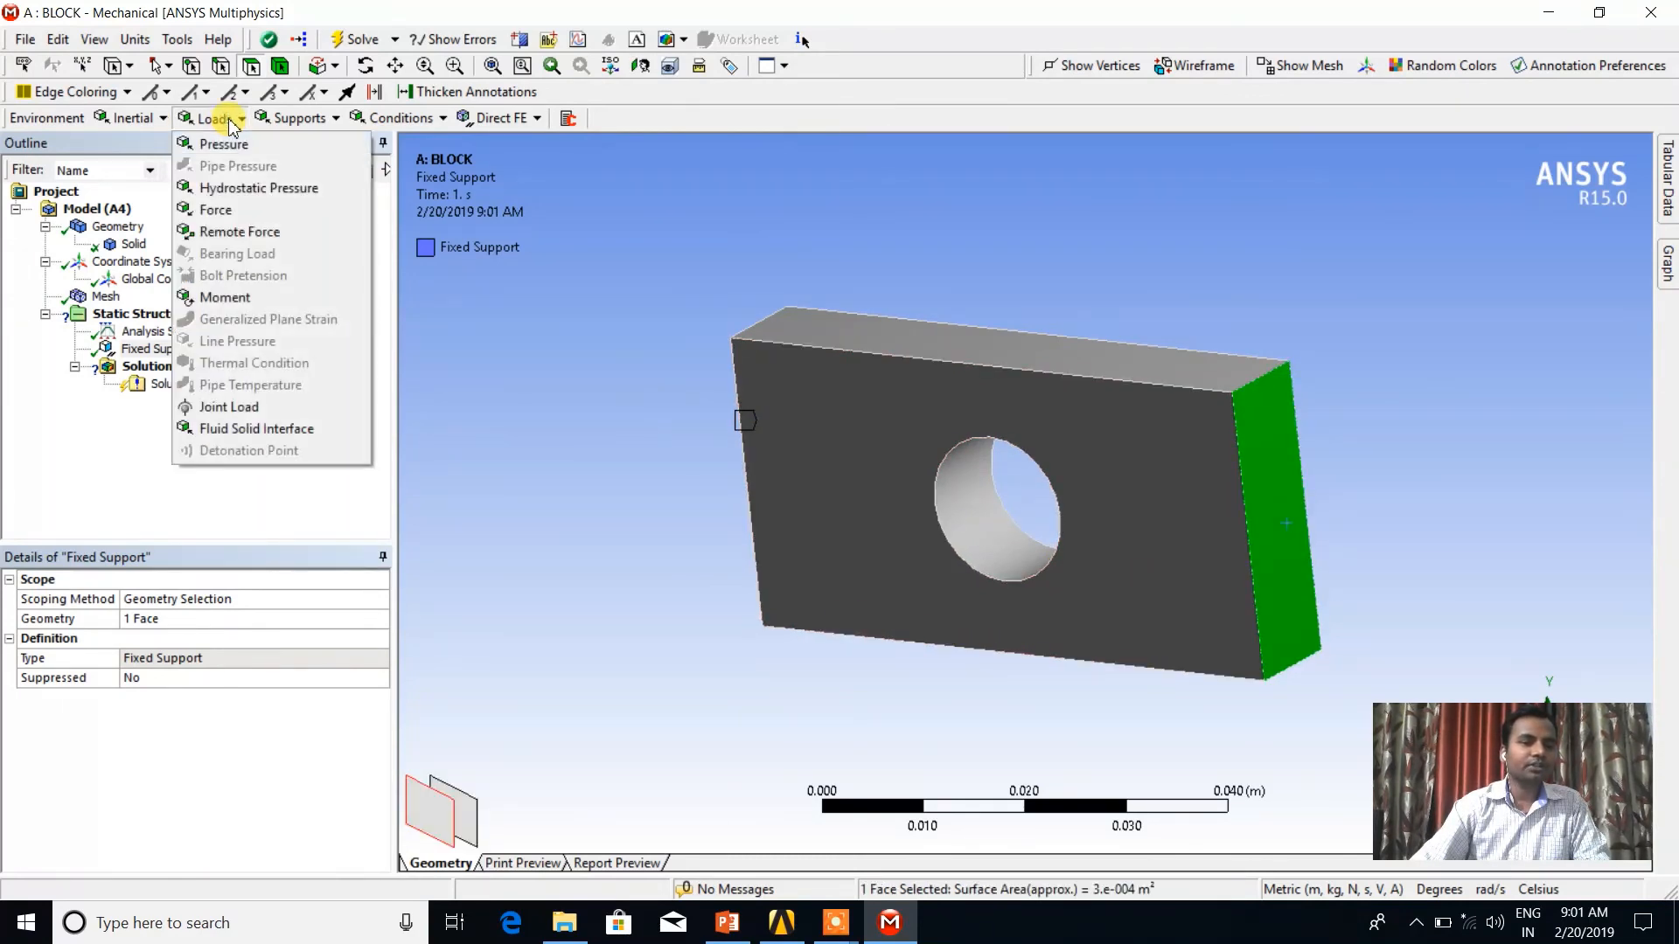
click(227, 212)
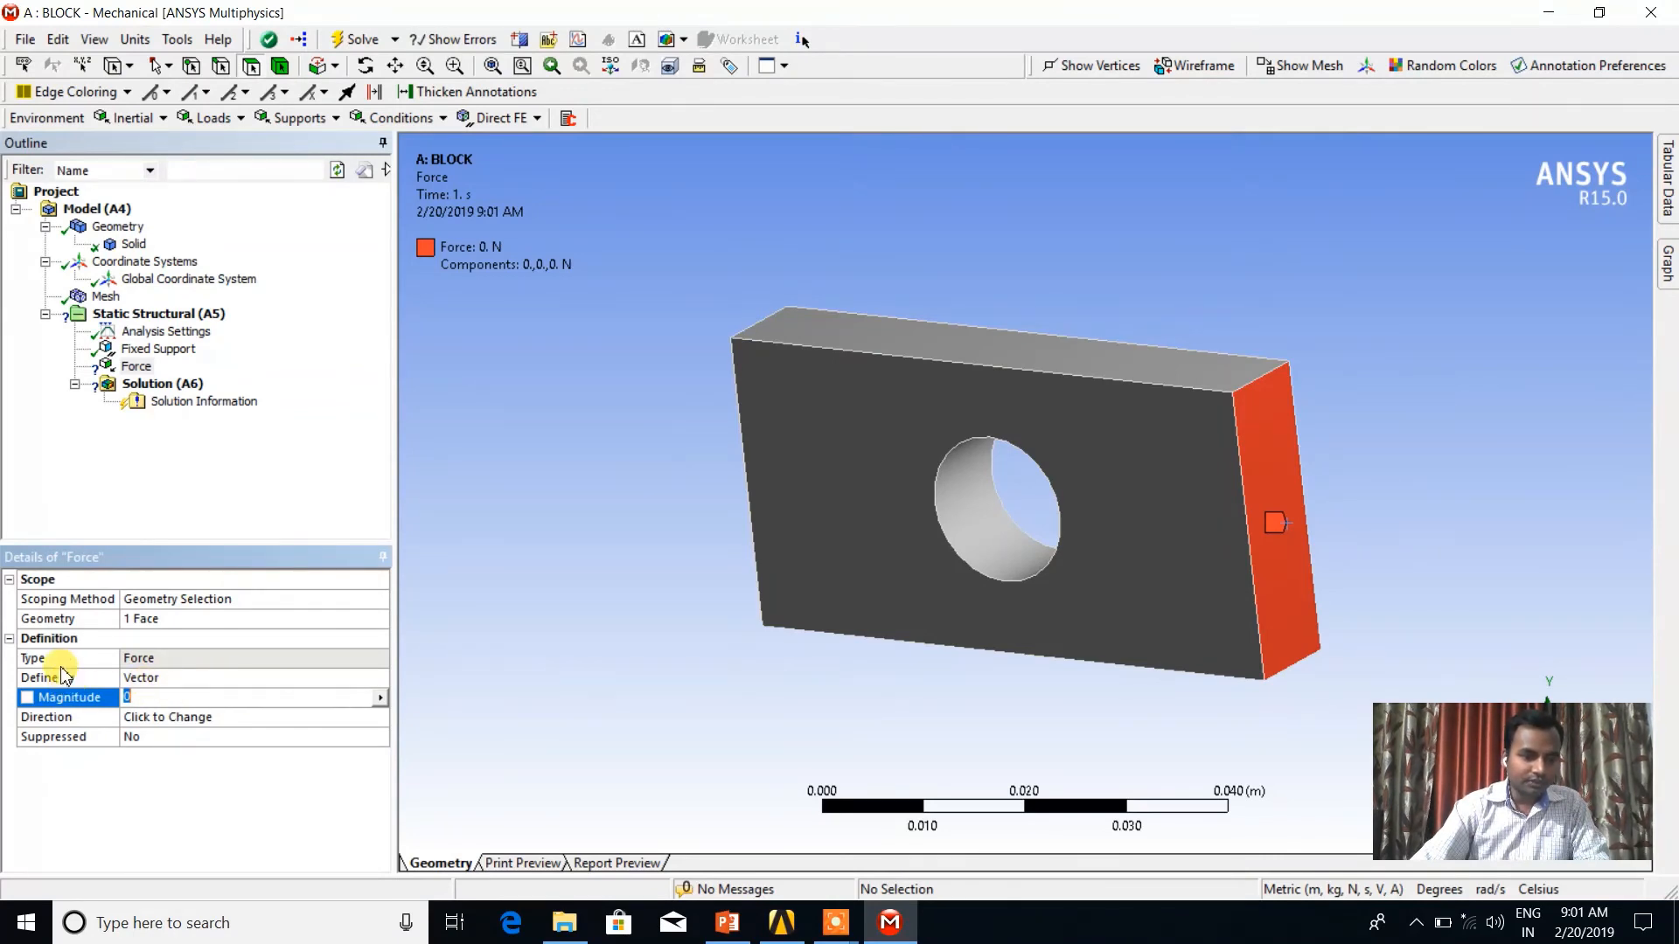
click(298, 679)
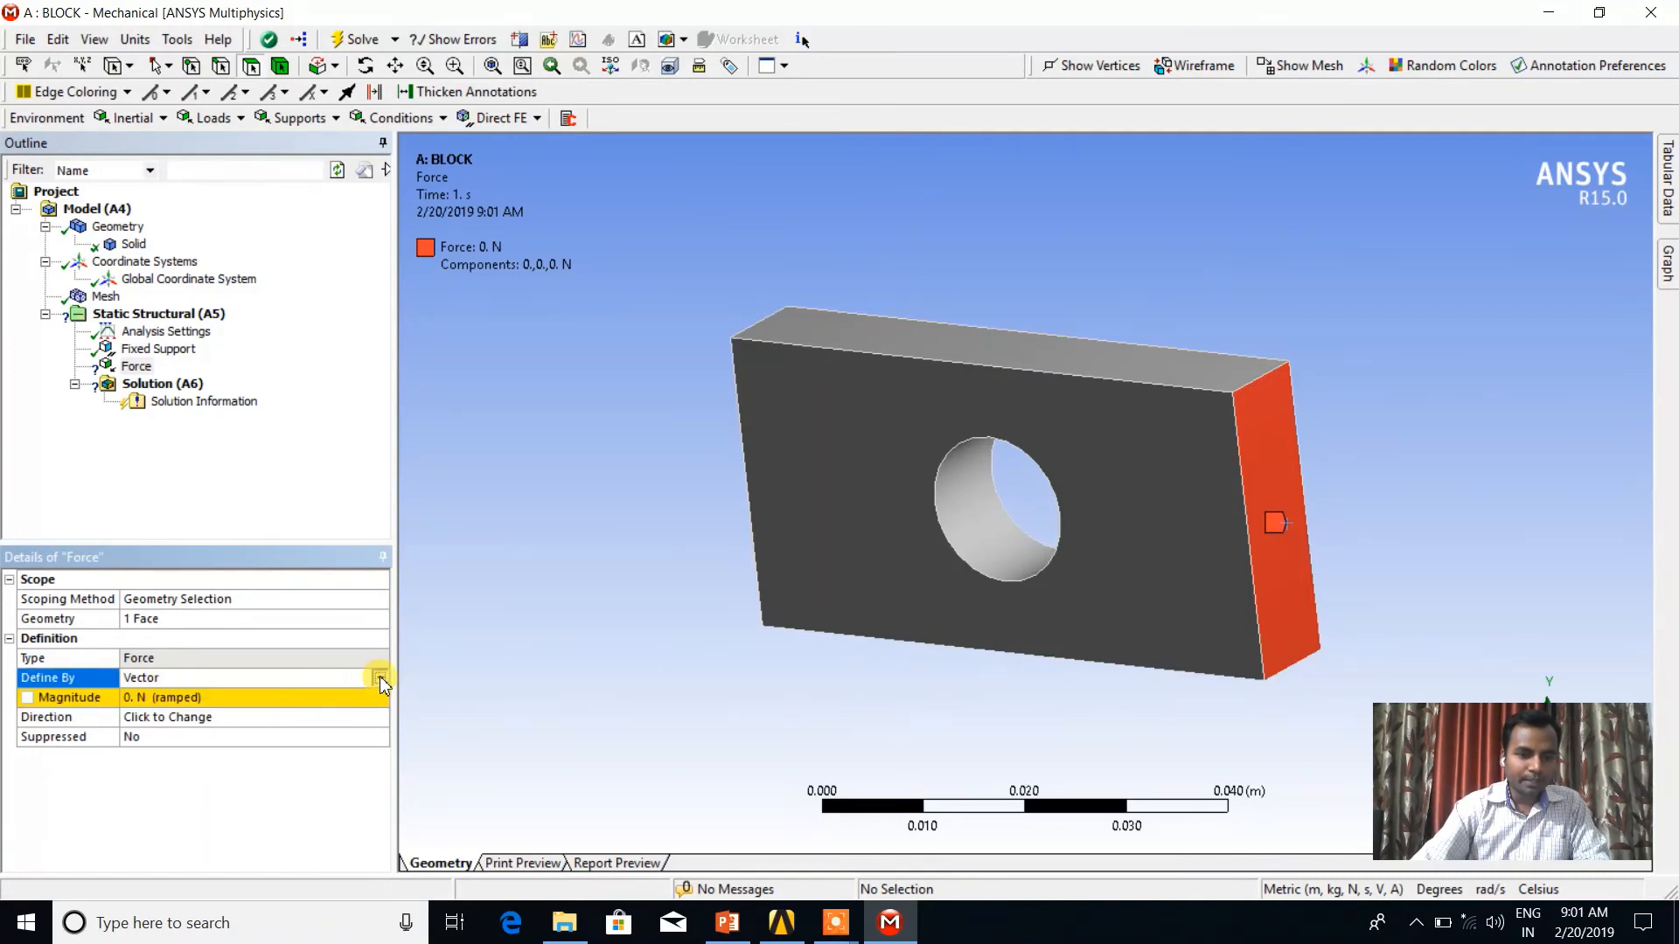
click(379, 677)
click(290, 697)
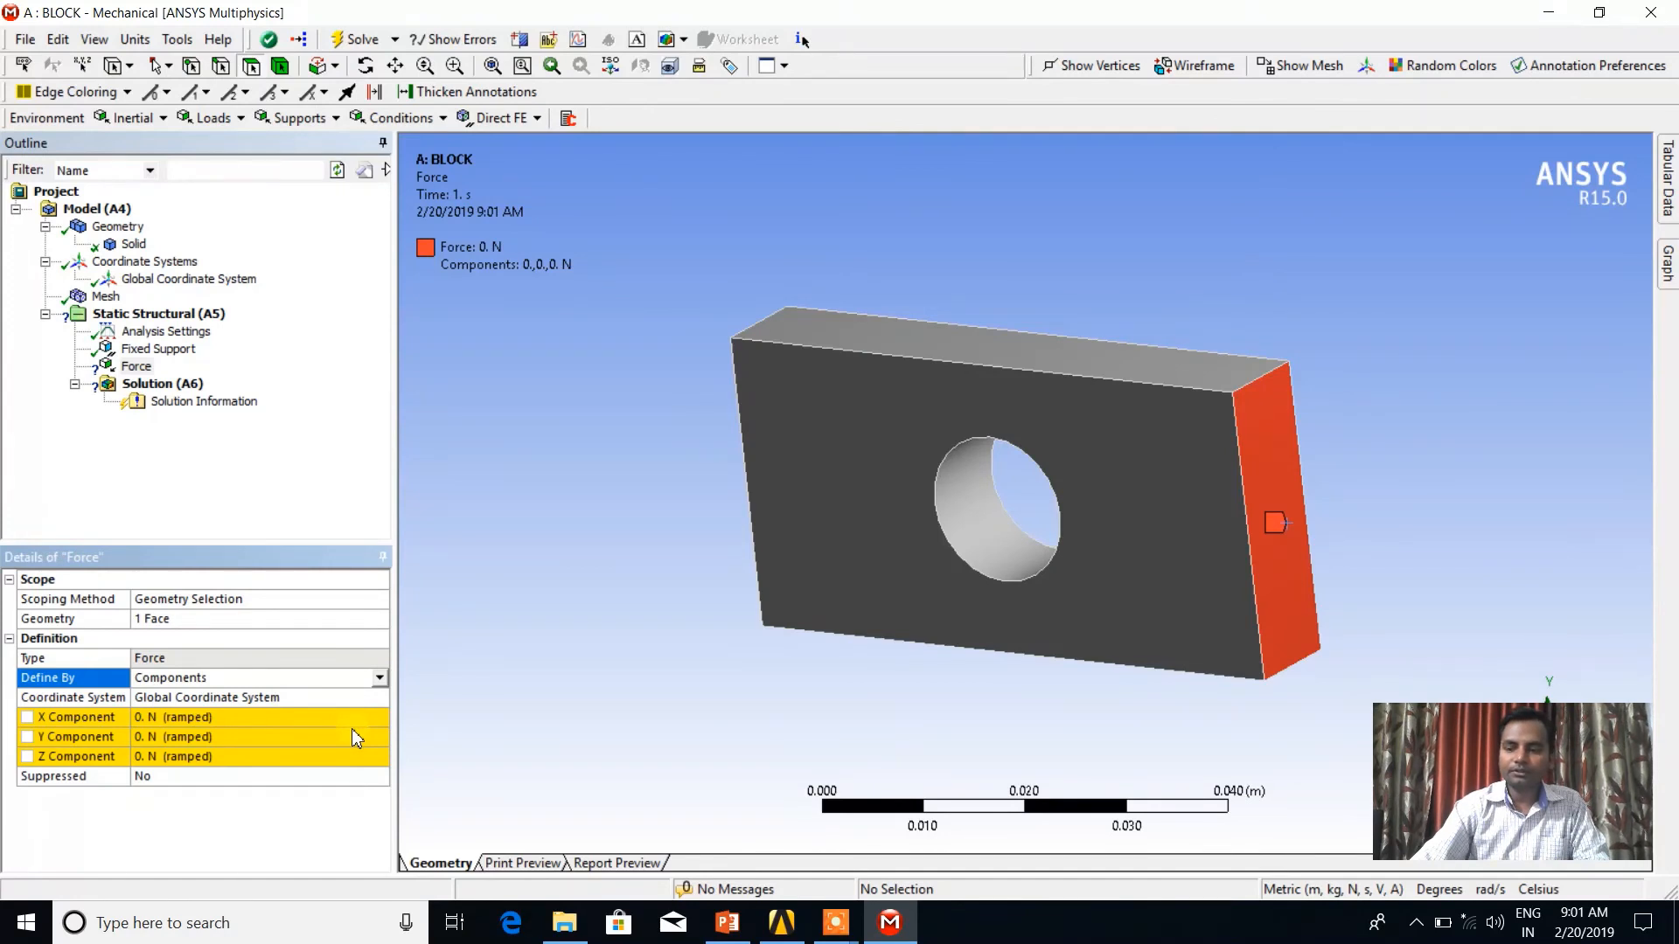
- Set the force's X Component to 1000 N in the Global Coordinate System
click(1430, 752)
drag(1431, 752, 1540, 54)
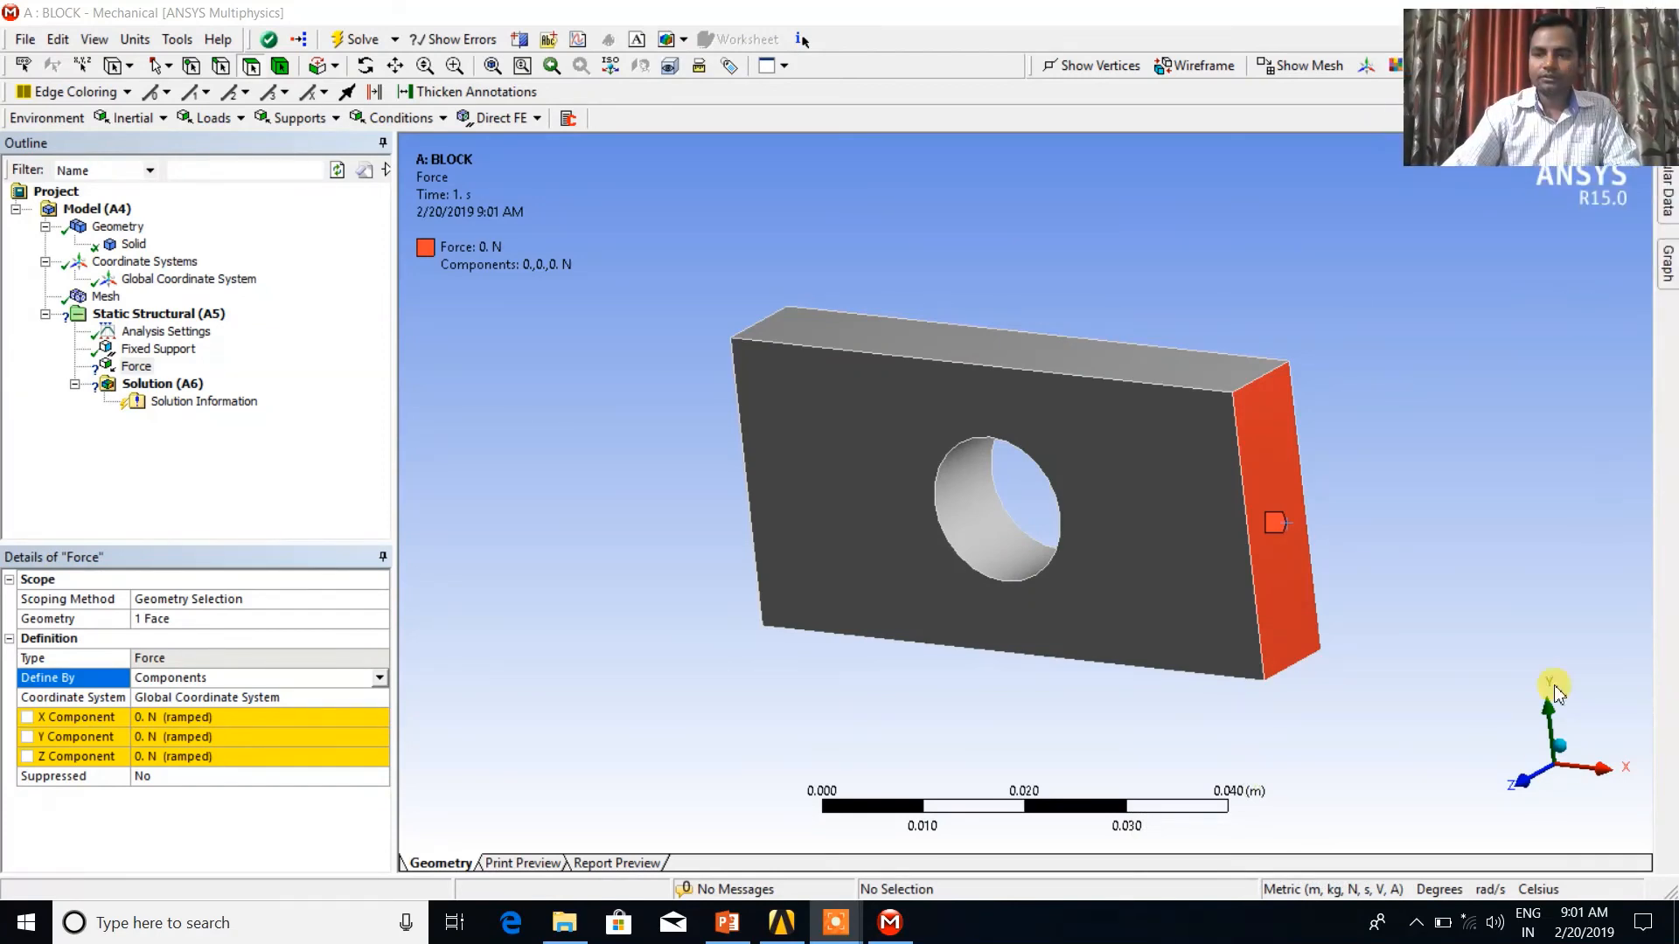
middle_drag(1356, 700, 1504, 725)
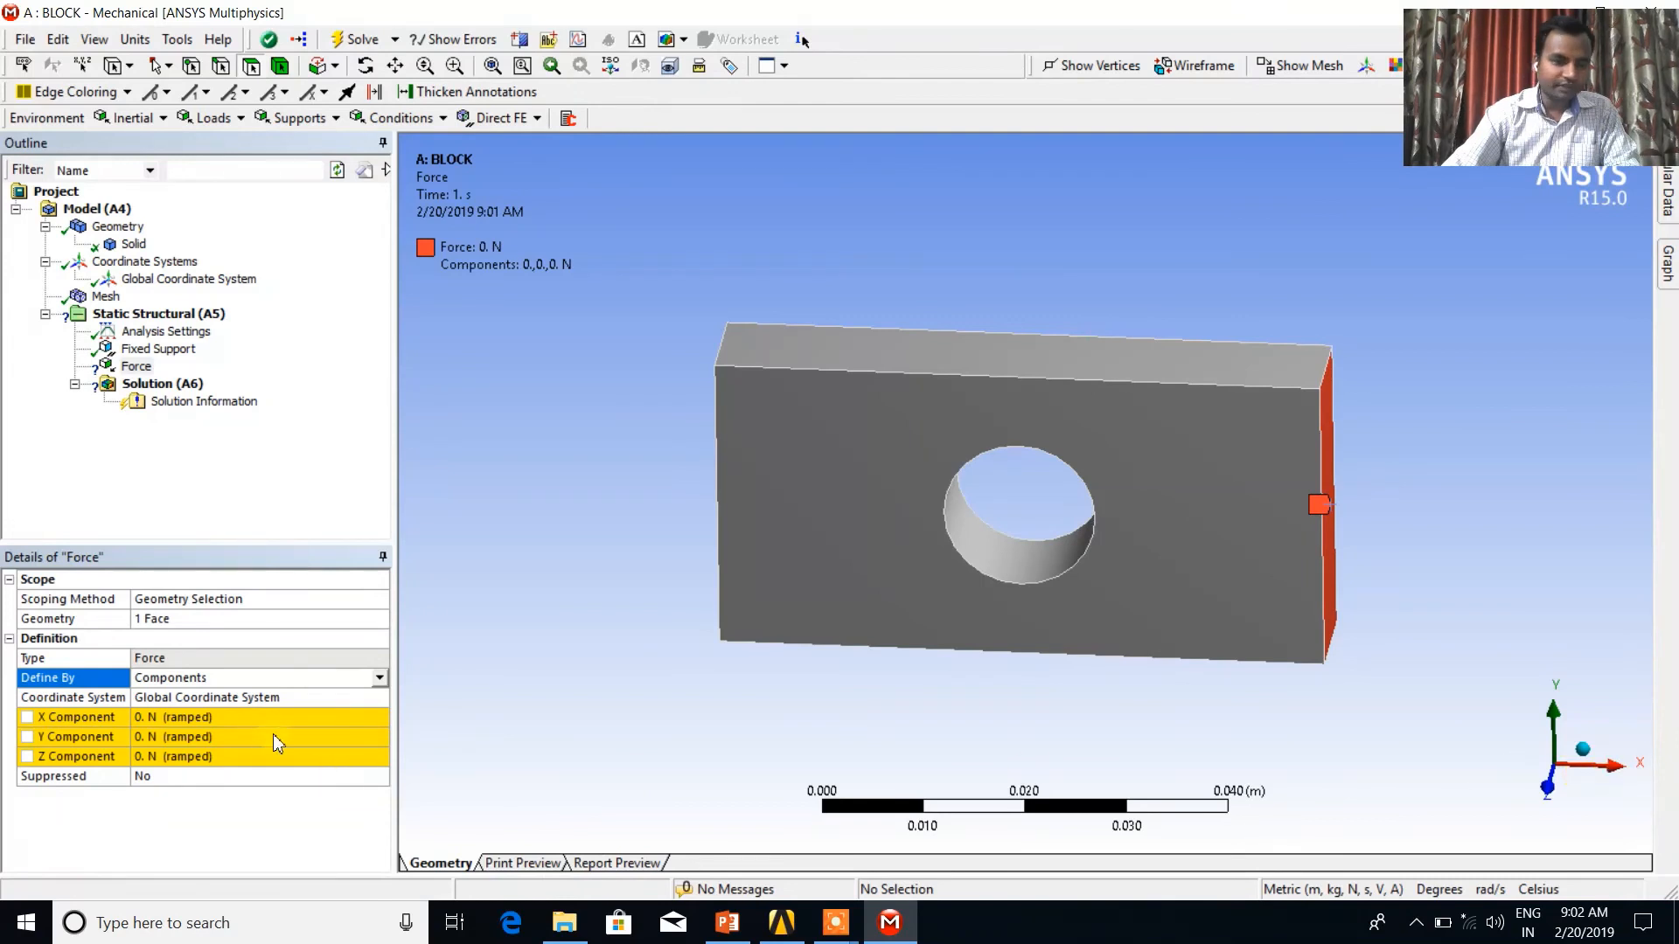
click(240, 718)
text(1)
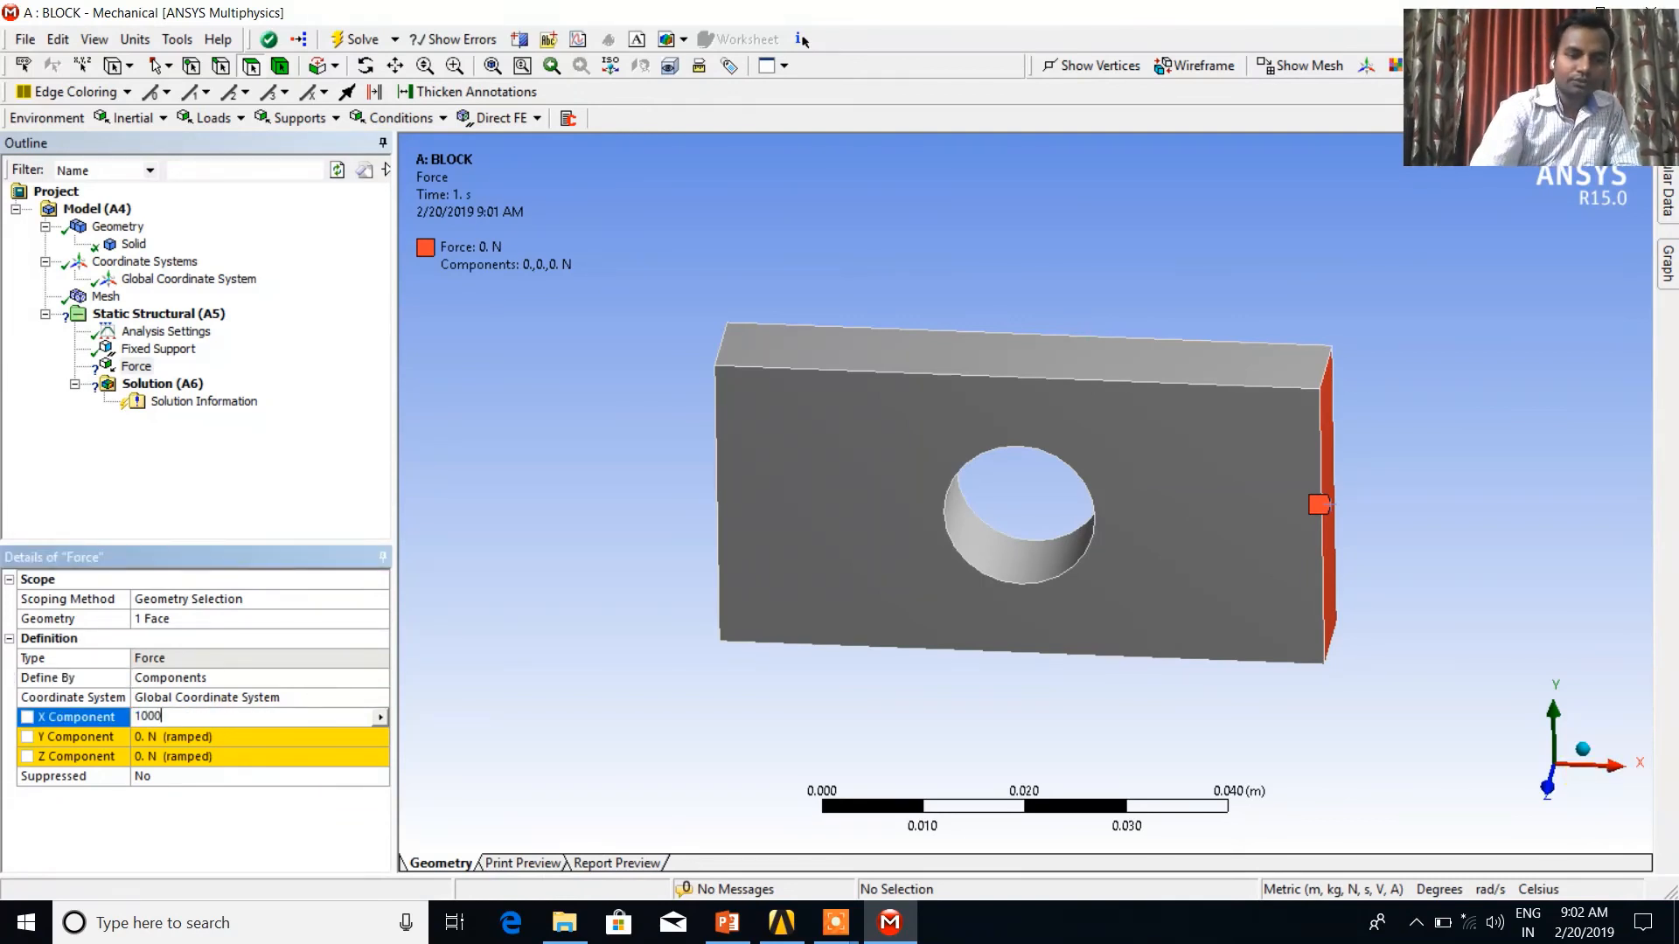
text(000)
key(Return)
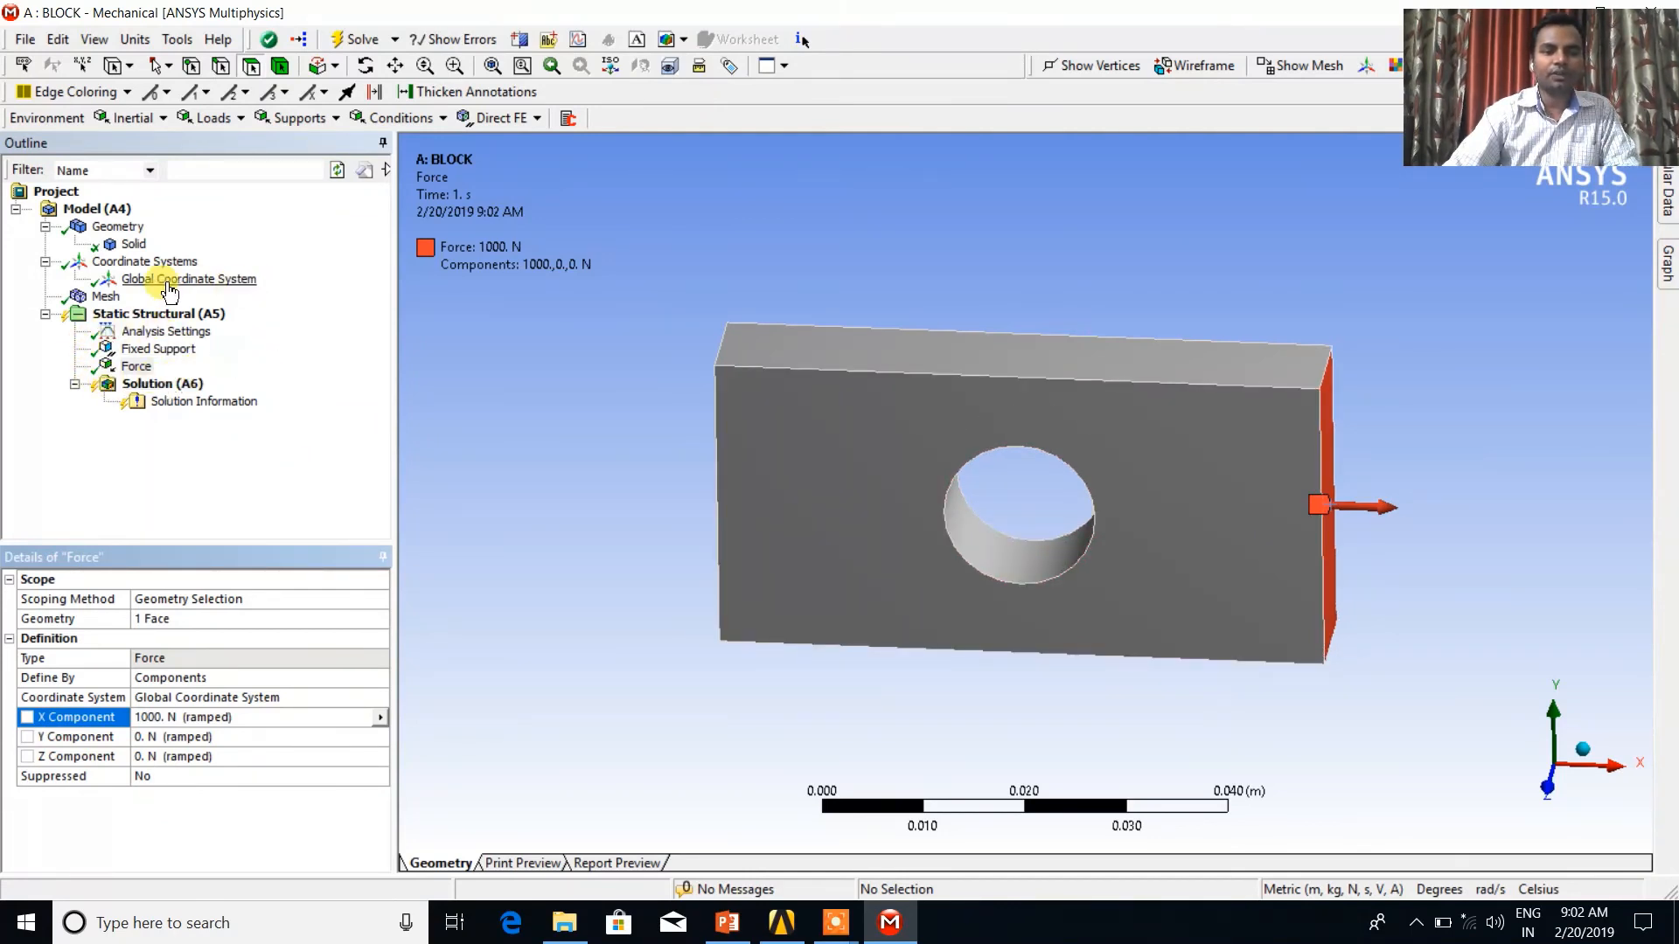
- Add Equivalent (von-Mises) Stress and Total Deformation results to the Solution
click(150, 390)
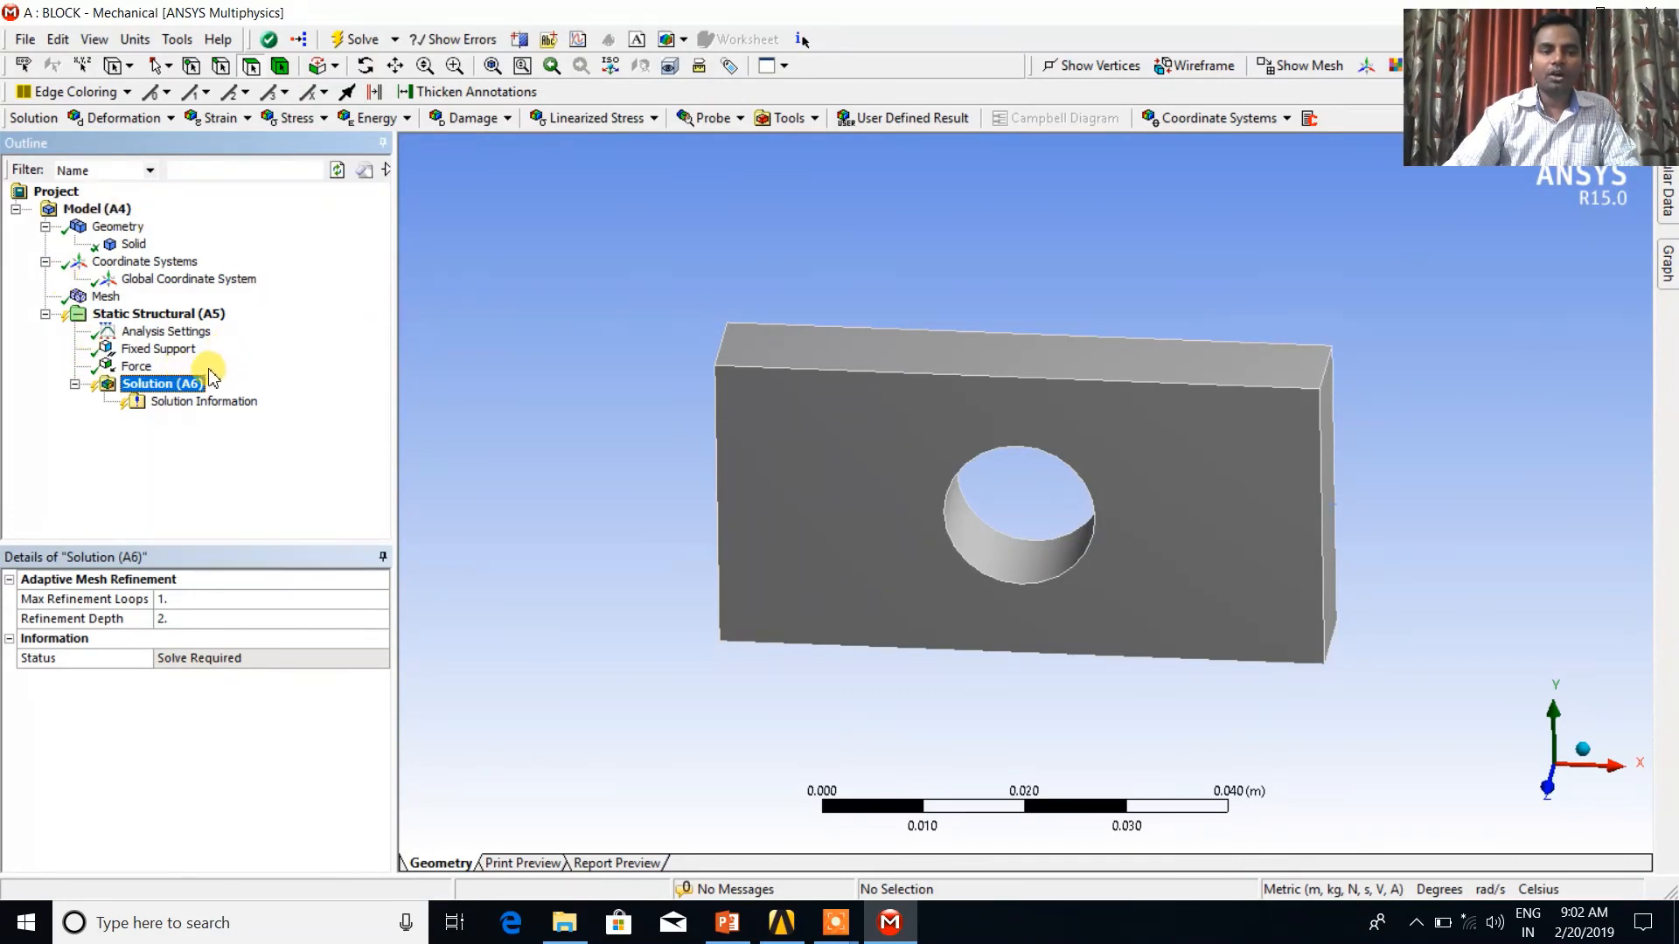
click(295, 119)
click(302, 143)
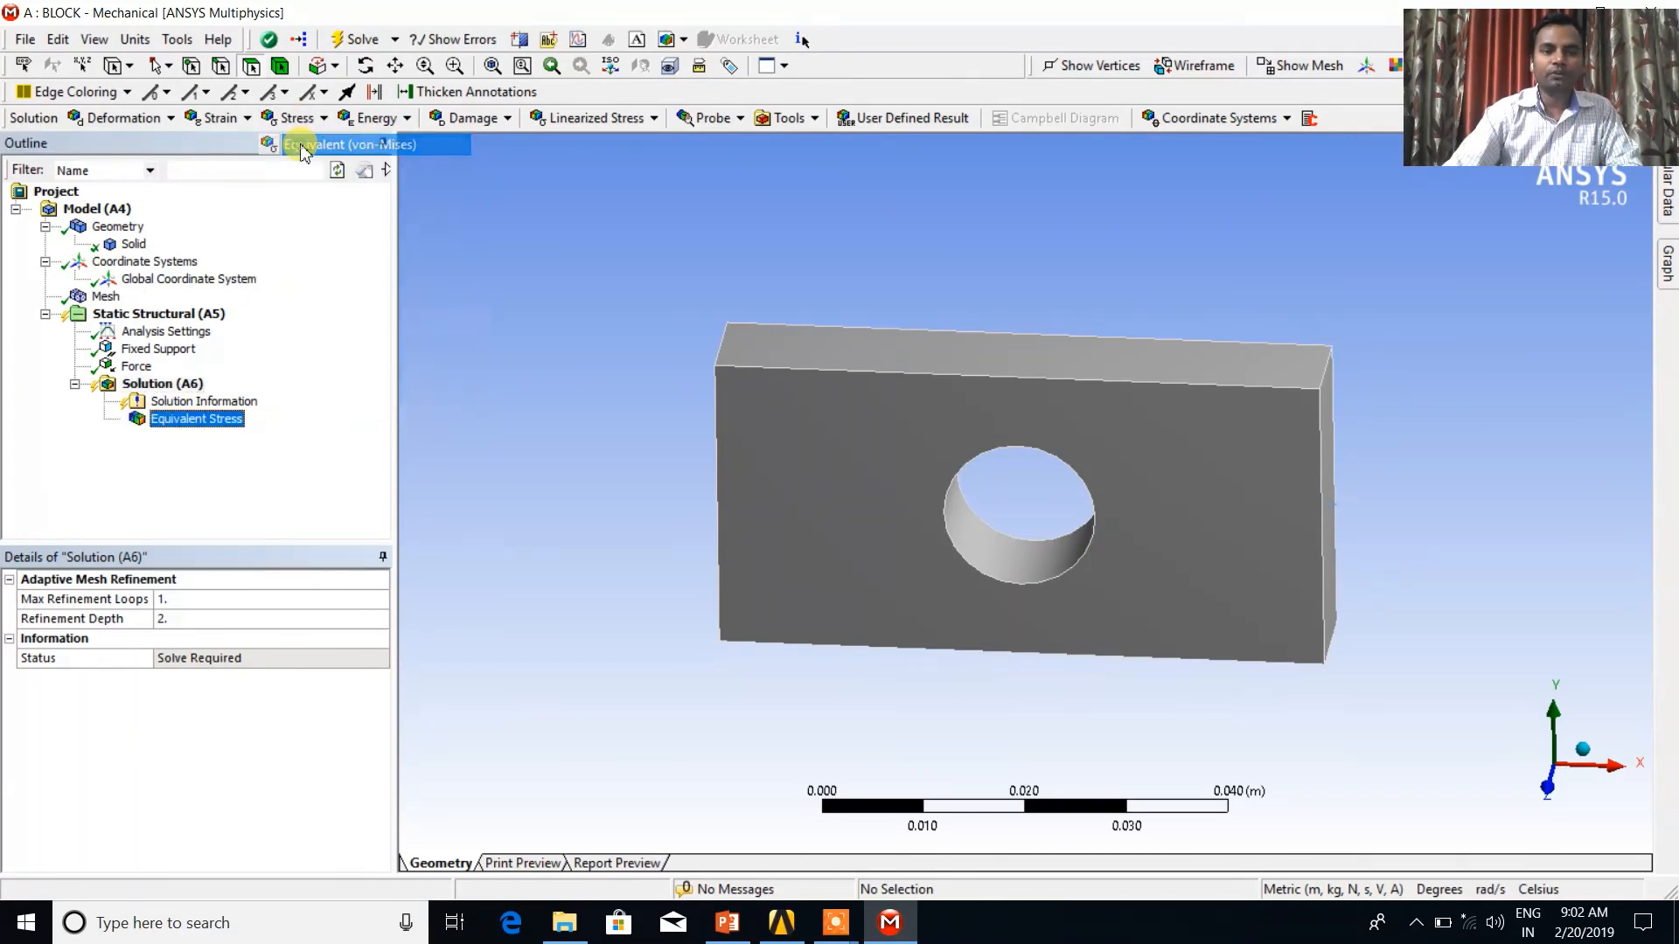
click(127, 118)
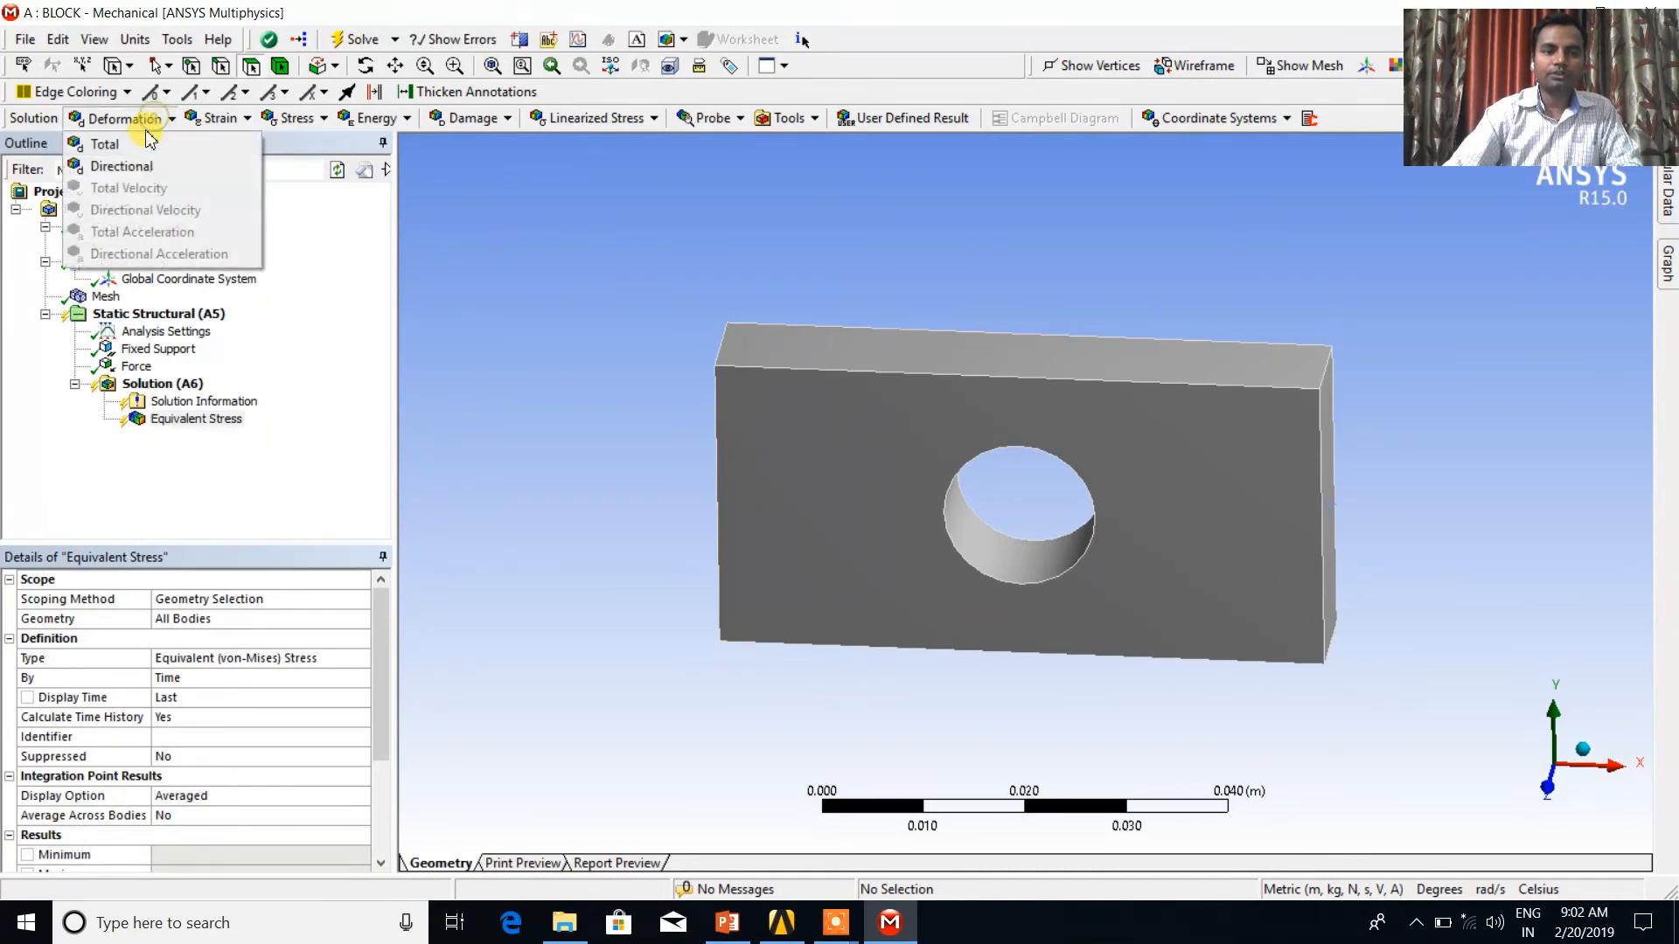
click(125, 149)
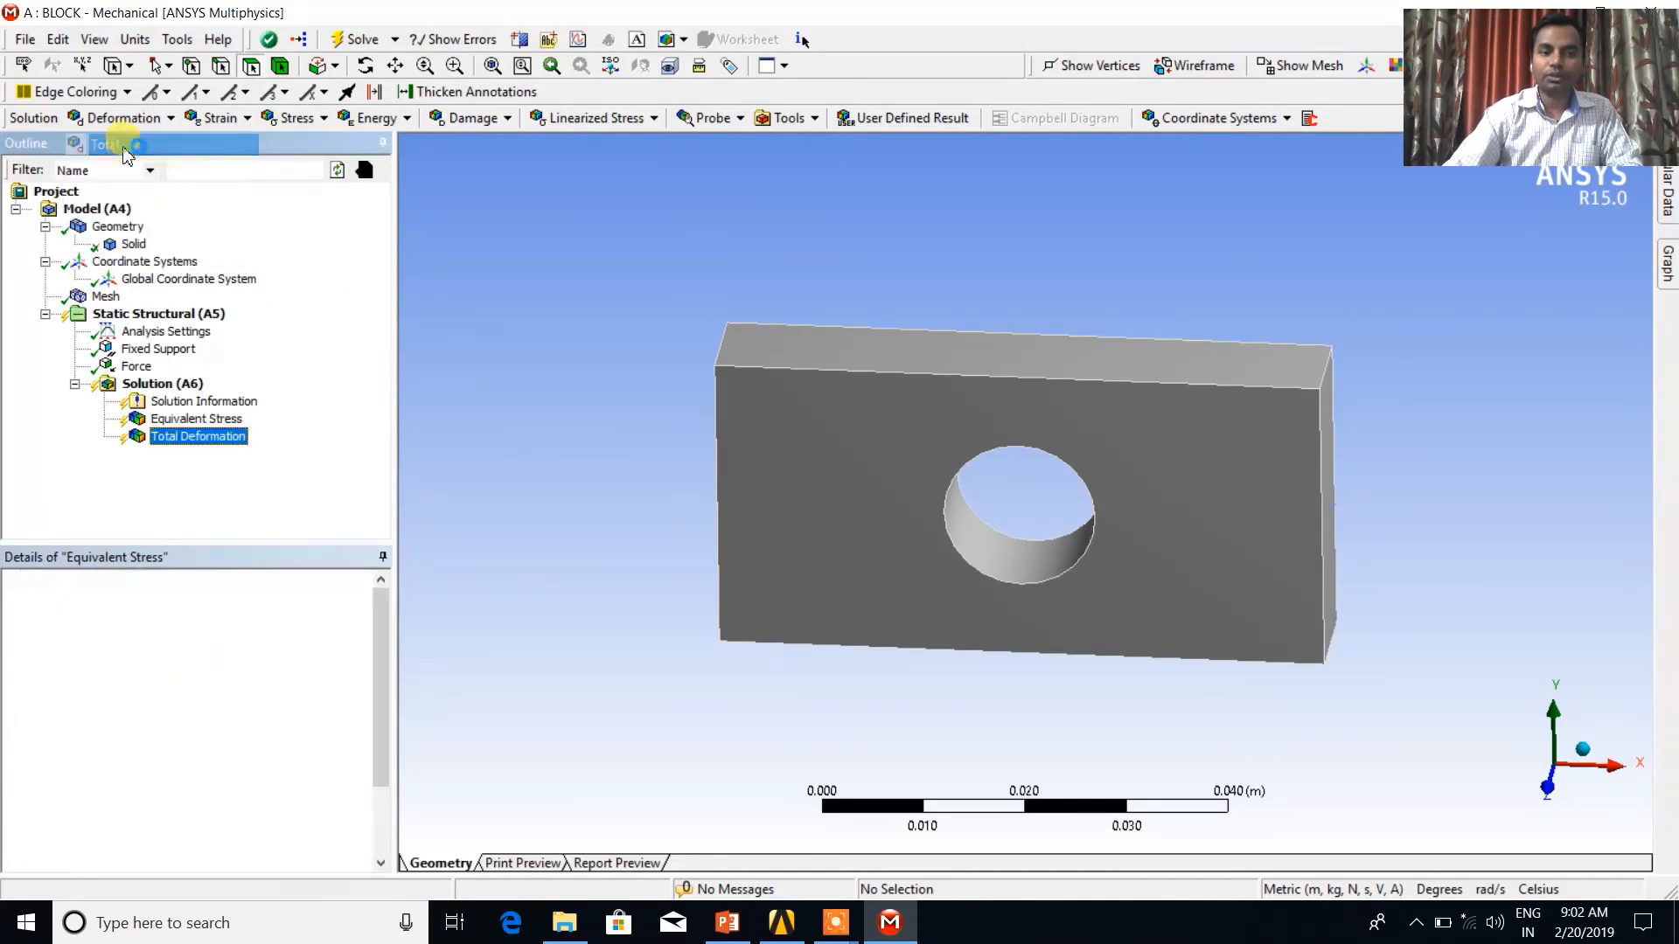
- Add Equivalent (von-Mises) elastic strain and Normal Stress results to the Solution
click(297, 118)
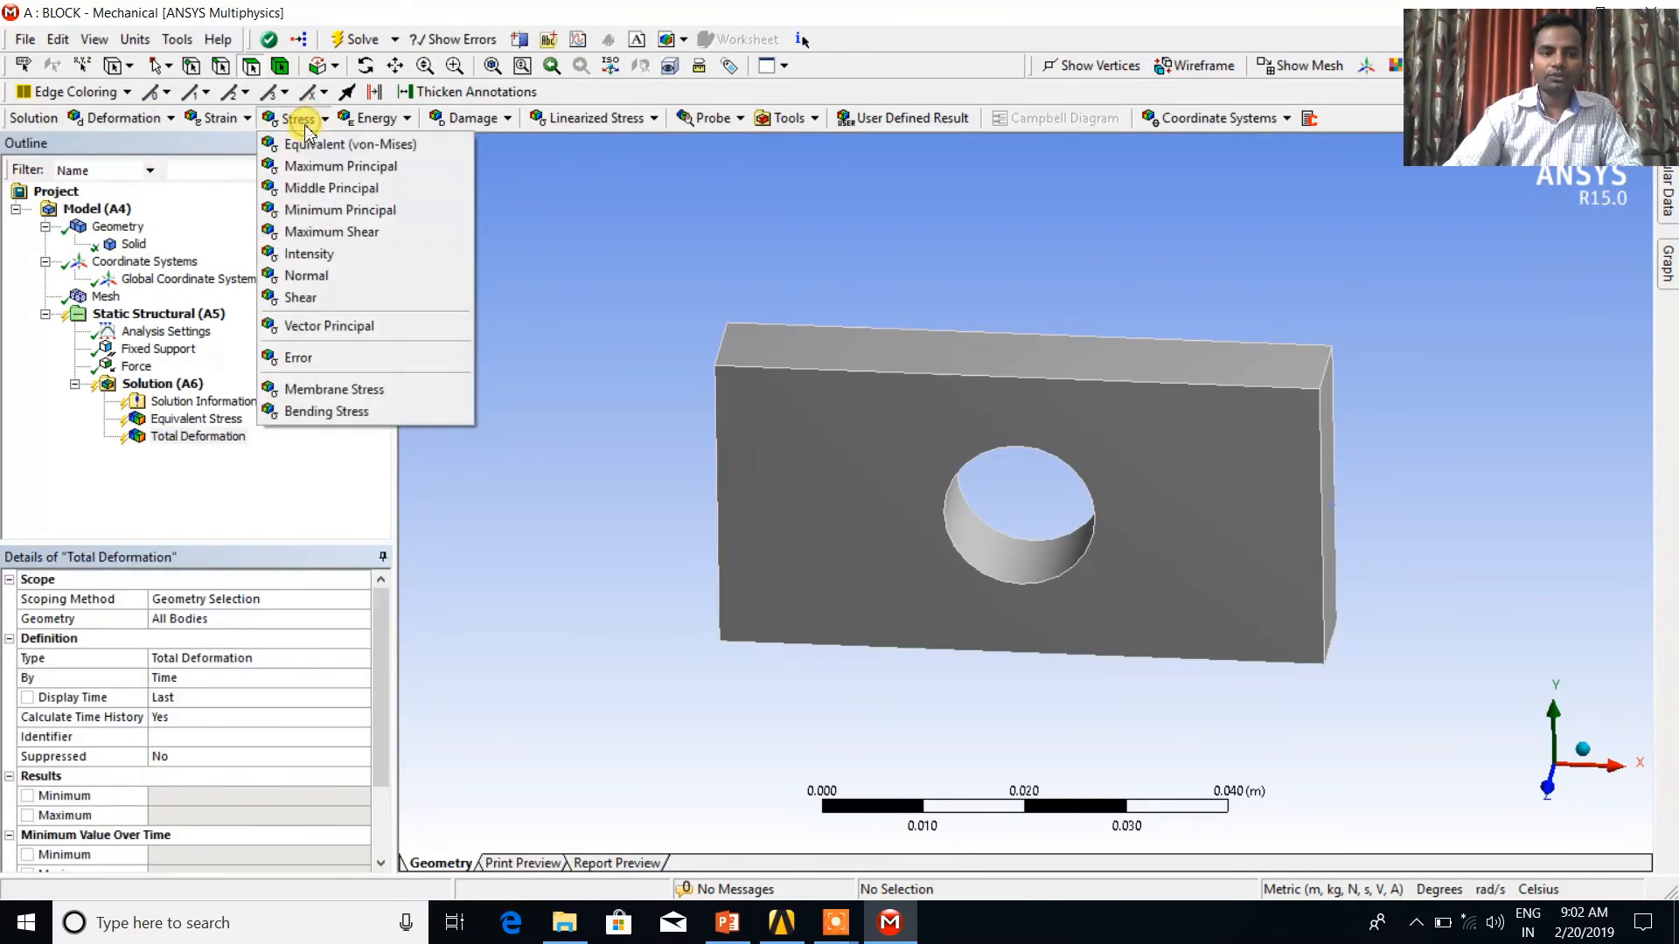
click(223, 119)
click(223, 119)
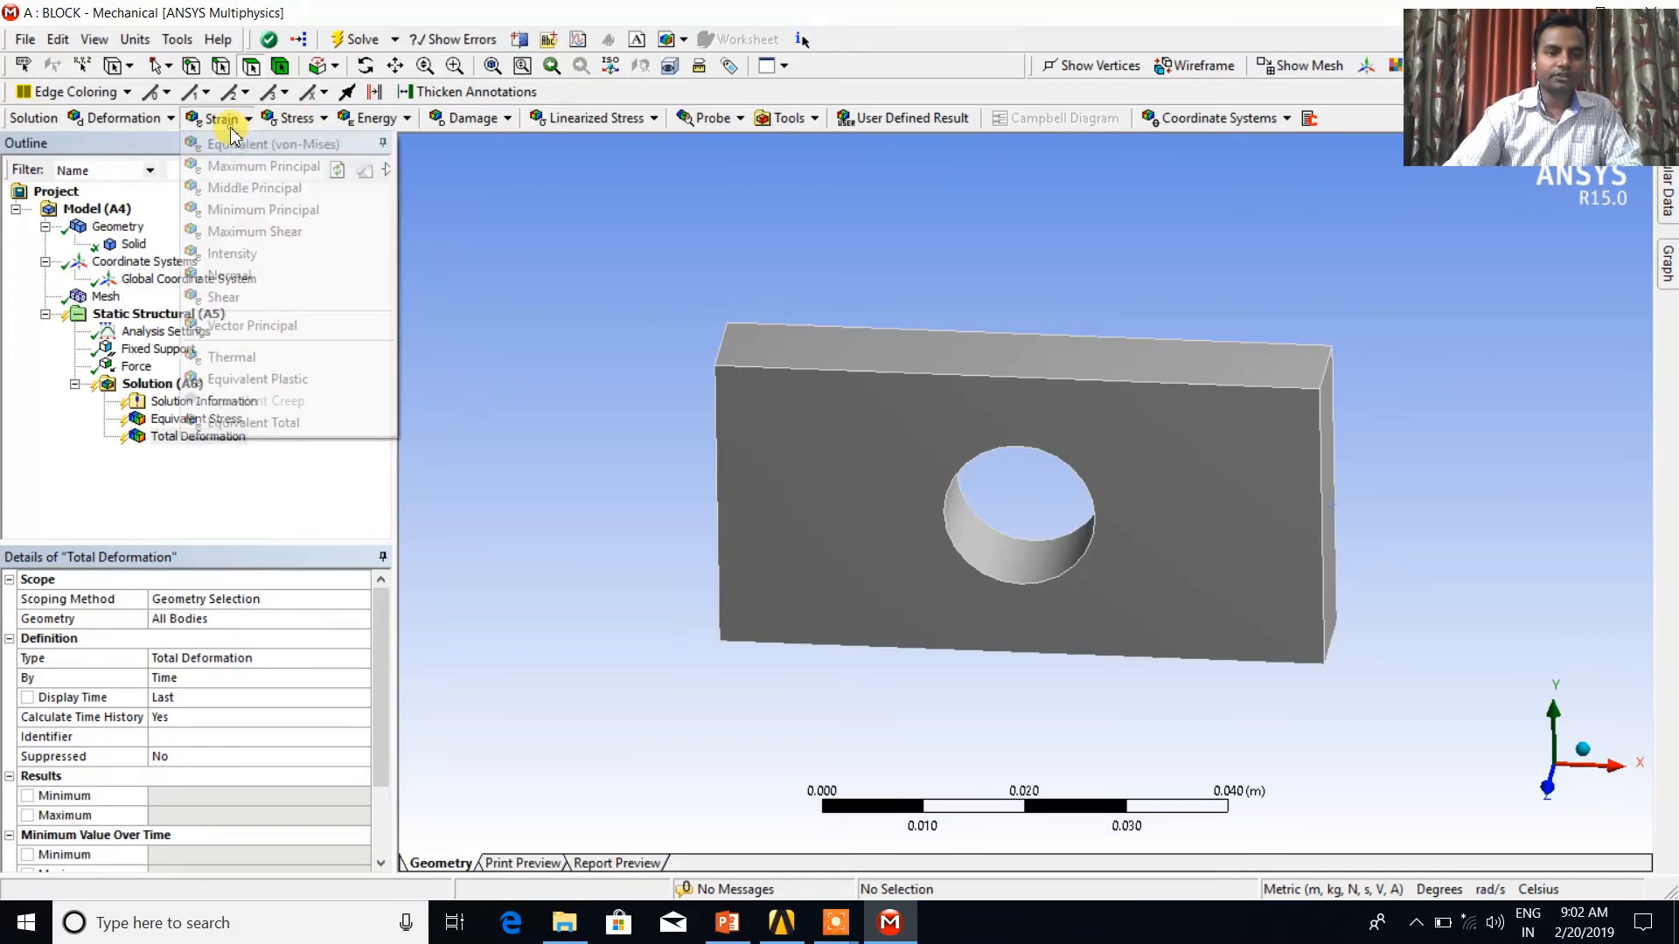
click(225, 142)
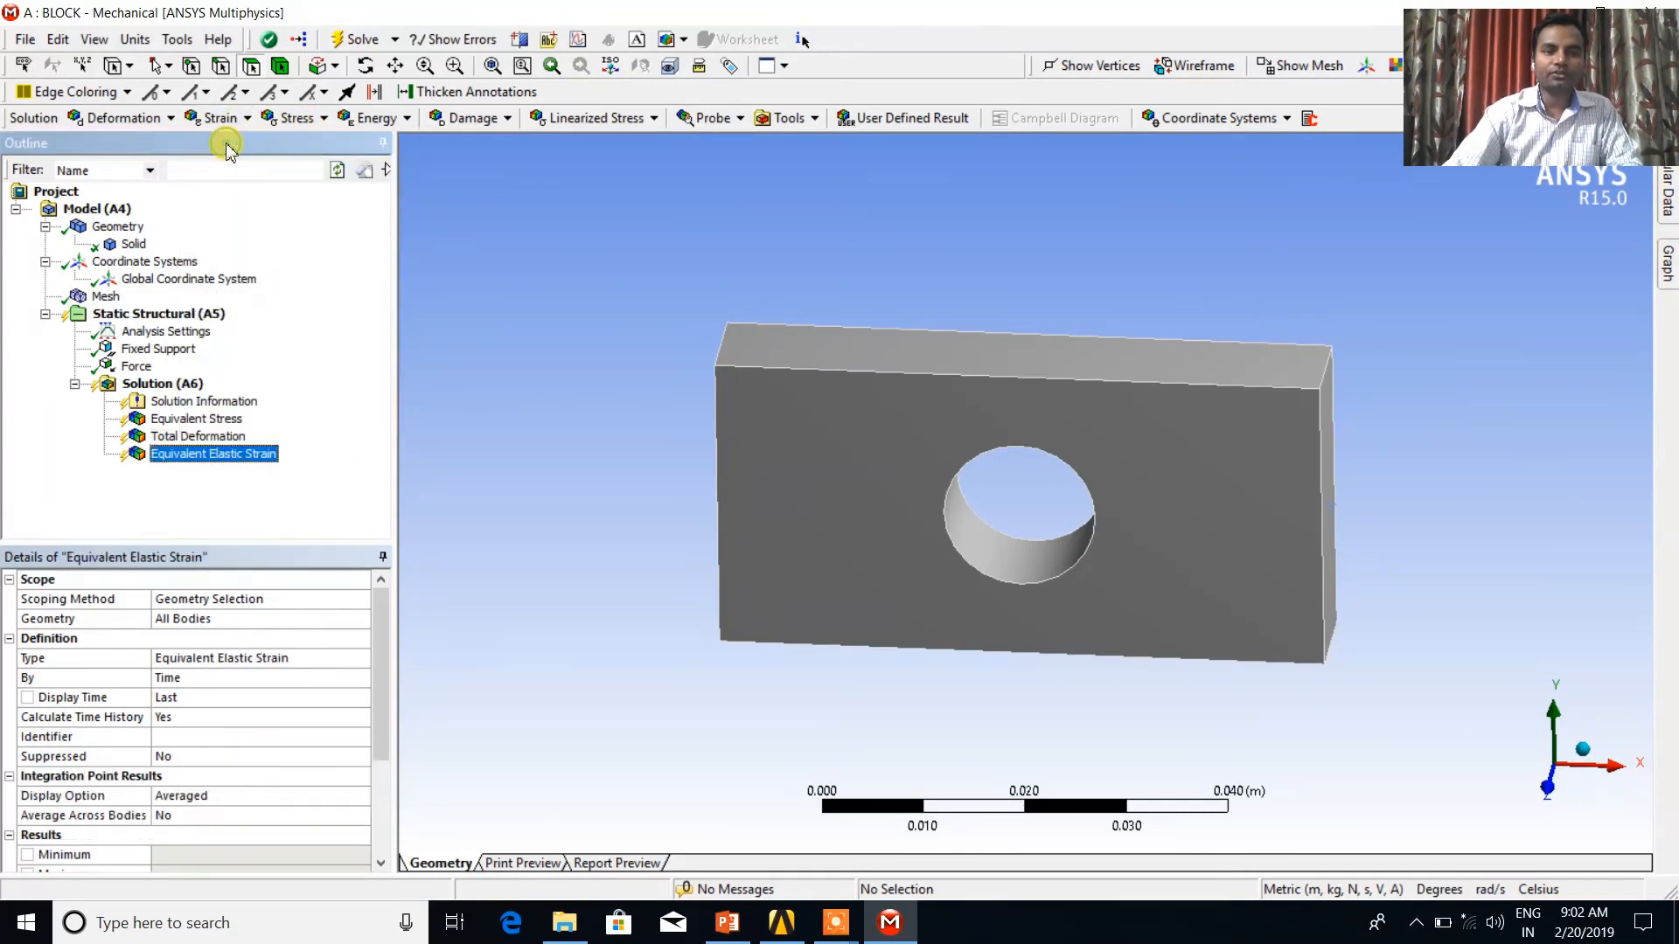
click(320, 127)
click(301, 277)
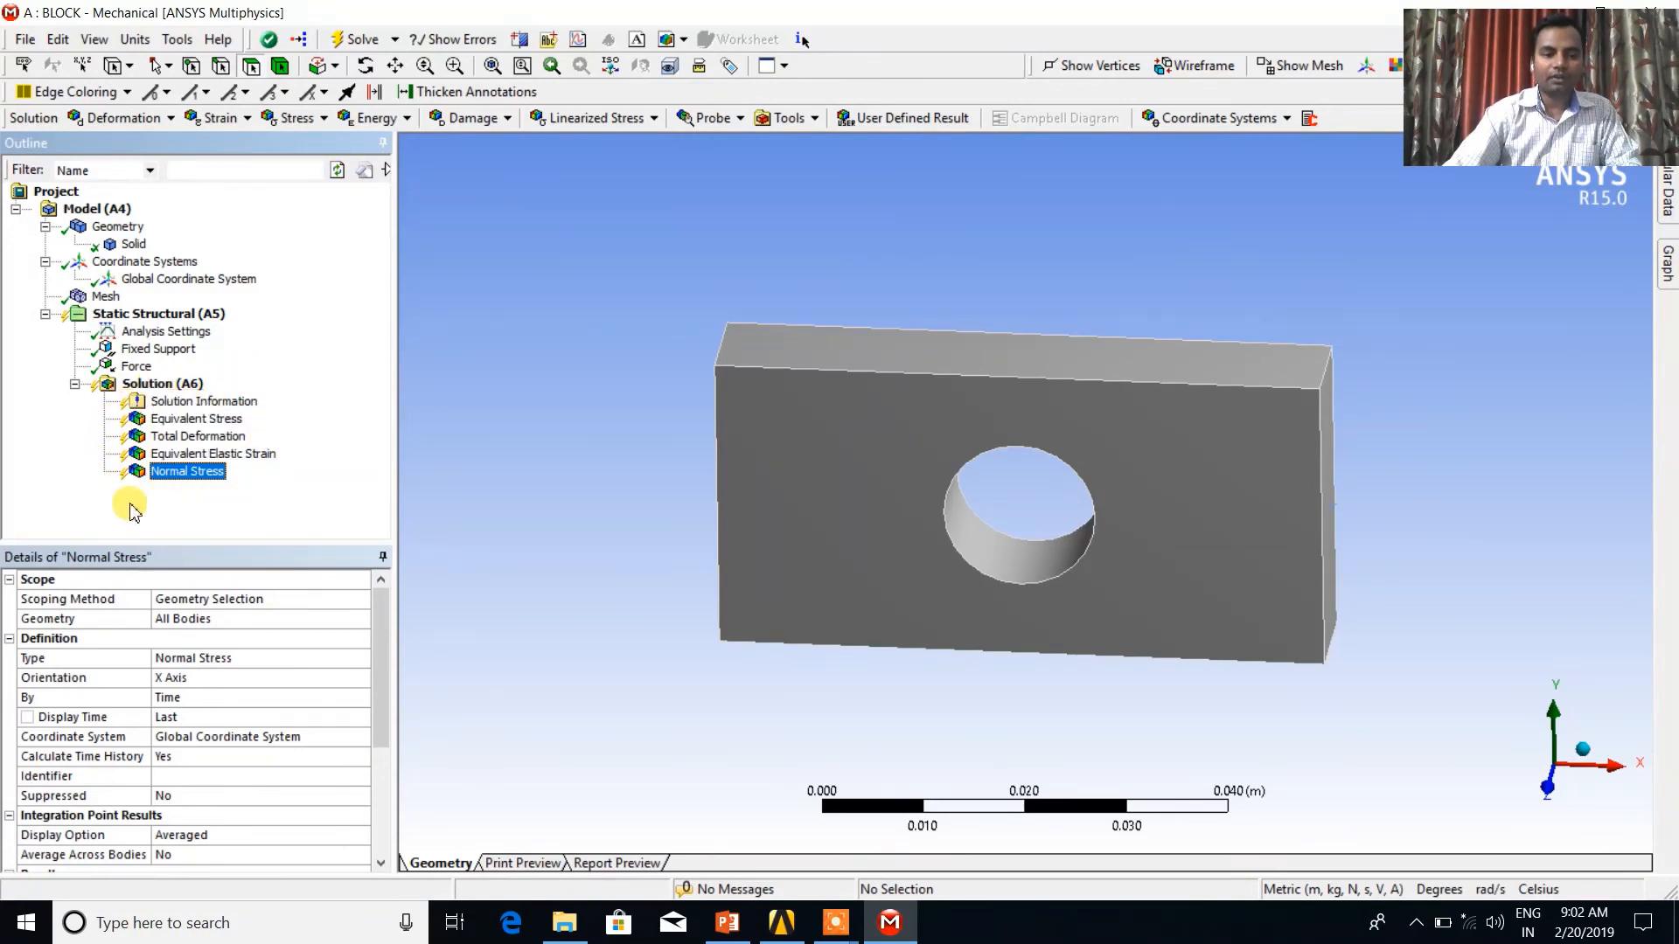
- Solve the Static Structural analysis and follow the solver output in Solution Information
click(185, 384)
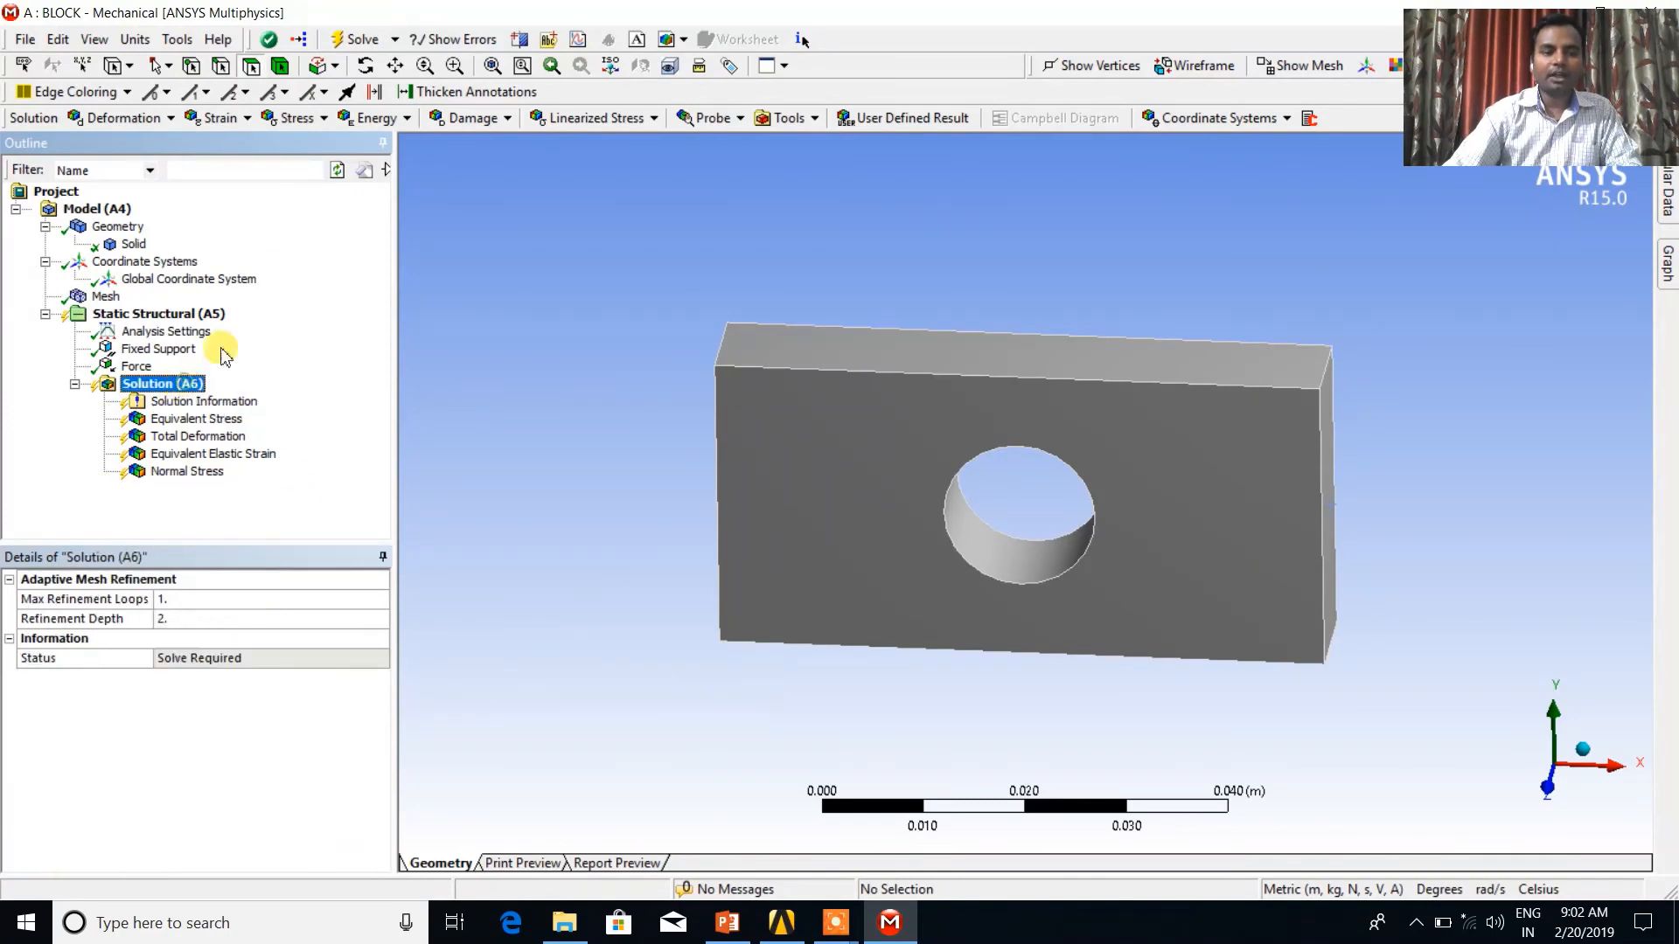
click(358, 41)
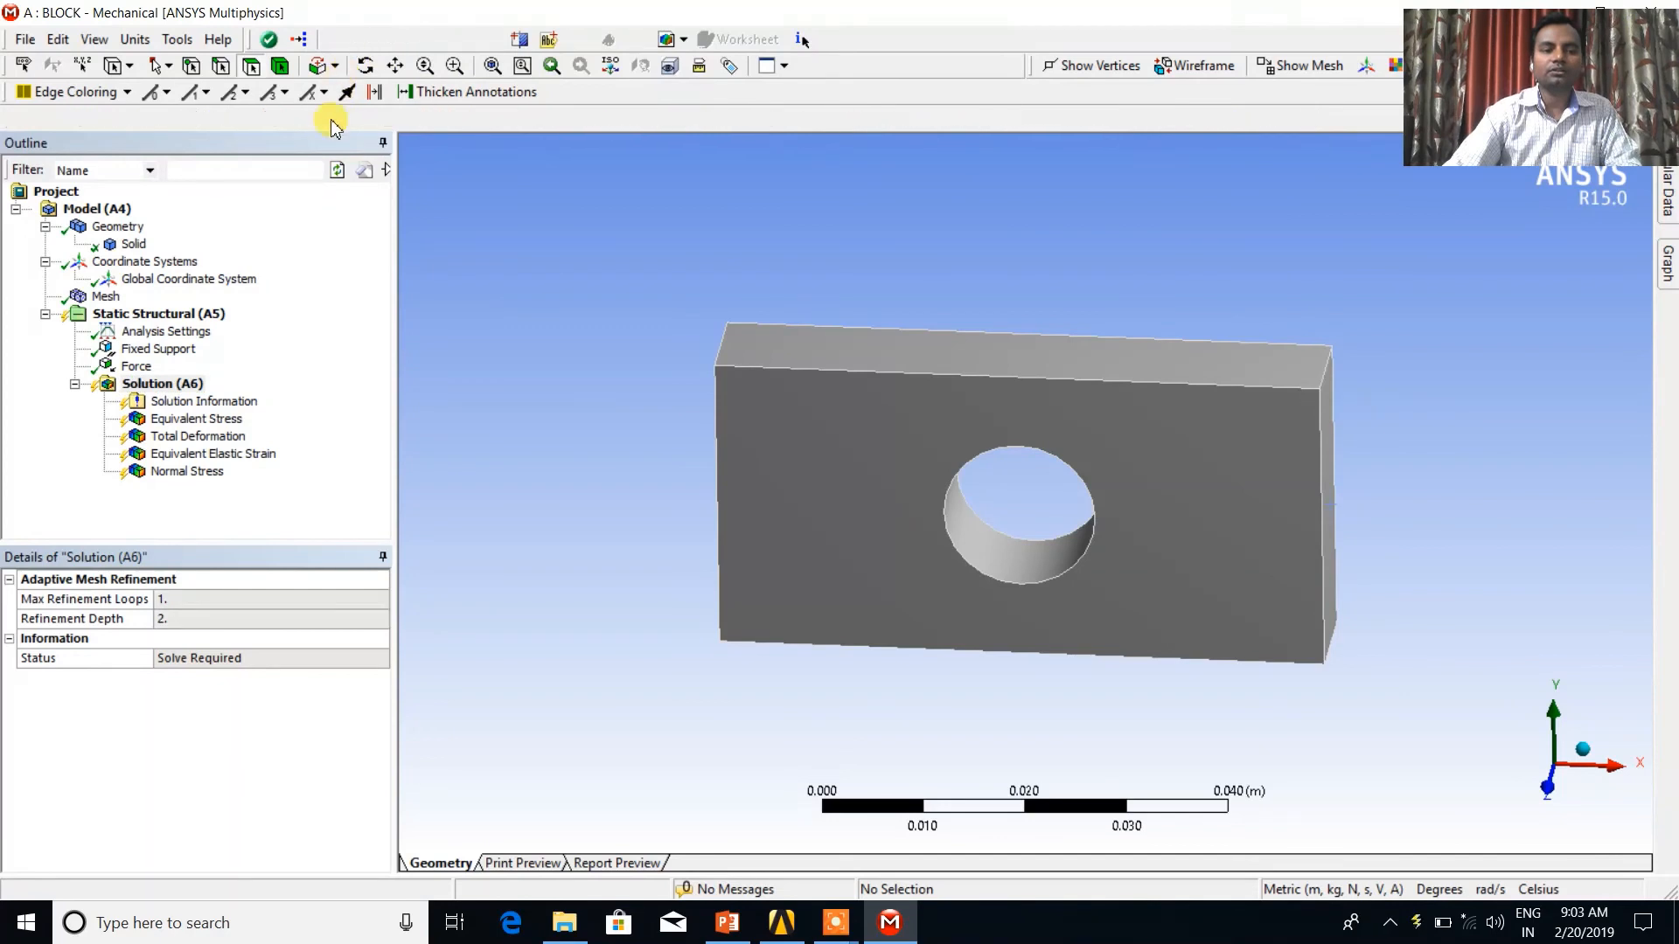
click(215, 403)
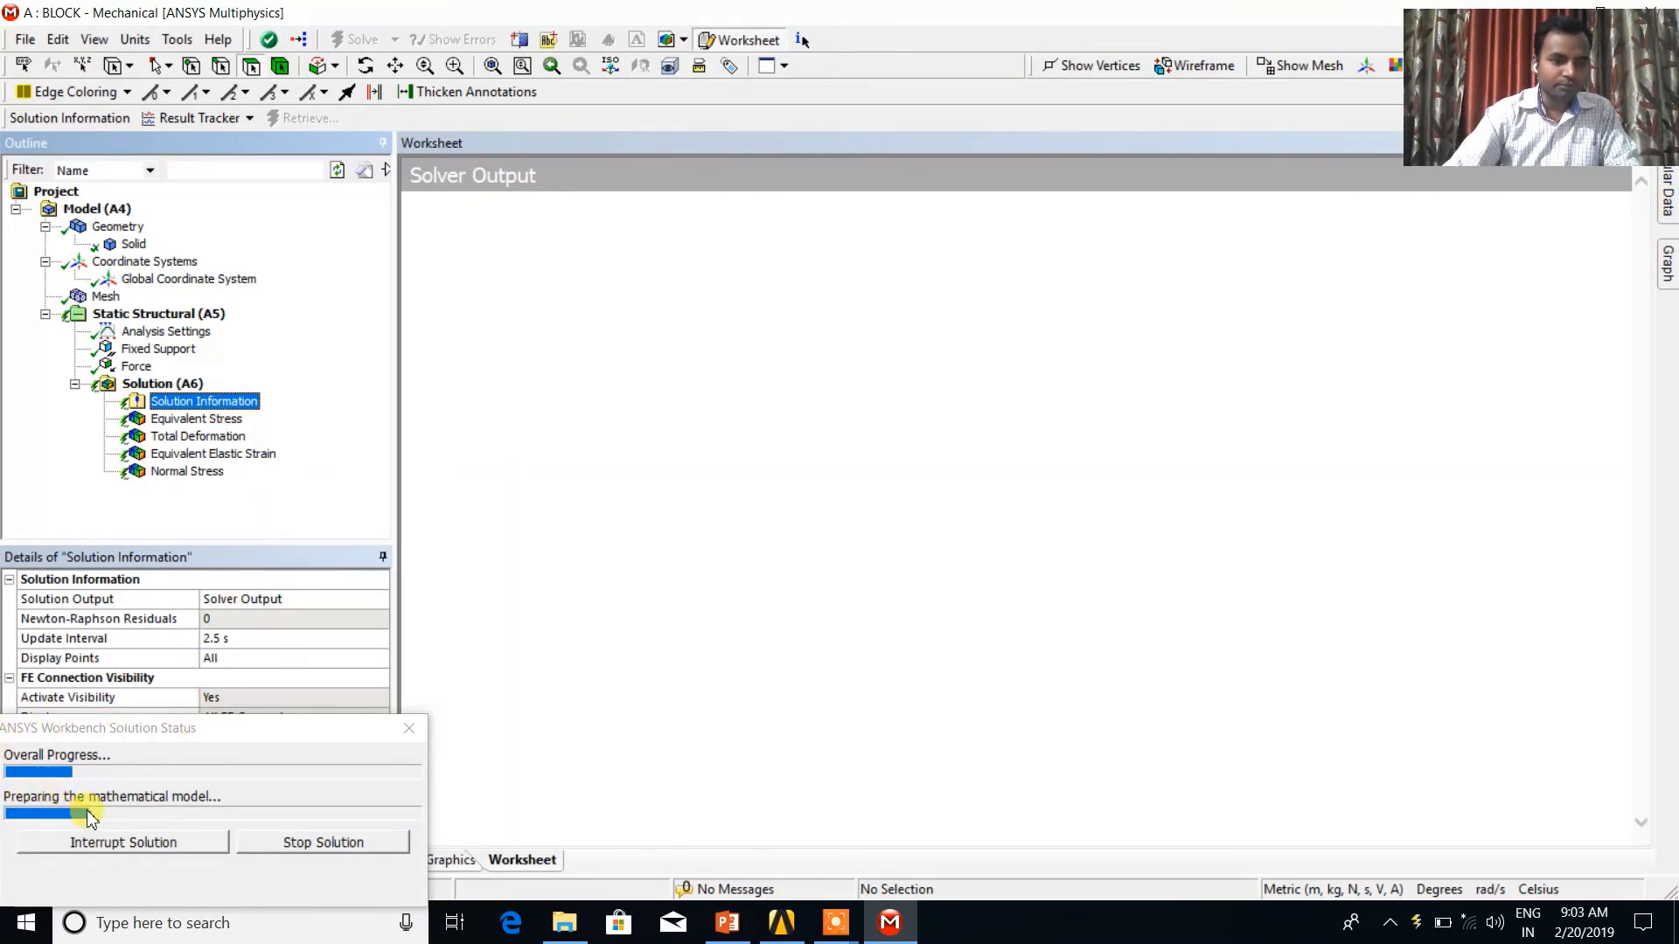
click(140, 813)
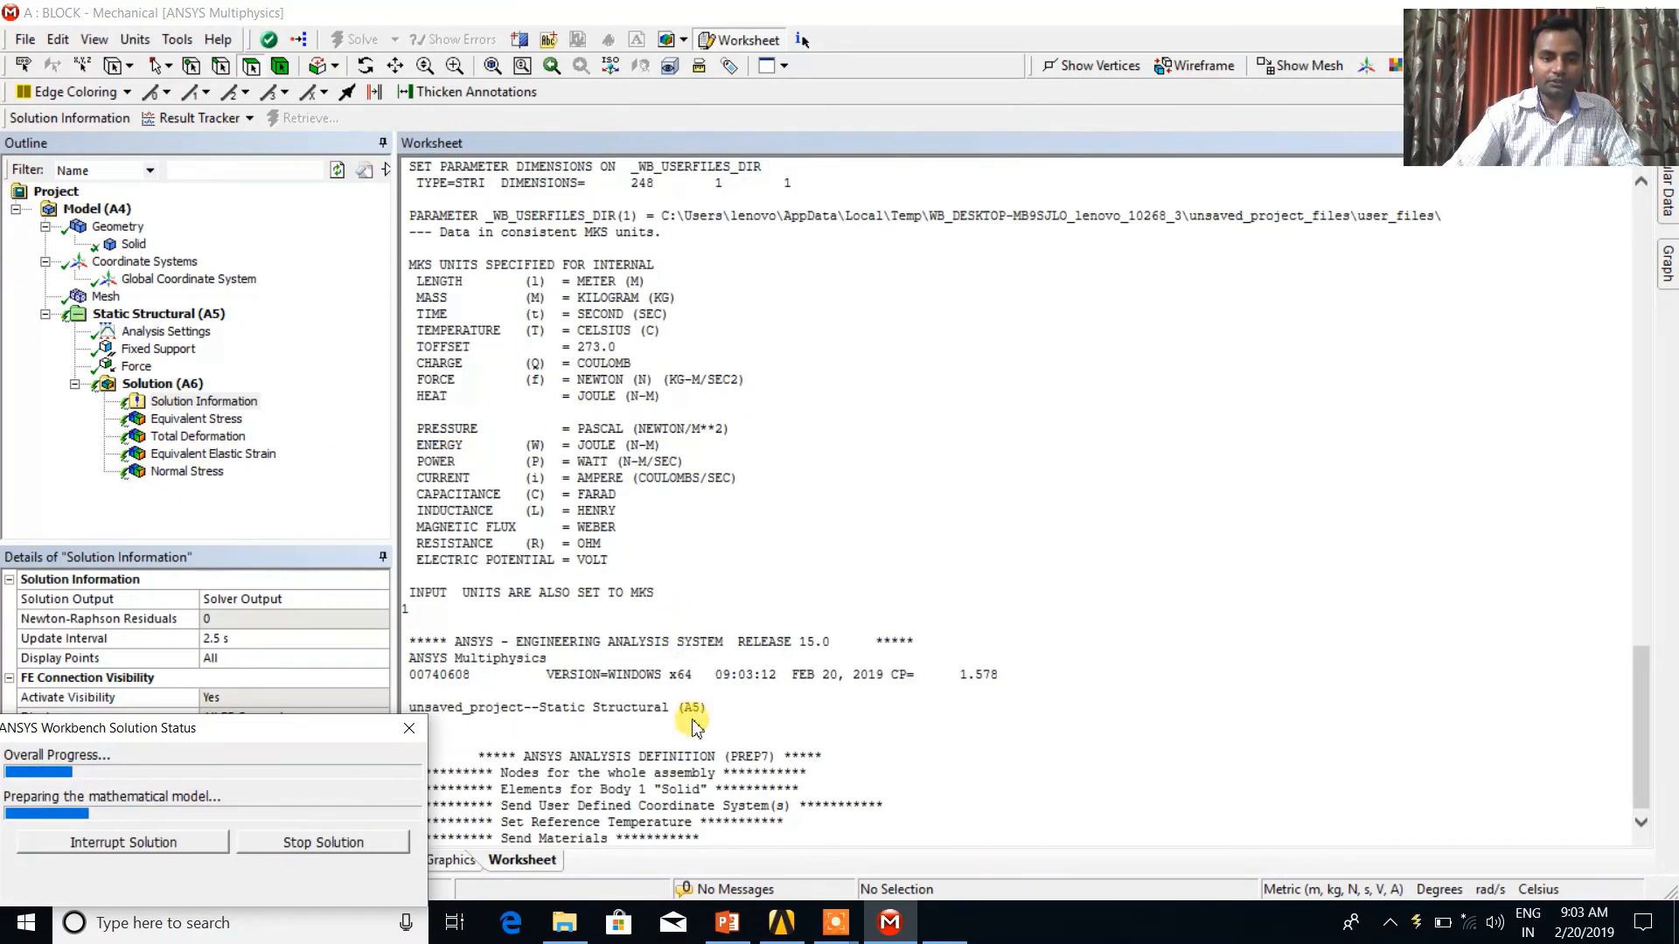
scroll(804, 455, up, 2)
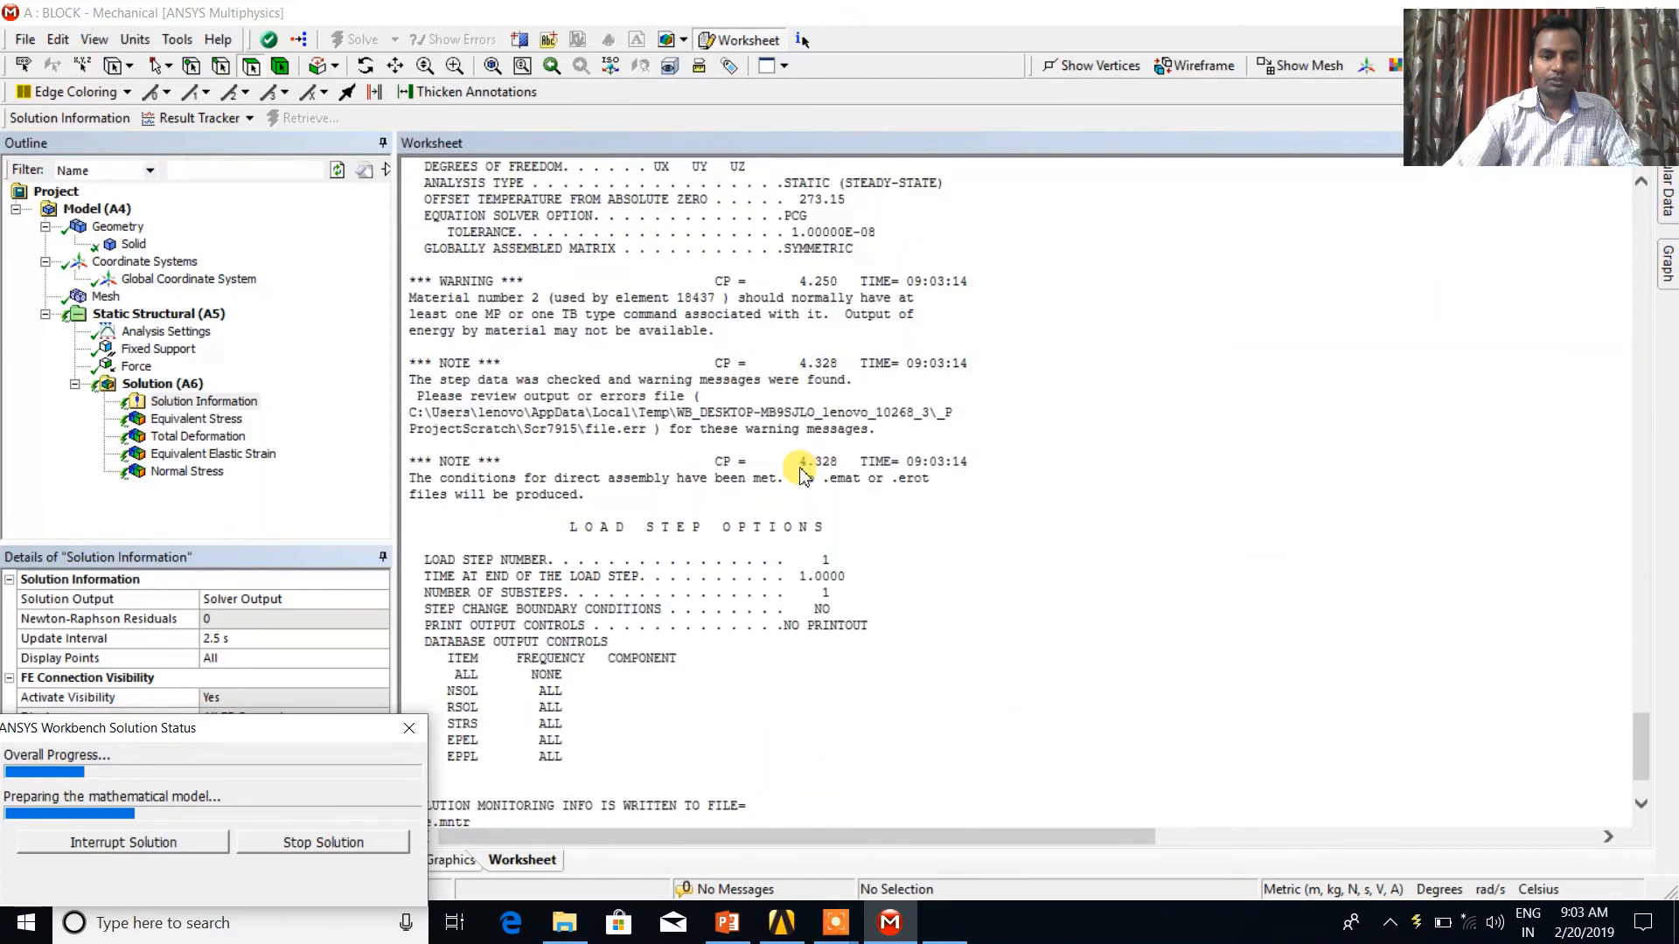
scroll(799, 477, up, 8)
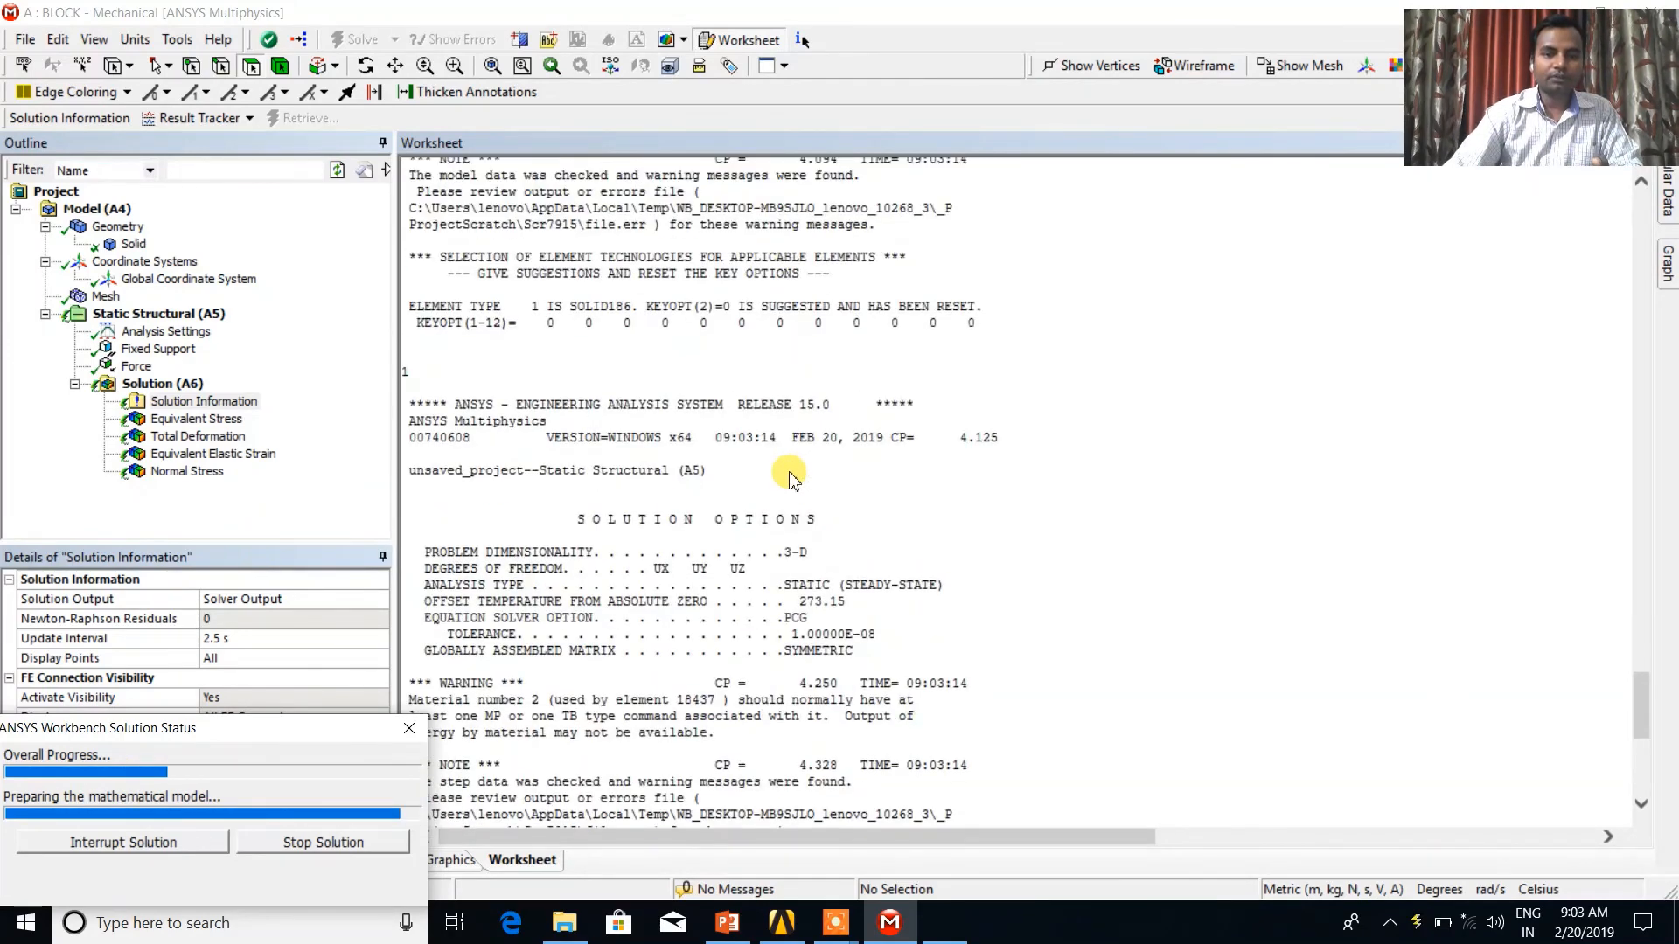
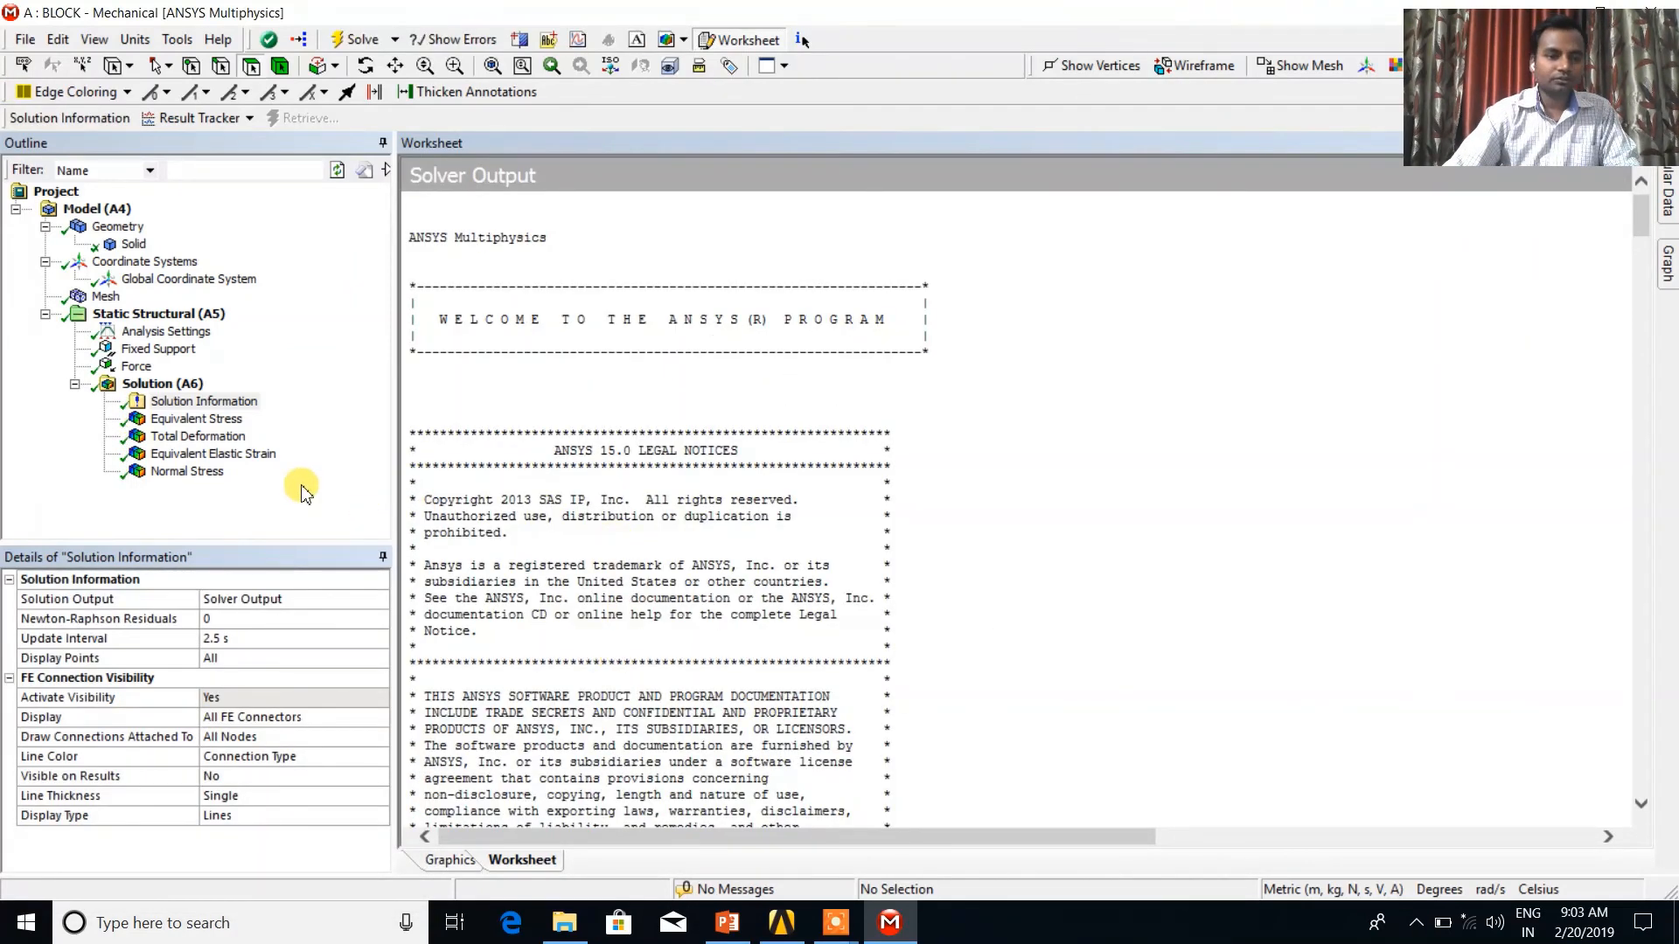
click(173, 384)
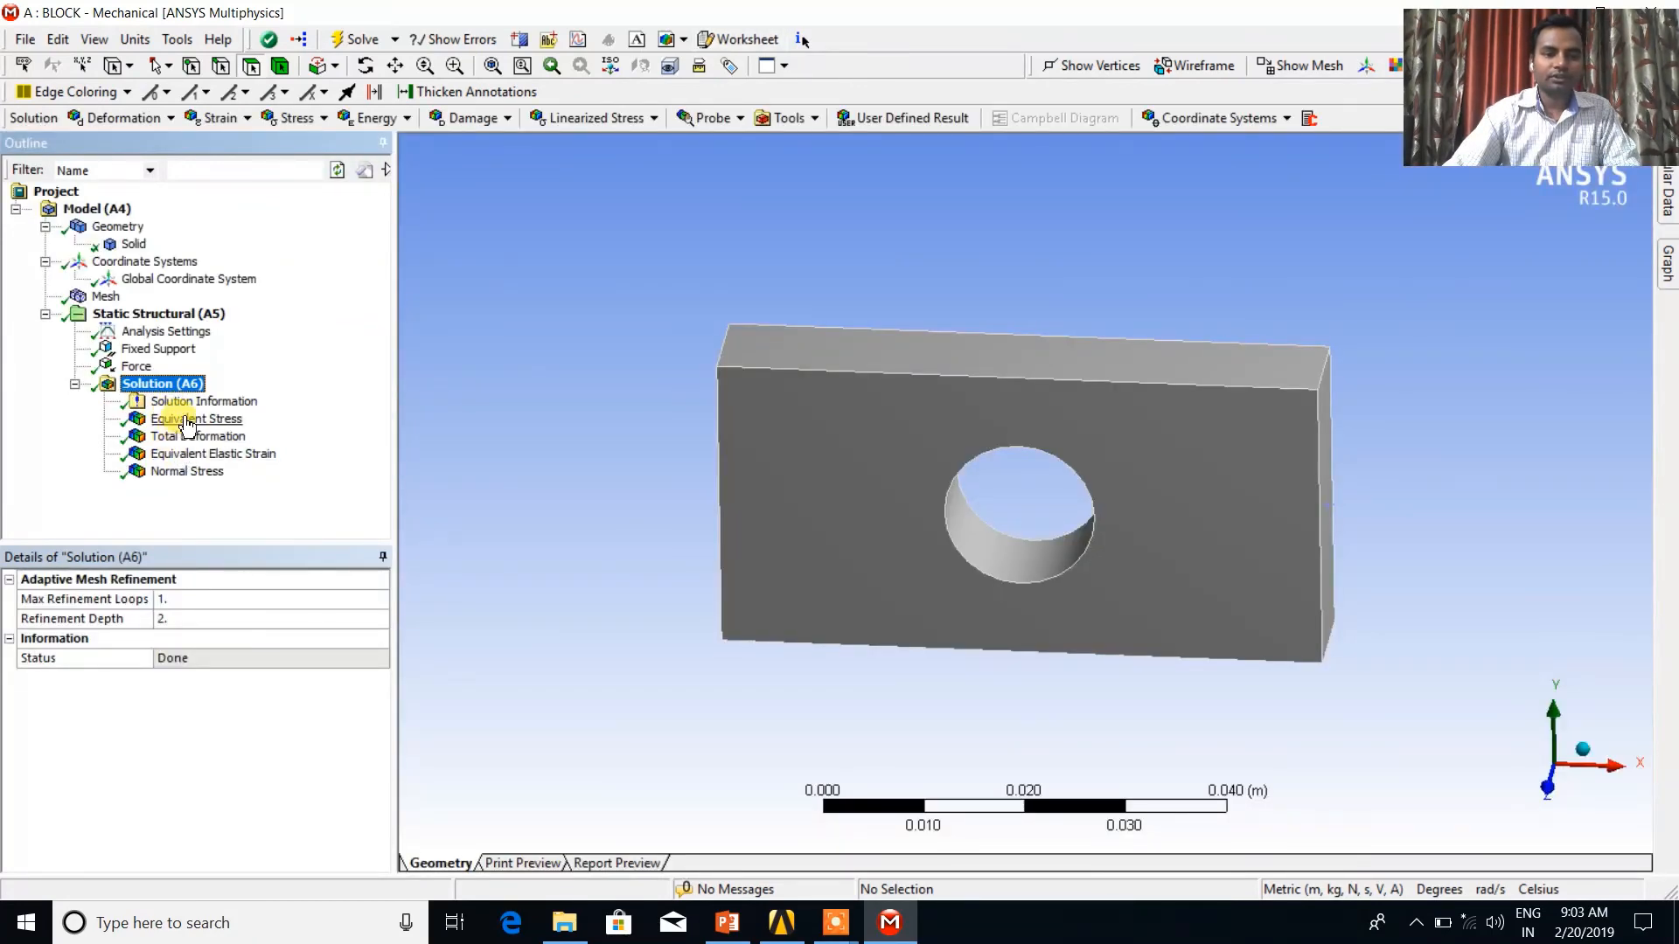
- Review the Equivalent Stress, Total Deformation, Equivalent Elastic Strain and Normal Stress contour results of the solved block
click(186, 420)
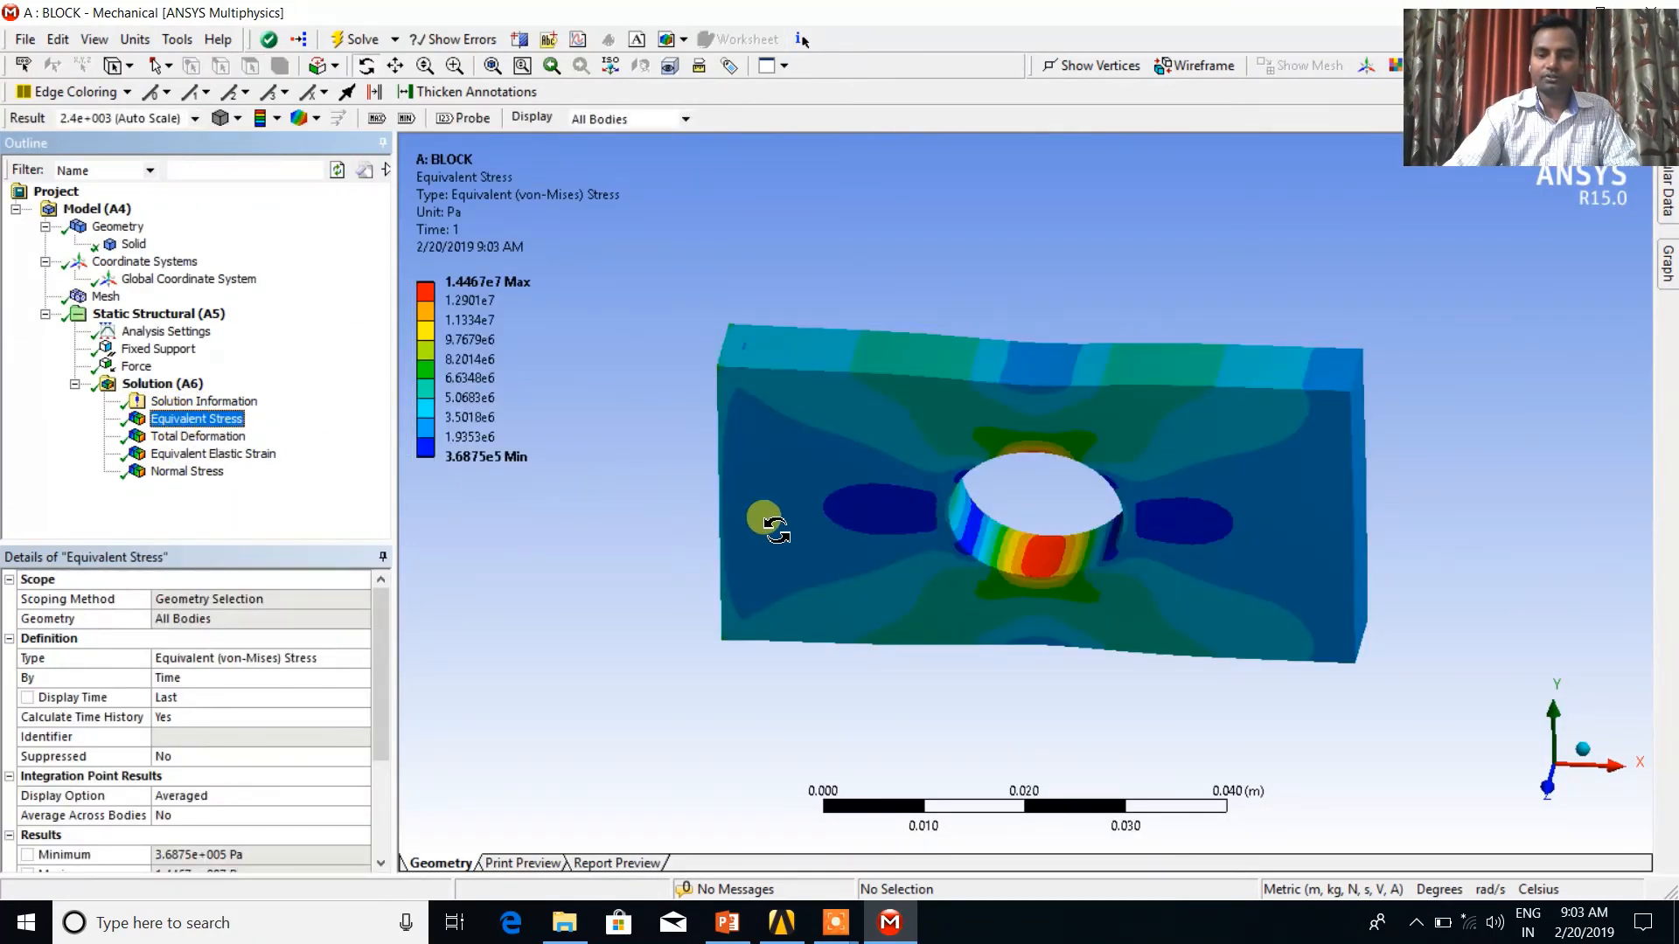
click(195, 437)
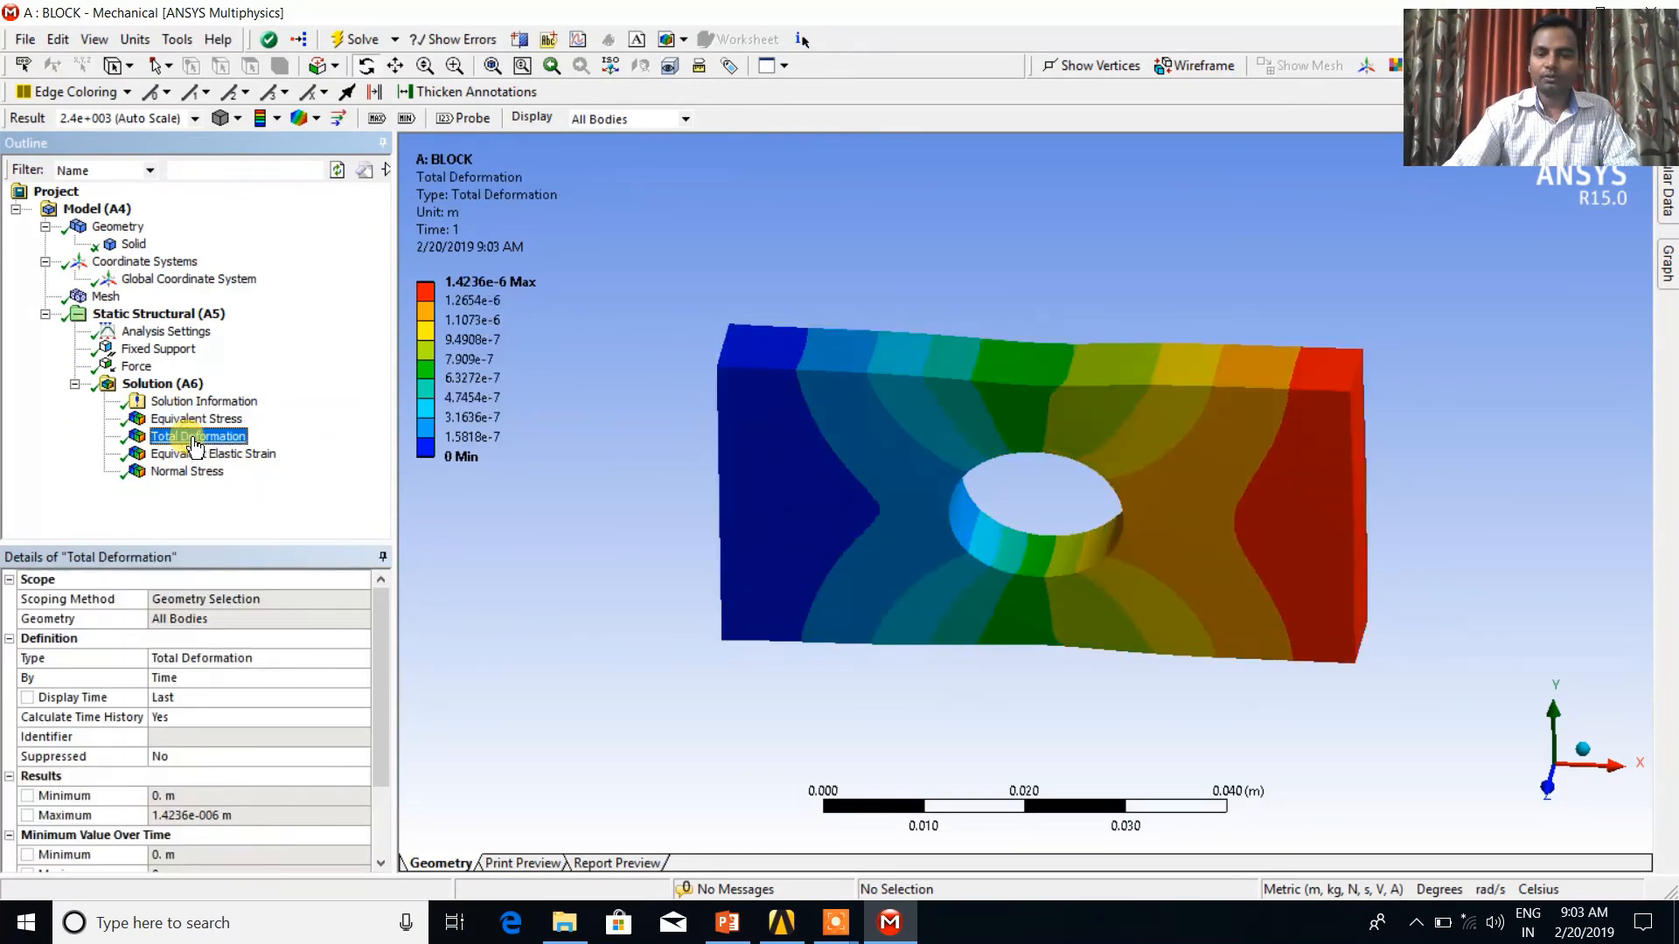
click(194, 456)
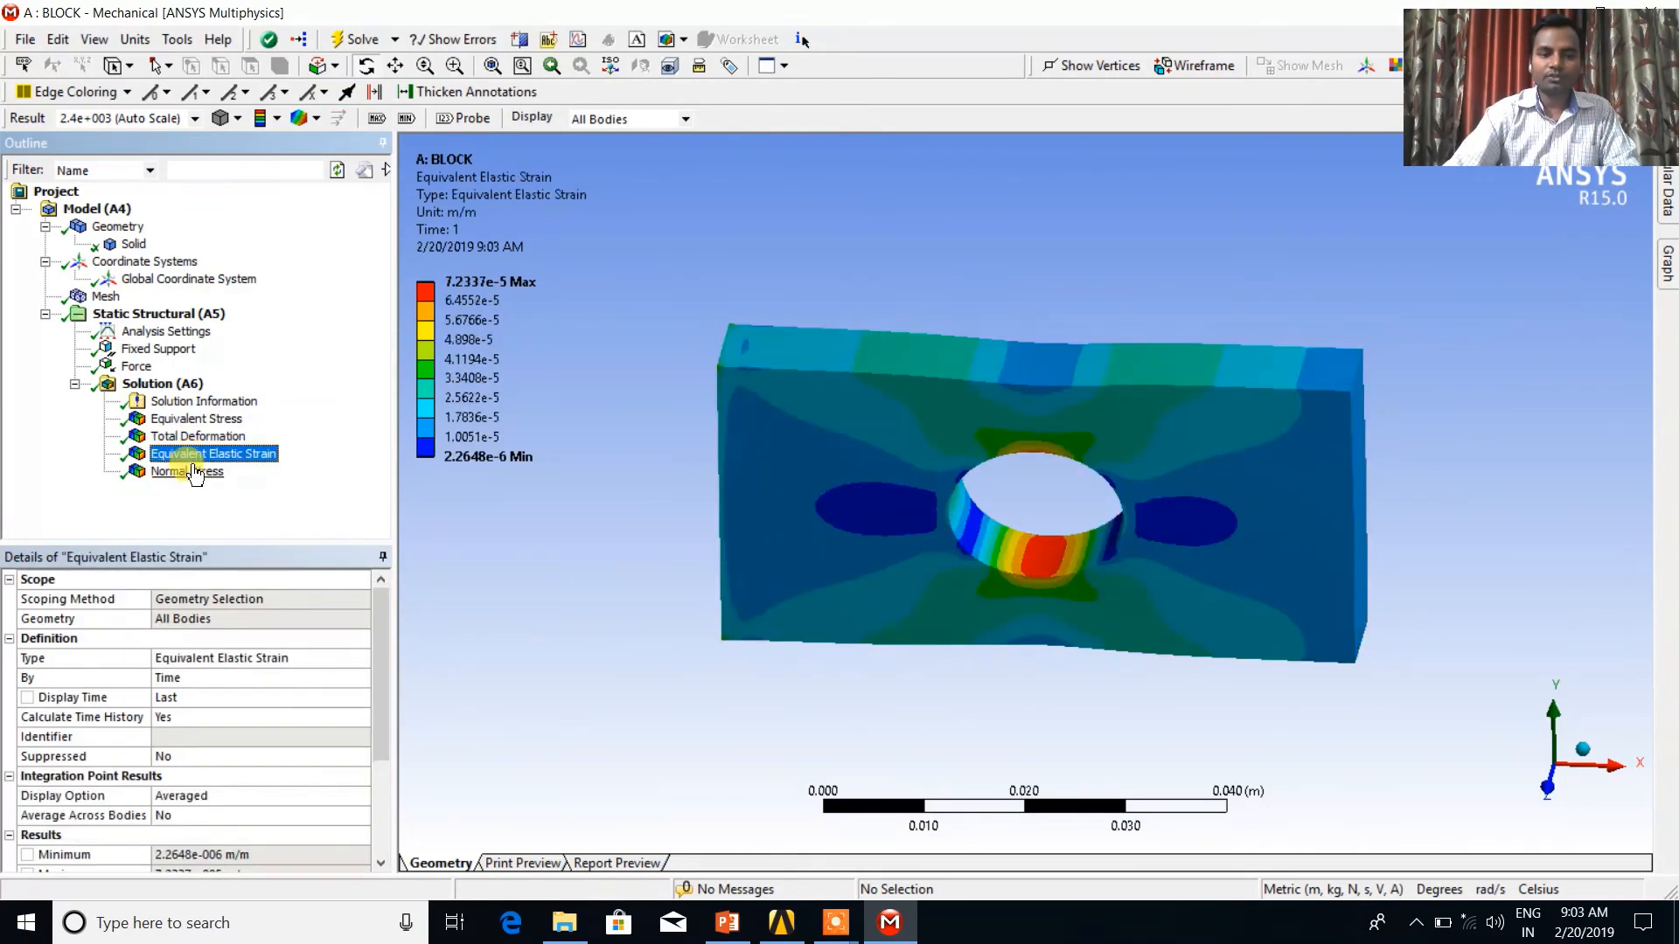
click(193, 472)
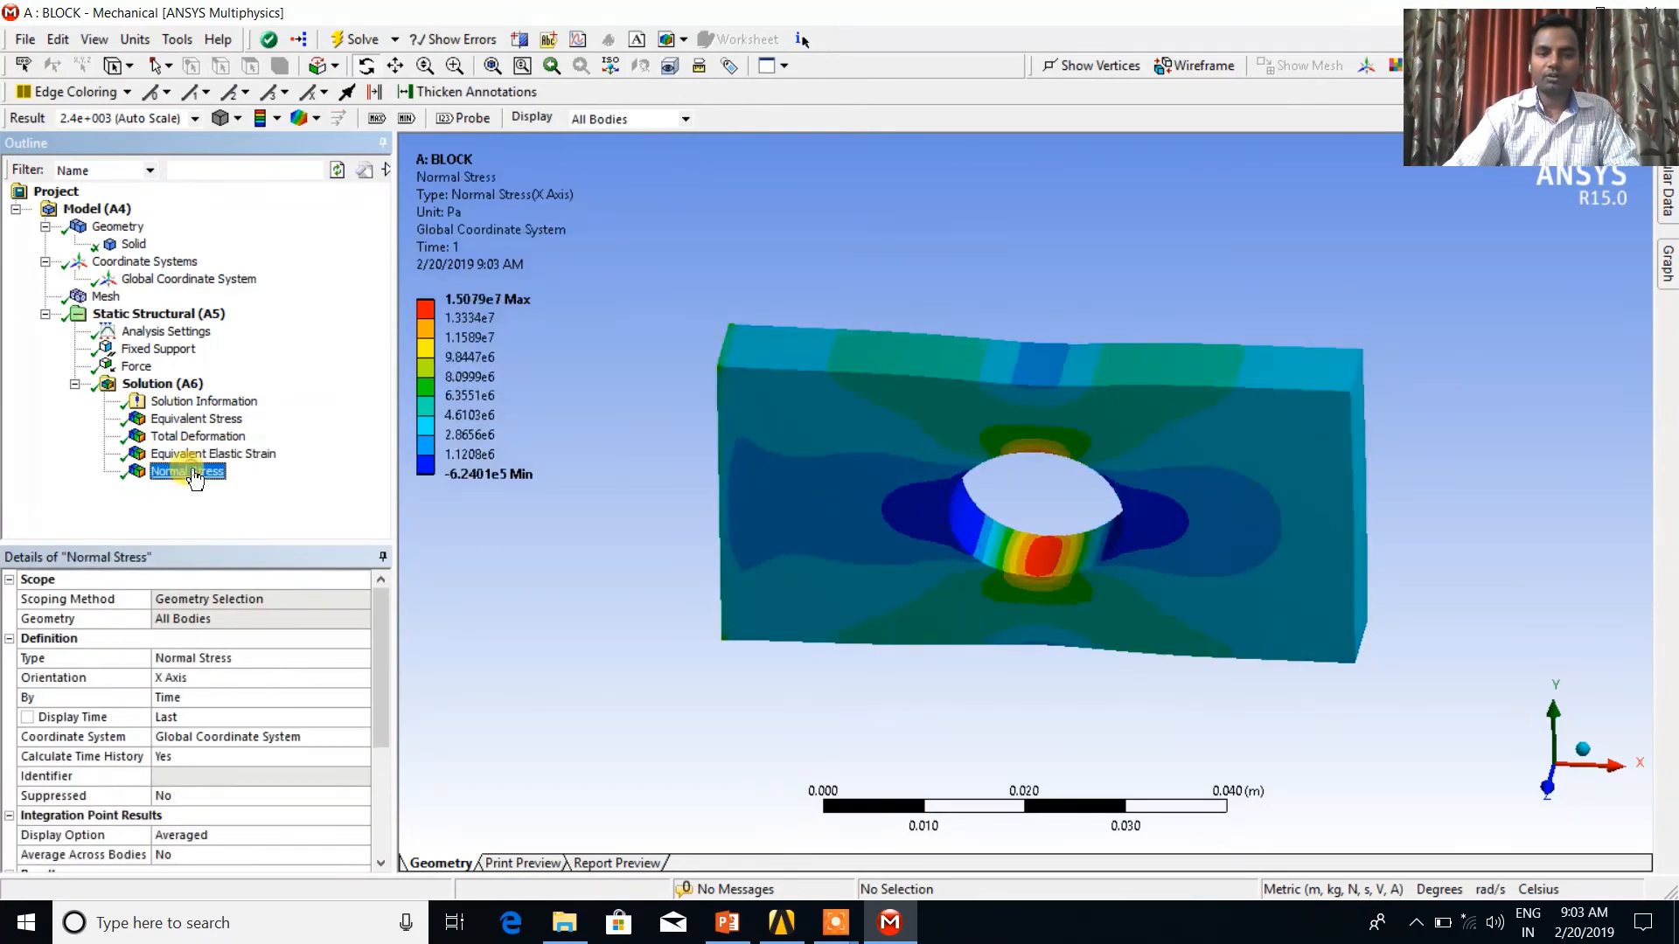
- Display the Equivalent Stress result and set the unit system to Metric (mm, kg, N, s, mV, mA)
click(196, 418)
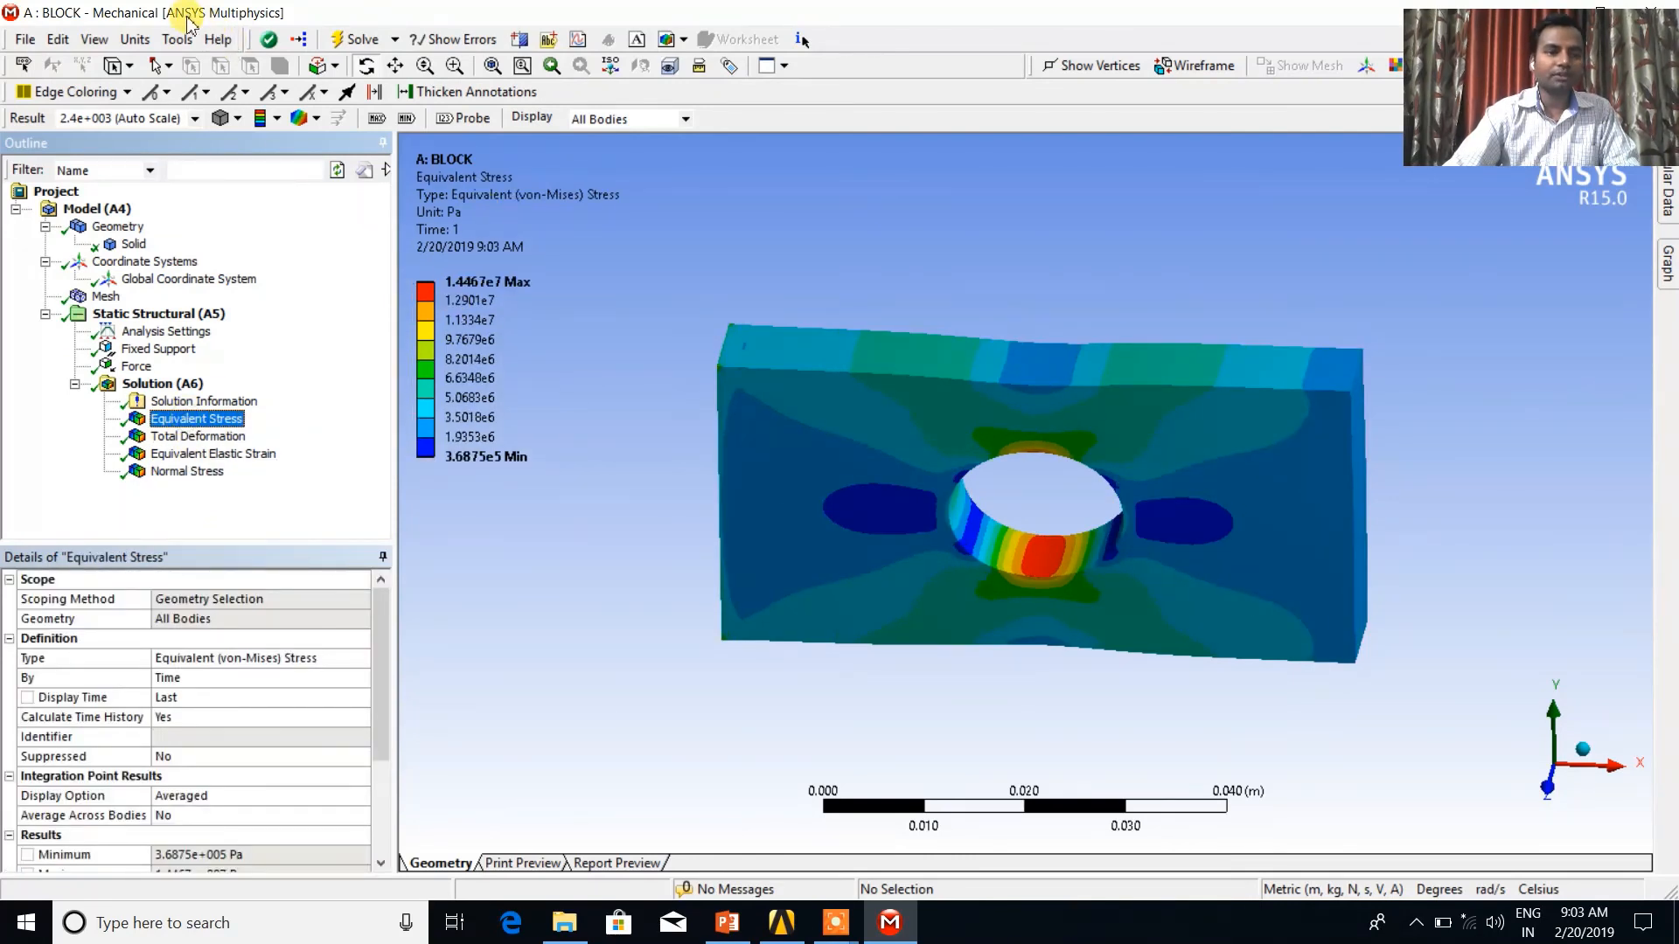
click(149, 40)
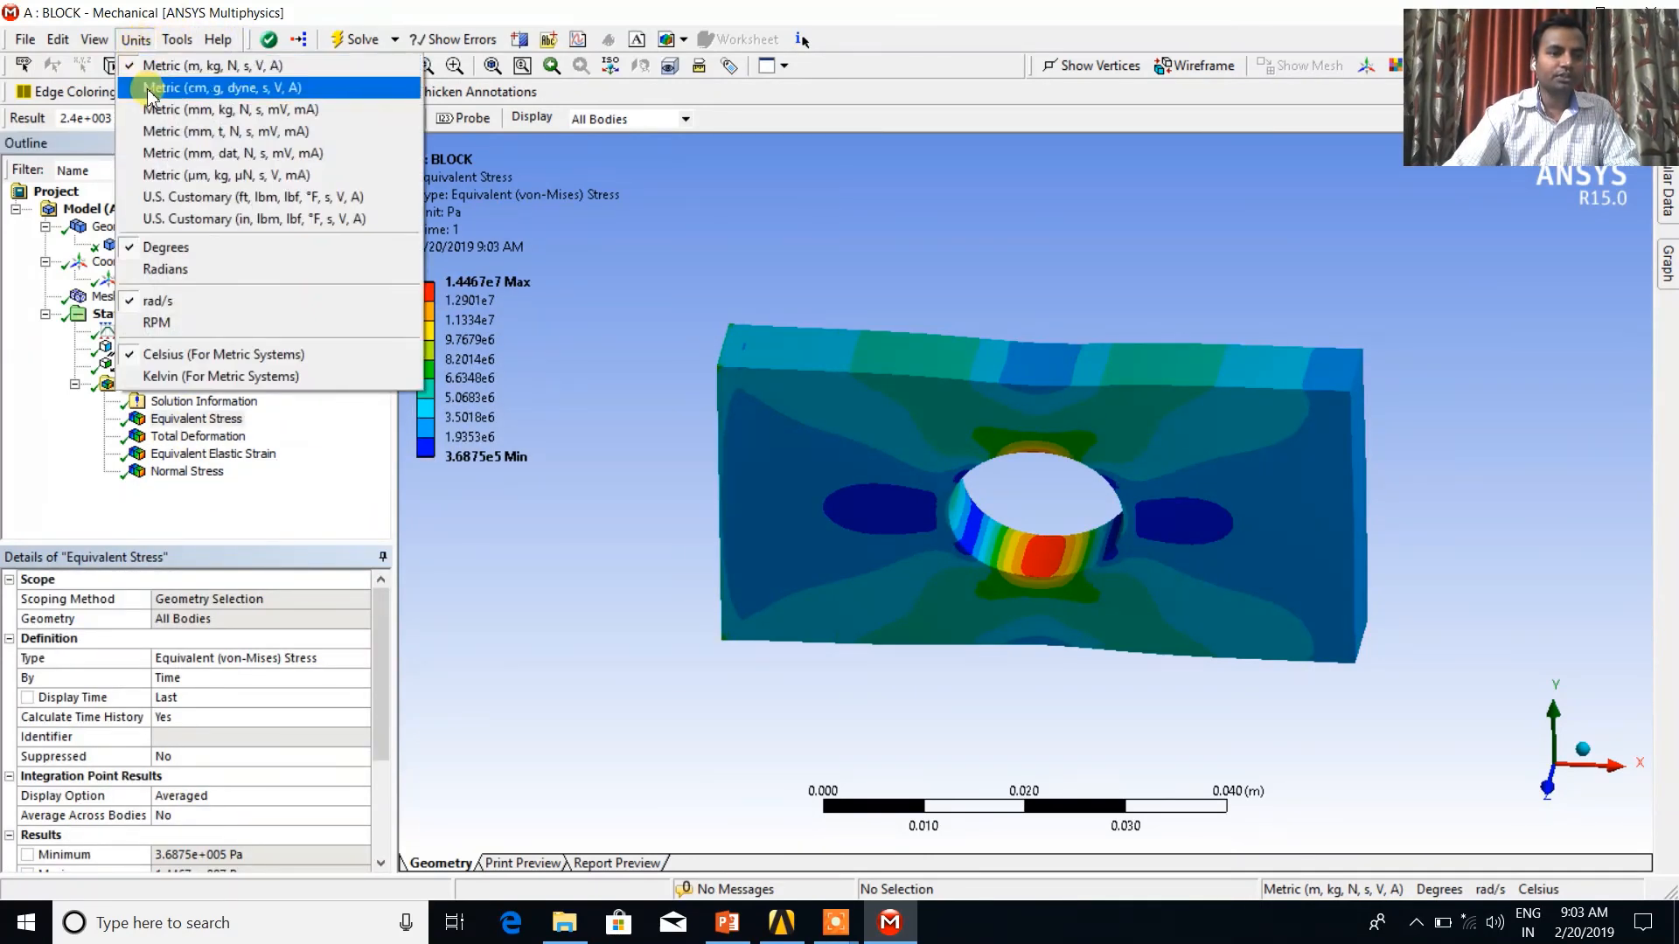
click(226, 112)
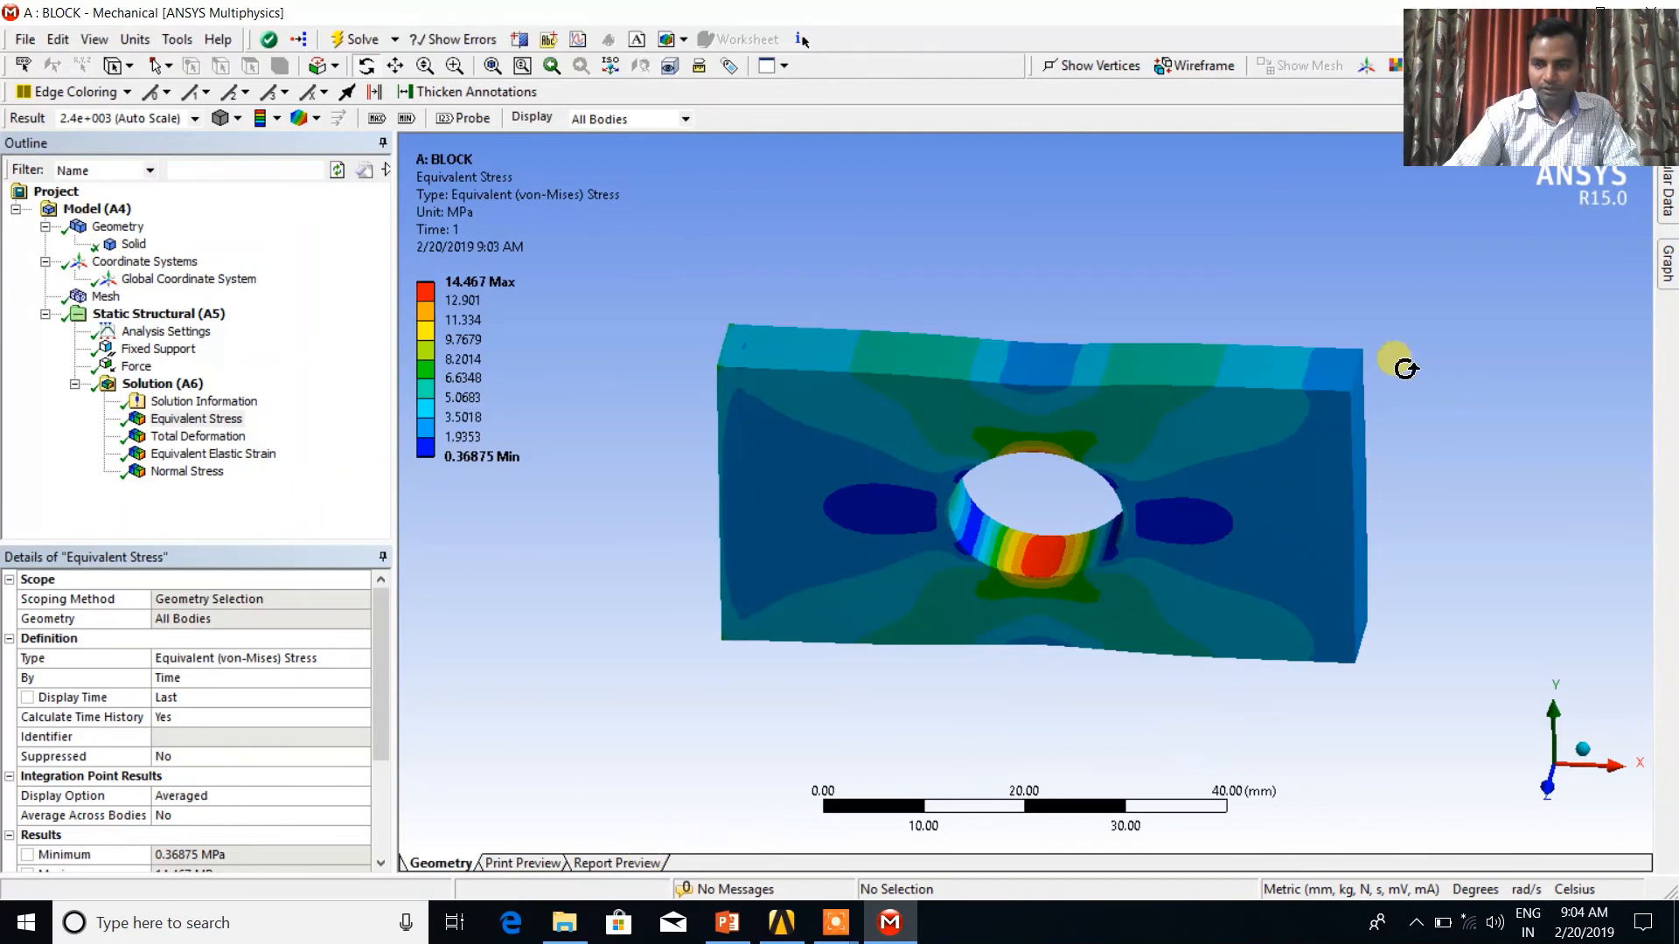
- Keep the Graph pane permanently open and play the Equivalent Stress animation
mouse_move(1665, 262)
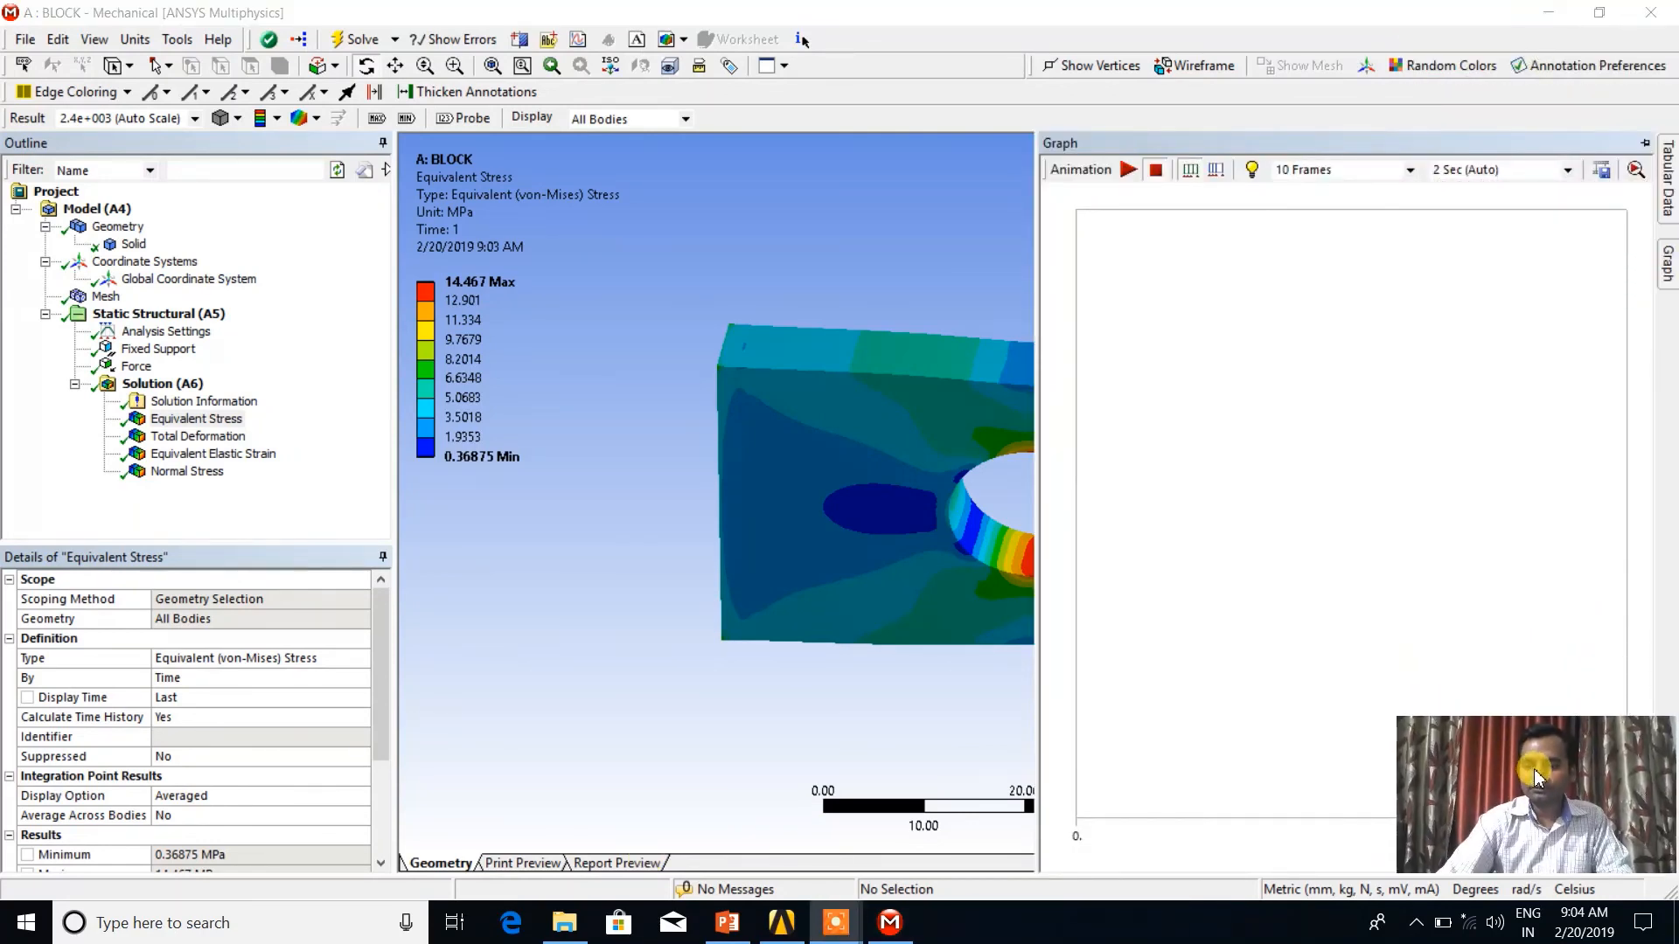
click(1645, 147)
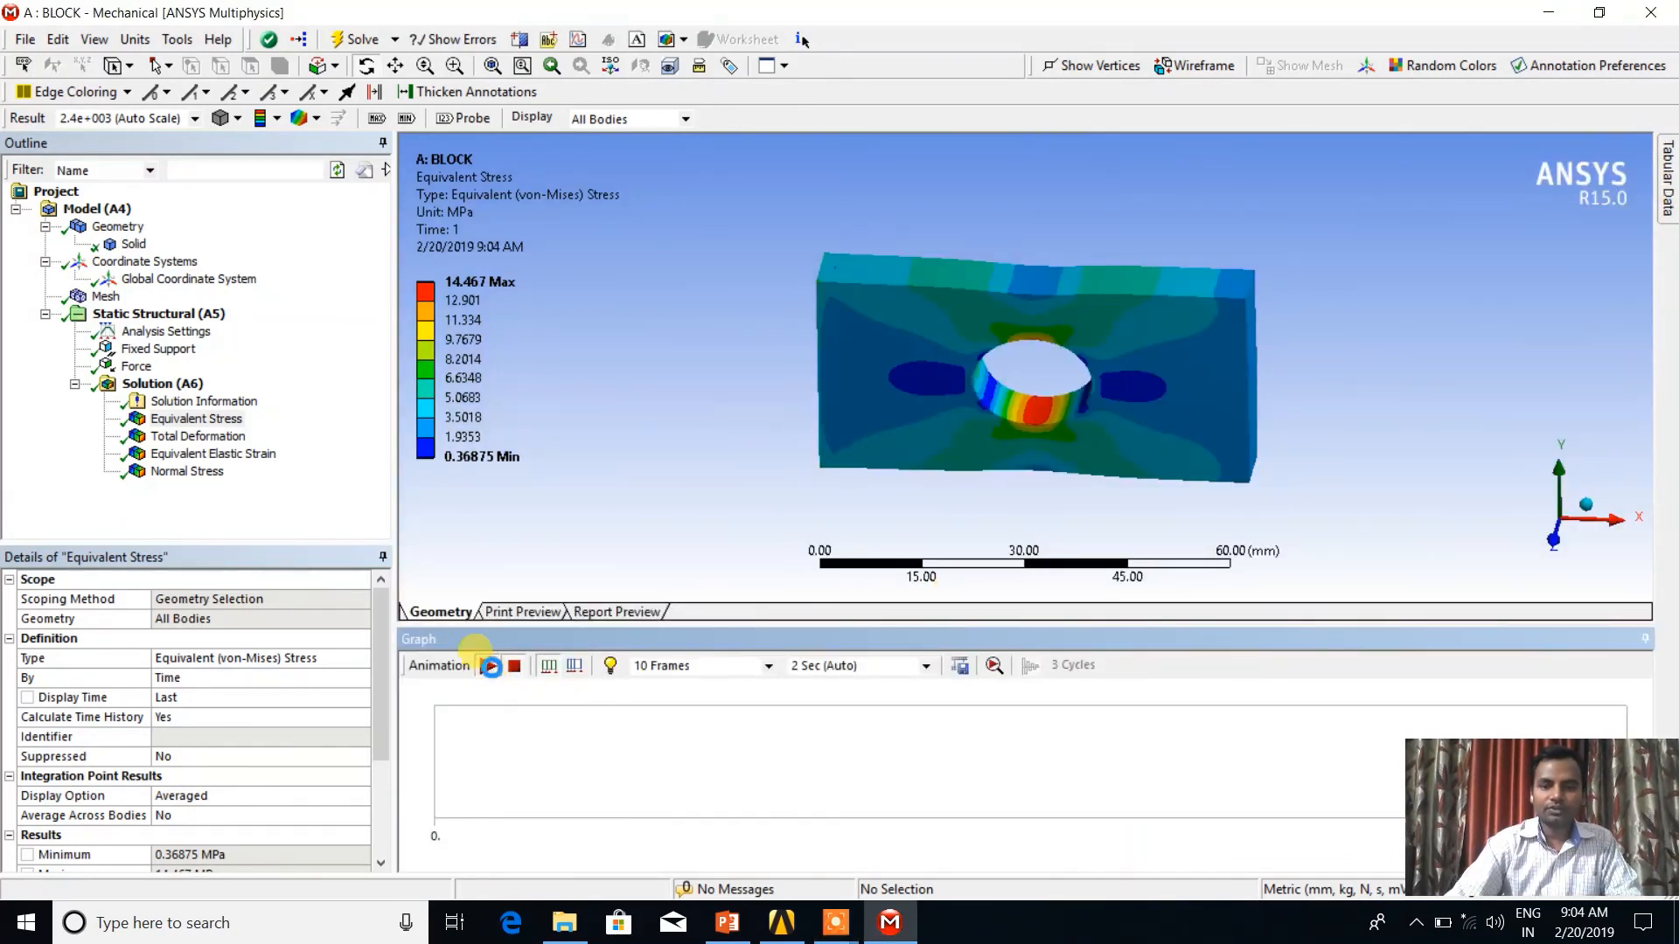
click(490, 667)
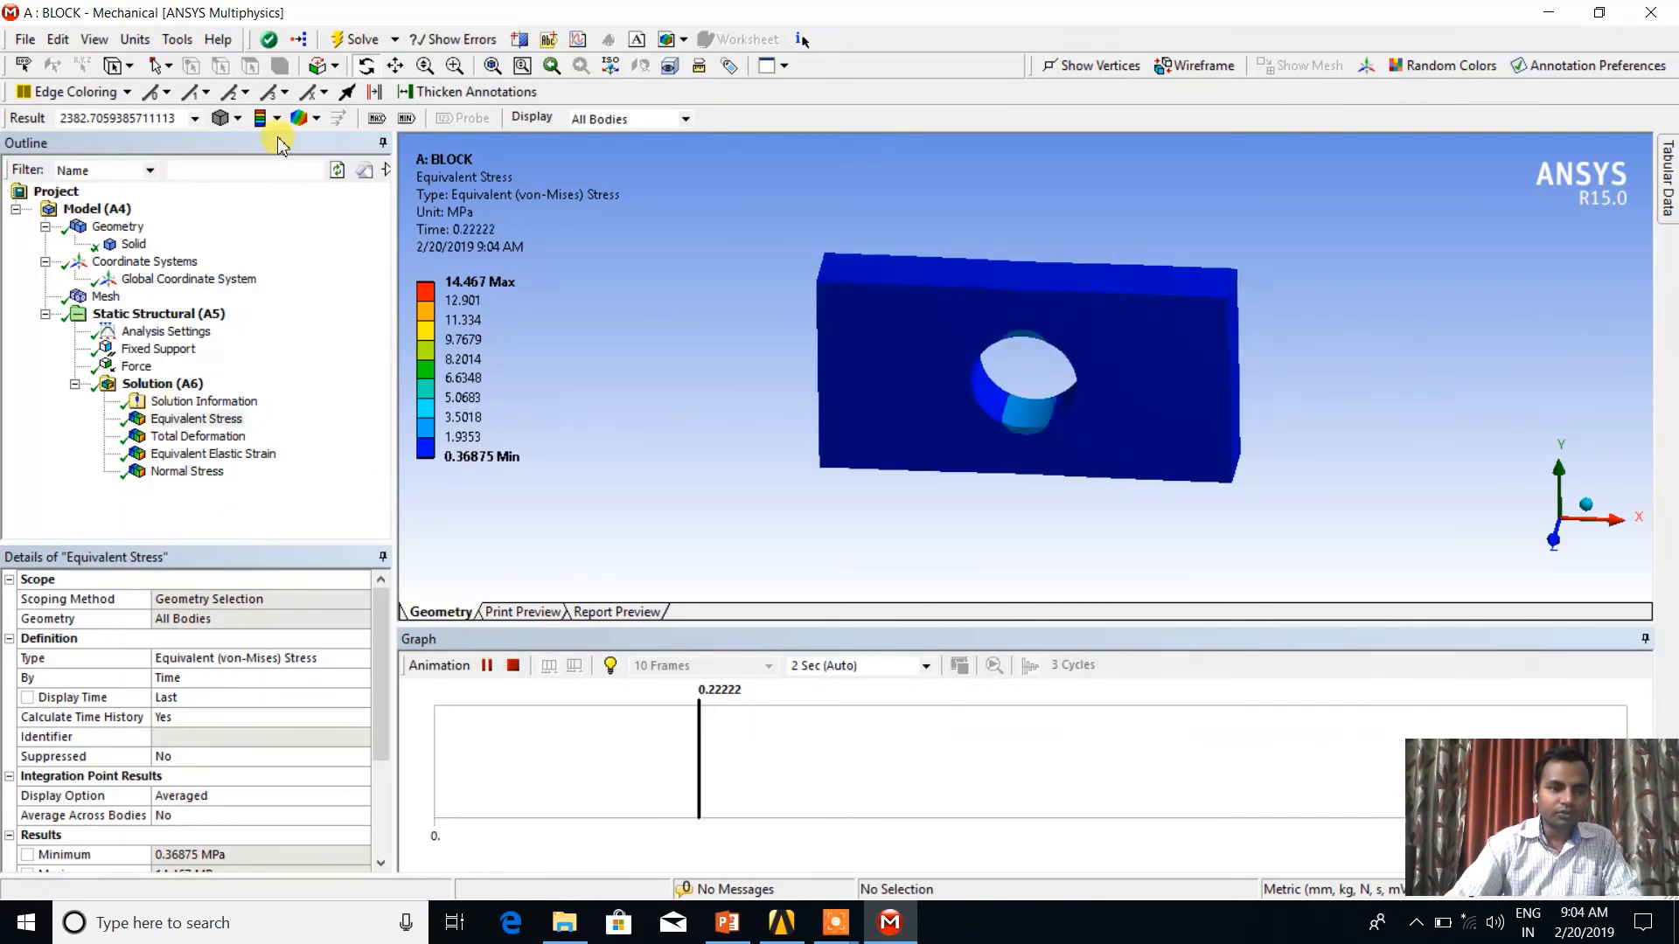
- Show the mesh elements on the animated Equivalent Stress result and inspect them around the hole
click(239, 119)
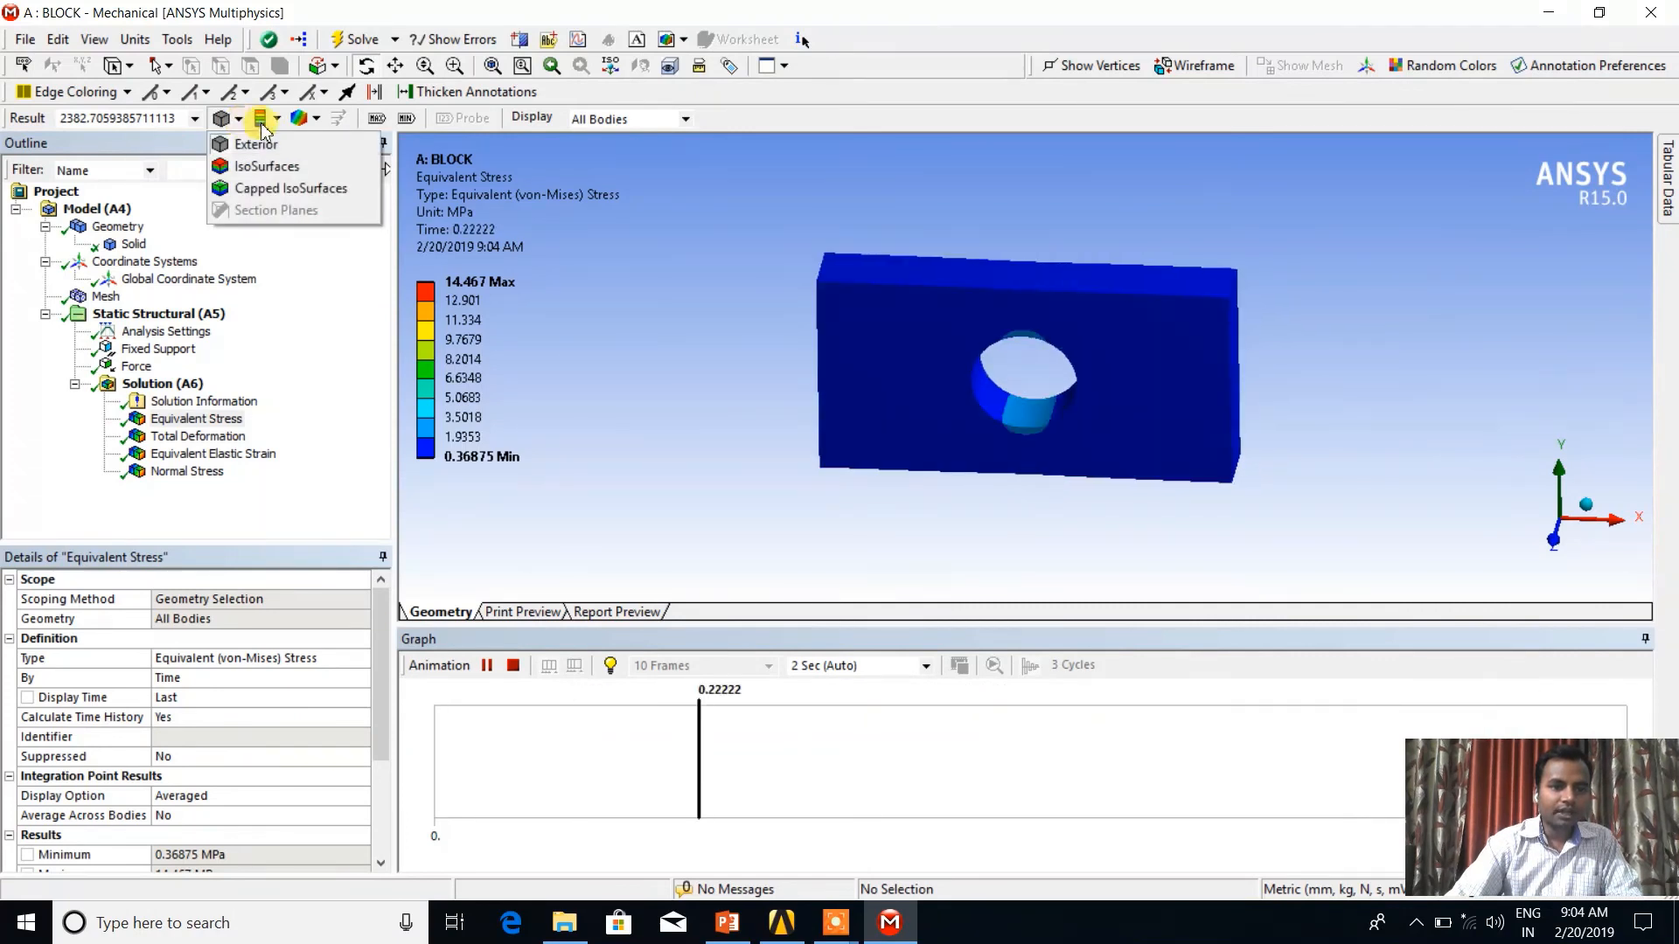
click(277, 122)
click(277, 124)
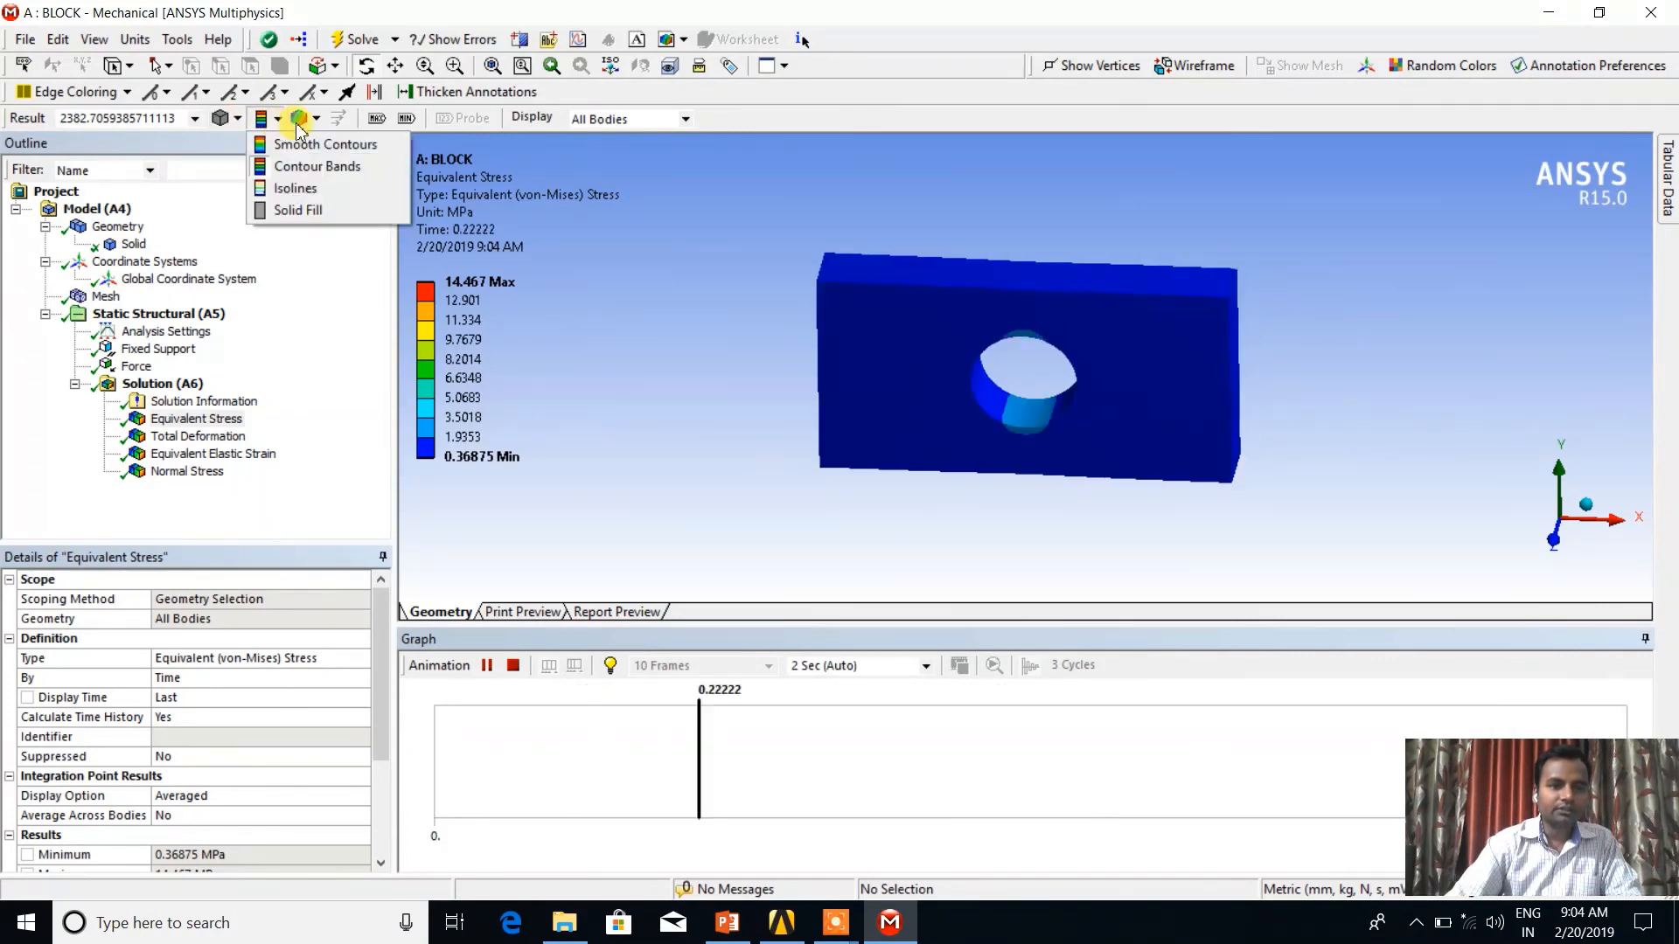
click(316, 124)
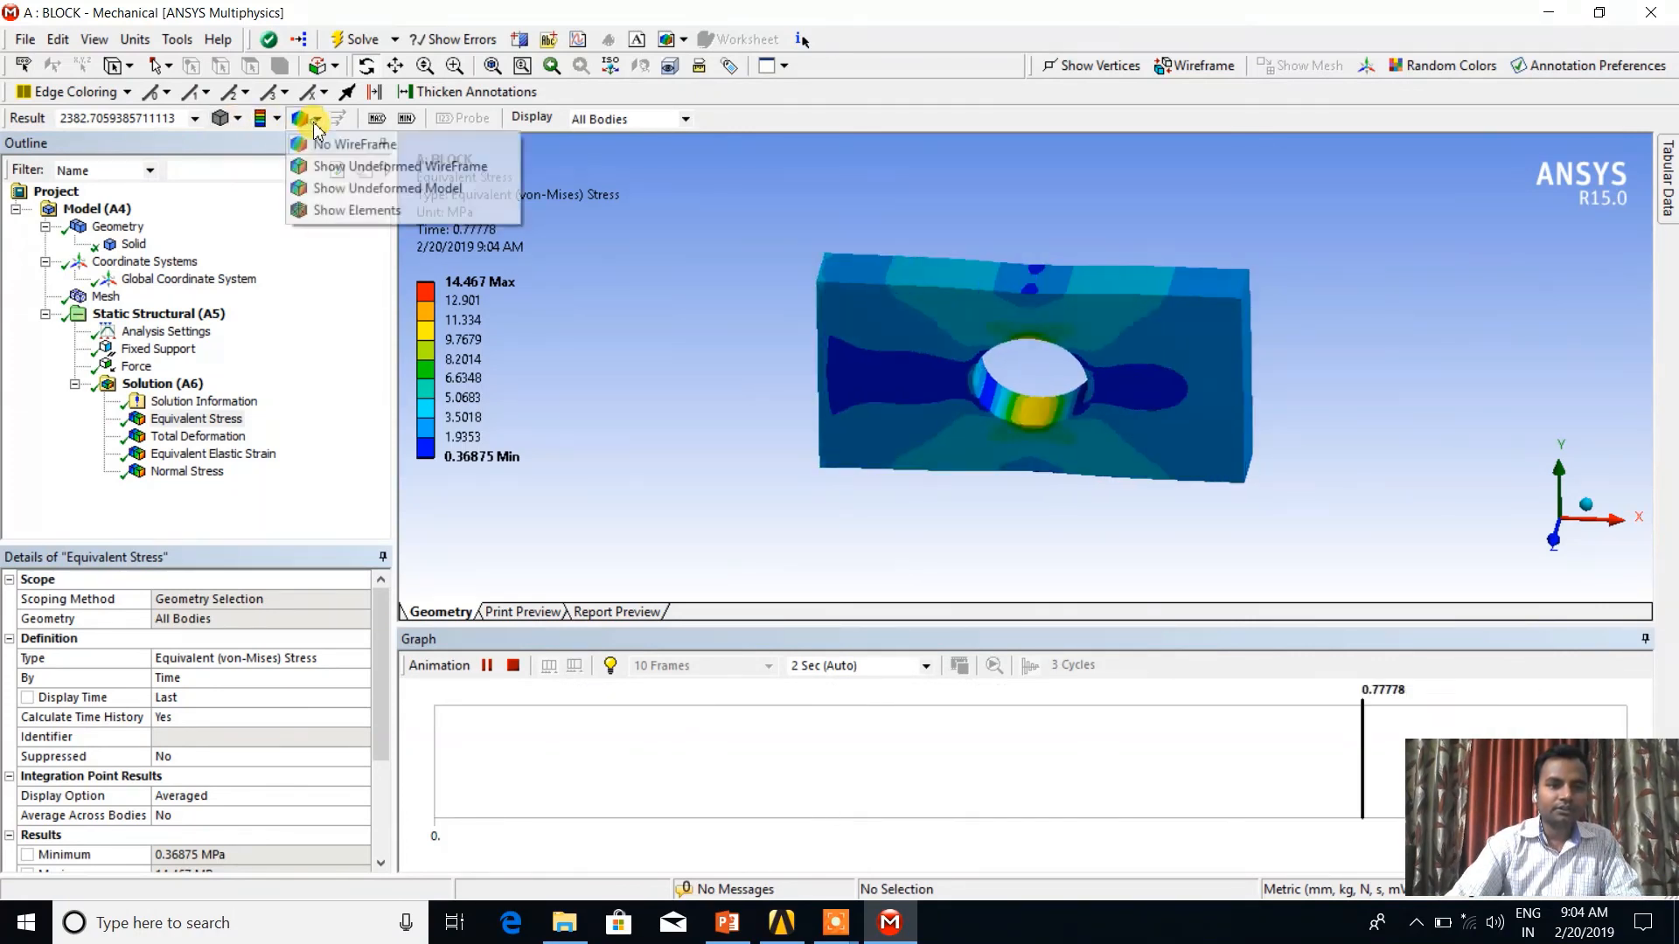
click(332, 210)
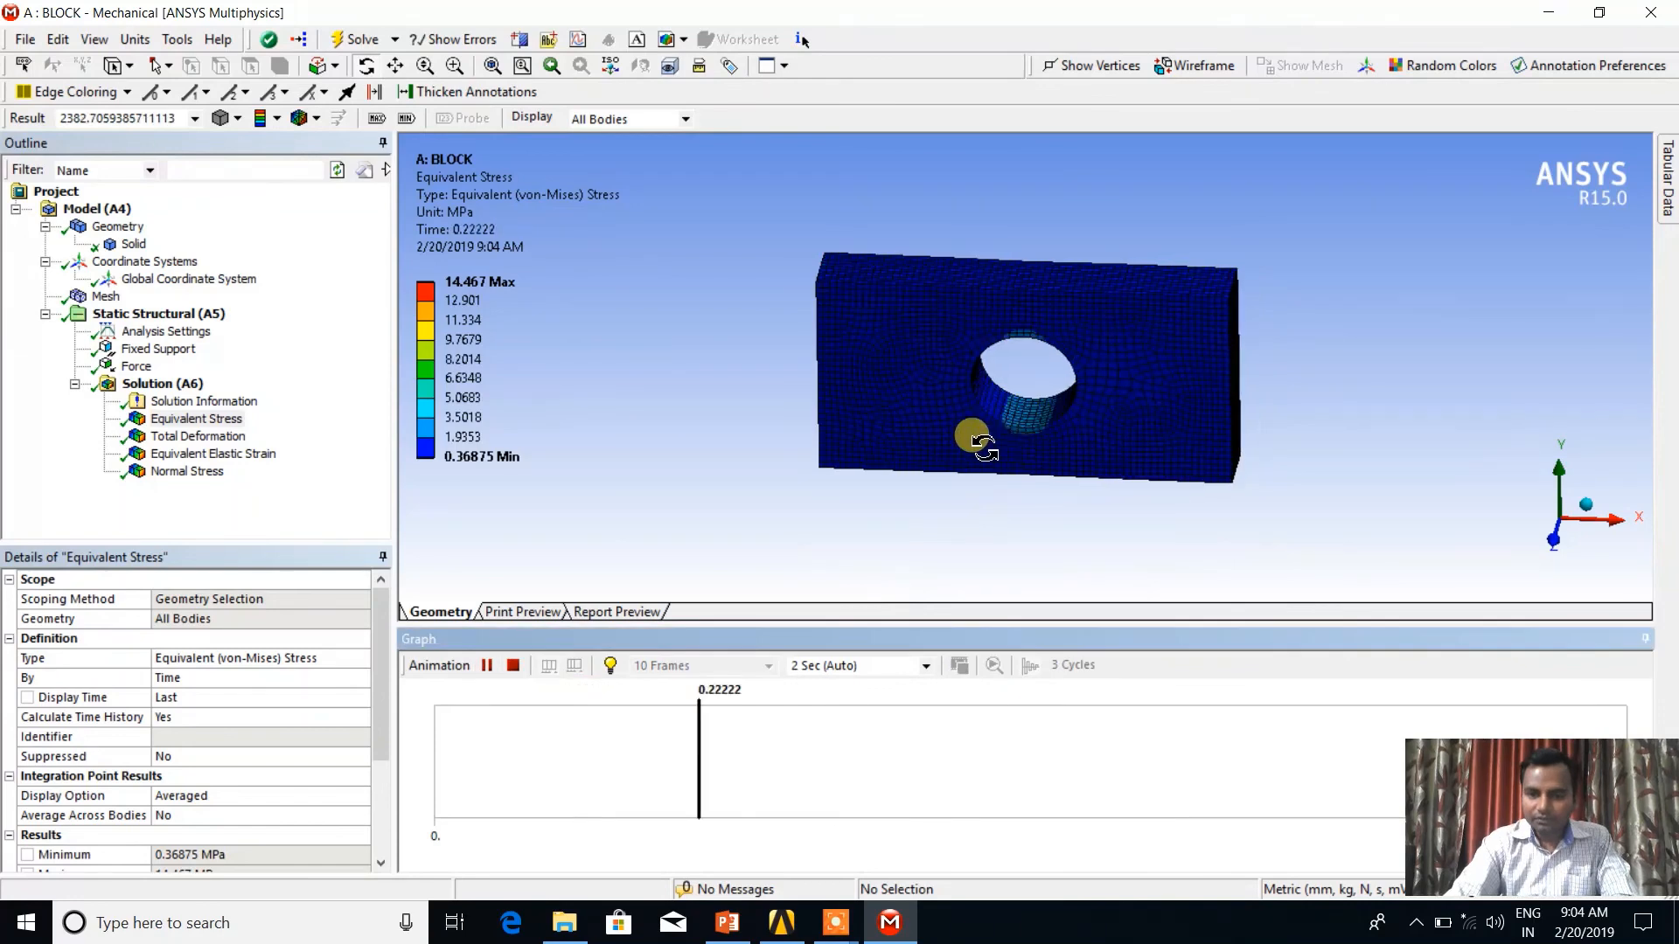
click(454, 67)
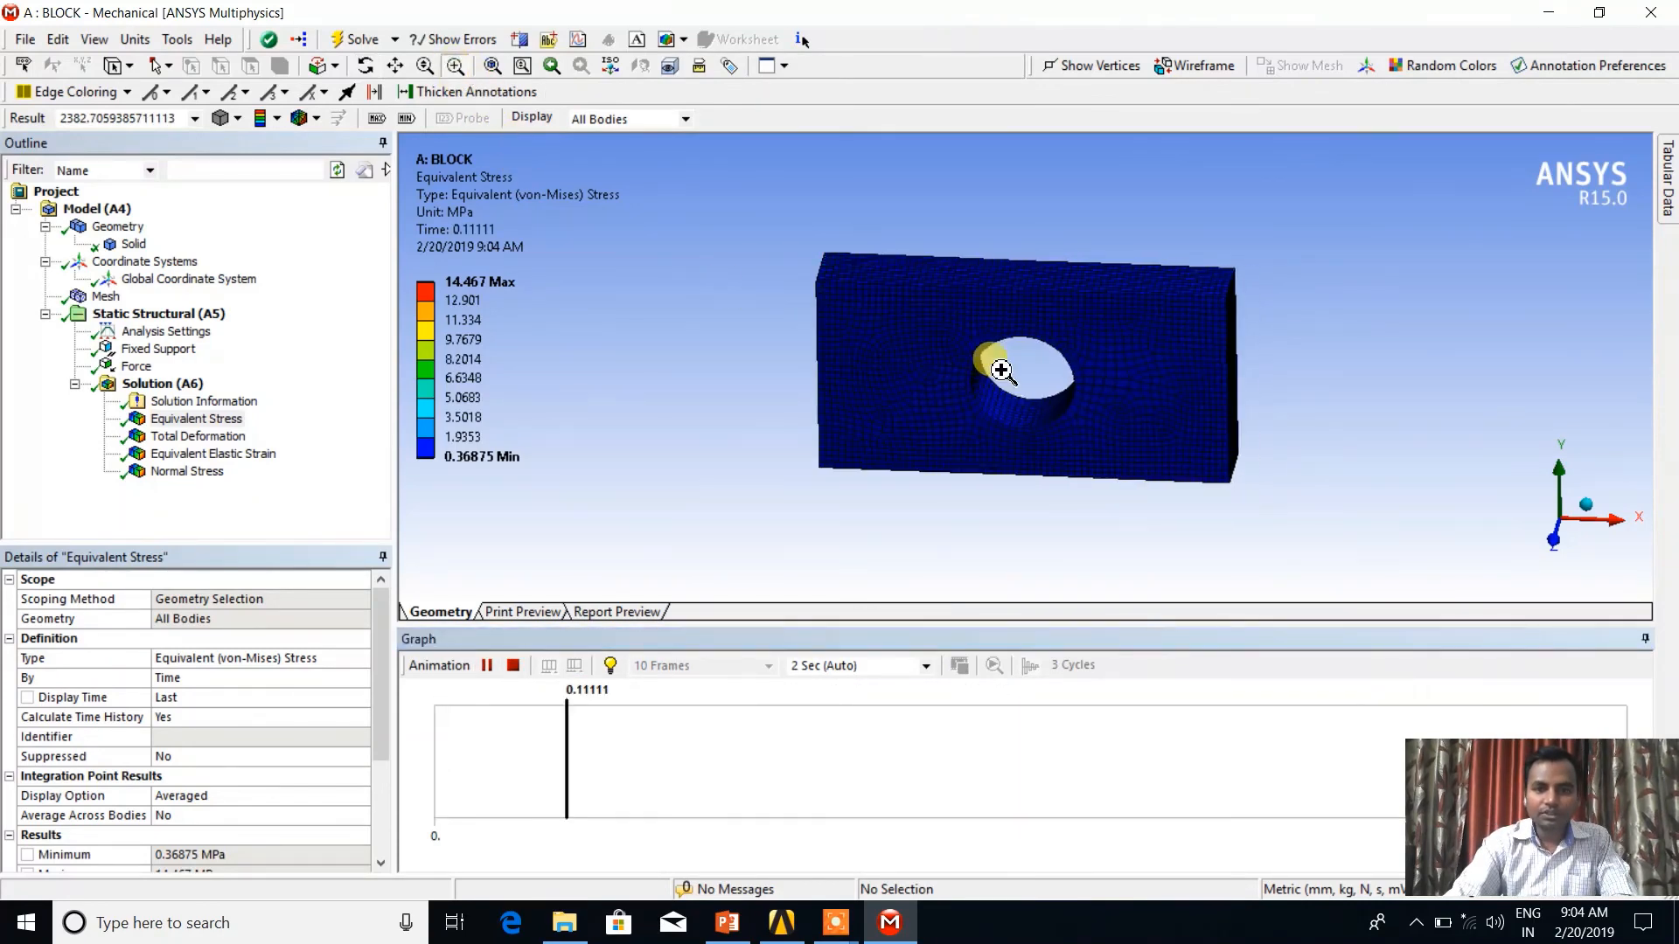
drag(1094, 307, 1121, 386)
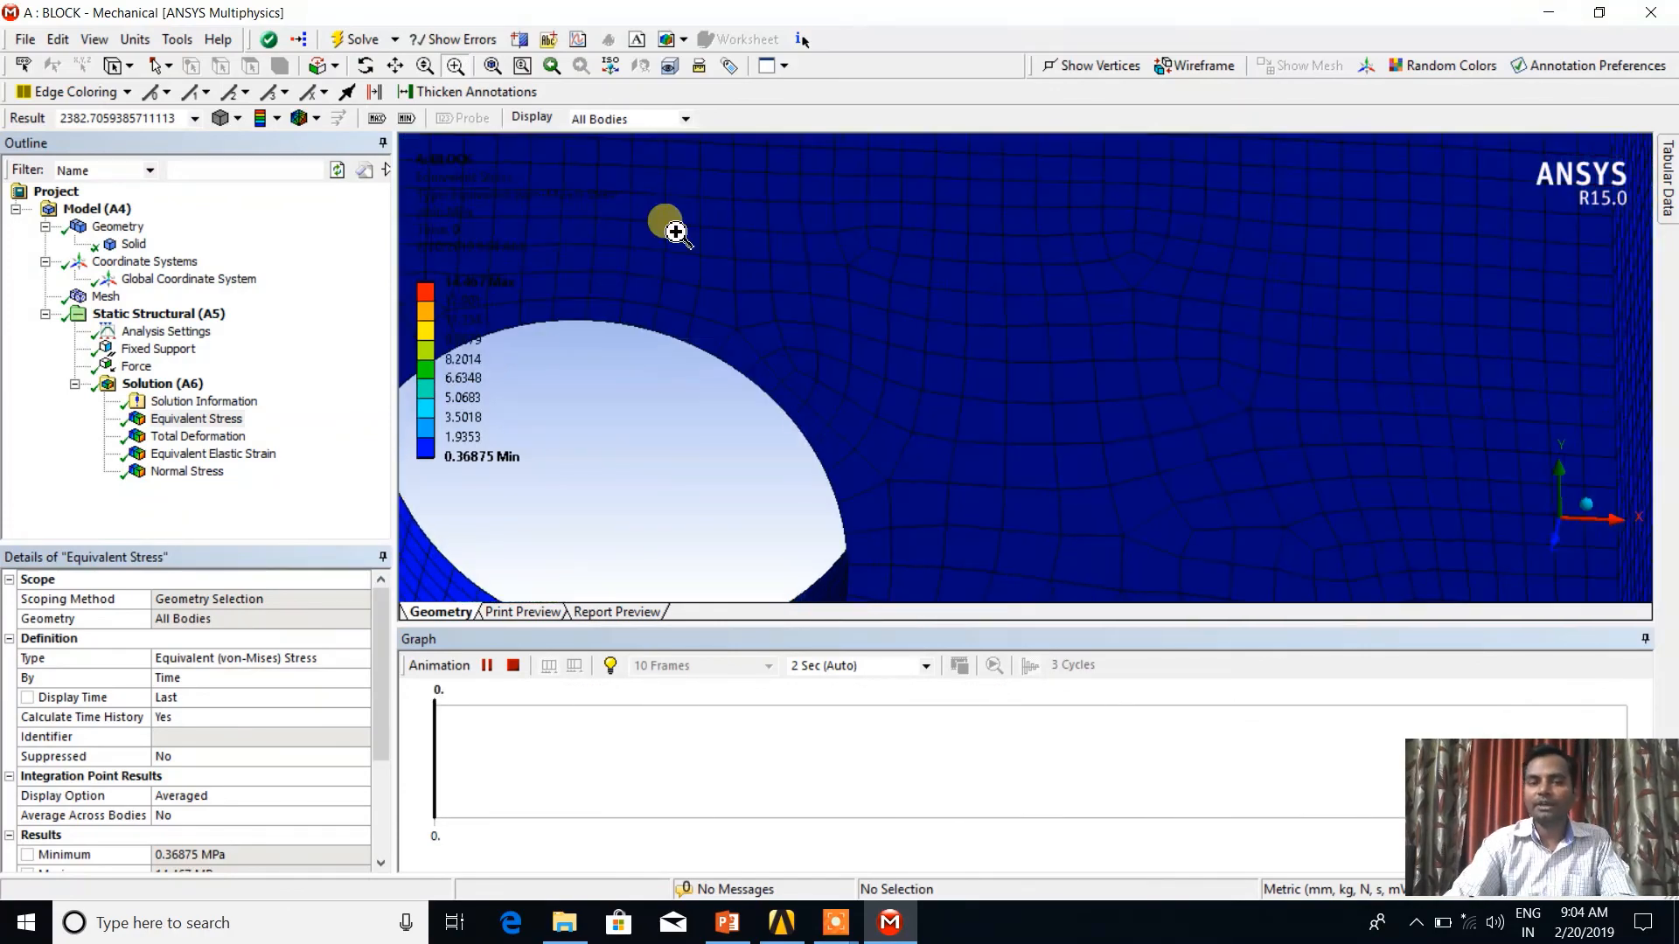
click(493, 67)
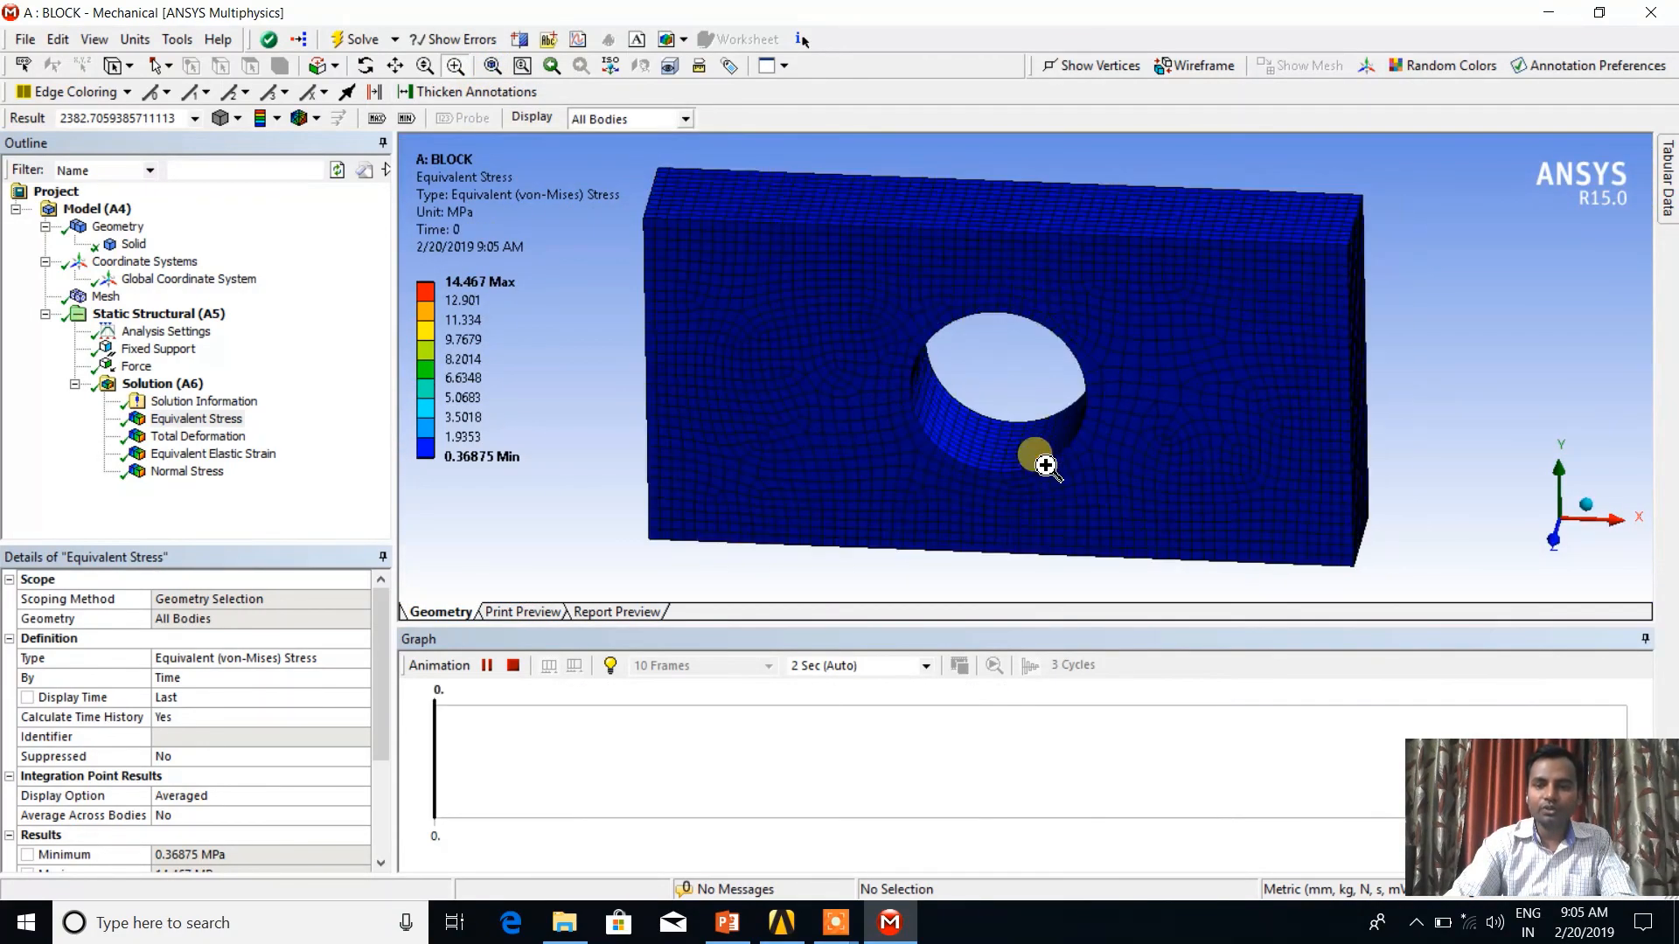
- Animate the Total Deformation result, then leave the animation
click(193, 437)
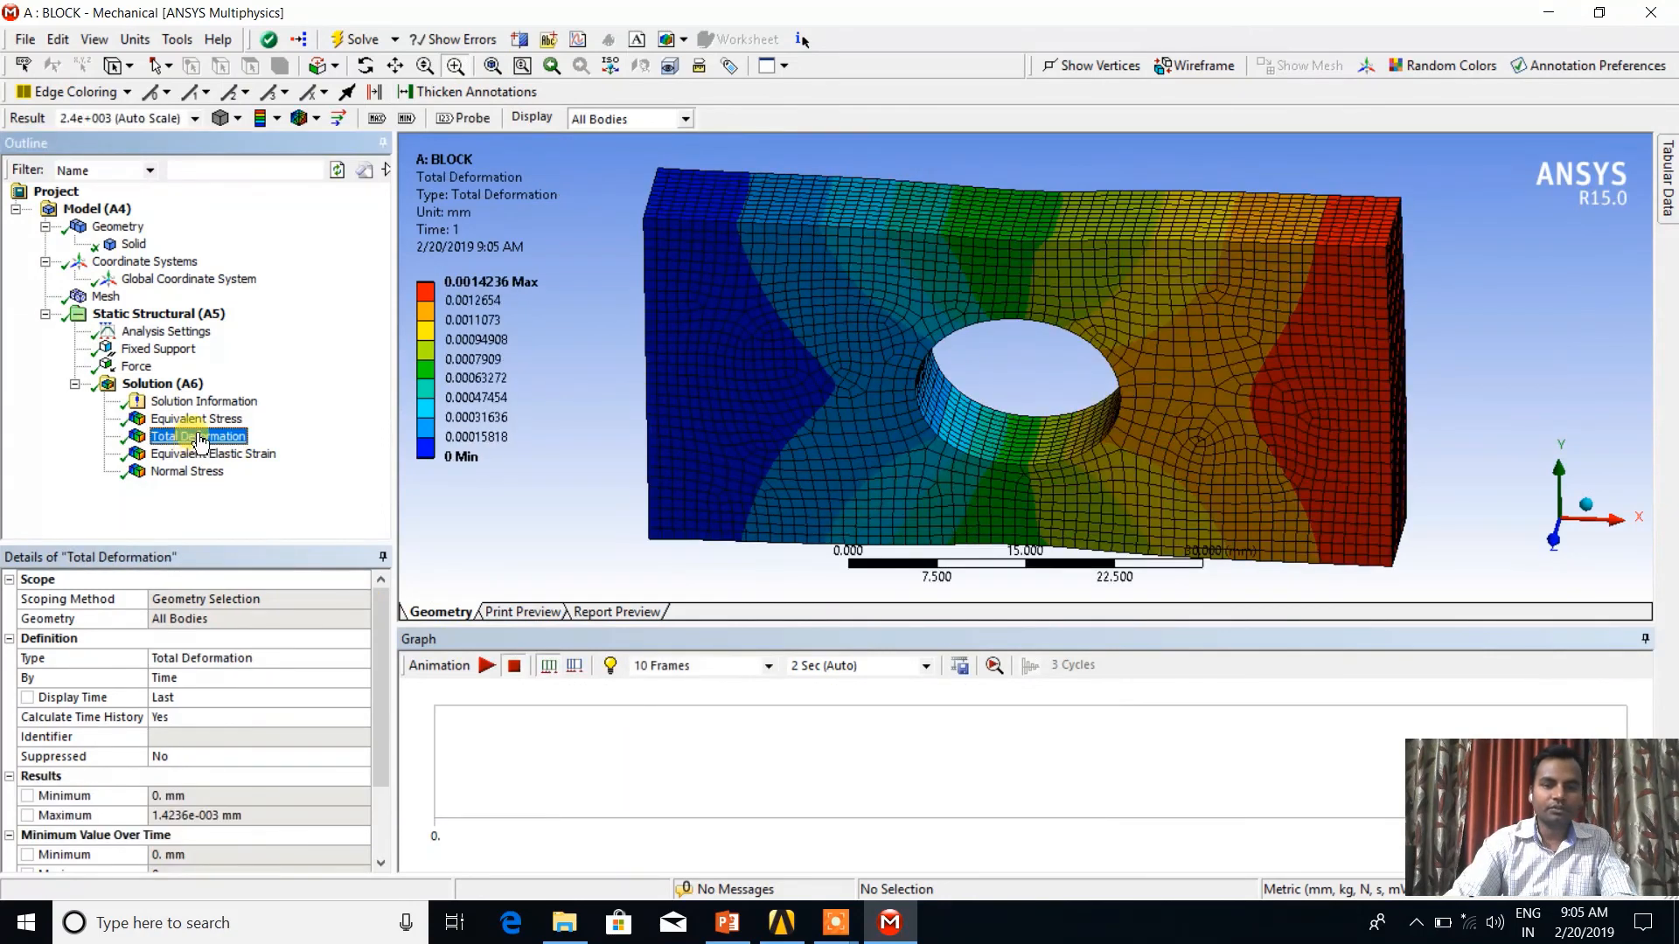
click(487, 667)
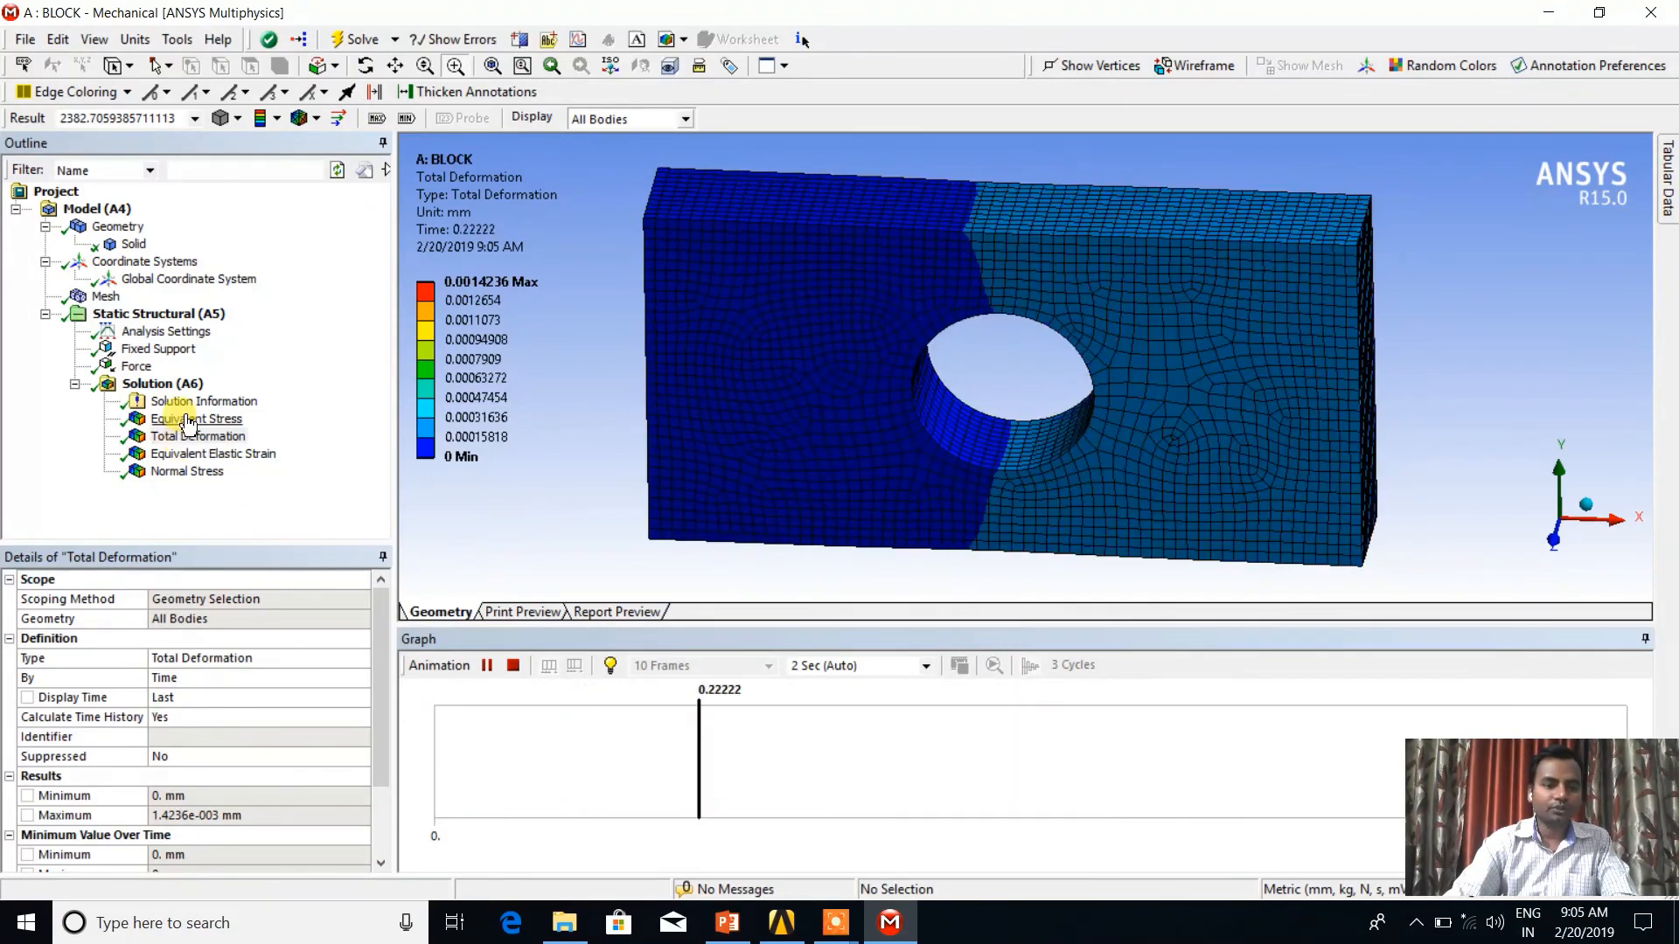
click(163, 383)
- Show the Maximum and Minimum location labels on the Total Deformation result
click(189, 437)
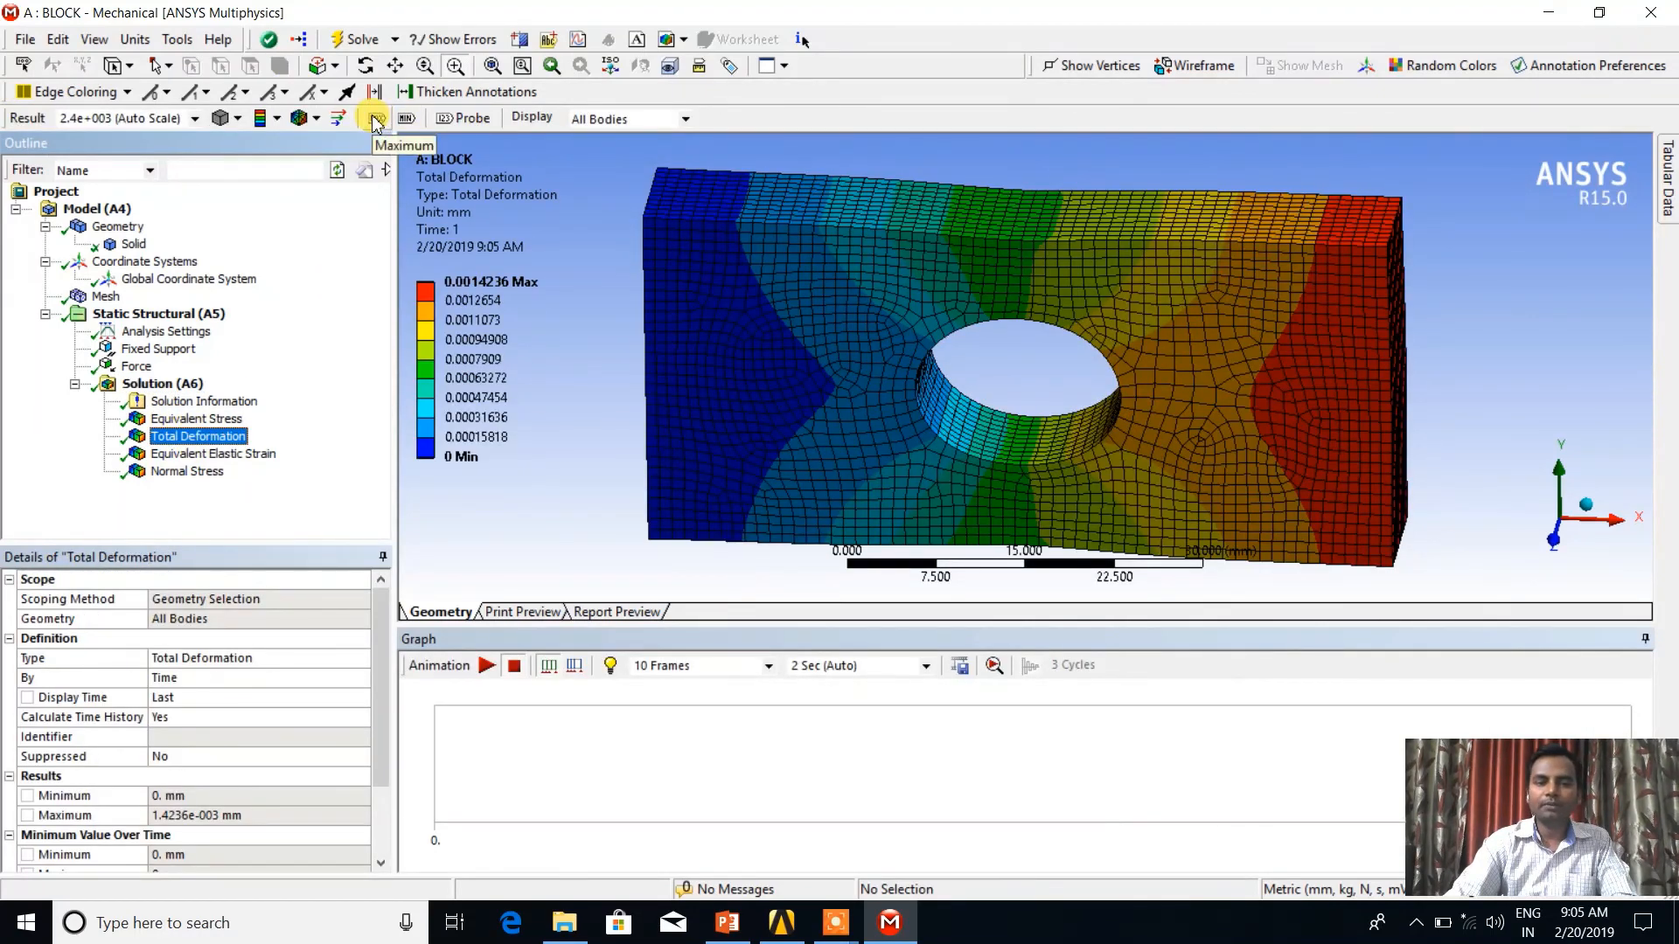
click(376, 120)
click(407, 120)
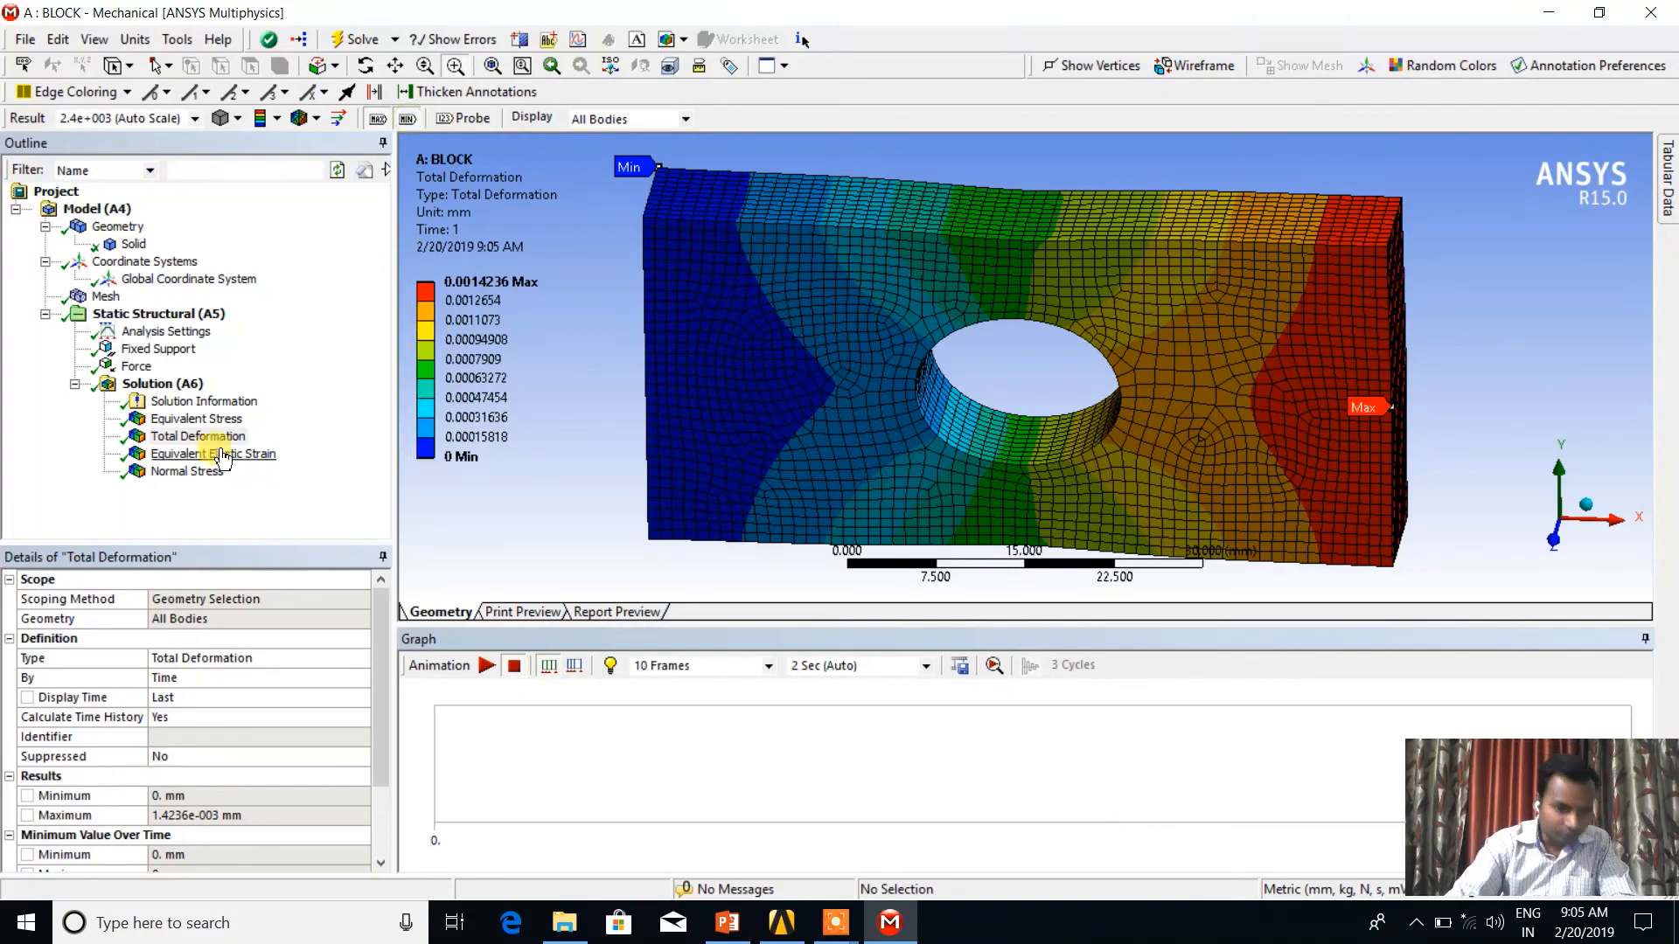
- Examine the Equivalent Stress contours and the maximum and minimum locations around the hole from several angles
click(188, 420)
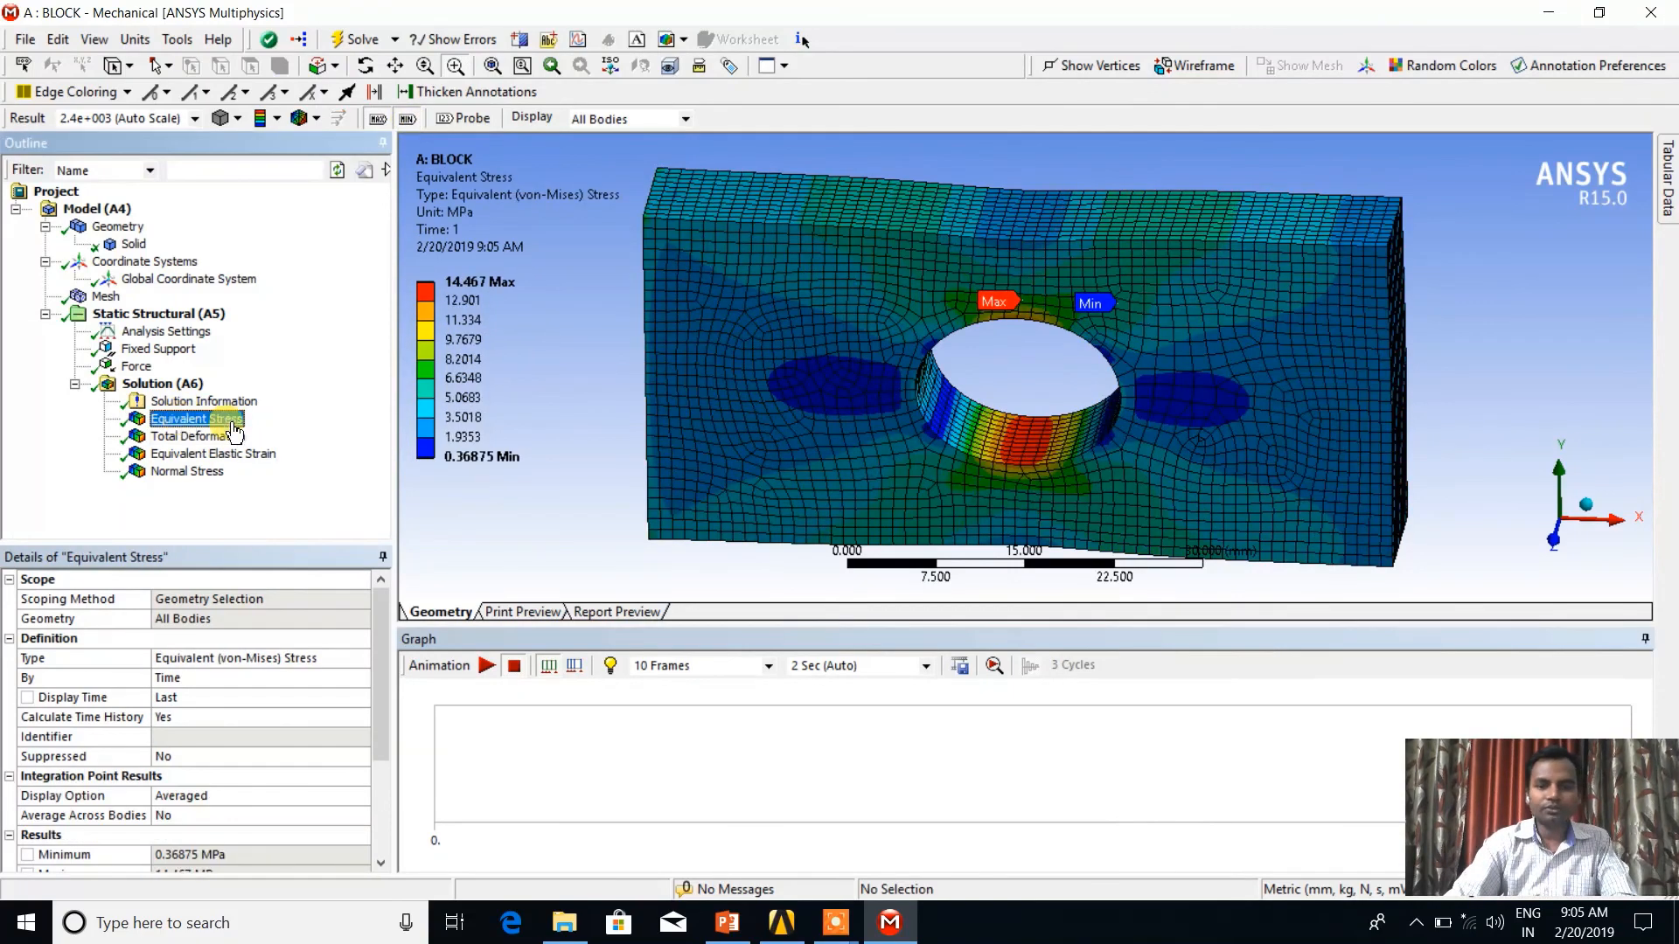
middle_drag(1033, 432, 1027, 297)
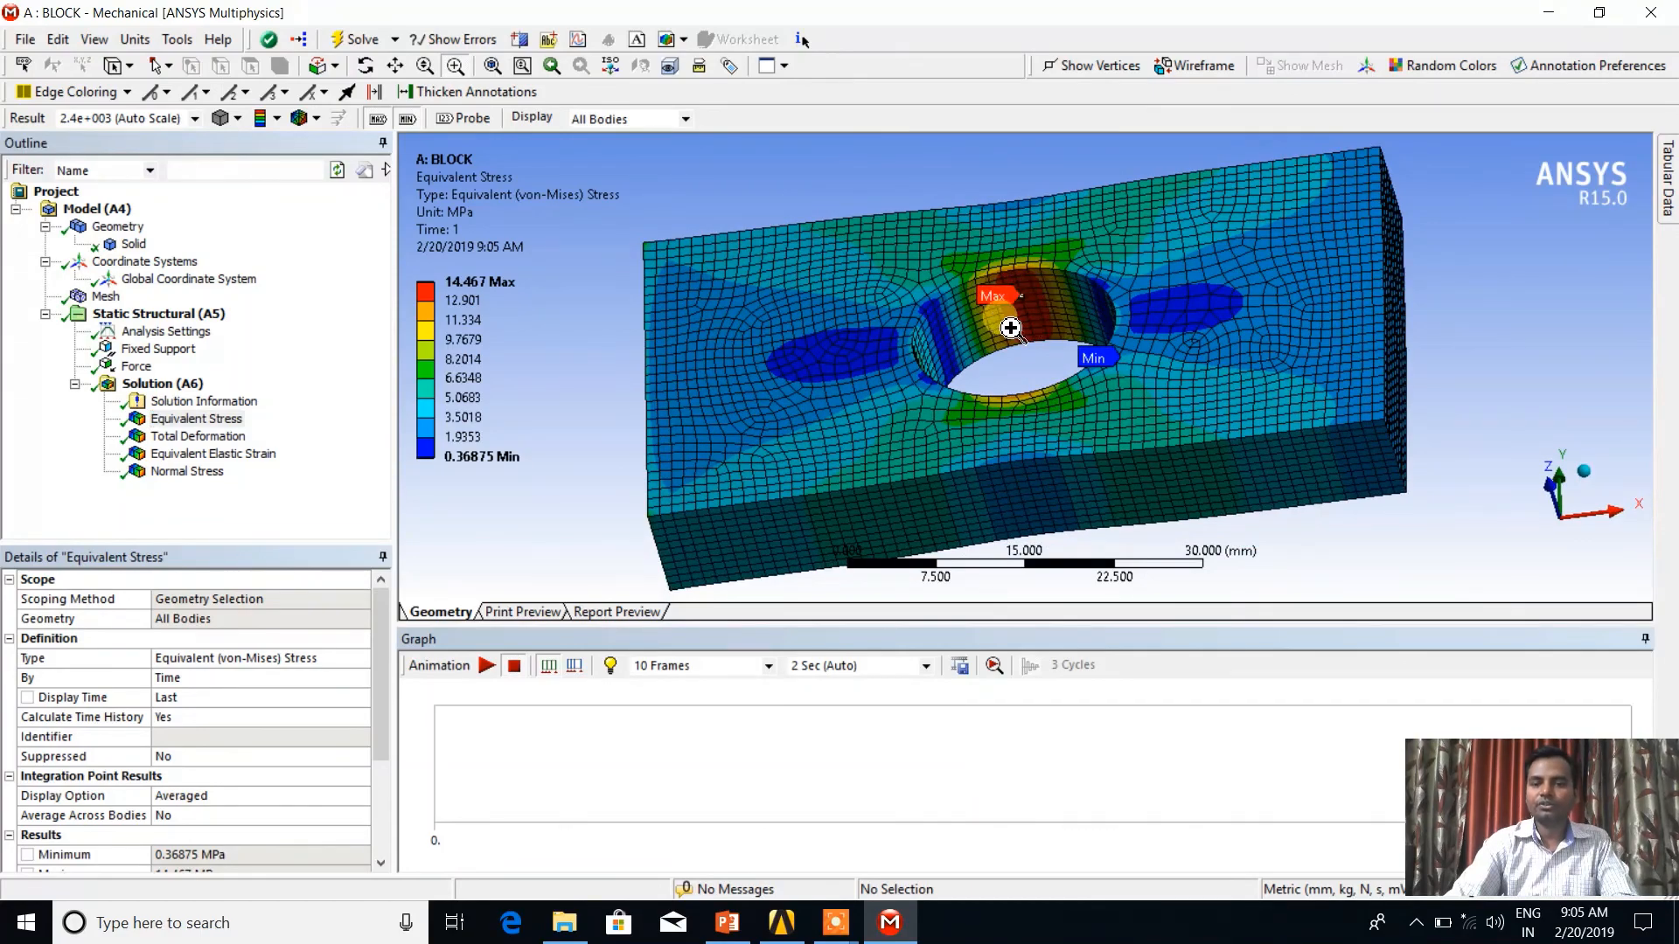
middle_drag(1023, 411, 1114, 445)
drag(1154, 442, 1071, 420)
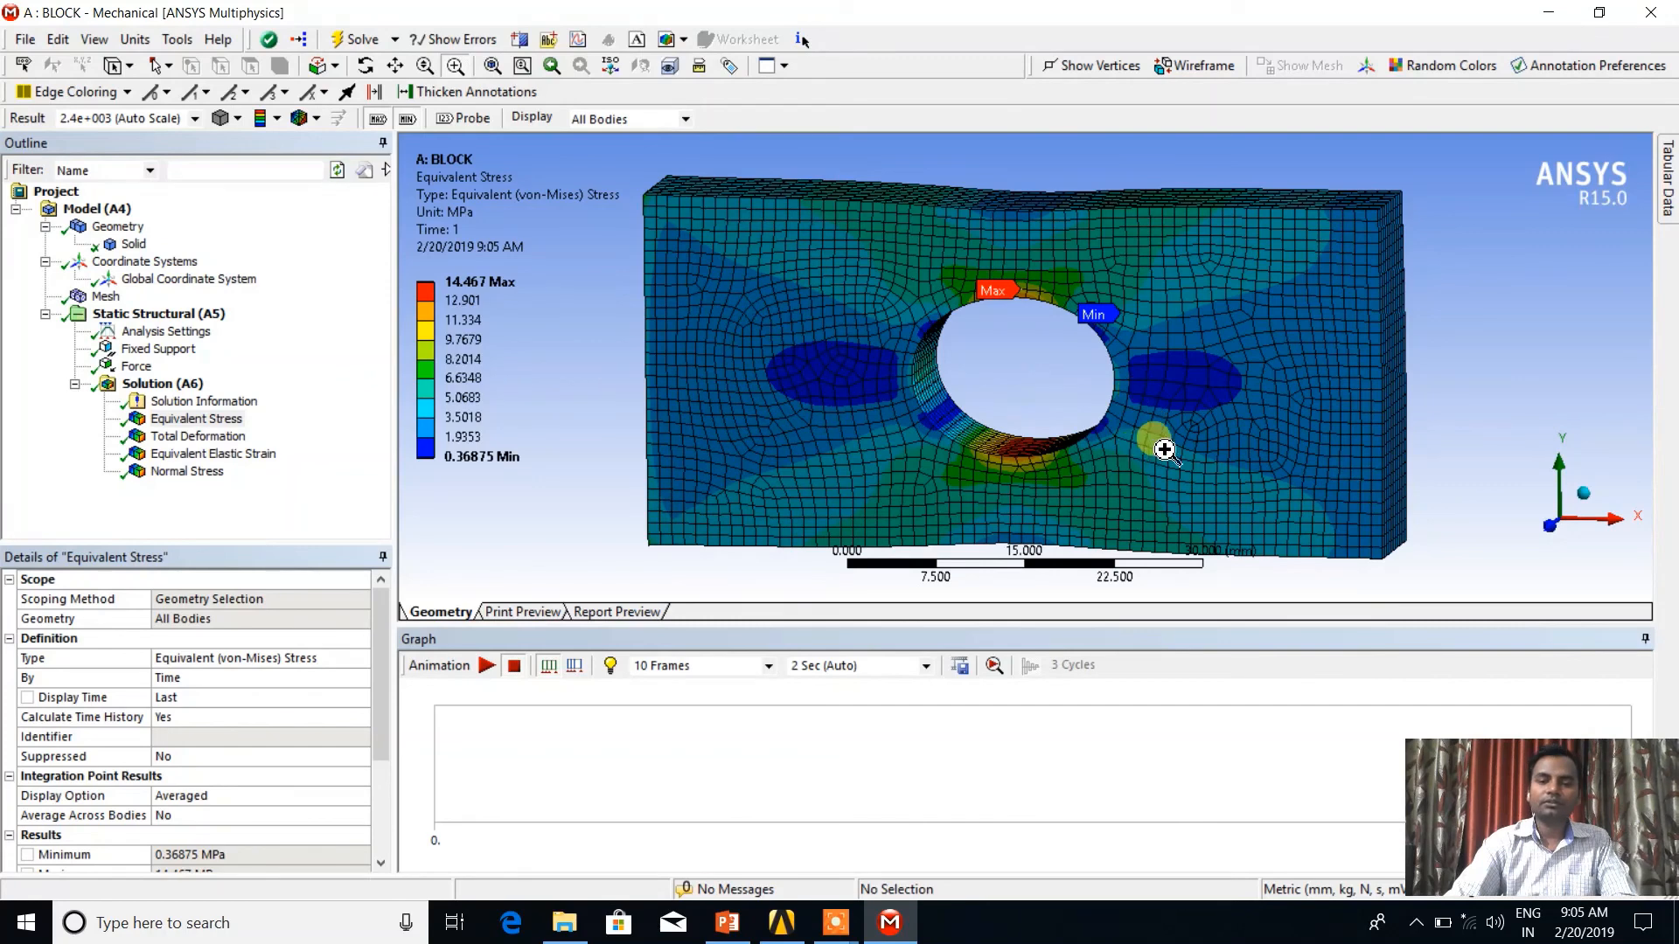
drag(1196, 439, 1163, 453)
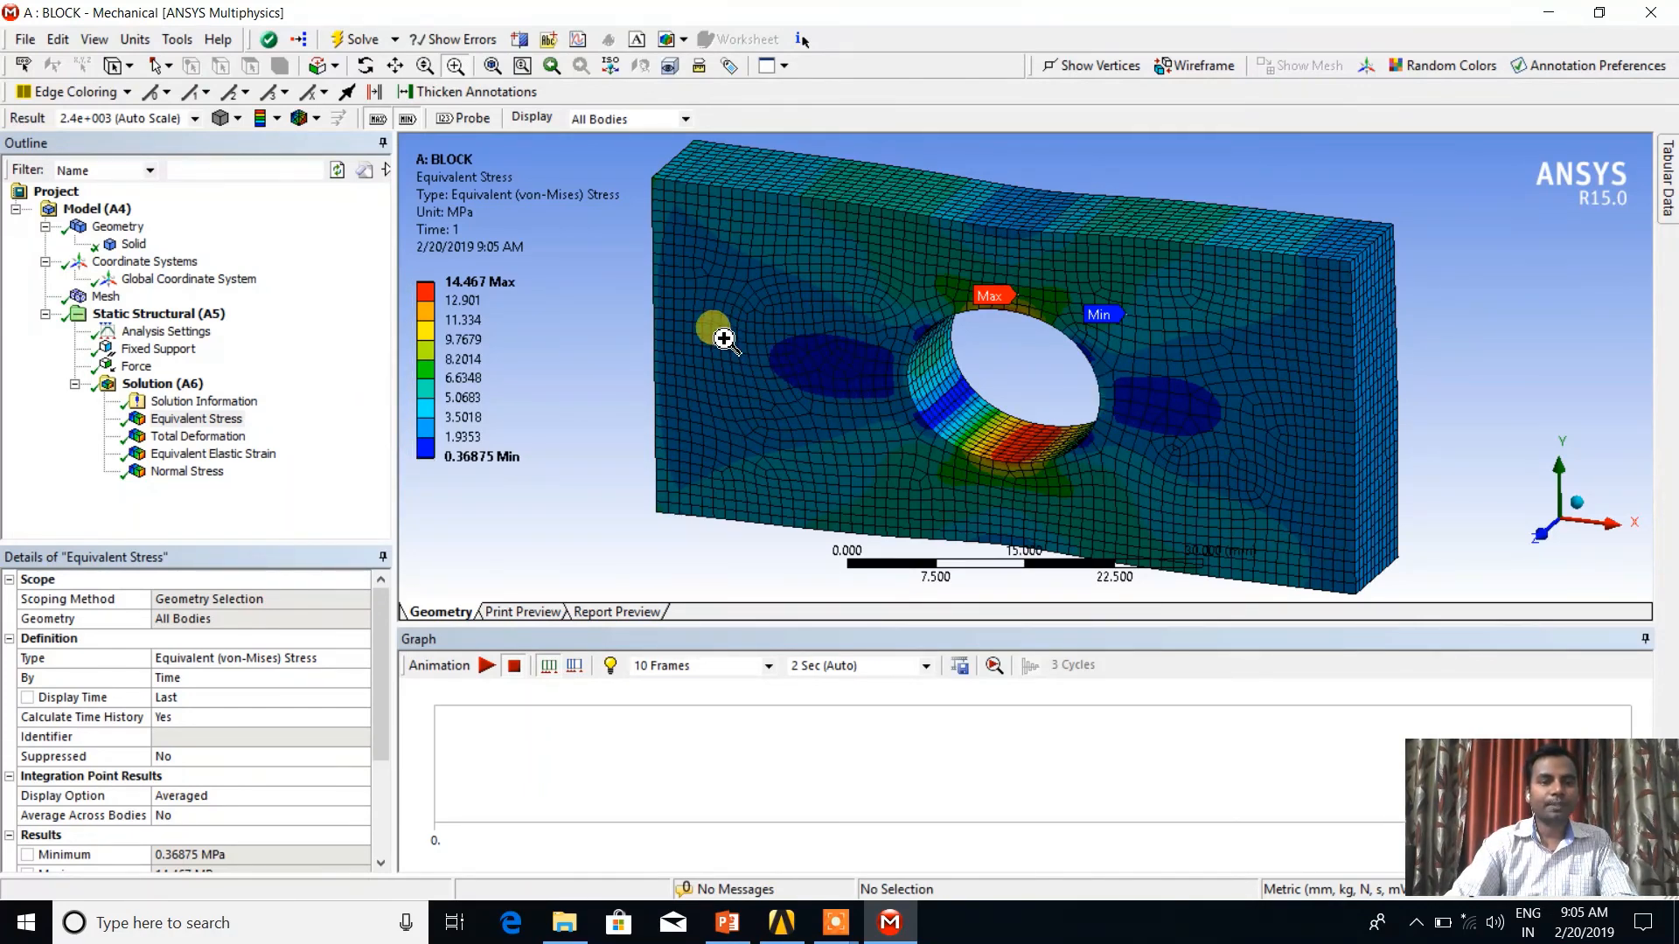
mouse_move(1005, 407)
middle_down()
mouse_move(1071, 385)
mouse_move(990, 404)
middle_up()
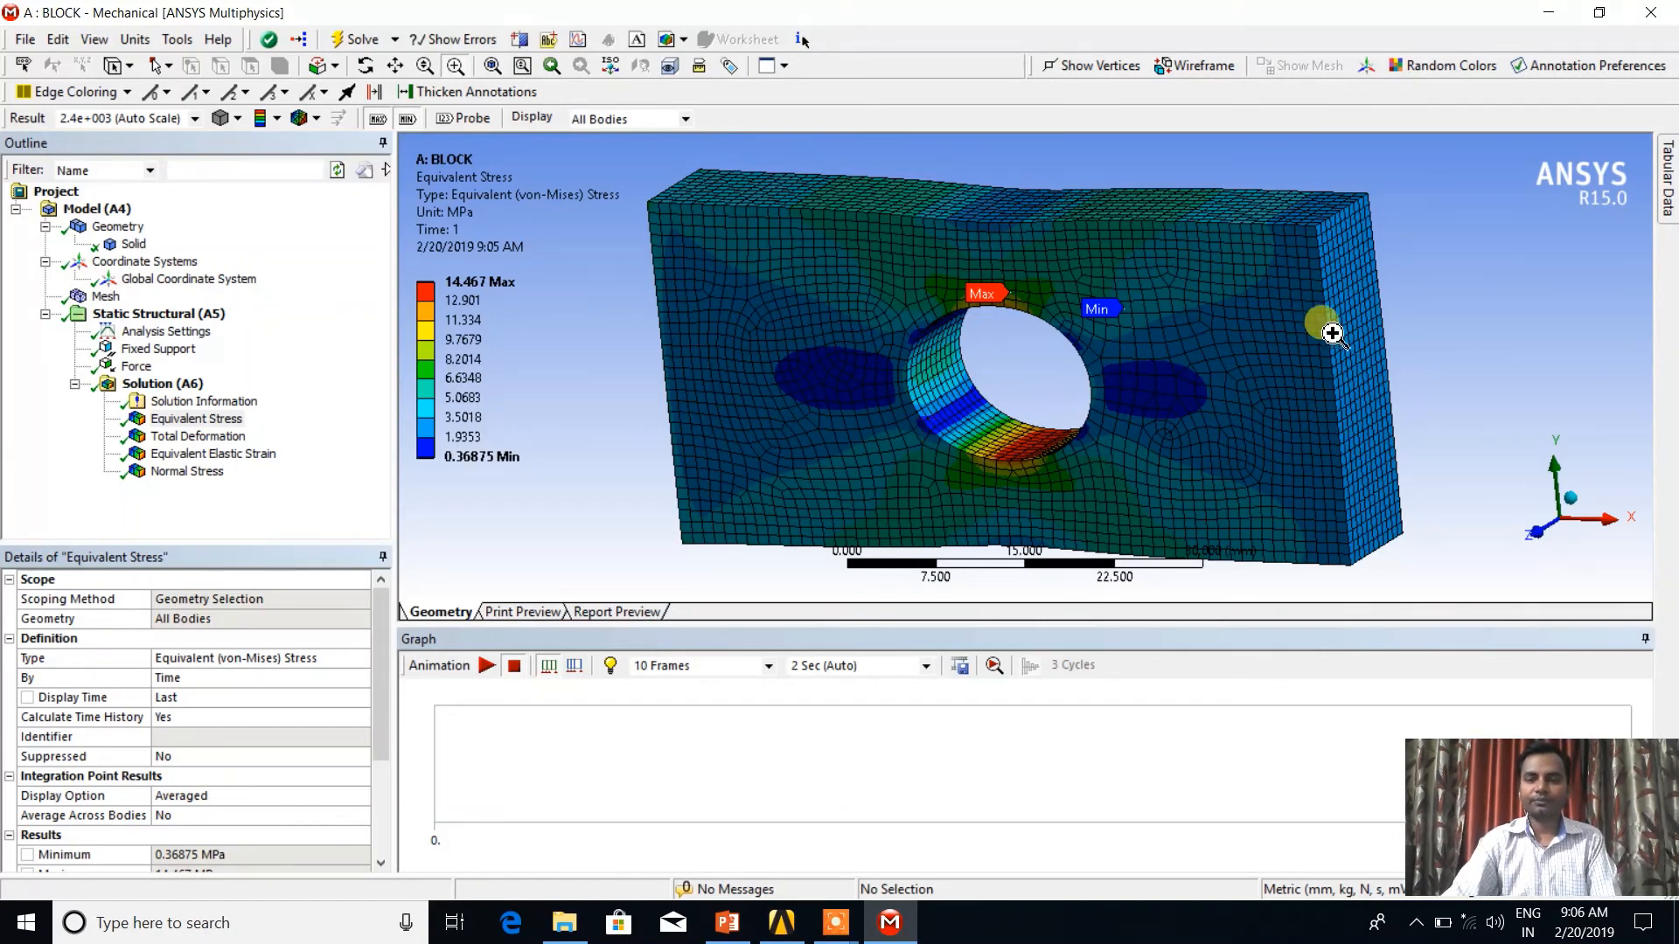
click(839, 922)
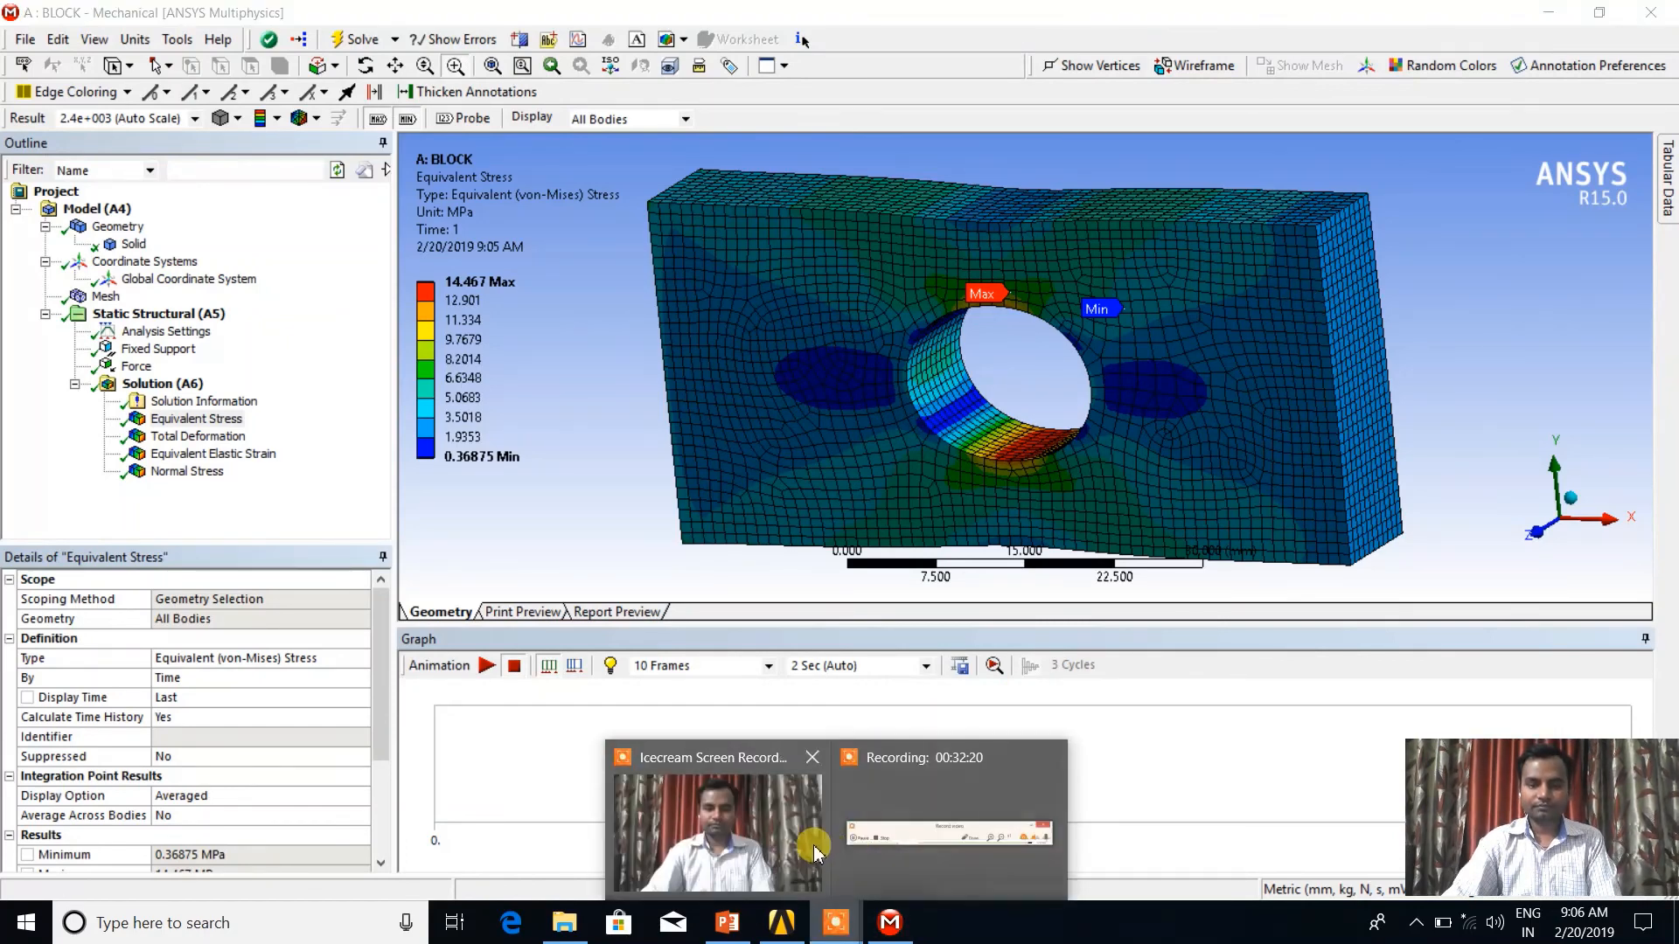
click(899, 832)
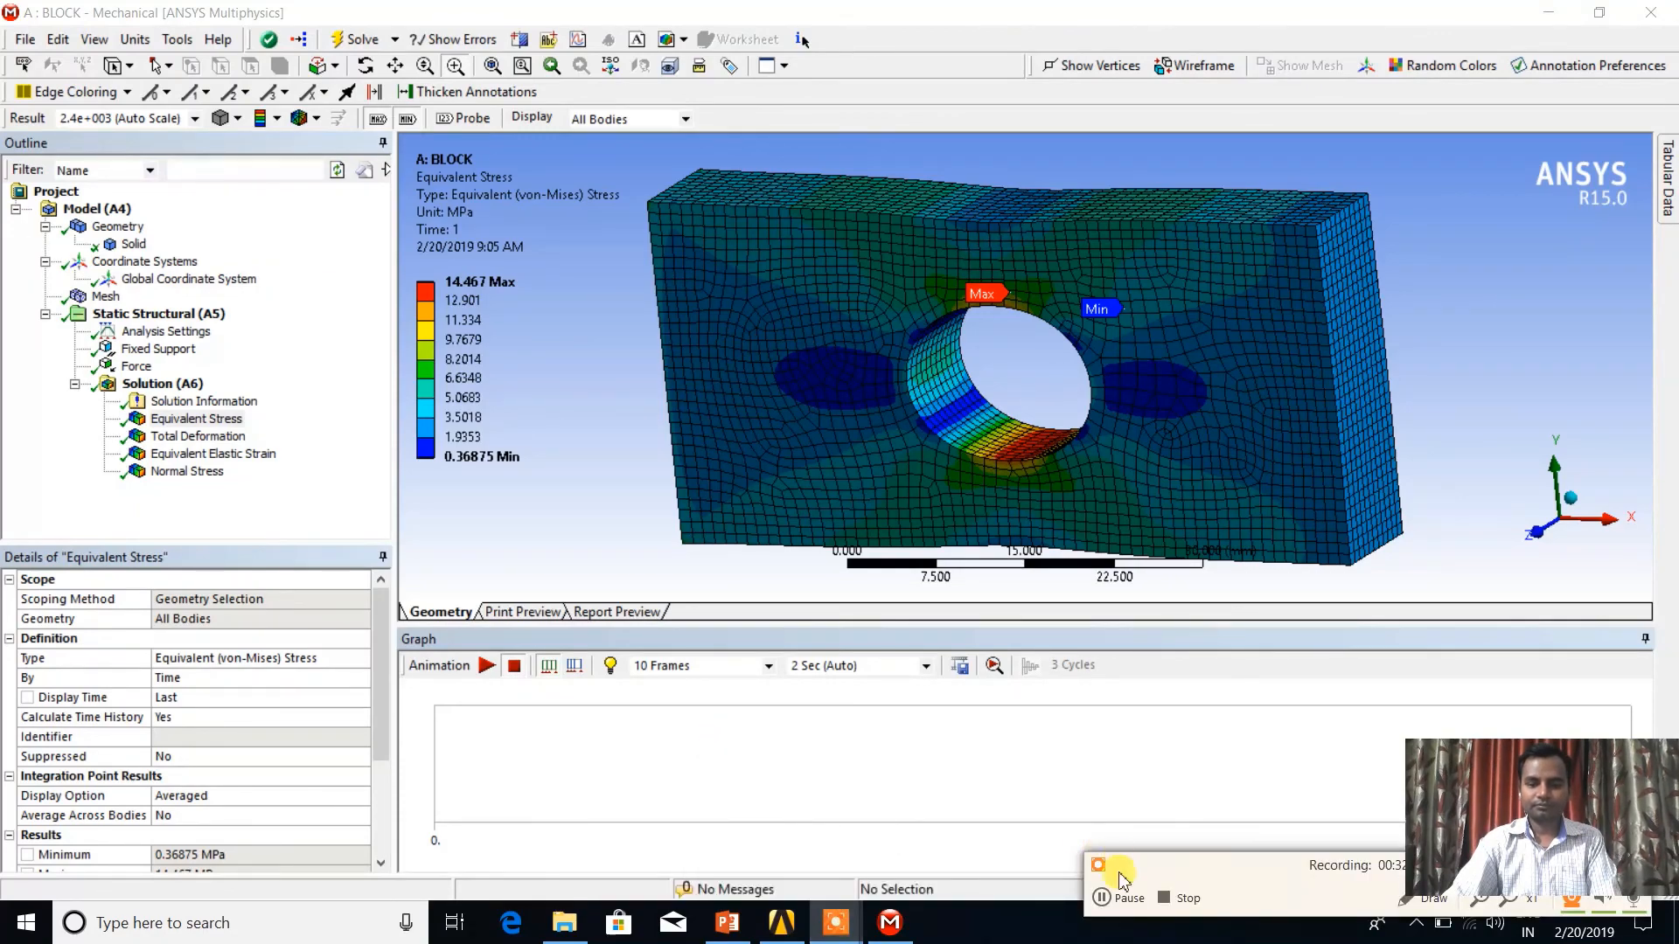